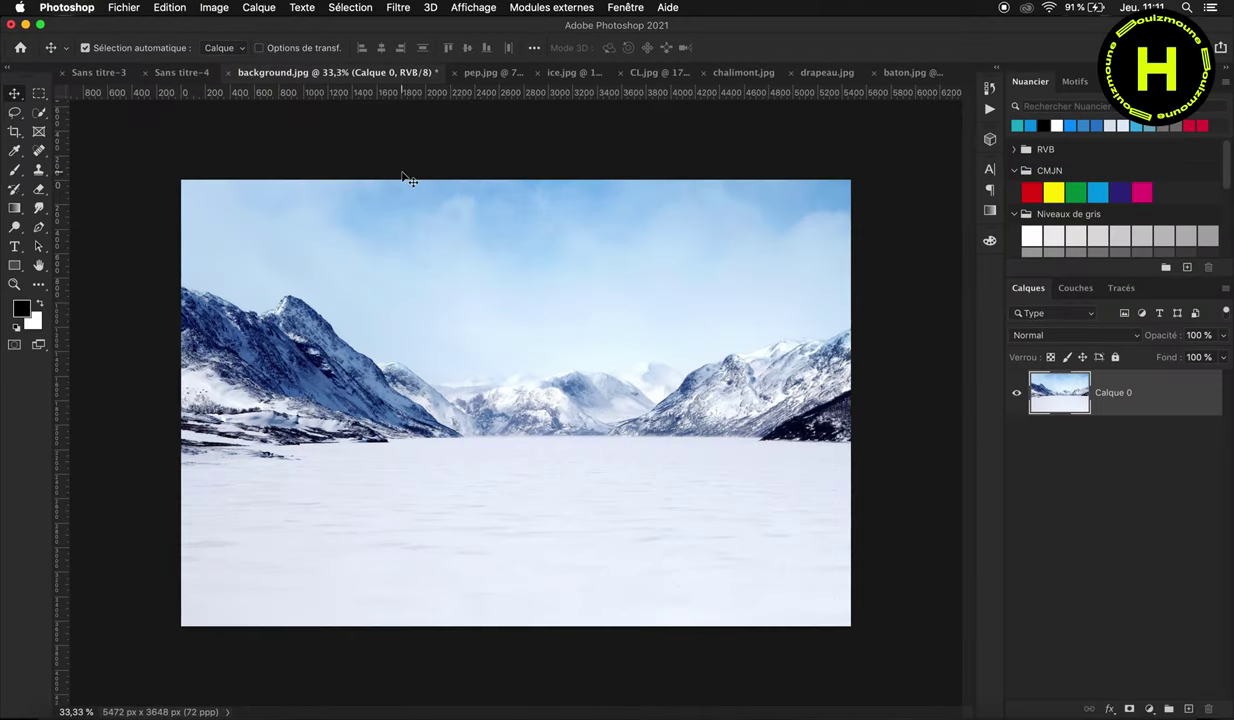
# Step: Copy the snowy mountain image from background.jpg and bring up the blank Sans titre-4 canvas
pyautogui.hotkey('ctrl', 'c')
pyautogui.press('ctrl')
pyautogui.click(189, 74)
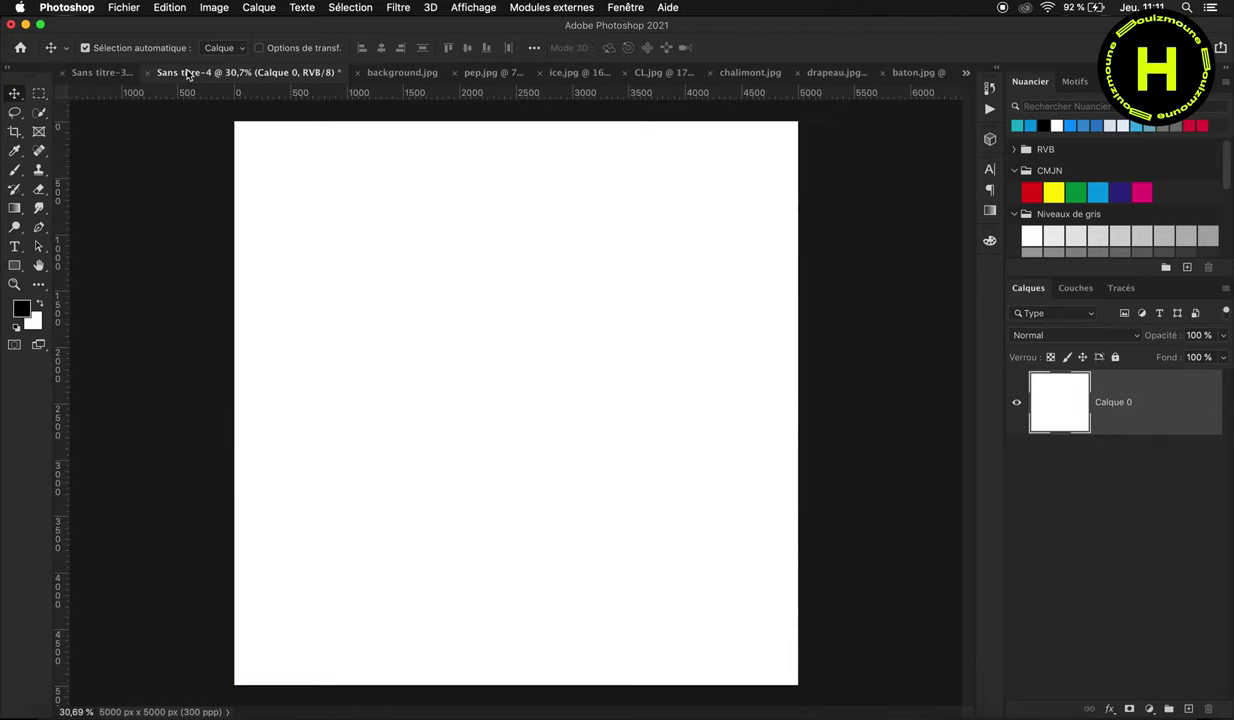
# Step: Paste the mountain landscape as Calque 1 and scale it to 137.71% to overfill the square canvas
pyautogui.hotkey('ctrl', 'v')
pyautogui.hotkey('ctrl', 't')
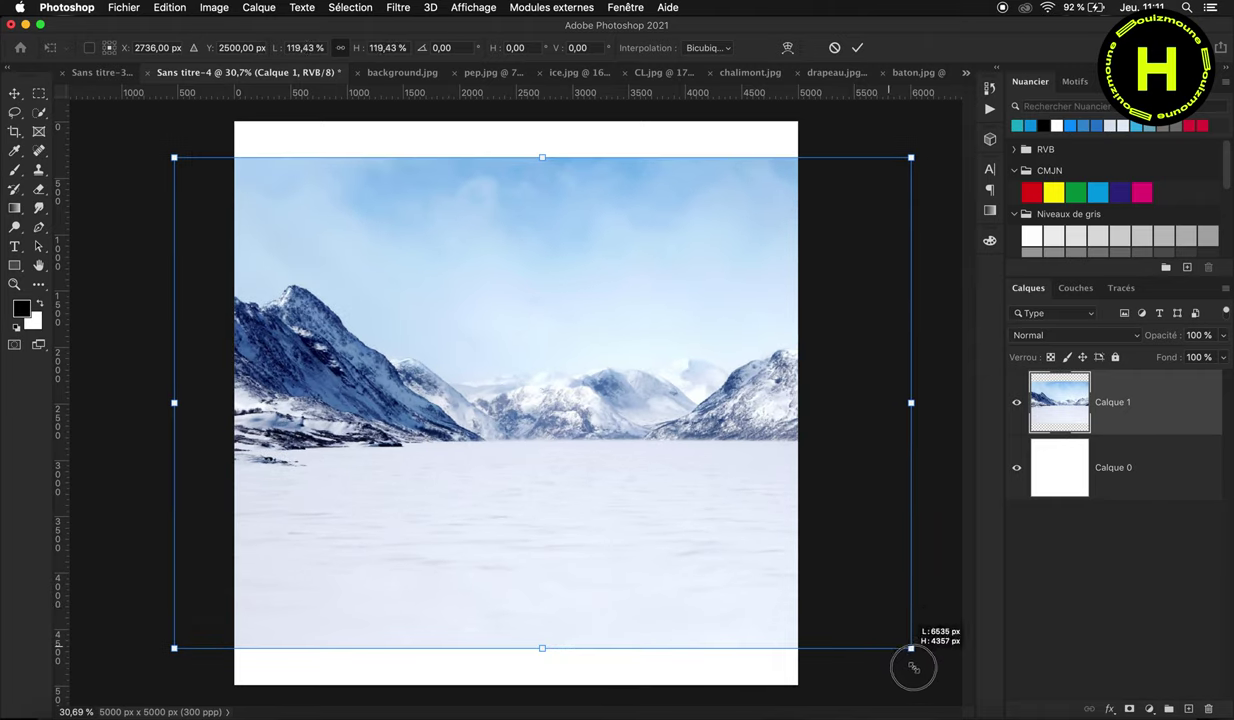
pyautogui.moveTo(848, 606); pyautogui.dragTo(955, 688)
pyautogui.moveTo(714, 589); pyautogui.dragTo(712, 590)
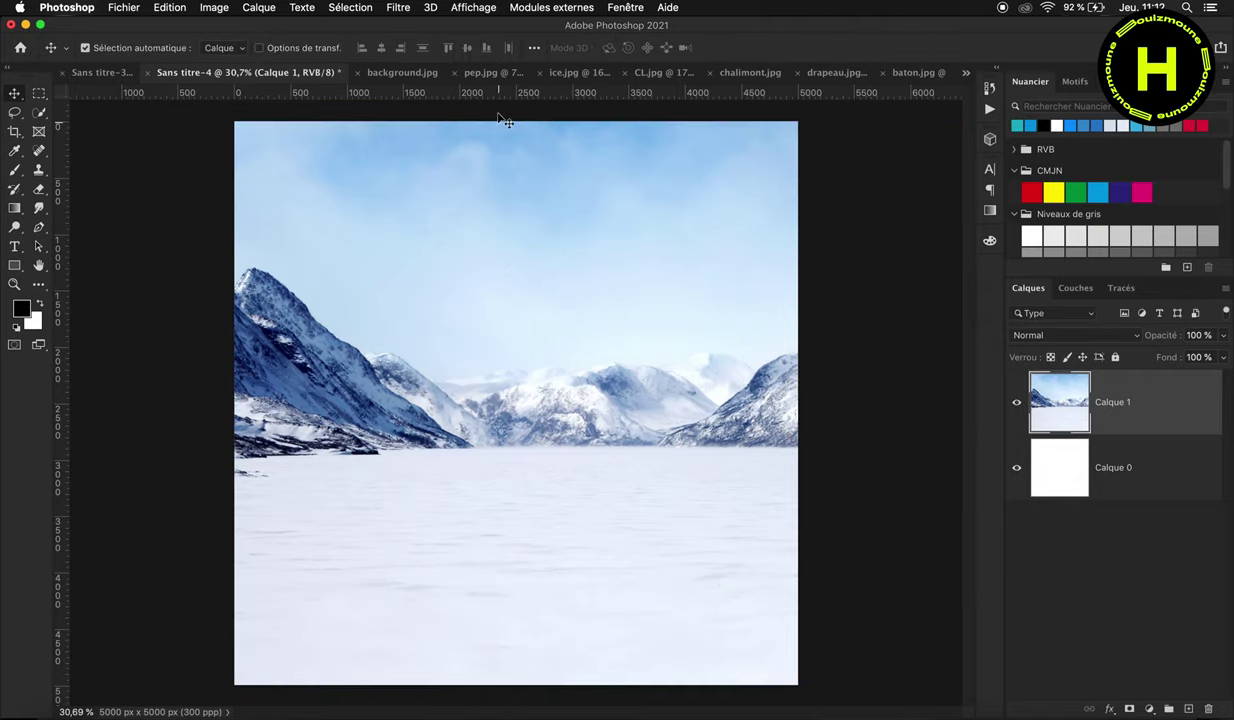
pyautogui.click(362, 84)
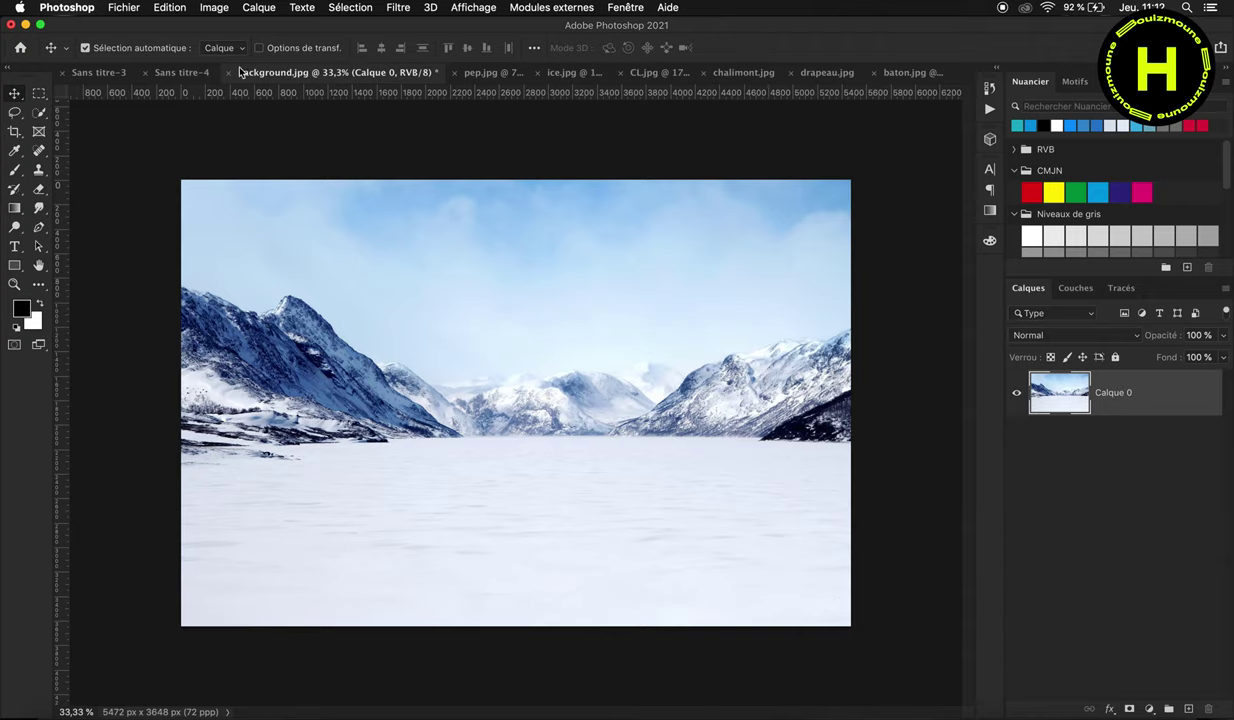
# Step: Close background.jpg without saving and copy the cut-out man from pep.jpg
pyautogui.press('super+q')
pyautogui.click(540, 254)
pyautogui.click(412, 74)
pyautogui.hotkey('ctrl', 'c')
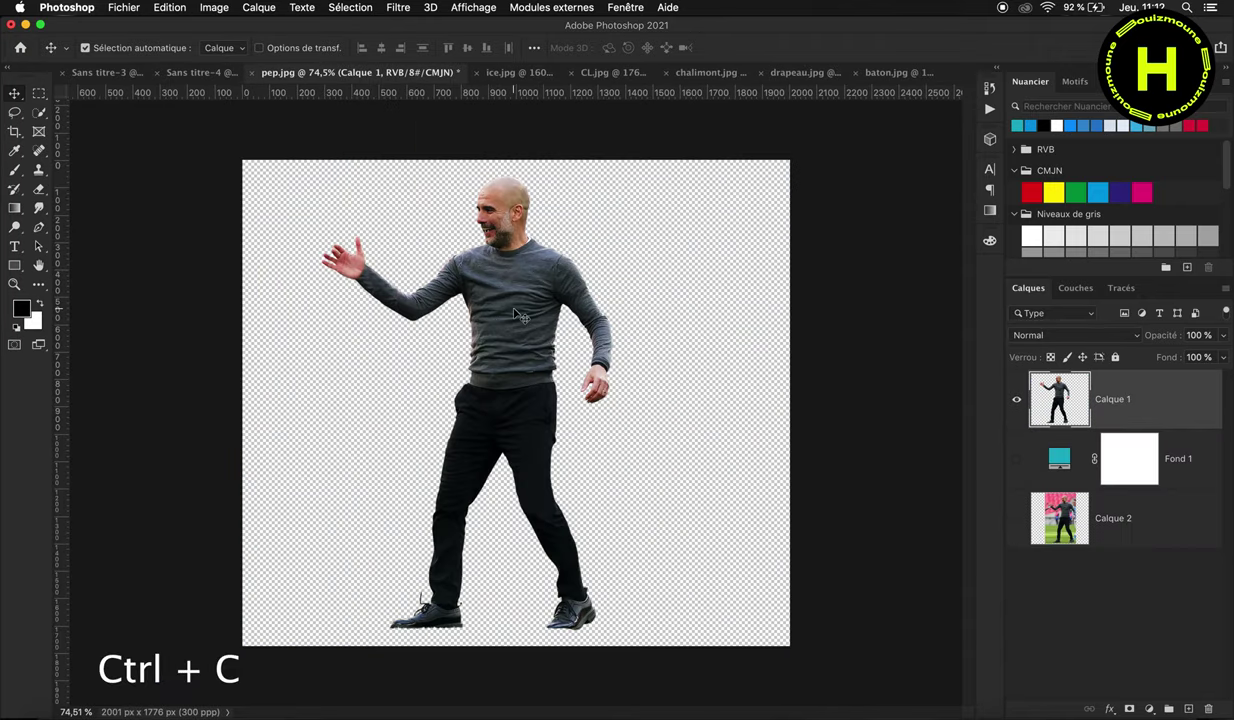
pyautogui.click(218, 80)
# Step: Paste the man into Sans titre-4 as Calque 2, enlarged to 250.04% and placed right of centre
pyautogui.hotkey('ctrl', 'v')
pyautogui.hotkey('ctrl', 't')
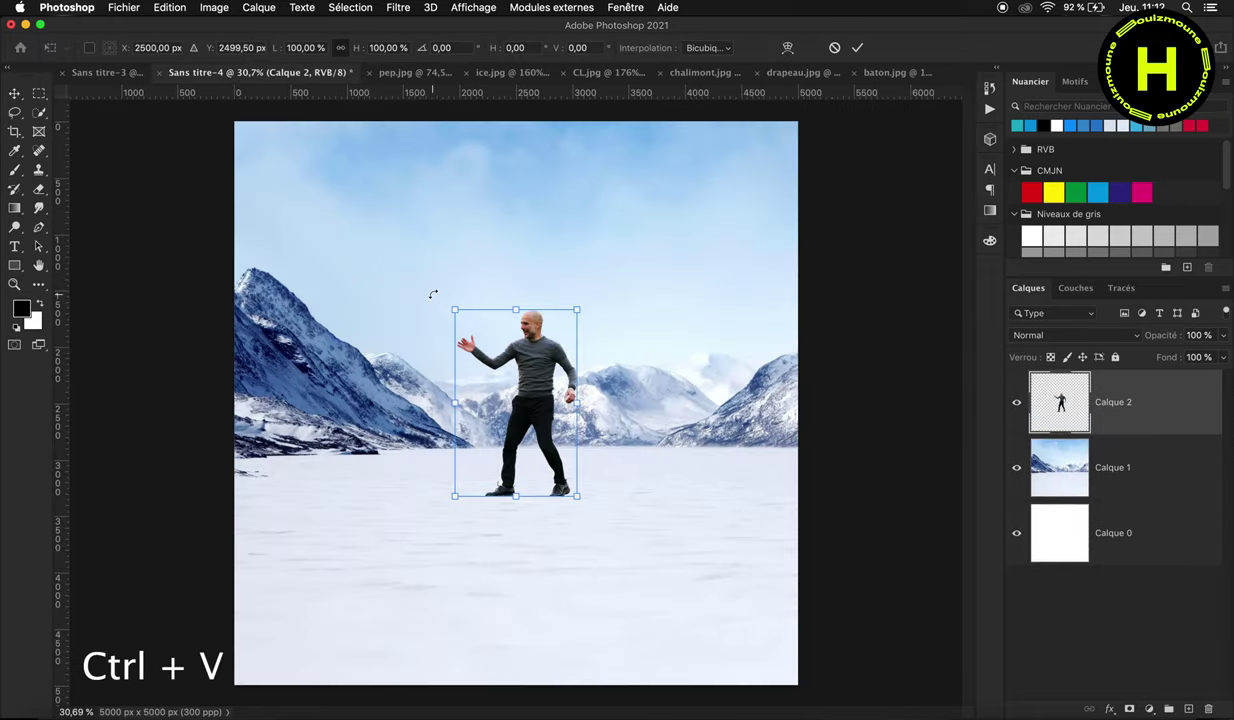
pyautogui.moveTo(578, 311); pyautogui.dragTo(699, 222)
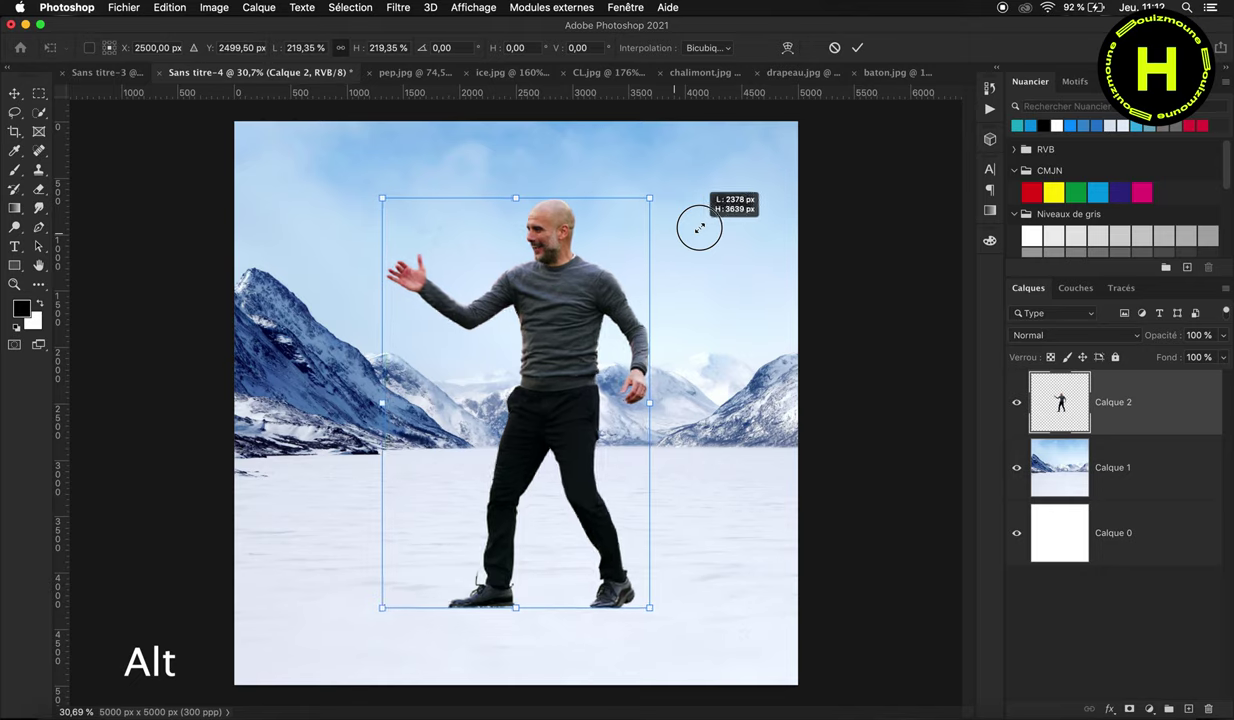
pyautogui.moveTo(597, 289); pyautogui.dragTo(669, 291)
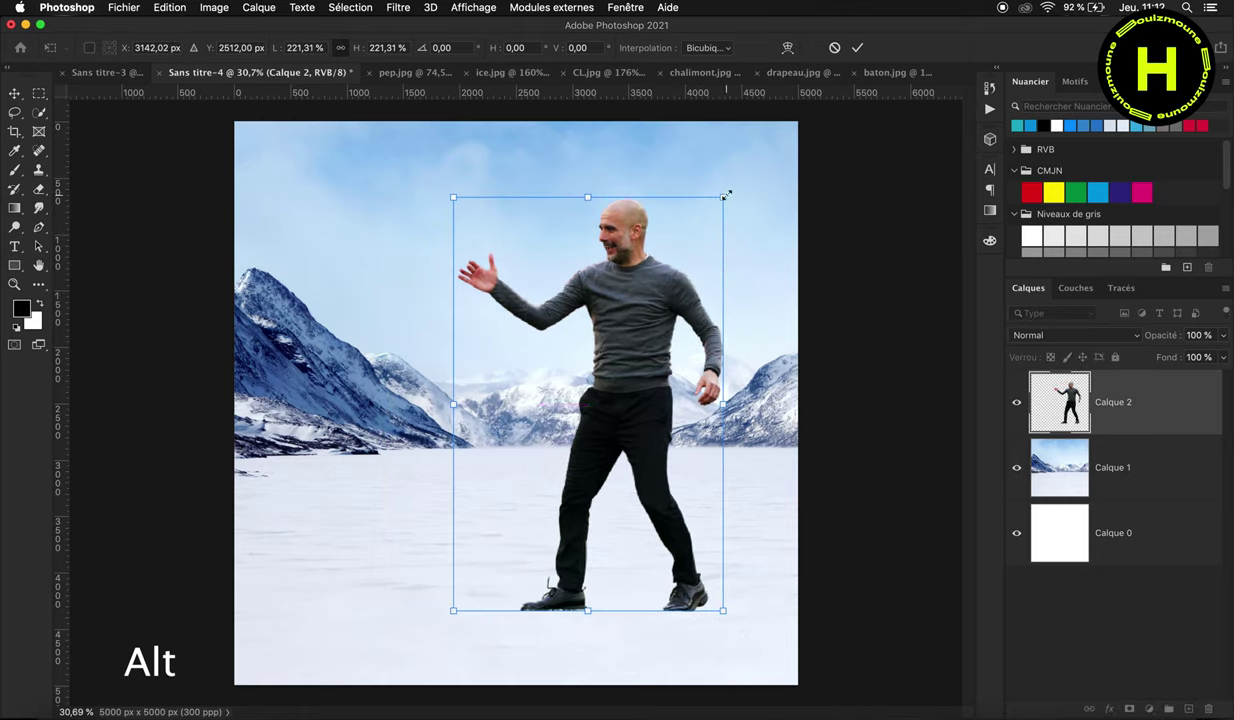
pyautogui.moveTo(726, 196); pyautogui.dragTo(767, 183)
pyautogui.moveTo(671, 254); pyautogui.dragTo(690, 262)
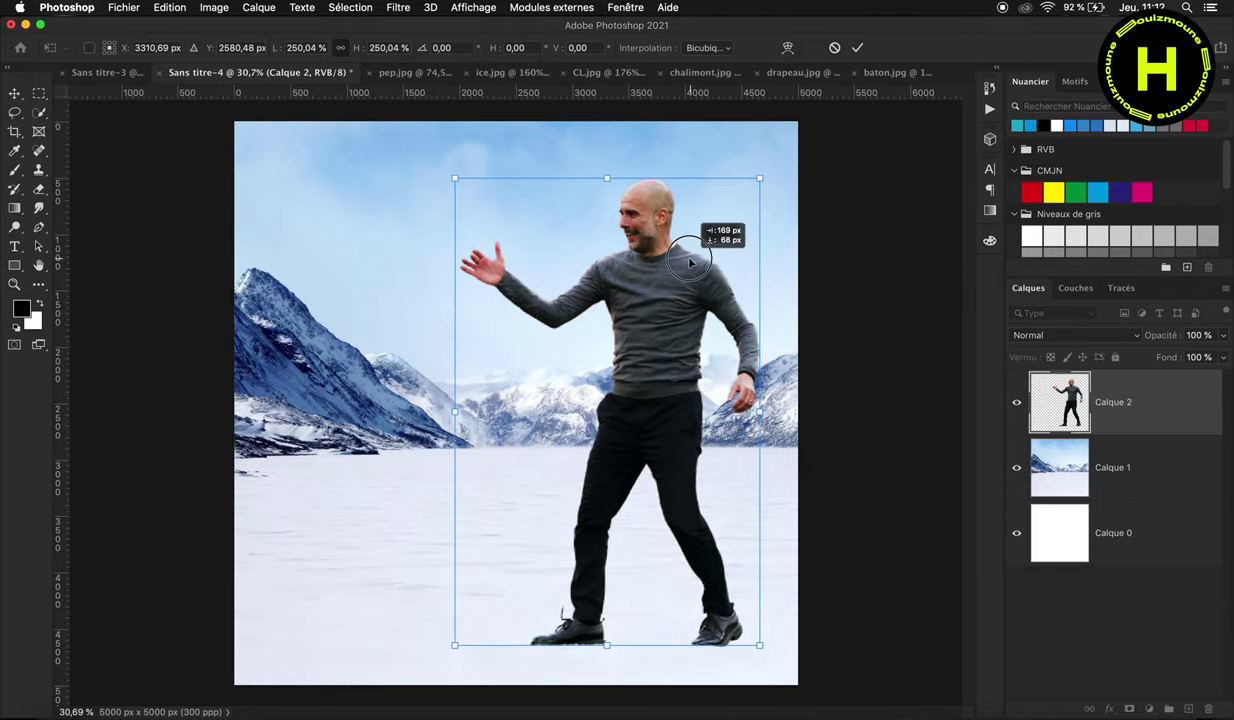
pyautogui.moveTo(690, 262); pyautogui.dragTo(701, 262)
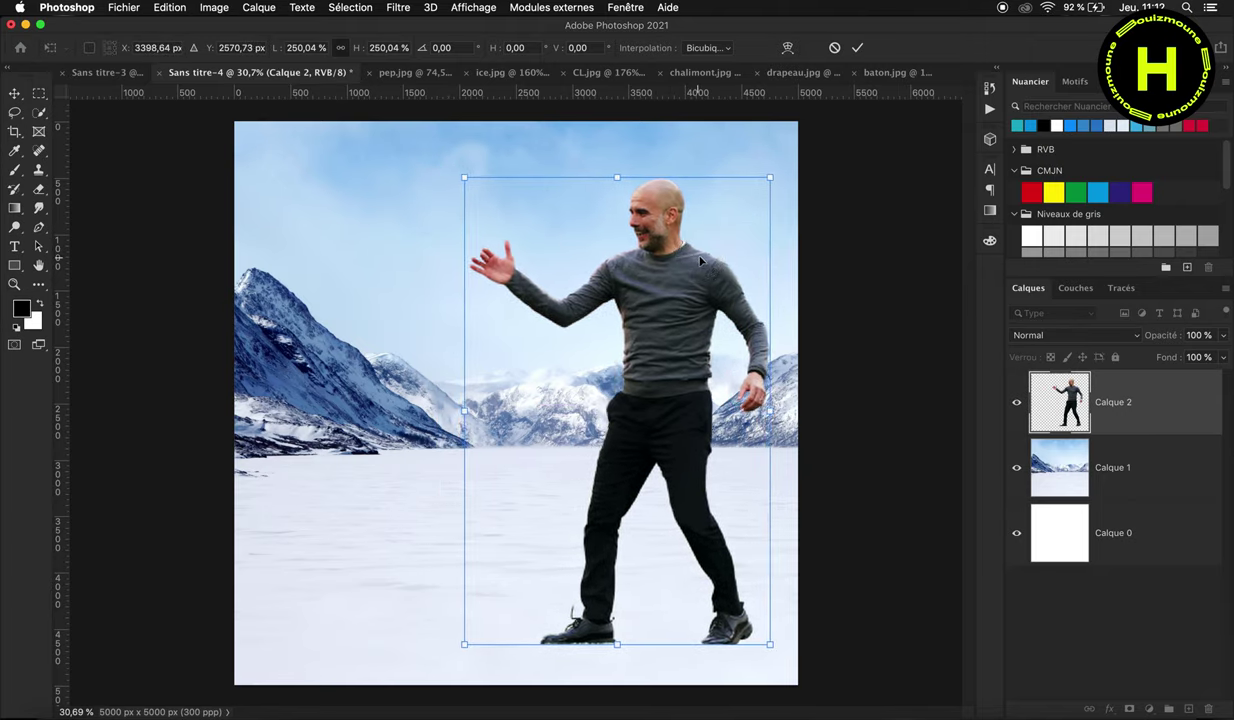
pyautogui.press('Return')
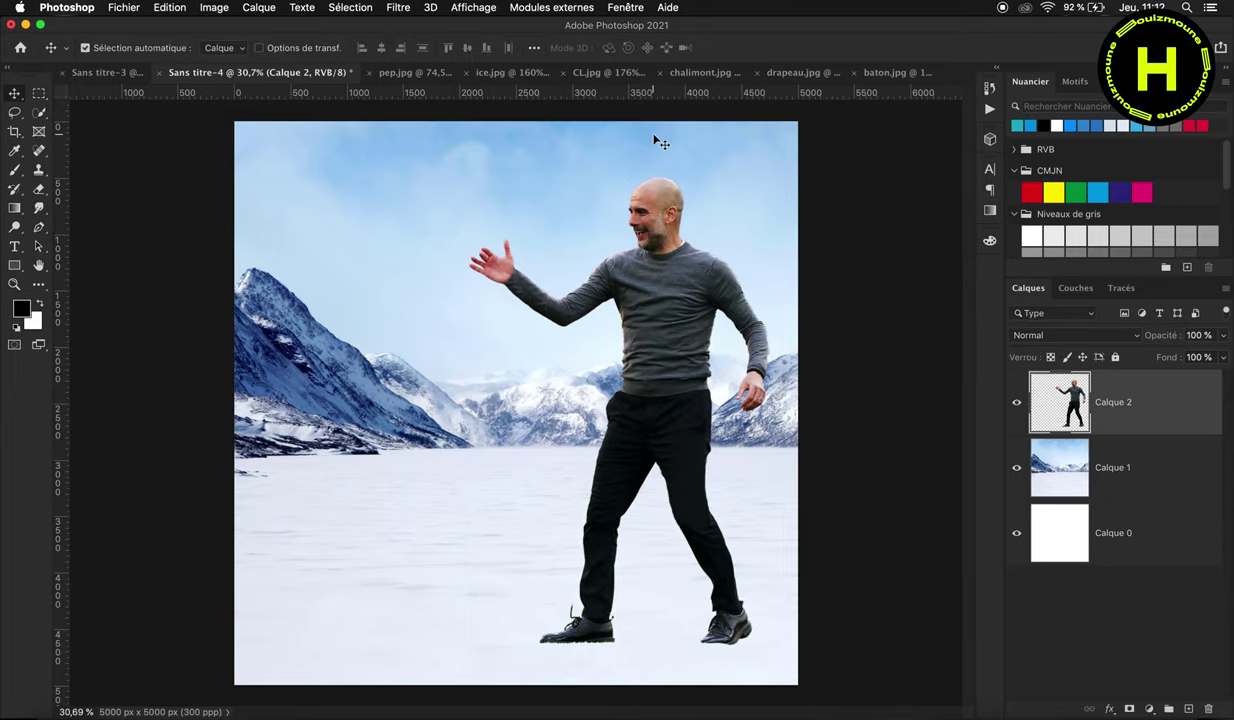
pyautogui.click(498, 75)
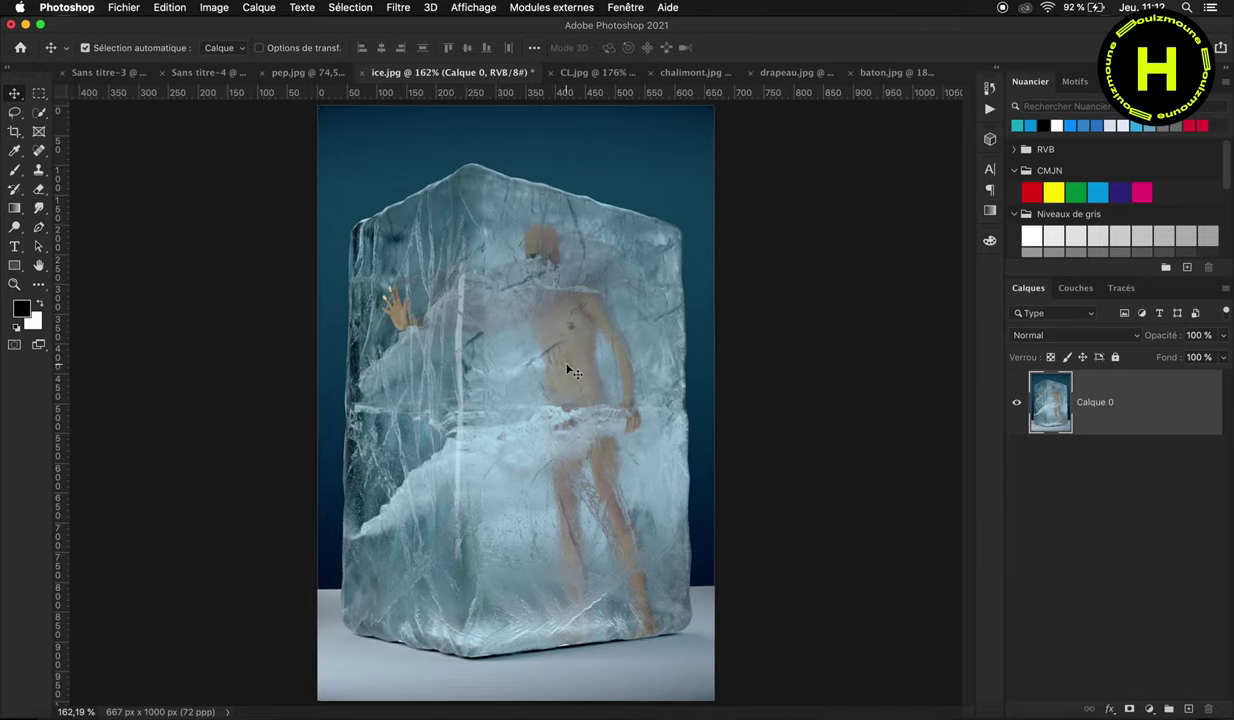
# Step: In chalimont.jpg, unlock the Arrière-plan layer so it becomes Calque 0
pyautogui.scroll(2, 565, 358)
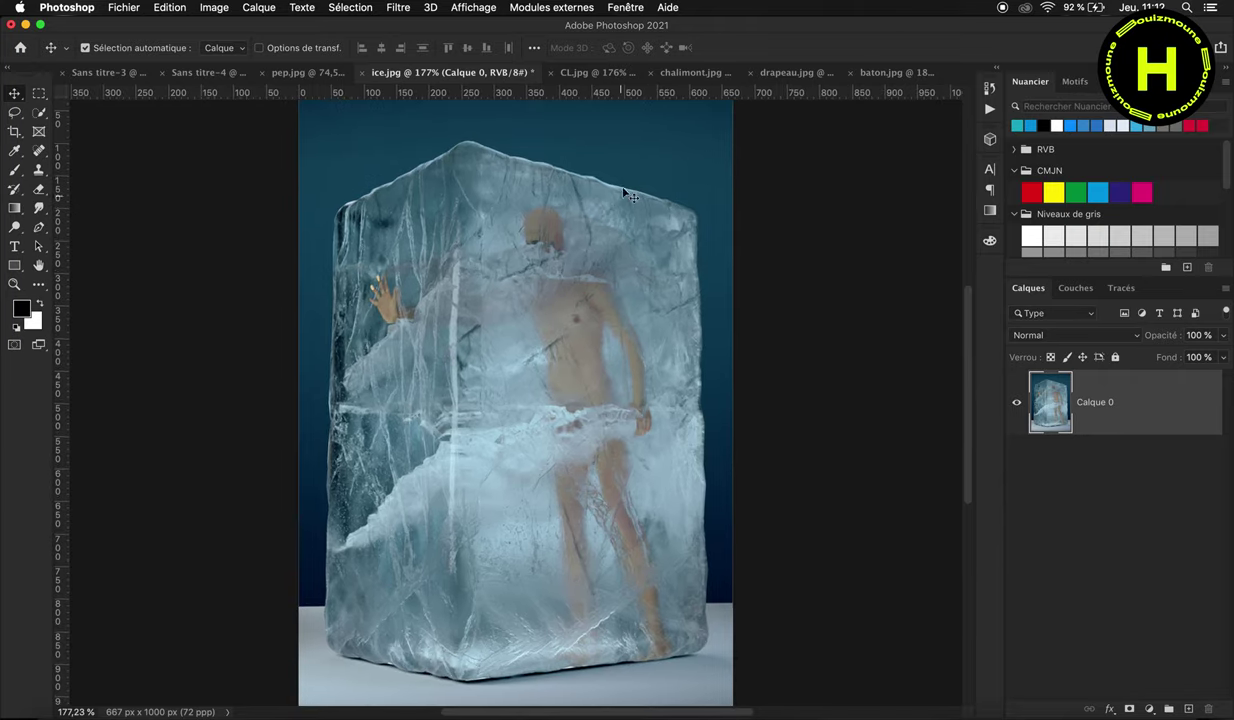
pyautogui.click(688, 76)
pyautogui.scroll(1, 597, 200)
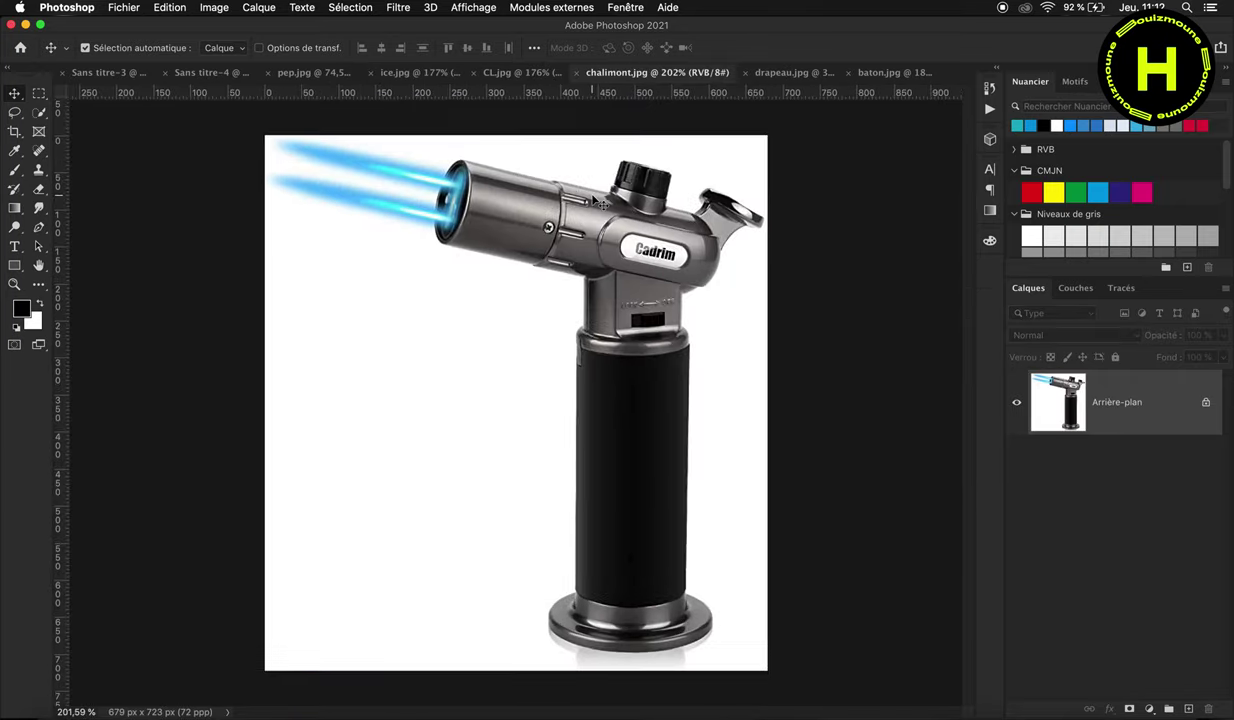
pyautogui.click(1206, 405)
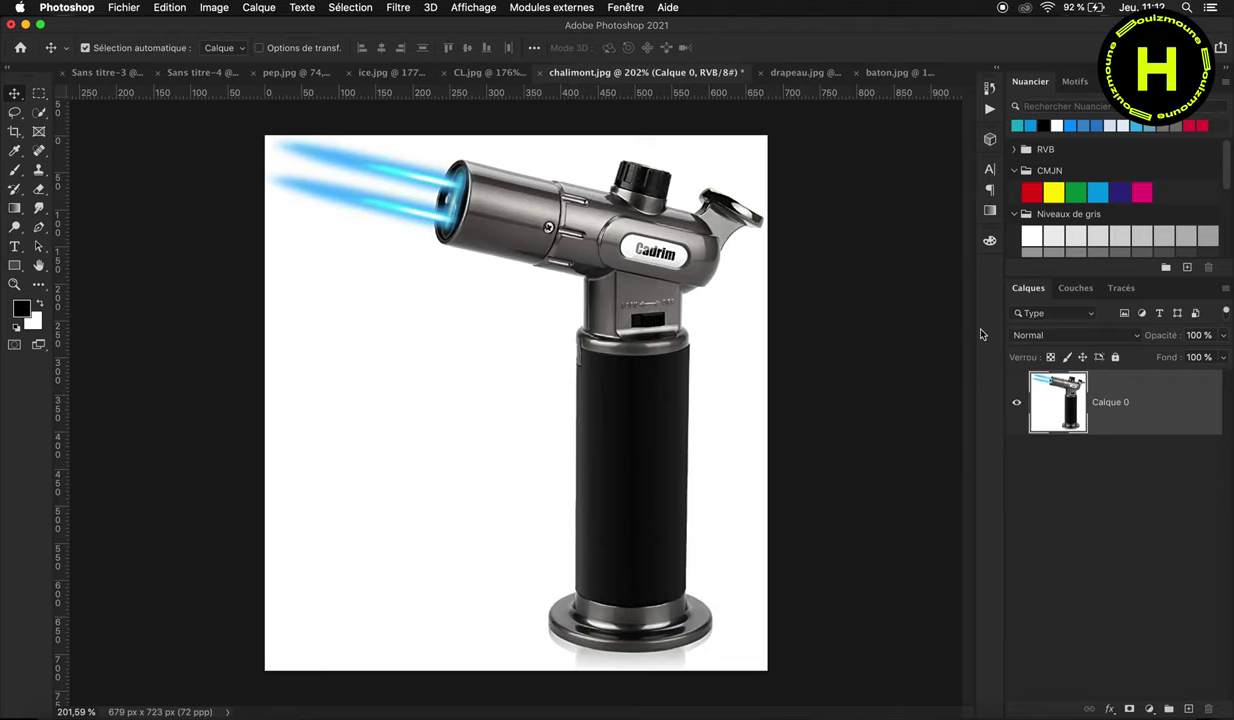
# Step: Erase the white background around the torch with the Magic Eraser
pyautogui.click(39, 189)
pyautogui.click(116, 210)
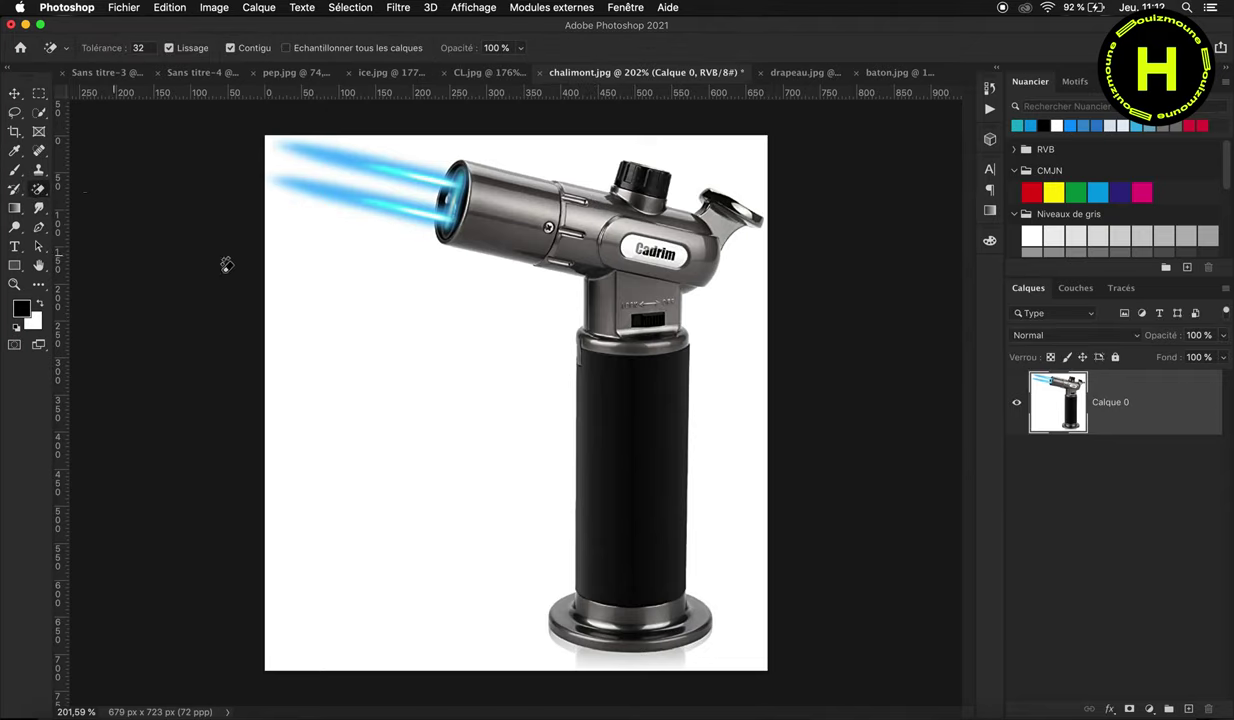
pyautogui.click(382, 364)
pyautogui.press('v')
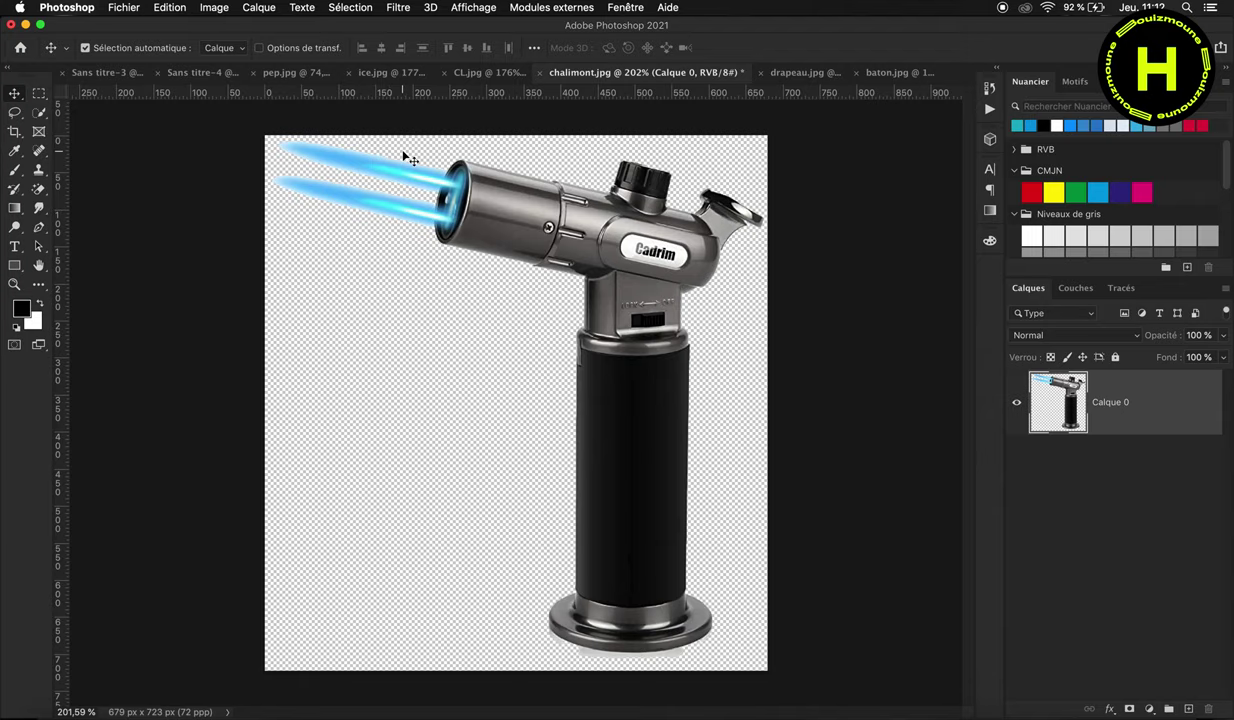
pyautogui.scroll(2, 410, 158)
pyautogui.scroll(2, 394, 251)
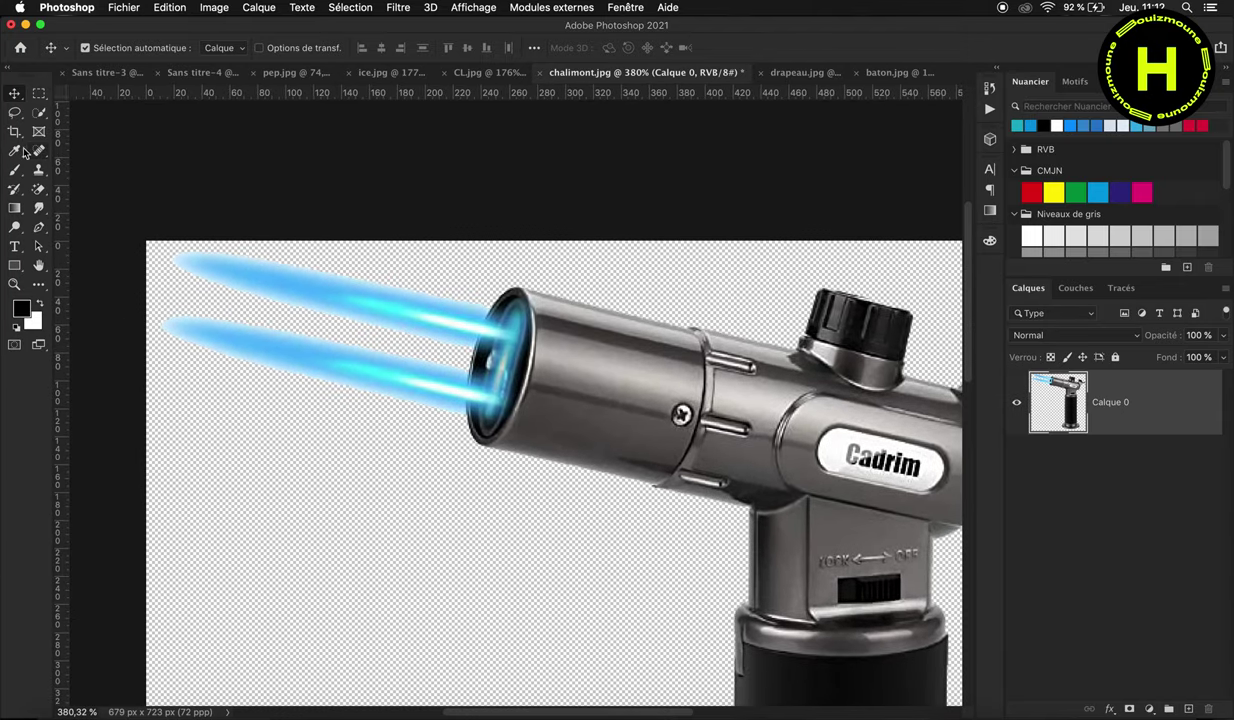
pyautogui.click(39, 227)
# Step: Trace the blue flames with a pen path, turn it into a selection and copy them to Calque 1
pyautogui.click(486, 299)
pyautogui.moveTo(463, 438); pyautogui.dragTo(469, 500)
pyautogui.click(329, 437)
pyautogui.click(182, 365)
pyautogui.click(487, 300)
pyautogui.rightClick(409, 290)
pyautogui.click(487, 363)
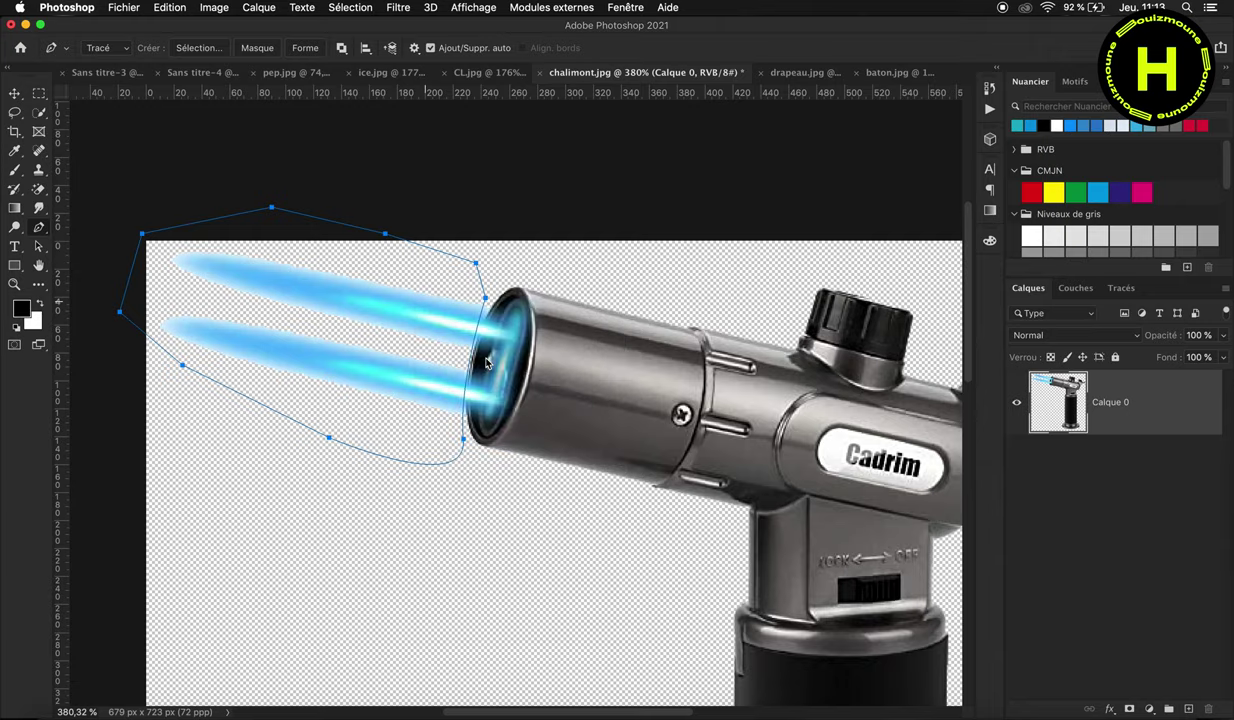
pyautogui.click(713, 300)
pyautogui.hotkey('ctrl', 'j')
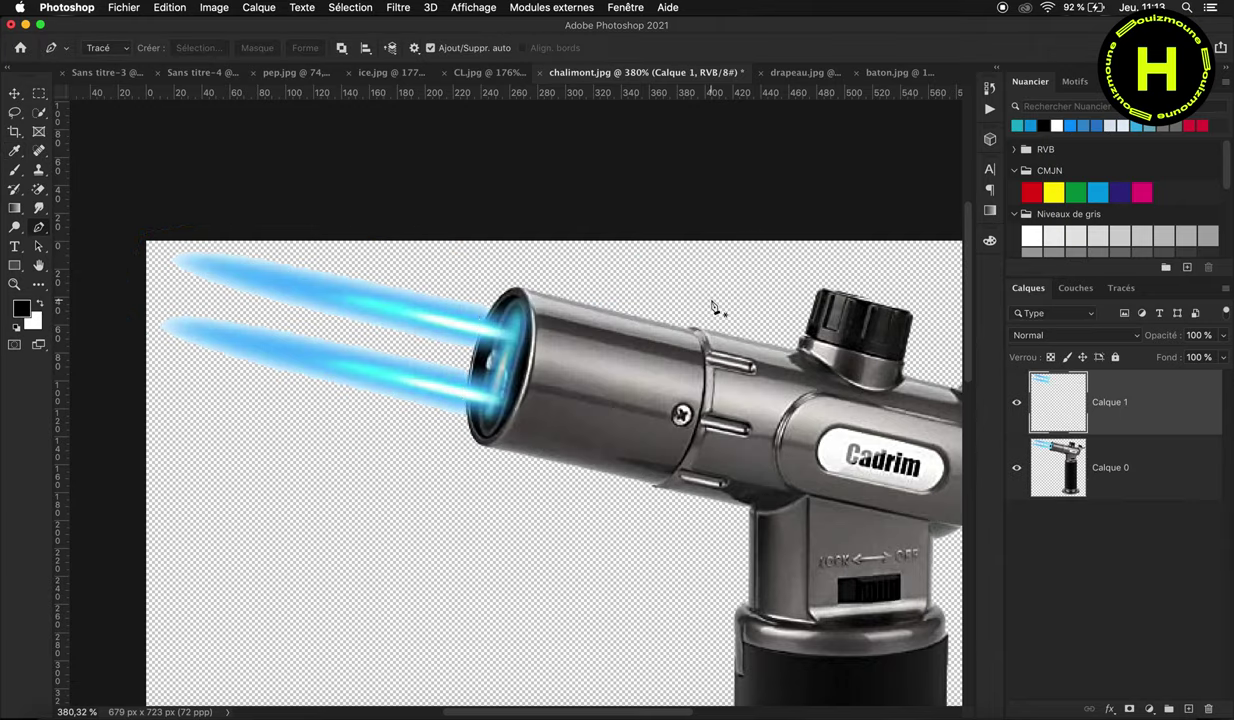
# Step: With the flames layer hidden, erase the flames from the torch layer Calque 0
pyautogui.press('v')
pyautogui.keyDown('alt'); pyautogui.click(1016, 467); pyautogui.keyUp('alt')
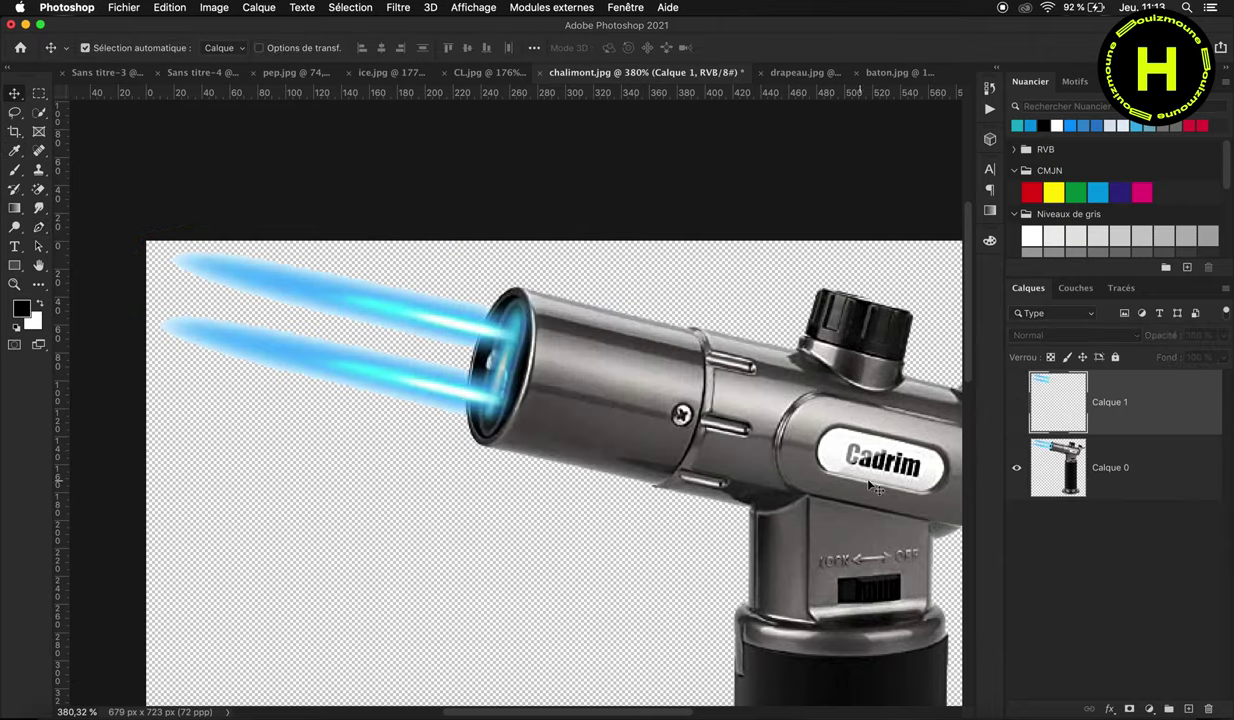
pyautogui.click(39, 189)
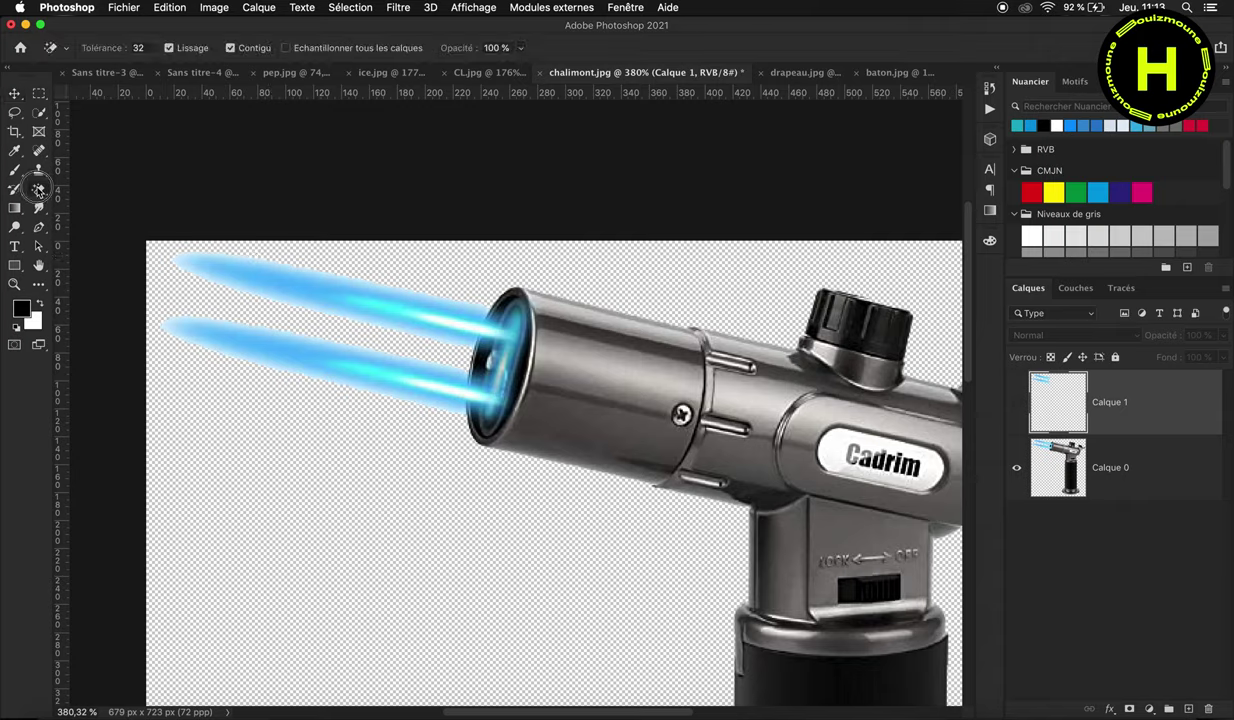
pyautogui.rightClick(190, 260)
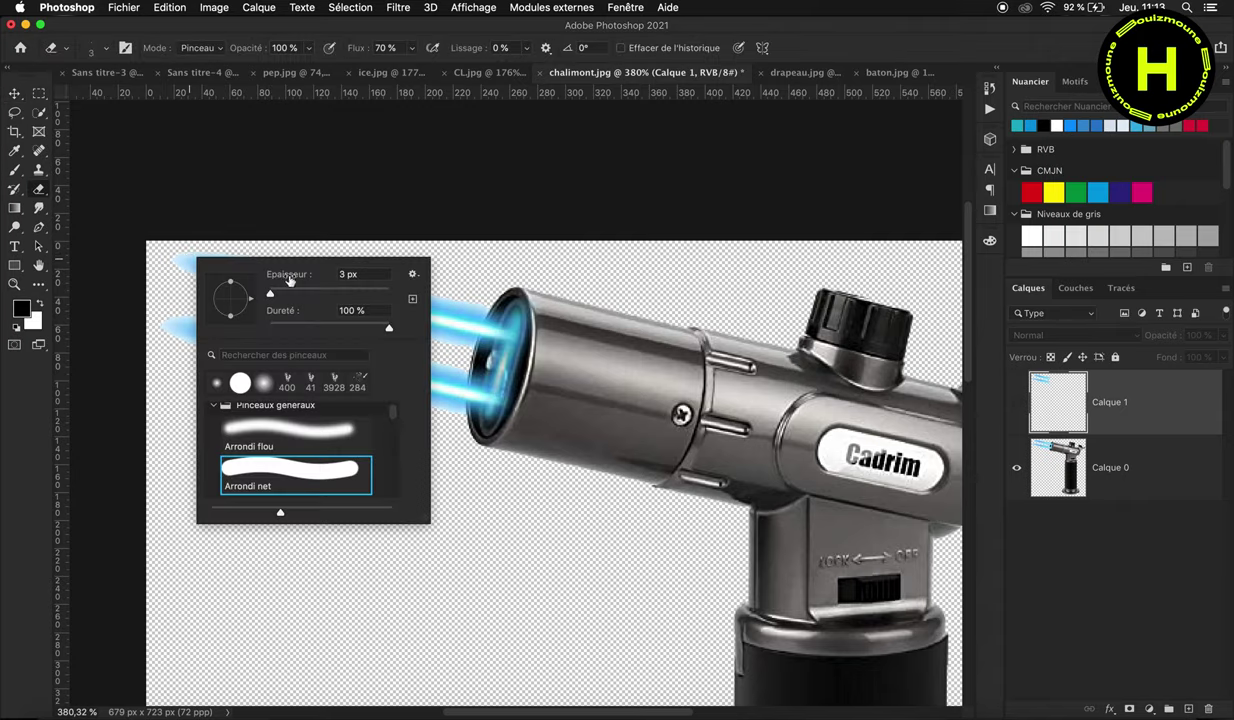
pyautogui.click(1058, 467)
pyautogui.moveTo(395, 275); pyautogui.dragTo(325, 366)
pyautogui.moveTo(330, 290); pyautogui.dragTo(190, 330)
pyautogui.moveTo(175, 255); pyautogui.dragTo(172, 350)
pyautogui.moveTo(336, 267)
pyautogui.mouseDown()
pyautogui.moveTo(399, 389)
pyautogui.moveTo(419, 389)
pyautogui.mouseUp()
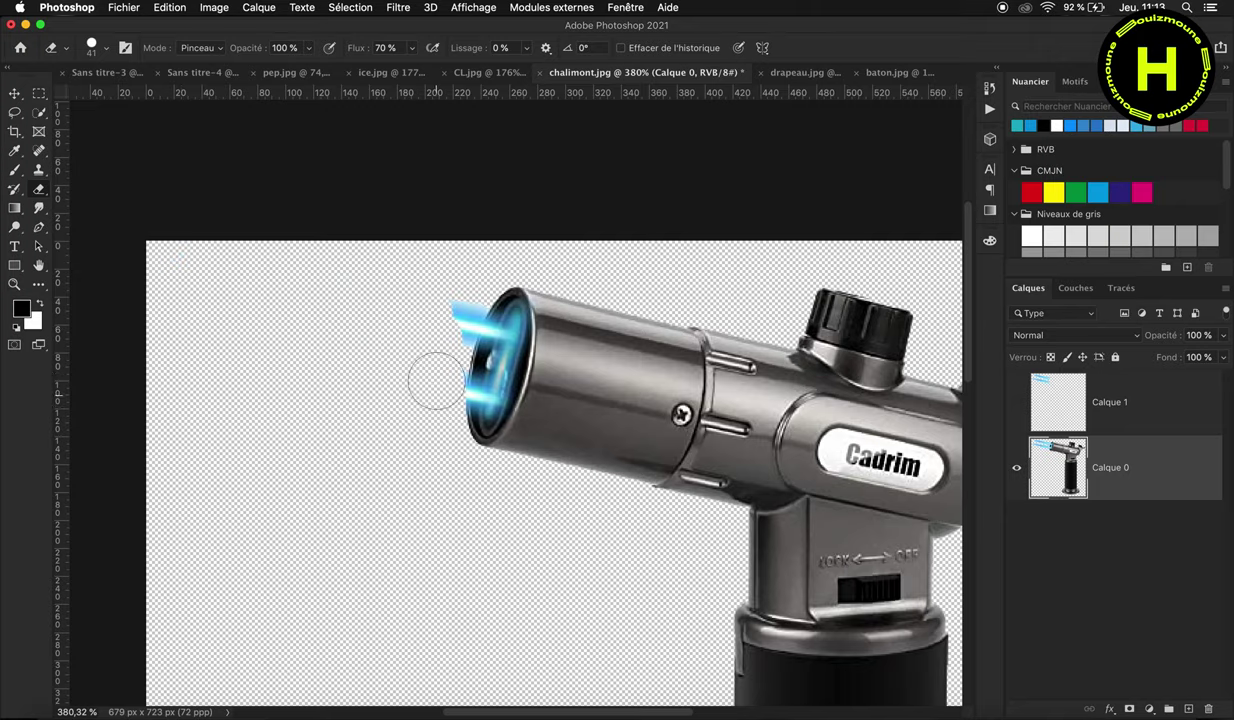
pyautogui.moveTo(436, 380); pyautogui.dragTo(457, 344)
pyautogui.press('v')
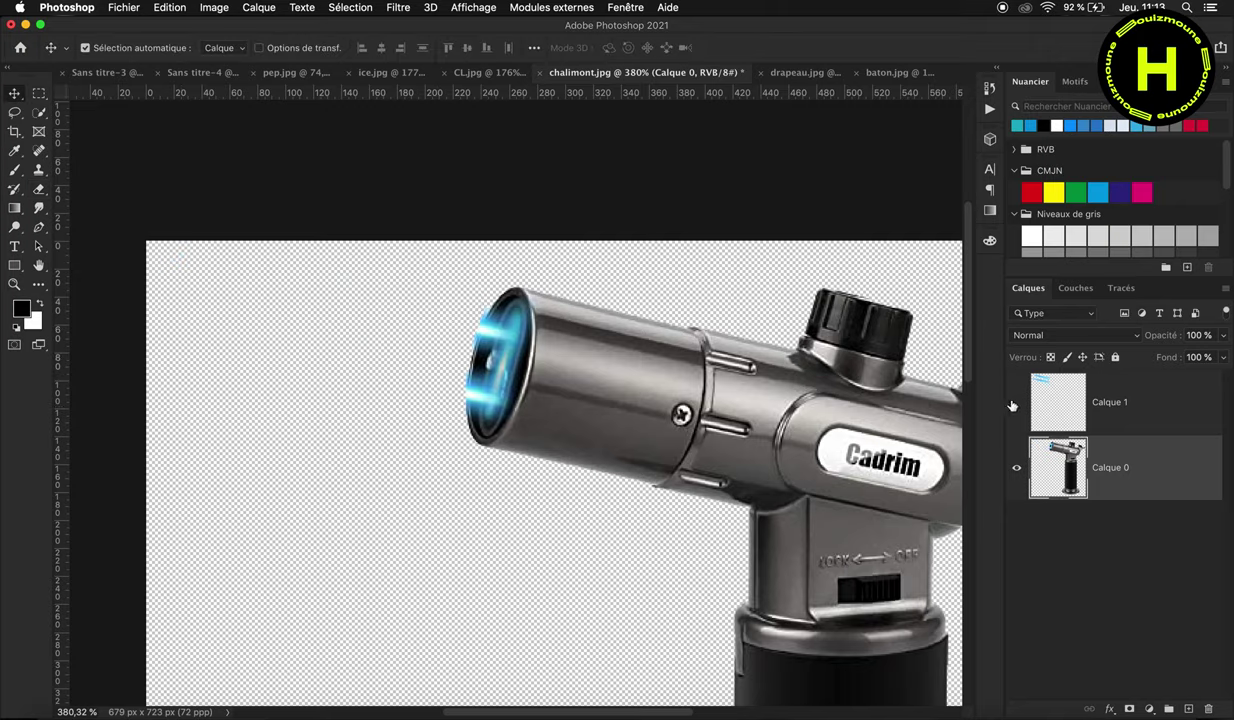
# Step: Show the flames layer again, nudge it slightly right and give it a new blend mode
pyautogui.click(1016, 403)
pyautogui.click(1179, 409)
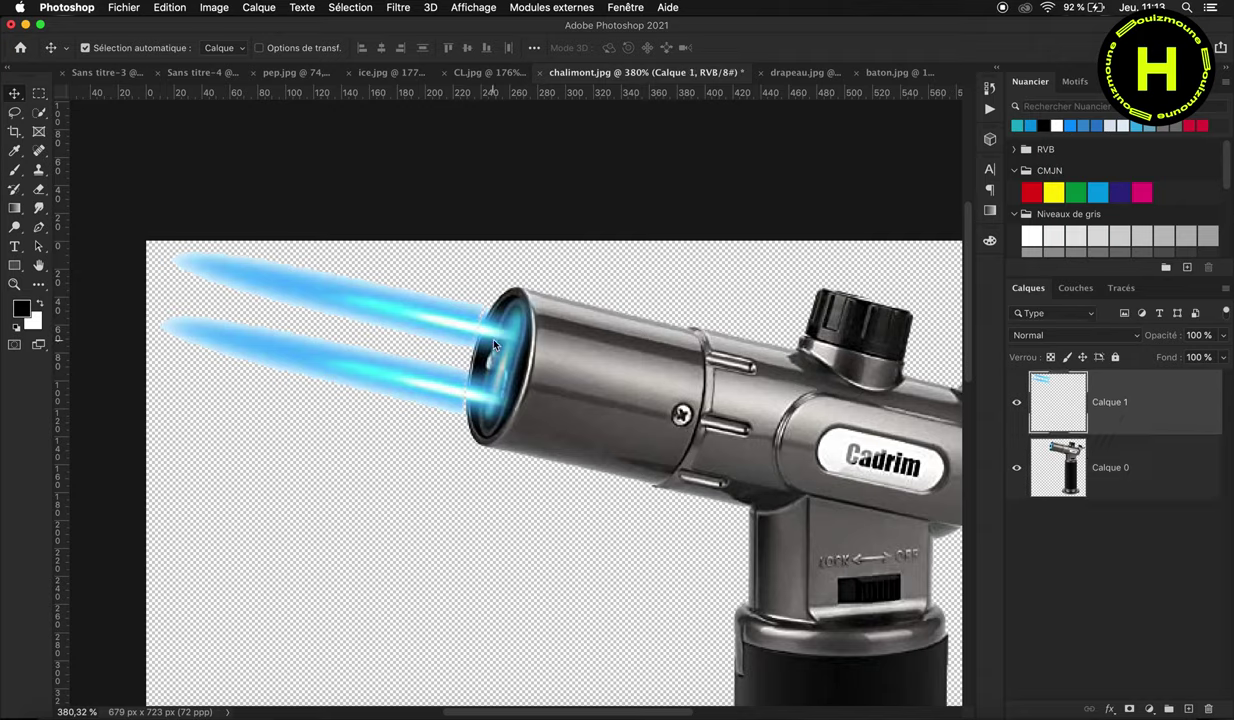
pyautogui.press('Right')
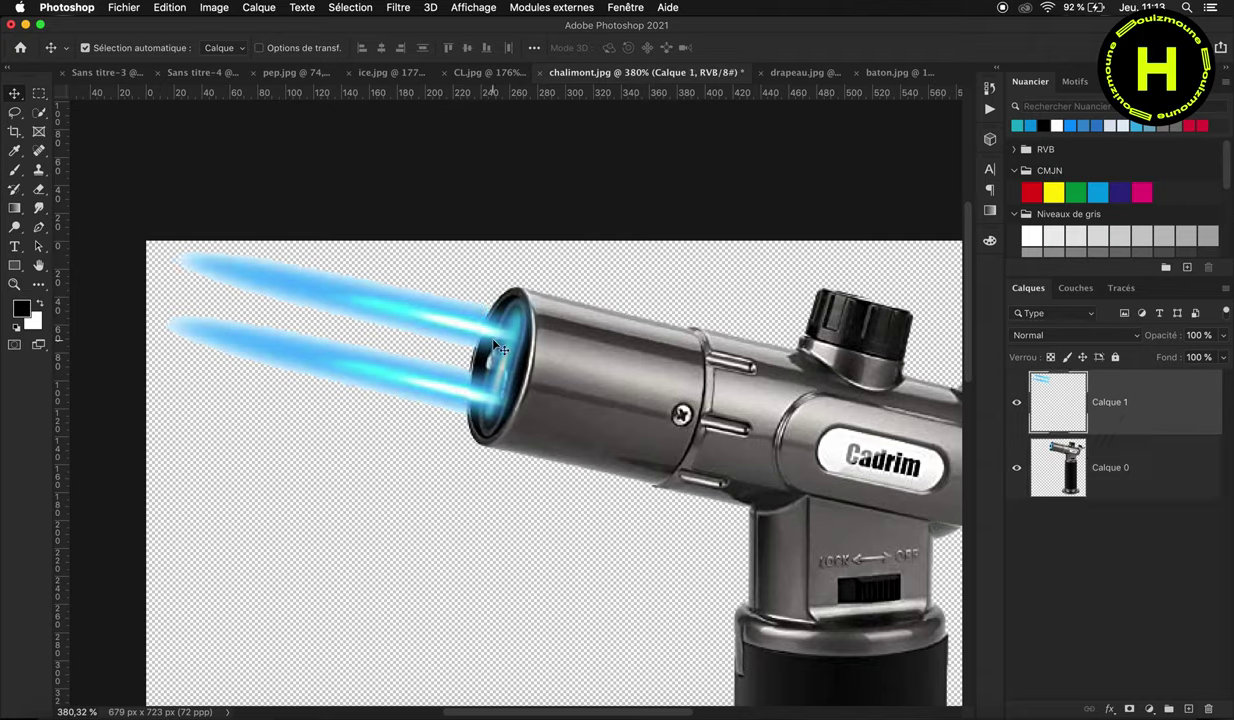
pyautogui.click(1038, 346)
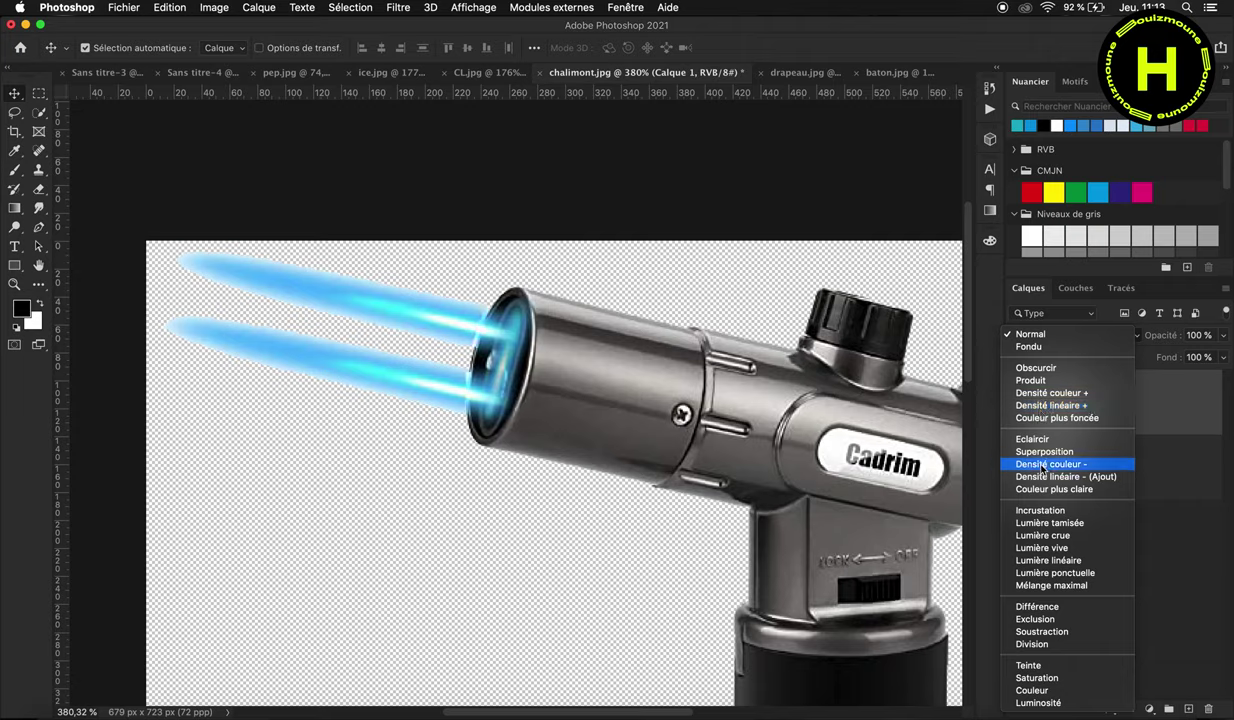
pyautogui.click(1046, 515)
# Step: Group the flames and torch layers as chalimont and drag the group into the composite
pyautogui.keyDown('shift'); pyautogui.click(1073, 420); pyautogui.keyUp('shift')
pyautogui.hotkey('ctrl', 'g')
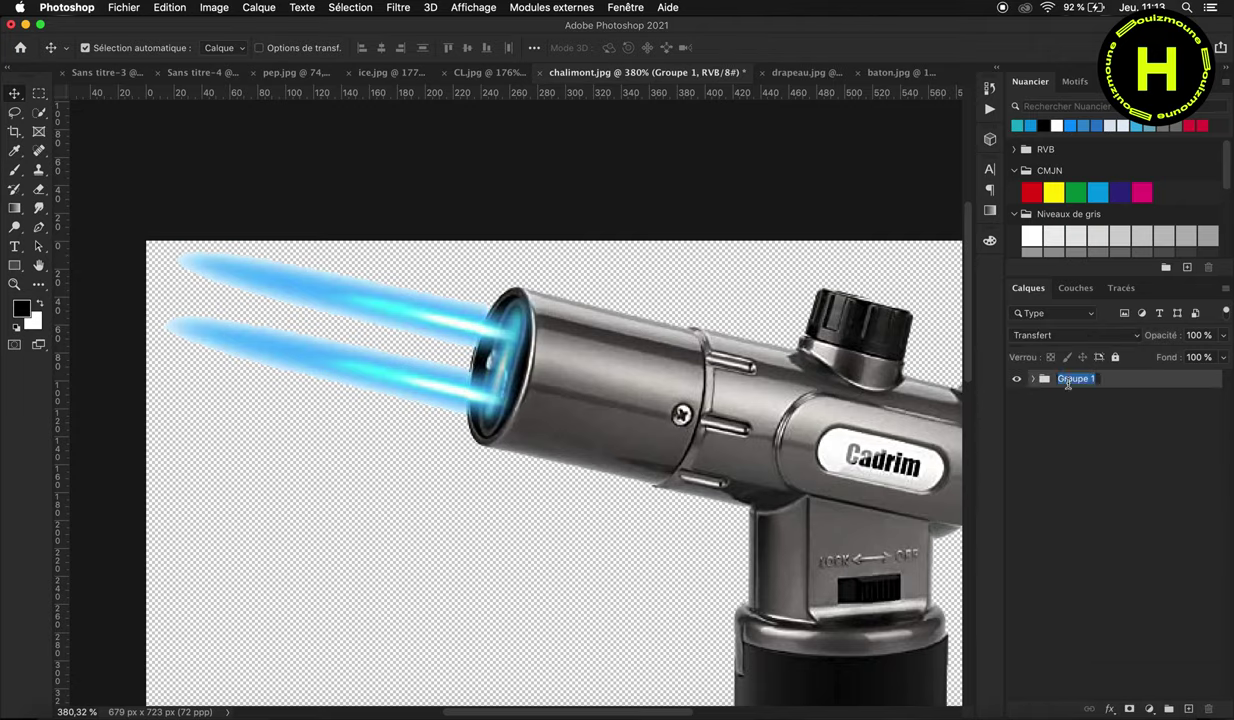
pyautogui.press('Return')
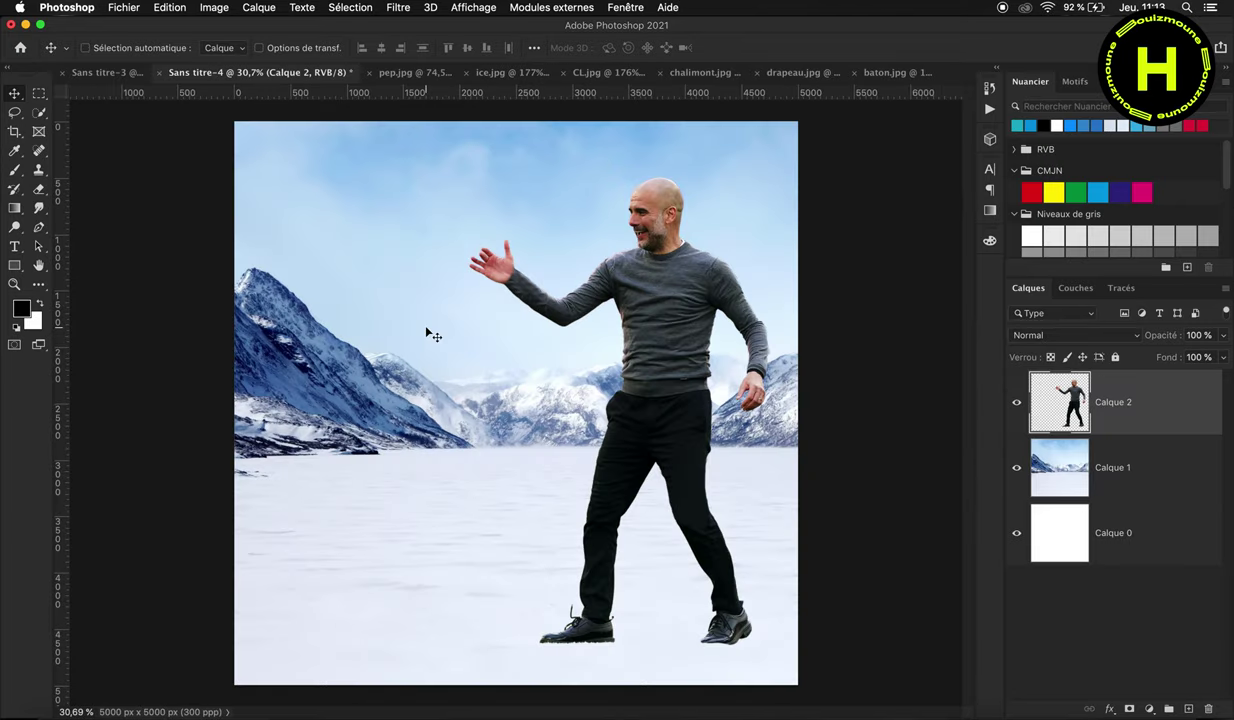
pyautogui.moveTo(210, 70); pyautogui.dragTo(427, 331)
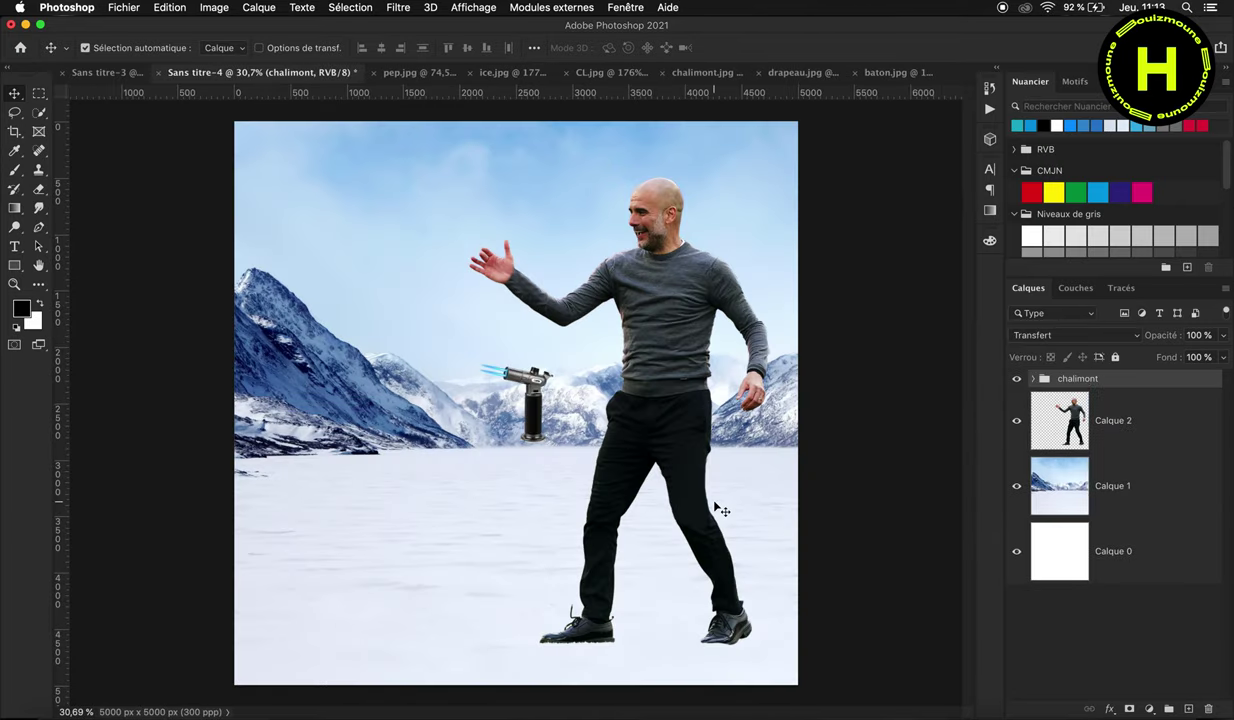
# Step: Move the torch up beside the man's raised hand and tilt it counter-clockwise
pyautogui.hotkey('ctrl', 't')
pyautogui.scroll(3, 490, 306)
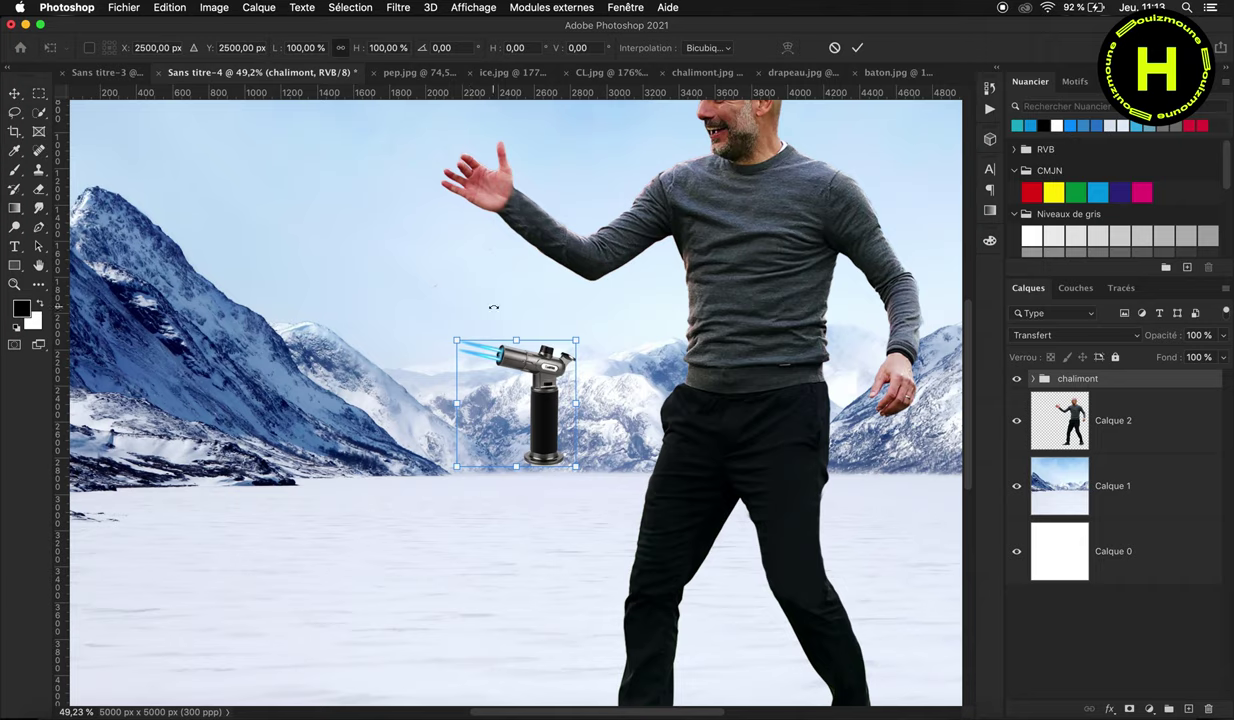
pyautogui.scroll(2, 549, 312)
pyautogui.moveTo(543, 444); pyautogui.dragTo(491, 214)
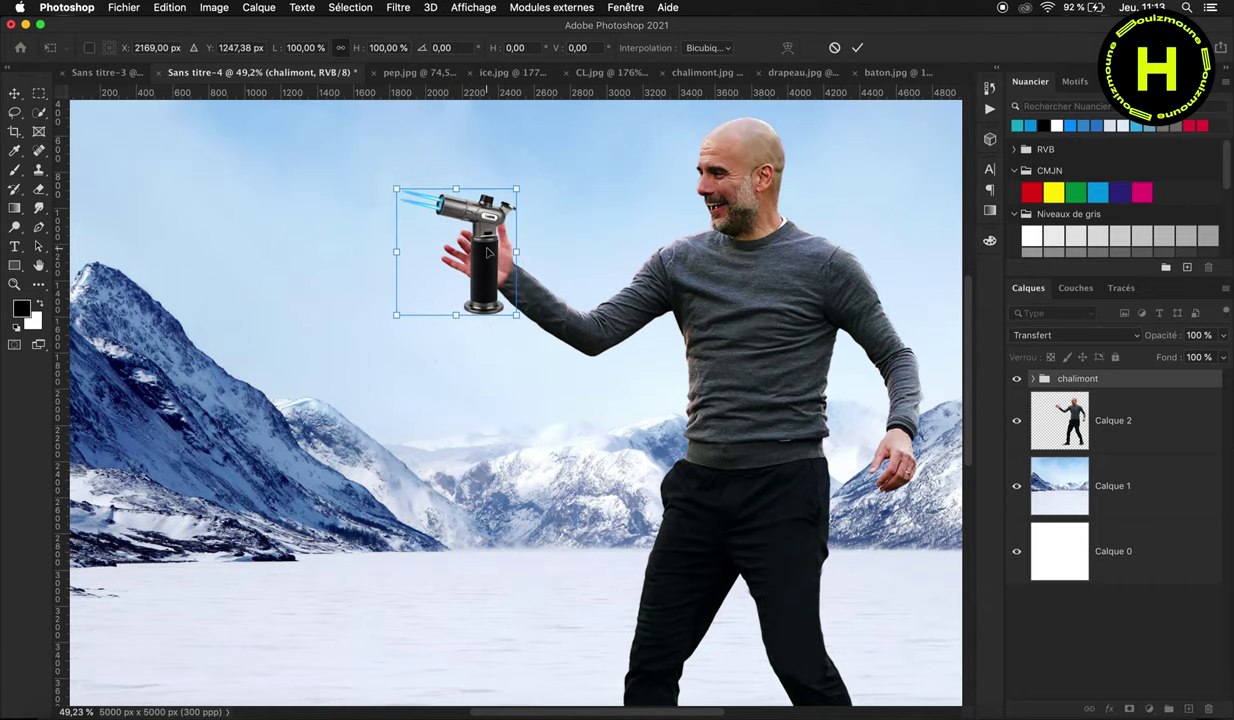
pyautogui.scroll(5, 487, 240)
pyautogui.scroll(3, 457, 204)
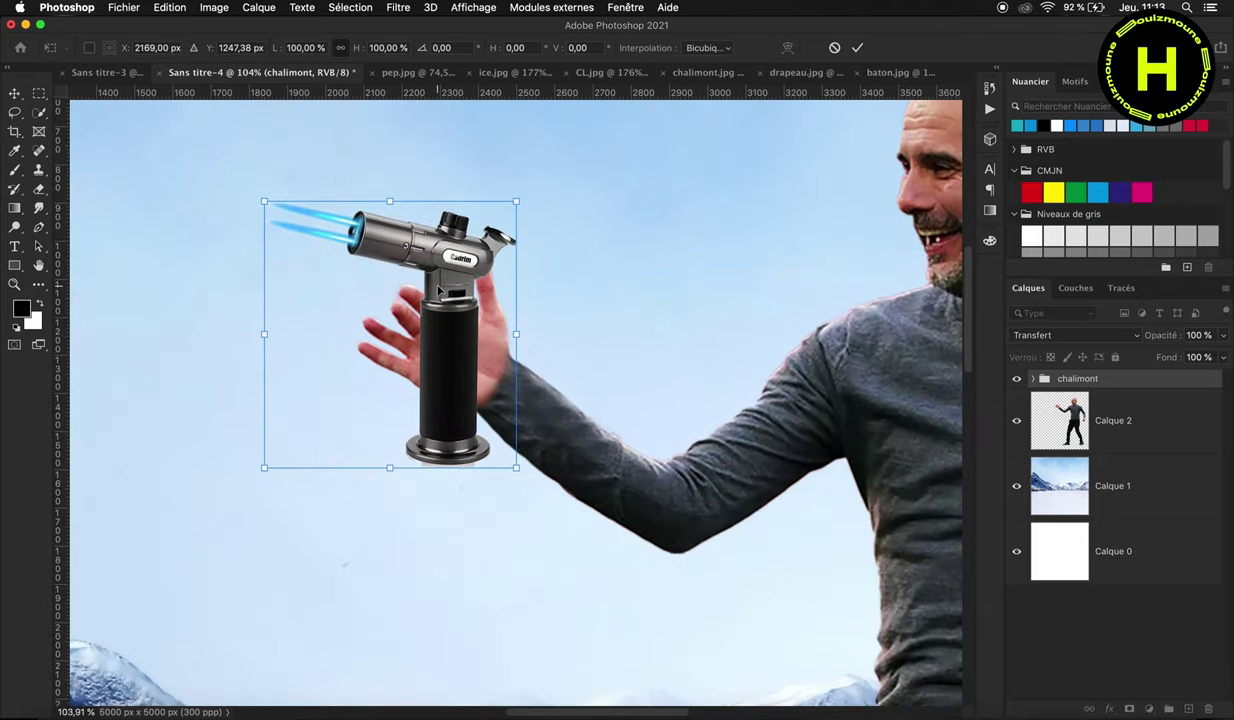
pyautogui.scroll(2, 438, 289)
pyautogui.scroll(1, 435, 295)
pyautogui.scroll(1, 430, 305)
pyautogui.scroll(1, 425, 313)
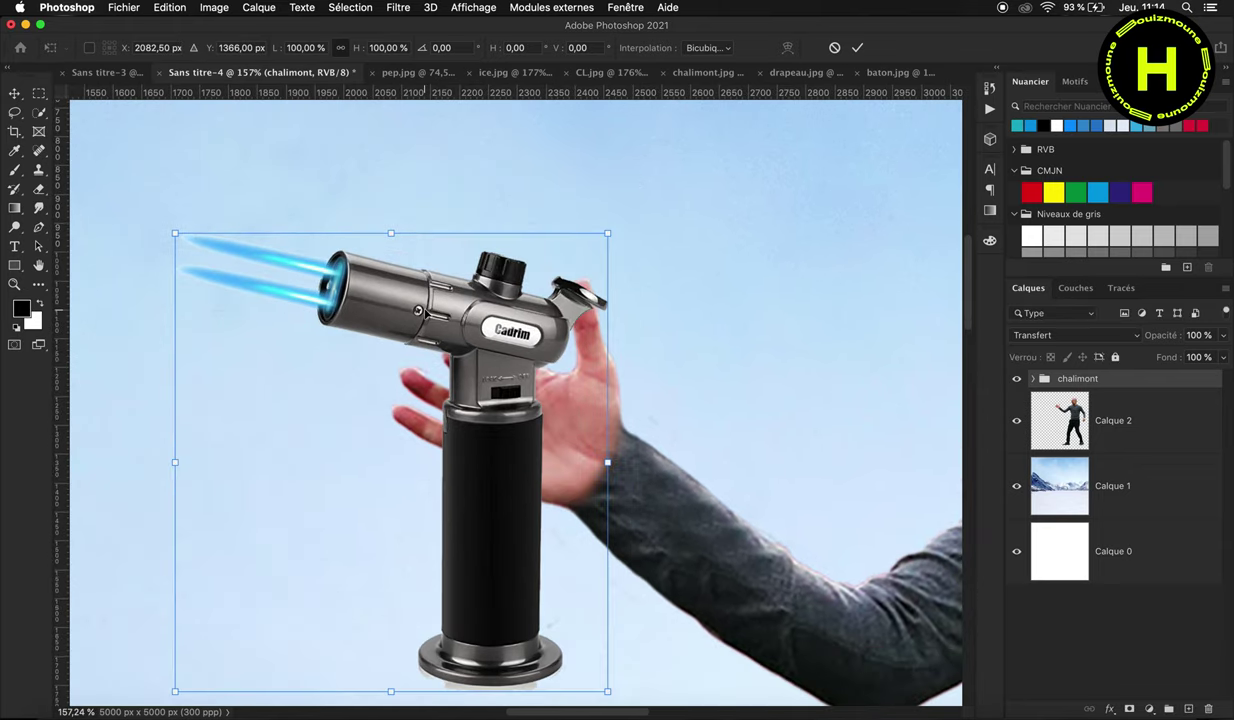
pyautogui.moveTo(682, 188); pyautogui.dragTo(589, 176)
pyautogui.moveTo(587, 415); pyautogui.dragTo(603, 474)
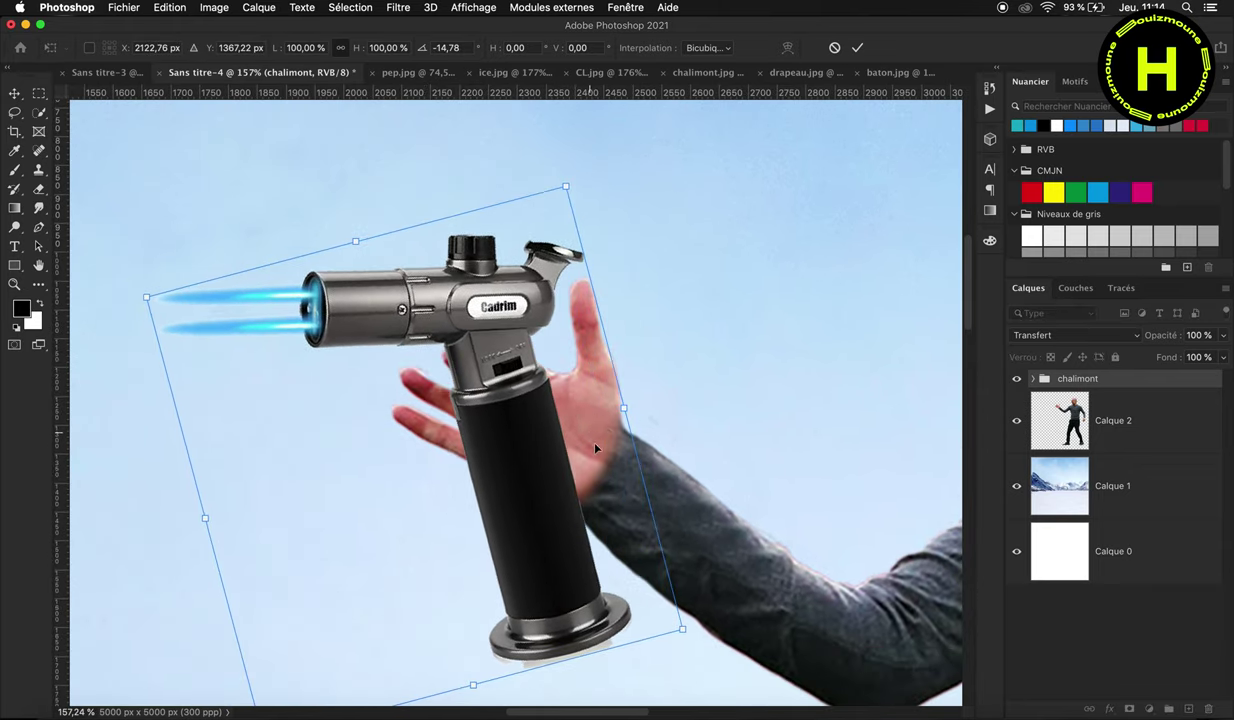
pyautogui.moveTo(603, 474); pyautogui.dragTo(607, 476)
# Step: Fit the torch into his grip at -23.95° and 101.46% scale, and apply the transform
pyautogui.moveTo(150, 322); pyautogui.dragTo(96, 310)
pyautogui.scroll(-2, 336, 338)
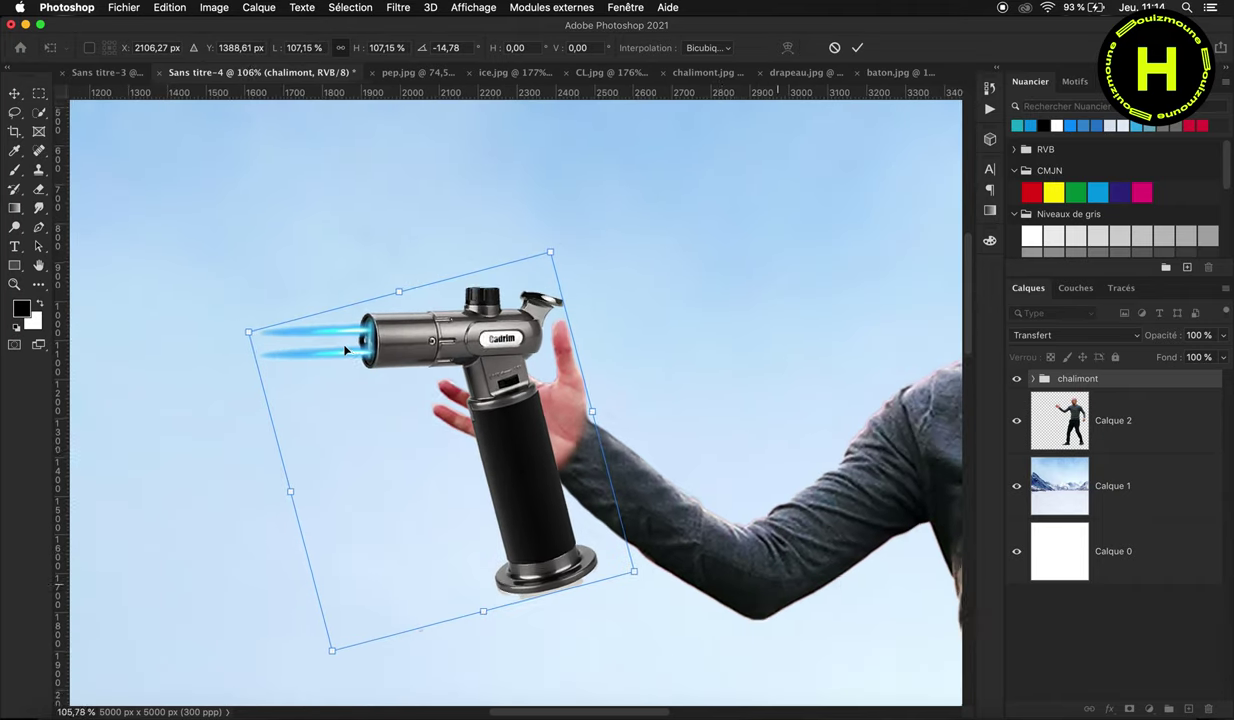
pyautogui.scroll(-2, 342, 345)
pyautogui.moveTo(378, 366); pyautogui.dragTo(389, 372)
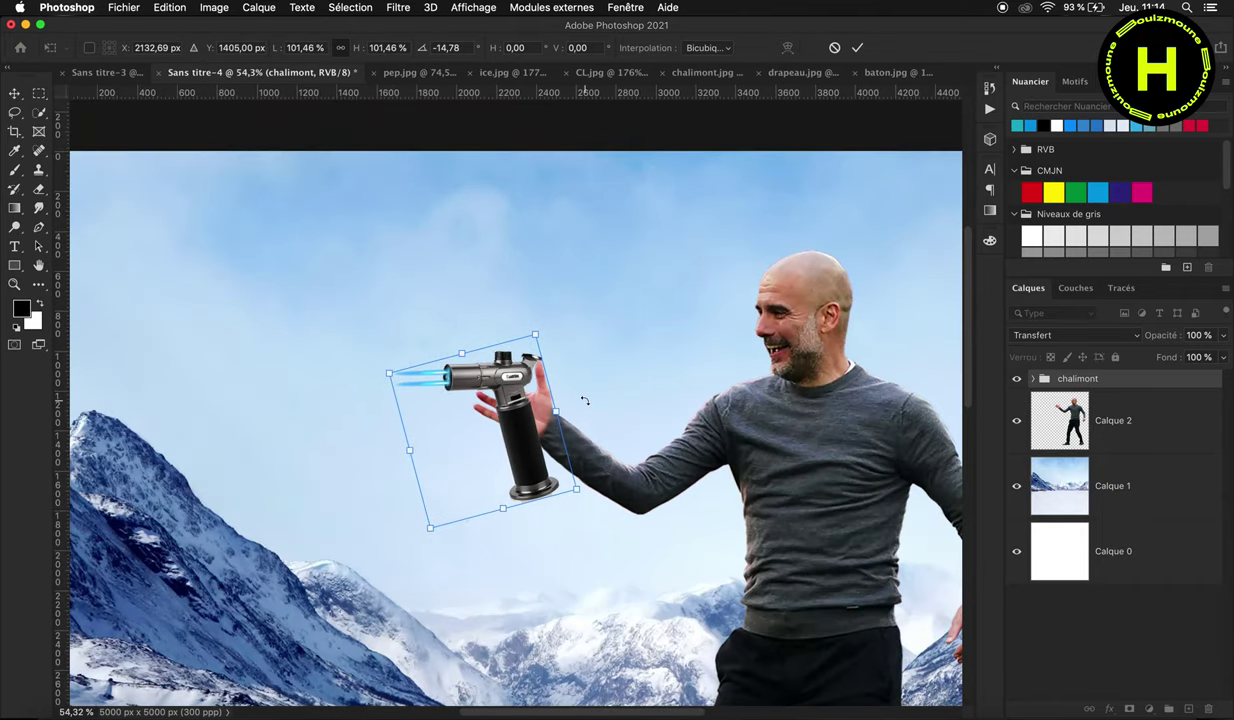
pyautogui.scroll(2, 578, 400)
pyautogui.moveTo(522, 412); pyautogui.dragTo(530, 422)
pyautogui.moveTo(632, 522); pyautogui.dragTo(636, 498)
pyautogui.moveTo(555, 503); pyautogui.dragTo(566, 516)
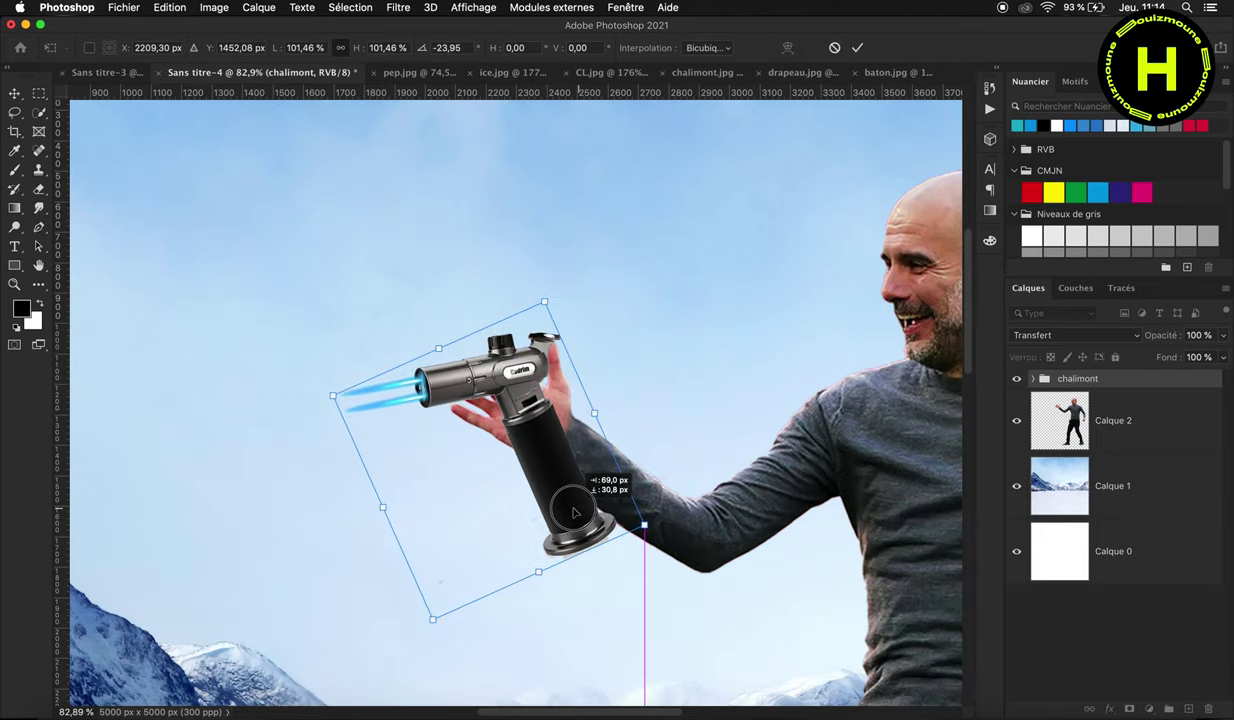
pyautogui.press('Return')
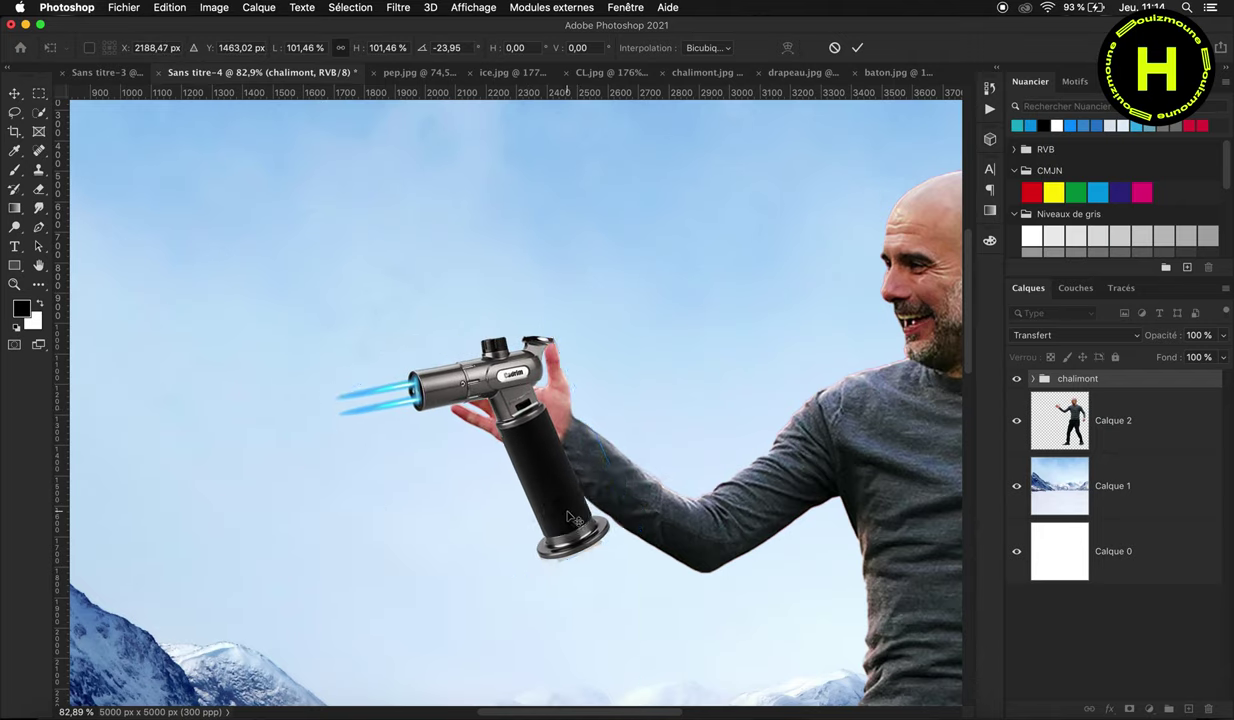
# Step: Hide the torch group and copy the man's lowest finger from Calque 2 onto a new layer
pyautogui.click(1160, 440)
pyautogui.press('super+plus')
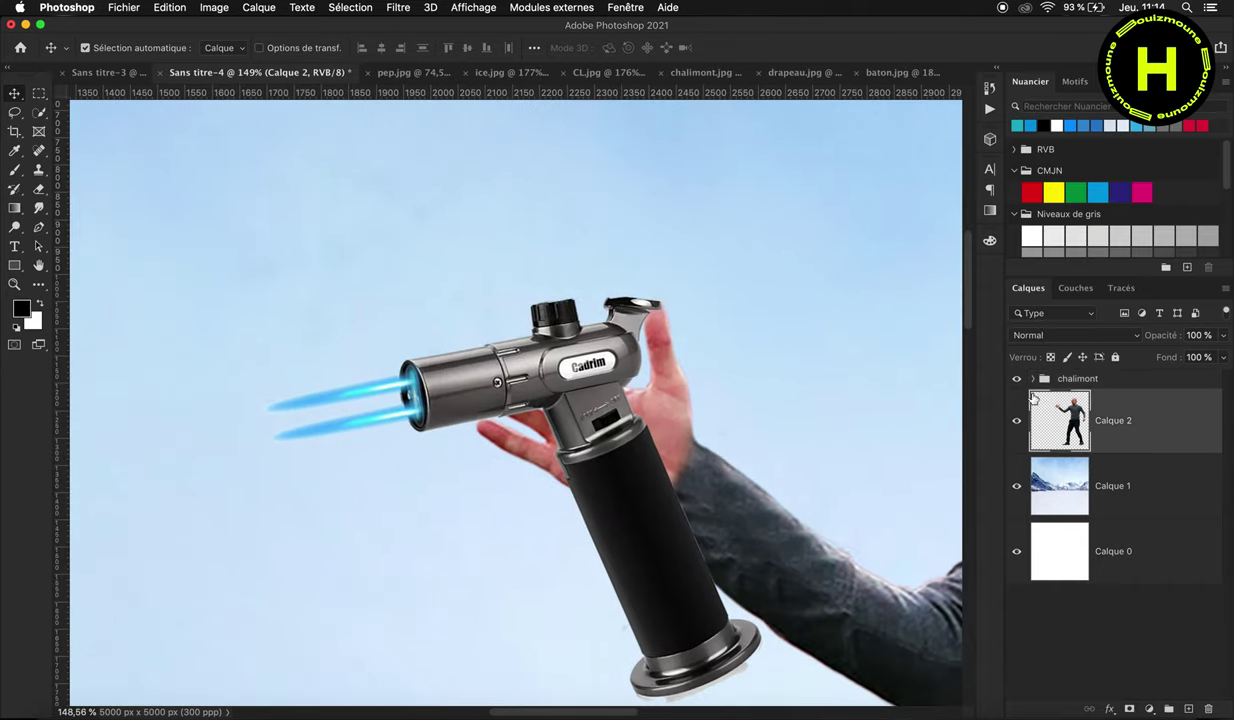
pyautogui.click(1019, 381)
pyautogui.scroll(2, 639, 400)
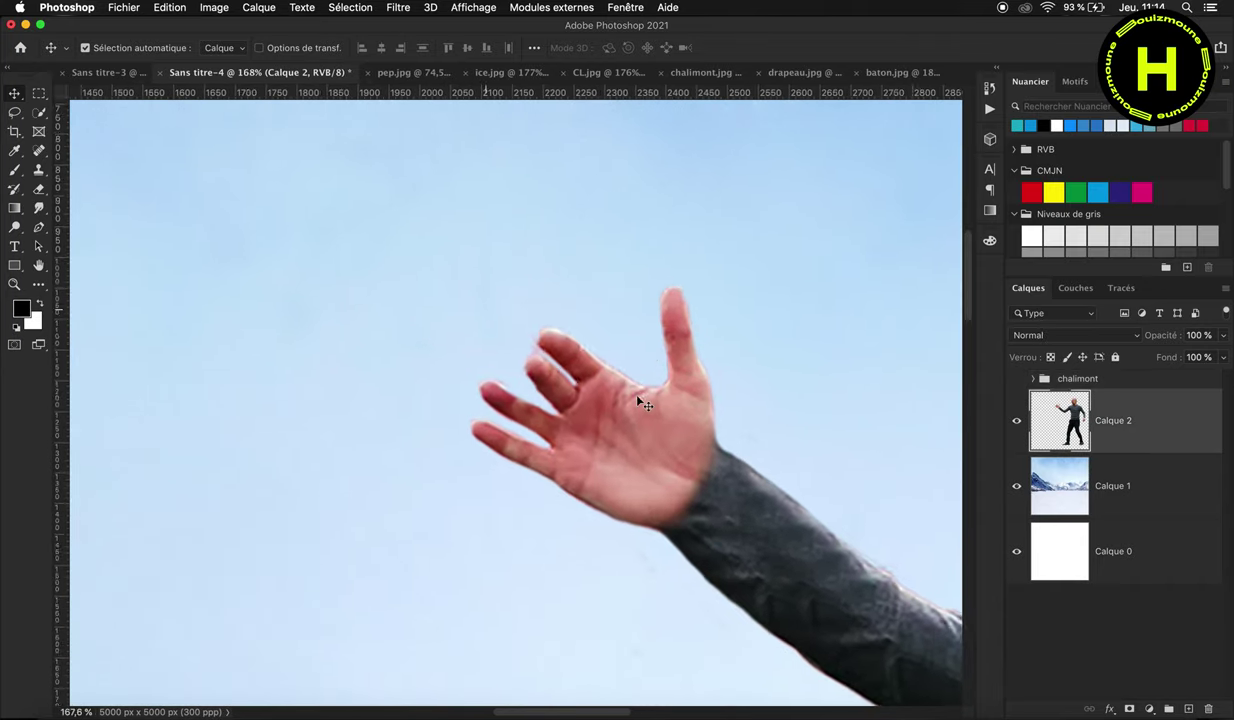
pyautogui.click(40, 115)
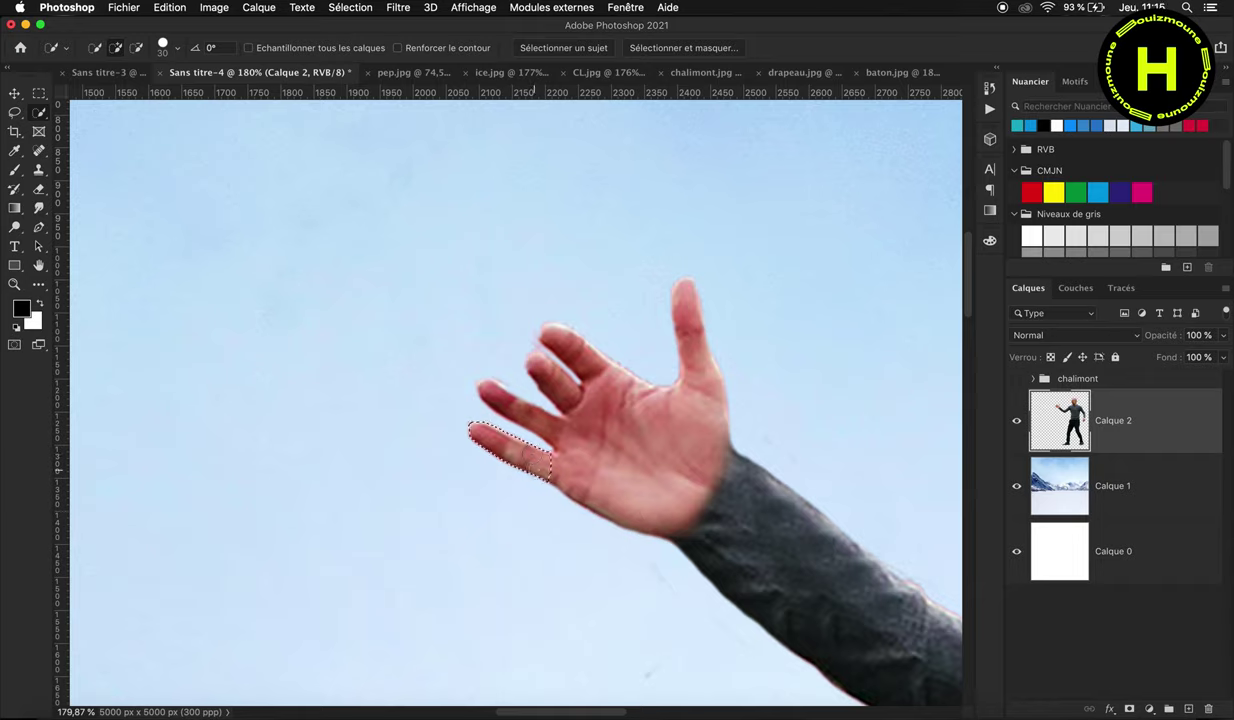
pyautogui.moveTo(565, 485); pyautogui.dragTo(585, 497)
pyautogui.hotkey('ctrl', 'j')
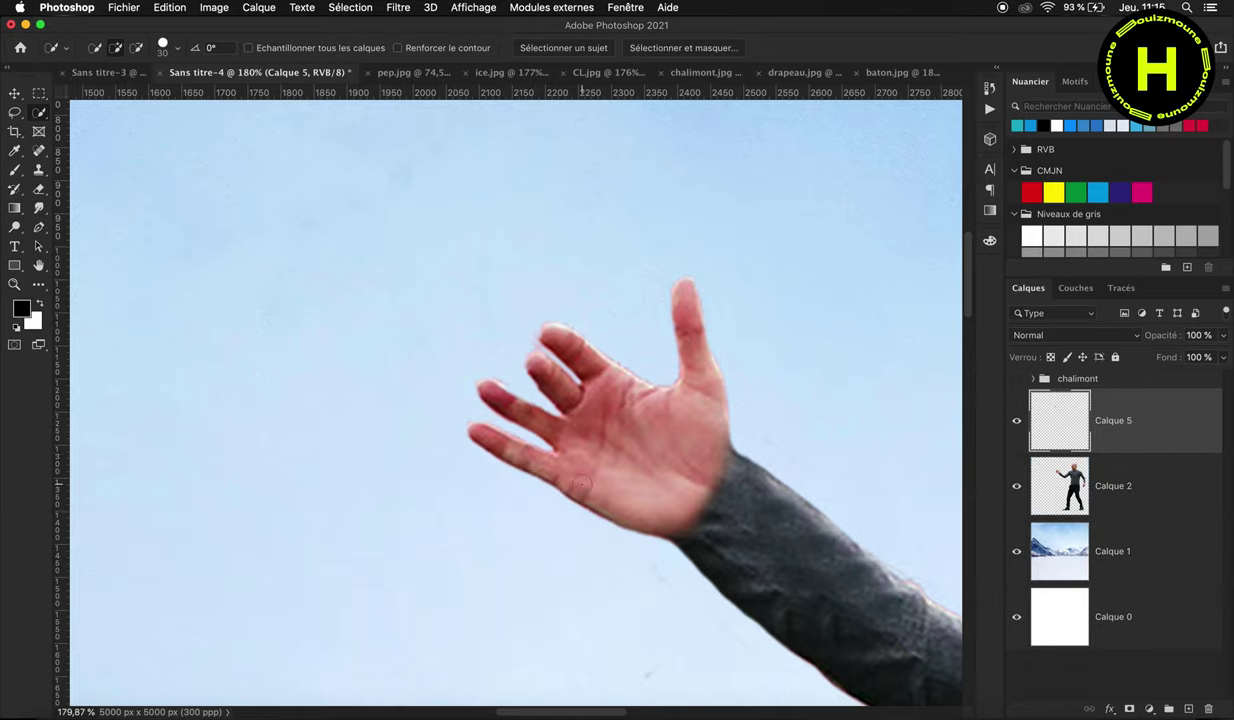
# Step: Show the chalimont group again and stack the finger layer Calque 5 above it
pyautogui.press('v')
pyautogui.click(1017, 379)
pyautogui.moveTo(1100, 420); pyautogui.dragTo(1129, 376)
pyautogui.hotkey('ctrl', 't')
# Step: Move the finger copy on Calque 5 over the torch's grip
pyautogui.moveTo(515, 476); pyautogui.dragTo(492, 421)
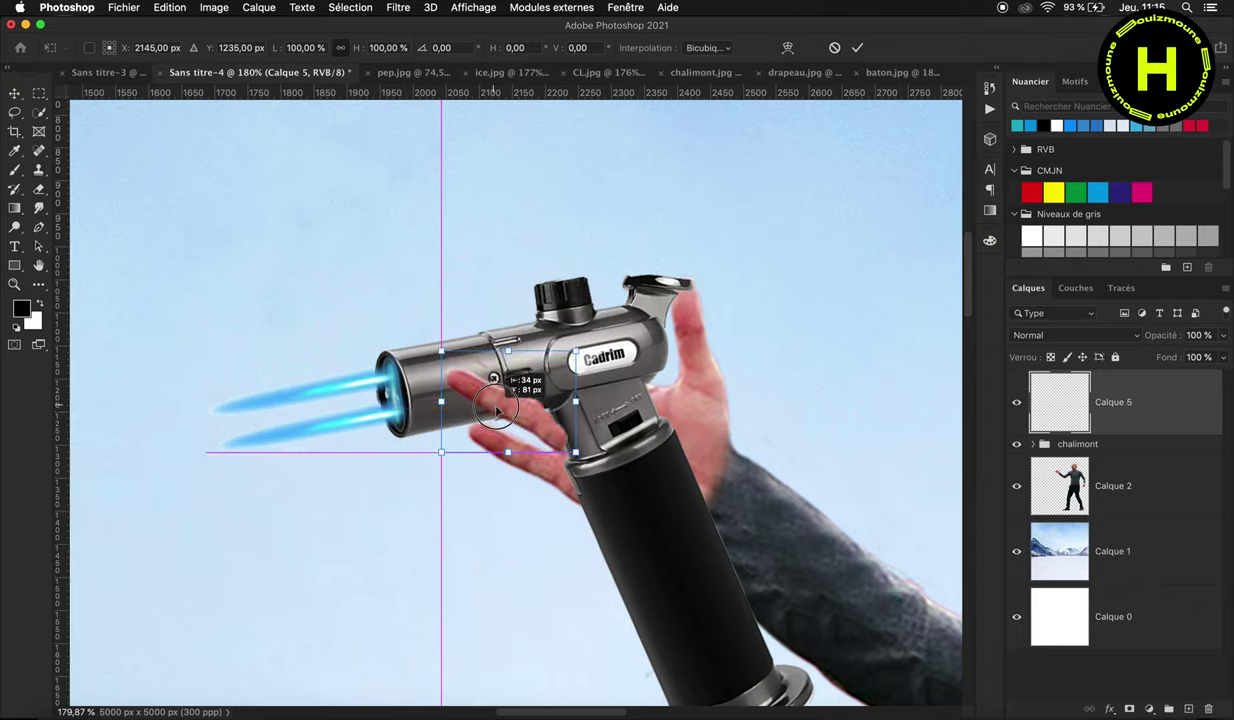
pyautogui.moveTo(492, 421); pyautogui.dragTo(501, 414)
pyautogui.press('Return')
# Step: Erase the original finger beside the torch from the man's layer Calque 2
pyautogui.click(1188, 506)
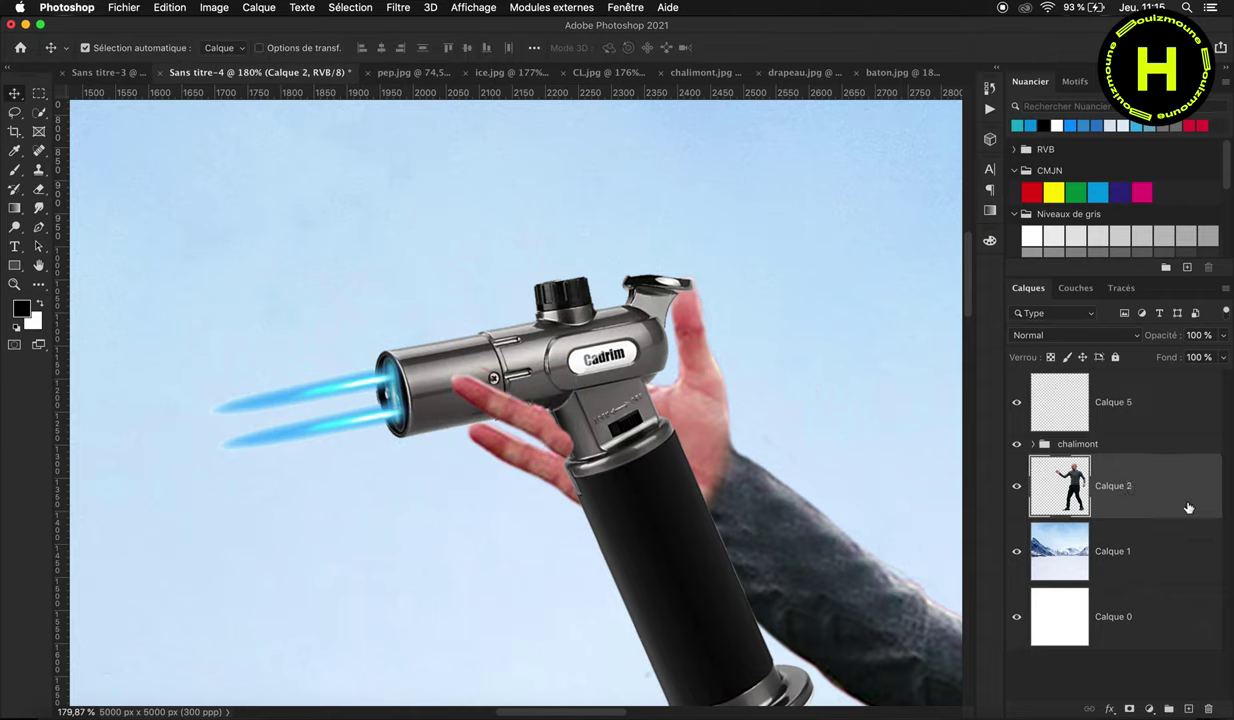
pyautogui.click(42, 194)
pyautogui.moveTo(485, 450)
pyautogui.mouseDown()
pyautogui.moveTo(468, 419)
pyautogui.moveTo(571, 486)
pyautogui.mouseUp()
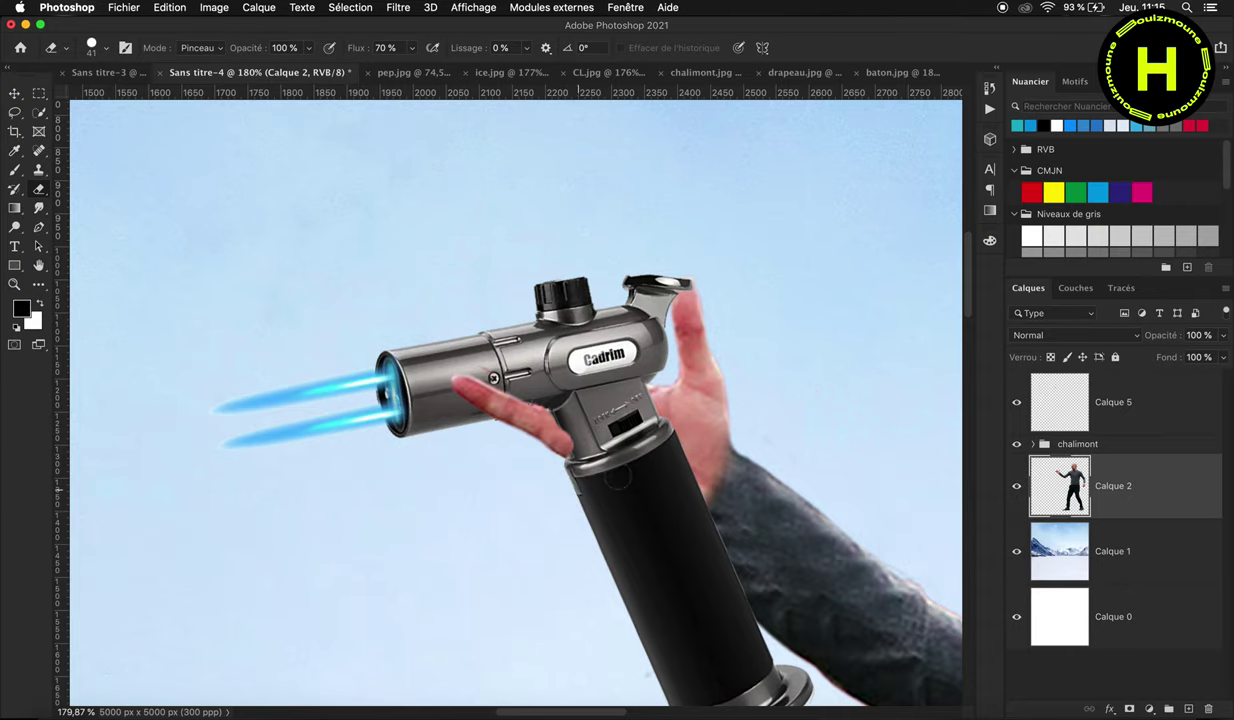
pyautogui.press('v')
# Step: Nudge the finger copy on Calque 5 slightly lower over the grip
pyautogui.click(1110, 405)
pyautogui.scroll(5, 719, 373)
pyautogui.click(40, 190)
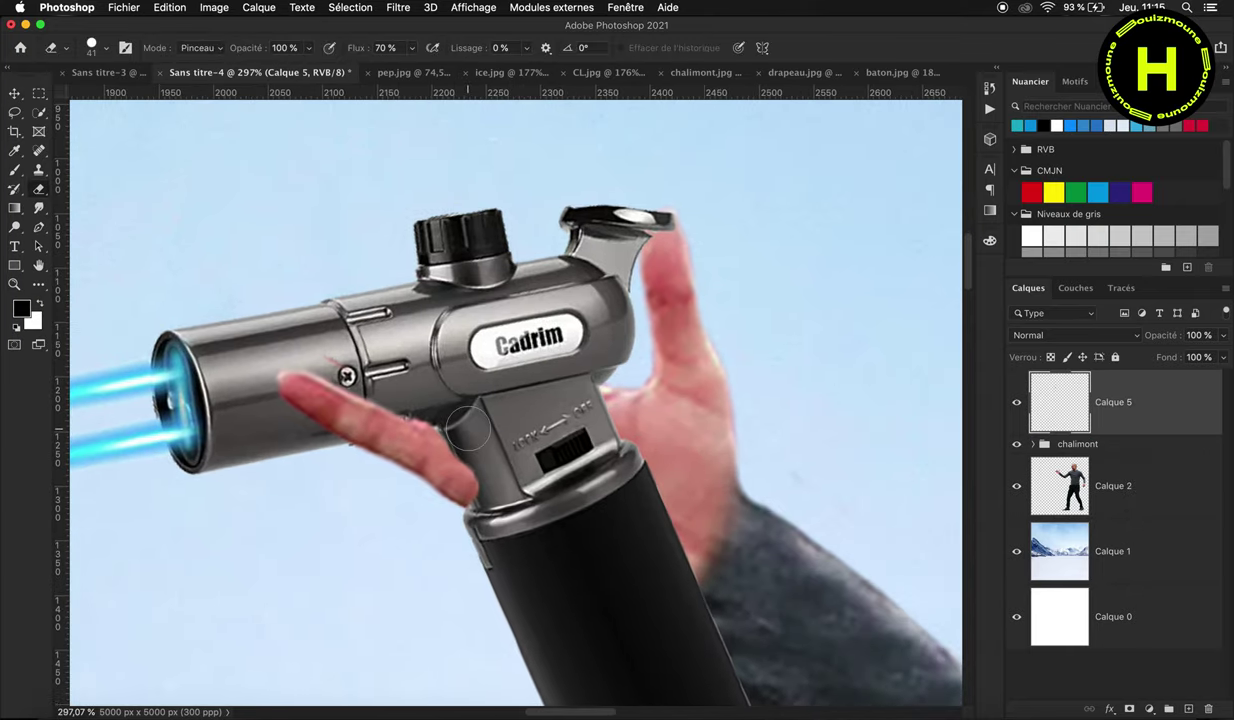
pyautogui.press('v')
pyautogui.scroll(-2, 450, 385)
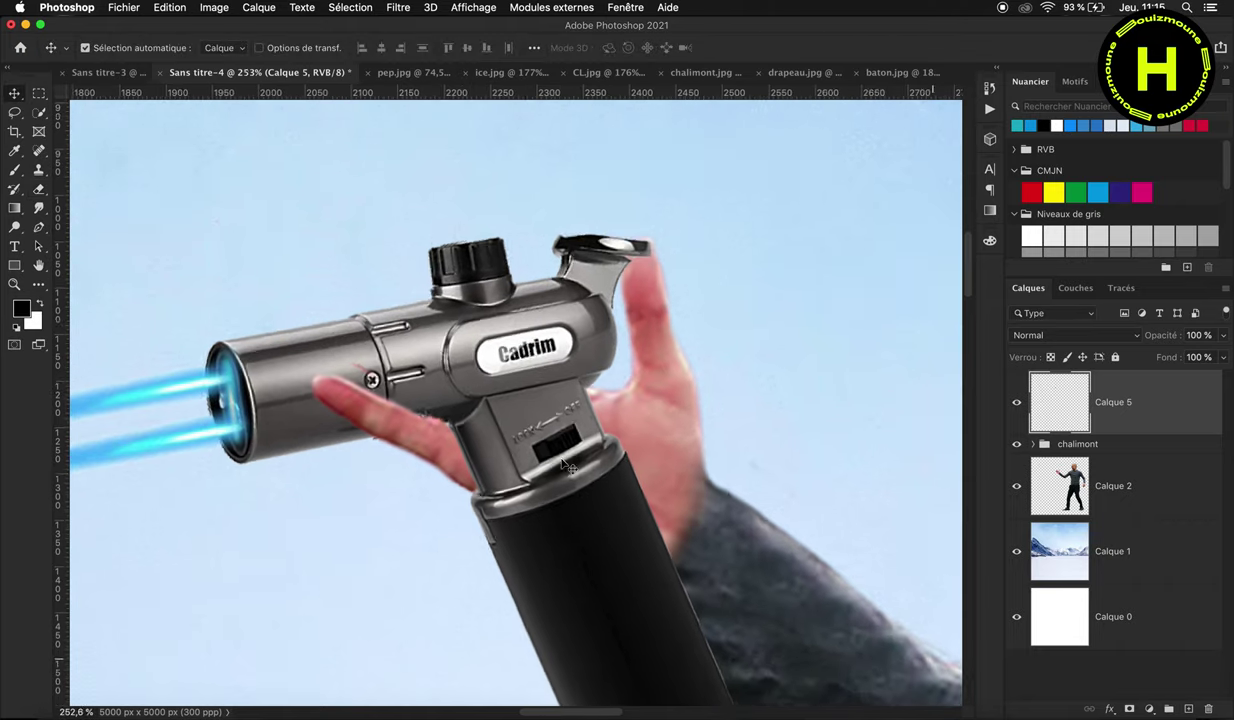
pyautogui.scroll(-2, 622, 457)
pyautogui.scroll(-2, 622, 457)
pyautogui.scroll(-2, 622, 457)
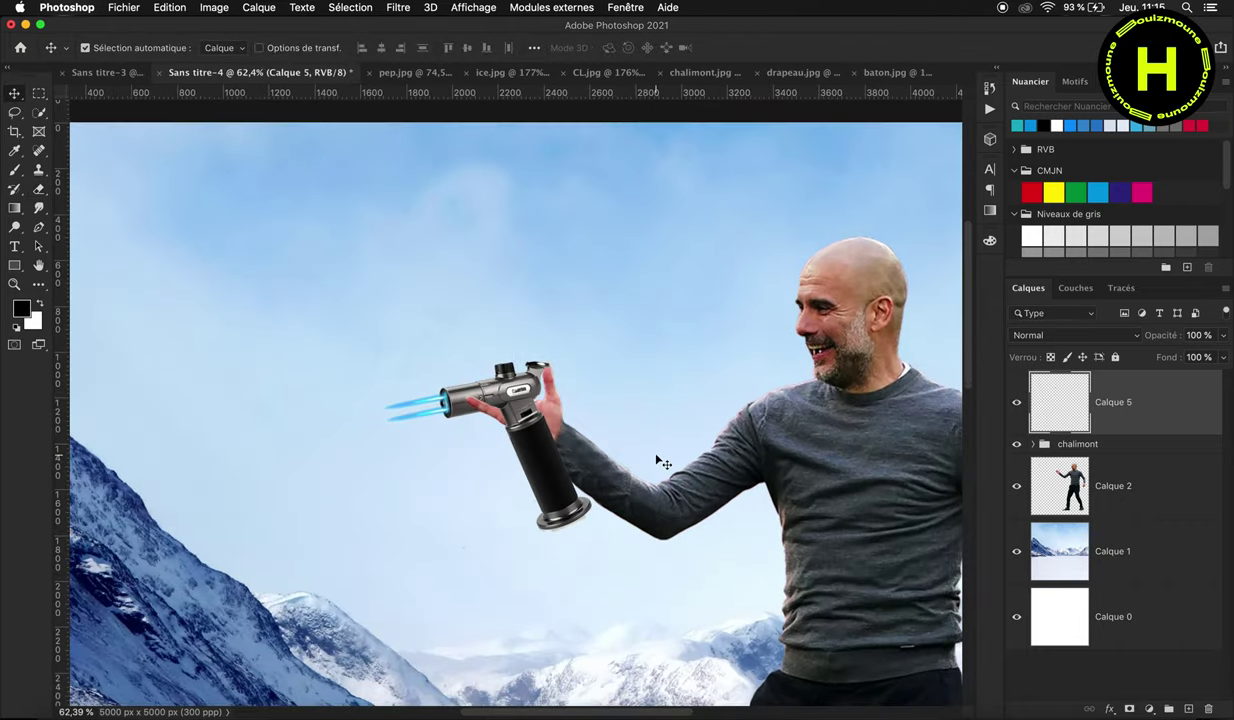
pyautogui.scroll(5, 631, 437)
pyautogui.moveTo(455, 442); pyautogui.dragTo(463, 468)
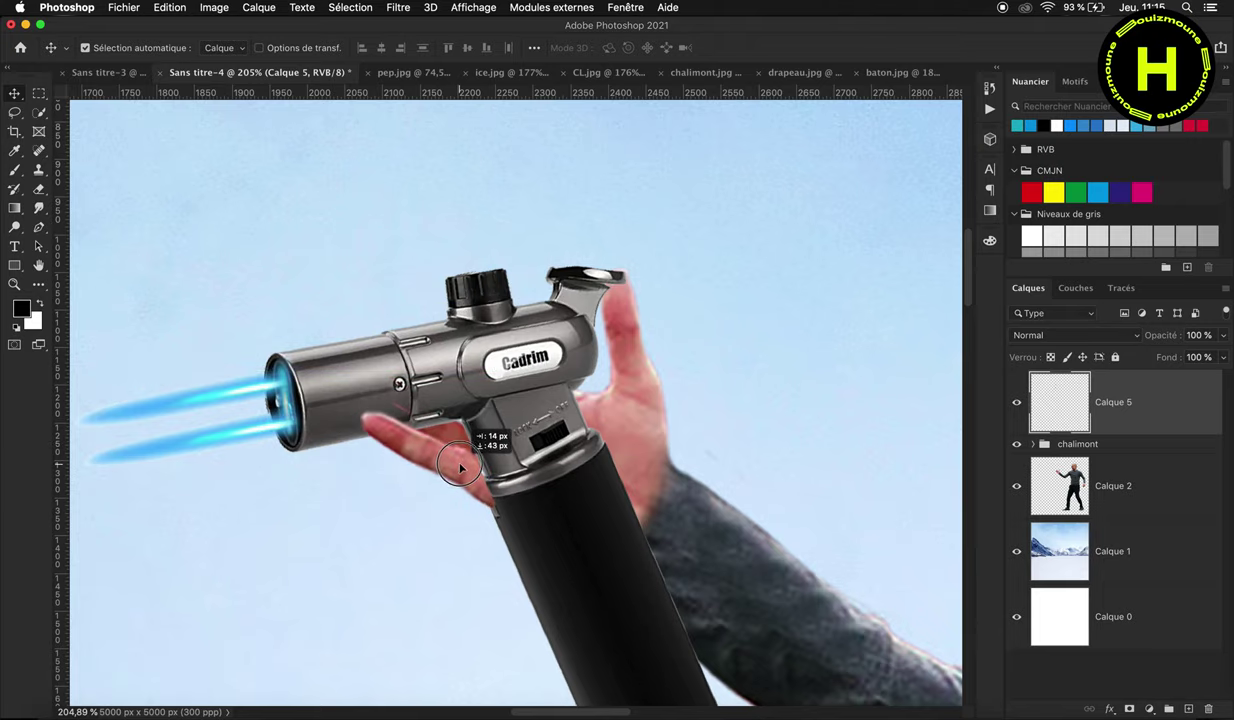
pyautogui.scroll(-3, 463, 468)
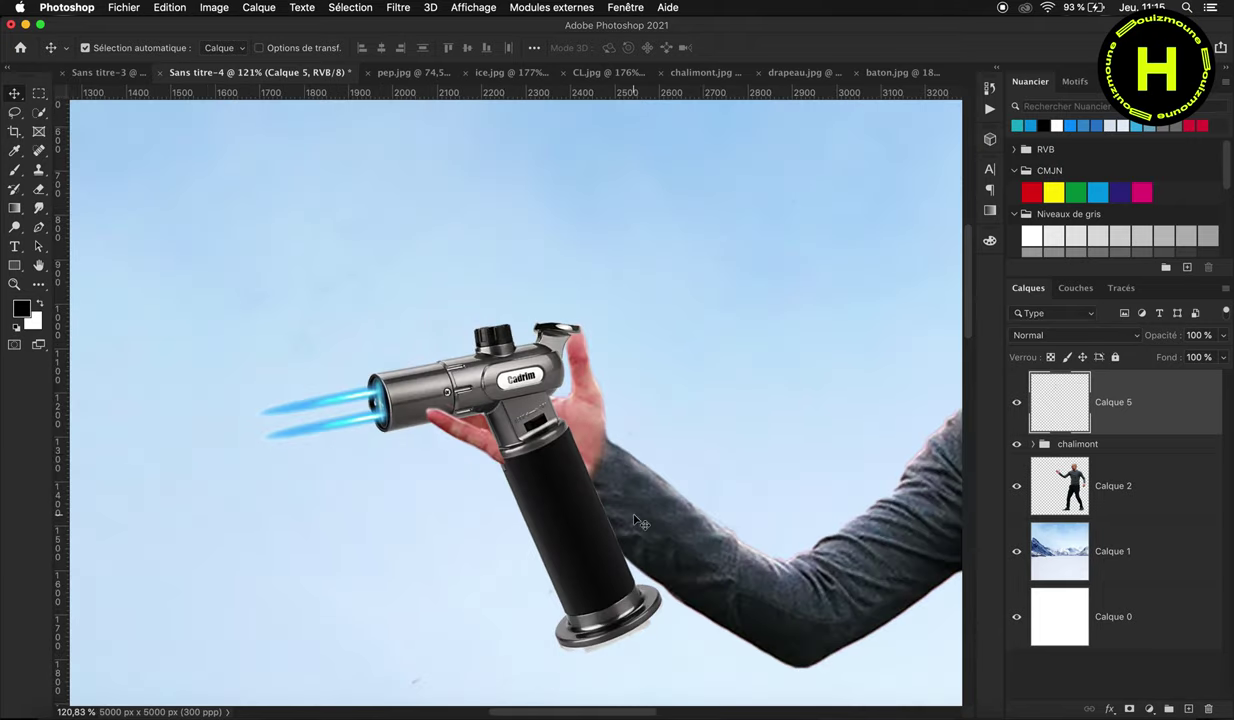
pyautogui.scroll(-3, 600, 500)
pyautogui.scroll(-2, 636, 521)
pyautogui.scroll(-2, 559, 352)
pyautogui.scroll(3, 551, 352)
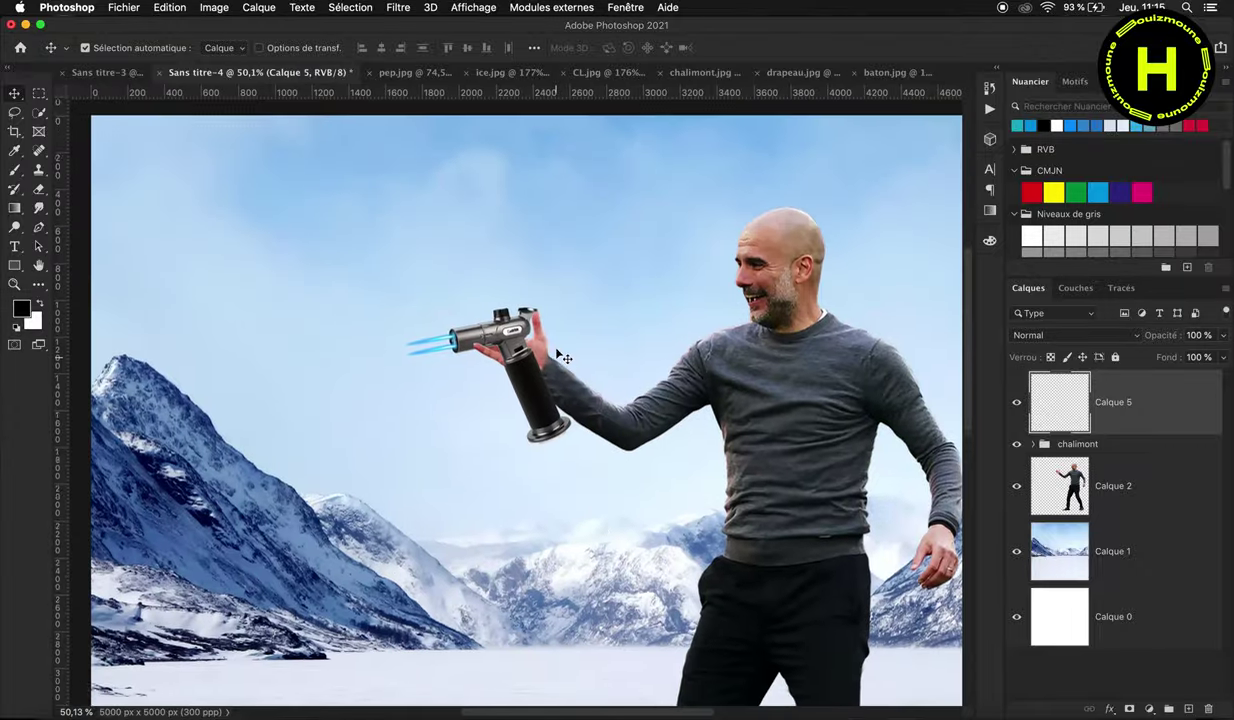
pyautogui.scroll(2, 540, 351)
pyautogui.scroll(2, 517, 350)
pyautogui.scroll(1, 519, 352)
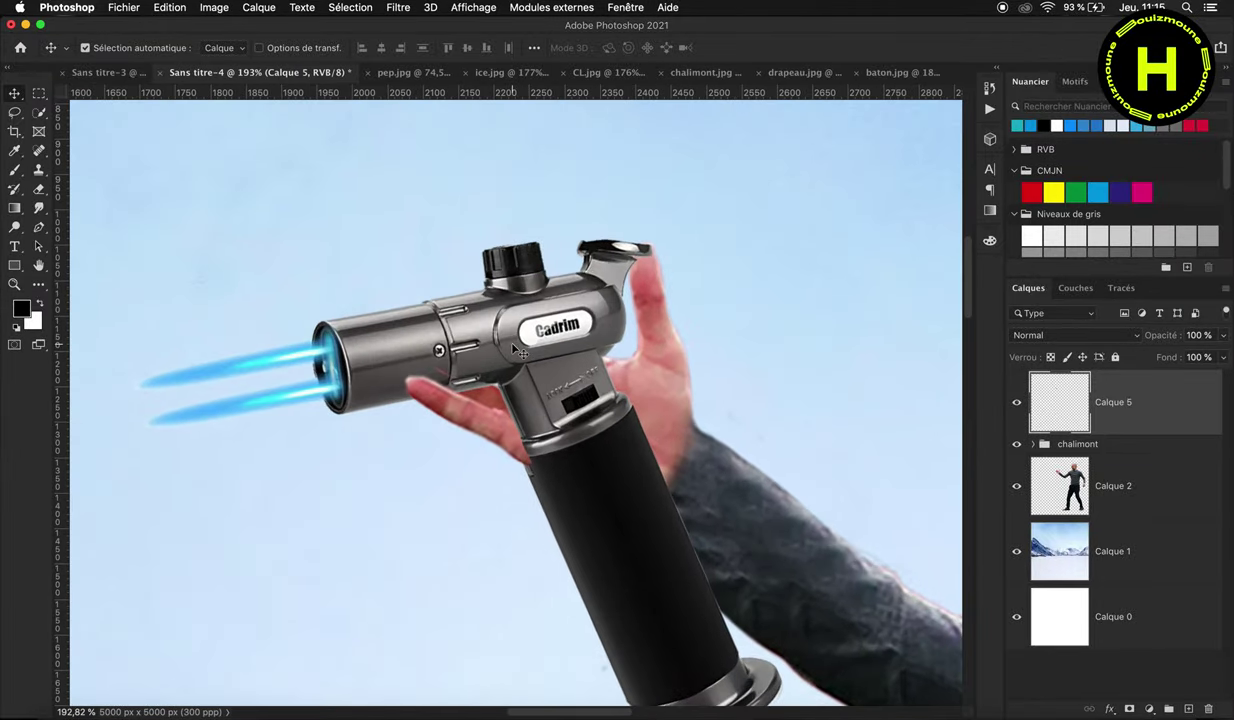
pyautogui.scroll(1, 450, 340)
pyautogui.scroll(-1, 350, 300)
pyautogui.scroll(3, 200, 260)
# Step: Trim the finger copy's edges with the Eraser, then fit the whole composition in the window
pyautogui.press('e')
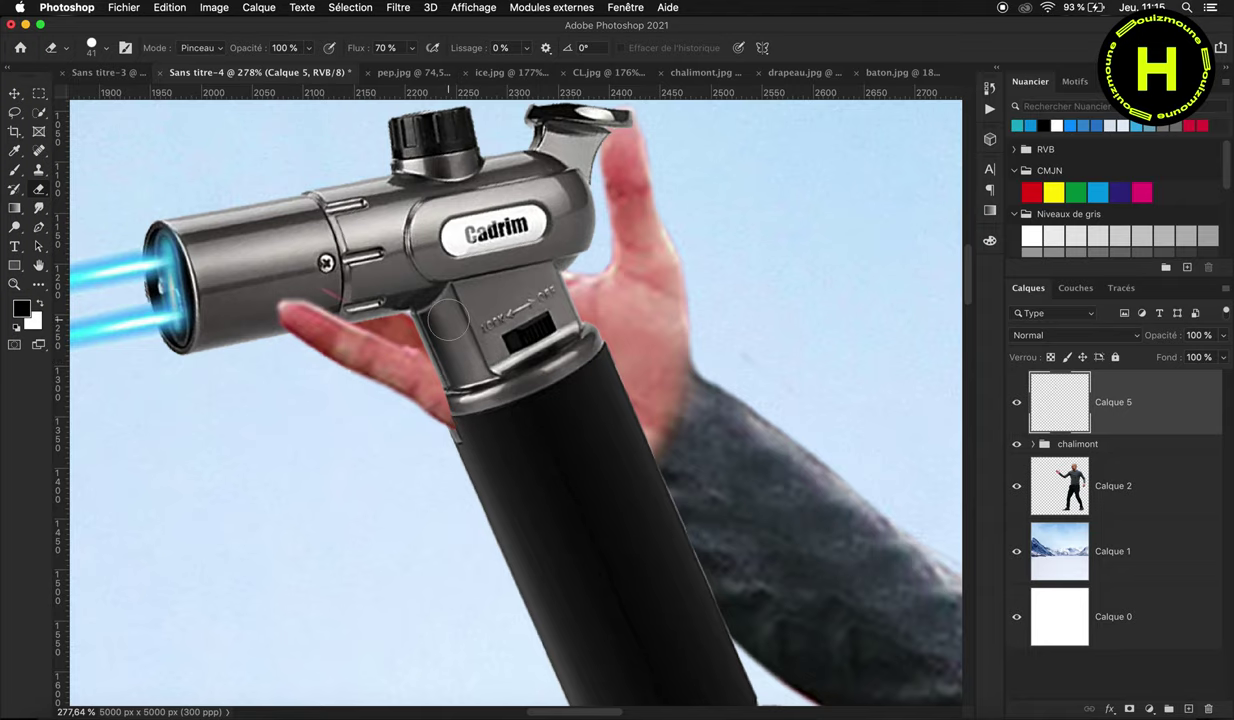
pyautogui.press('v')
pyautogui.scroll(1, 585, 421)
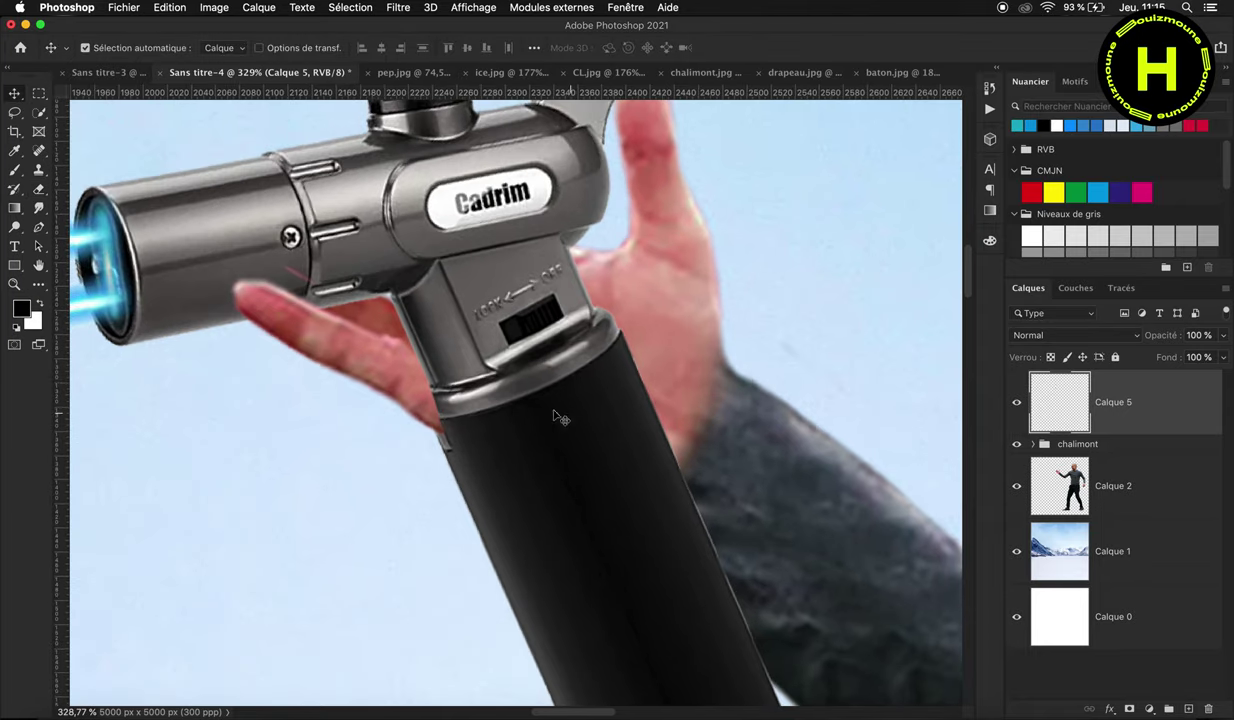
pyautogui.click(40, 188)
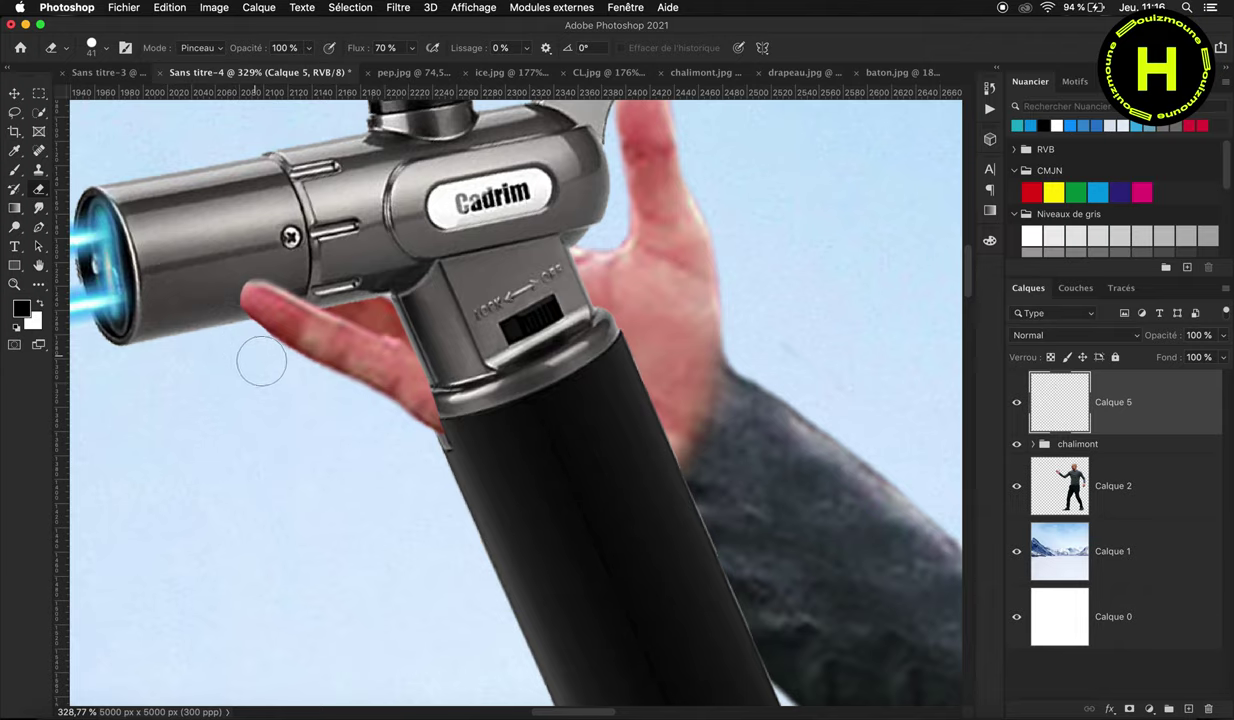
pyautogui.press('v')
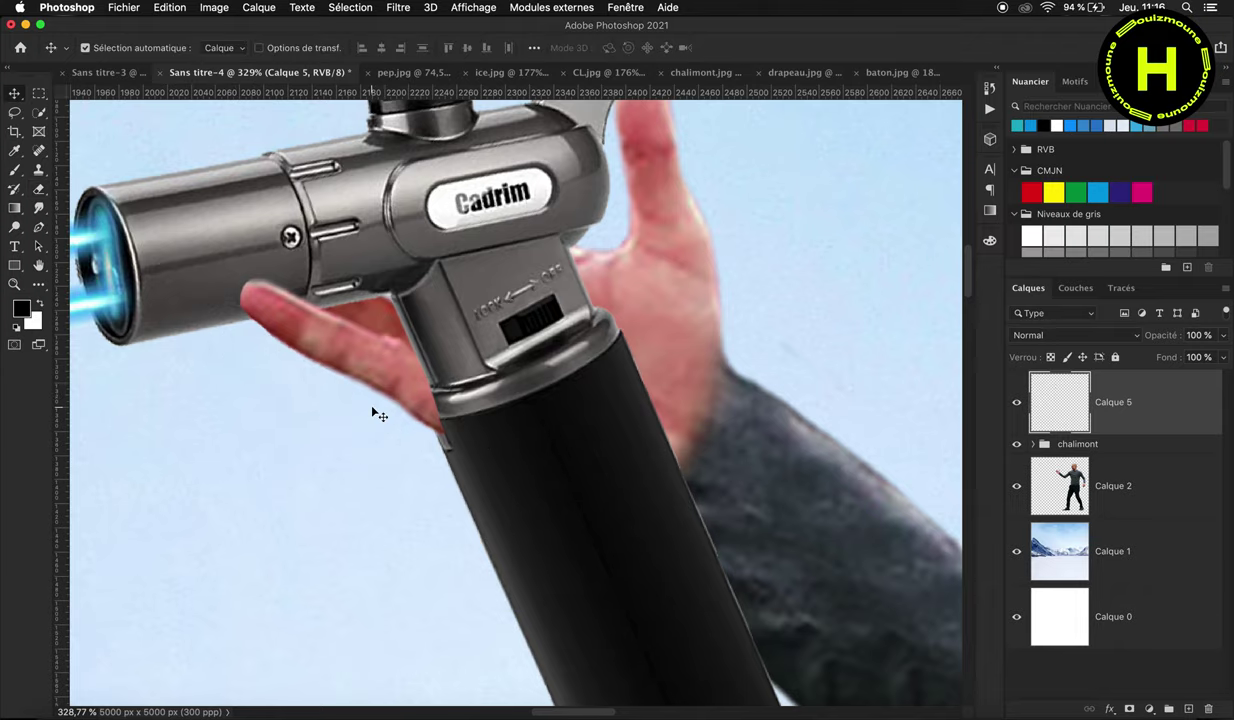
pyautogui.press('super+0')
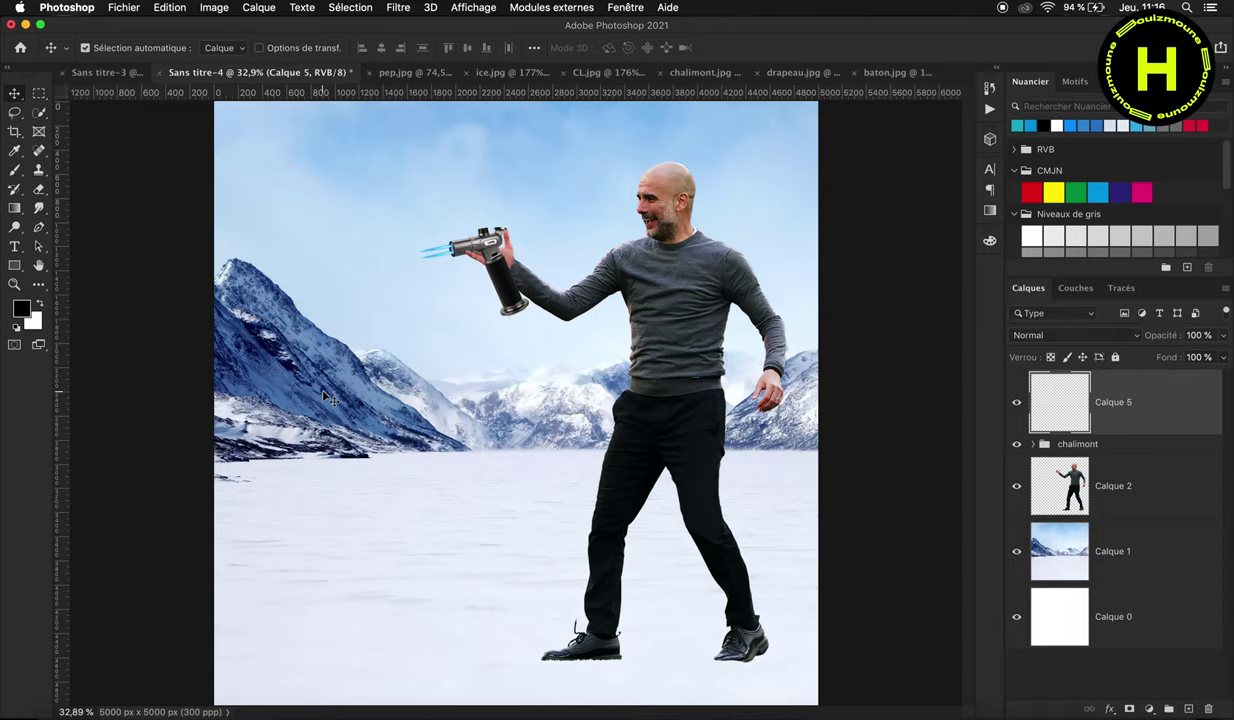
pyautogui.keyDown('alt'); pyautogui.scroll(-3, 556, 398); pyautogui.keyUp('alt')
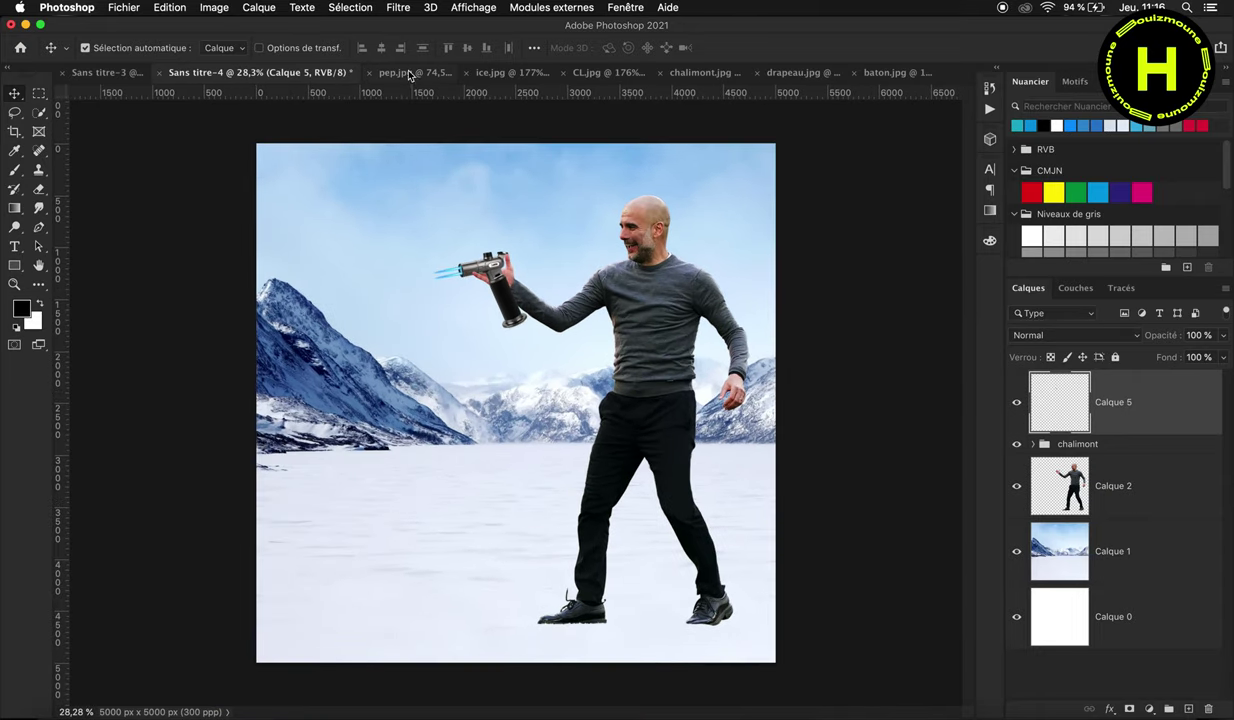
# Step: In ice.jpg, quick-select the ice block and copy it to a new layer
pyautogui.click(480, 74)
pyautogui.press('w')
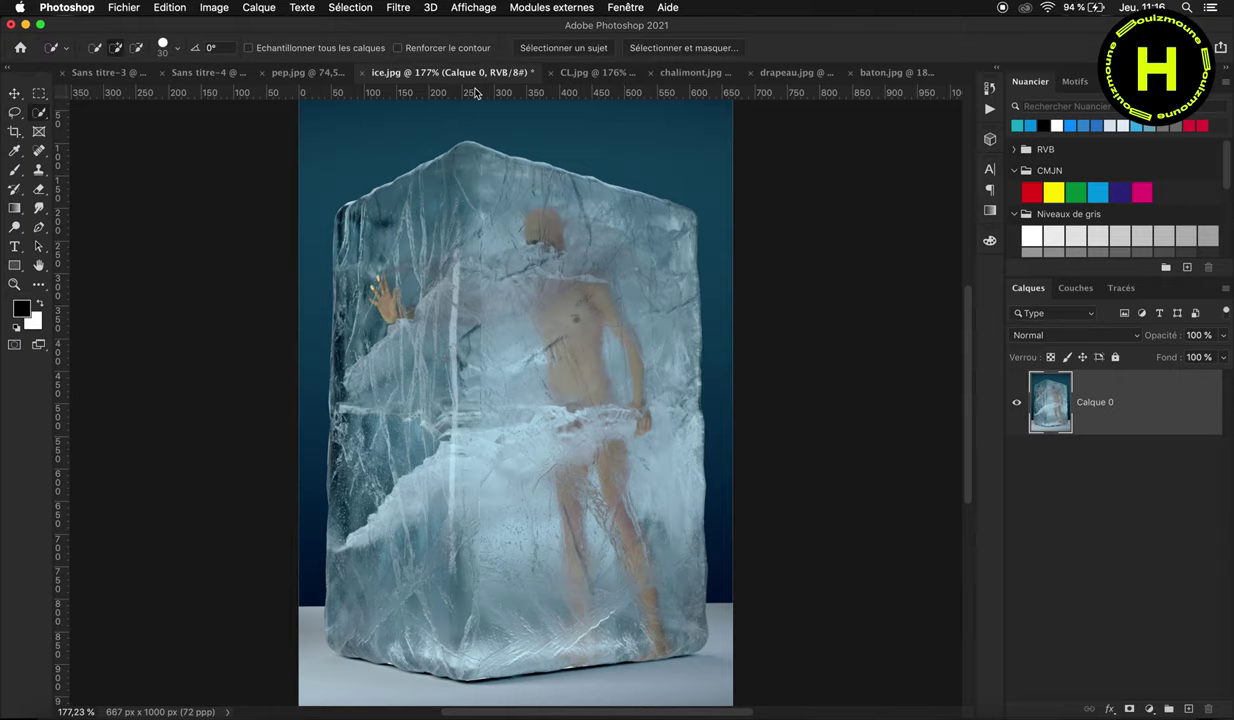
pyautogui.press('super+j')
pyautogui.press('v')
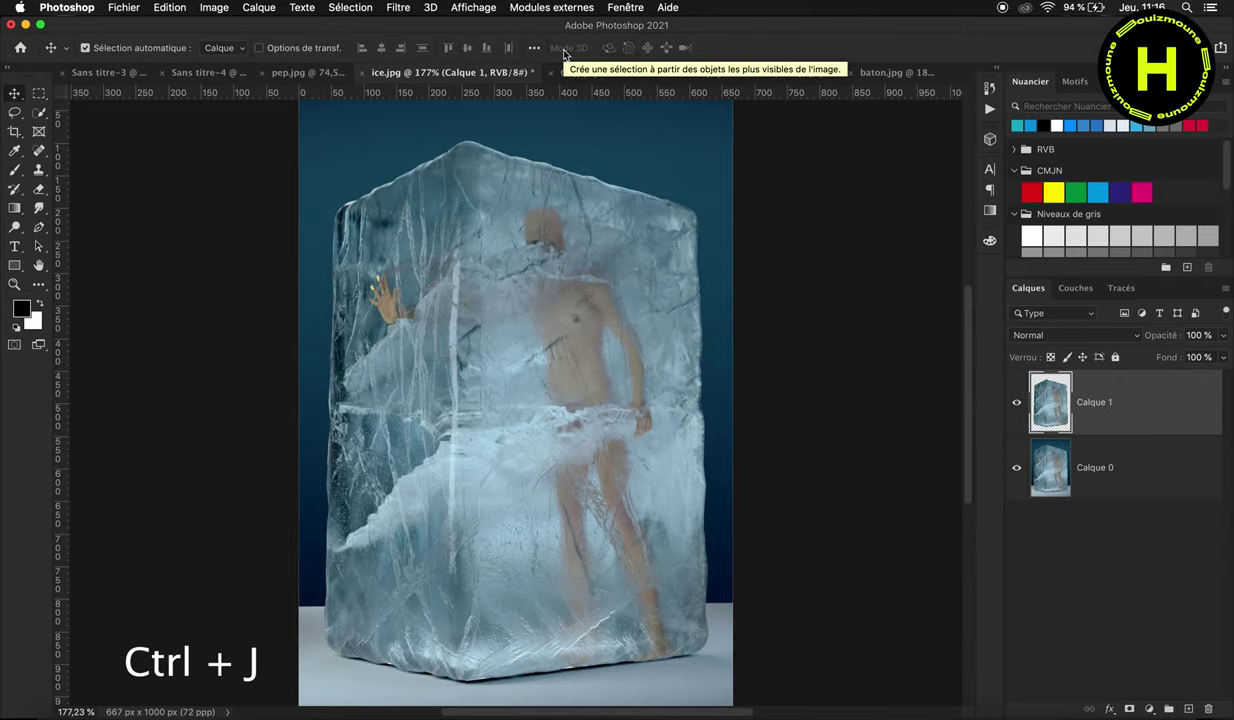
pyautogui.keyDown('alt'); pyautogui.scroll(10, 672, 300); pyautogui.keyUp('alt')
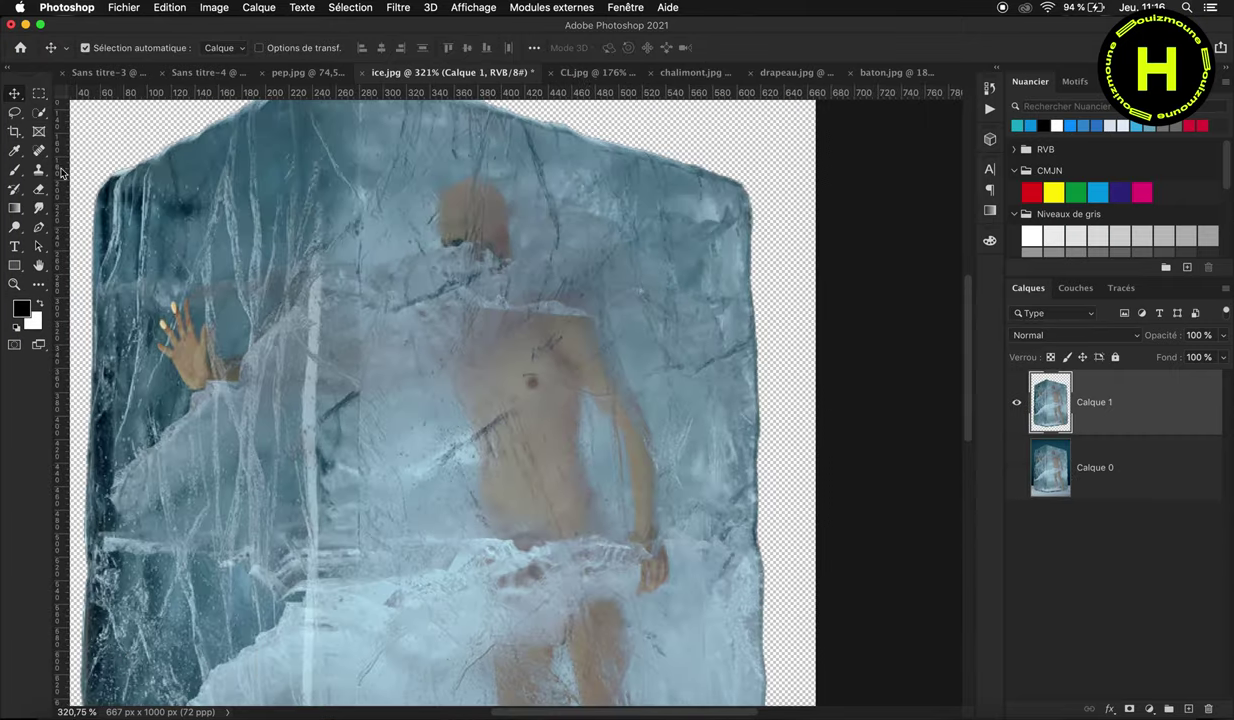
# Step: Set the Clone Stamp brush size to 60
pyautogui.press('s')
pyautogui.rightClick(560, 256)
pyautogui.press('BackSpace')
pyautogui.write('60')
pyautogui.press('Return')
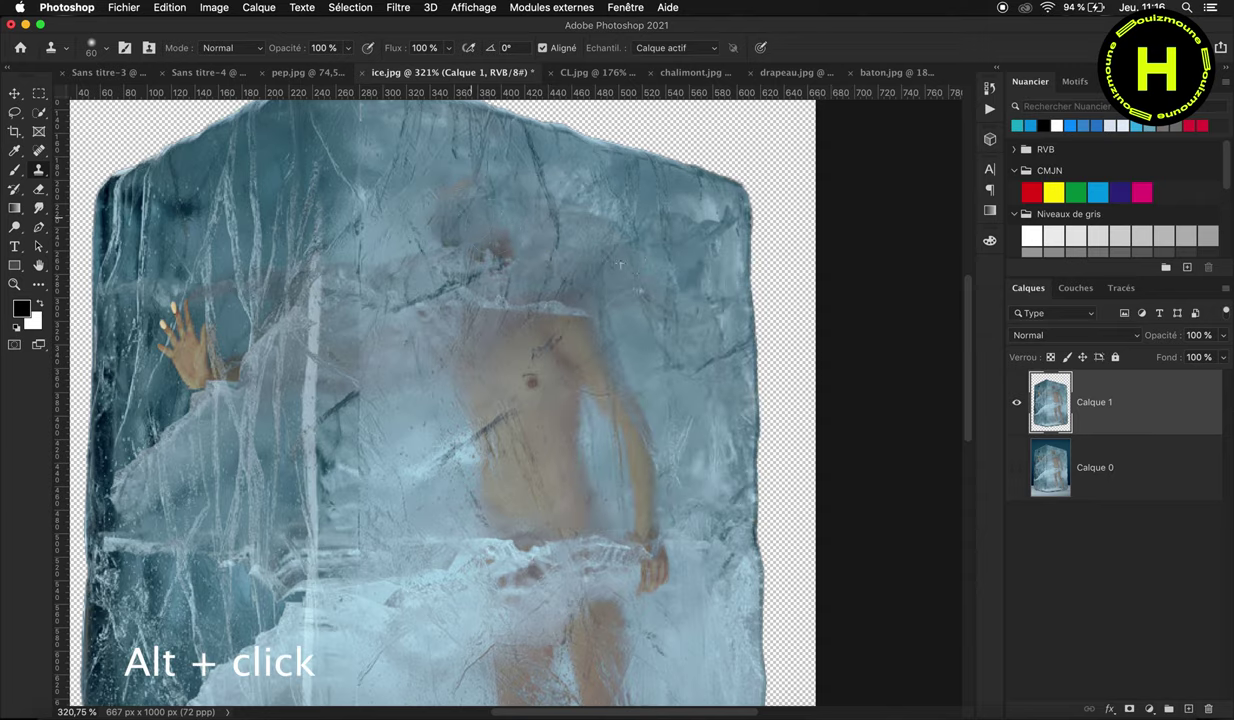
# Step: Clone ice over the figure's chest, shoulder, torso and legs until the block looks empty
pyautogui.moveTo(590, 315); pyautogui.dragTo(460, 345)
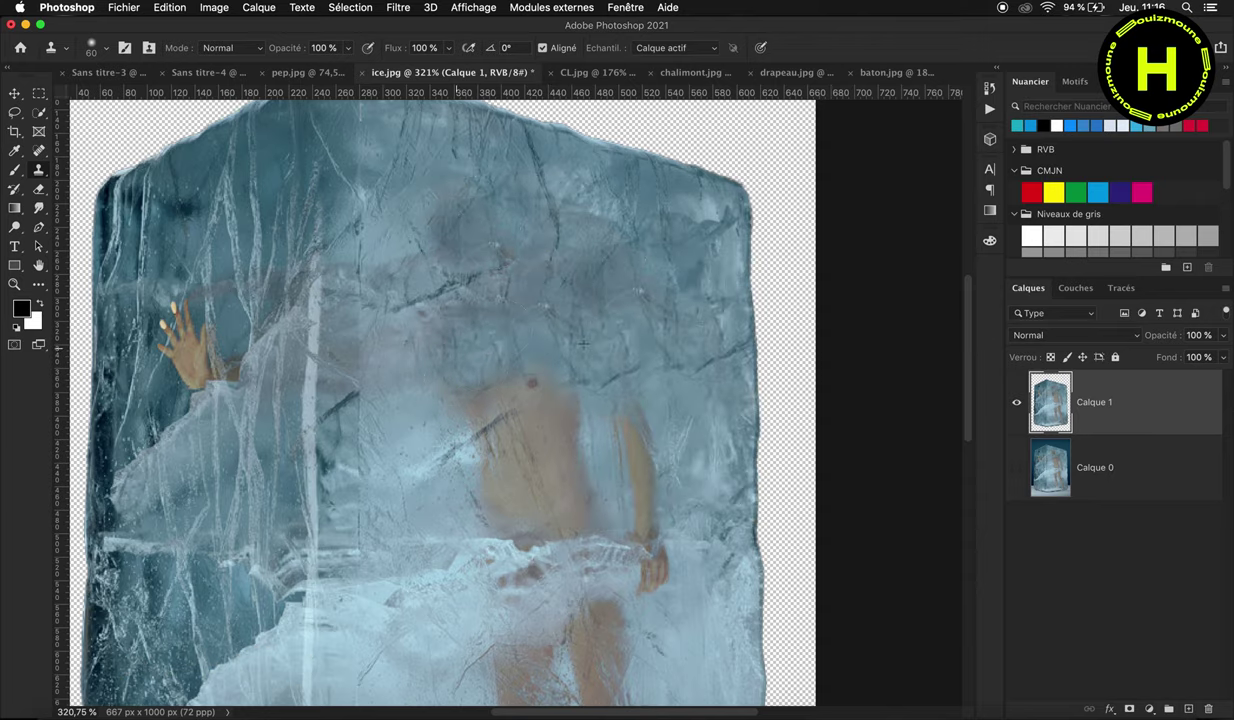
pyautogui.hscroll(4, 583, 356)
pyautogui.moveTo(560, 340)
pyautogui.mouseDown()
pyautogui.moveTo(532, 407)
pyautogui.moveTo(370, 430)
pyautogui.moveTo(320, 400)
pyautogui.moveTo(380, 420)
pyautogui.moveTo(354, 450)
pyautogui.mouseUp()
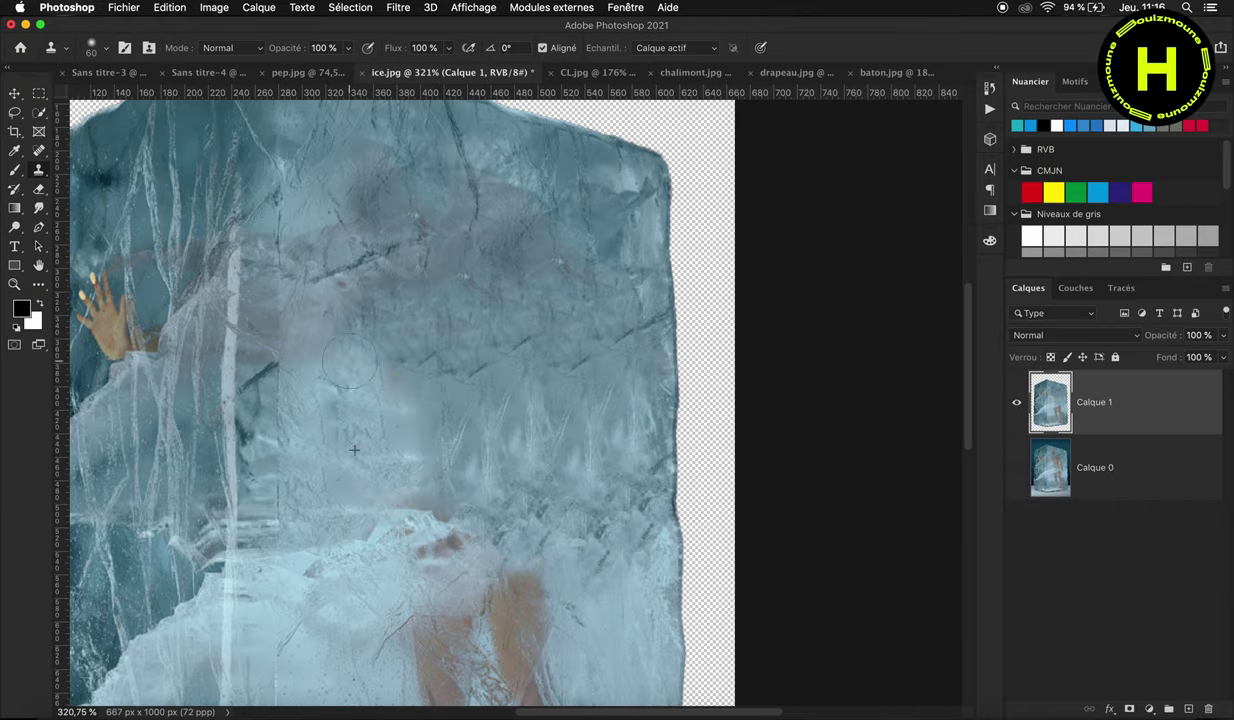
pyautogui.moveTo(349, 363); pyautogui.dragTo(340, 330)
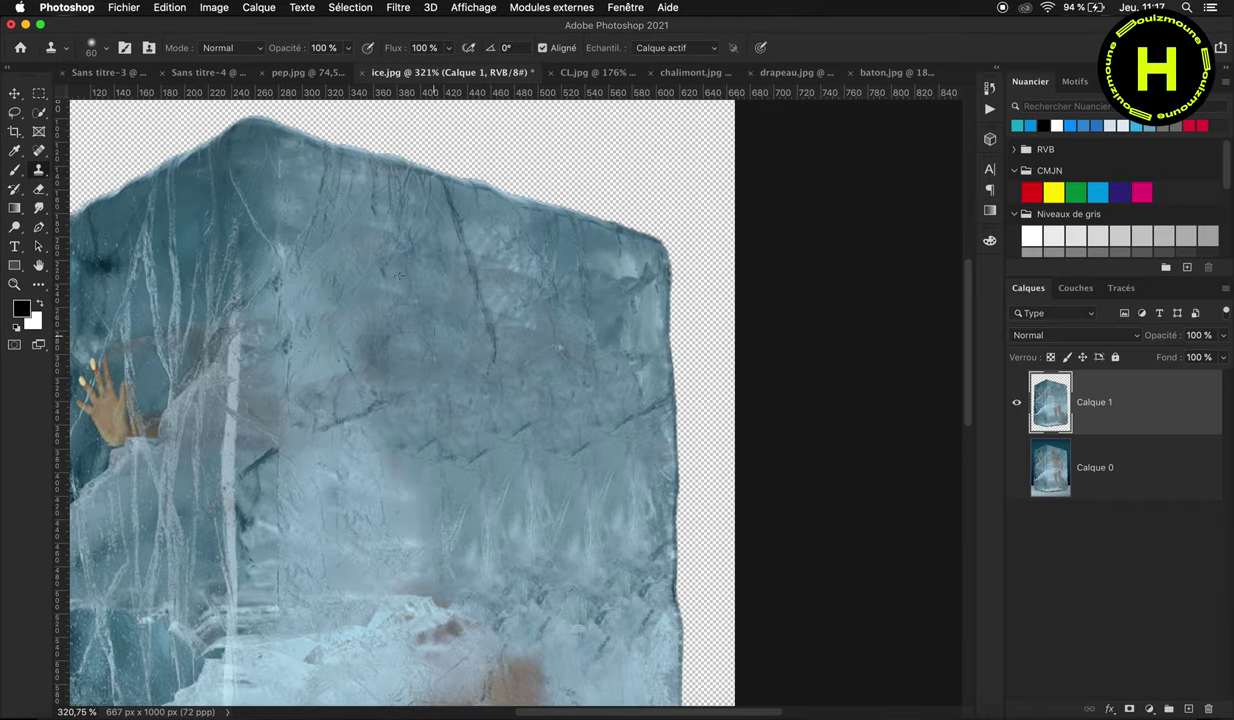
pyautogui.scroll(-5, 399, 275)
pyautogui.hscroll(2, 399, 275)
pyautogui.moveTo(480, 210)
pyautogui.mouseDown()
pyautogui.moveTo(460, 300)
pyautogui.moveTo(500, 470)
pyautogui.moveTo(385, 225)
pyautogui.moveTo(343, 497)
pyautogui.mouseUp()
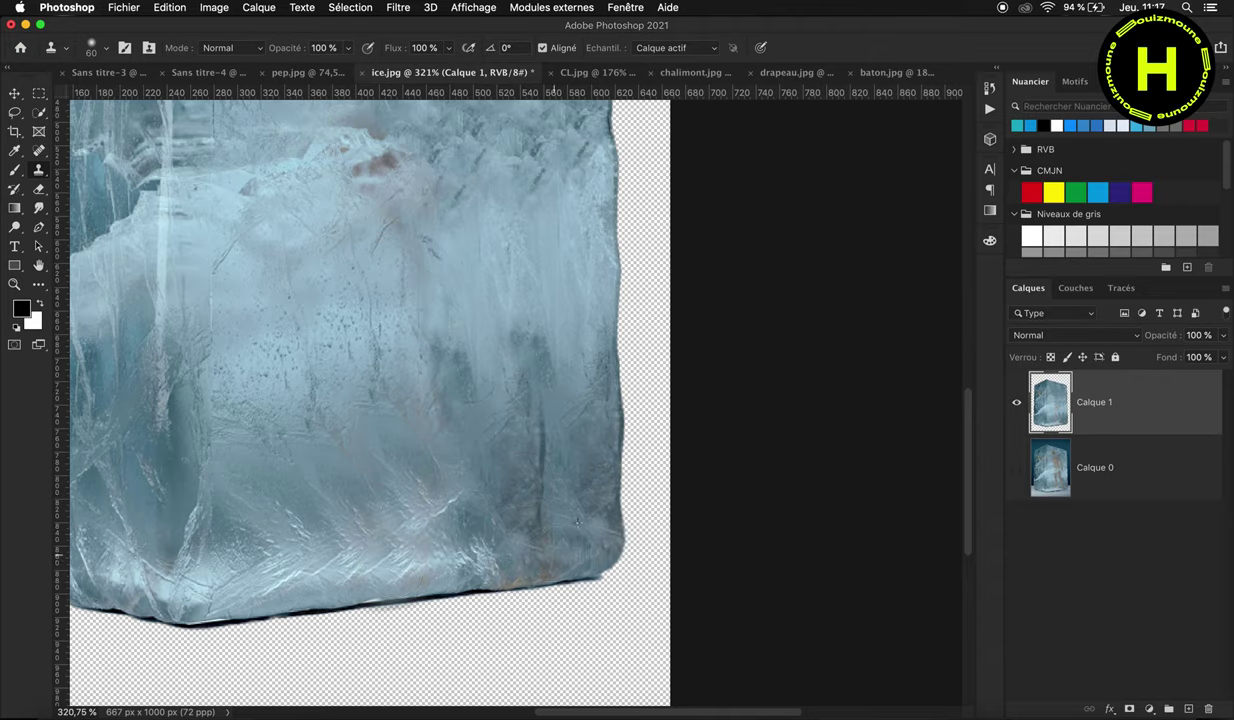
pyautogui.scroll(3, 360, 450)
pyautogui.hscroll(-10, 369, 335)
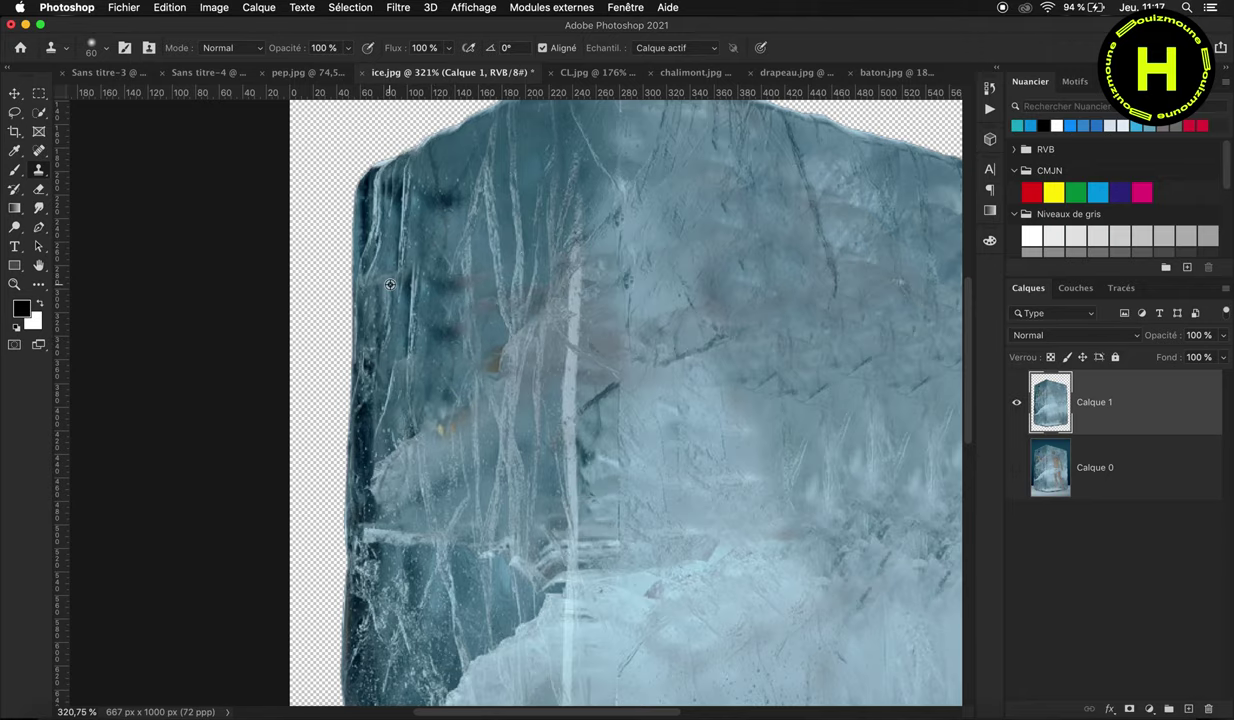
pyautogui.scroll(-5, 510, 220)
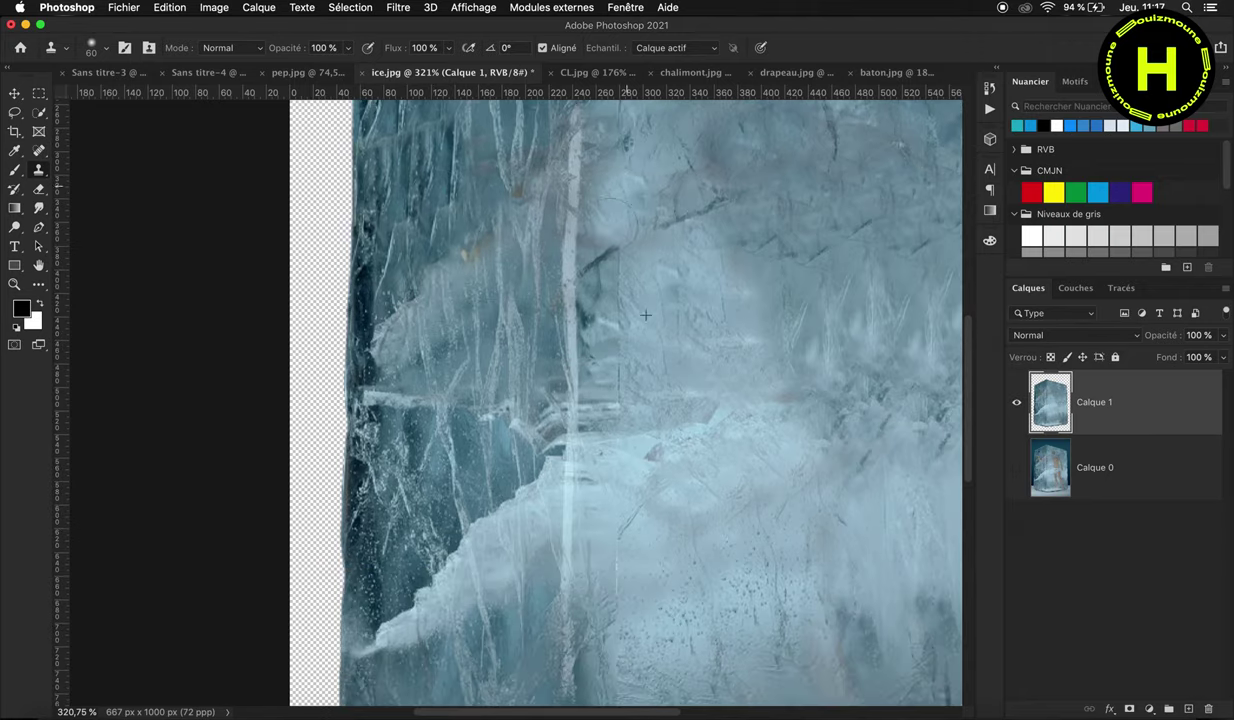
pyautogui.scroll(-5, 588, 384)
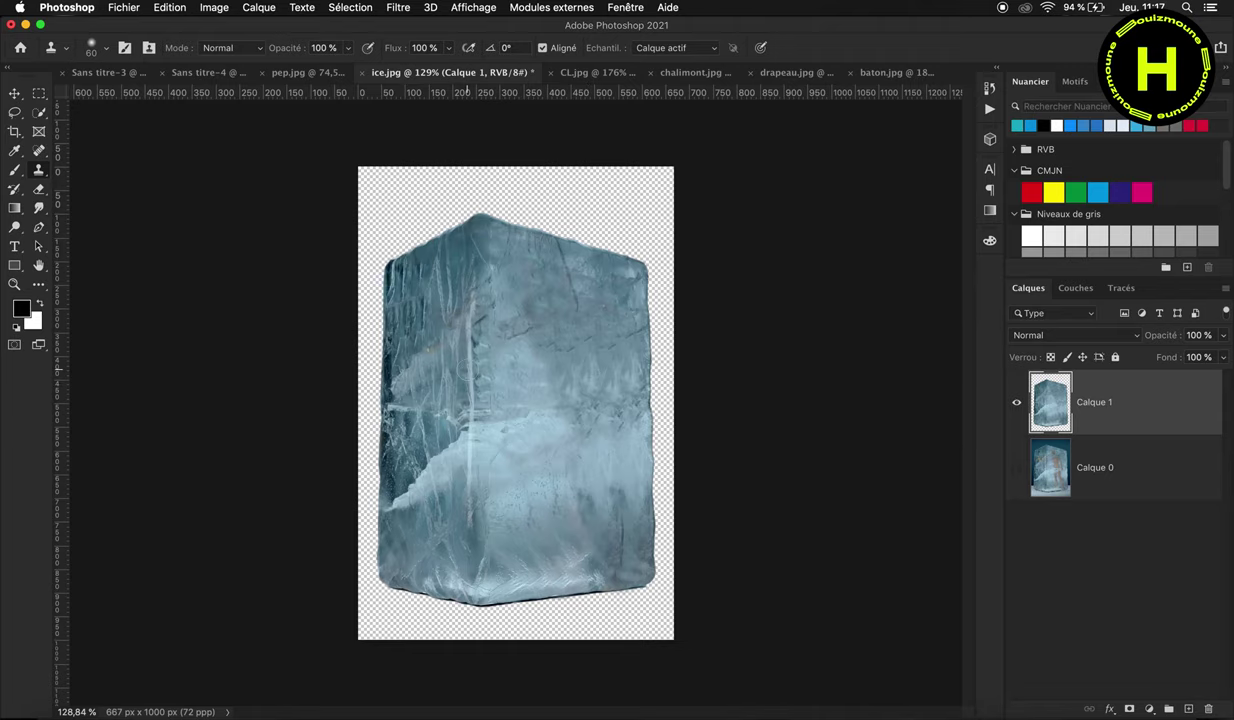
pyautogui.scroll(4, 445, 335)
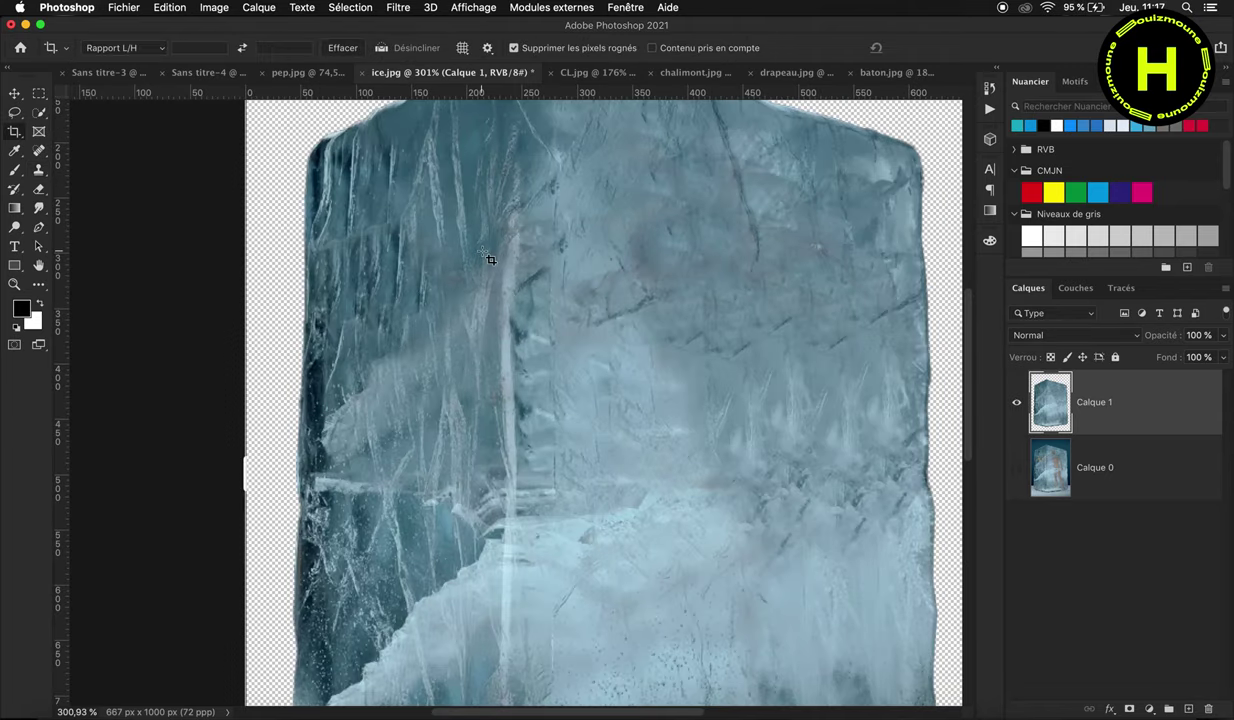
# Step: In CL.jpg, Magic Erase the white inside the trophy's left handle
pyautogui.press('v')
pyautogui.scroll(-3, 490, 256)
pyautogui.click(591, 75)
pyautogui.click(43, 190)
pyautogui.click(124, 218)
pyautogui.click(372, 207)
# Step: Erase the white background and right-handle interior, then drag the trophy into ice.jpg
pyautogui.press('v')
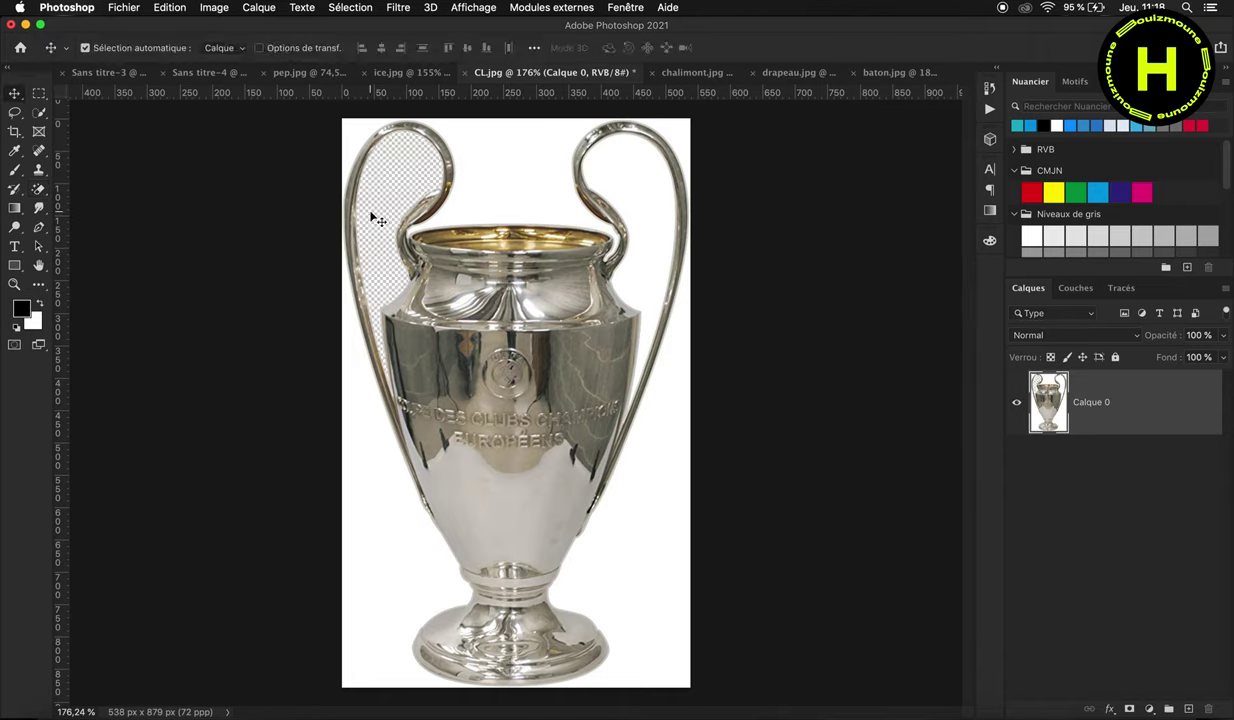
pyautogui.click(38, 190)
pyautogui.click(471, 178)
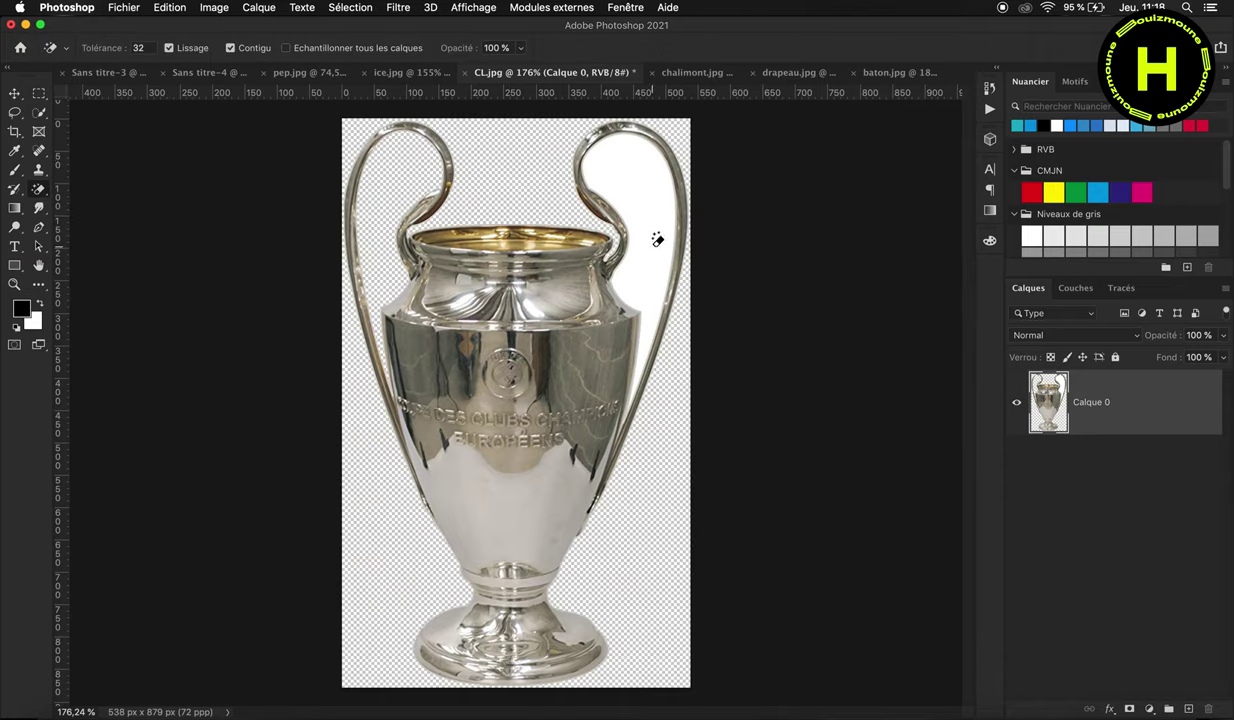
pyautogui.click(652, 245)
pyautogui.press('v')
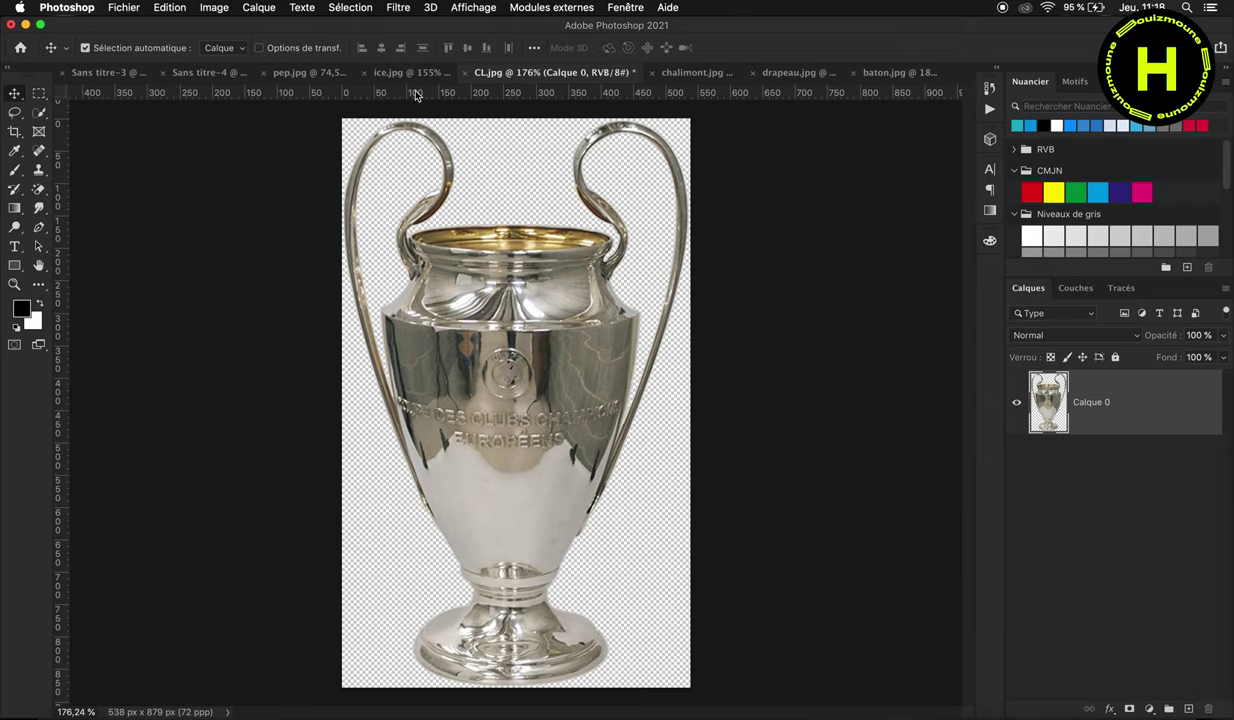
pyautogui.moveTo(417, 95); pyautogui.dragTo(465, 265)
# Step: Delete Calque 0 and place the trophy layer beneath the ice layer
pyautogui.click(1076, 540)
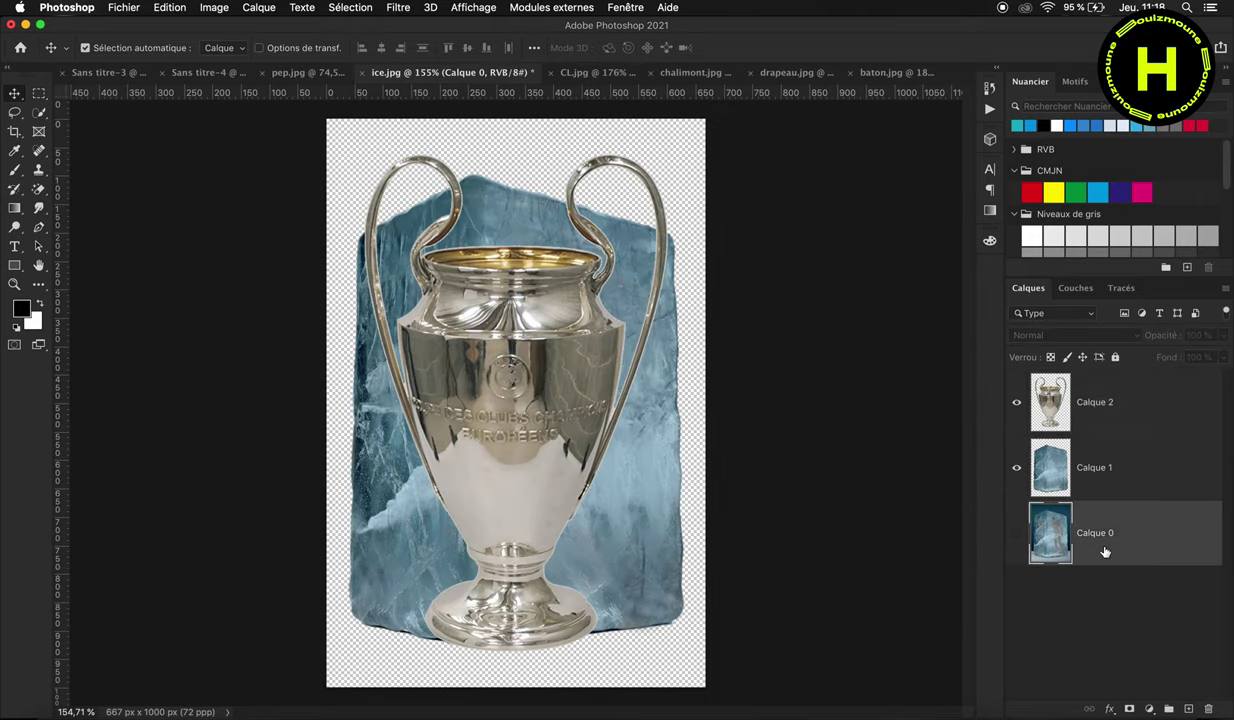
pyautogui.press('Delete')
pyautogui.moveTo(1095, 402); pyautogui.dragTo(1088, 509)
# Step: Crop outward to enlarge the canvas evenly to 1483 x 1372 px
pyautogui.hotkey('ctrl', 't')
pyautogui.press('Escape')
pyautogui.press('c')
pyautogui.keyDown('alt'); pyautogui.scroll(-5, 619, 558); pyautogui.keyUp('alt')
pyautogui.moveTo(619, 558); pyautogui.dragTo(738, 613)
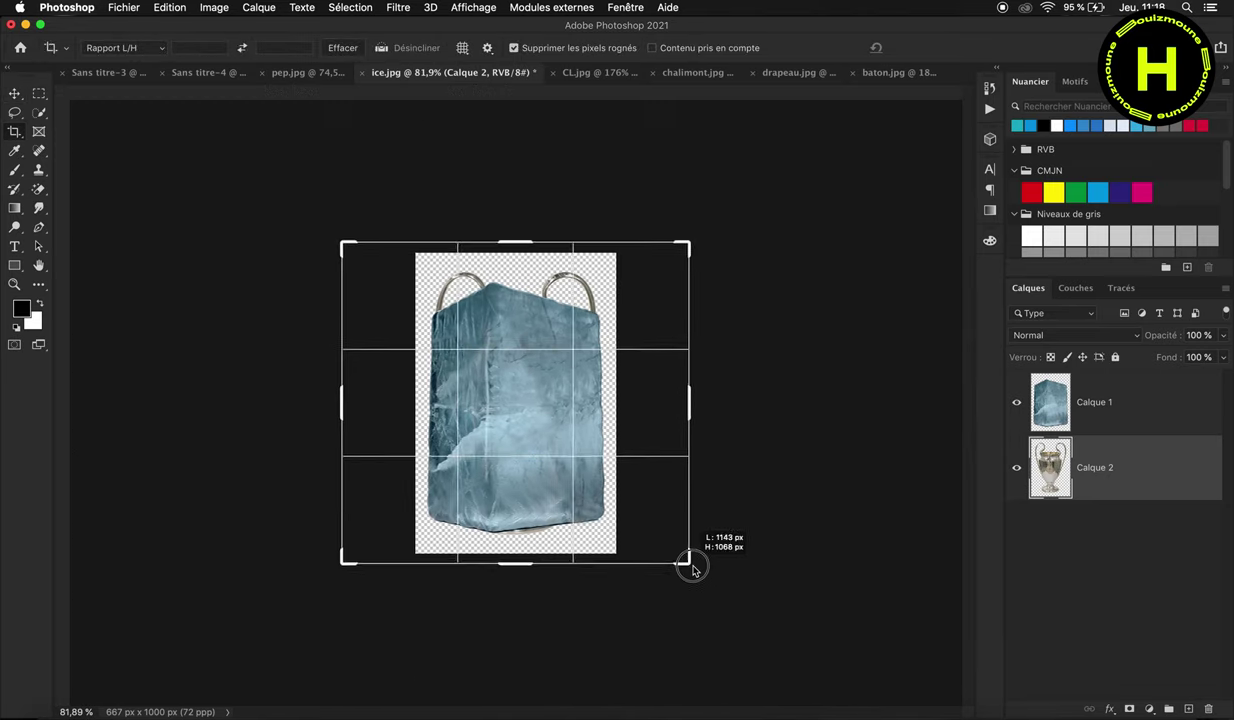
pyautogui.press('Return')
pyautogui.press('v')
pyautogui.hotkey('ctrl', '0')
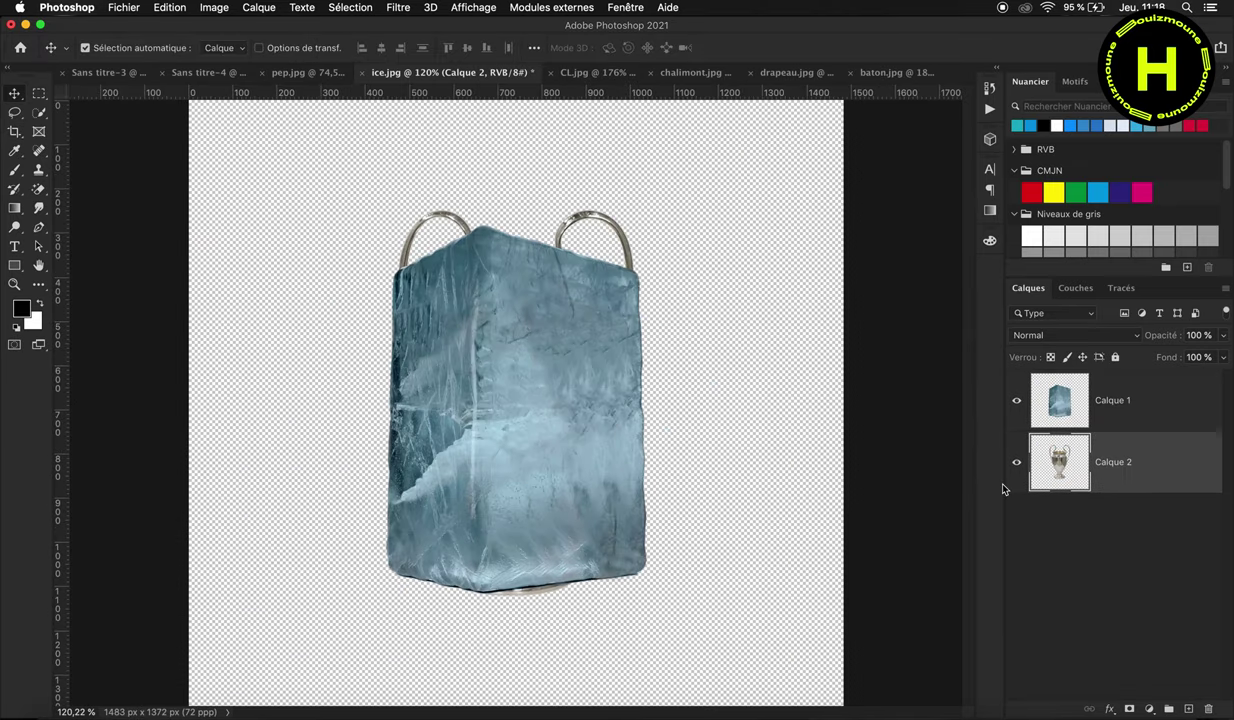
# Step: Shift the trophy slightly right and scale it to about 91%
pyautogui.hotkey('ctrl', 't')
pyautogui.moveTo(560, 353); pyautogui.dragTo(587, 353)
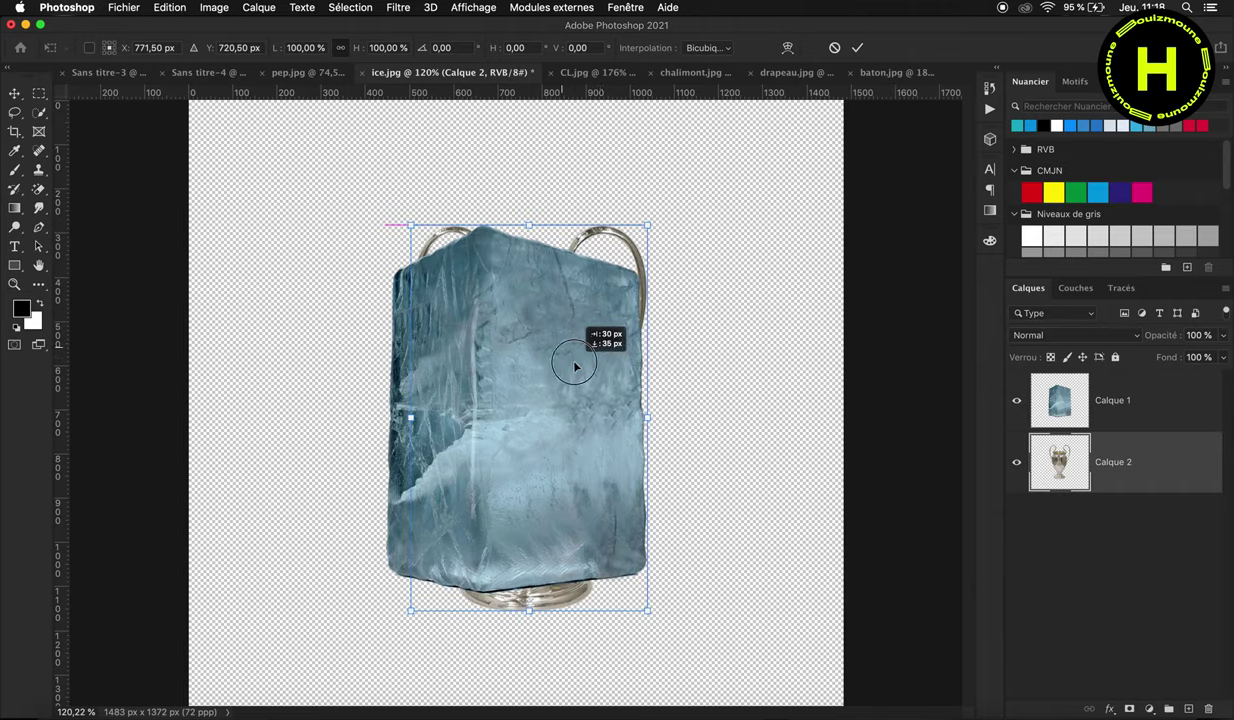
pyautogui.moveTo(662, 215)
pyautogui.mouseDown()
pyautogui.moveTo(624, 317)
pyautogui.moveTo(606, 300)
pyautogui.mouseUp()
pyautogui.press('Return')
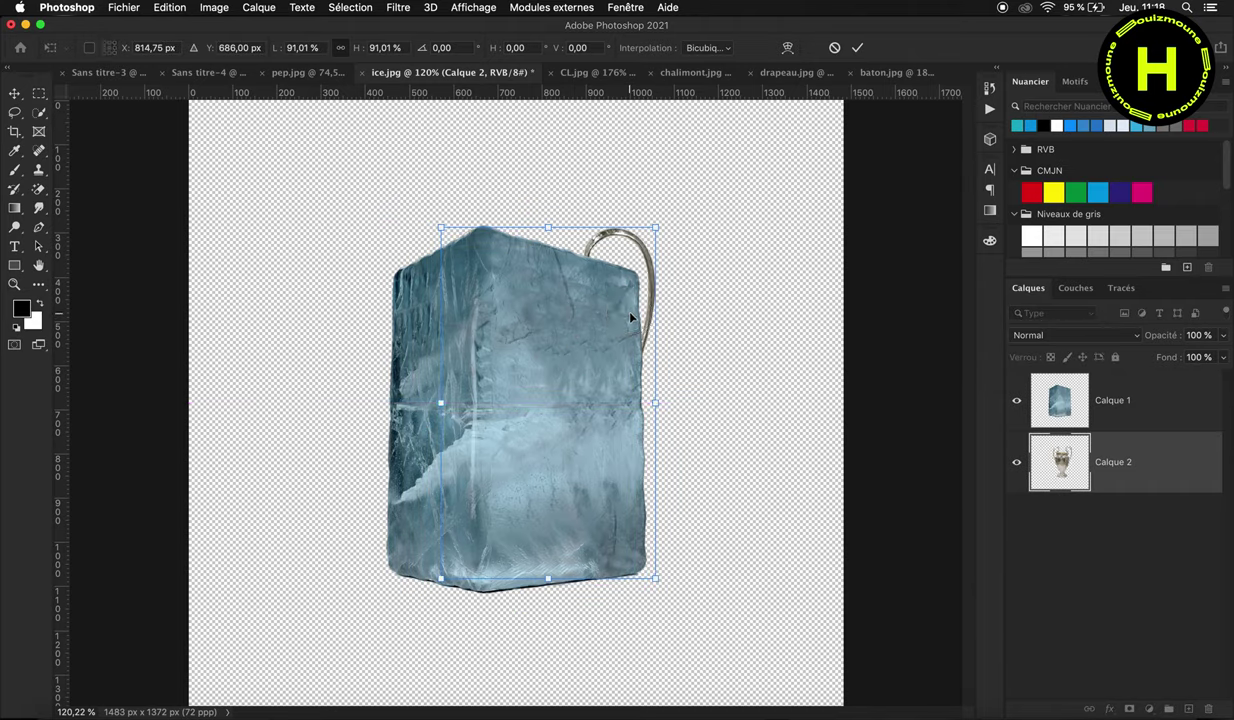
# Step: Duplicate the ice layer Calque 1 and move Calque 1 below the trophy
pyautogui.click(1183, 415)
pyautogui.hotkey('ctrl', 'j')
pyautogui.moveTo(1113, 455); pyautogui.dragTo(1140, 565)
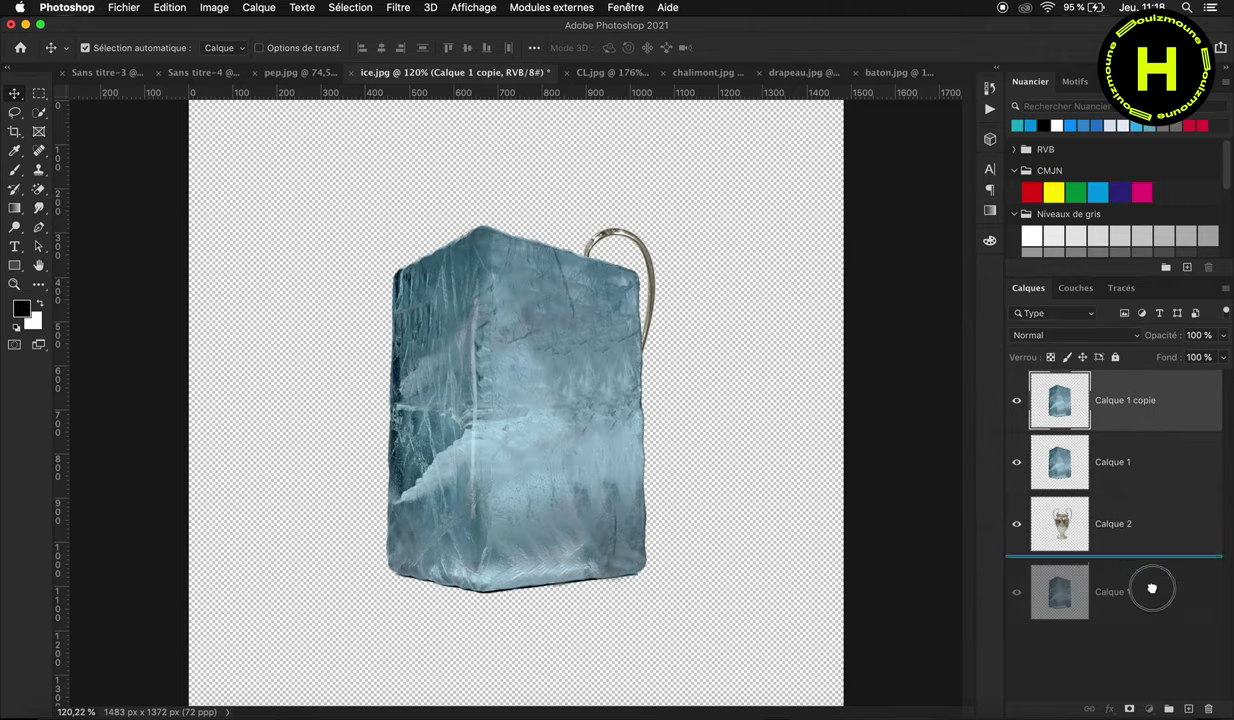
# Step: Hide Calque 1, blend Calque 1 copie with Densité linéaire +, and reorder the ice layers
pyautogui.click(1017, 521)
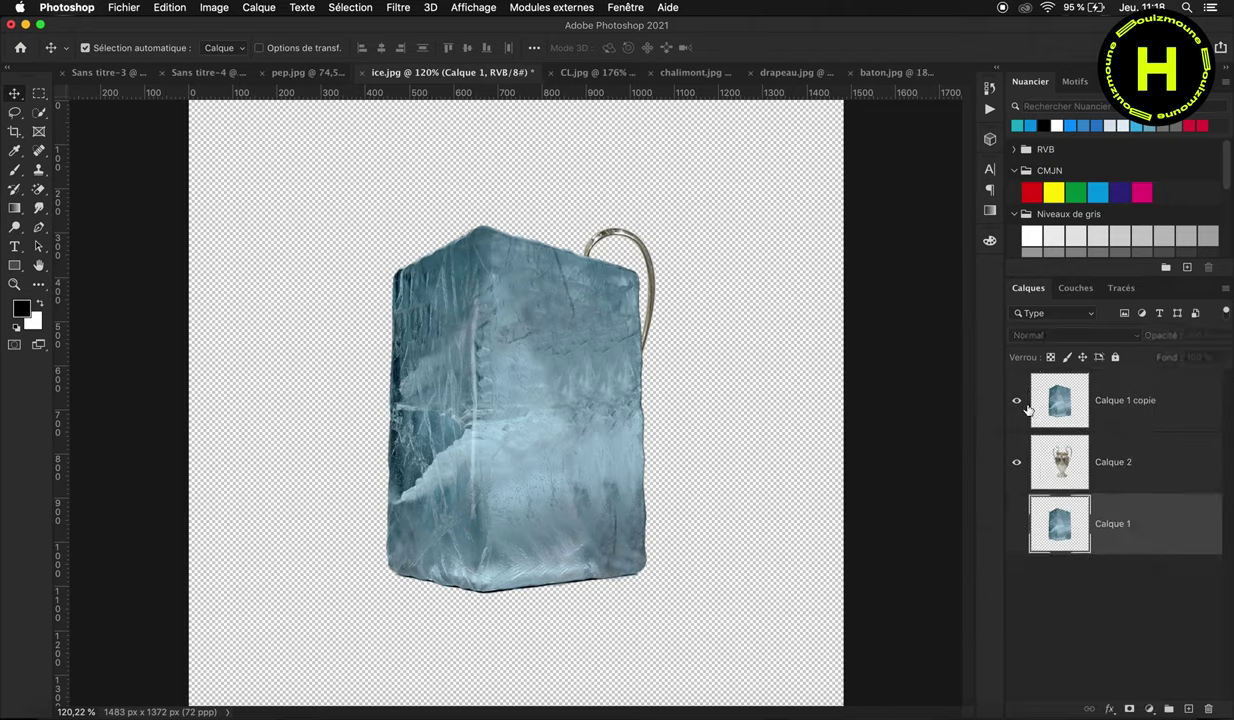
pyautogui.click(1092, 405)
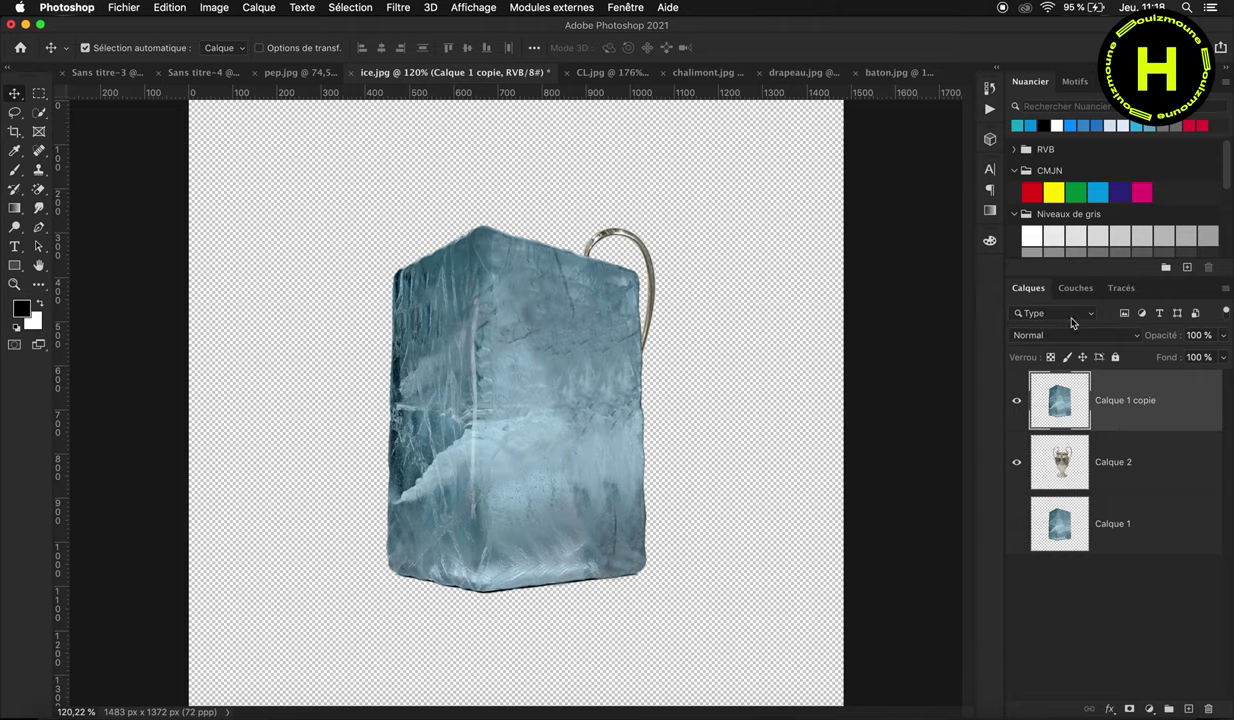
pyautogui.click(1030, 335)
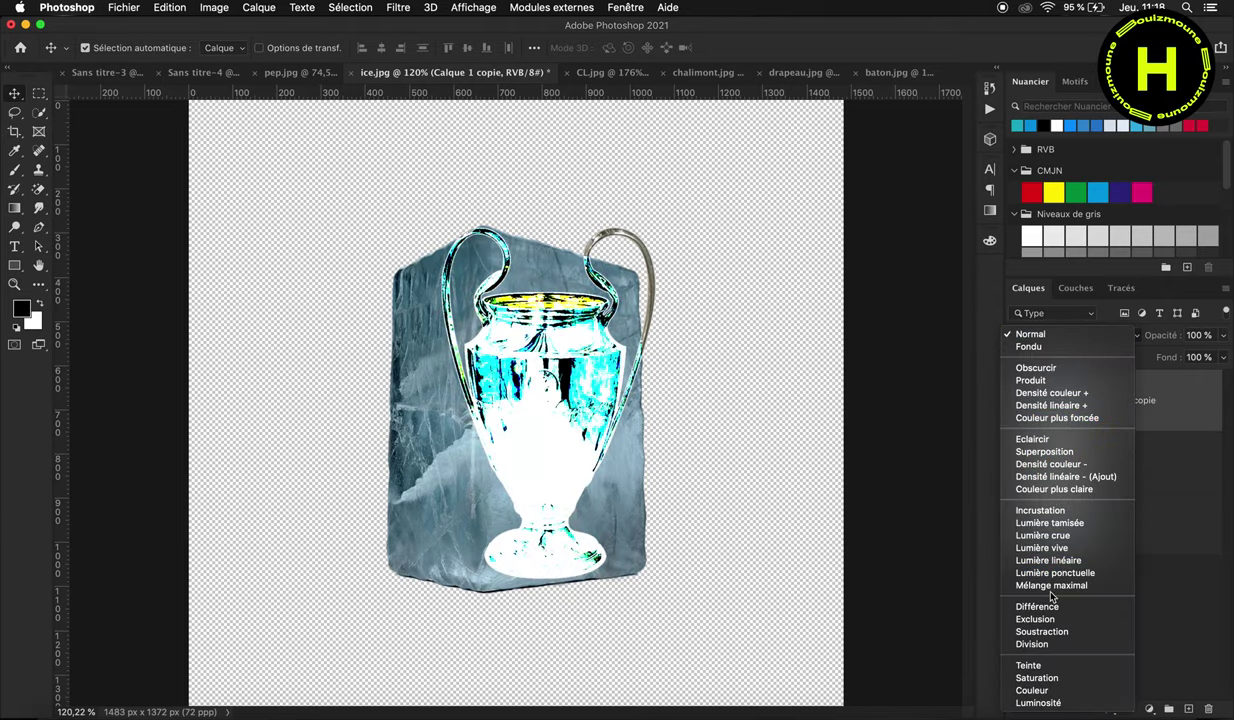
pyautogui.click(1075, 408)
pyautogui.moveTo(1135, 458)
pyautogui.mouseDown()
pyautogui.moveTo(1135, 372)
pyautogui.moveTo(1106, 346)
pyautogui.mouseUp()
# Step: Show Calque 1 in Lumière tamisée and nudge the trophy slightly inside the ice
pyautogui.click(1015, 404)
pyautogui.click(1060, 336)
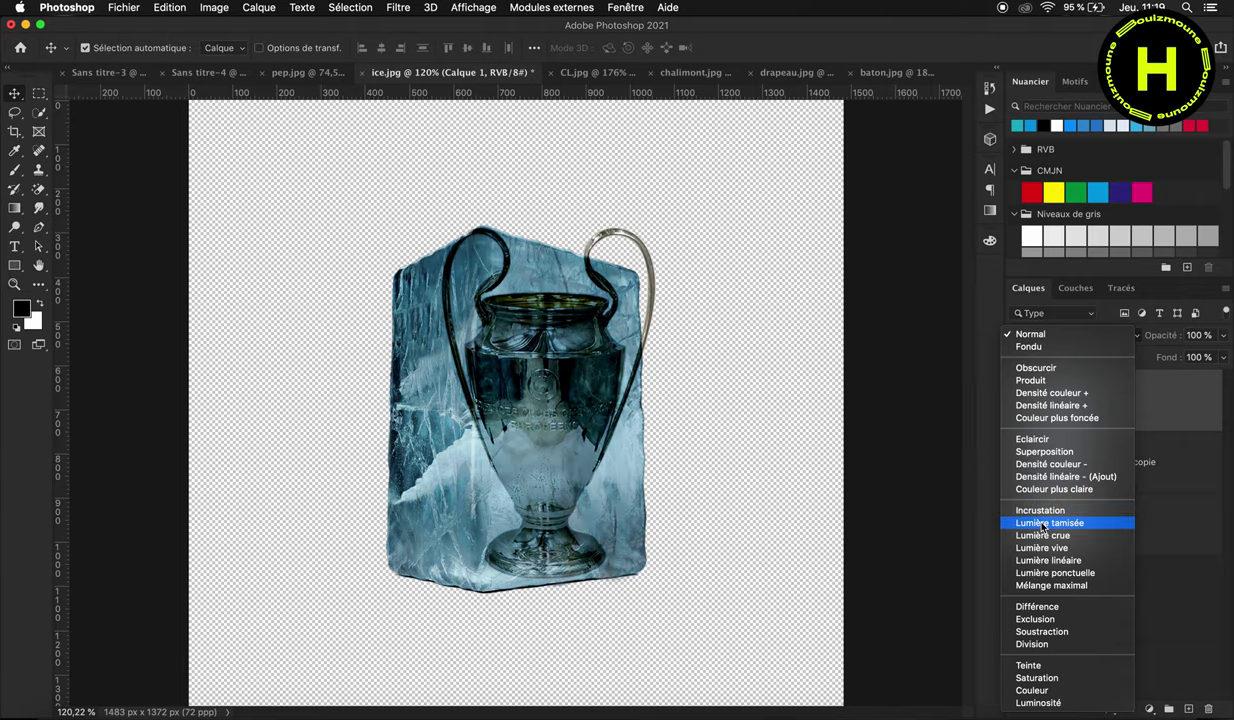
pyautogui.click(1043, 524)
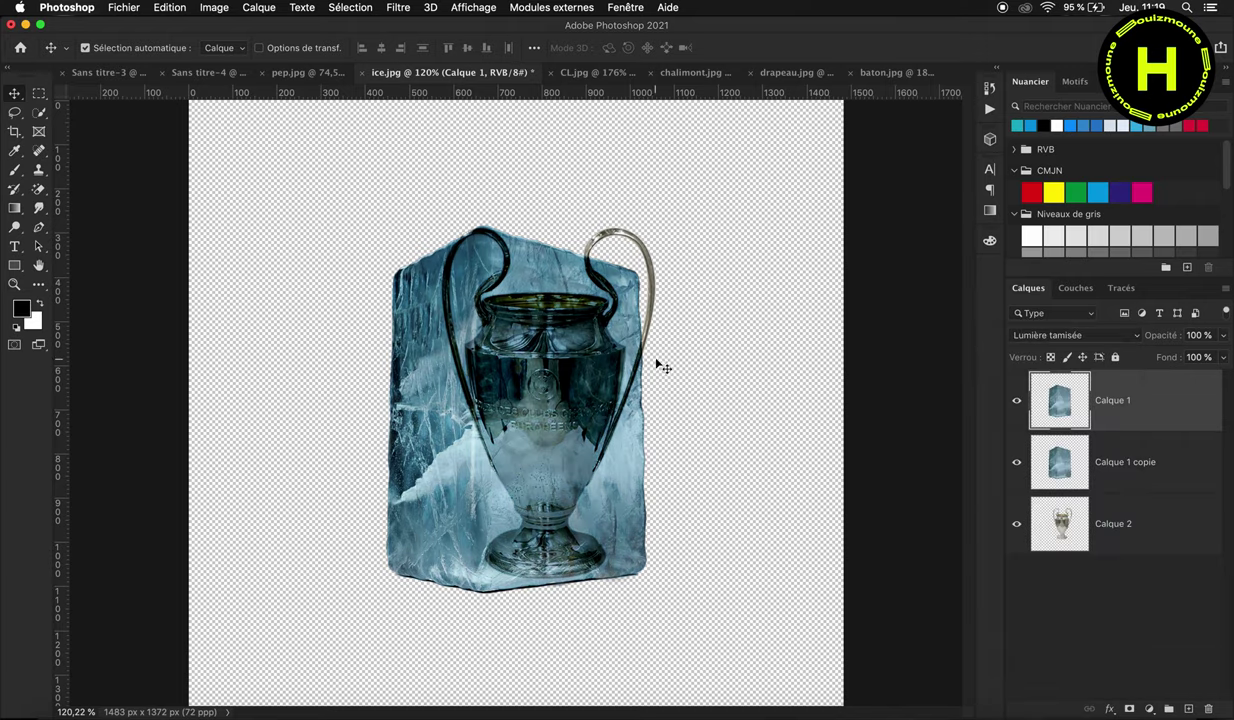
pyautogui.click(1149, 510)
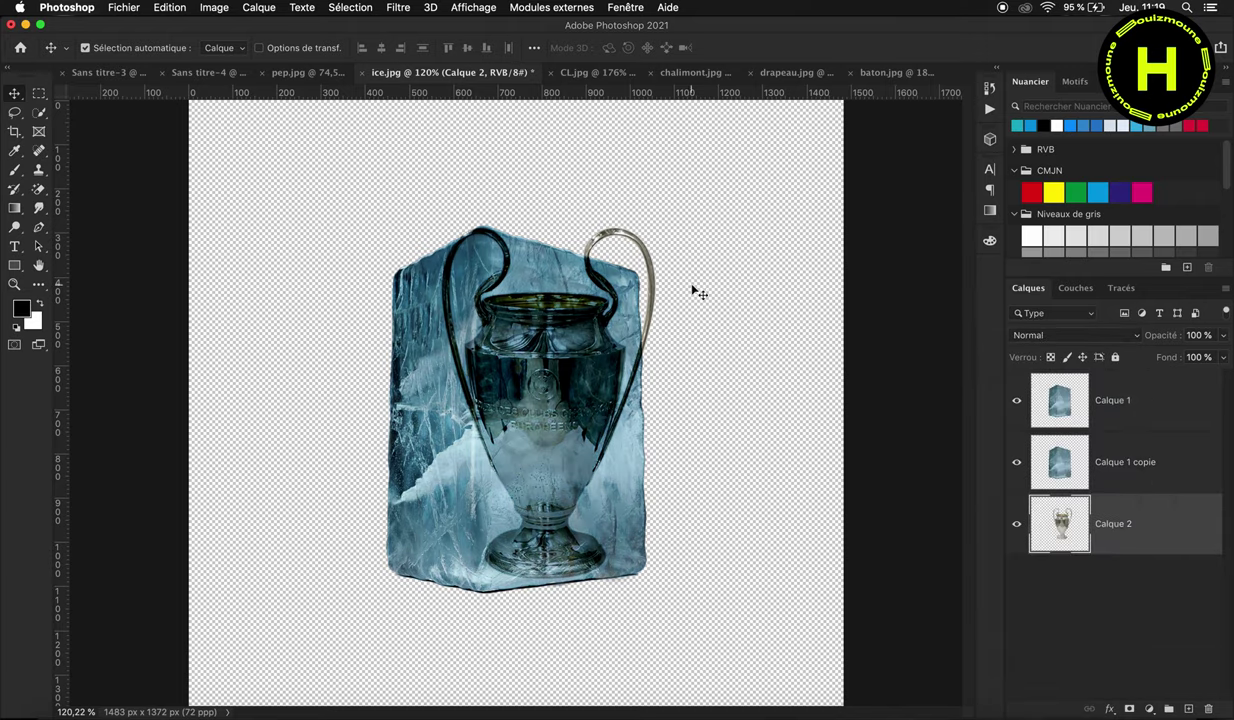
pyautogui.moveTo(660, 289); pyautogui.dragTo(651, 290)
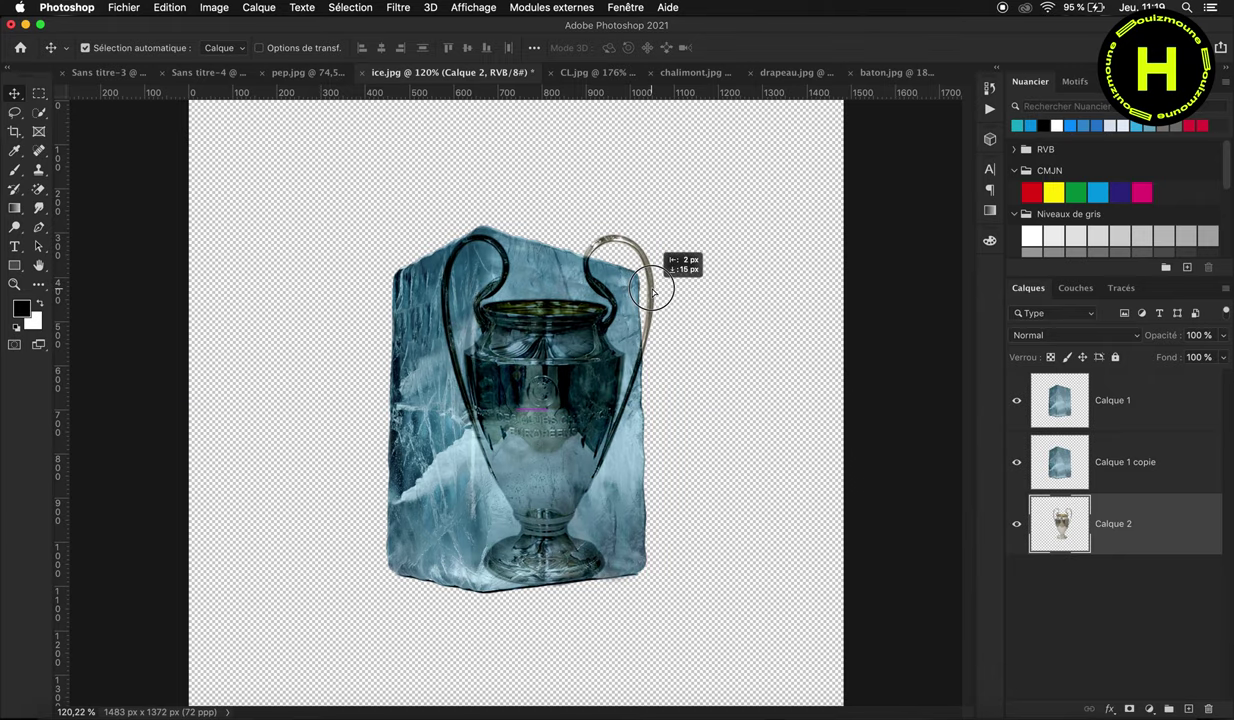
# Step: Change the top ice layer Calque 1 to the Lumière crue blend mode
pyautogui.click(1153, 414)
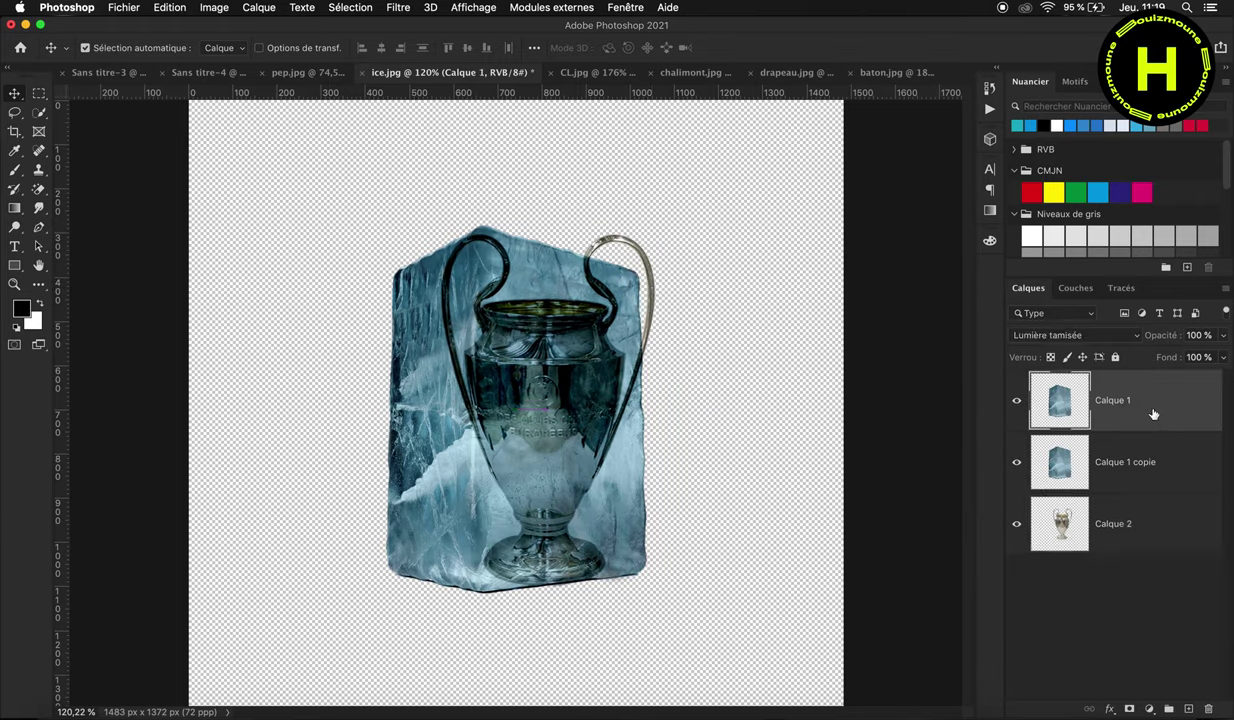
pyautogui.click(1108, 337)
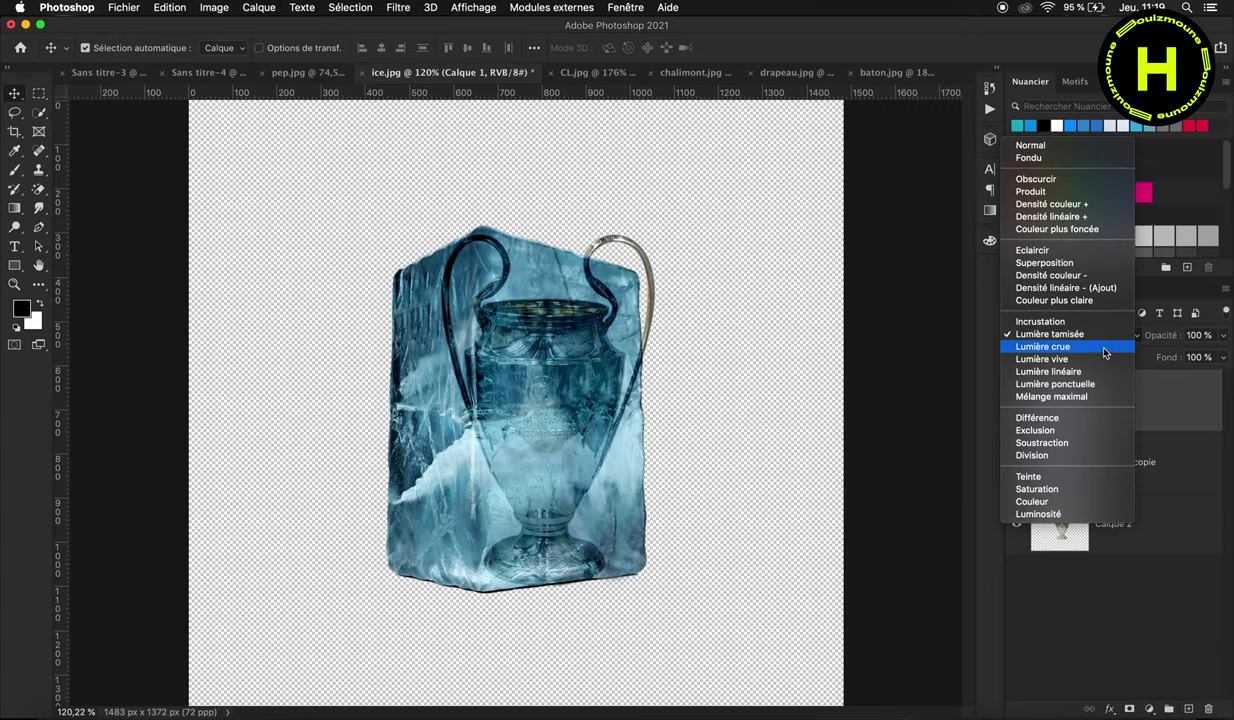
pyautogui.click(1105, 353)
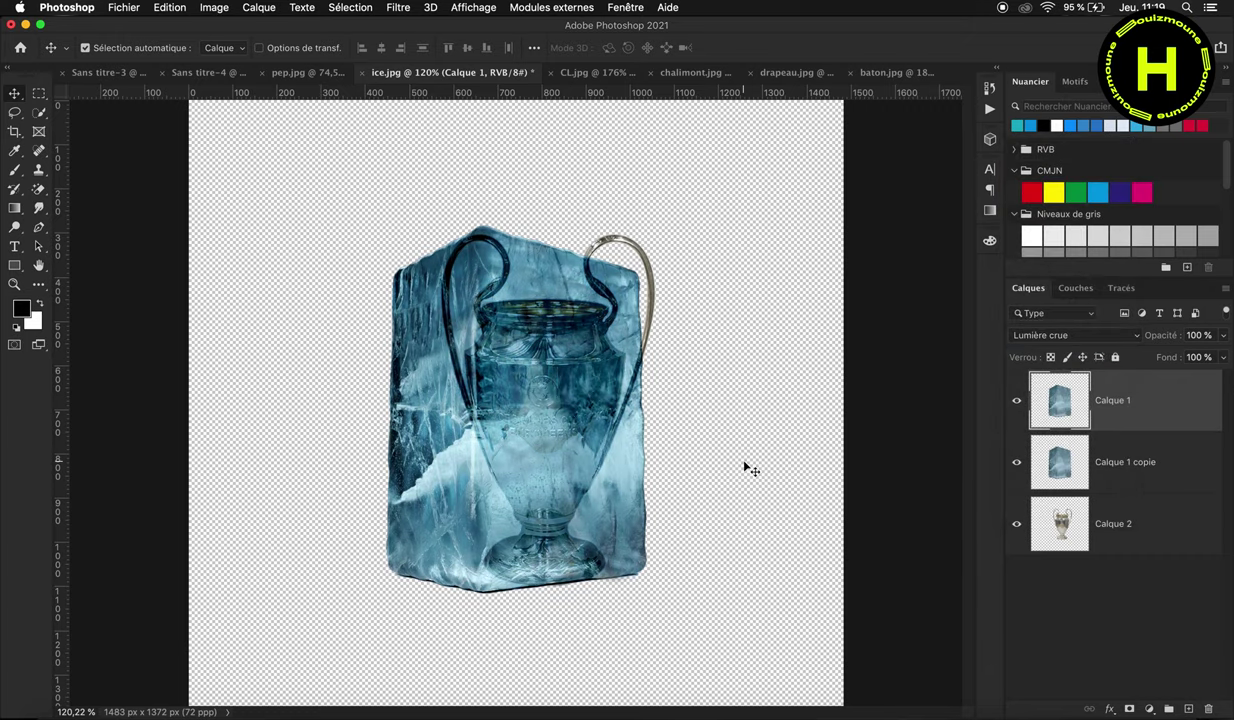
pyautogui.keyDown('shift'); pyautogui.click(1170, 477); pyautogui.keyUp('shift')
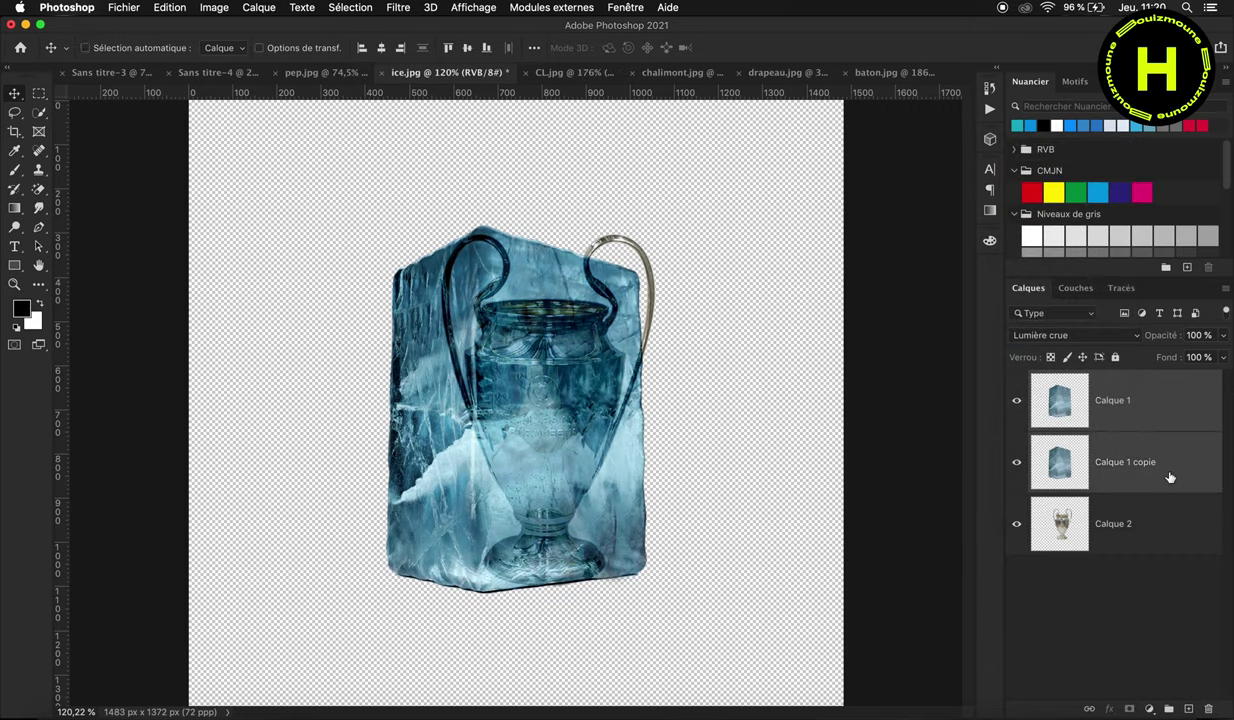
# Step: Stretch the ice block taller and narrow it slightly from the left
pyautogui.hotkey('ctrl', 't')
pyautogui.moveTo(513, 220); pyautogui.dragTo(514, 169)
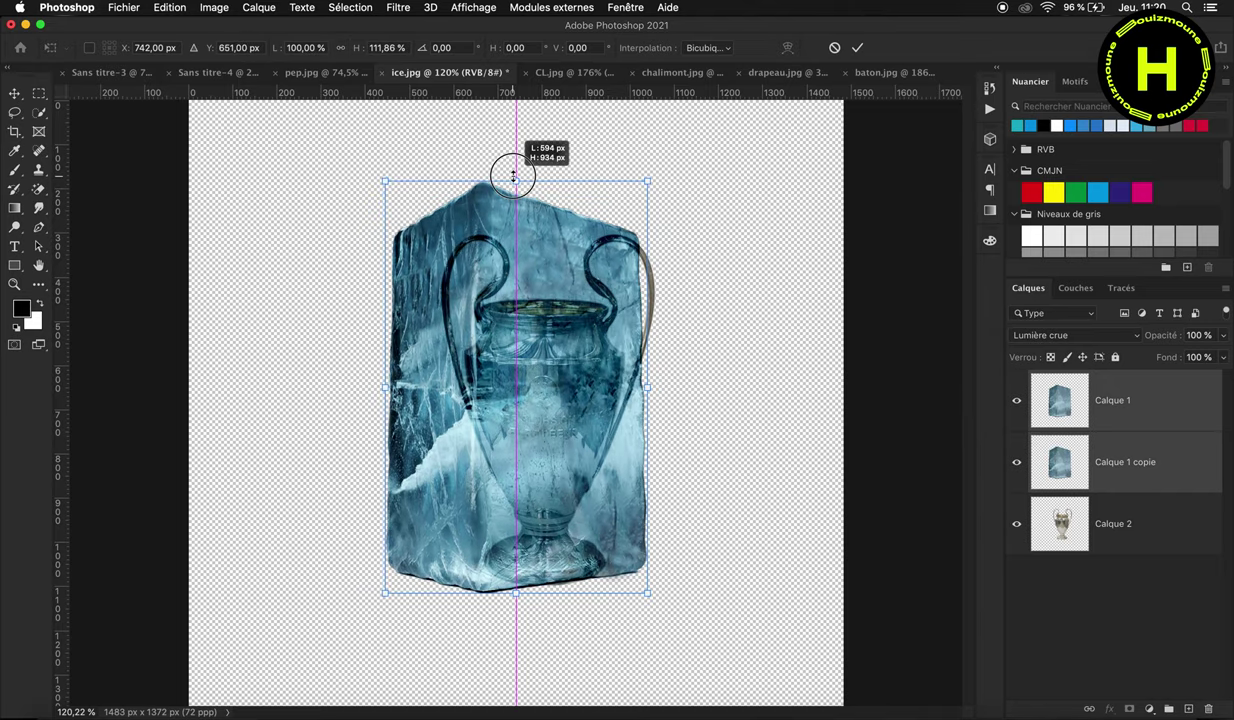
pyautogui.moveTo(393, 377); pyautogui.dragTo(400, 378)
pyautogui.press('Return')
# Step: Enlarge the trophy layer Calque 2 to about 111%
pyautogui.click(1180, 519)
pyautogui.hotkey('ctrl', 't')
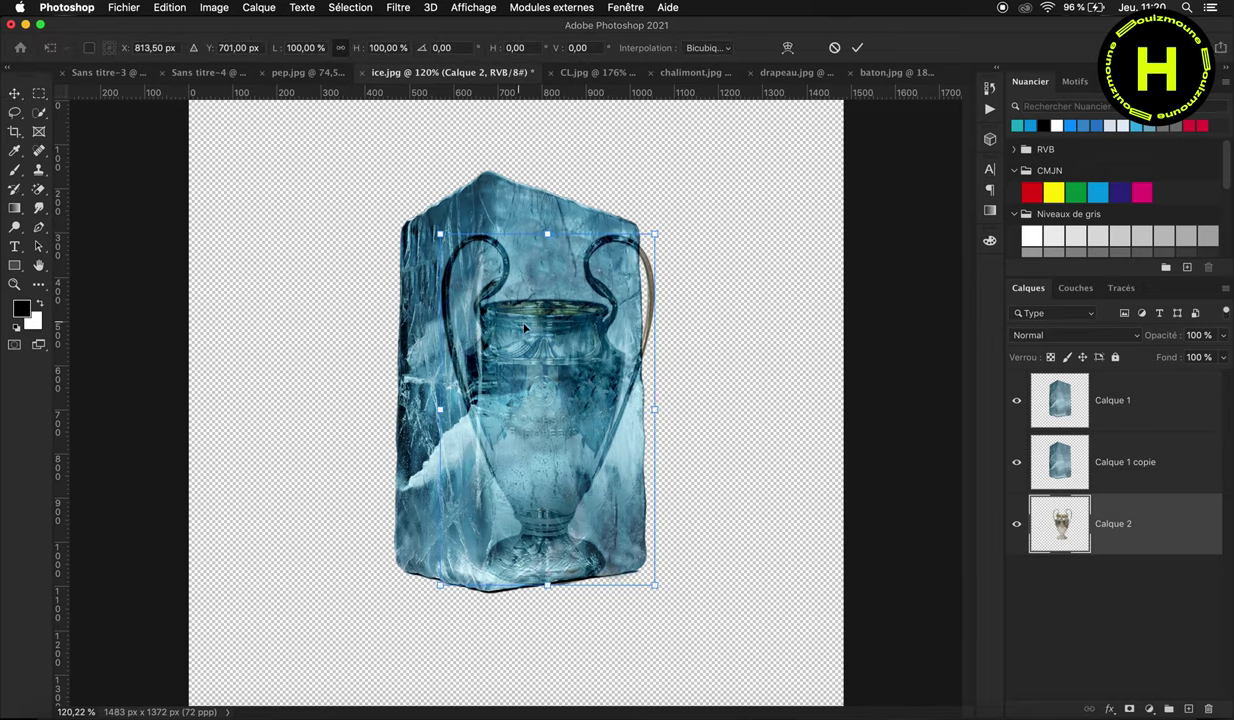
pyautogui.moveTo(439, 233); pyautogui.dragTo(412, 193)
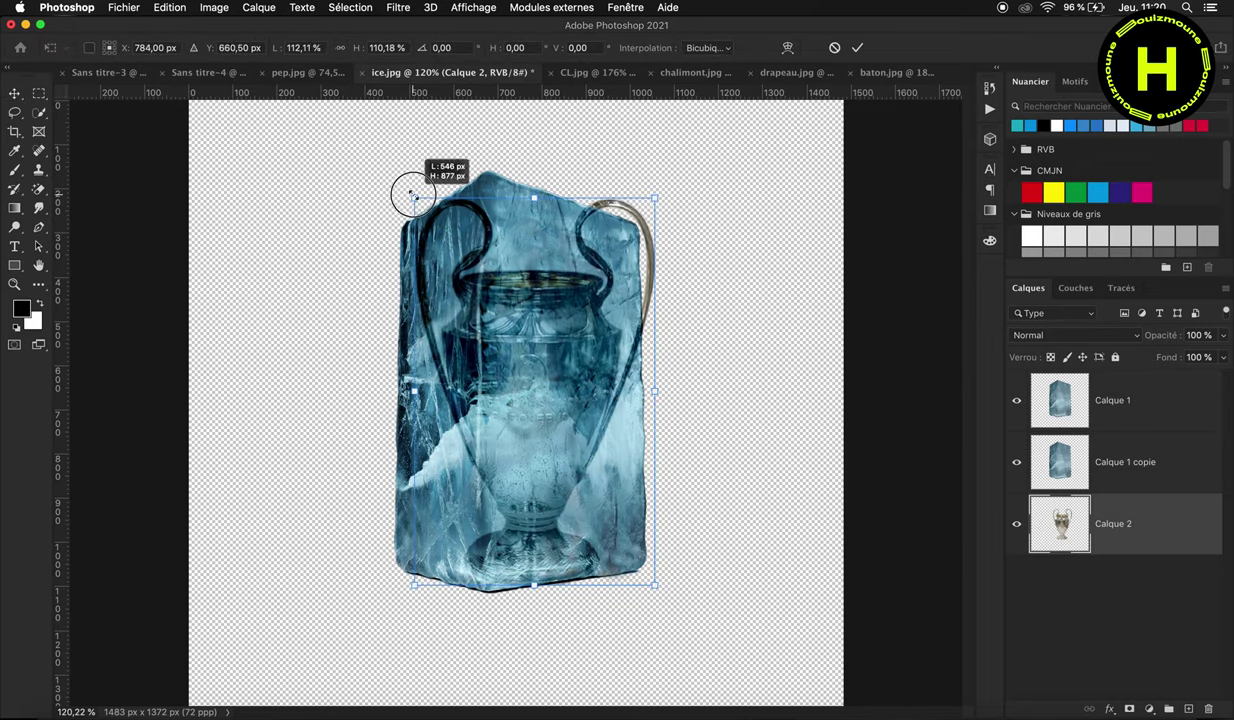
pyautogui.press('Return')
# Step: Merge the three layers with Fusionner les calques and drag the result into the composite
pyautogui.click(1211, 404)
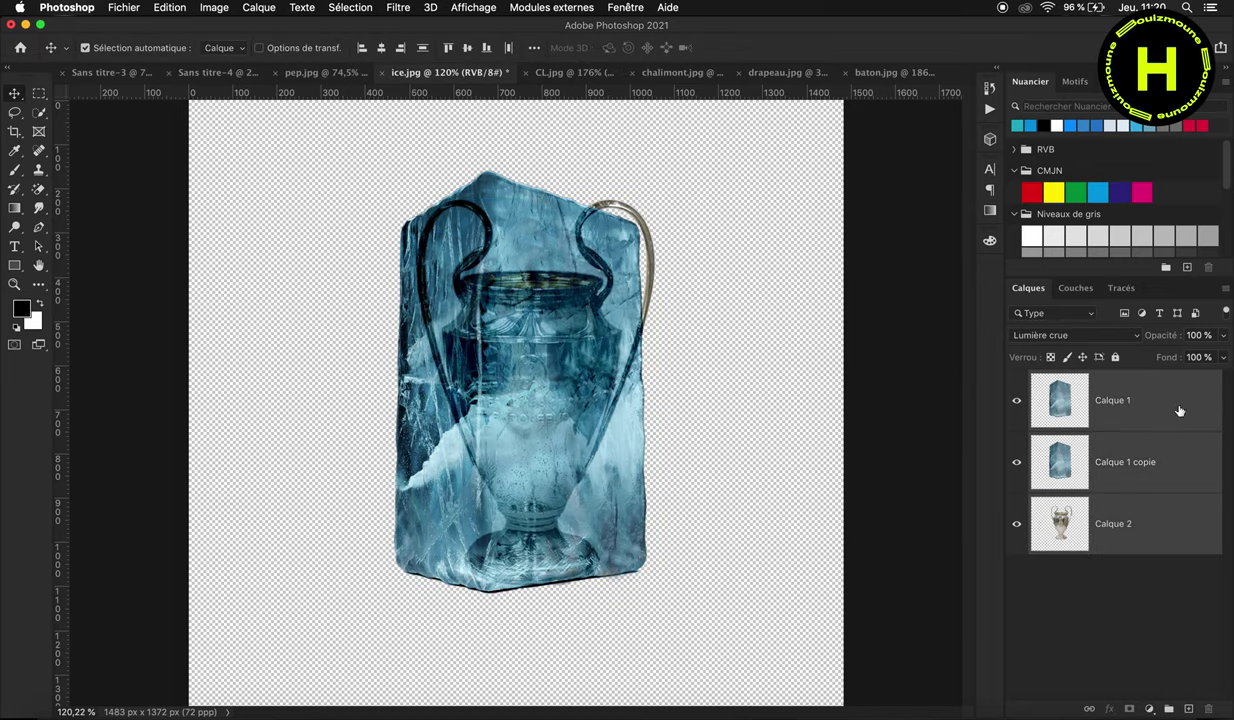
pyautogui.rightClick(1179, 411)
pyautogui.click(1040, 494)
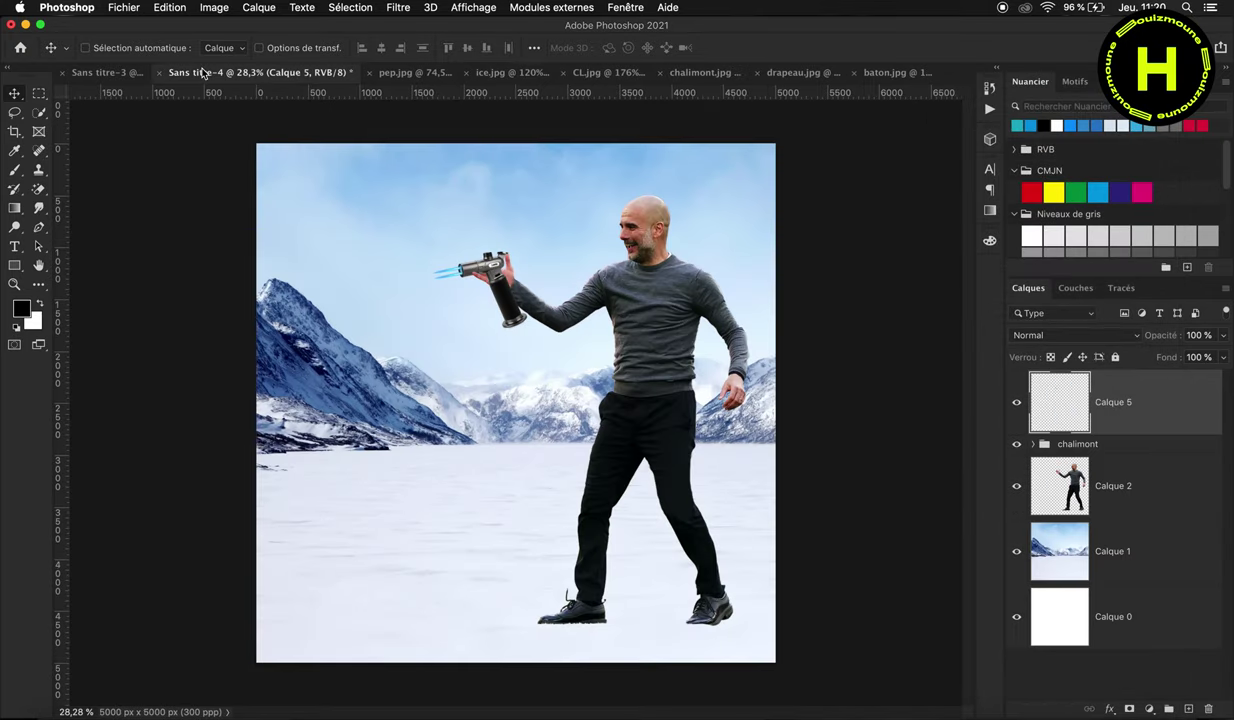
pyautogui.moveTo(200, 60)
pyautogui.mouseDown()
pyautogui.moveTo(504, 360)
pyautogui.moveTo(672, 158)
pyautogui.moveTo(454, 349)
pyautogui.moveTo(496, 270)
pyautogui.mouseUp()
# Step: Scale the frozen trophy to 358.04% and place it left of the man
pyautogui.hotkey('ctrl', 't')
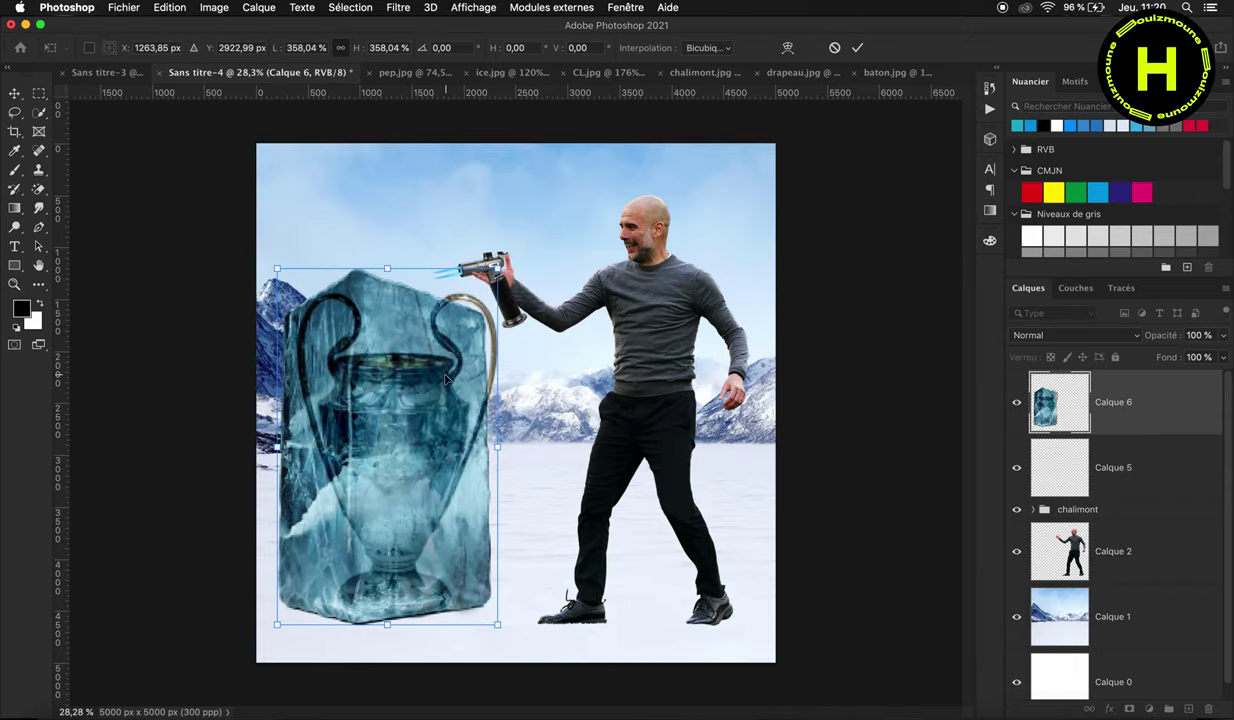
pyautogui.moveTo(424, 374); pyautogui.dragTo(449, 379)
pyautogui.press('Return')
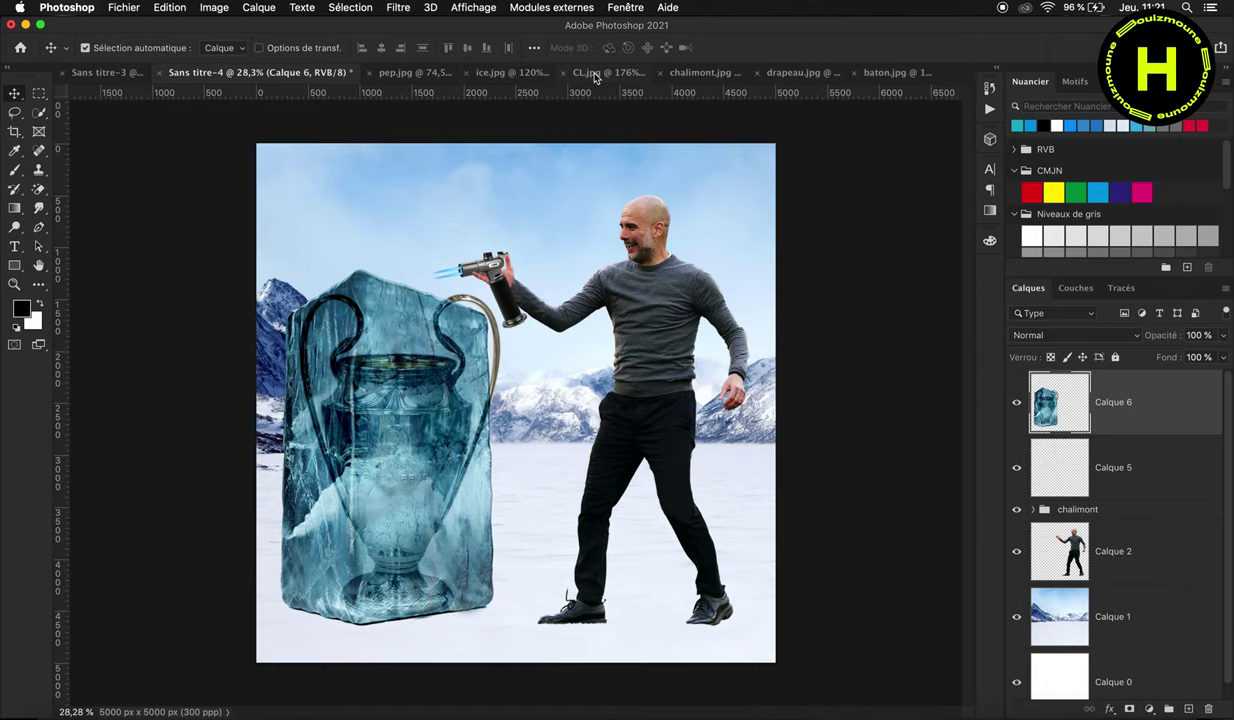
# Step: Close ice.jpg and pep.jpg without saving, then unlock baton.jpg's background layer
pyautogui.click(533, 74)
pyautogui.click(361, 73)
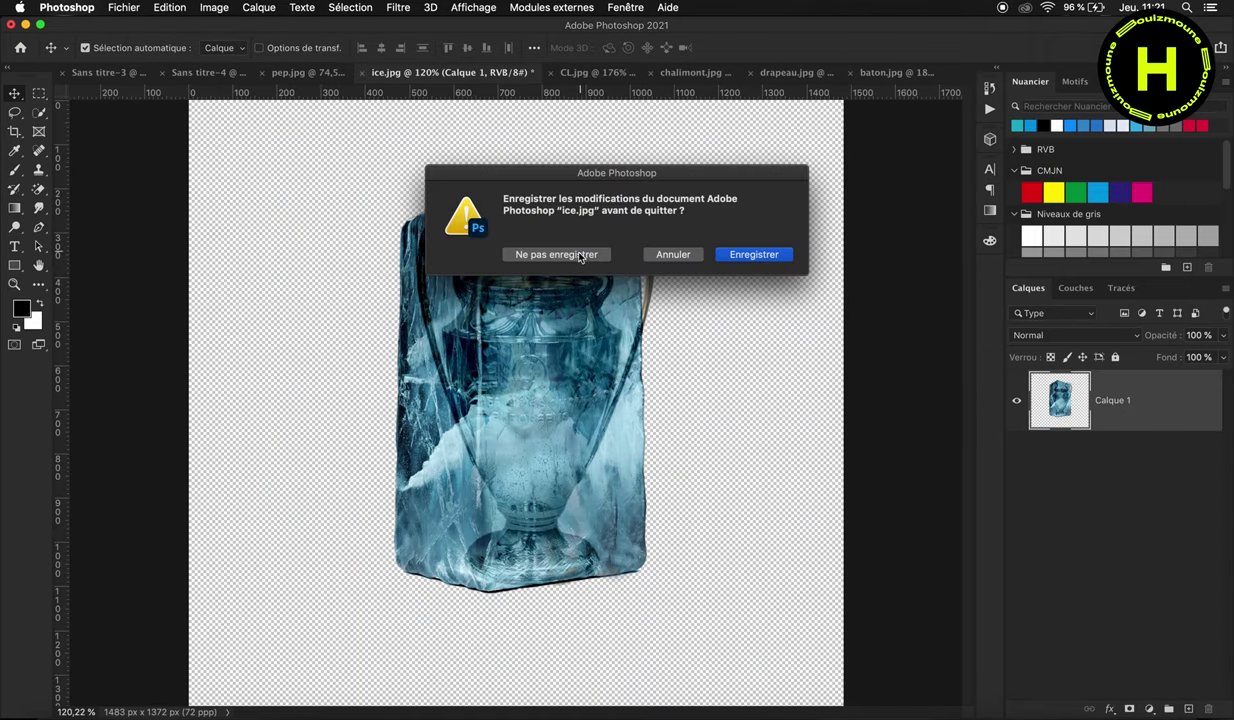
pyautogui.click(515, 254)
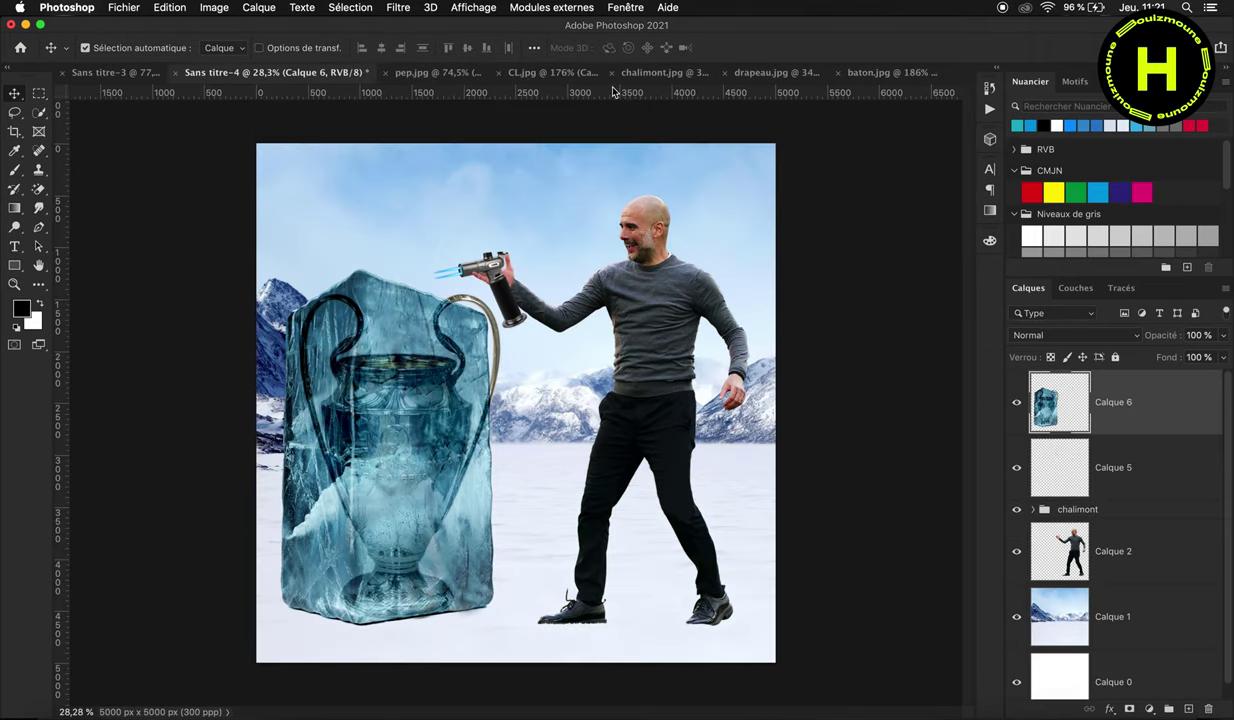
pyautogui.click(435, 74)
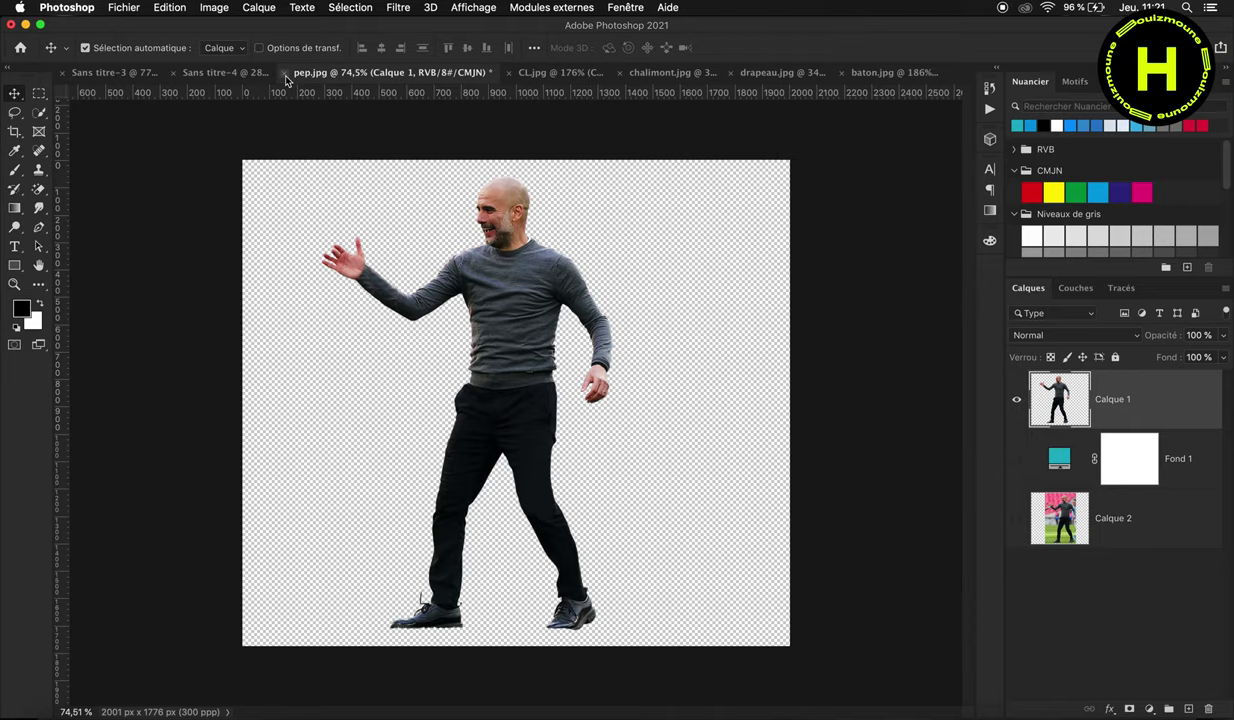
pyautogui.click(285, 73)
pyautogui.click(515, 254)
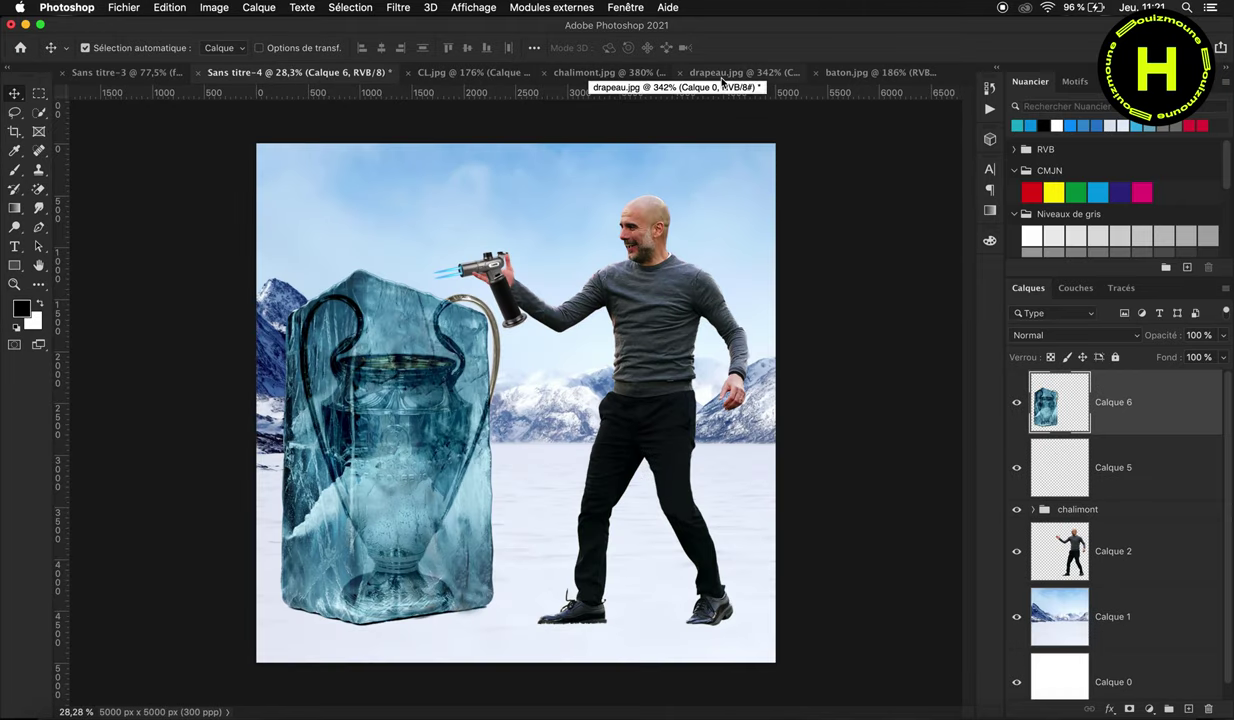
pyautogui.click(865, 74)
pyautogui.click(1206, 403)
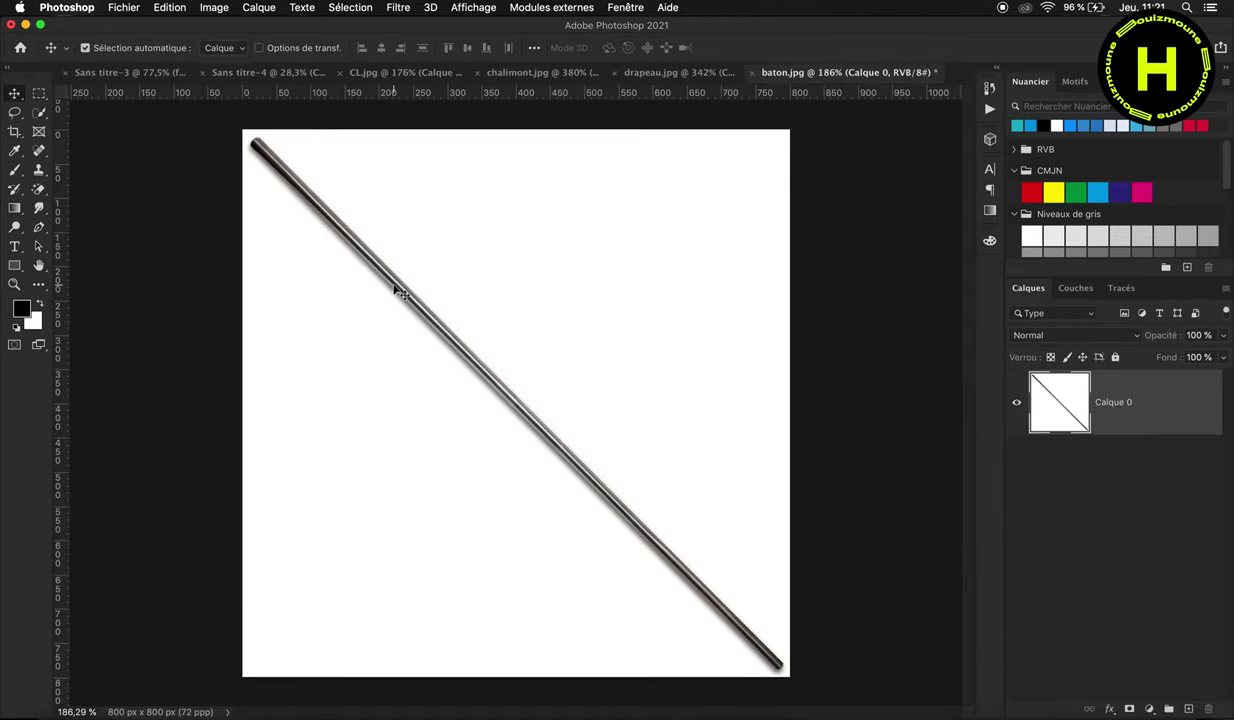
# Step: Magic Erase the stick's white background and crop the canvas outward to 1080 x 1060
pyautogui.click(36, 207)
pyautogui.click(278, 365)
pyautogui.press('v')
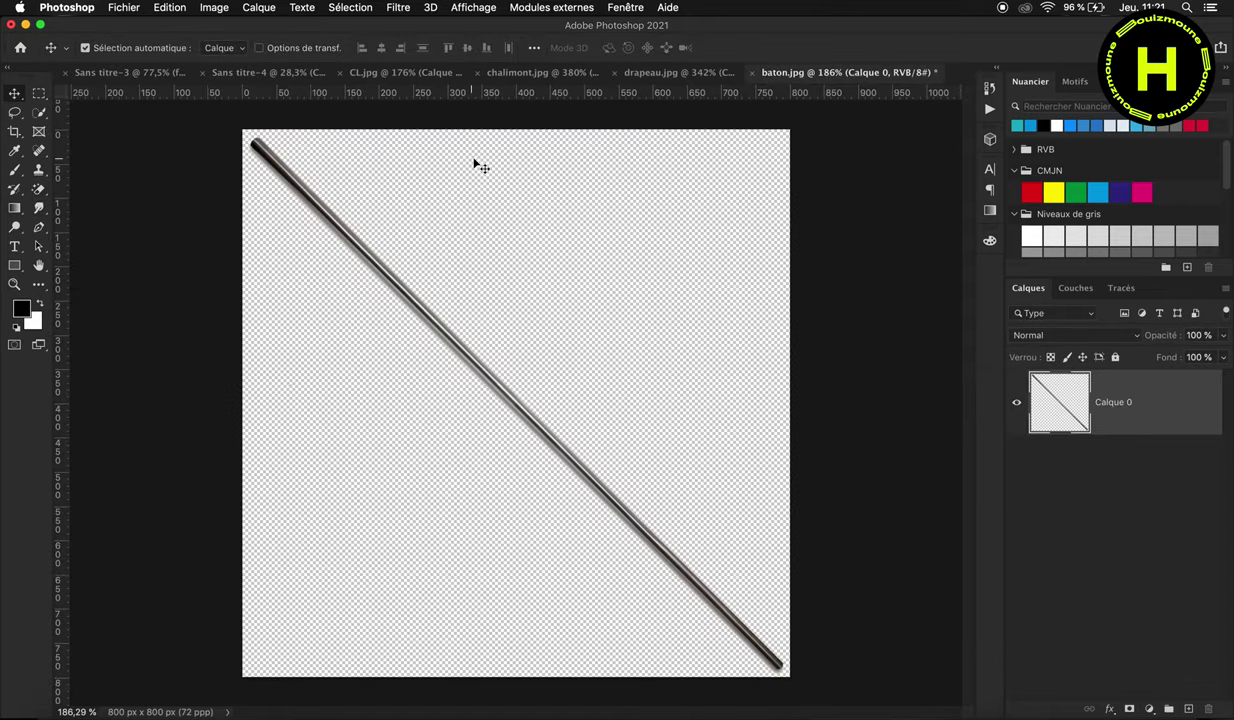
pyautogui.scroll(-3, 98, 188)
pyautogui.click(14, 133)
pyautogui.moveTo(683, 570); pyautogui.dragTo(742, 625)
pyautogui.press('Return')
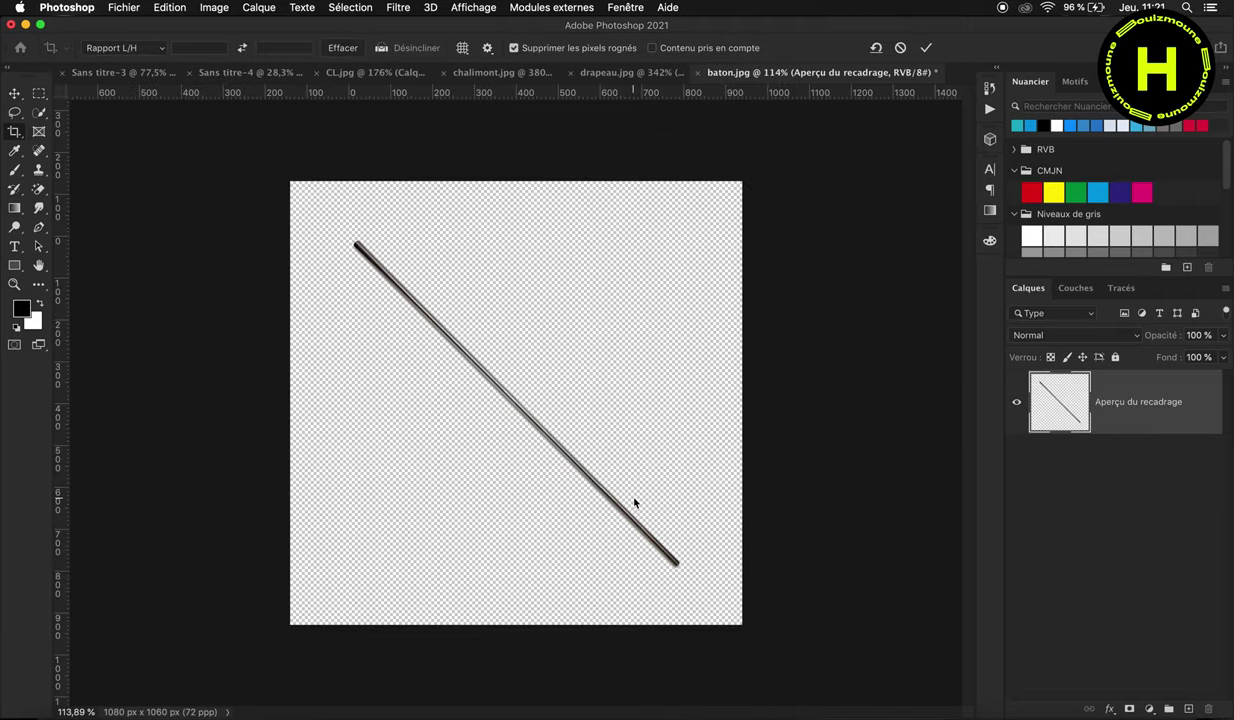
# Step: Rotate the stick 45° to stand vertical, shrink it slightly and shift it left
pyautogui.hotkey('ctrl', 't')
pyautogui.moveTo(713, 560); pyautogui.dragTo(545, 656)
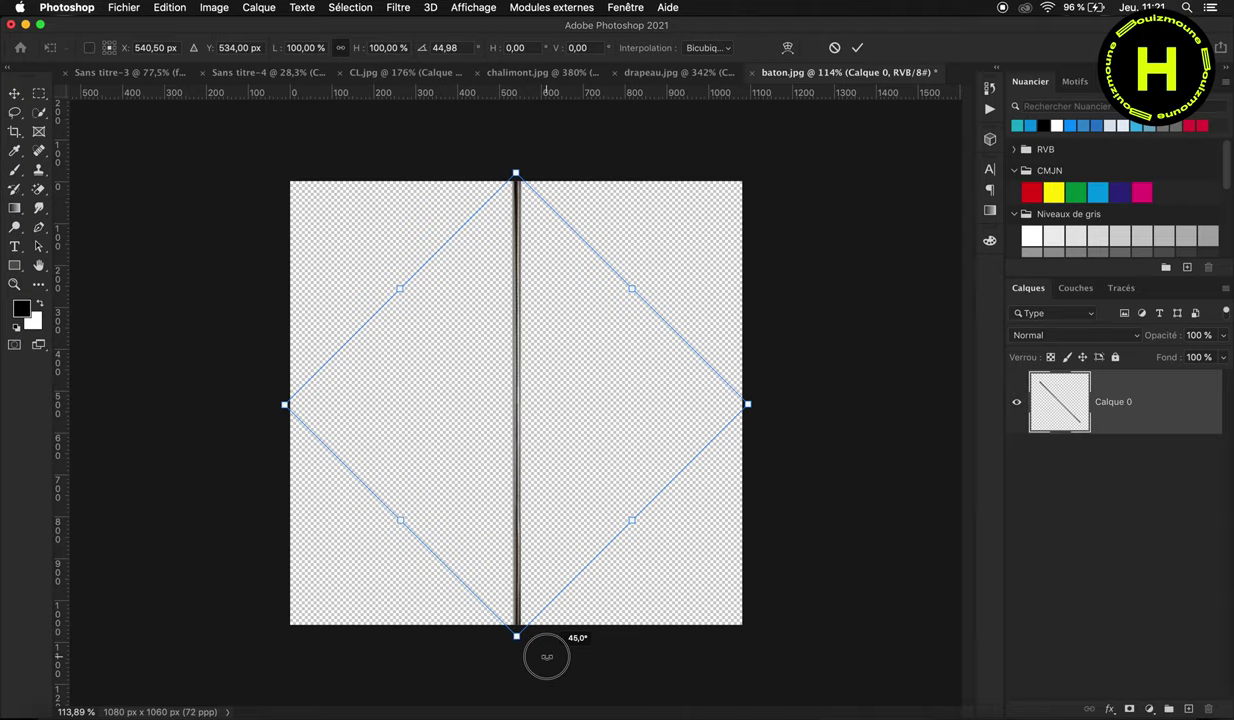
pyautogui.moveTo(744, 404)
pyautogui.mouseDown()
pyautogui.moveTo(686, 402)
pyautogui.moveTo(697, 404)
pyautogui.mouseUp()
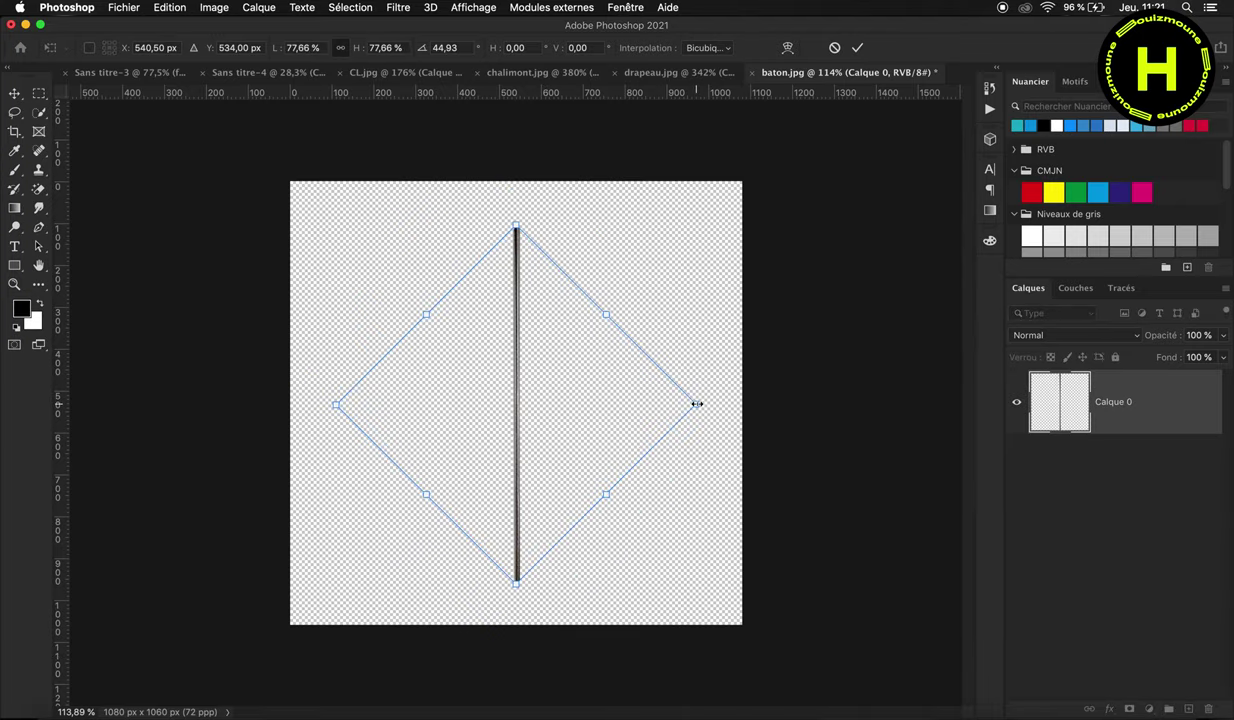
pyautogui.moveTo(615, 364); pyautogui.dragTo(537, 394)
pyautogui.press('Return')
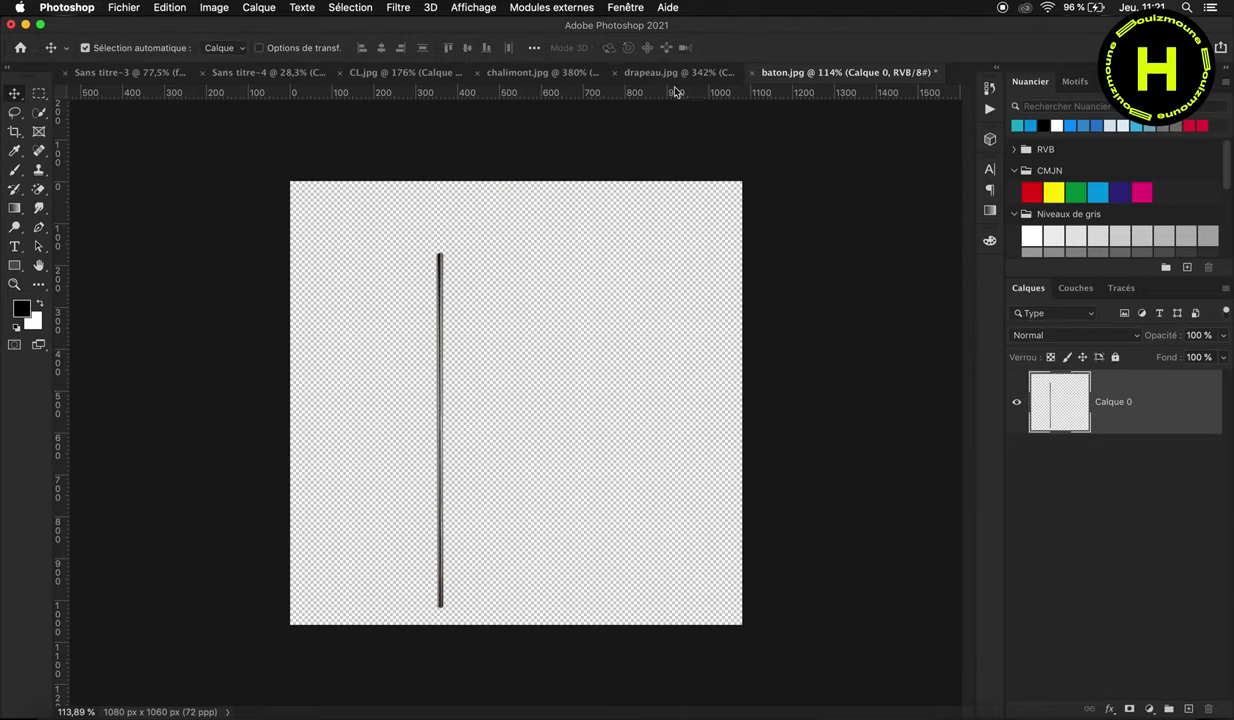
# Step: Switch to the drapeau.jpg flag image
pyautogui.click(690, 72)
pyautogui.click(38, 228)
pyautogui.scroll(3, 226, 290)
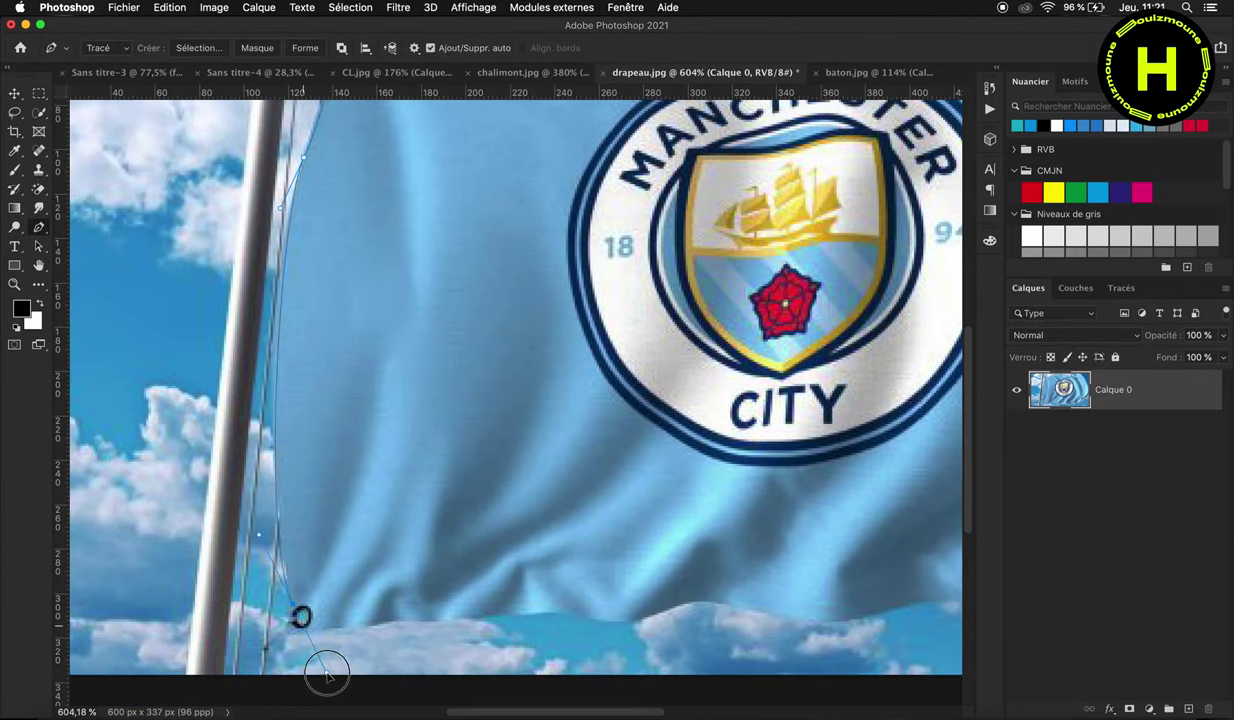
# Step: Trace a Pen path with curved anchors along the flag's bottom edge
pyautogui.scroll(-3, 327, 676)
pyautogui.click(331, 653)
pyautogui.click(345, 496)
pyautogui.moveTo(452, 491); pyautogui.dragTo(521, 497)
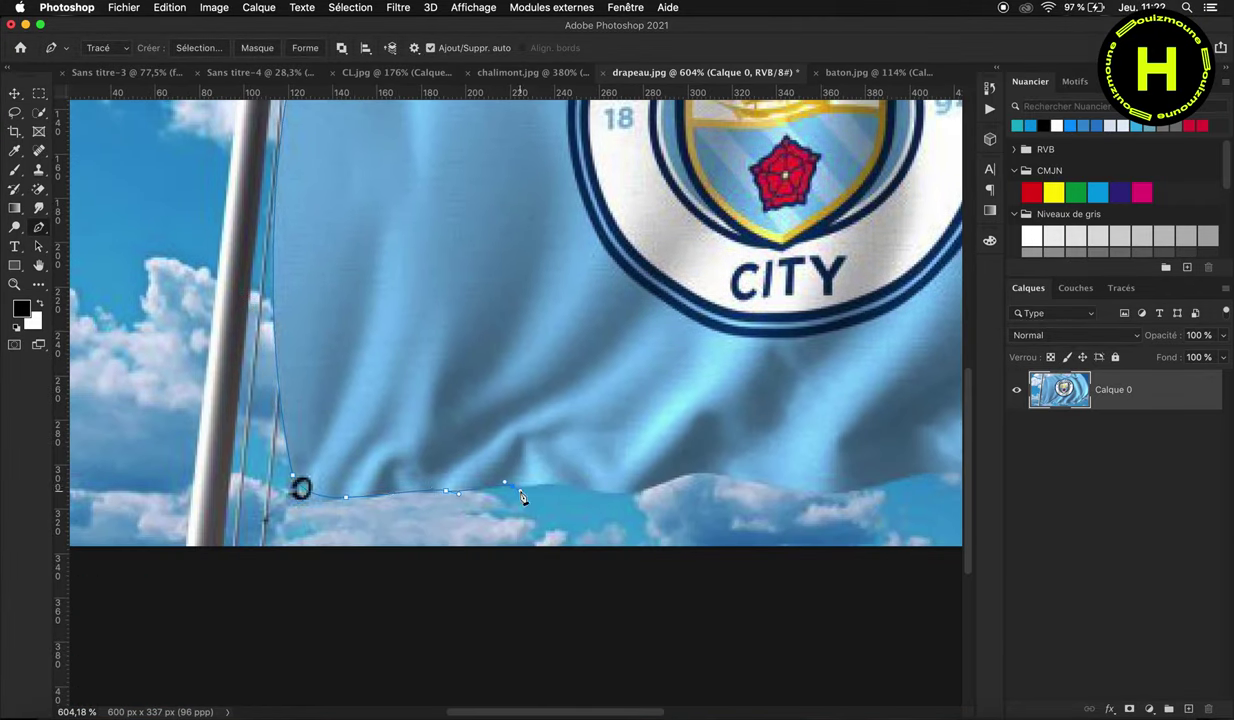
pyautogui.click(660, 484)
pyautogui.hscroll(3, 697, 463)
pyautogui.click(679, 488)
pyautogui.moveTo(821, 473)
pyautogui.mouseDown()
pyautogui.moveTo(862, 463)
pyautogui.moveTo(893, 417)
pyautogui.mouseUp()
pyautogui.hscroll(4, 862, 463)
pyautogui.hscroll(5, 893, 417)
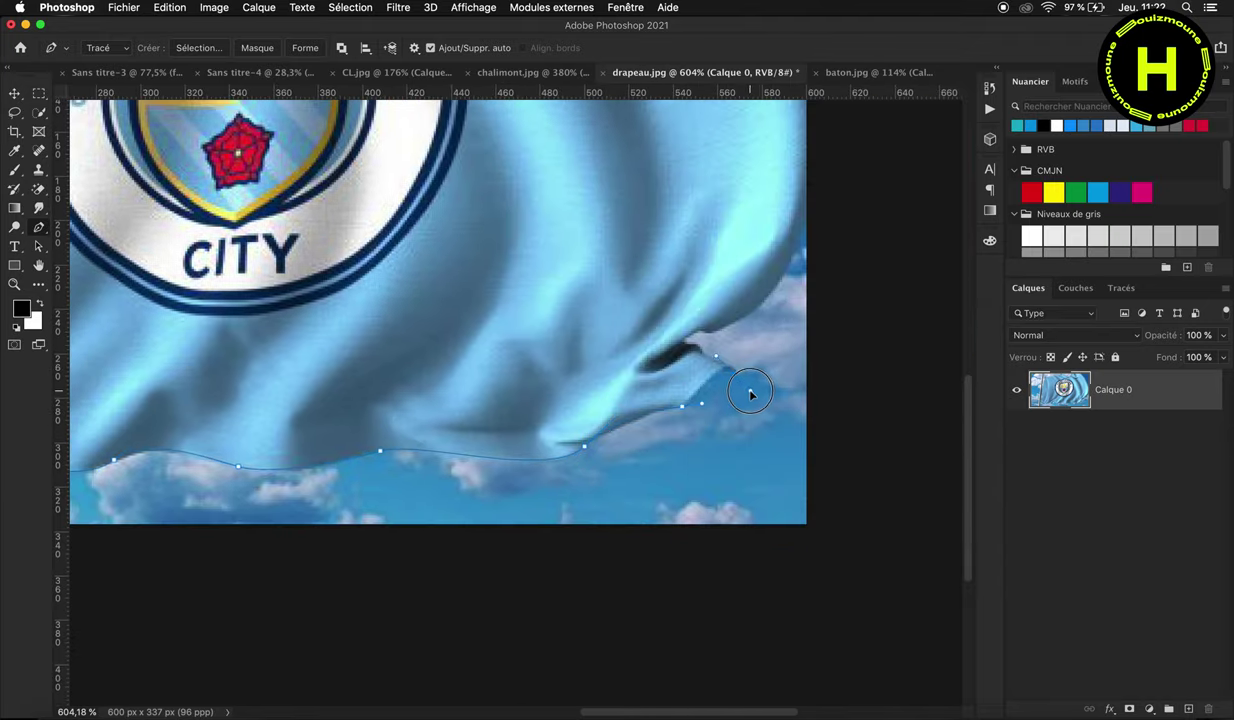
pyautogui.scroll(2, 751, 393)
# Step: Continue the path up the flag's right side and along its top back to the start
pyautogui.moveTo(575, 400); pyautogui.dragTo(587, 382)
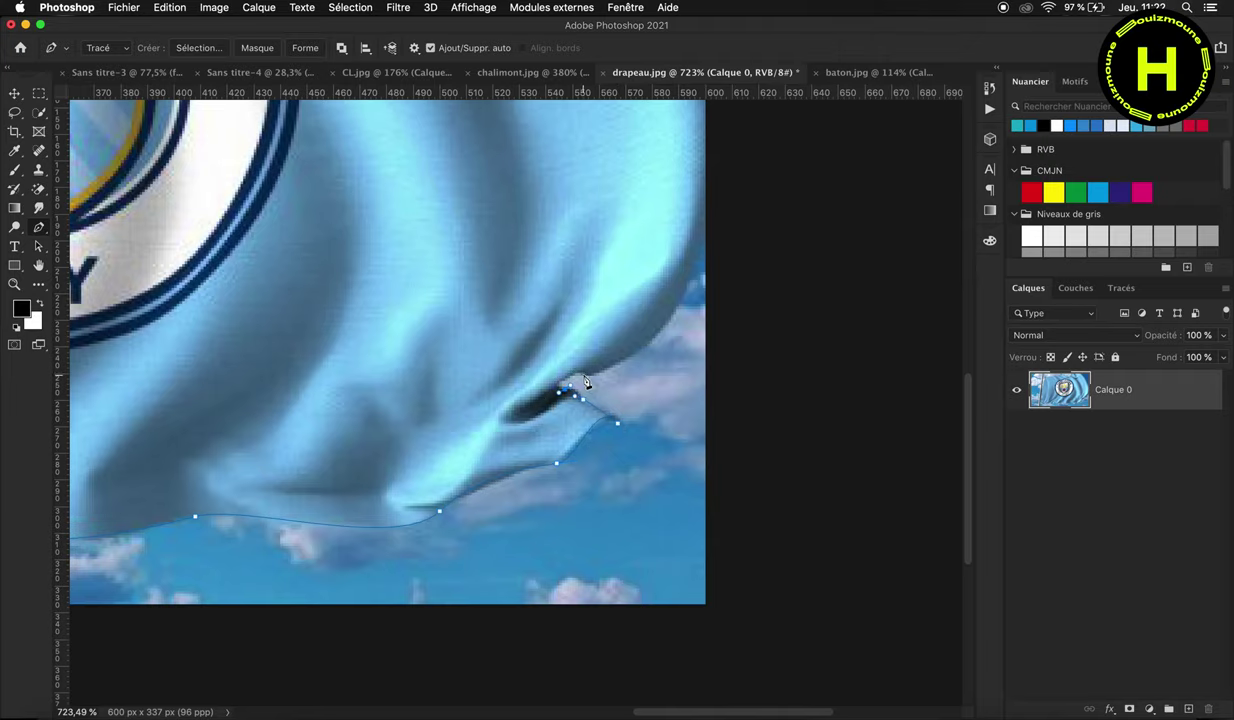
pyautogui.scroll(-2, 695, 245)
pyautogui.scroll(2, 650, 280)
pyautogui.moveTo(563, 320); pyautogui.dragTo(498, 243)
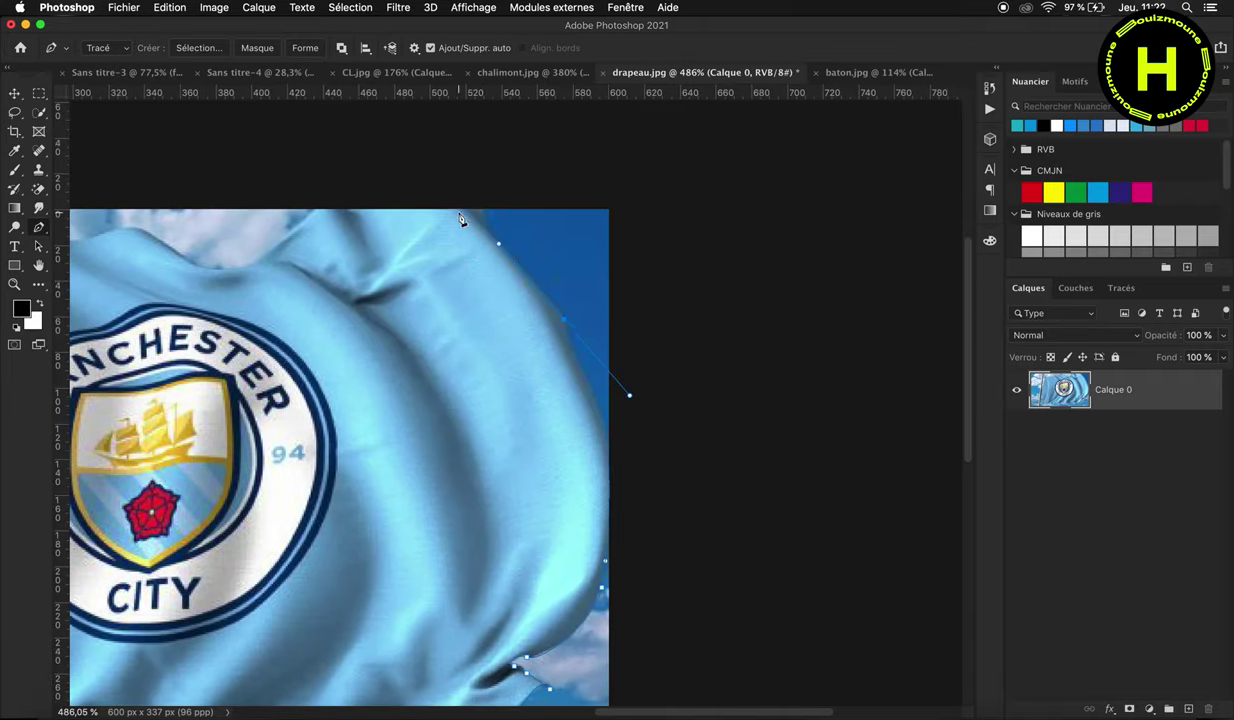
pyautogui.scroll(3, 316, 214)
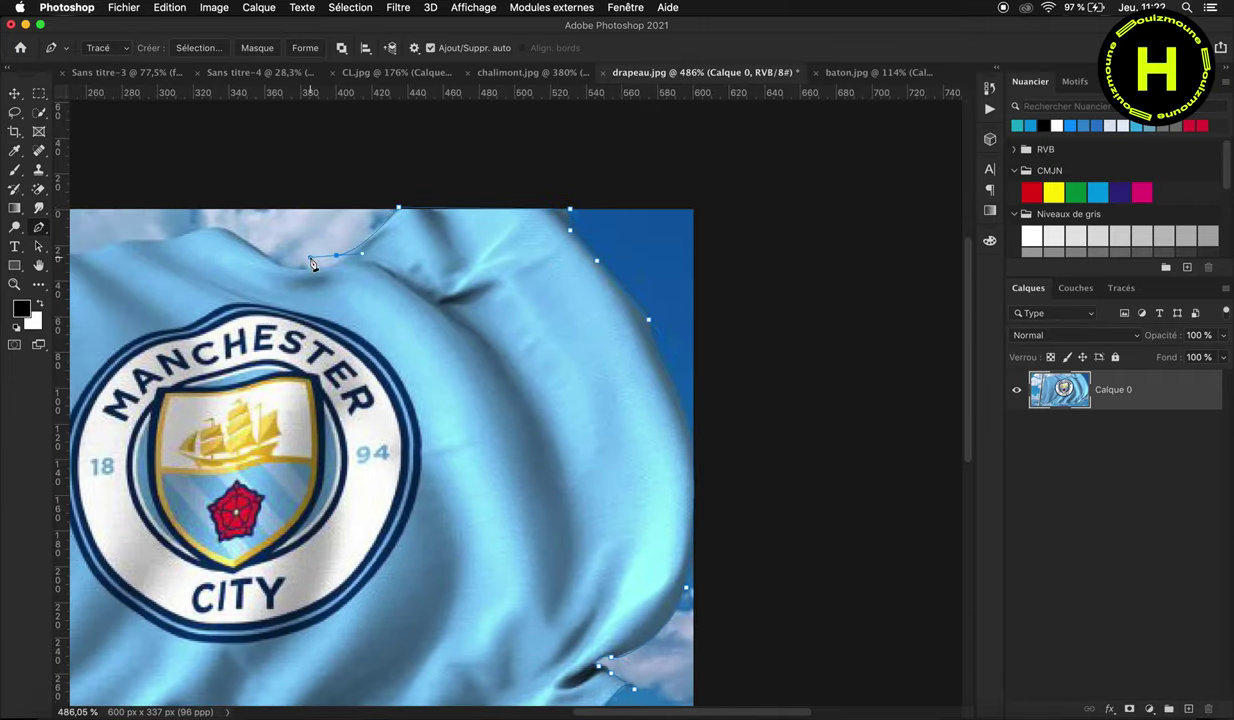
pyautogui.moveTo(513, 286); pyautogui.dragTo(347, 270)
pyautogui.moveTo(385, 220); pyautogui.dragTo(314, 235)
pyautogui.click(314, 235)
pyautogui.click(237, 238)
pyautogui.click(178, 256)
pyautogui.hscroll(-3, 171, 267)
pyautogui.hscroll(-3, 180, 270)
pyautogui.hscroll(-6, 186, 278)
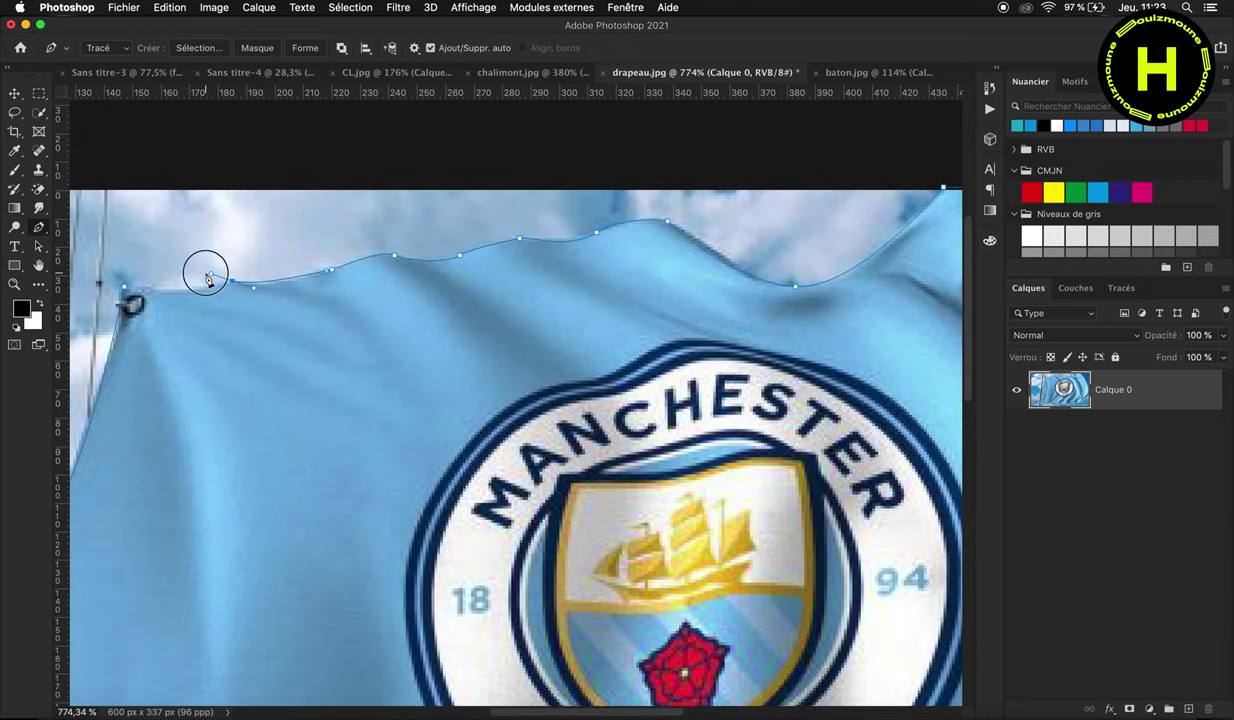
pyautogui.click(234, 282)
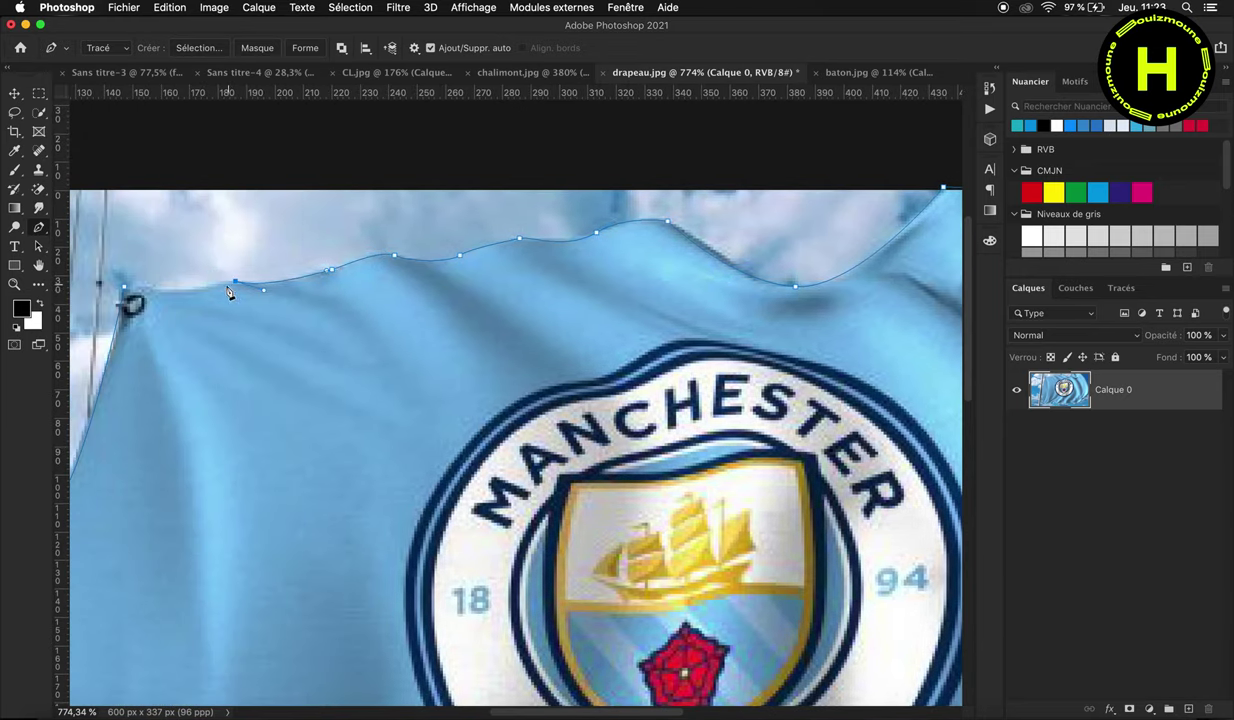
# Step: Convert the traced flag path into a selection
pyautogui.rightClick(340, 386)
pyautogui.click(614, 369)
pyautogui.press('Return')
# Step: Copy the selected flag onto its own layer and reposition it
pyautogui.hotkey('ctrl', 'j')
pyautogui.press('v')
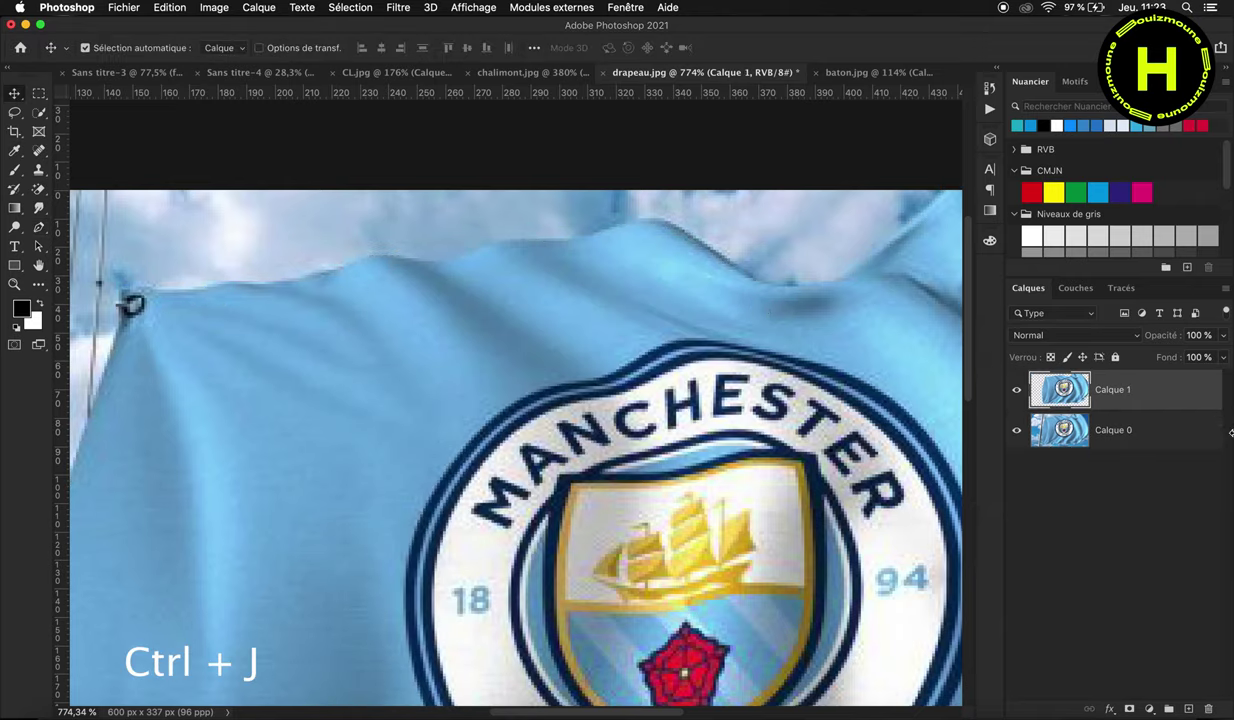
pyautogui.scroll(-5, 761, 373)
pyautogui.moveTo(703, 396); pyautogui.dragTo(655, 414)
# Step: Round off the flag's top-right corner with the plain Eraser tool
pyautogui.scroll(3, 722, 287)
pyautogui.scroll(3, 848, 170)
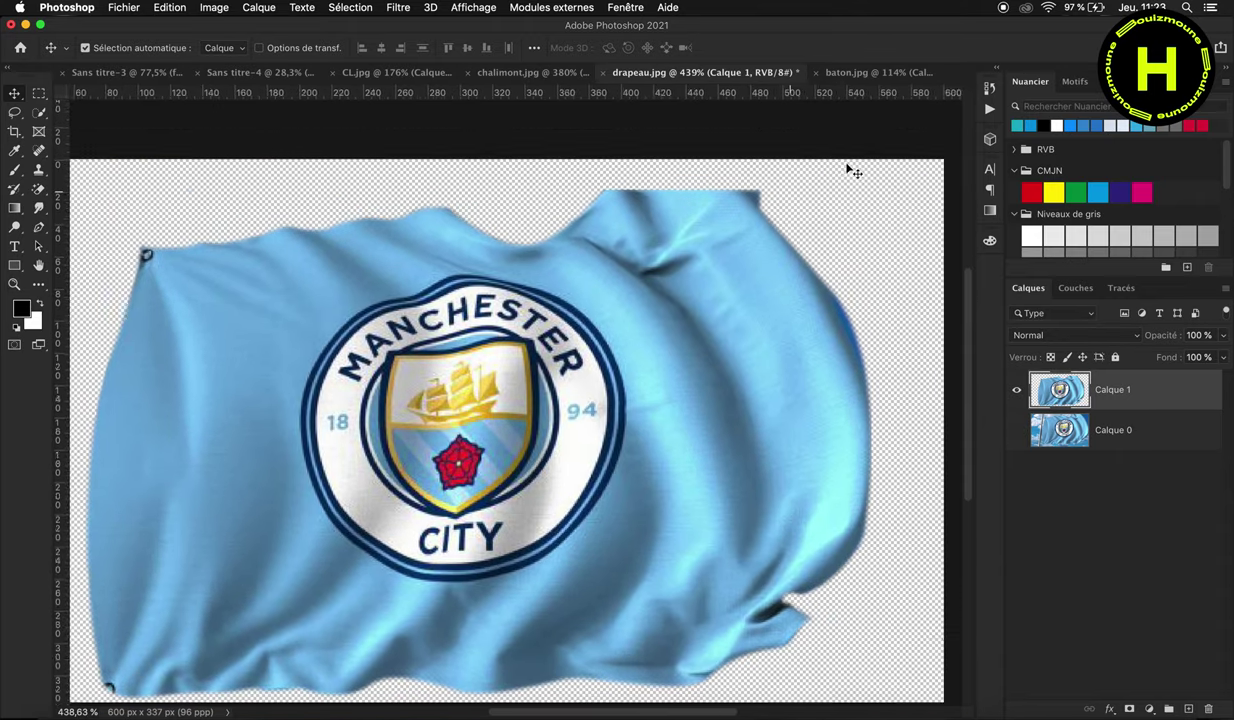
pyautogui.hscroll(5, 848, 170)
pyautogui.scroll(3, 848, 170)
pyautogui.click(39, 188)
pyautogui.click(120, 185)
pyautogui.moveTo(570, 313)
pyautogui.mouseDown()
pyautogui.moveTo(548, 284)
pyautogui.moveTo(378, 270)
pyautogui.mouseUp()
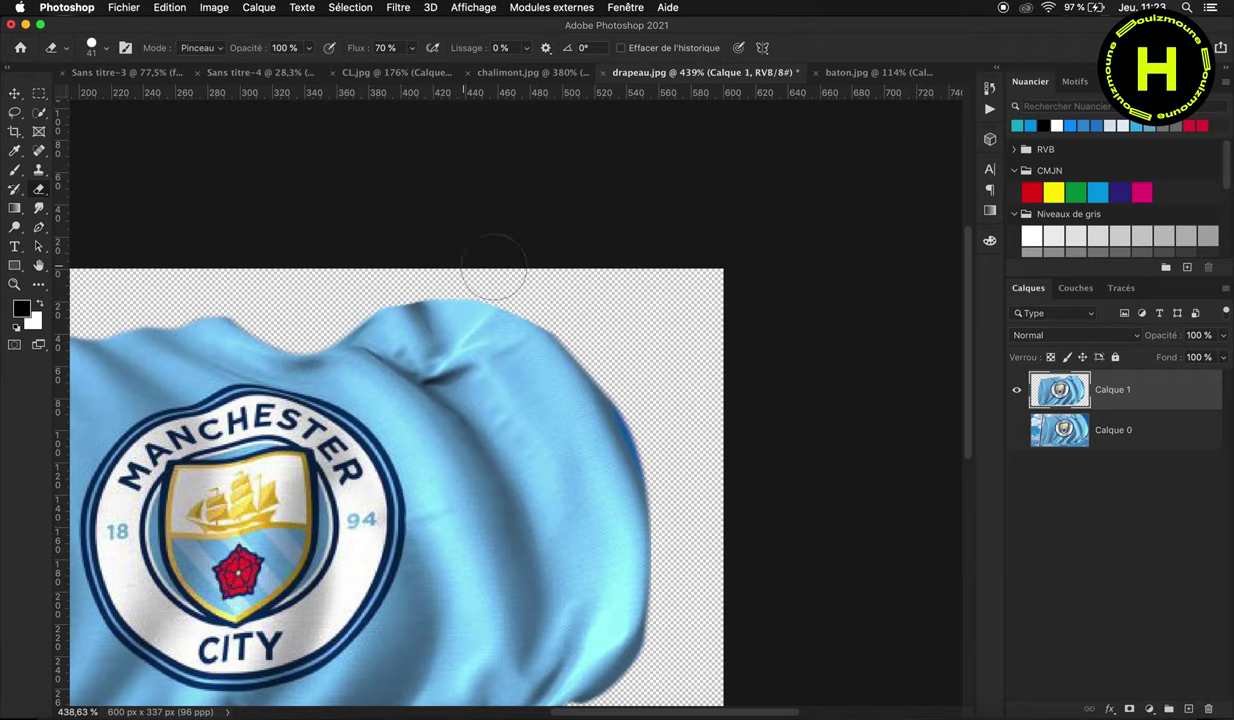
# Step: Open the Camera Raw Filter for the cut-out flag layer
pyautogui.press('v')
pyautogui.scroll(-2, 590, 340)
pyautogui.click(398, 7)
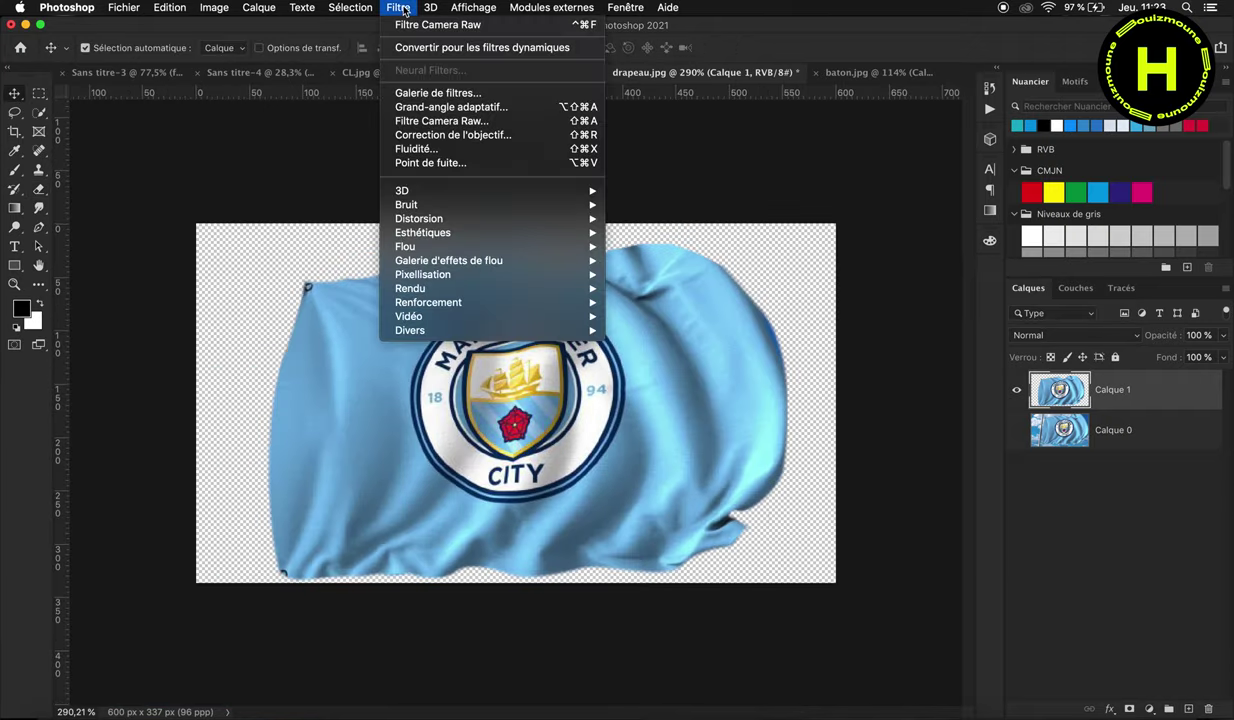
pyautogui.click(433, 125)
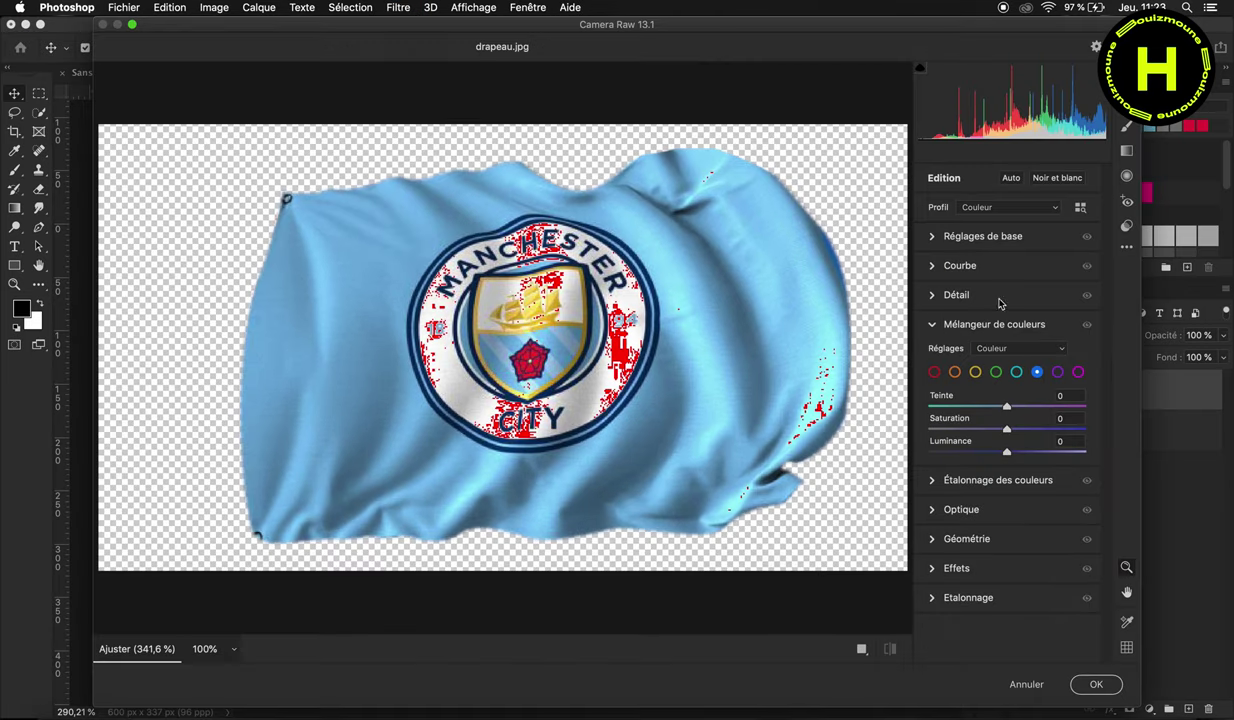
# Step: Raise the flag's Whites to +18 and Texture to +37 in Camera Raw and apply
pyautogui.click(1005, 237)
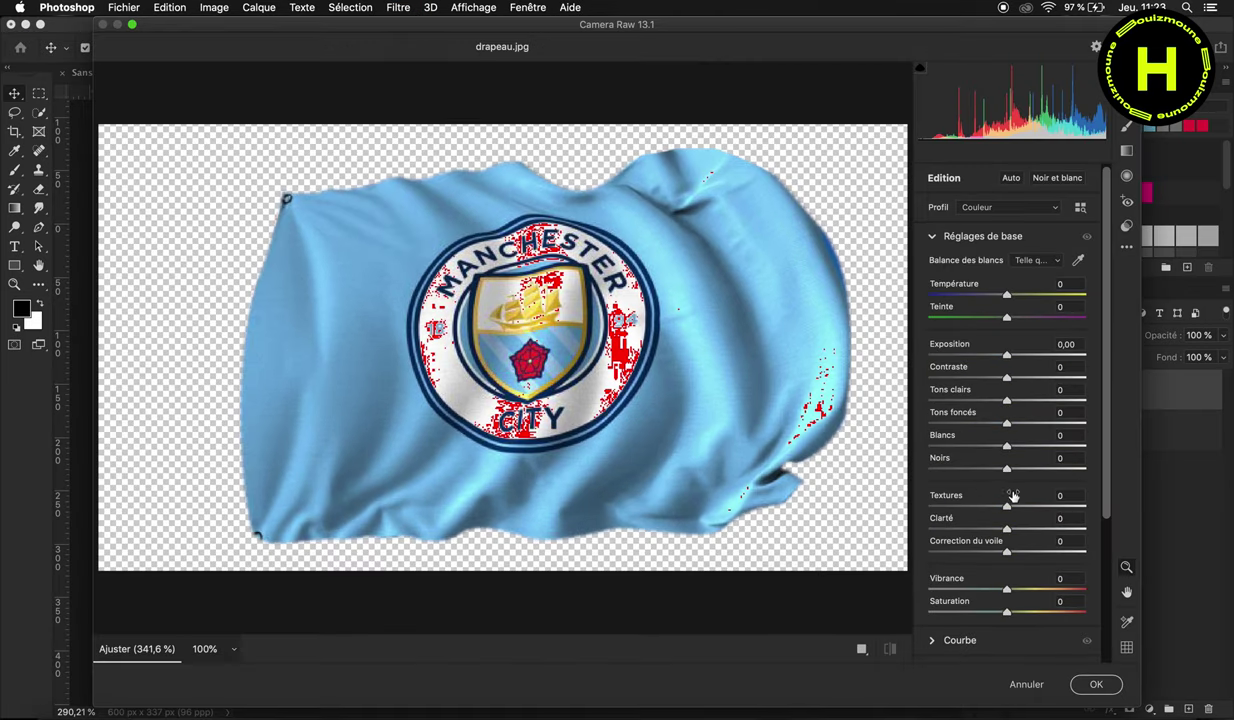
pyautogui.moveTo(1007, 445)
pyautogui.mouseDown()
pyautogui.moveTo(1022, 449)
pyautogui.moveTo(1000, 452)
pyautogui.mouseUp()
pyautogui.moveTo(1006, 507)
pyautogui.mouseDown()
pyautogui.moveTo(1035, 507)
pyautogui.moveTo(1009, 560)
pyautogui.mouseUp()
pyautogui.click(1096, 684)
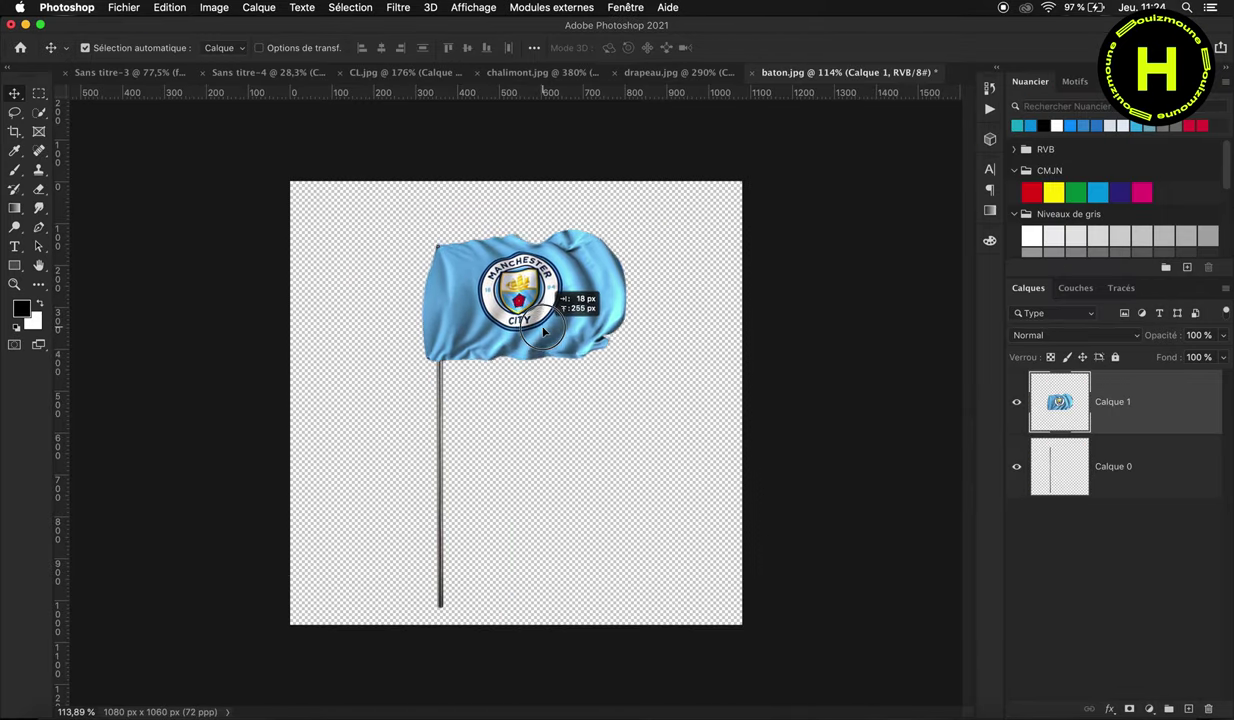
# Step: Place the flag on the stick image, enlarge it and move it to meet the pole
pyautogui.moveTo(868, 86); pyautogui.dragTo(540, 342)
pyautogui.hotkey('ctrl', 't')
pyautogui.moveTo(614, 385); pyautogui.dragTo(694, 416)
pyautogui.scroll(4, 435, 252)
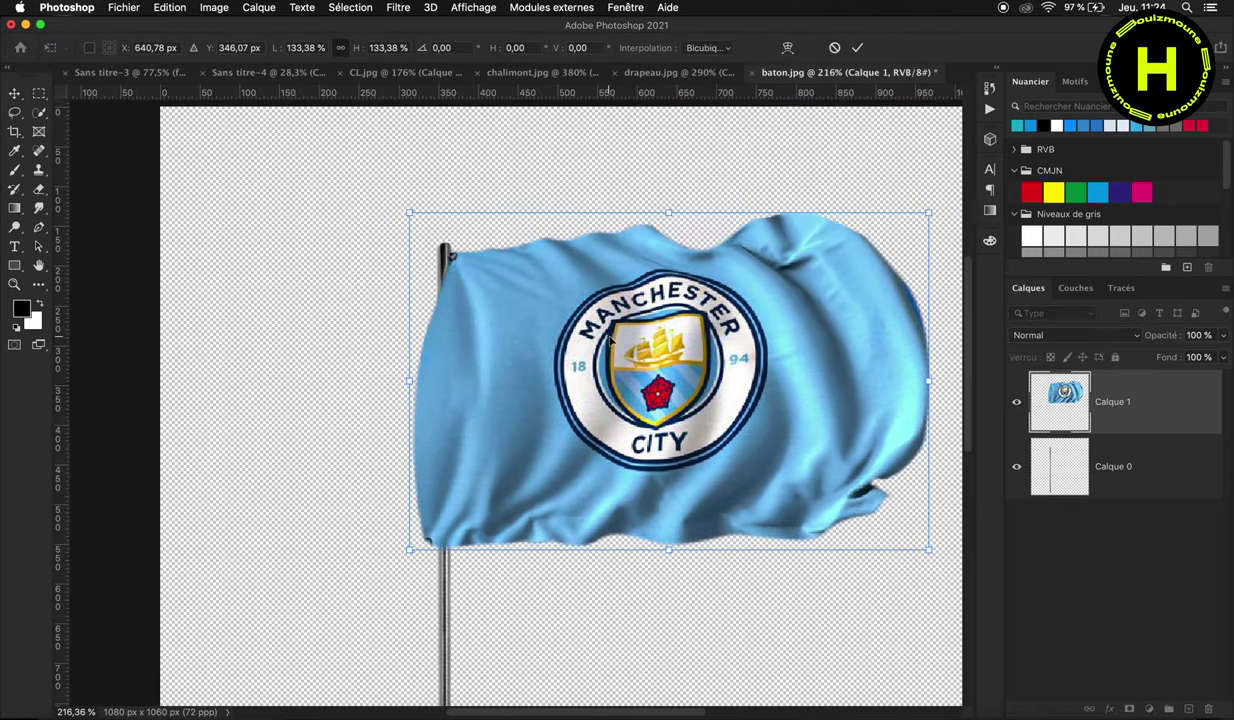
pyautogui.moveTo(611, 338); pyautogui.dragTo(530, 345)
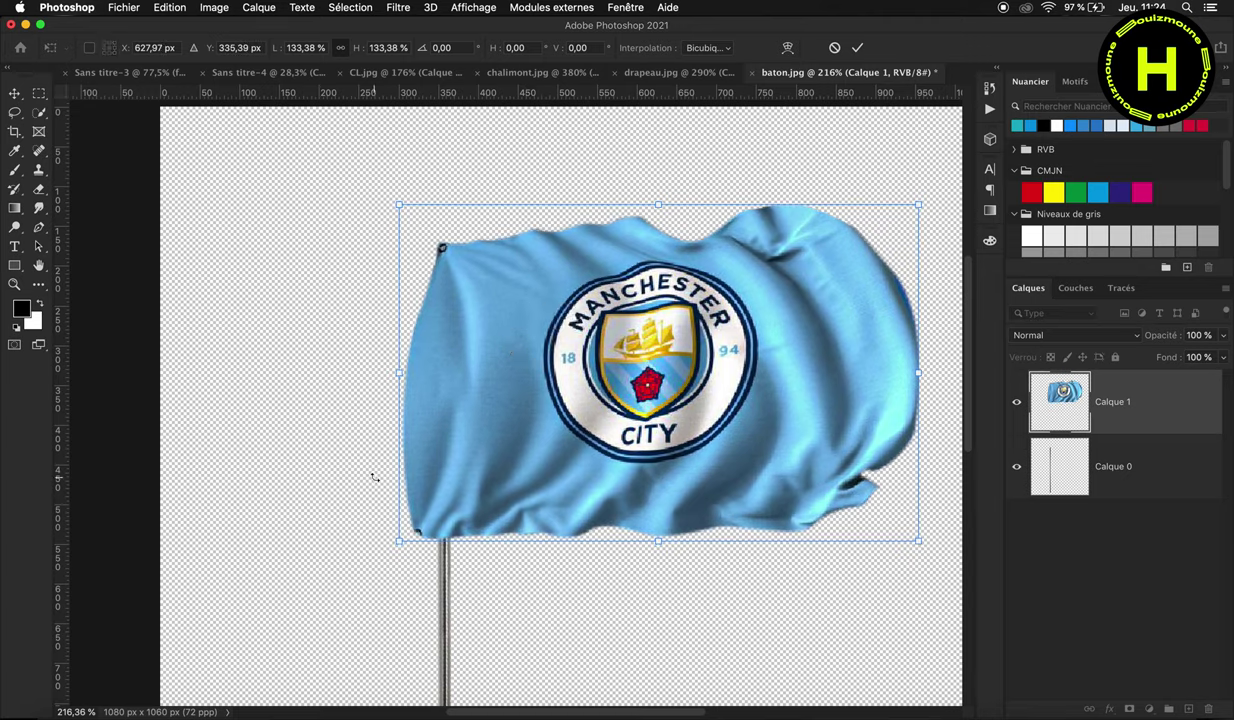
# Step: Warp the flag so its left edge bends along the pole
pyautogui.rightClick(453, 475)
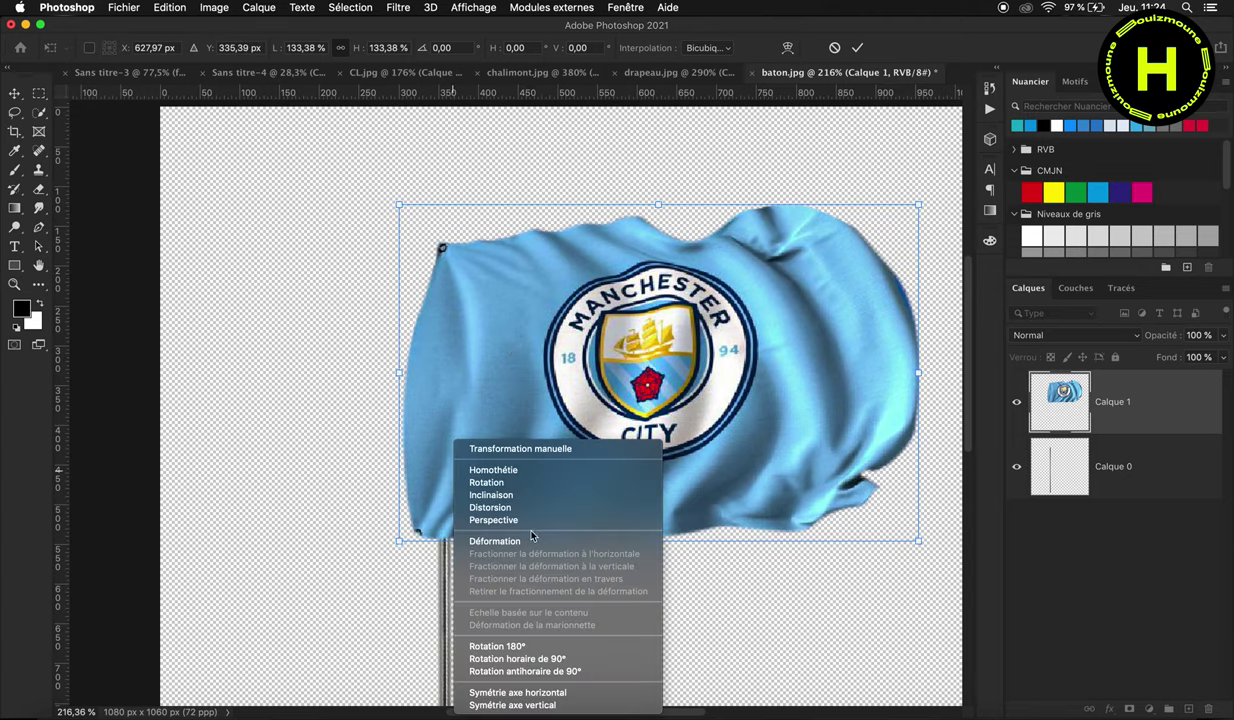
pyautogui.click(510, 526)
pyautogui.moveTo(399, 541); pyautogui.dragTo(431, 541)
pyautogui.moveTo(443, 254); pyautogui.dragTo(441, 243)
pyautogui.moveTo(400, 345); pyautogui.dragTo(419, 357)
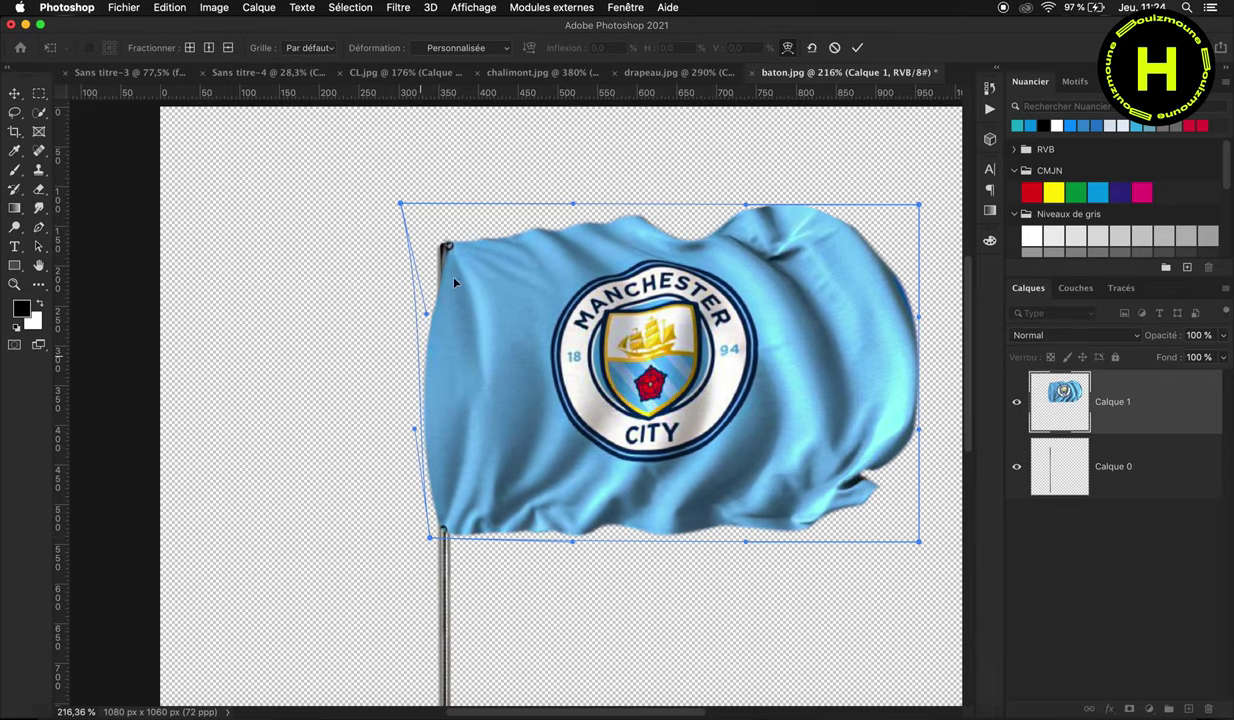
pyautogui.moveTo(401, 204); pyautogui.dragTo(385, 199)
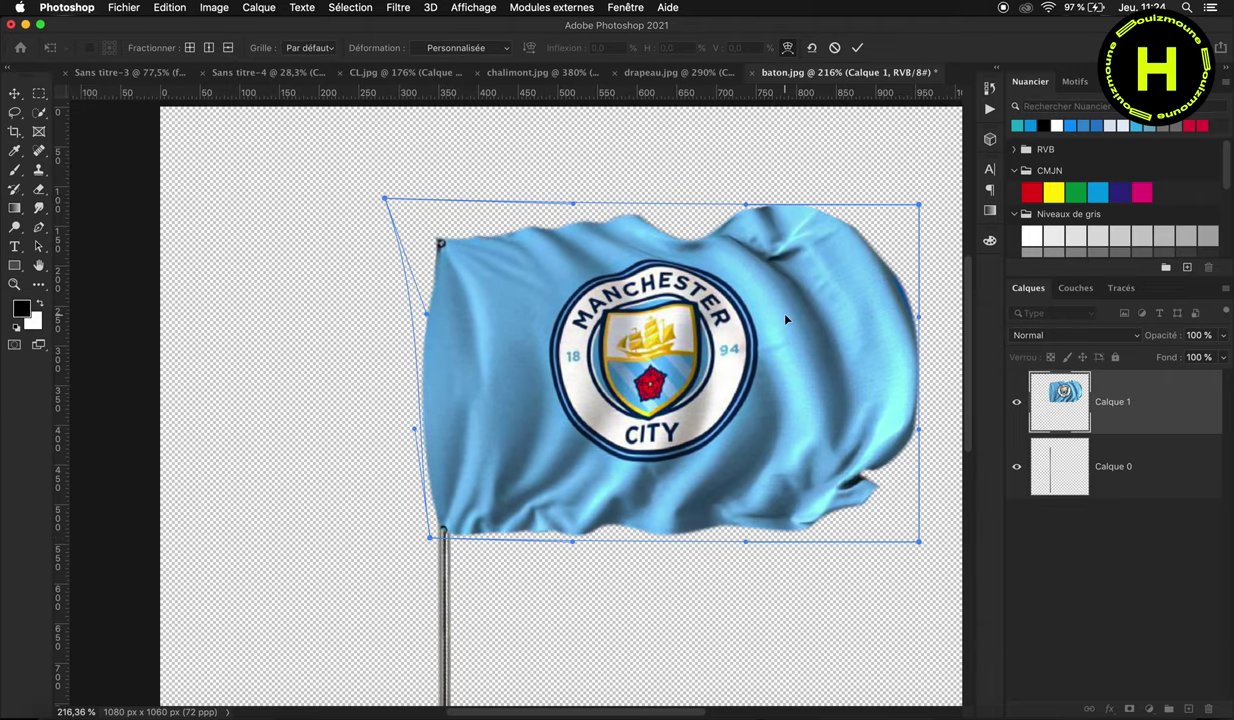
pyautogui.press('Return')
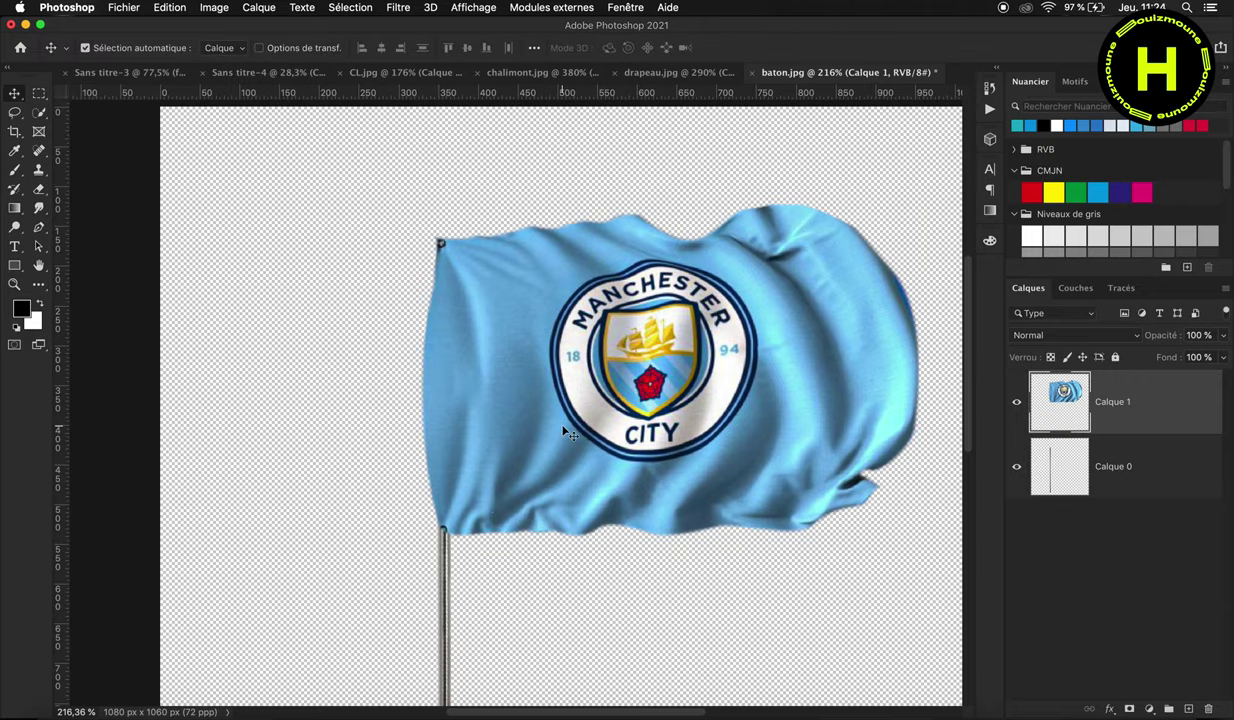
# Step: Merge the flag and pole layers into one layer
pyautogui.scroll(-5, 565, 432)
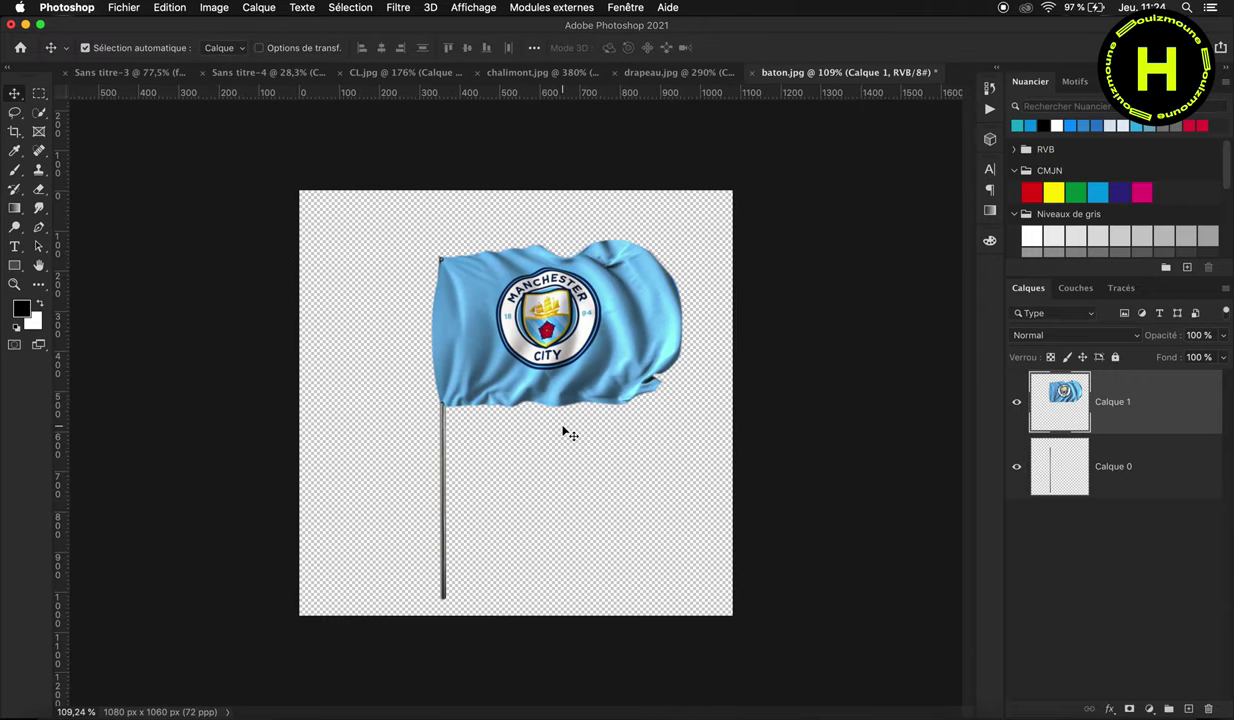
pyautogui.keyDown('shift'); pyautogui.click(1137, 481); pyautogui.keyUp('shift')
pyautogui.rightClick(1137, 481)
pyautogui.click(1012, 493)
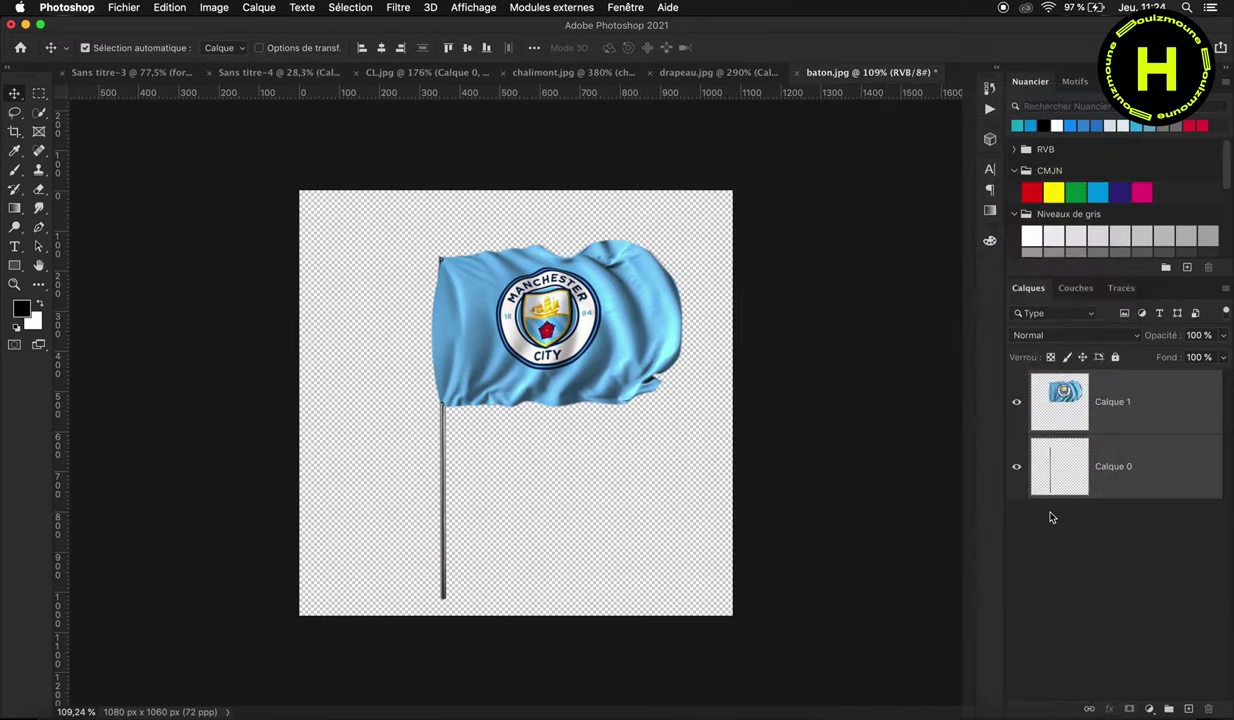
# Step: Bring the merged flag into the composite, enlarged and tilted beside the man
pyautogui.moveTo(540, 330); pyautogui.dragTo(465, 310)
pyautogui.hotkey('ctrl', 't')
pyautogui.moveTo(515, 378)
pyautogui.mouseDown()
pyautogui.moveTo(826, 226)
pyautogui.moveTo(800, 284)
pyautogui.moveTo(843, 393)
pyautogui.moveTo(796, 351)
pyautogui.mouseUp()
# Step: Put the flag layer in a group named drapeau and collapse the drapeau and ice groups
pyautogui.press('Return')
pyautogui.hotkey('ctrl', 'g')
pyautogui.doubleClick(1076, 378)
pyautogui.write('drapeau')
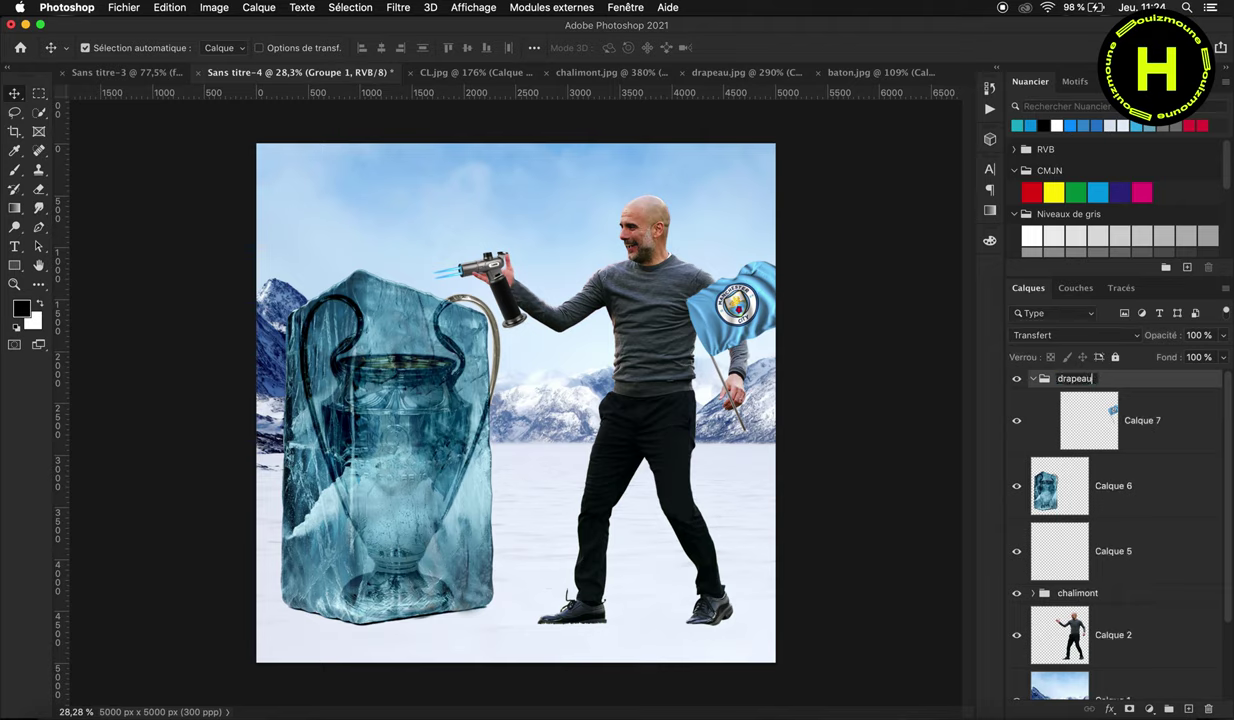
pyautogui.press('Return')
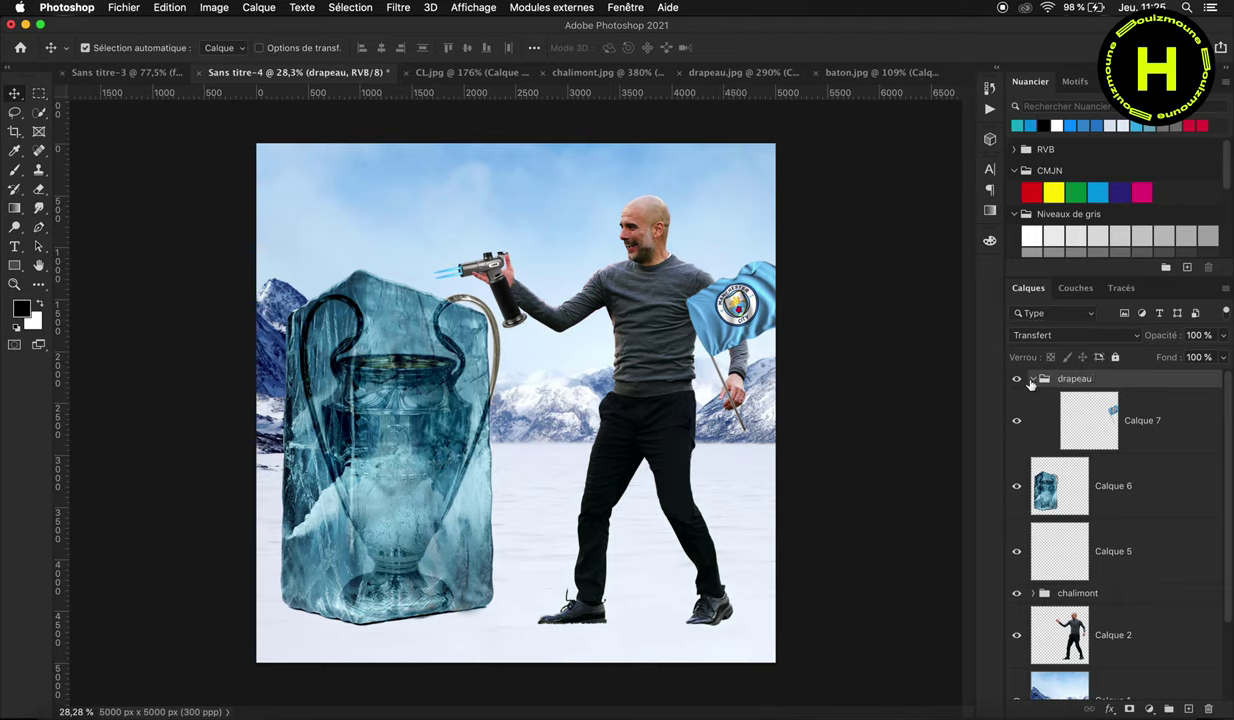
pyautogui.click(1032, 379)
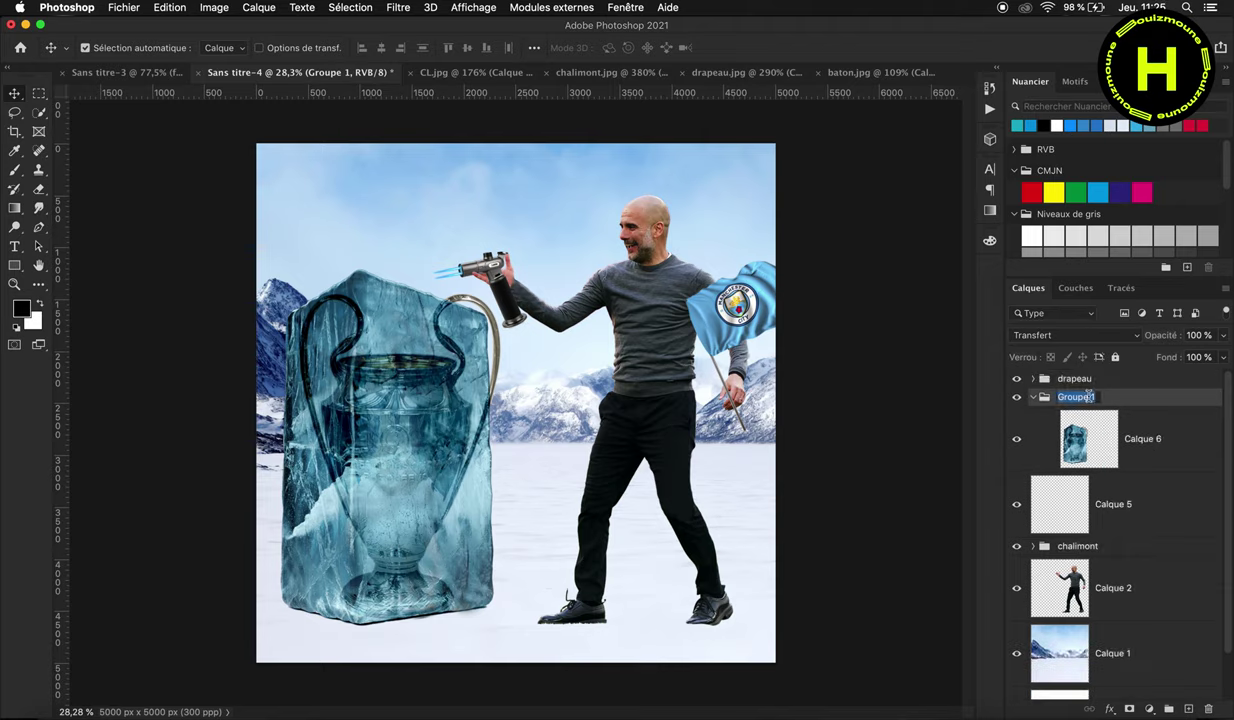
pyautogui.click(1034, 397)
# Step: Group Calque 5 into a group named doit
pyautogui.click(1113, 439)
pyautogui.press('super+g')
pyautogui.doubleClick(1066, 415)
pyautogui.write('doit')
pyautogui.press('Return')
pyautogui.click(1033, 415)
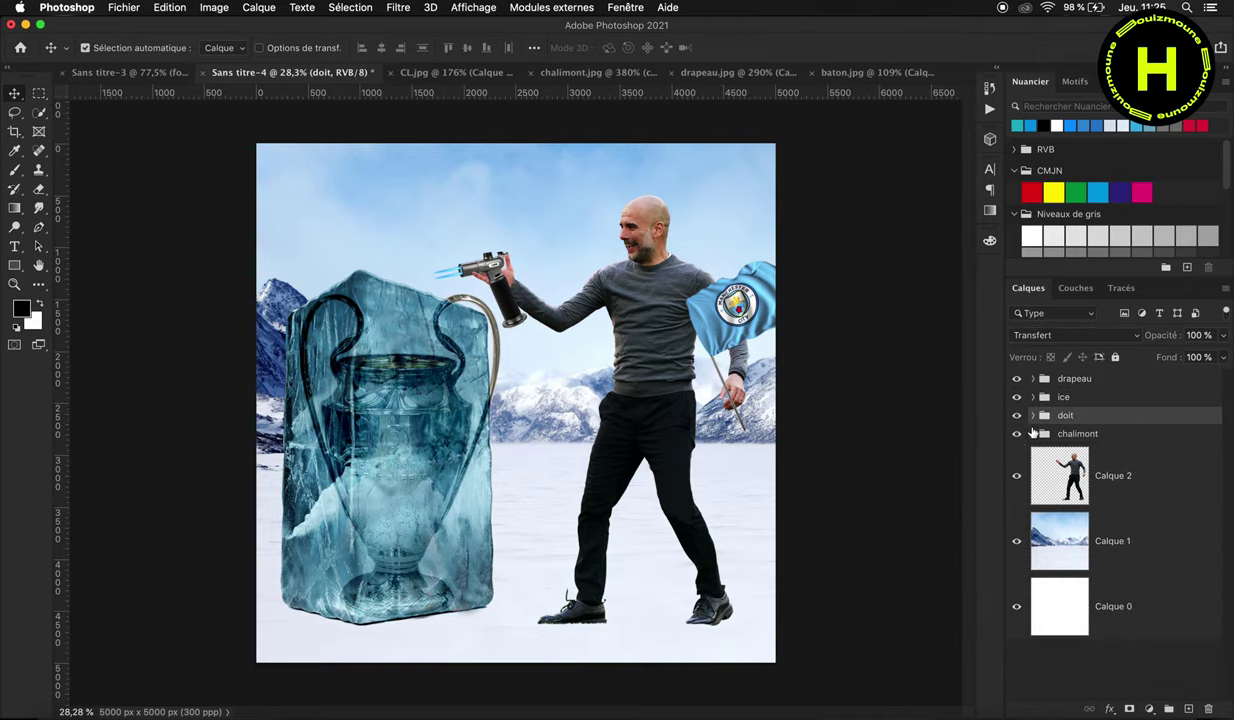
# Step: Group the man's layer into a group named Pep
pyautogui.doubleClick(1127, 490)
pyautogui.click(1179, 204)
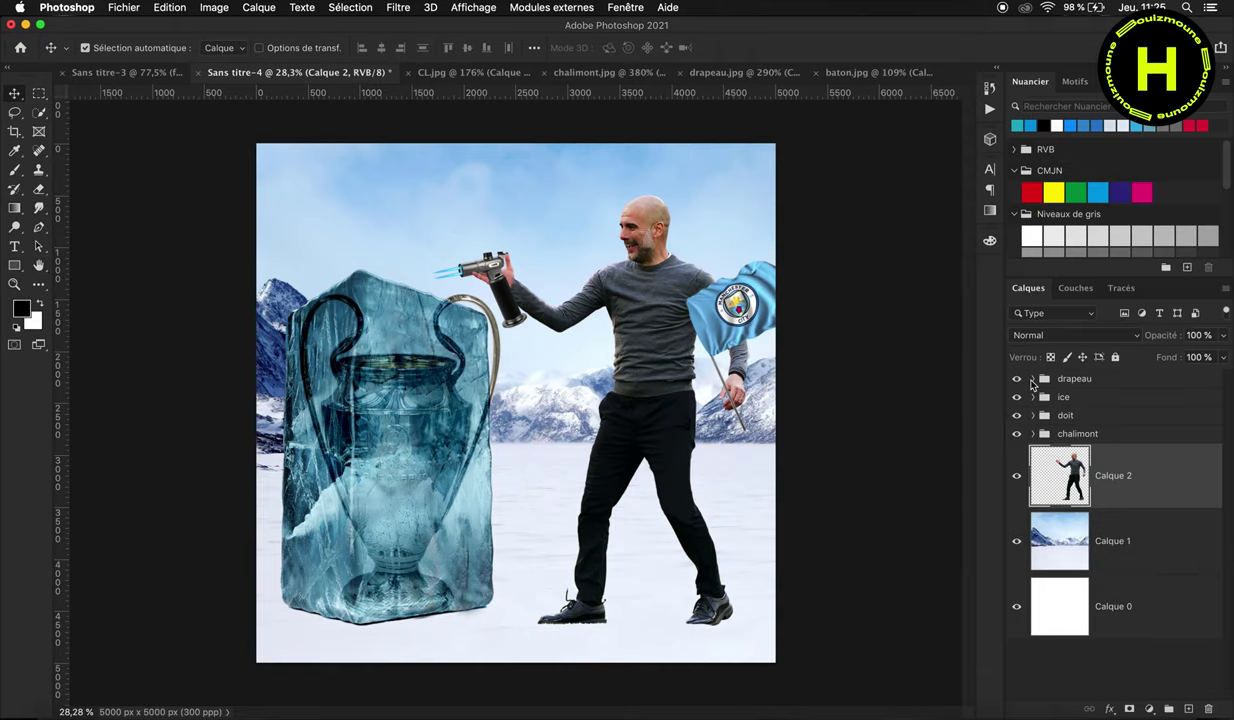
pyautogui.press('super+g')
pyautogui.doubleClick(1066, 452)
pyautogui.write('Pep')
pyautogui.press('Return')
pyautogui.click(1033, 452)
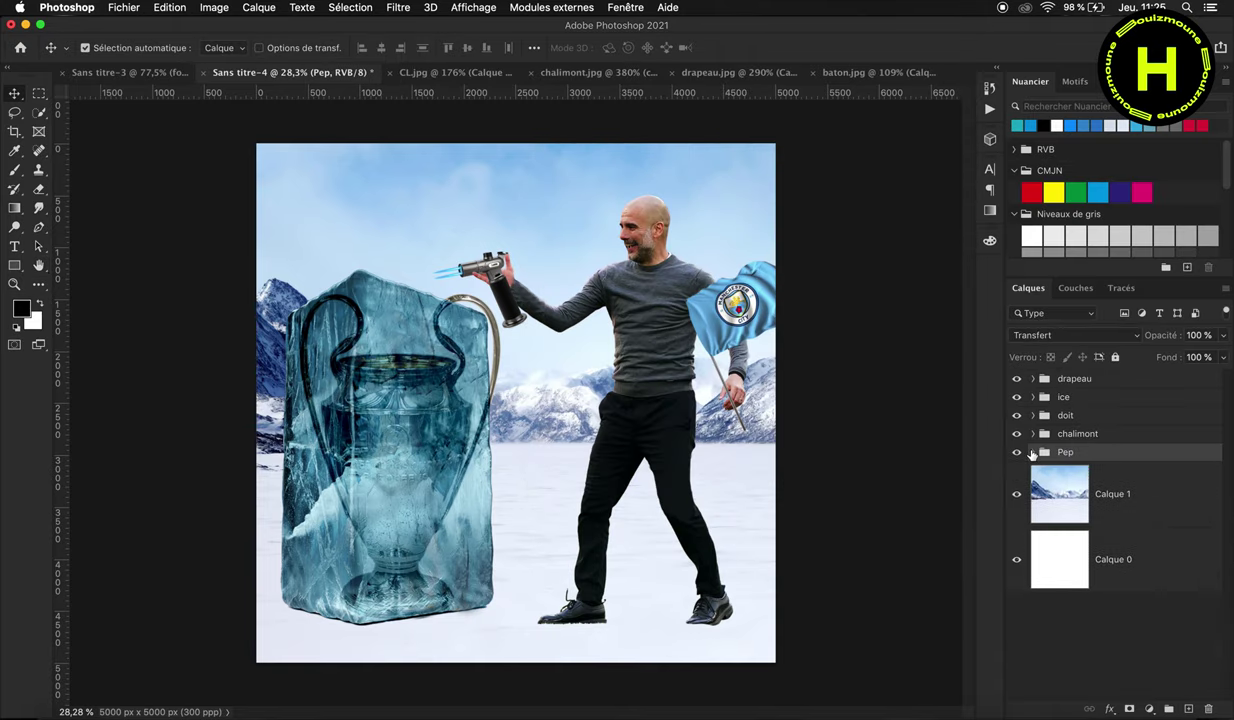
# Step: Group the snowy backdrop as background and hide the drapeau group
pyautogui.click(1105, 500)
pyautogui.press('super+g')
pyautogui.doubleClick(1066, 470)
pyautogui.write('backg')
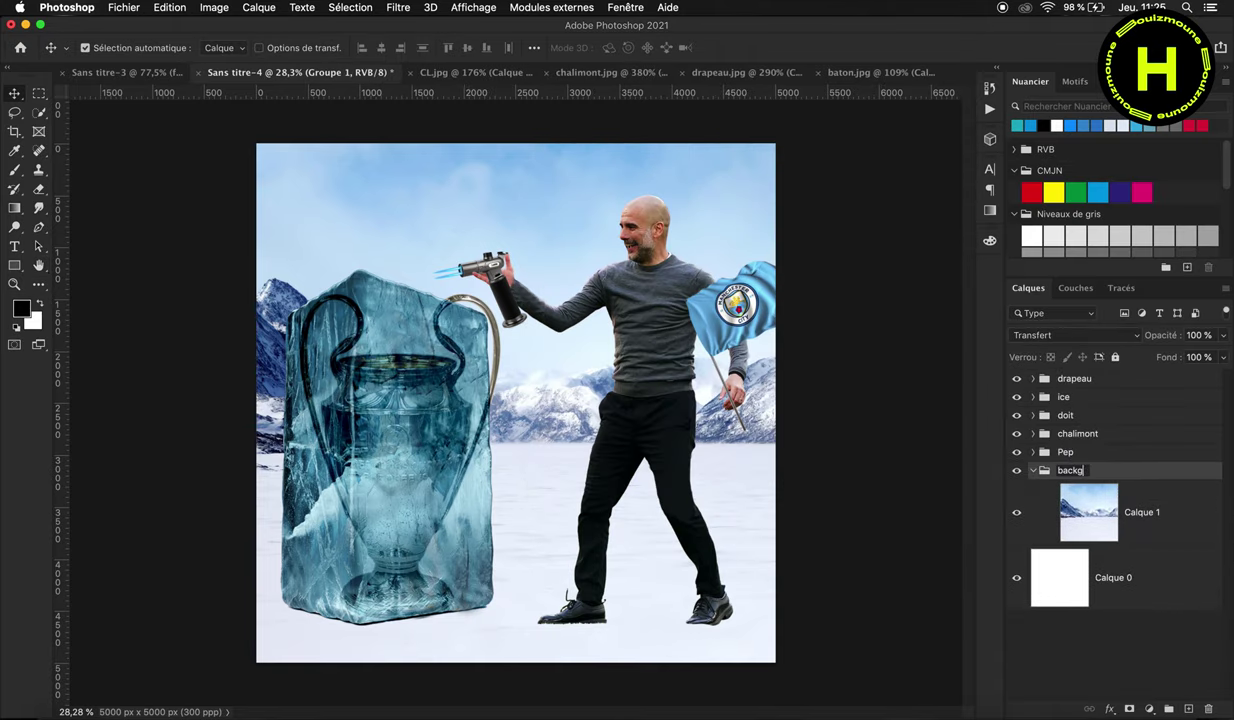
pyautogui.write('round')
pyautogui.press('Return')
pyautogui.click(1033, 470)
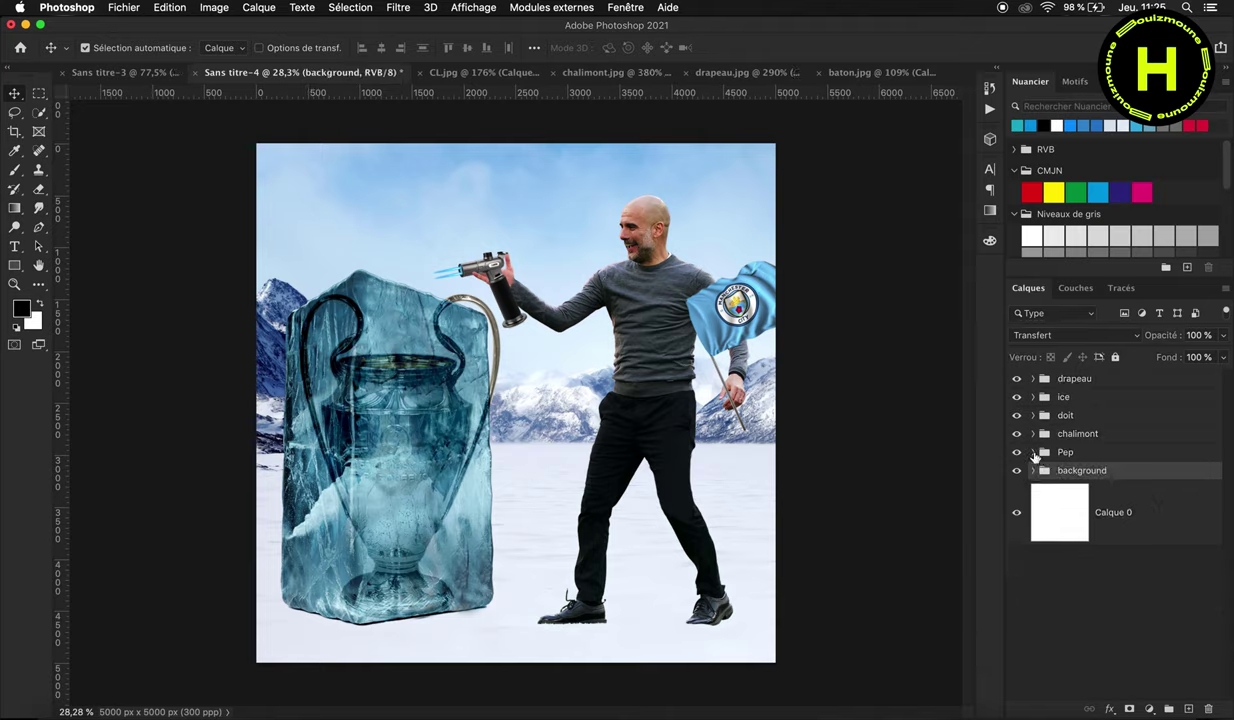
pyautogui.click(1016, 379)
# Step: Check the chalimont torch by toggling its visibility, then expand the Pep group
pyautogui.click(1016, 434)
pyautogui.click(1016, 434)
pyautogui.click(1033, 452)
pyautogui.click(1165, 500)
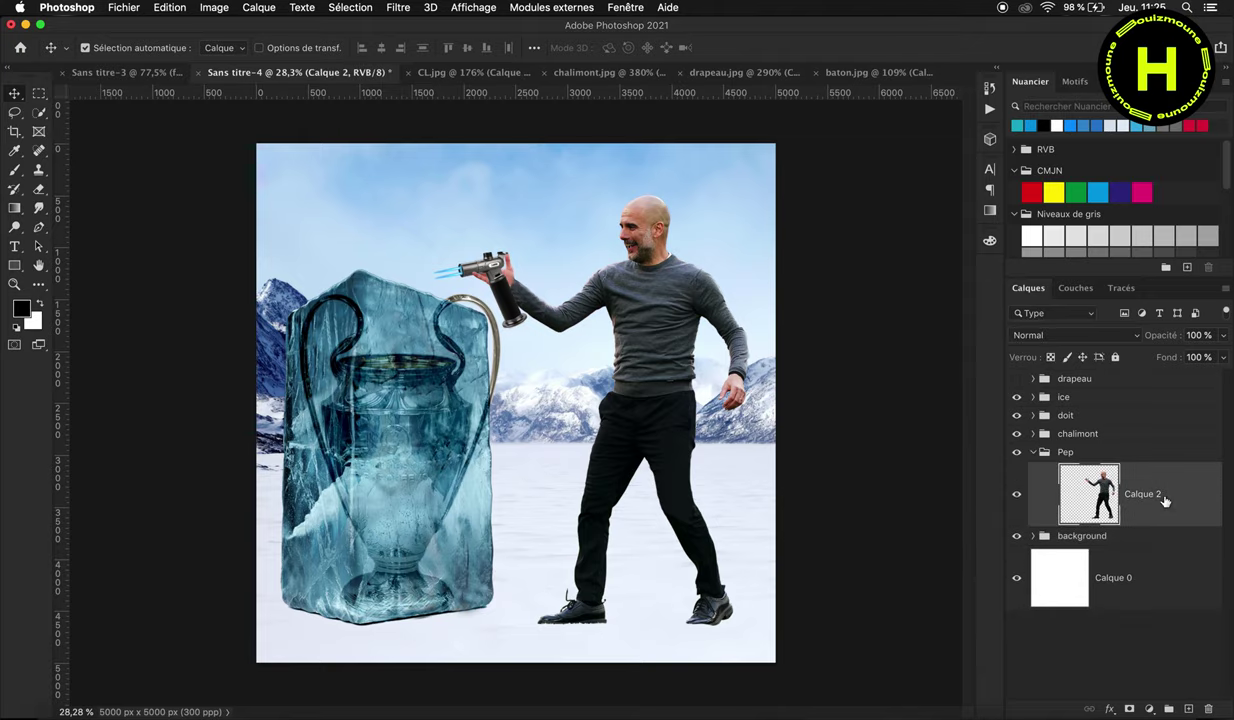
pyautogui.click(1163, 537)
# Step: Paint a soft black shadow under the right shoe on a new layer and squash it flat
pyautogui.click(1188, 709)
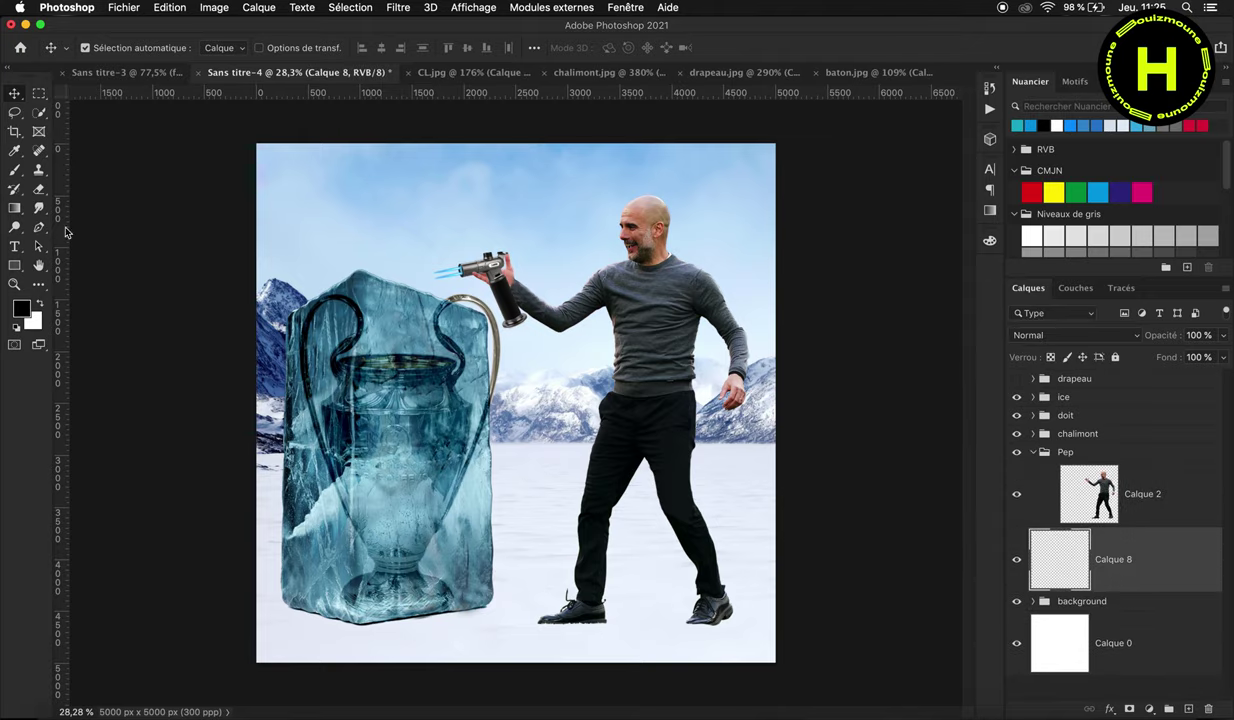
pyautogui.click(16, 169)
pyautogui.scroll(3, 600, 525)
pyautogui.scroll(3, 600, 525)
pyautogui.moveTo(592, 545)
pyautogui.mouseDown()
pyautogui.moveTo(660, 520)
pyautogui.moveTo(570, 555)
pyautogui.moveTo(679, 490)
pyautogui.mouseUp()
pyautogui.hotkey('ctrl', 't')
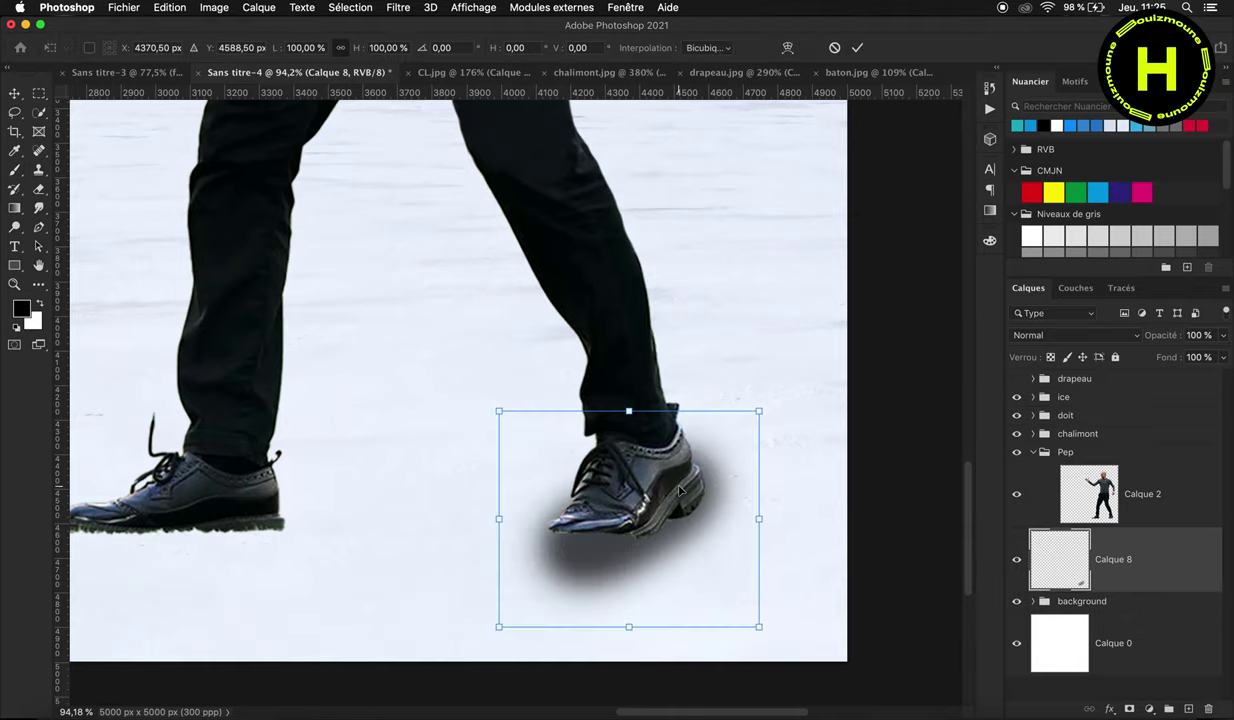
pyautogui.moveTo(629, 410); pyautogui.dragTo(679, 515)
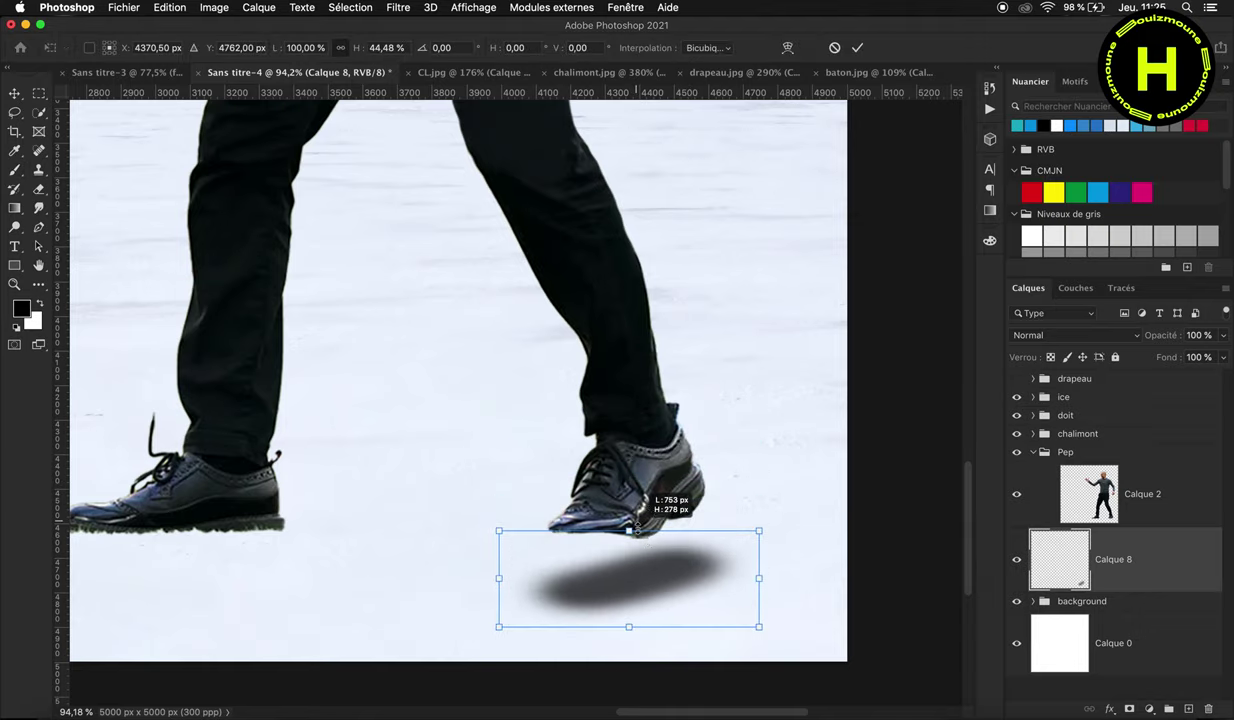
pyautogui.press('Return')
# Step: Paint a flattened soft shadow under the left shoe on another new layer
pyautogui.hscroll(-5, 500, 380)
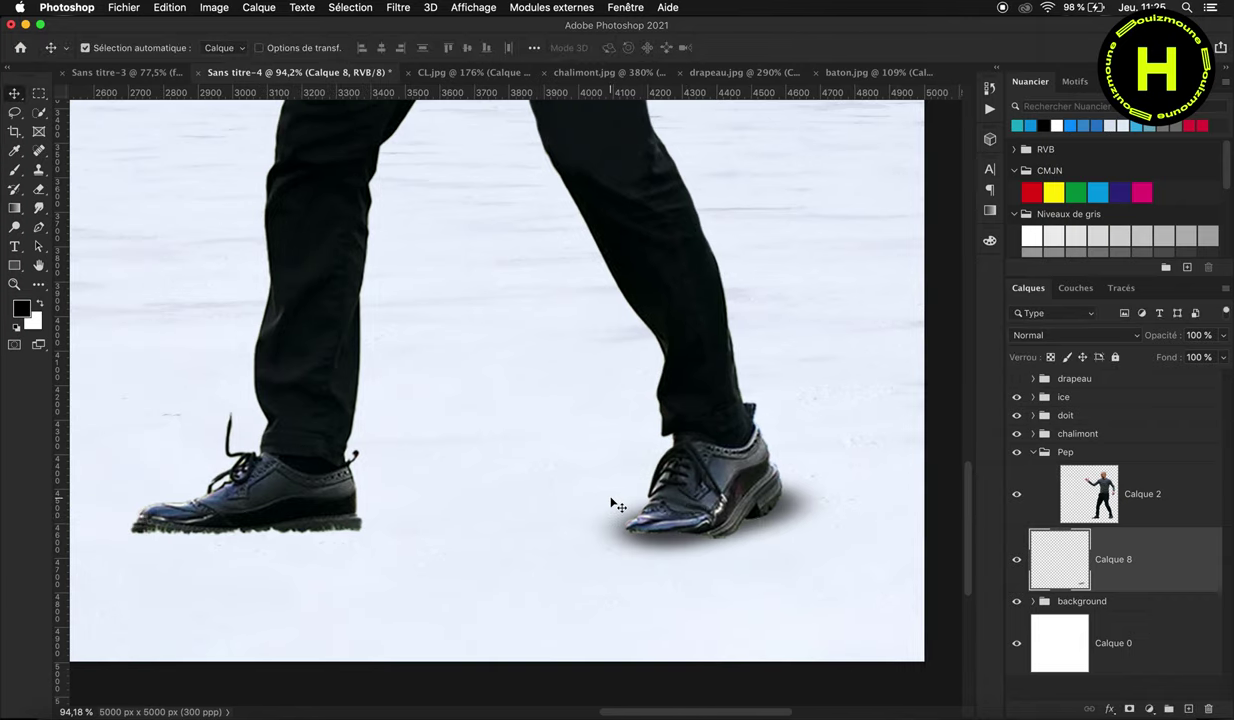
pyautogui.click(1188, 708)
pyautogui.click(18, 172)
pyautogui.moveTo(303, 543)
pyautogui.mouseDown()
pyautogui.moveTo(408, 543)
pyautogui.moveTo(284, 538)
pyautogui.moveTo(460, 540)
pyautogui.mouseUp()
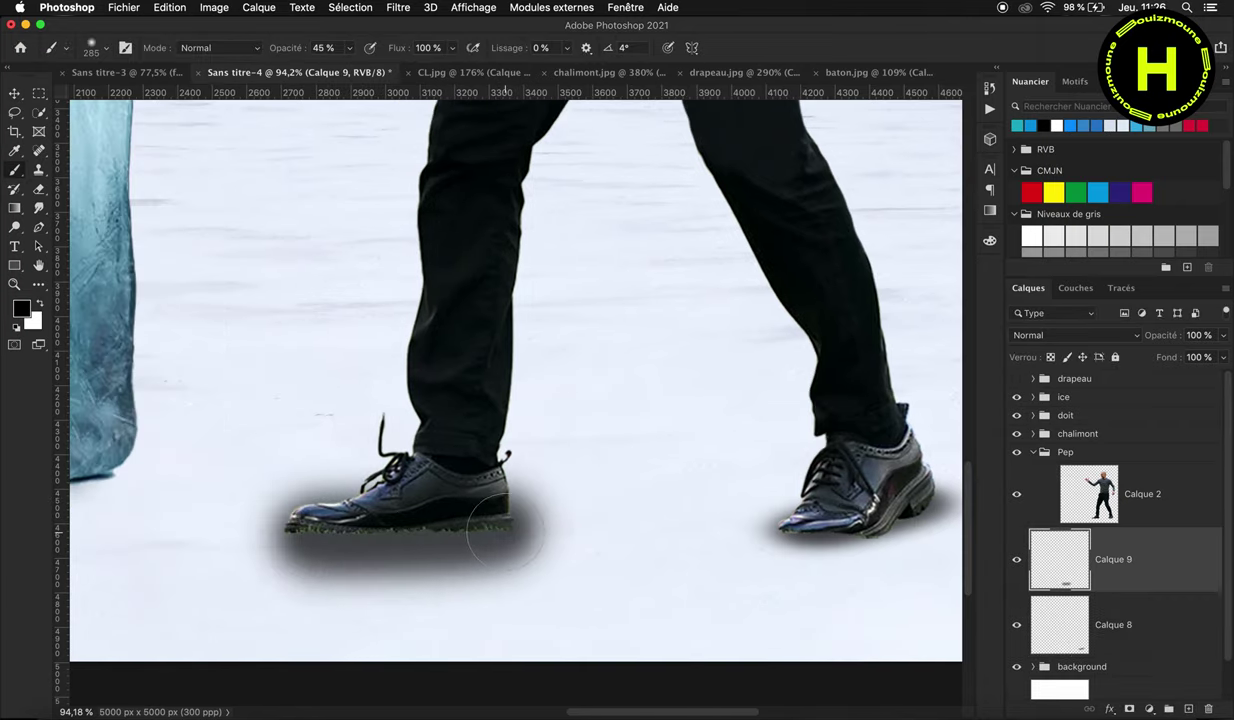
pyautogui.hotkey('ctrl', 't')
pyautogui.moveTo(406, 447); pyautogui.dragTo(406, 505)
pyautogui.moveTo(436, 545)
pyautogui.mouseDown()
pyautogui.moveTo(436, 600)
pyautogui.moveTo(435, 516)
pyautogui.mouseUp()
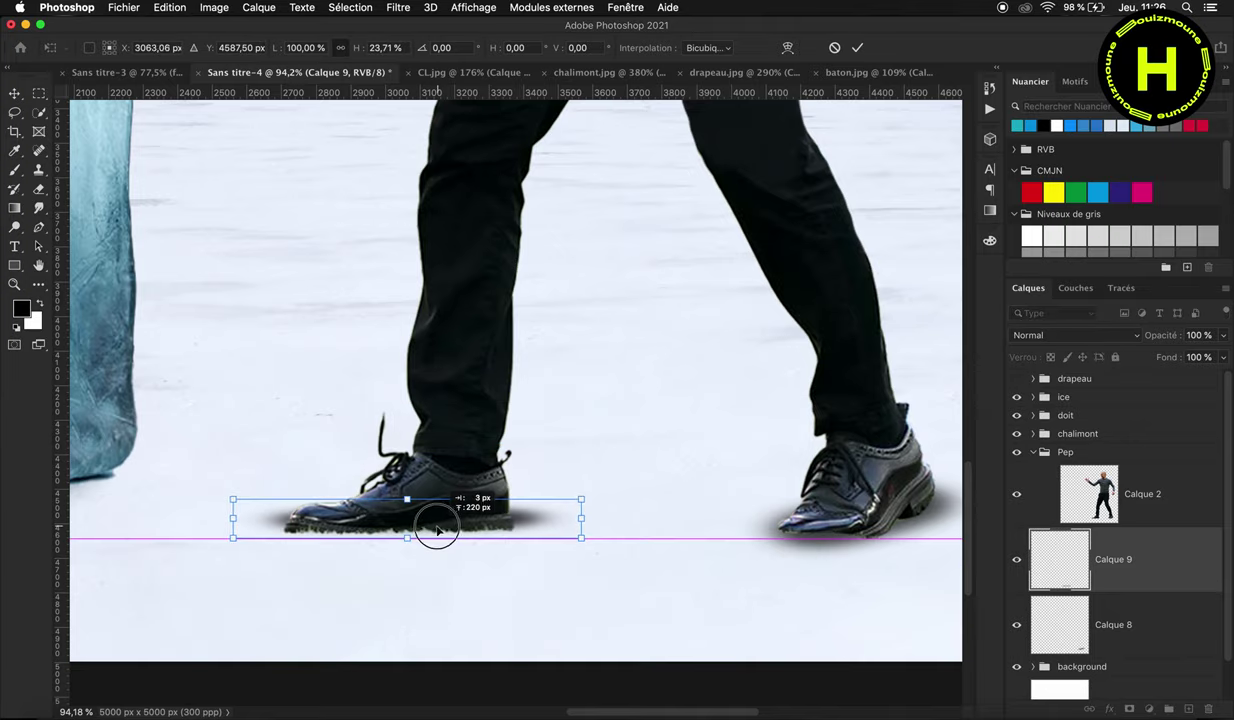
pyautogui.moveTo(580, 541); pyautogui.dragTo(556, 545)
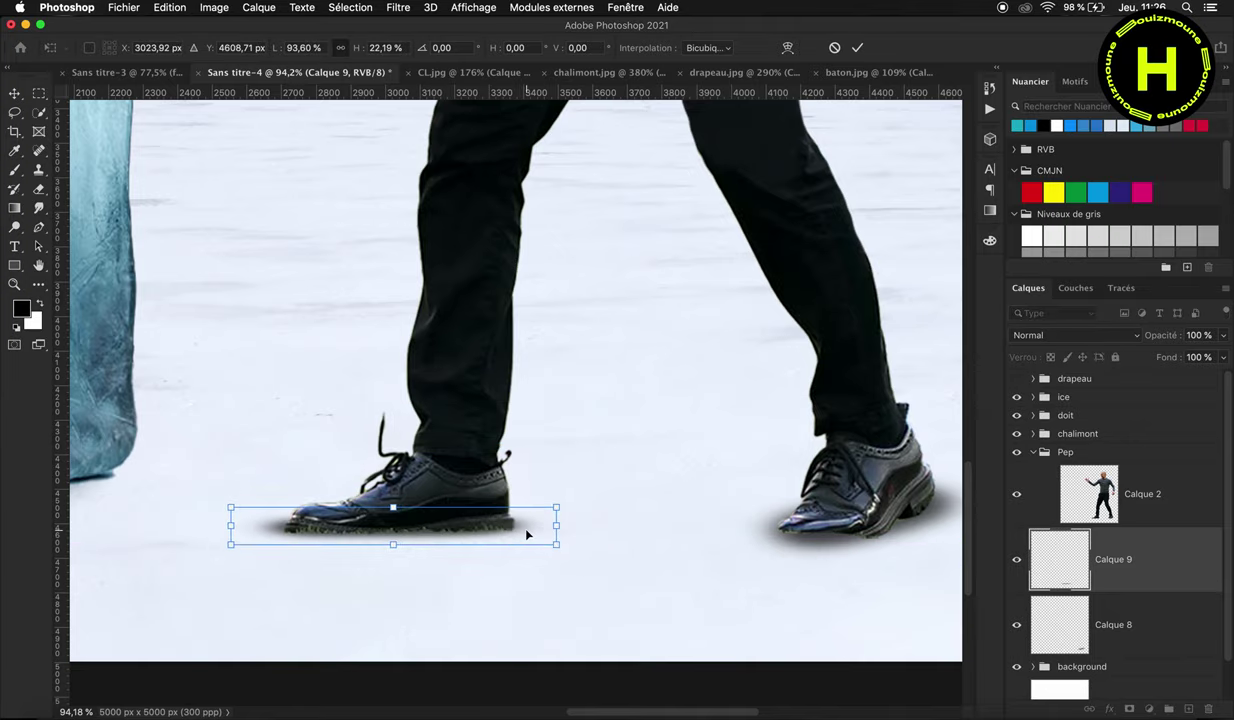
pyautogui.press('Return')
# Step: Soften Calque 8's shadow edge with sampled snow colour at 160 px, then add a layer above the man
pyautogui.hscroll(3, 595, 567)
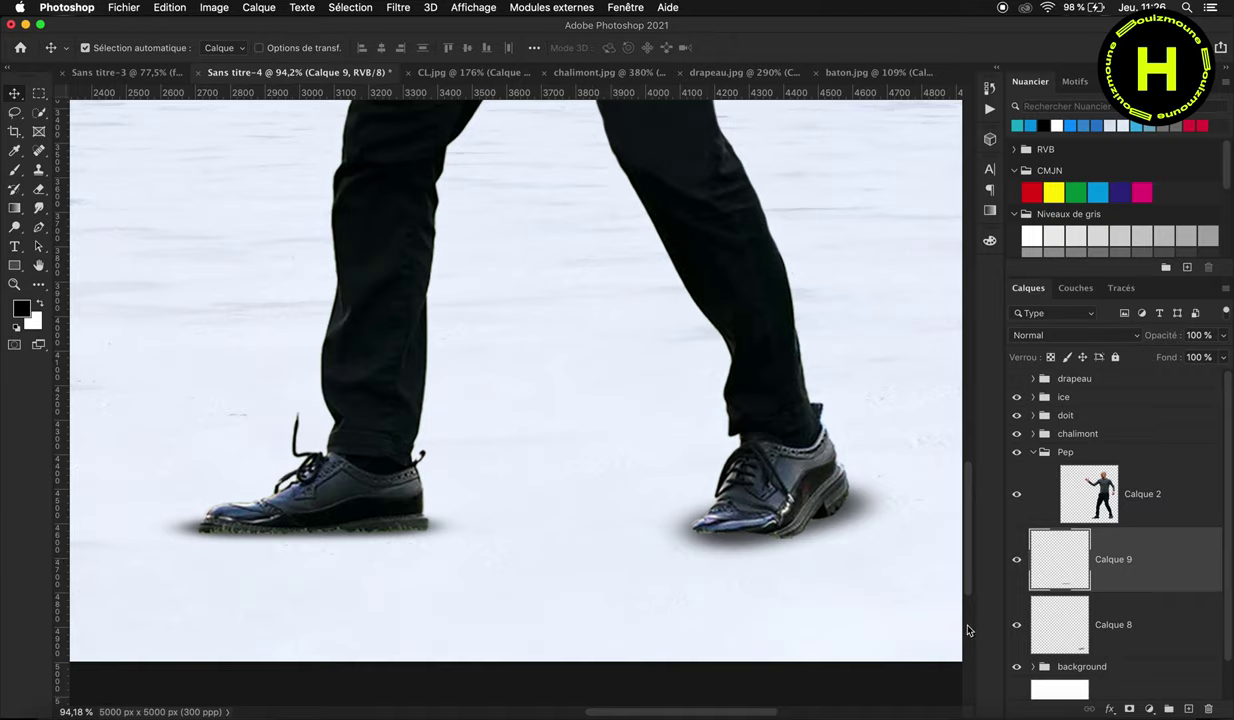
pyautogui.click(1178, 647)
pyautogui.press('i')
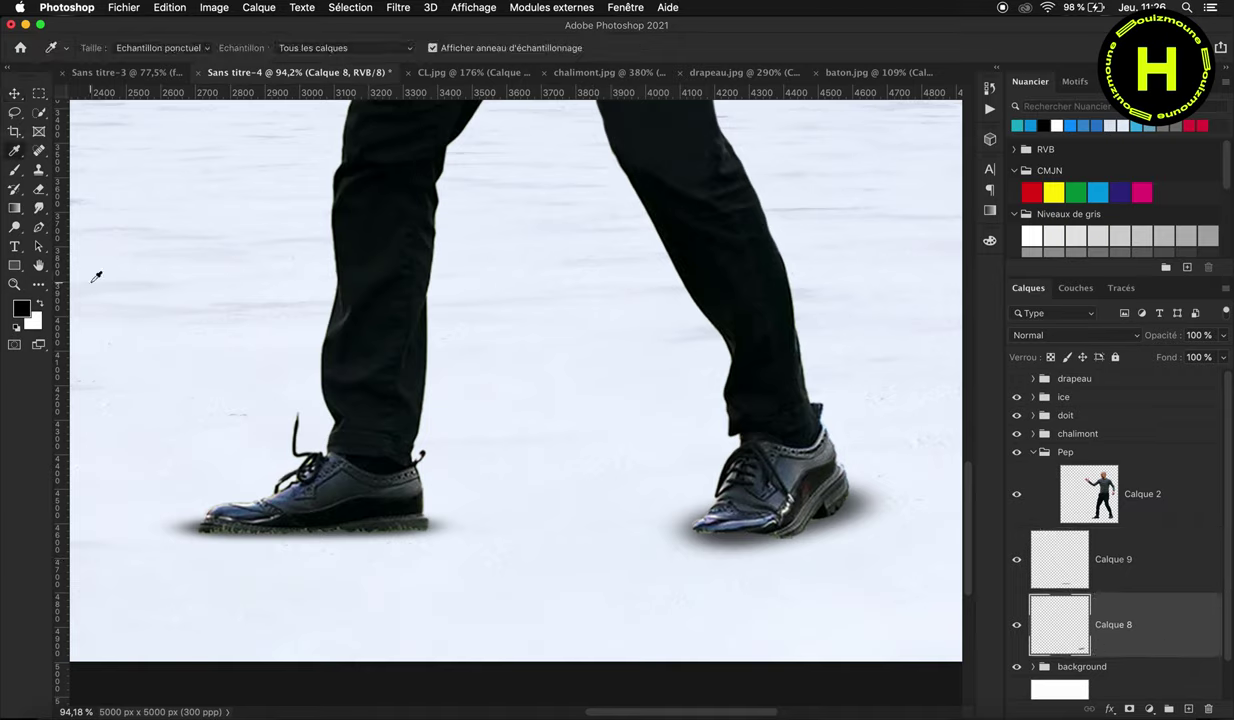
pyautogui.click(270, 581)
pyautogui.press('b')
pyautogui.rightClick(368, 600)
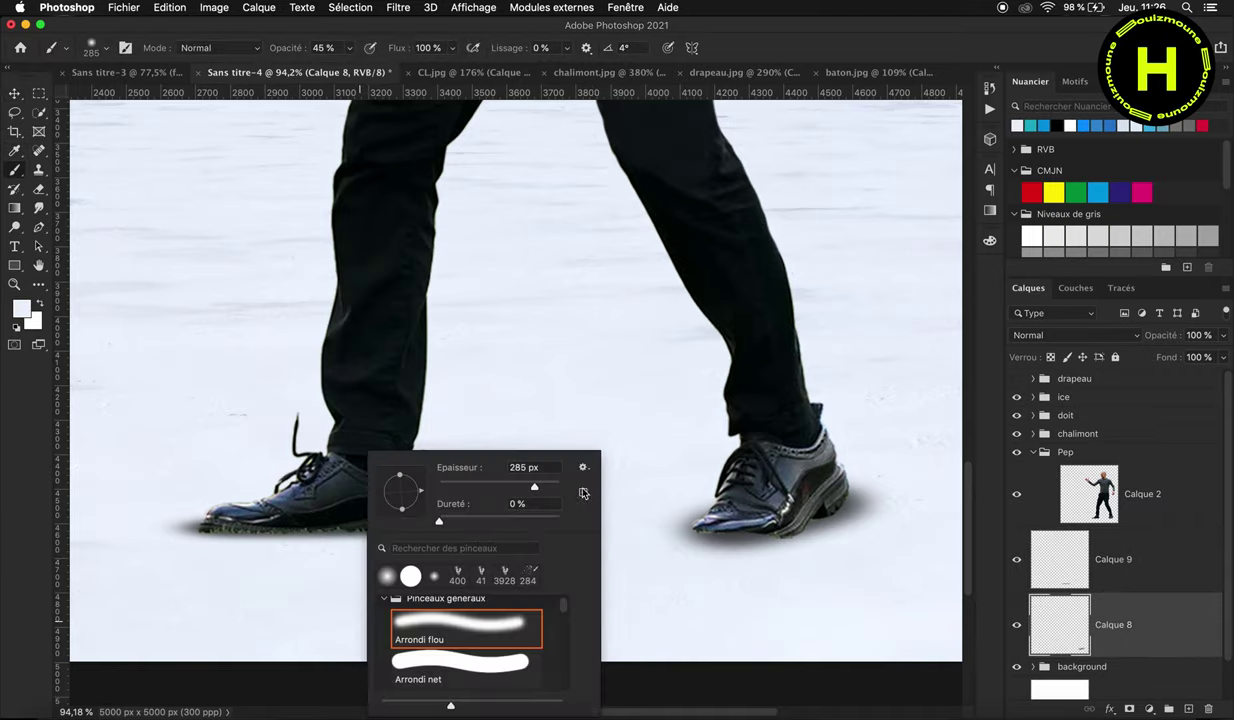
pyautogui.write('100')
pyautogui.press('Return')
pyautogui.rightClick(226, 544)
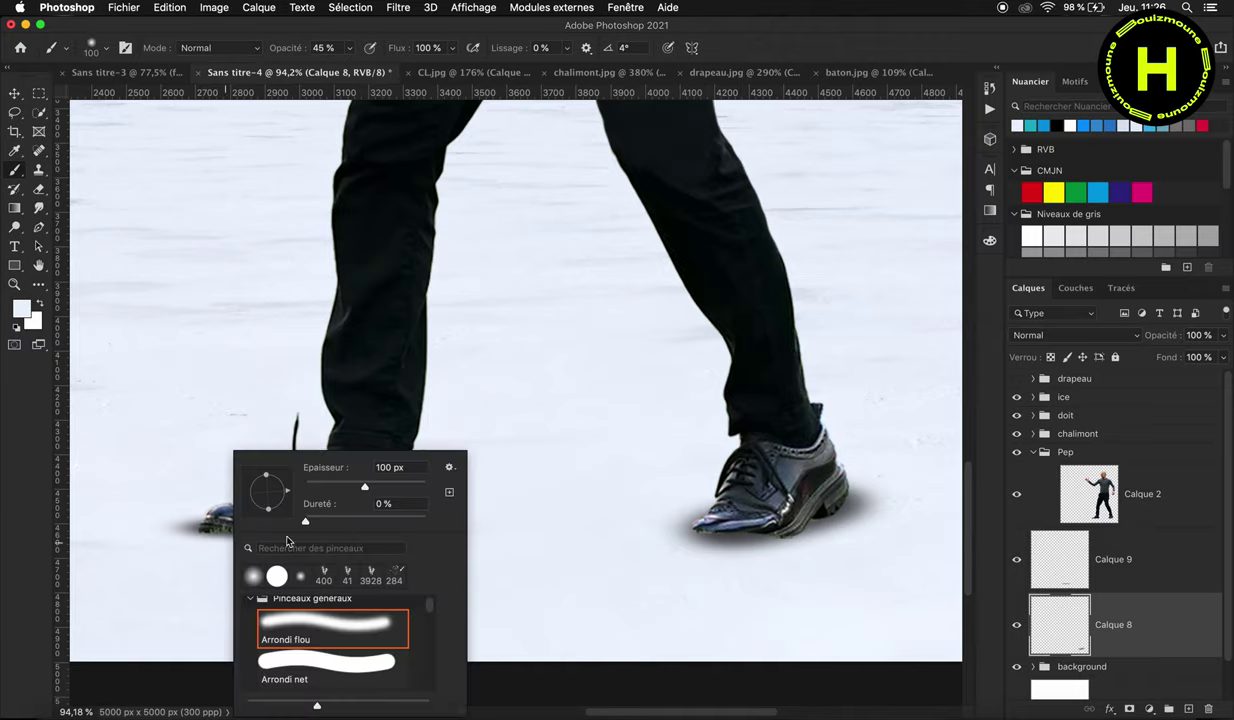
pyautogui.write('0')
pyautogui.press('Return')
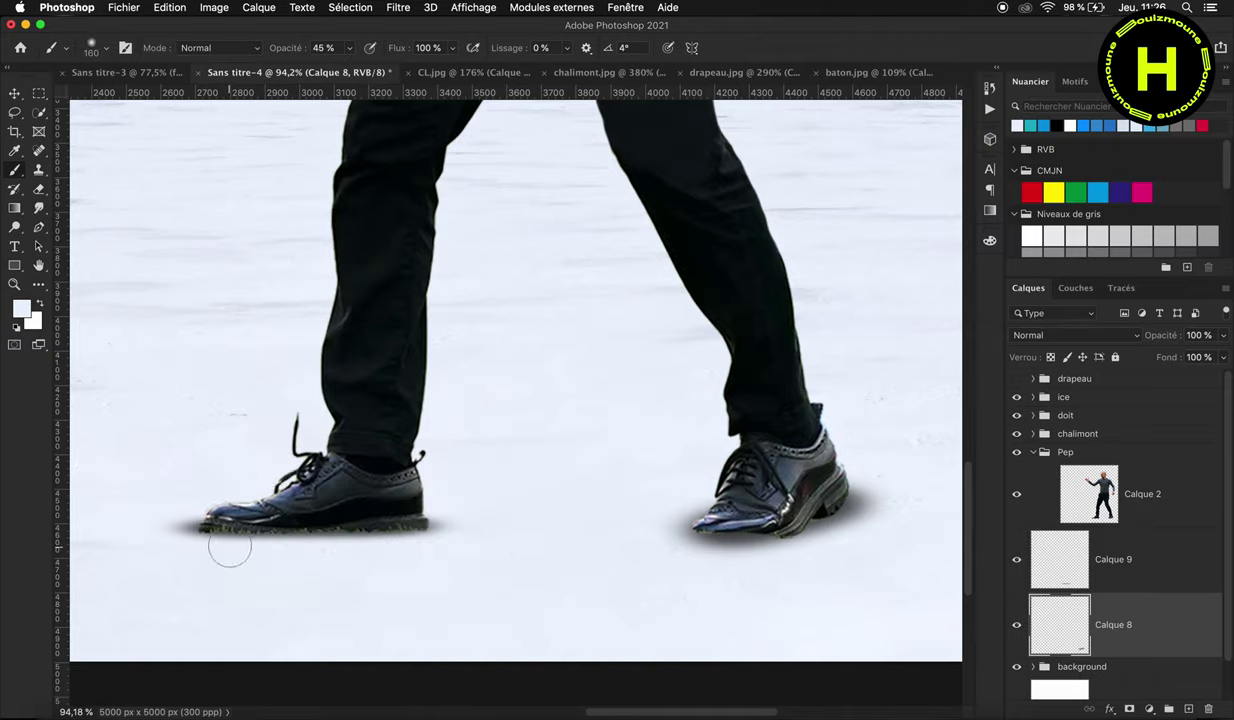
pyautogui.moveTo(300, 507)
pyautogui.mouseDown()
pyautogui.moveTo(242, 540)
pyautogui.moveTo(325, 545)
pyautogui.mouseUp()
pyautogui.moveTo(1188, 491); pyautogui.dragTo(1049, 594)
pyautogui.click(1188, 708)
# Step: Clip the new layer to the man and set a 198 px soft brush
pyautogui.rightClick(1180, 494)
pyautogui.click(960, 346)
pyautogui.hscroll(5, 806, 393)
pyautogui.scroll(2, 806, 393)
pyautogui.rightClick(681, 402)
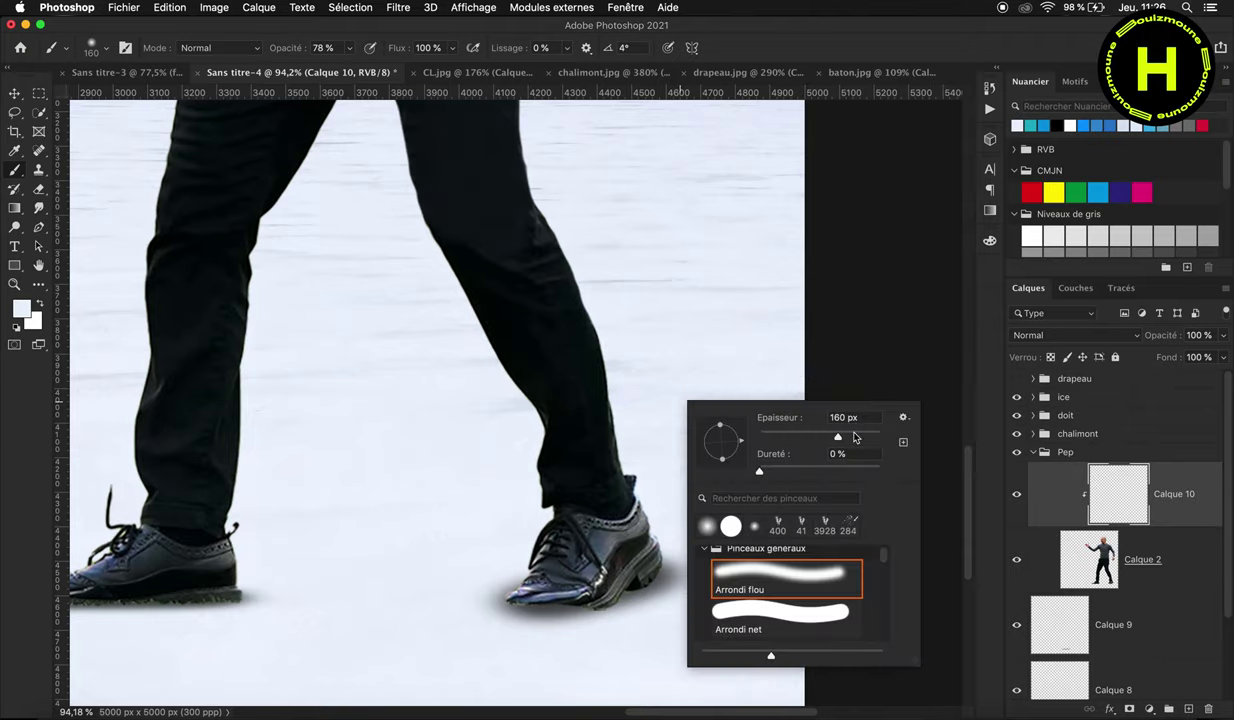
pyautogui.press('Return')
# Step: Paint white haze along the arm, the left torso edge and the right leg edge
pyautogui.scroll(10, 653, 365)
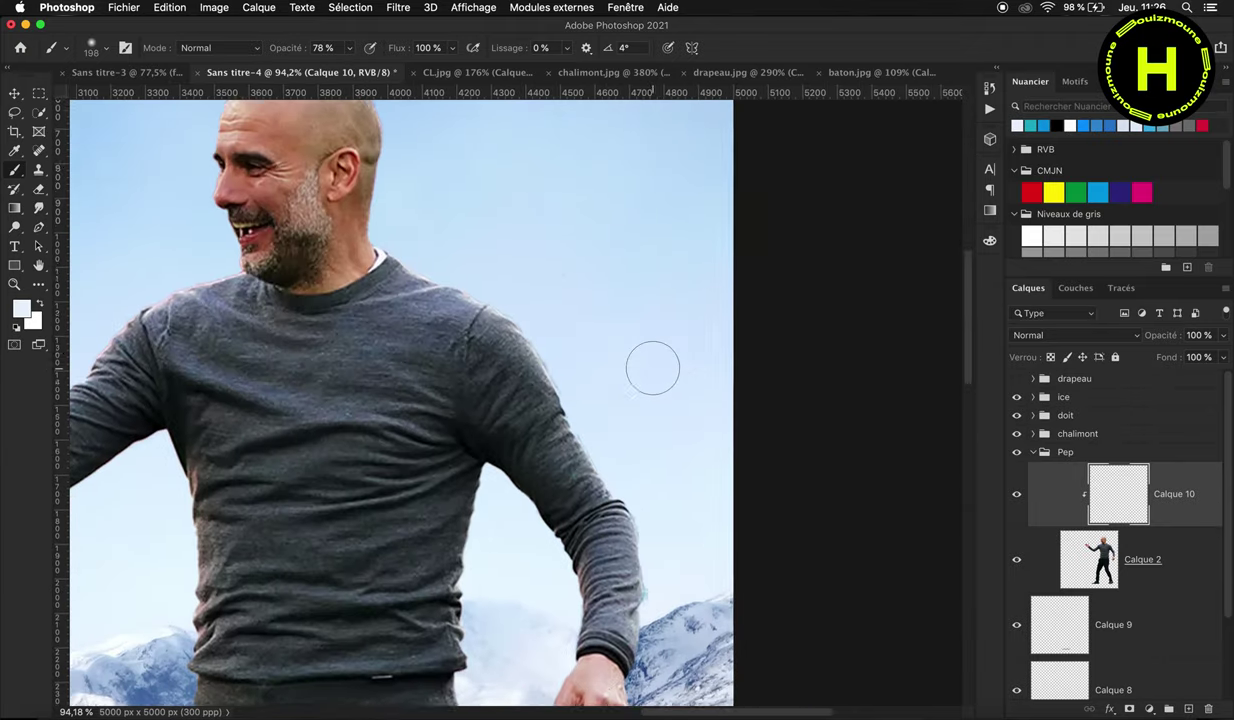
pyautogui.scroll(2, 490, 238)
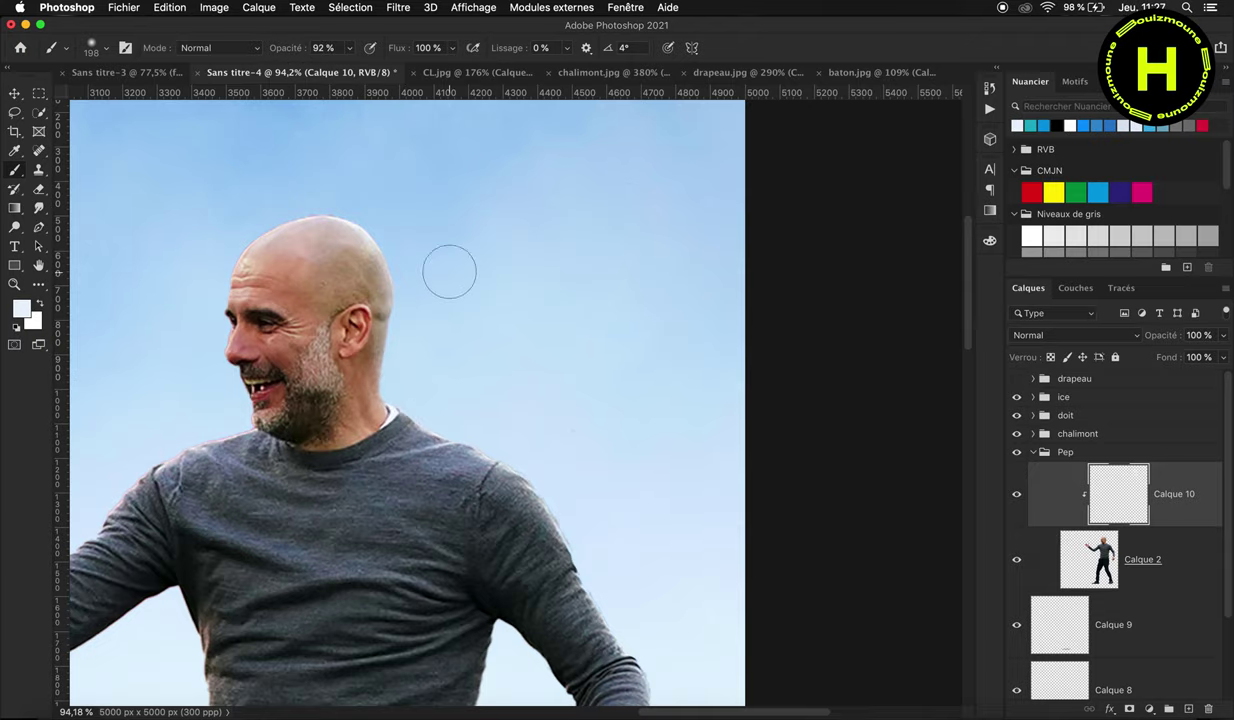
pyautogui.scroll(-3, 573, 495)
pyautogui.hscroll(3, 573, 495)
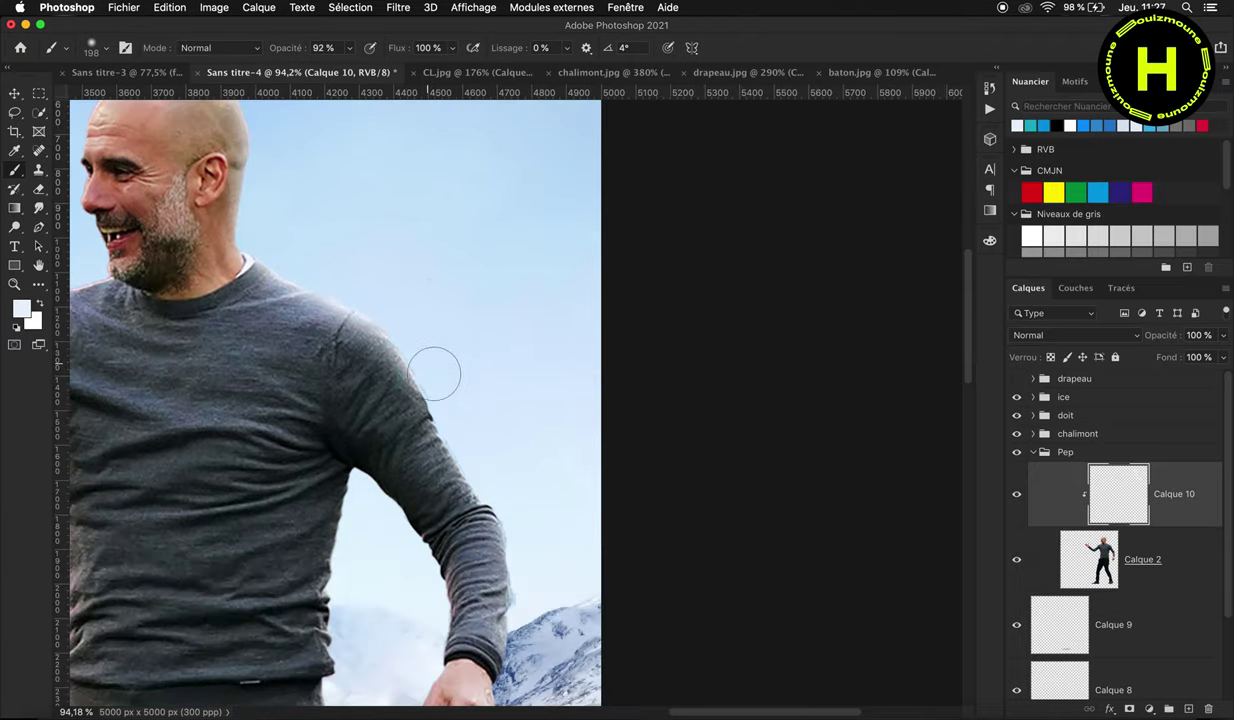
pyautogui.scroll(-3, 434, 374)
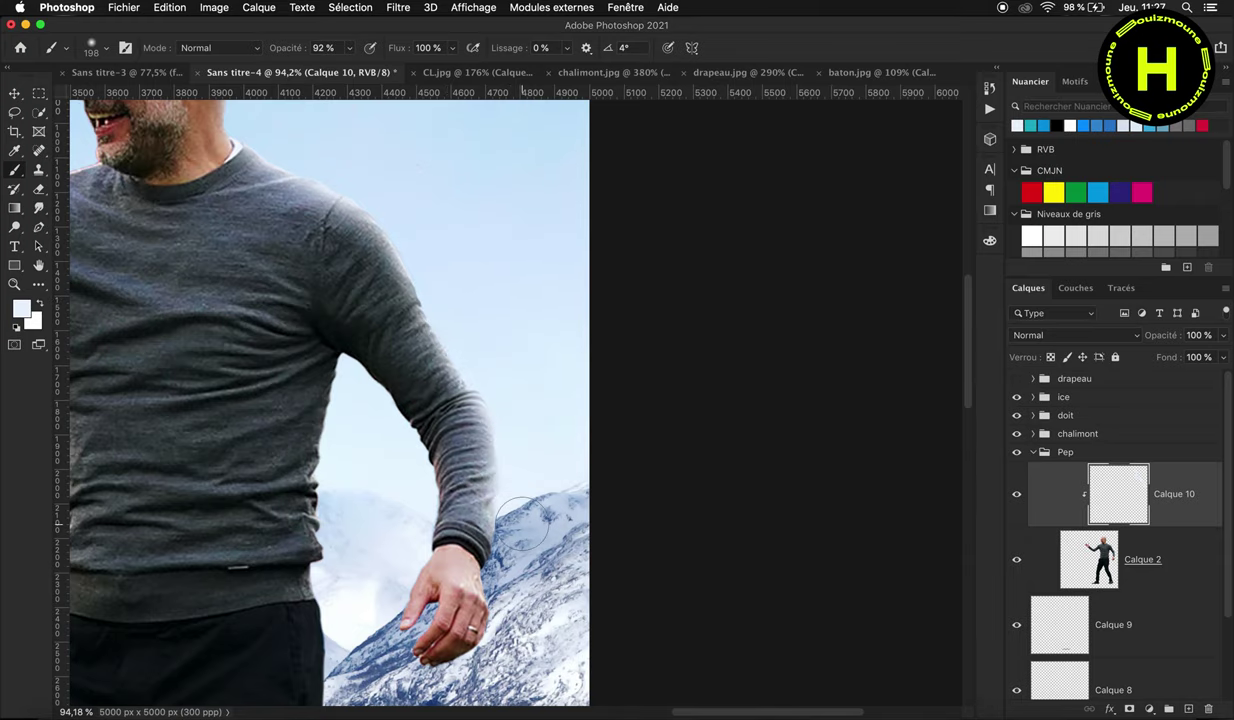
pyautogui.scroll(-2, 505, 500)
pyautogui.scroll(-2, 505, 420)
pyautogui.moveTo(345, 232); pyautogui.dragTo(400, 400)
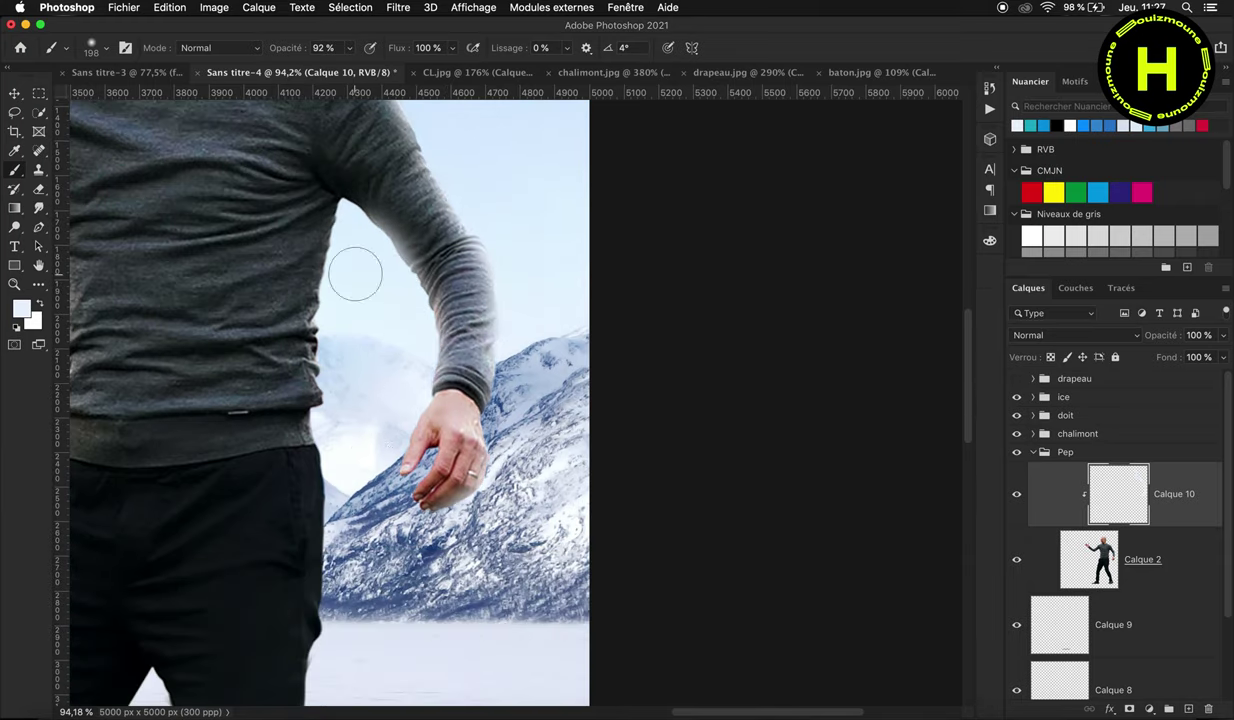
pyautogui.moveTo(355, 273)
pyautogui.mouseDown()
pyautogui.moveTo(344, 229)
pyautogui.moveTo(343, 426)
pyautogui.mouseUp()
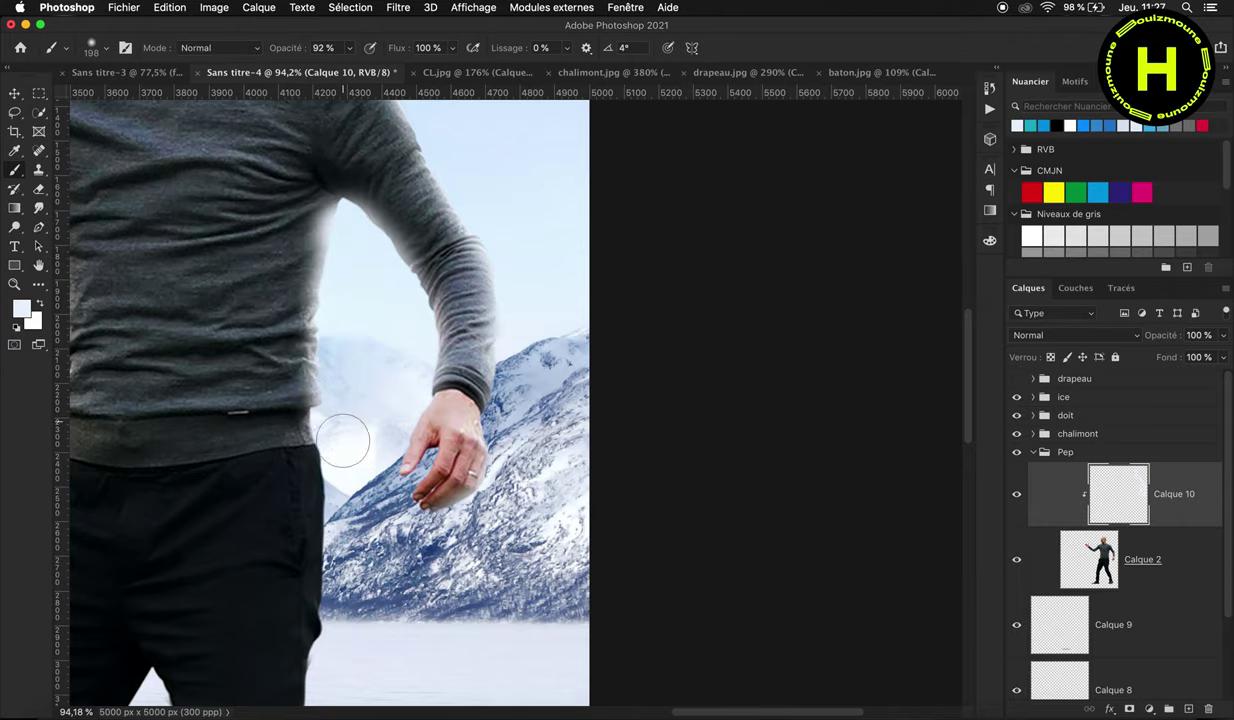
pyautogui.scroll(-5, 330, 300)
pyautogui.hscroll(1, 330, 400)
pyautogui.moveTo(286, 167)
pyautogui.mouseDown()
pyautogui.moveTo(286, 284)
pyautogui.moveTo(413, 647)
pyautogui.moveTo(431, 661)
pyautogui.mouseUp()
# Step: Paint white haze along the face, the shoulder and the underside of the arm
pyautogui.hscroll(-3, 431, 661)
pyautogui.scroll(-1, 431, 661)
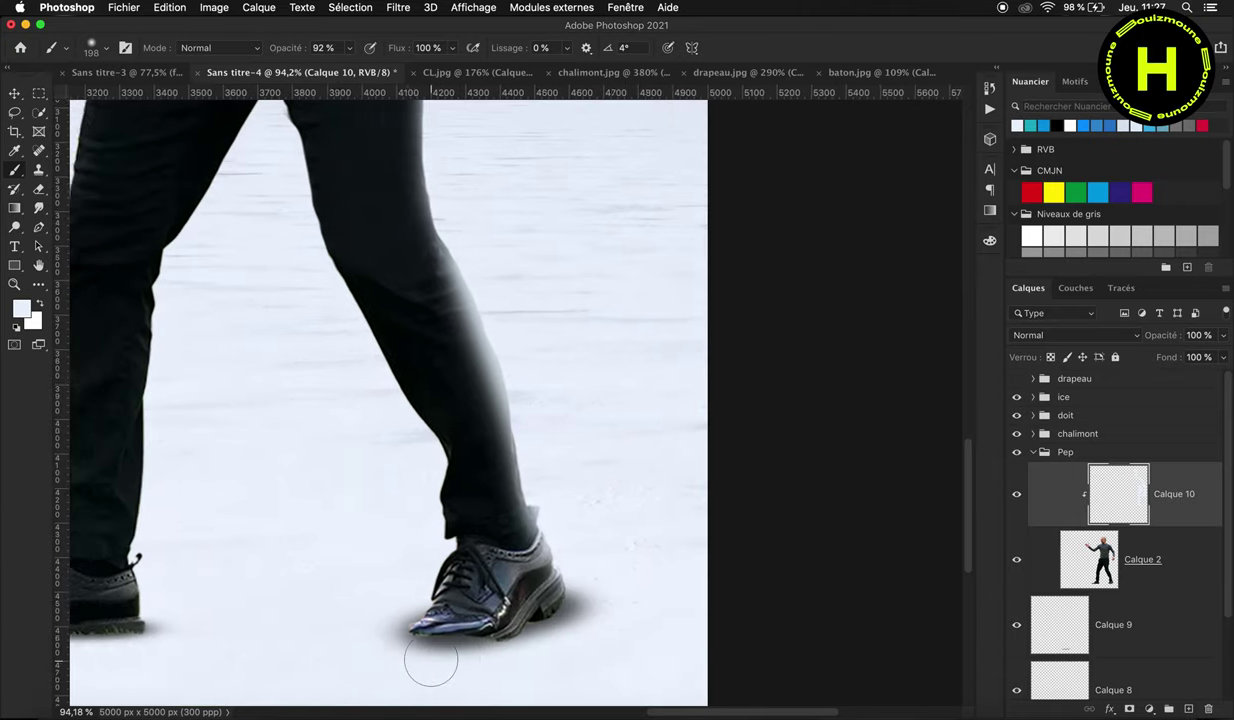
pyautogui.hscroll(-5, 431, 661)
pyautogui.scroll(3, 431, 661)
pyautogui.scroll(10, 431, 661)
pyautogui.scroll(1, 431, 661)
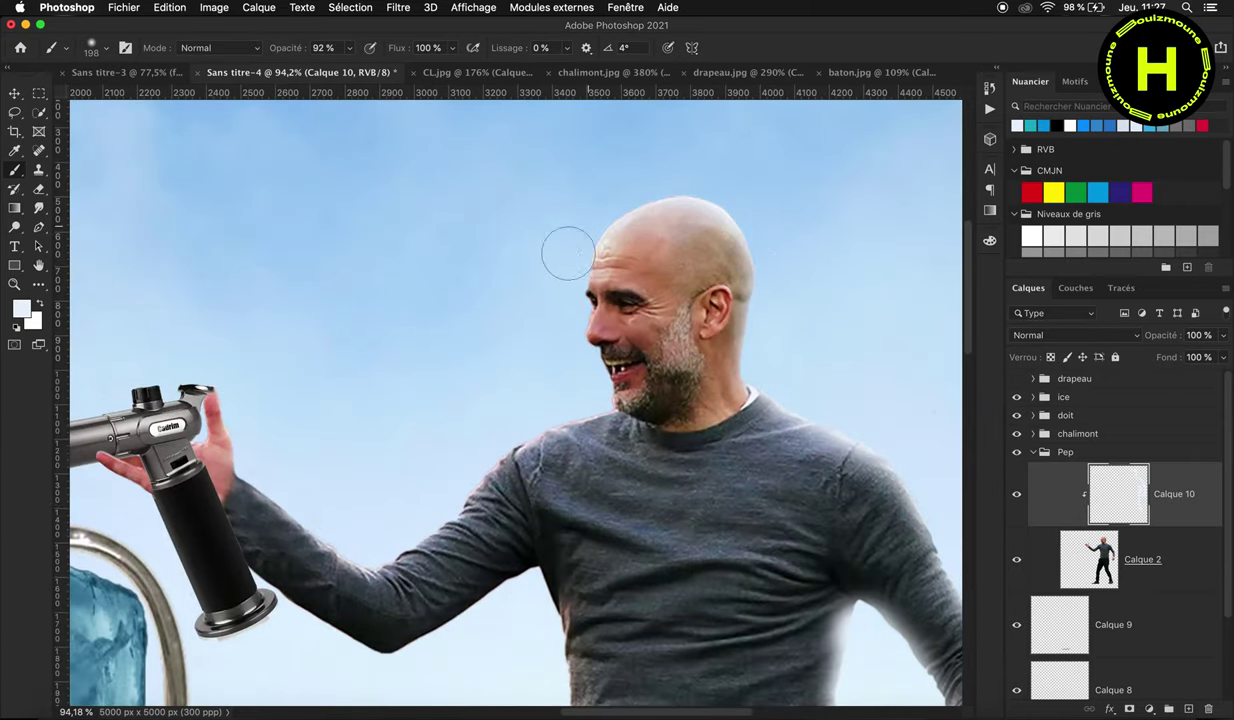
pyautogui.moveTo(615, 186)
pyautogui.mouseDown()
pyautogui.moveTo(554, 297)
pyautogui.moveTo(578, 394)
pyautogui.moveTo(496, 443)
pyautogui.moveTo(399, 532)
pyautogui.moveTo(344, 530)
pyautogui.moveTo(267, 474)
pyautogui.moveTo(233, 374)
pyautogui.mouseUp()
pyautogui.scroll(-5, 233, 374)
pyautogui.hscroll(2, 233, 374)
pyautogui.moveTo(363, 531)
pyautogui.mouseDown()
pyautogui.moveTo(388, 463)
pyautogui.moveTo(483, 412)
pyautogui.moveTo(485, 590)
pyautogui.mouseUp()
# Step: Paint white haze down the trouser edges to the shoe
pyautogui.scroll(-3, 480, 505)
pyautogui.moveTo(475, 420); pyautogui.dragTo(480, 560)
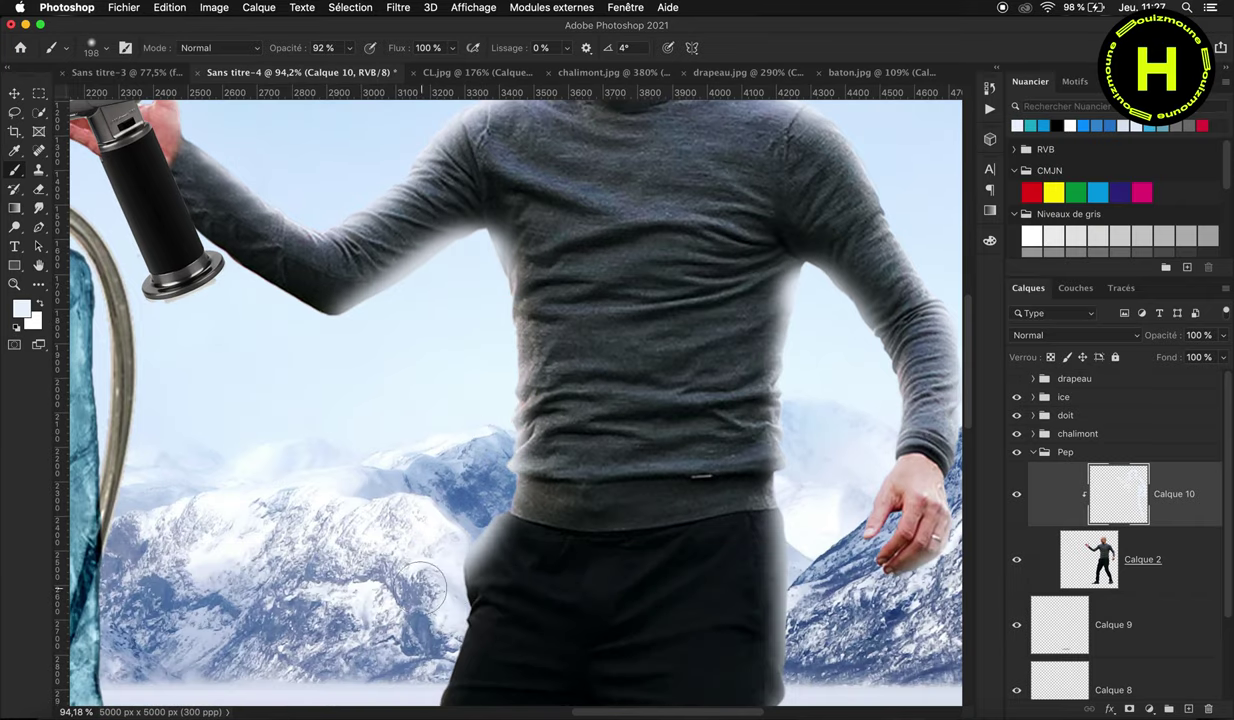
pyautogui.scroll(-5, 405, 565)
pyautogui.moveTo(455, 290); pyautogui.dragTo(390, 475)
pyautogui.scroll(-3, 399, 487)
pyautogui.moveTo(413, 303); pyautogui.dragTo(386, 512)
pyautogui.scroll(-5, 386, 512)
pyautogui.moveTo(381, 305)
pyautogui.mouseDown()
pyautogui.moveTo(372, 510)
pyautogui.moveTo(339, 565)
pyautogui.mouseUp()
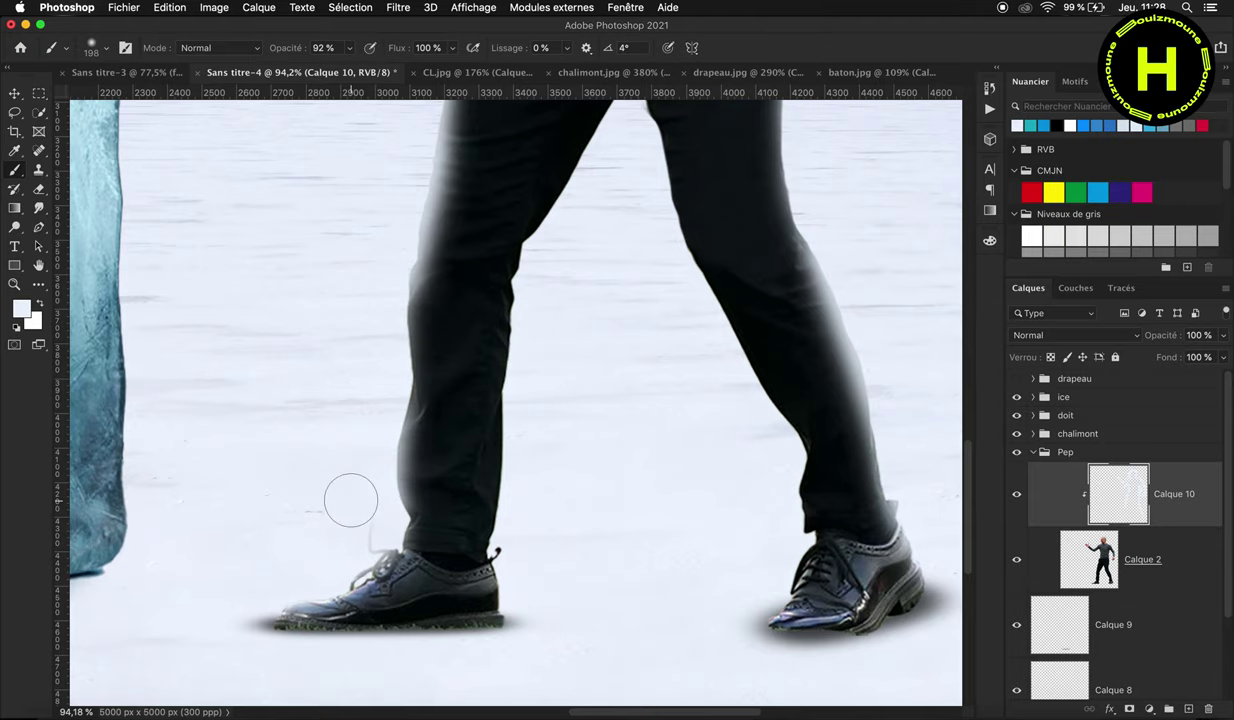
# Step: Lower Calque 10's opacity to 74%
pyautogui.hotkey('ctrl', '0')
pyautogui.press('v')
pyautogui.scroll(2, 870, 358)
pyautogui.moveTo(1168, 338); pyautogui.dragTo(1155, 340)
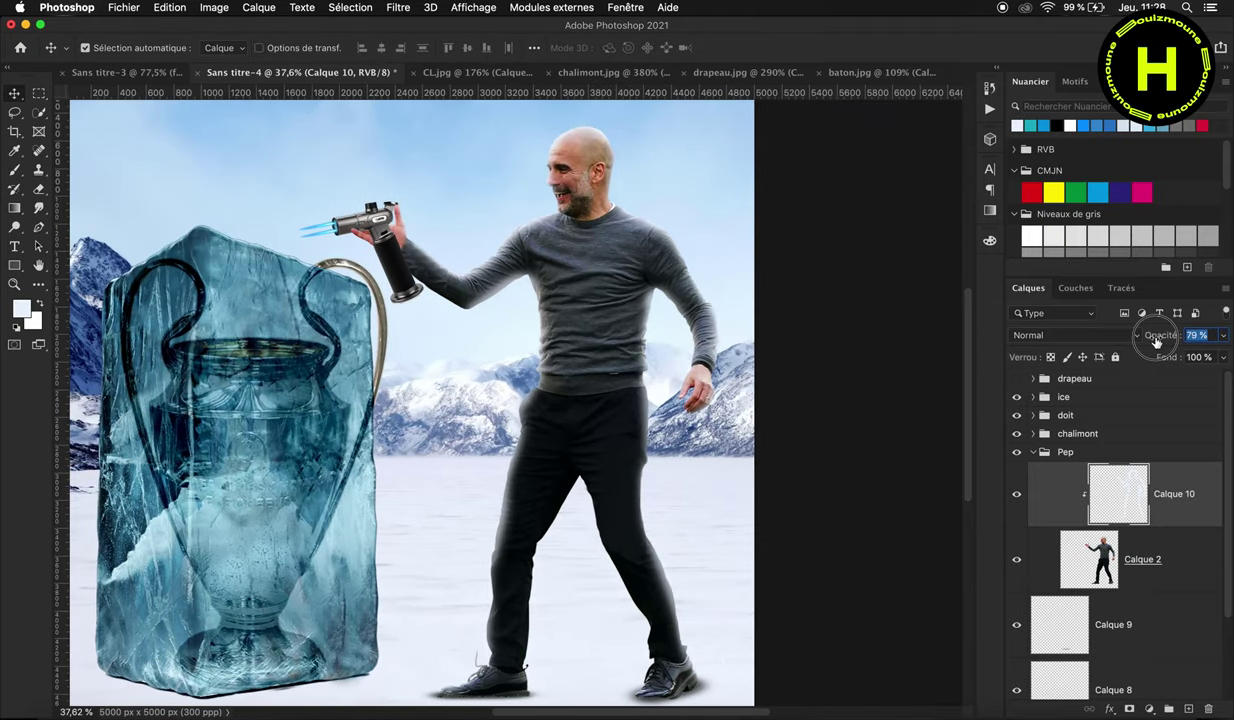
# Step: Set up the Eraser at 190 px, lowering its opacity from 51% to about 22%
pyautogui.click(38, 188)
pyautogui.rightClick(568, 417)
pyautogui.write('190')
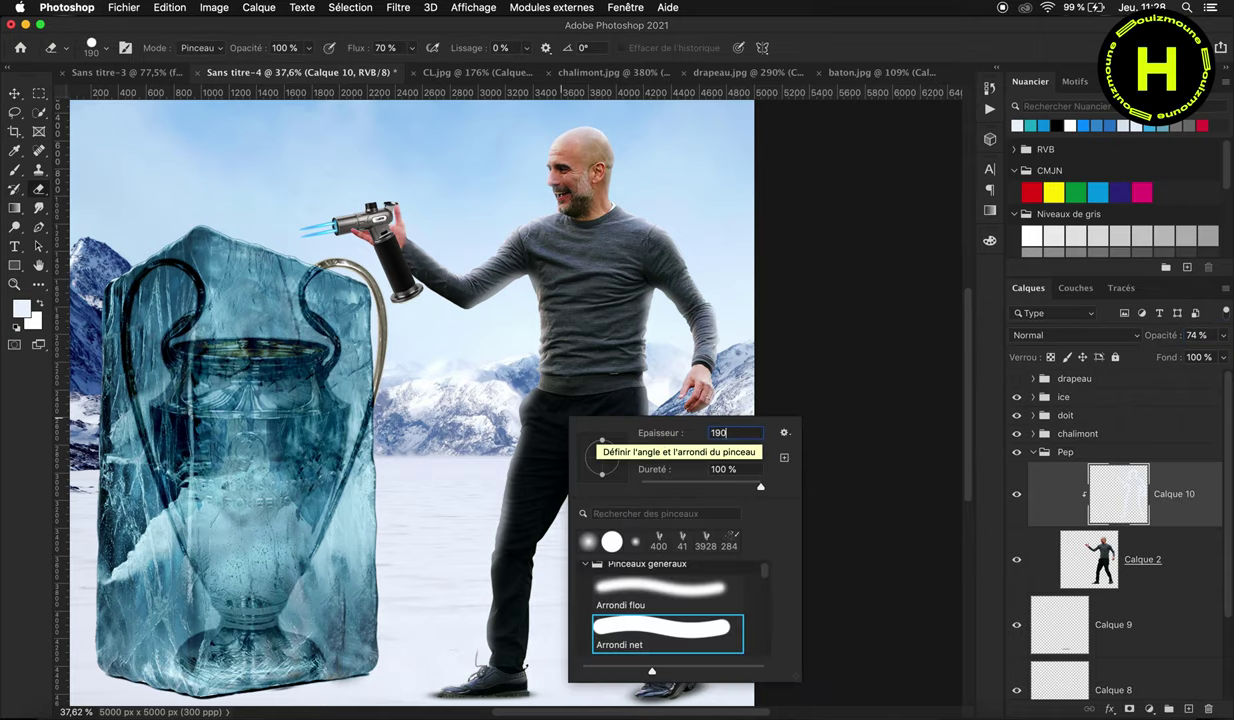
pyautogui.press('Return')
pyautogui.moveTo(258, 52); pyautogui.dragTo(209, 52)
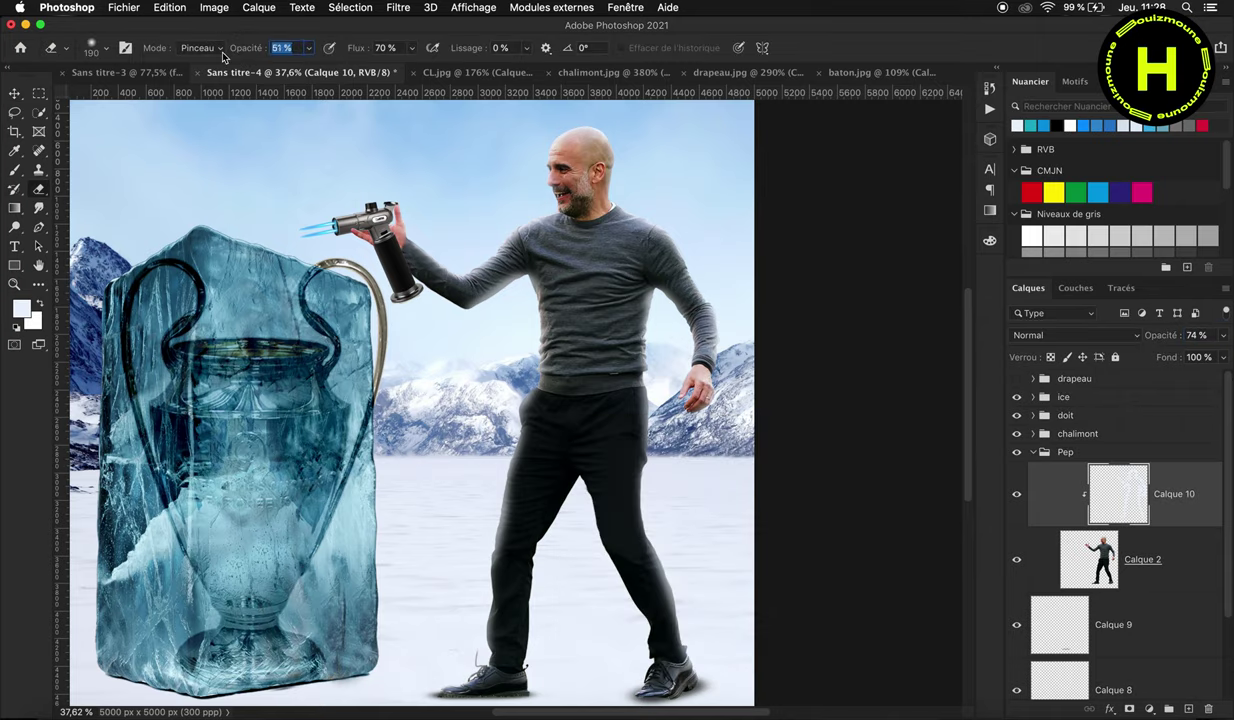
pyautogui.scroll(3, 700, 385)
pyautogui.scroll(2, 700, 385)
pyautogui.scroll(-3, 559, 480)
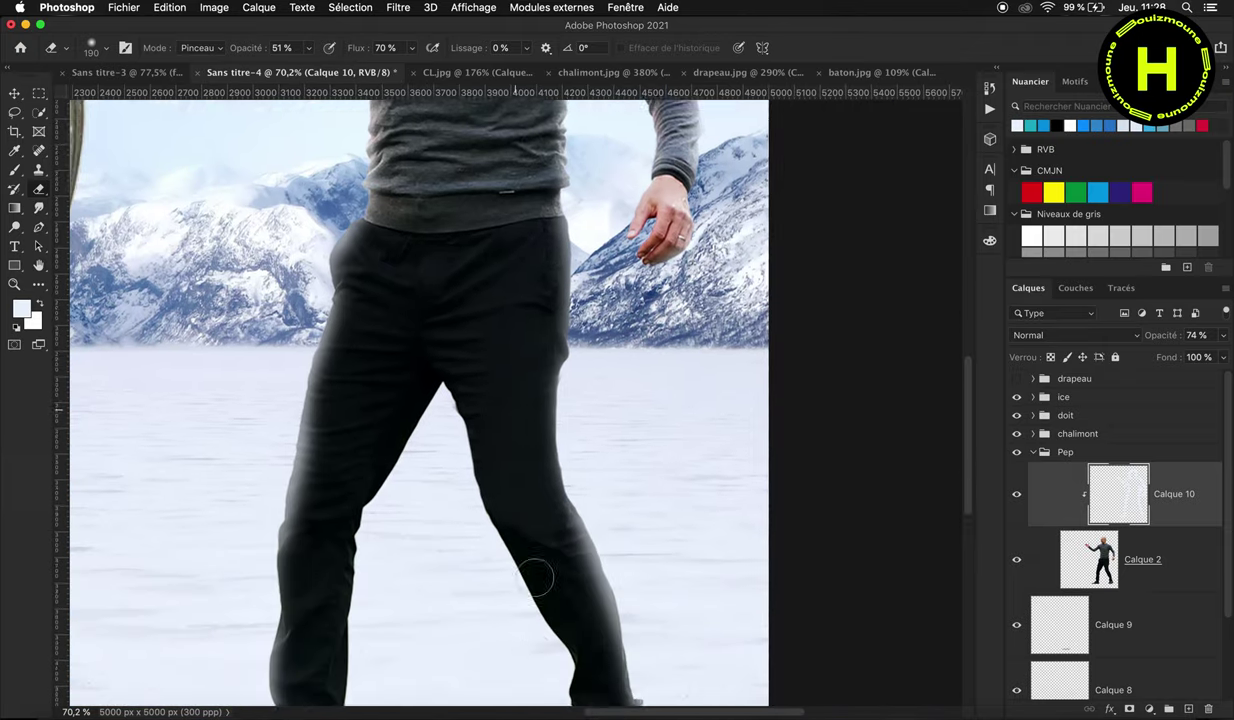
pyautogui.scroll(-2, 543, 578)
pyautogui.moveTo(262, 48); pyautogui.dragTo(240, 52)
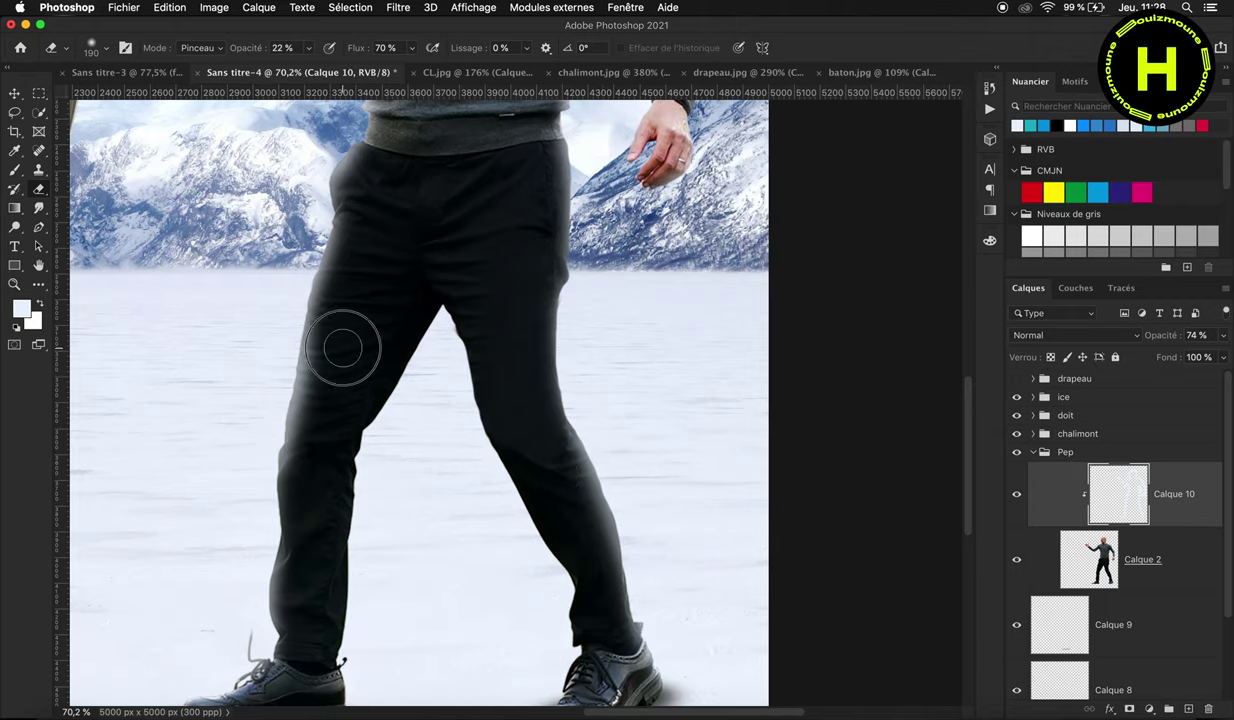
# Step: Erase haze between the torso and arm, then set Calque 10 opacity to 70%
pyautogui.scroll(3, 350, 220)
pyautogui.scroll(5, 275, 295)
pyautogui.scroll(1, 390, 380)
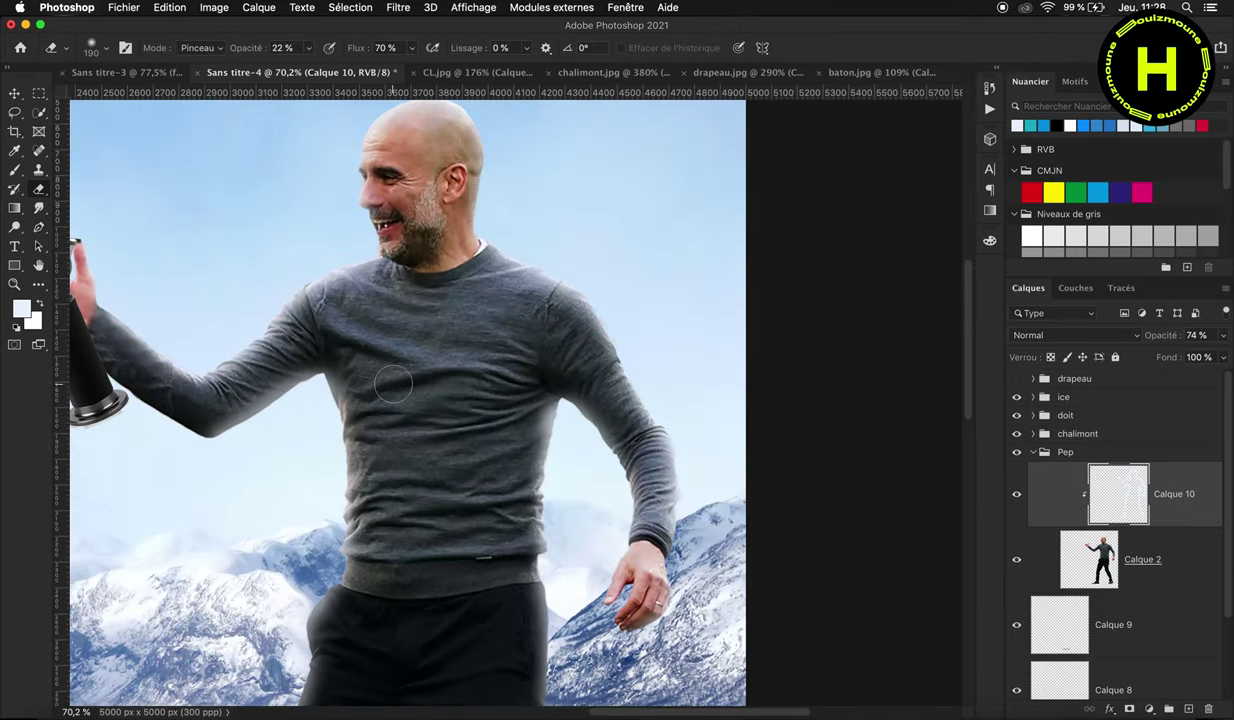
pyautogui.press('b')
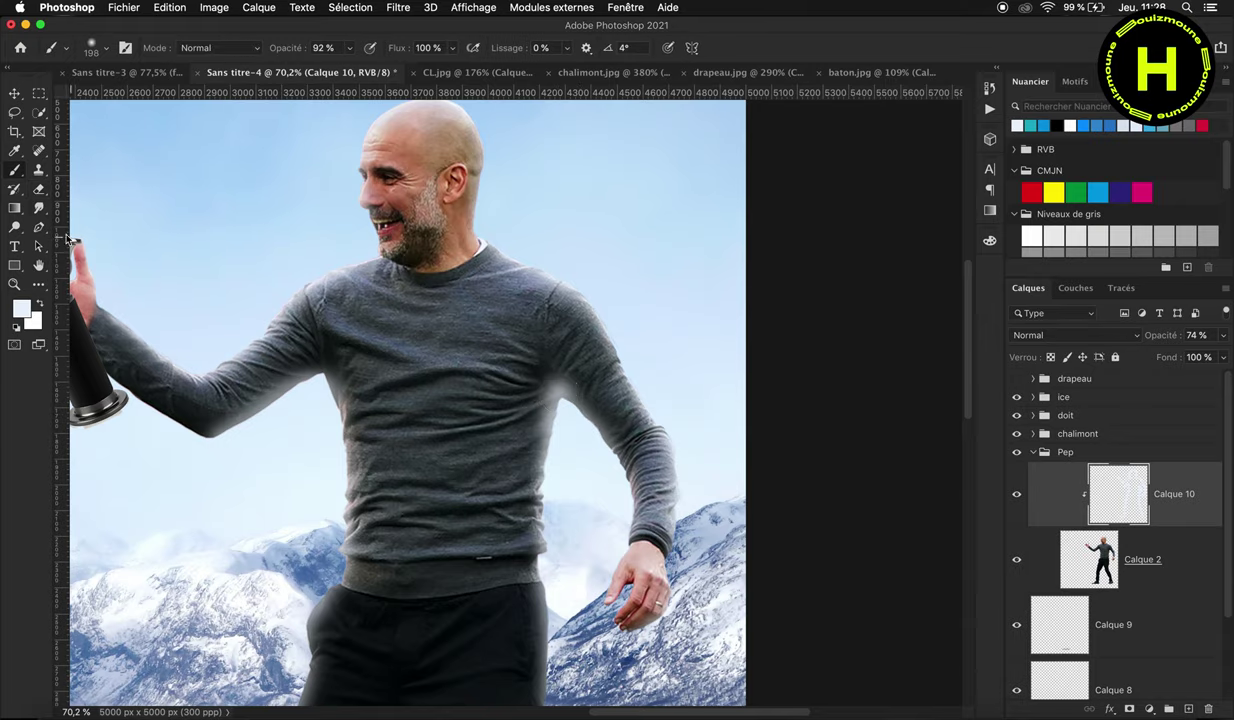
pyautogui.press('e')
pyautogui.moveTo(543, 375); pyautogui.dragTo(520, 310)
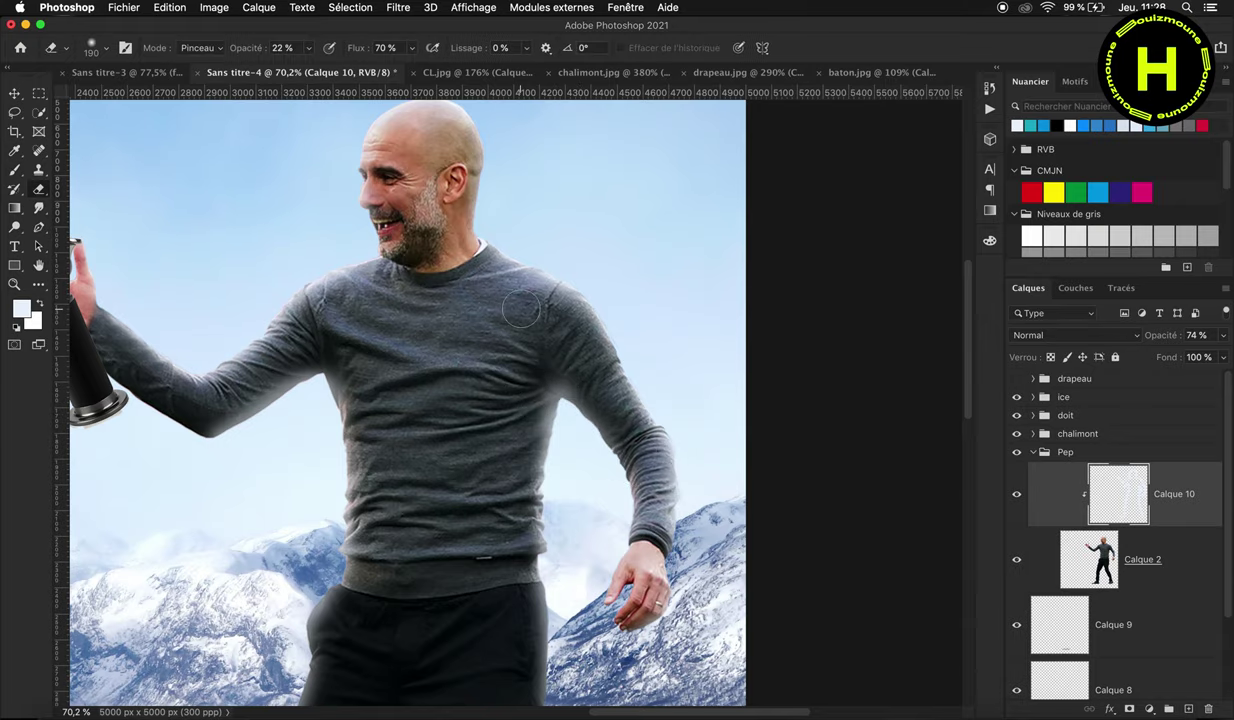
pyautogui.hotkey('ctrl', '0')
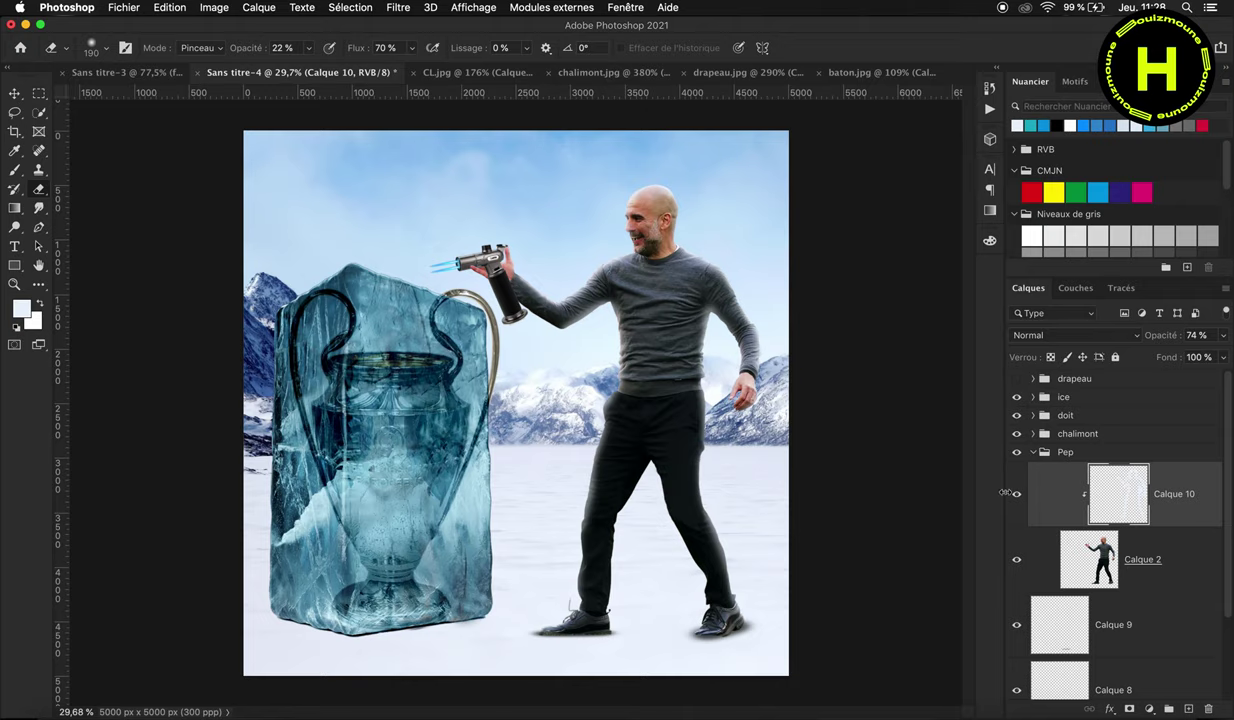
pyautogui.moveTo(1150, 336); pyautogui.dragTo(1155, 345)
# Step: Add a new layer above the haze layer and clip it with Créer un masque d'écrêtage
pyautogui.press('v')
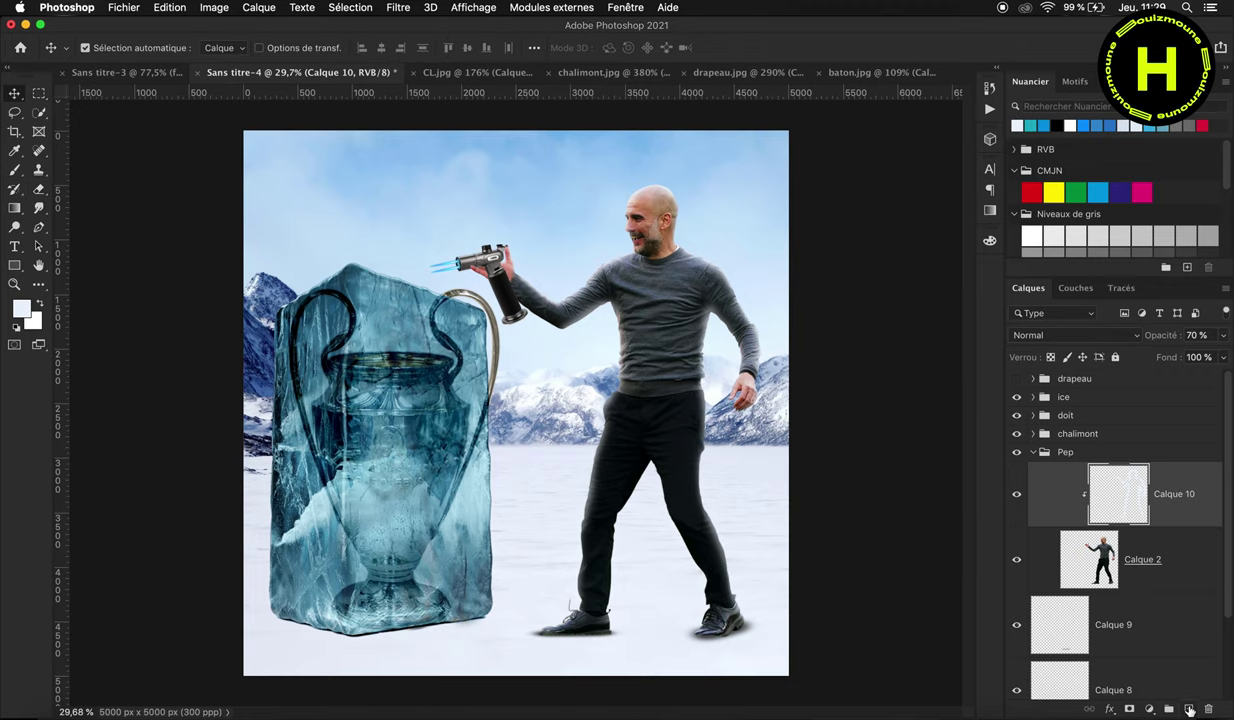
pyautogui.scroll(3, 650, 284)
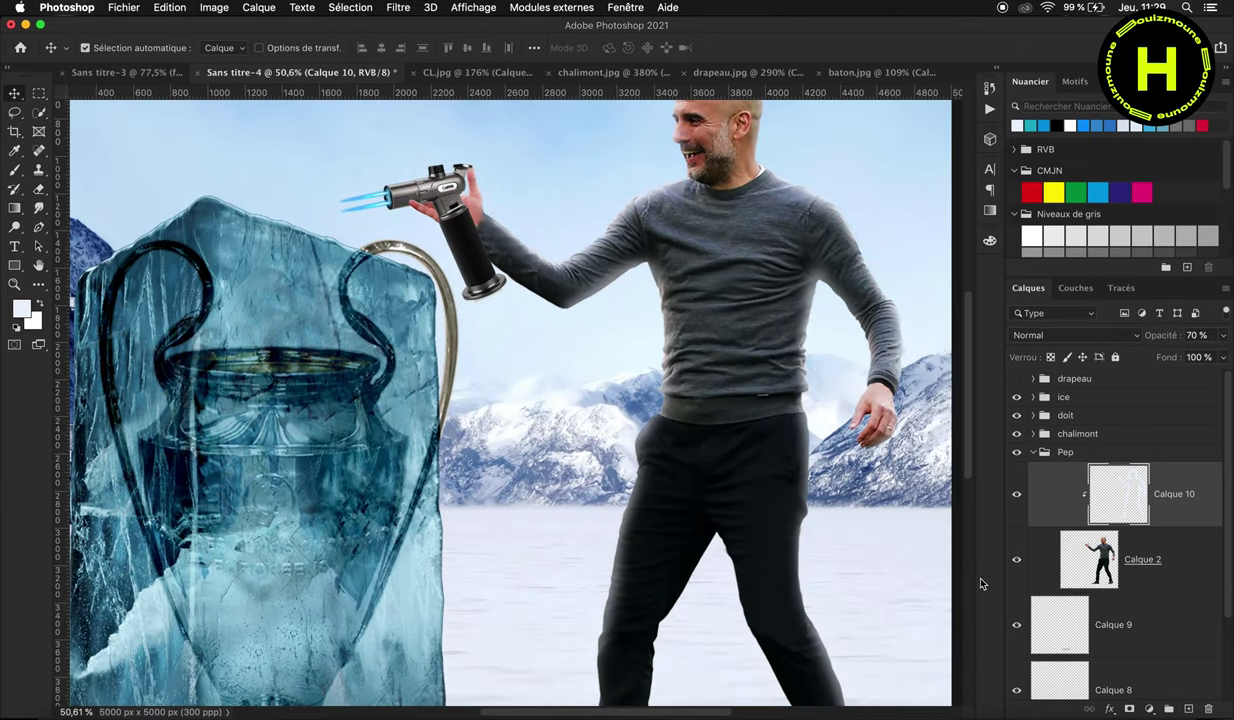
pyautogui.click(1188, 709)
pyautogui.rightClick(1188, 507)
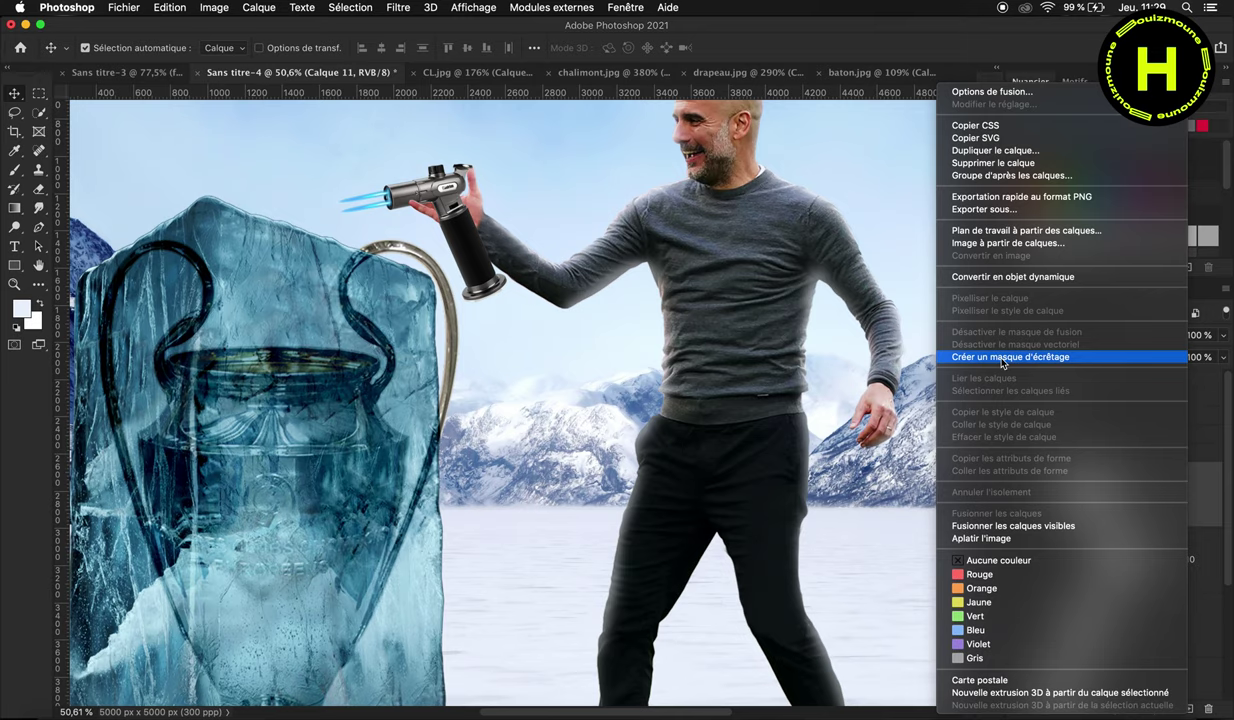
pyautogui.click(1030, 347)
pyautogui.scroll(-2, 500, 400)
pyautogui.hscroll(2, 400, 400)
# Step: Paint a soft black shadow beside the right shoe with a 600 px brush
pyautogui.press('b')
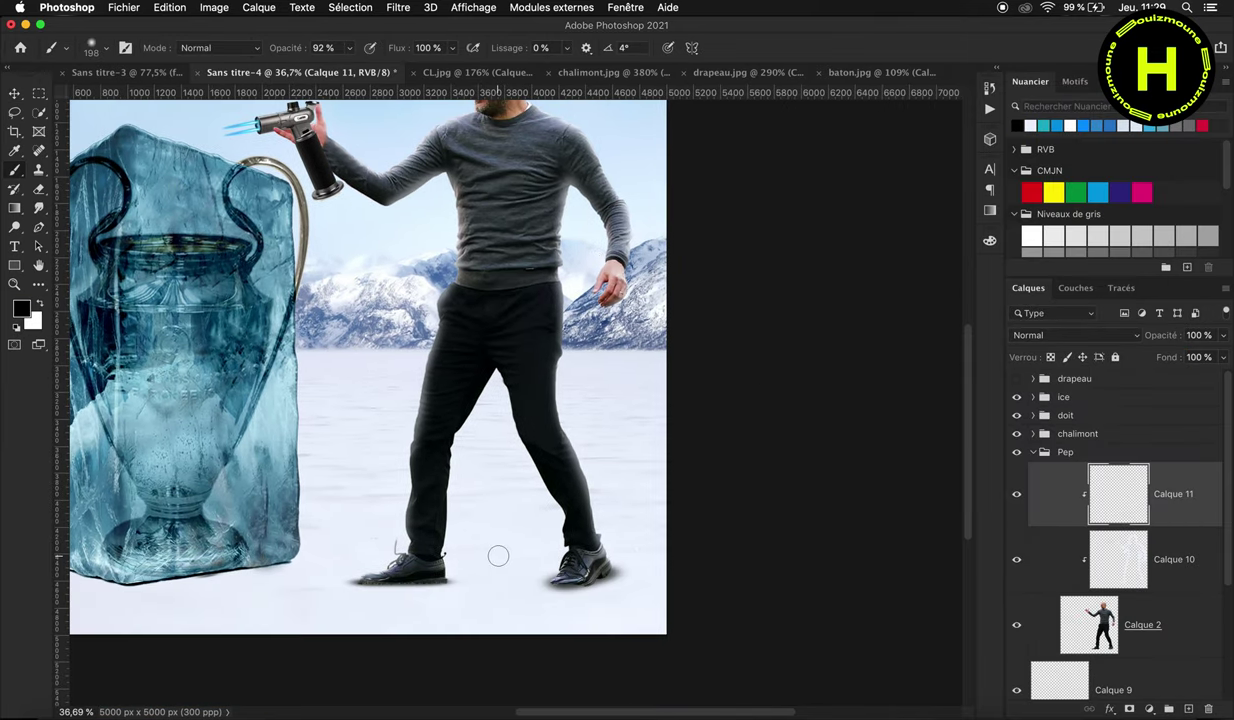
pyautogui.rightClick(498, 556)
pyautogui.write('00')
pyautogui.press('Return')
pyautogui.rightClick(565, 600)
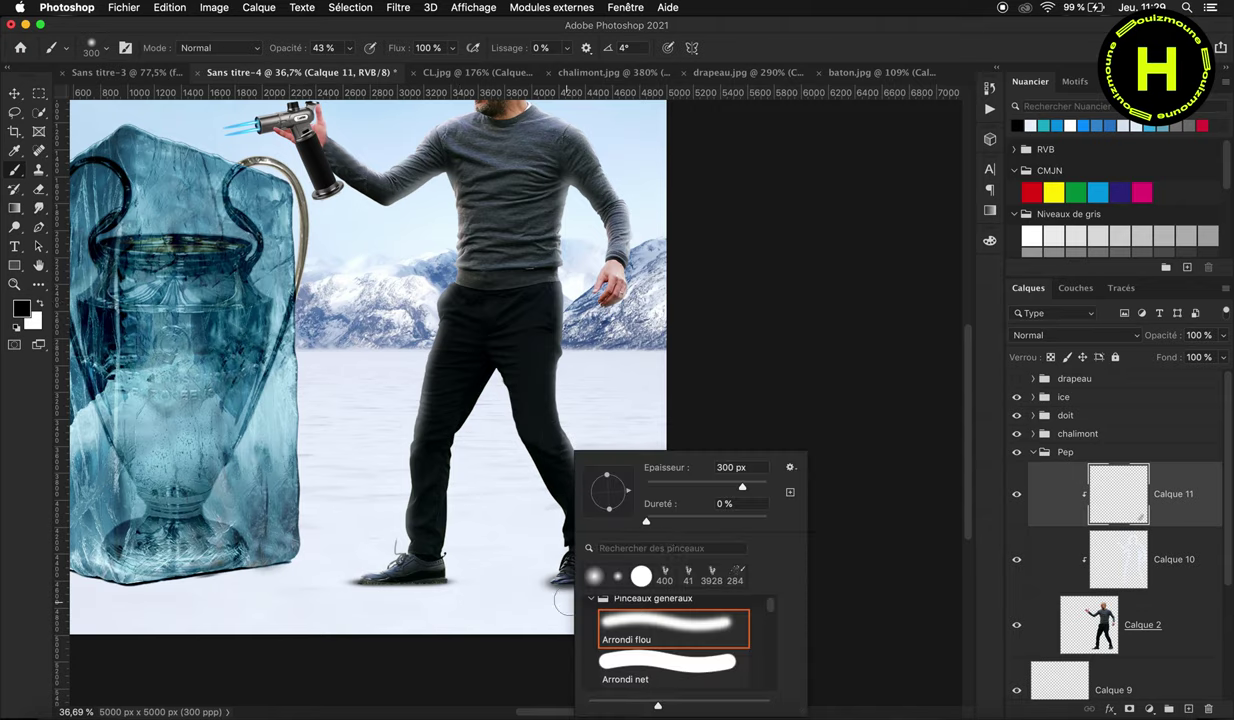
pyautogui.press('Return')
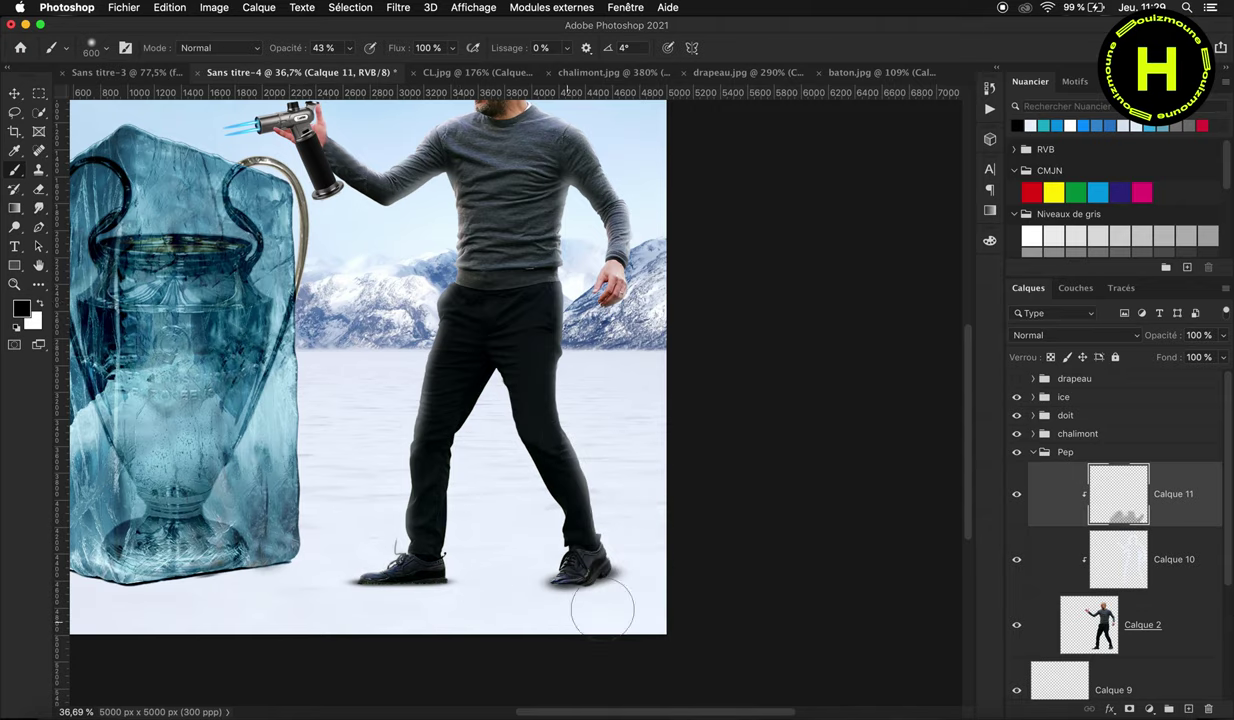
pyautogui.moveTo(543, 519); pyautogui.dragTo(540, 515)
pyautogui.hotkey('ctrl', '0')
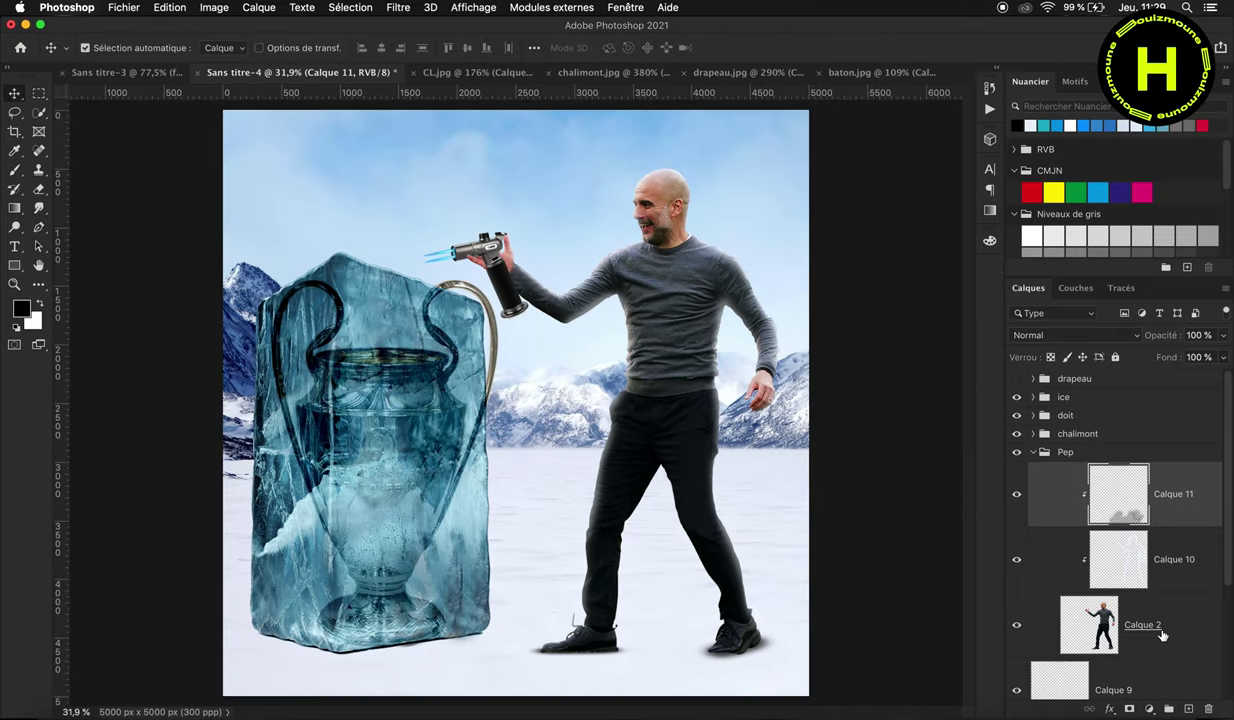
pyautogui.click(1188, 709)
# Step: Sample the pale snow colour and set a 150 px soft brush
pyautogui.scroll(2, 678, 596)
pyautogui.scroll(4, 678, 596)
pyautogui.scroll(2, 440, 406)
pyautogui.press('b')
pyautogui.keyDown('alt'); pyautogui.click(275, 568); pyautogui.keyUp('alt')
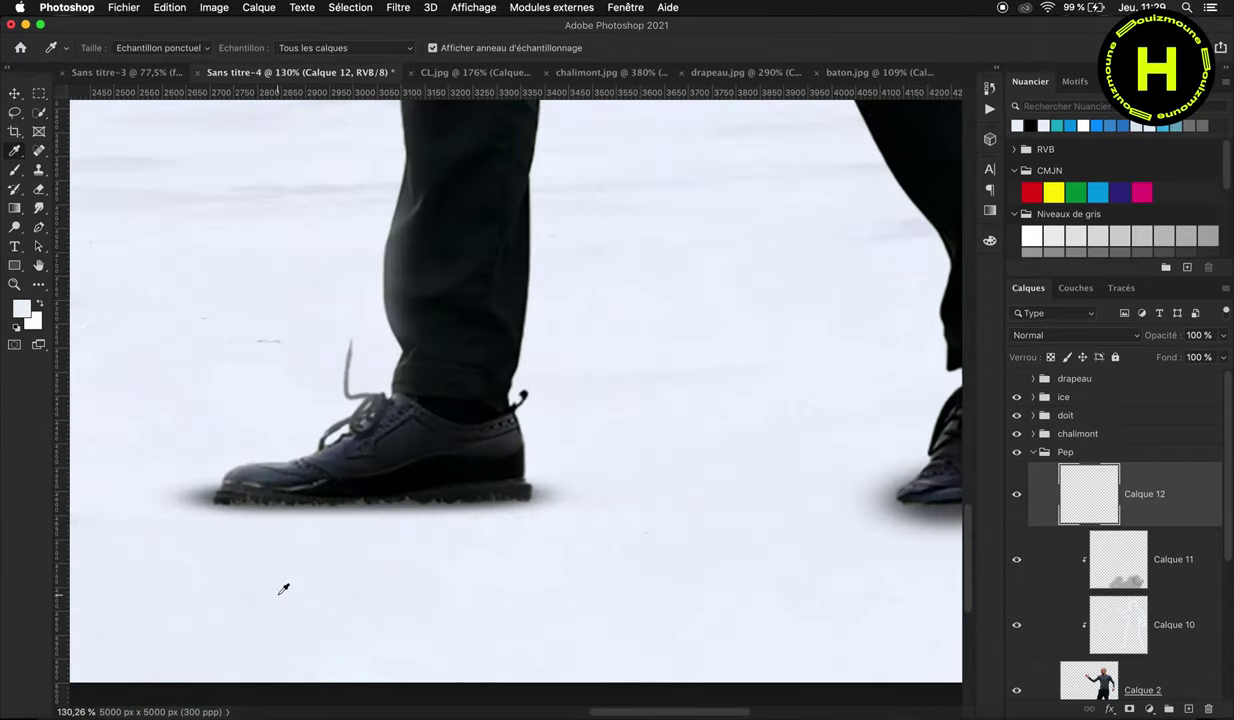
pyautogui.rightClick(396, 278)
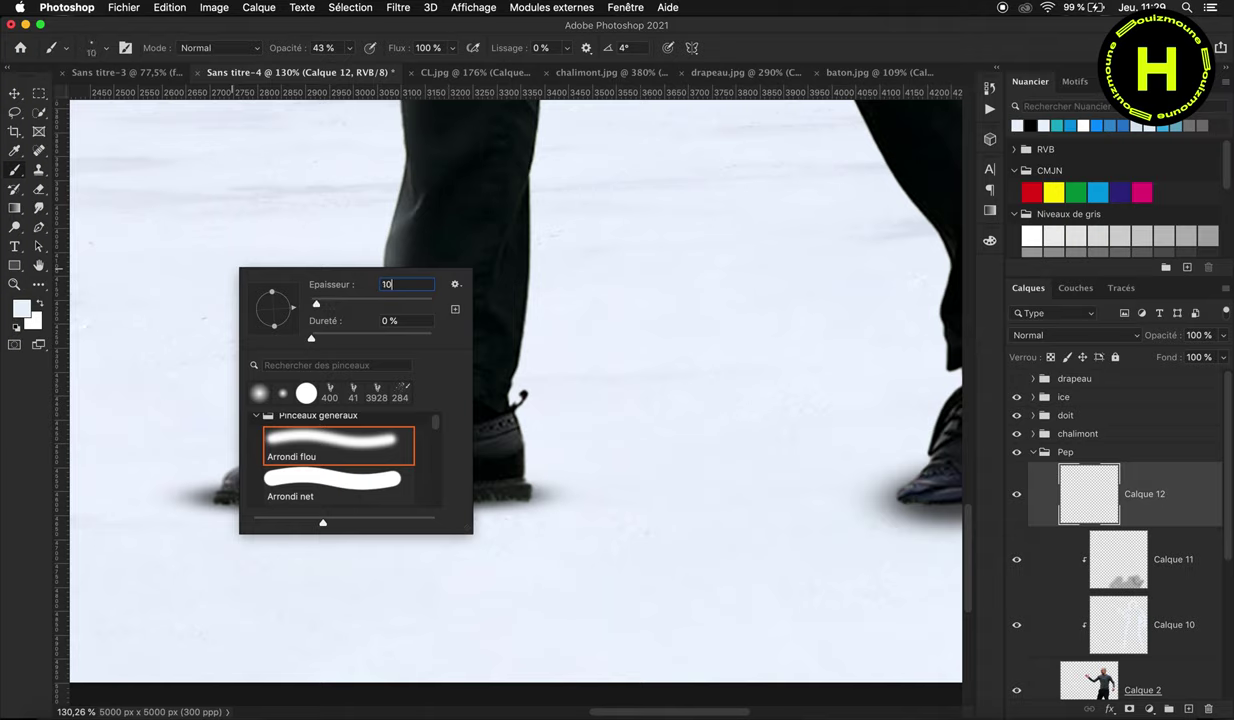
pyautogui.write('0')
pyautogui.press('Return')
# Step: Brush snow colour over both shoe shadows, redoing the first stroke
pyautogui.moveTo(480, 517)
pyautogui.mouseDown()
pyautogui.moveTo(509, 505)
pyautogui.moveTo(262, 516)
pyautogui.moveTo(200, 498)
pyautogui.moveTo(259, 534)
pyautogui.moveTo(537, 526)
pyautogui.mouseUp()
pyautogui.press('super+z')
pyautogui.hscroll(6, 870, 556)
pyautogui.moveTo(633, 554)
pyautogui.mouseDown()
pyautogui.moveTo(584, 526)
pyautogui.moveTo(716, 532)
pyautogui.moveTo(633, 523)
pyautogui.moveTo(762, 501)
pyautogui.mouseUp()
pyautogui.press('v')
pyautogui.hscroll(5, 862, 565)
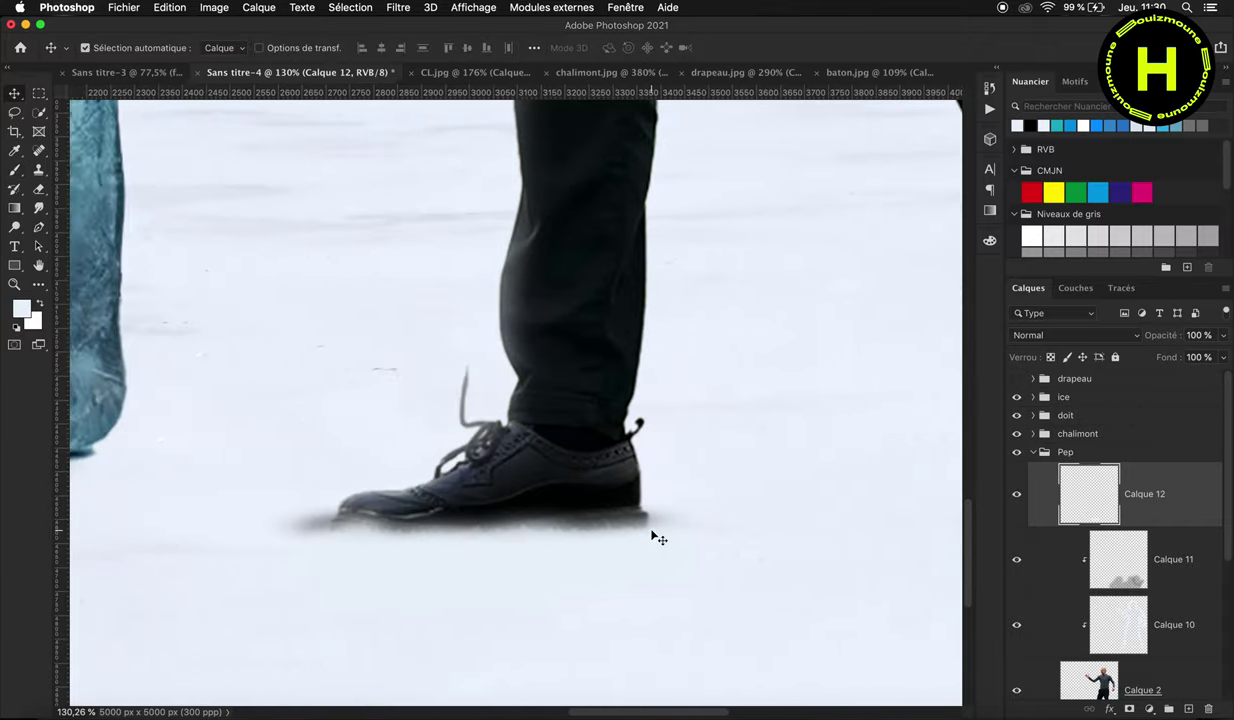
pyautogui.hscroll(-3, 627, 509)
pyautogui.scroll(-5, 577, 537)
pyautogui.scroll(-5, 580, 540)
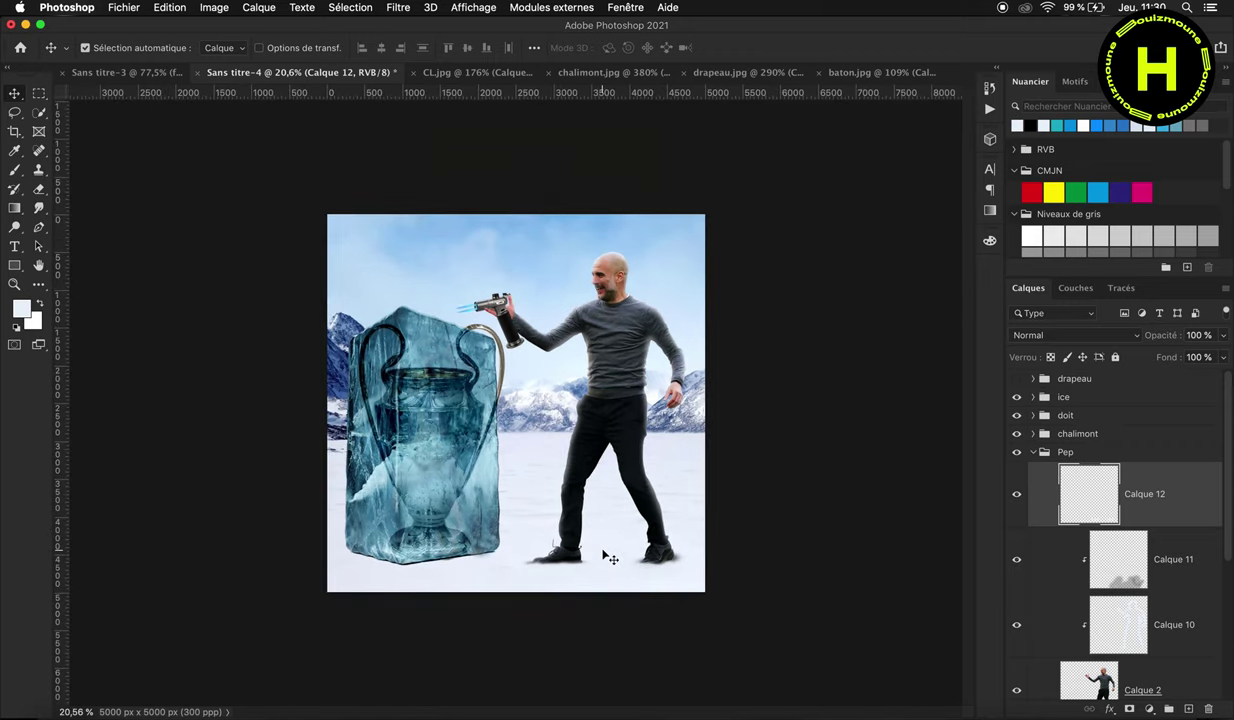
# Step: Collapse the Pep group, expand chalimont and add a new layer above Calque 4
pyautogui.scroll(2, 938, 584)
pyautogui.click(1065, 452)
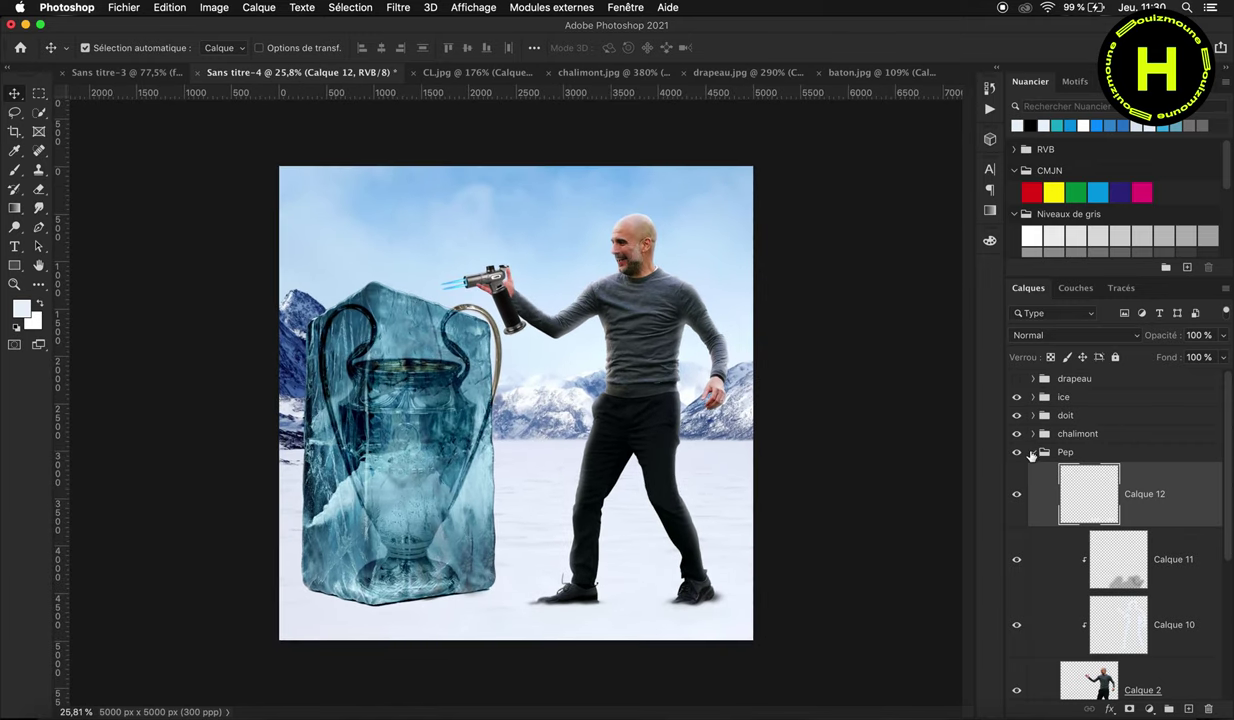
pyautogui.click(1033, 452)
pyautogui.click(1033, 433)
pyautogui.click(1070, 470)
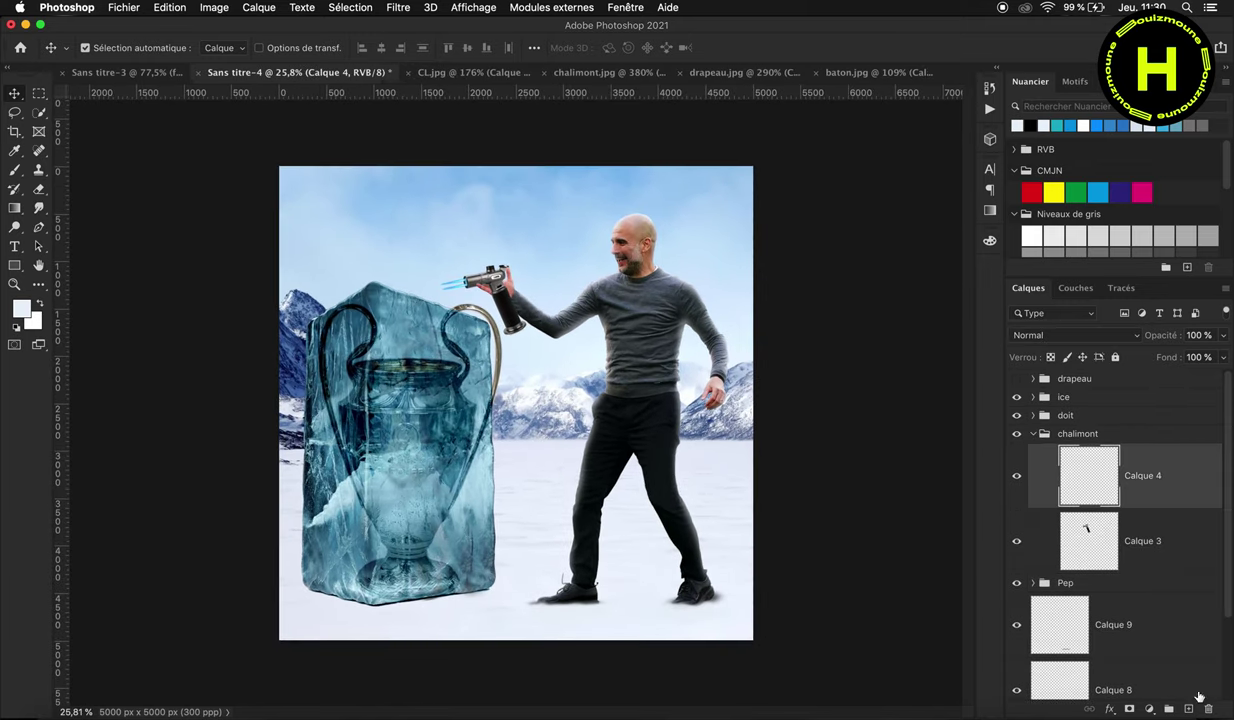
pyautogui.click(1189, 707)
# Step: Select the new Calque 13 and sample cyan from the torch flame as the brush colour
pyautogui.scroll(4, 500, 322)
pyautogui.scroll(2, 502, 322)
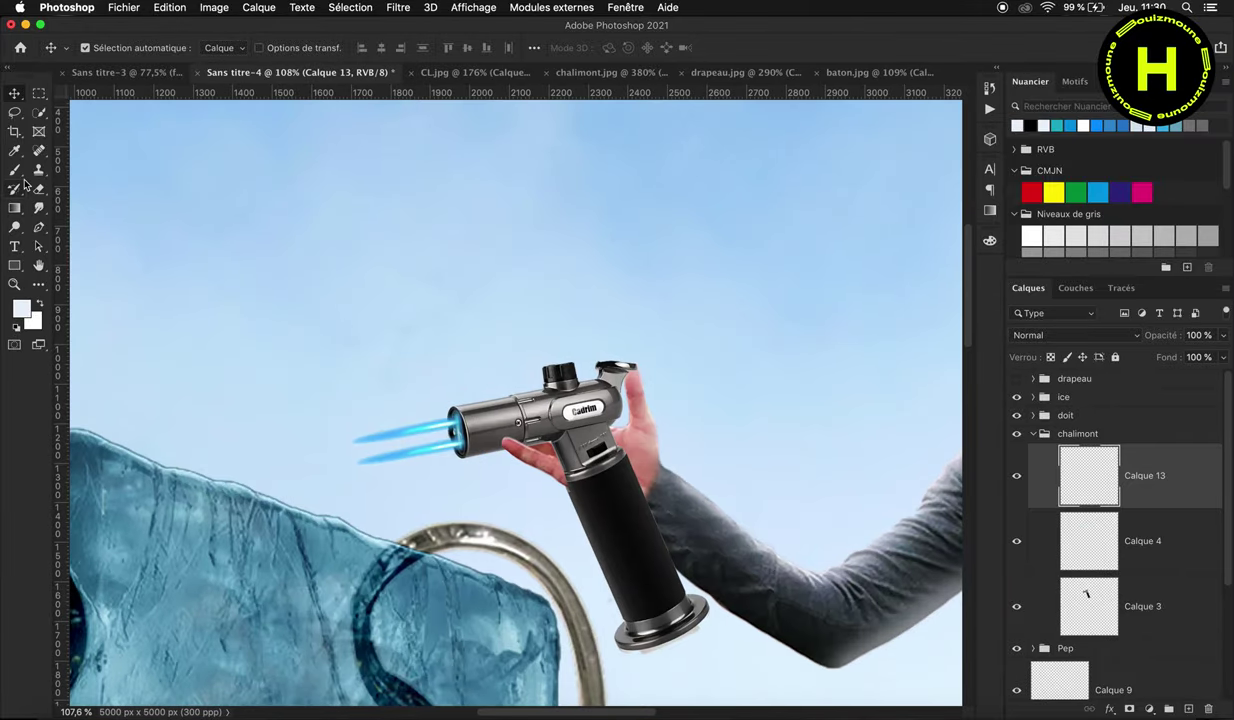
pyautogui.click(1146, 545)
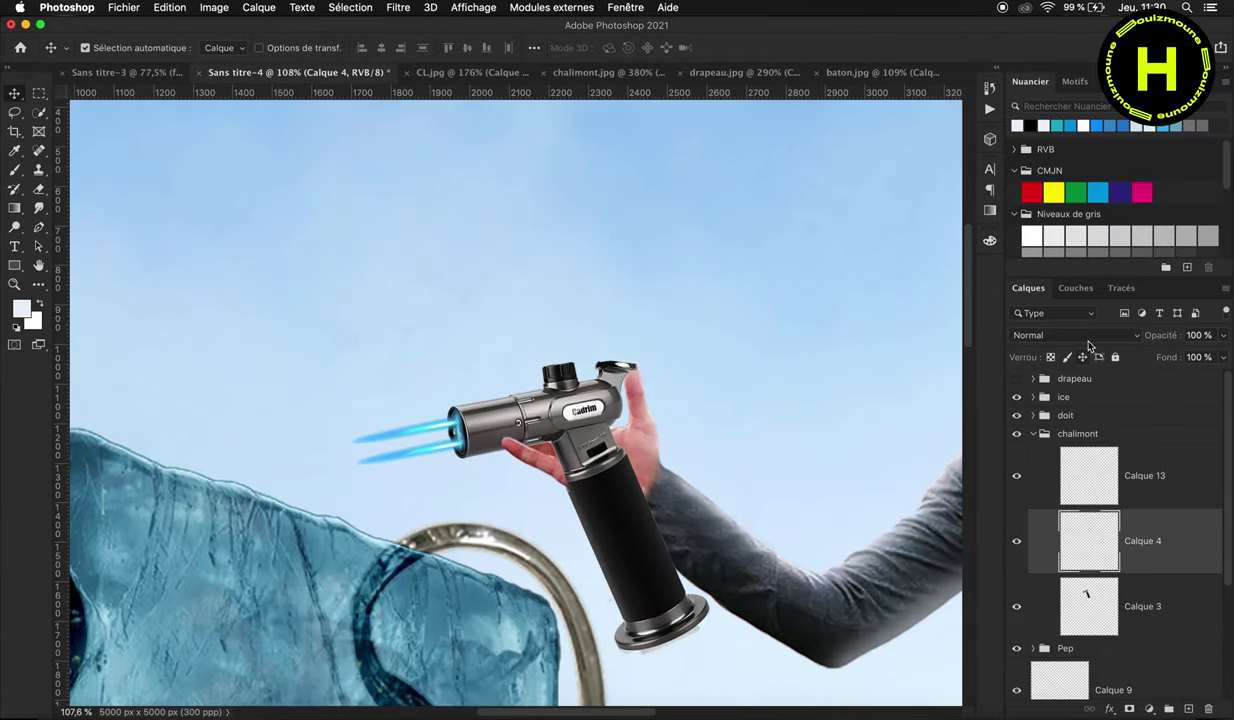
pyautogui.click(1052, 335)
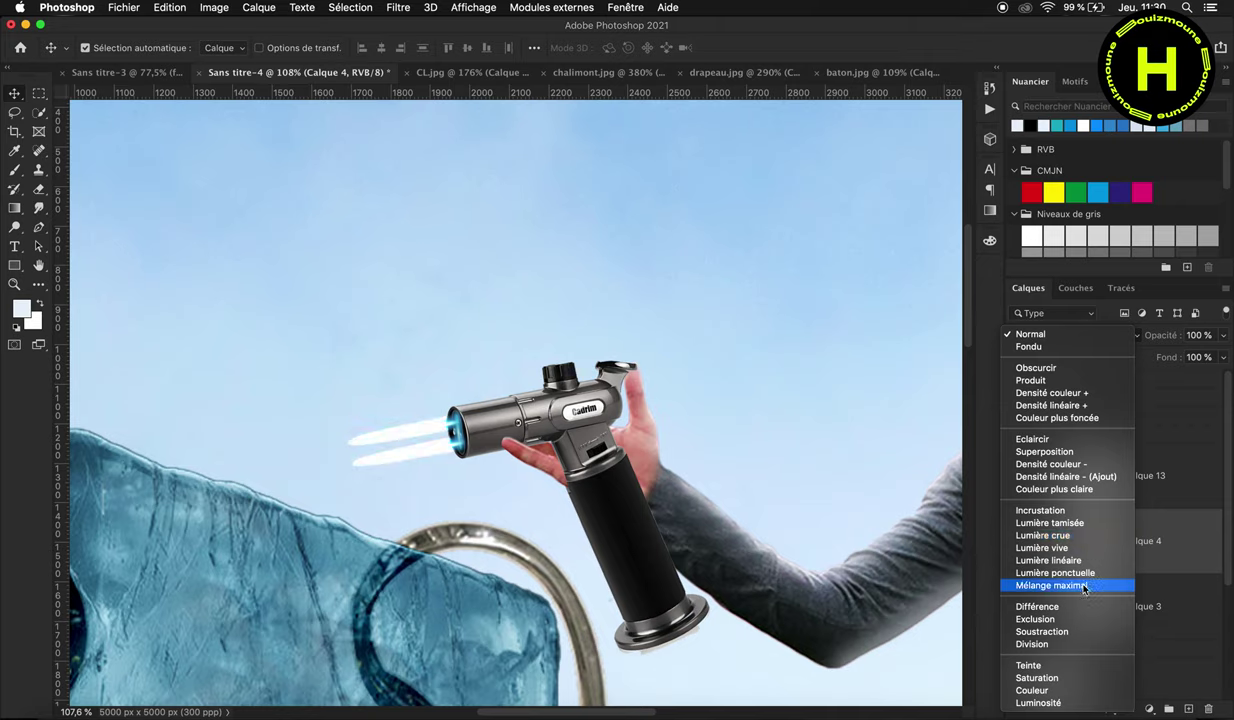
pyautogui.click(1089, 418)
pyautogui.click(1140, 475)
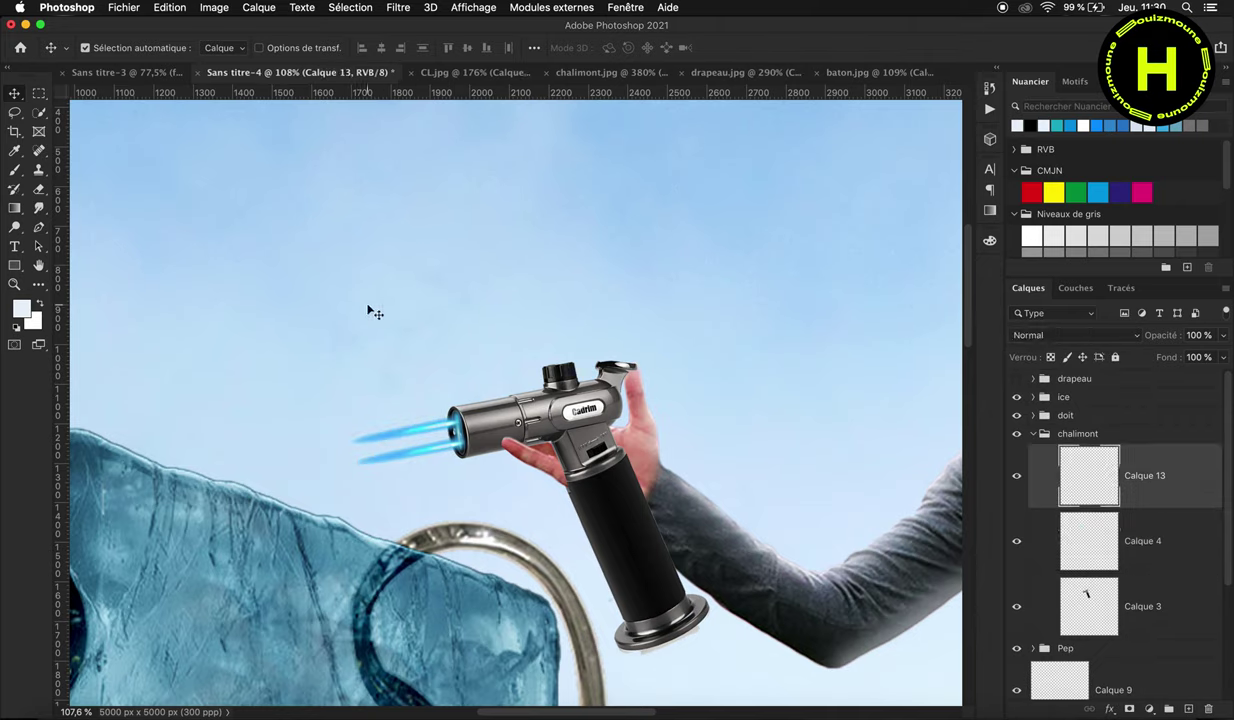
pyautogui.press('i')
pyautogui.click(388, 423)
pyautogui.click(16, 171)
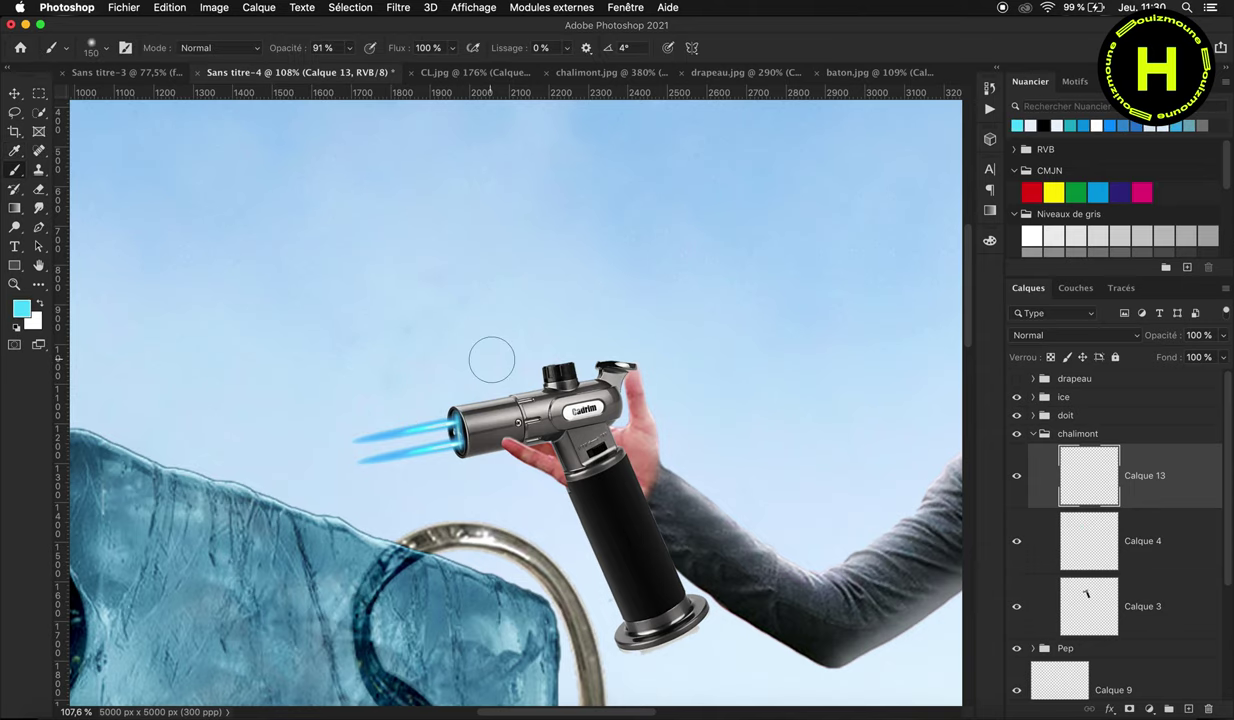
# Step: Paint a soft cyan glow at the torch nozzle with 400 px then 800 px brushes
pyautogui.scroll(-3, 482, 353)
pyautogui.rightClick(490, 355)
pyautogui.write('400')
pyautogui.press('Return')
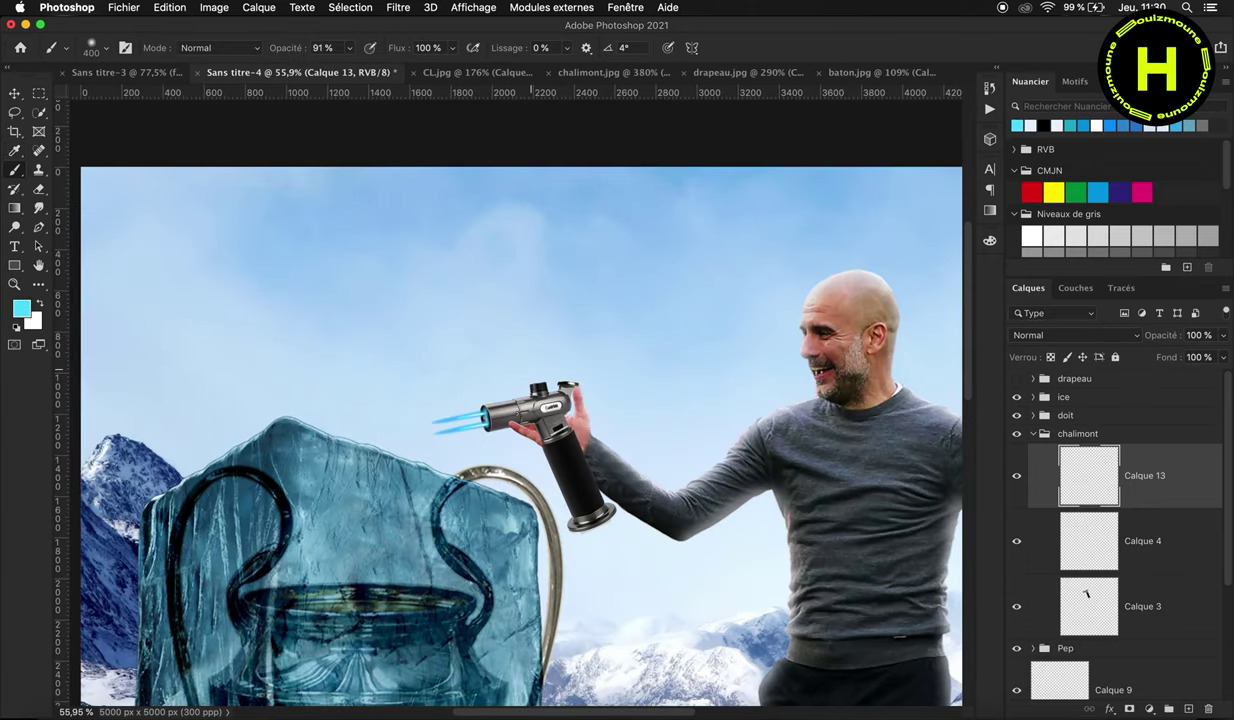
pyautogui.click(439, 435)
pyautogui.rightClick(452, 436)
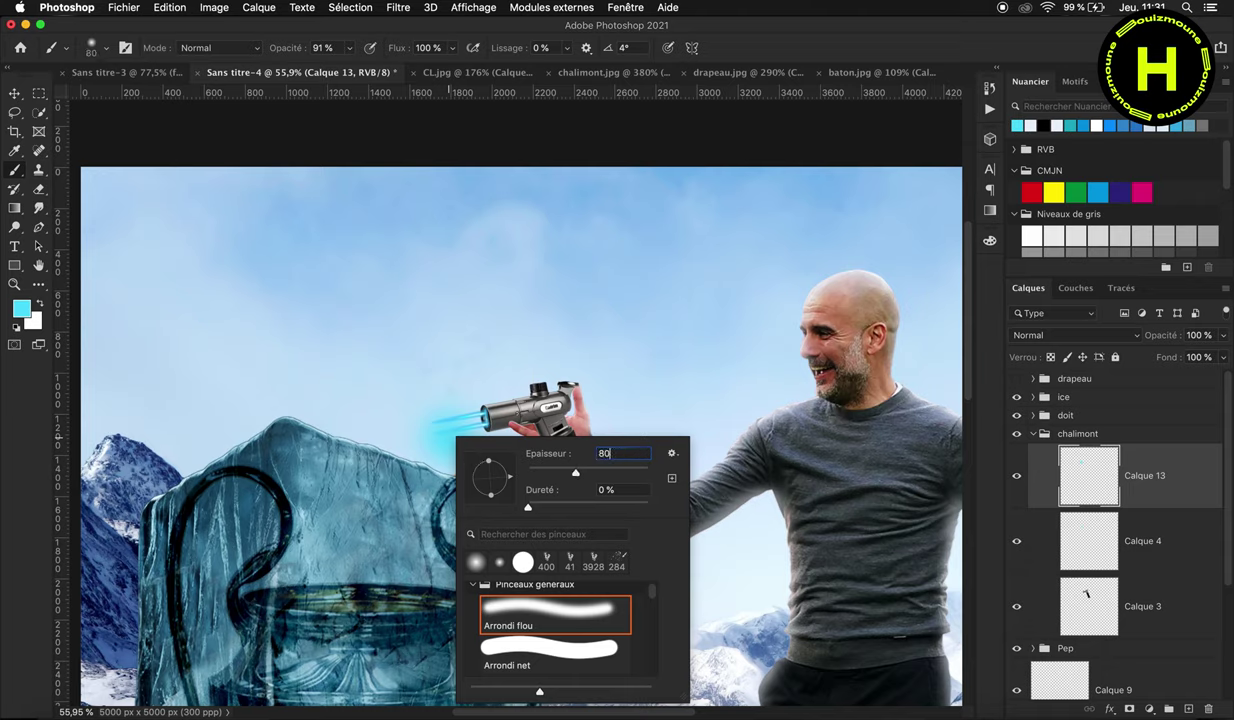
pyautogui.write('0')
pyautogui.press('Return')
pyautogui.moveTo(440, 410); pyautogui.dragTo(435, 470)
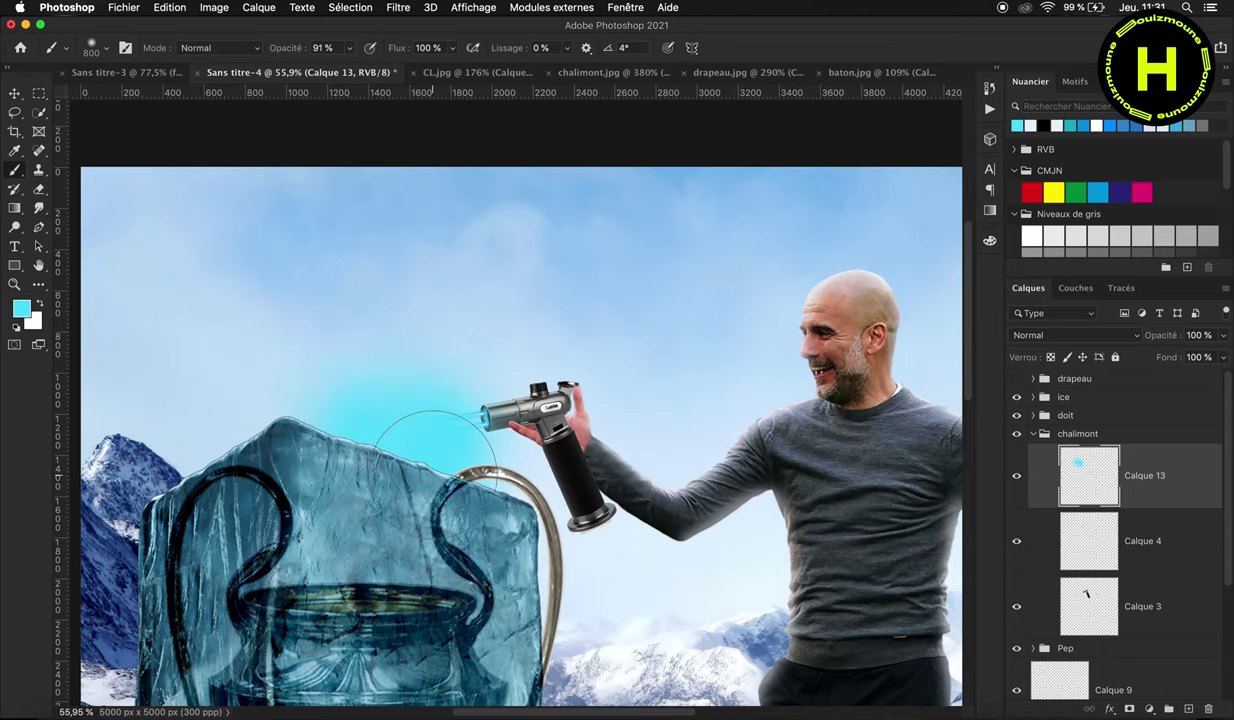
# Step: Move the ice group below the chalimont group
pyautogui.click(14, 94)
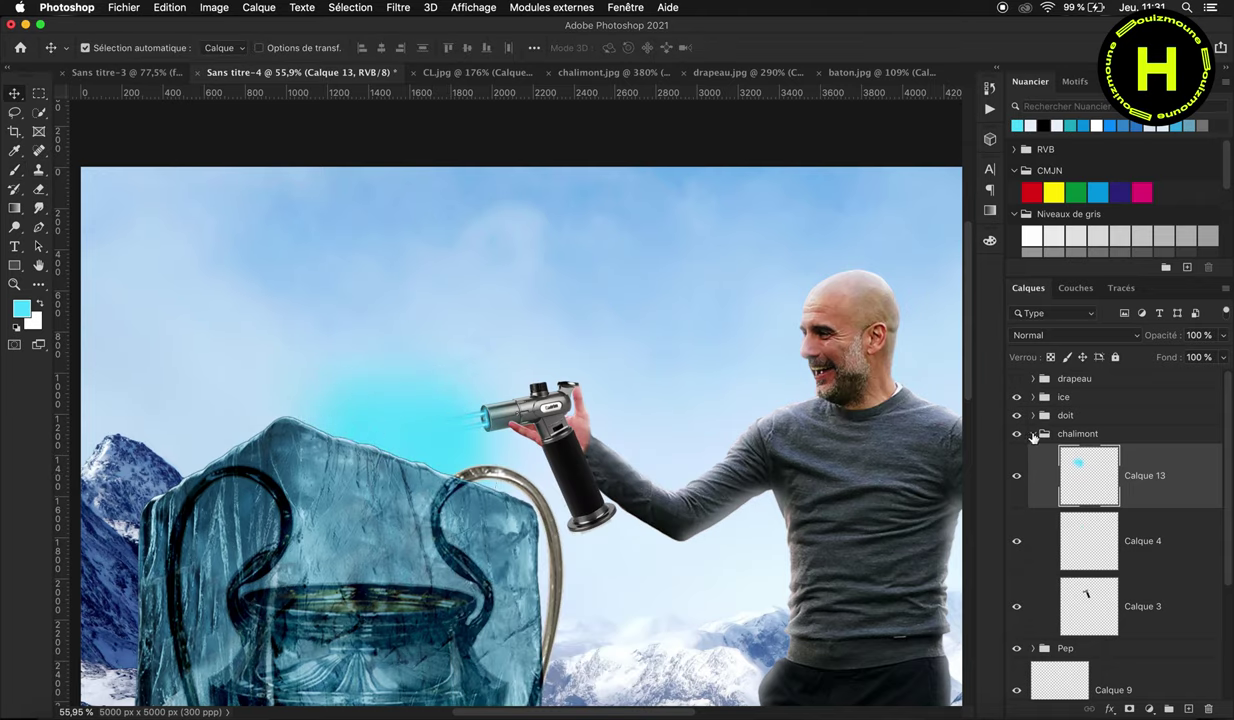
pyautogui.click(1034, 434)
pyautogui.moveTo(1060, 397); pyautogui.dragTo(1102, 451)
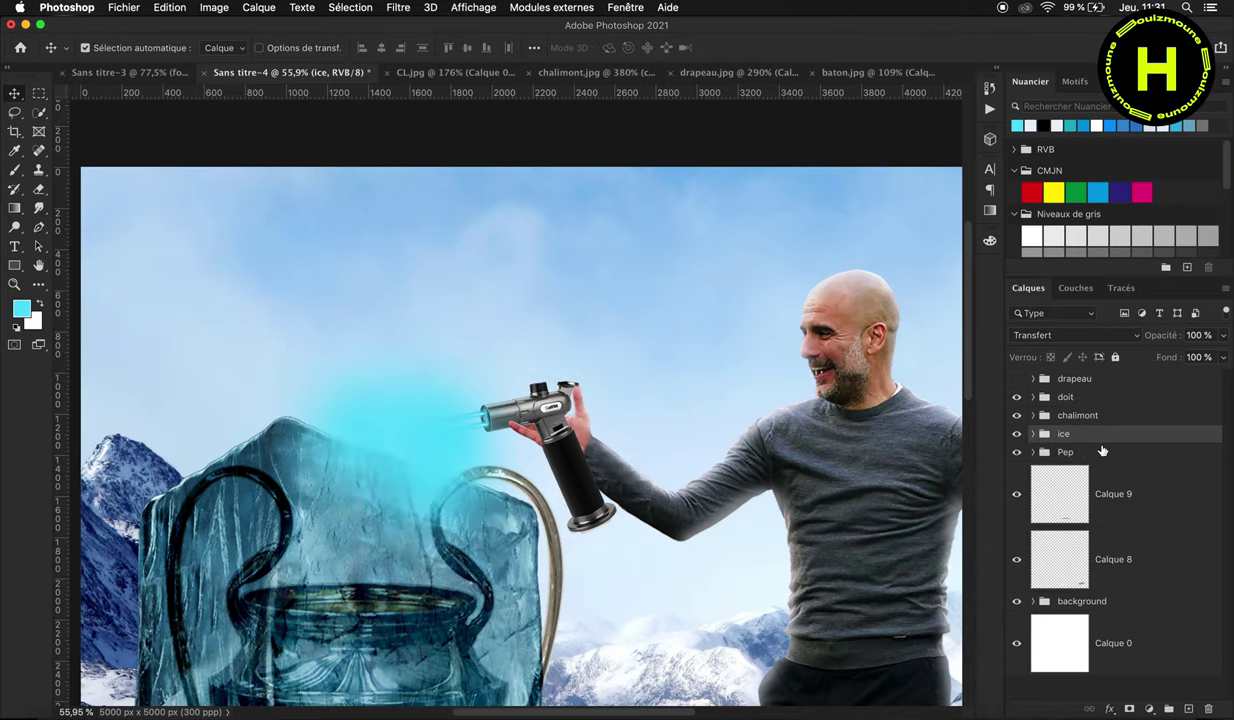
pyautogui.click(1033, 415)
# Step: Scale up the cyan glow on Calque 13 over the ice trophy
pyautogui.click(1134, 460)
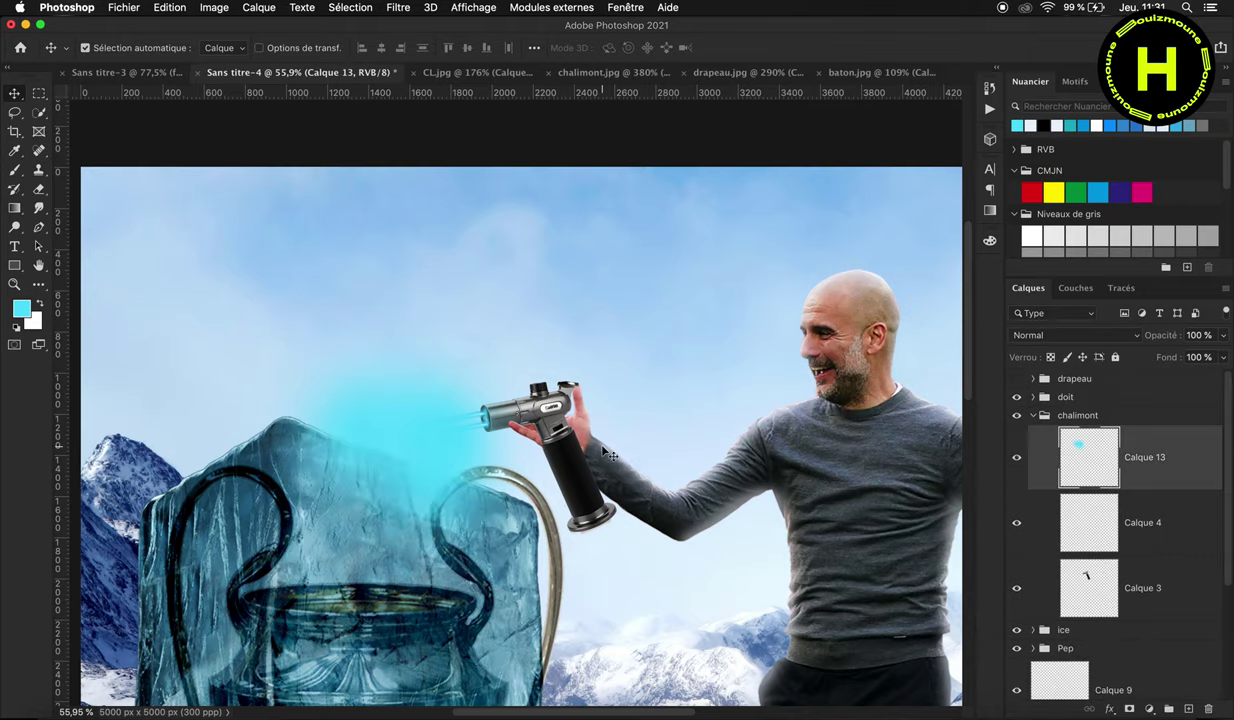
pyautogui.hotkey('ctrl', 't')
pyautogui.hotkey('ctrl', '0')
pyautogui.moveTo(497, 357); pyautogui.dragTo(525, 405)
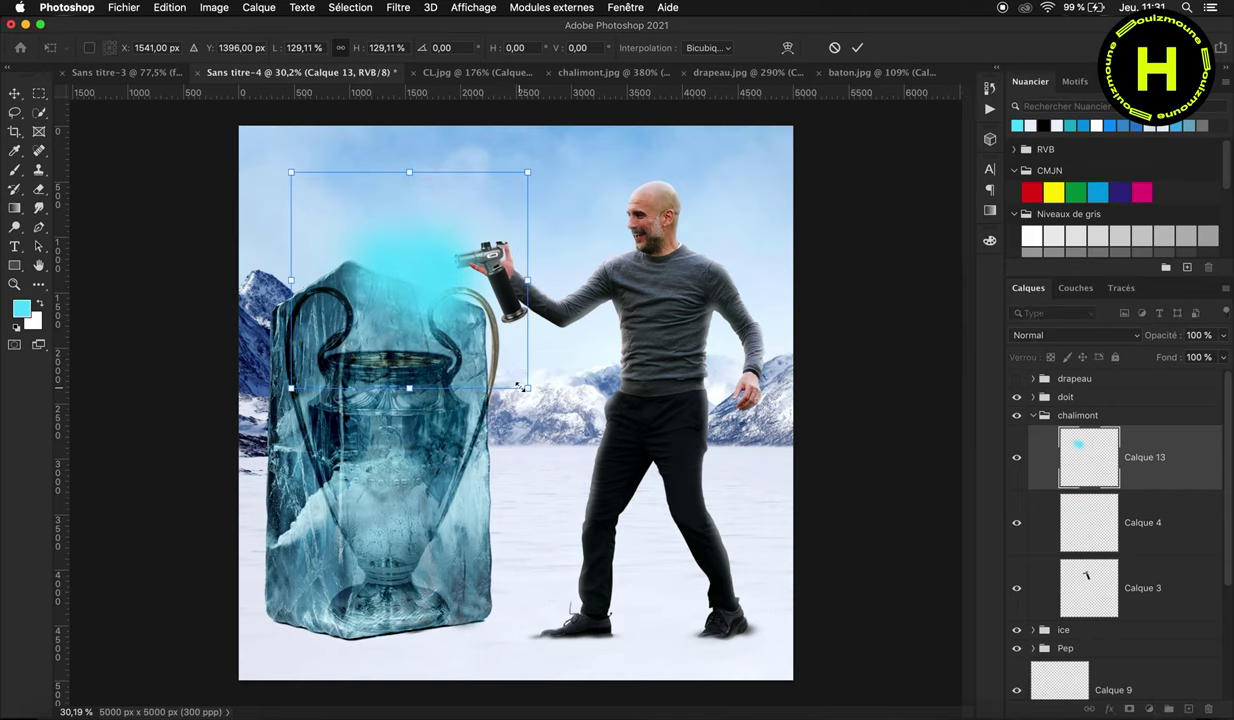
# Step: Commit the enlarged glow and set Calque 13 to Densité couleur + blending
pyautogui.press('Return')
pyautogui.scroll(3, 472, 345)
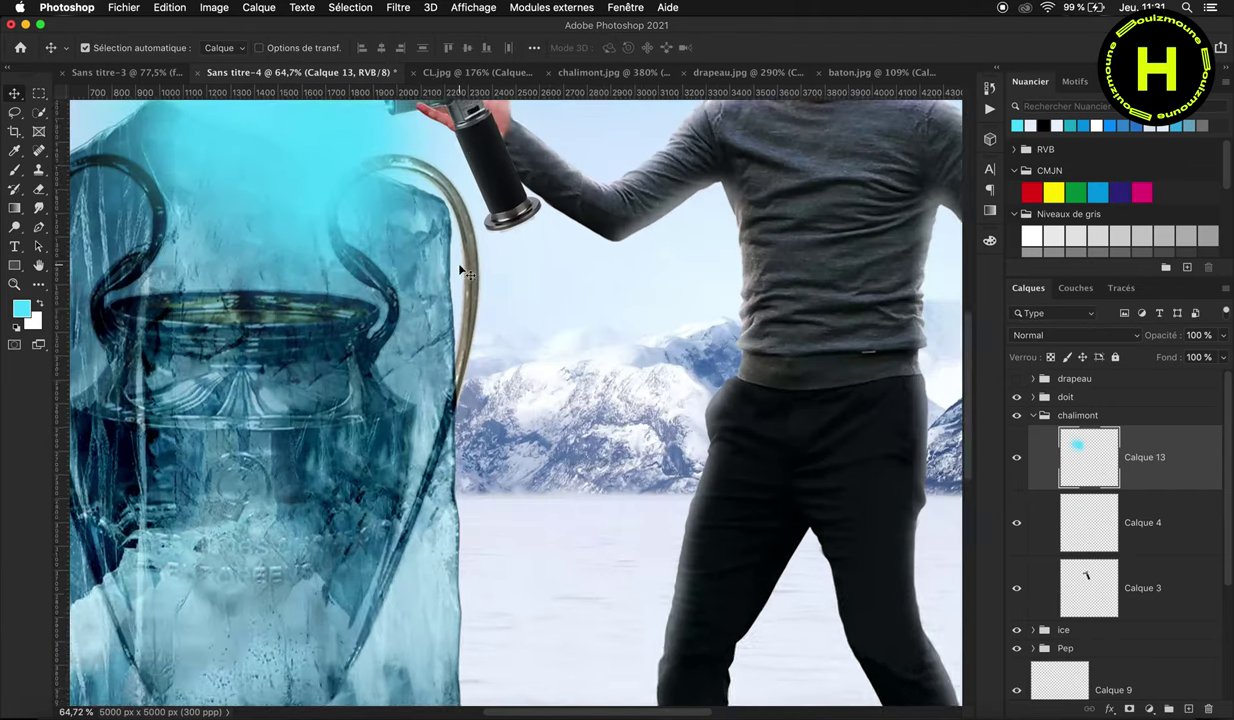
pyautogui.scroll(3, 472, 345)
pyautogui.click(1075, 335)
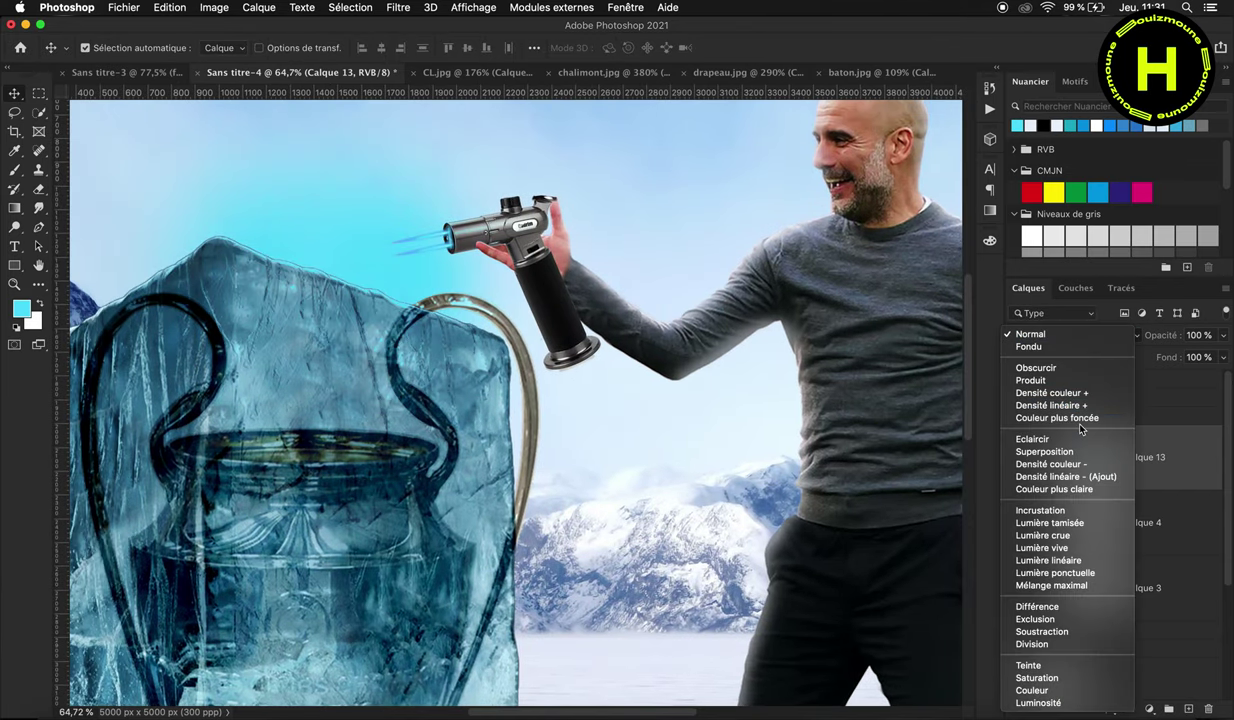
pyautogui.click(1050, 393)
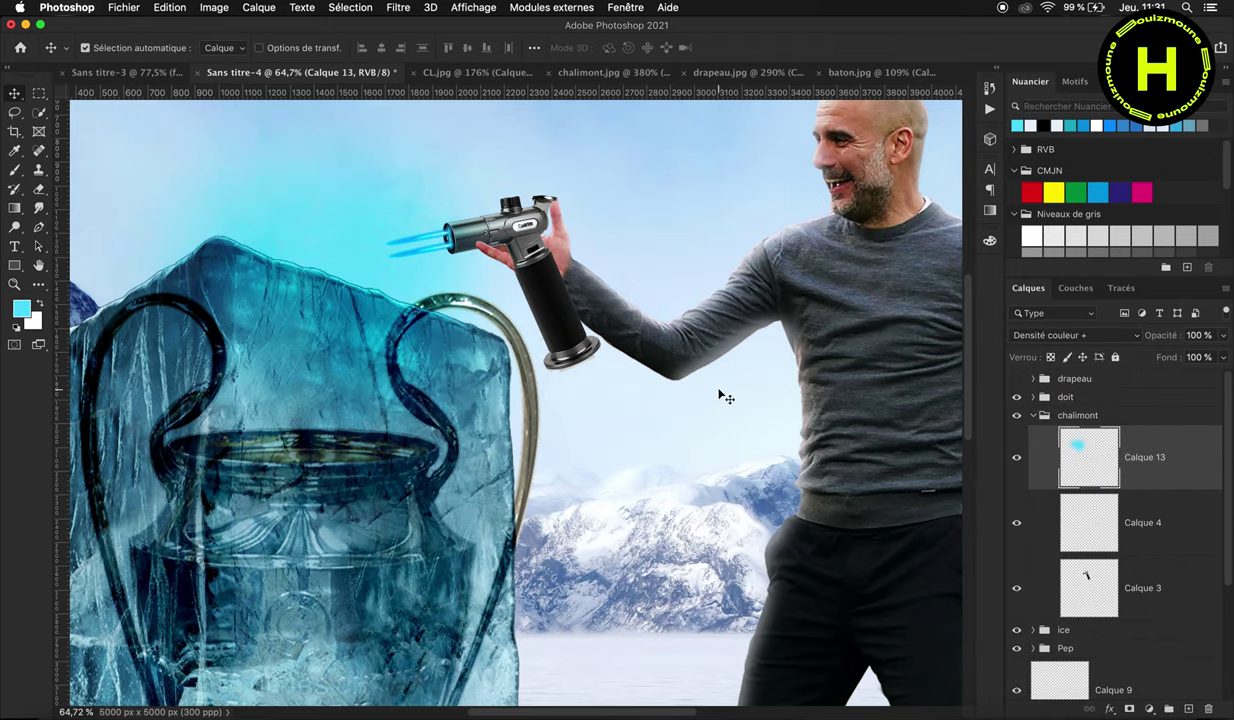
# Step: Squash the glow layer down from the top with a free transform
pyautogui.hotkey('ctrl', '0')
pyautogui.scroll(3, 444, 247)
pyautogui.hotkey('ctrl', 't')
pyautogui.moveTo(432, 320); pyautogui.dragTo(432, 364)
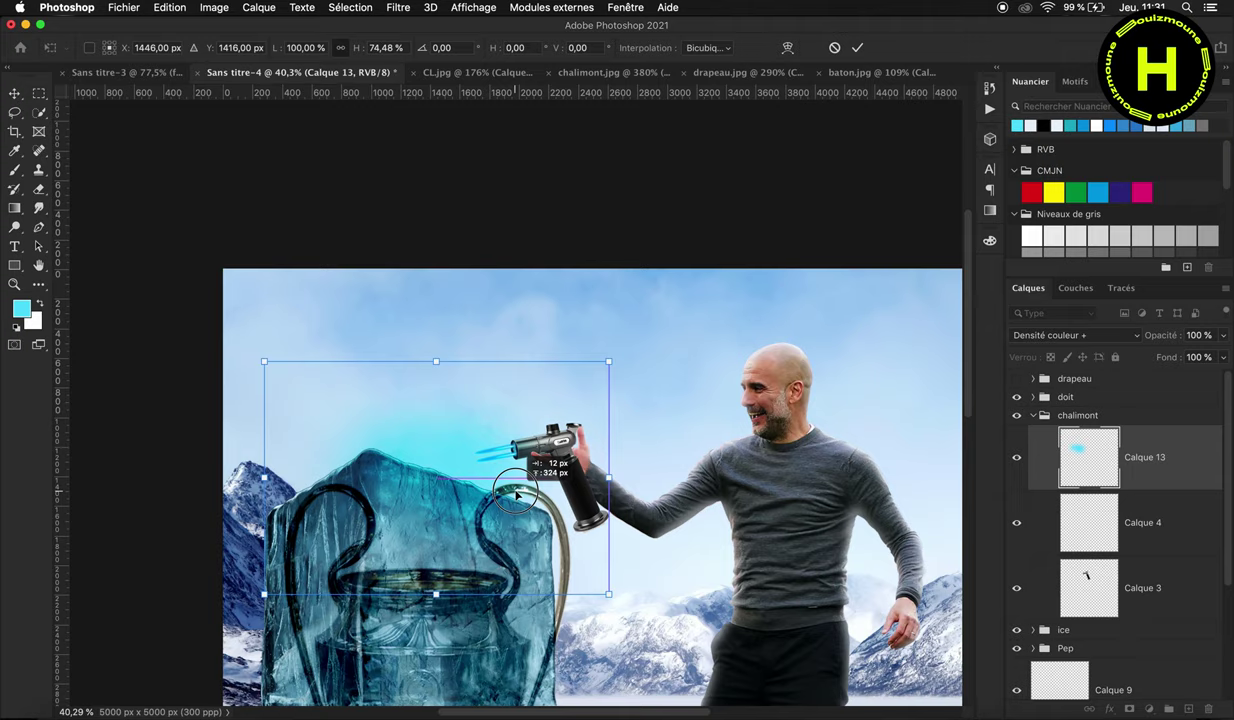
pyautogui.press('Return')
# Step: Soften the glow with a 4,9 px Gaussian blur and collapse the chalimont group
pyautogui.scroll(-3, 692, 496)
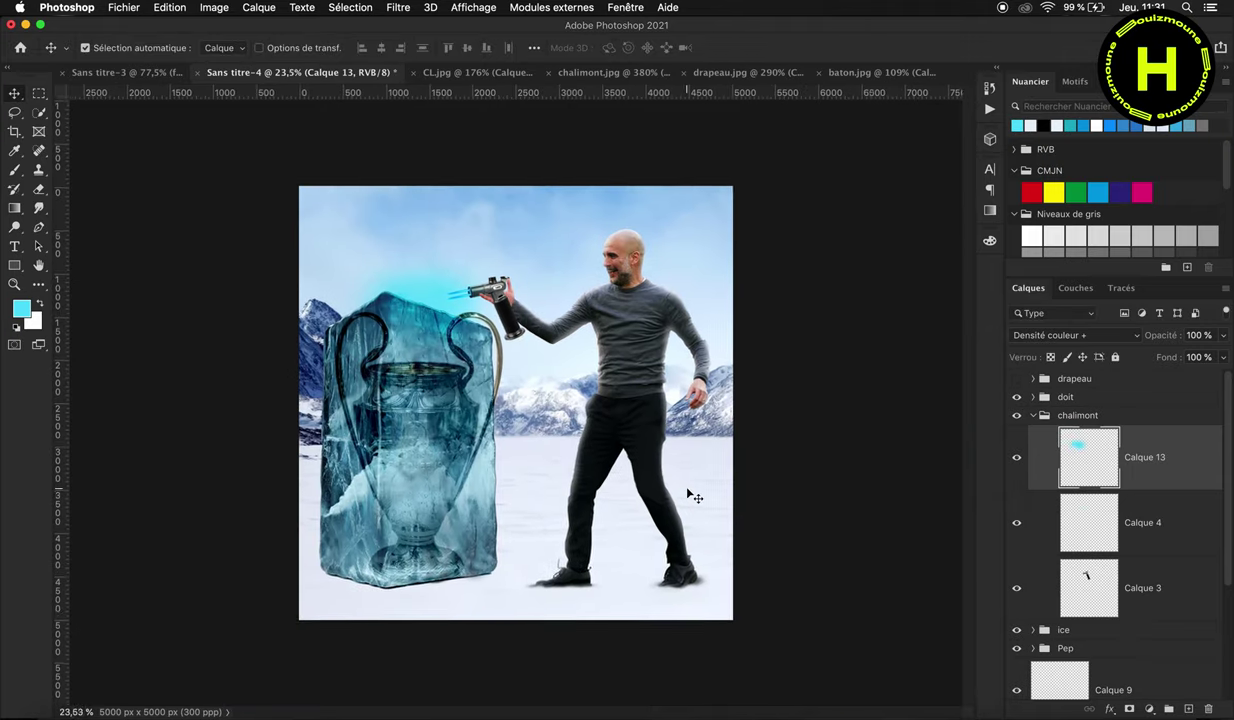
pyautogui.click(398, 7)
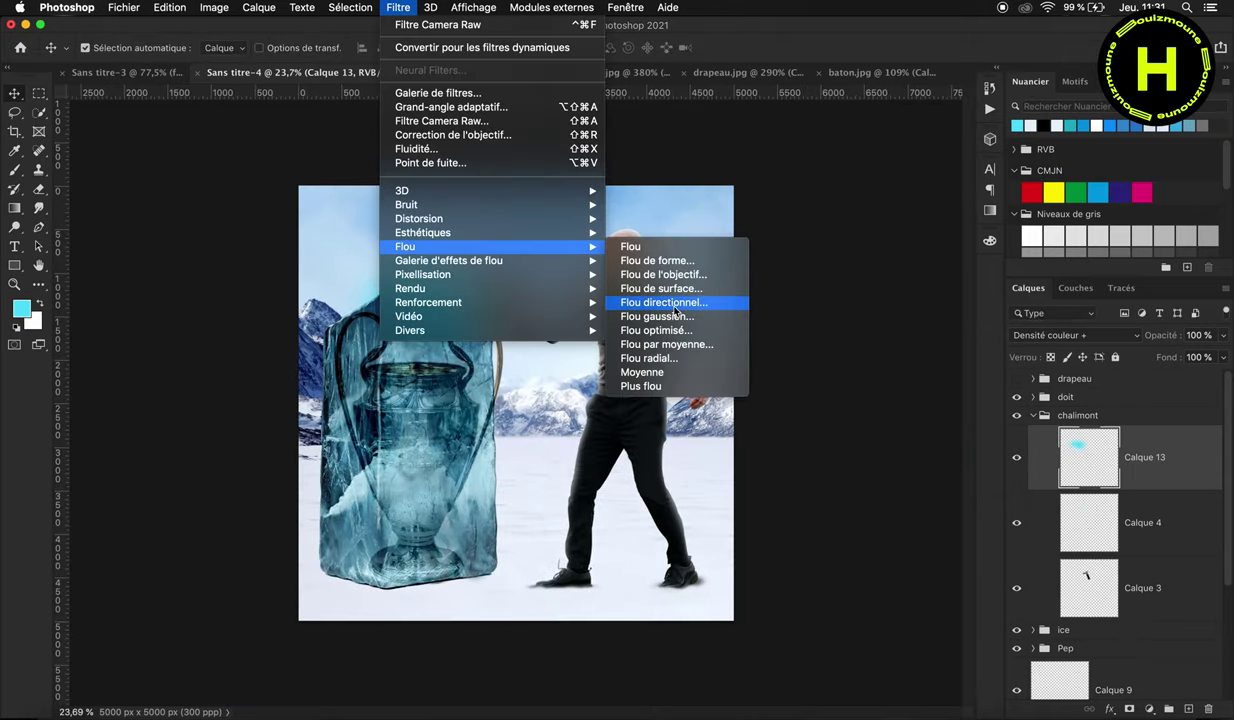
pyautogui.moveTo(405, 246)
pyautogui.click(660, 298)
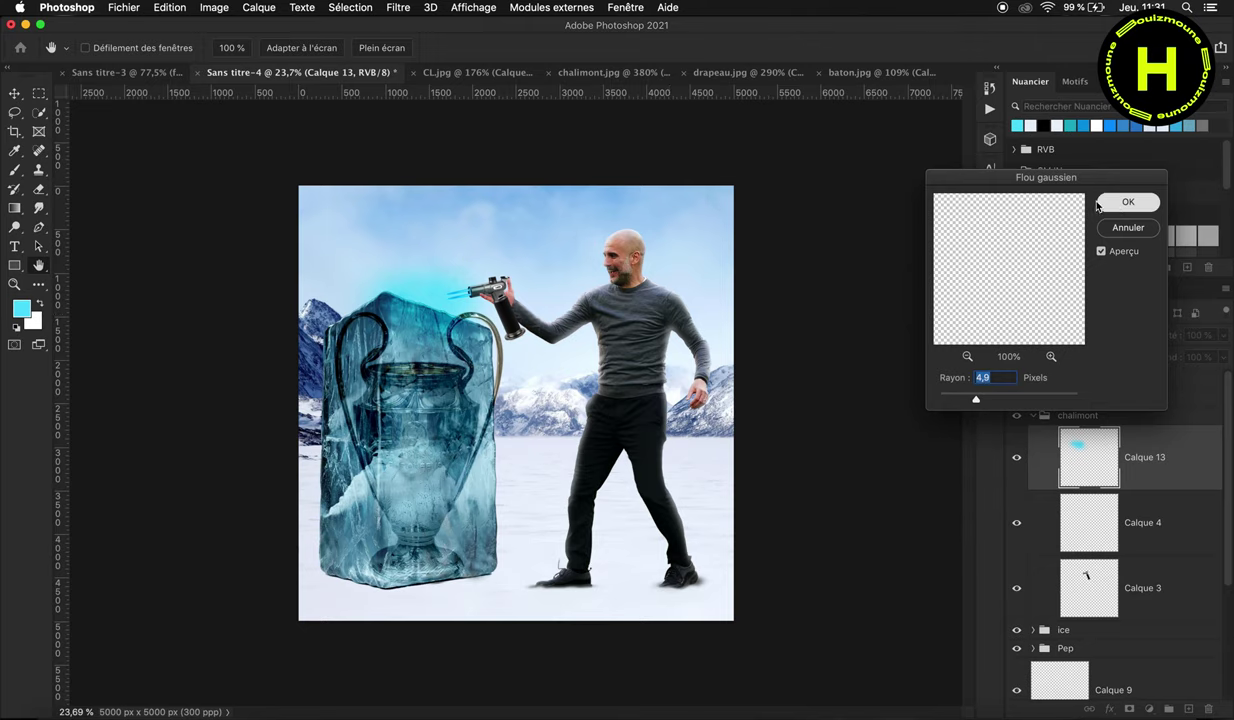
pyautogui.click(1127, 202)
pyautogui.scroll(5, 480, 300)
pyautogui.scroll(-4, 470, 258)
pyautogui.scroll(-2, 470, 258)
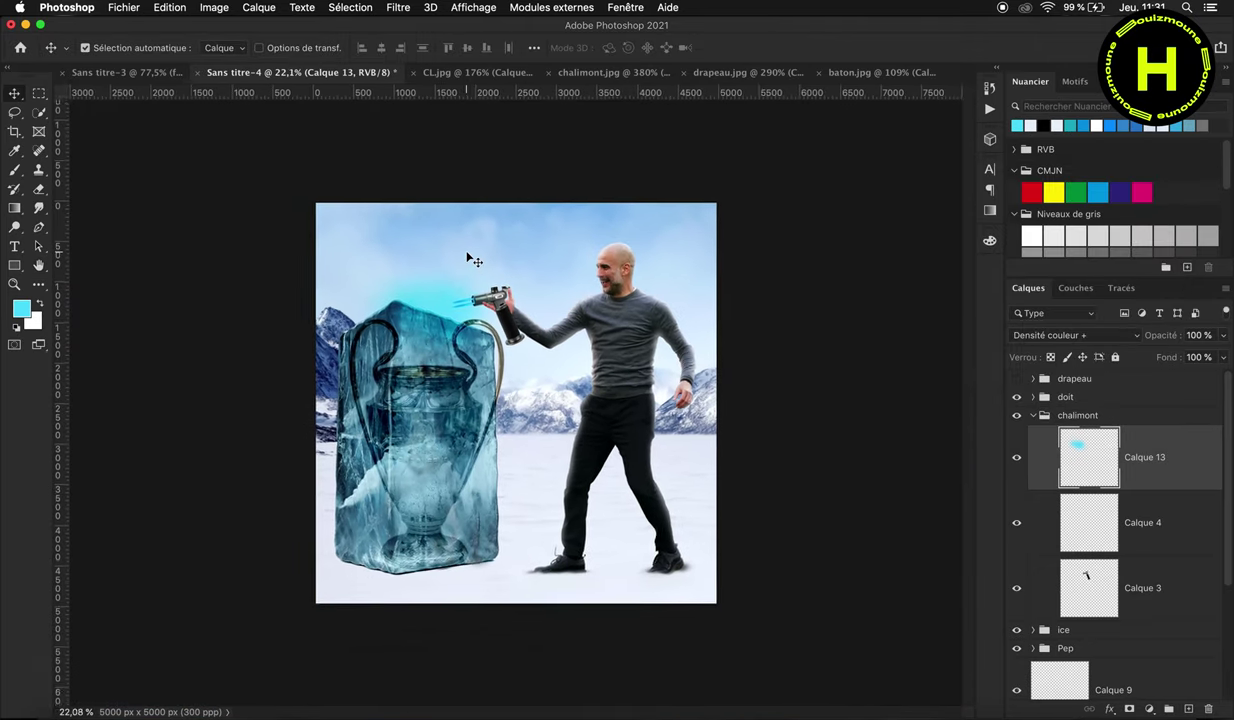
pyautogui.click(1035, 416)
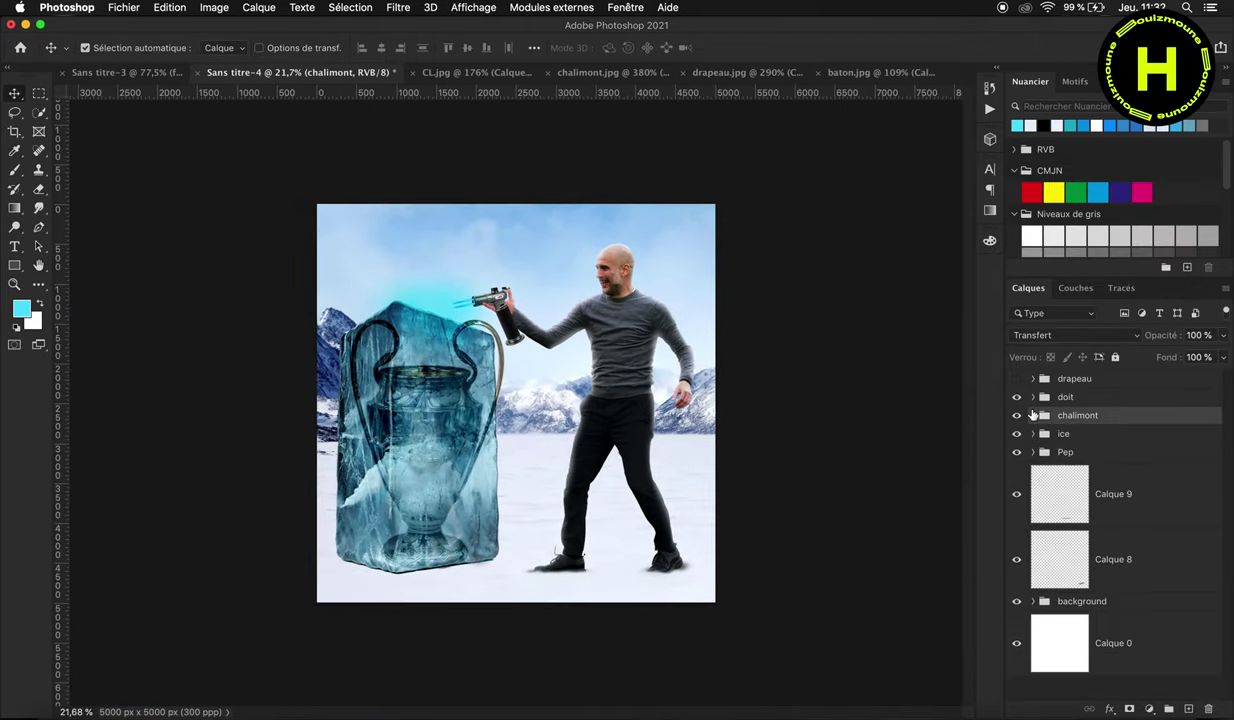
# Step: Choose the Brush tool with black as the colour, deleting a misplaced layer added above ice
pyautogui.click(1033, 416)
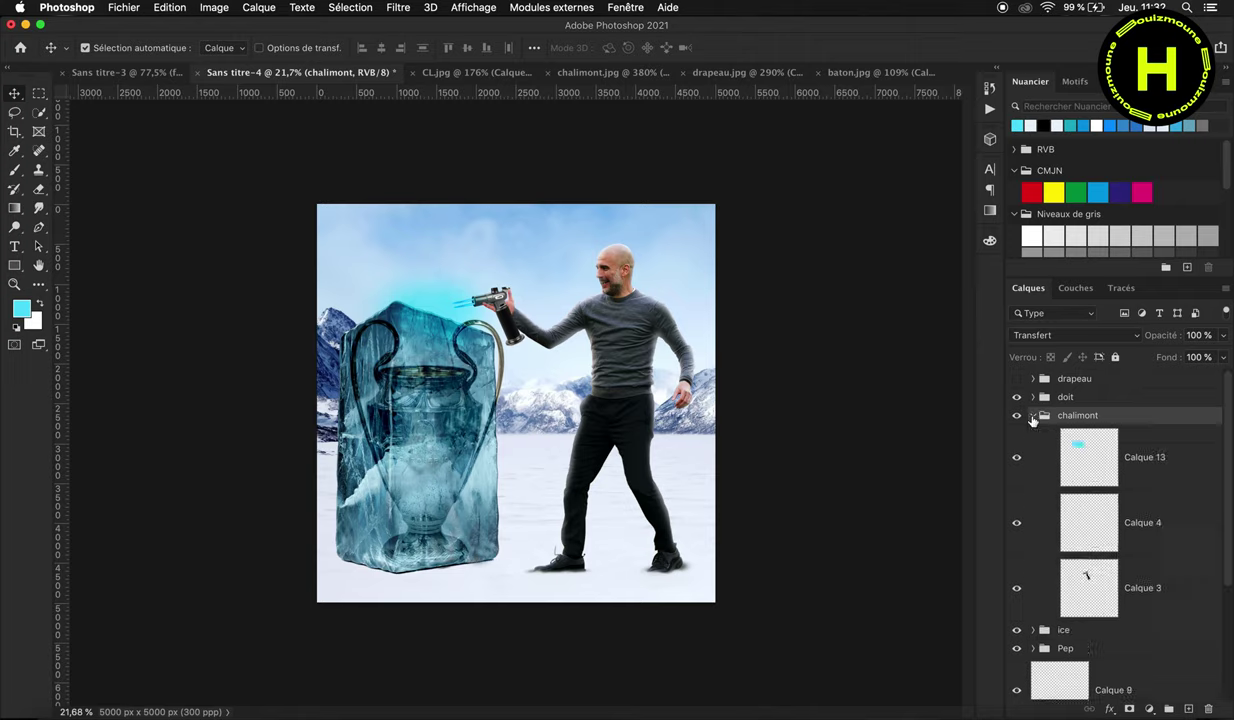
pyautogui.click(1128, 628)
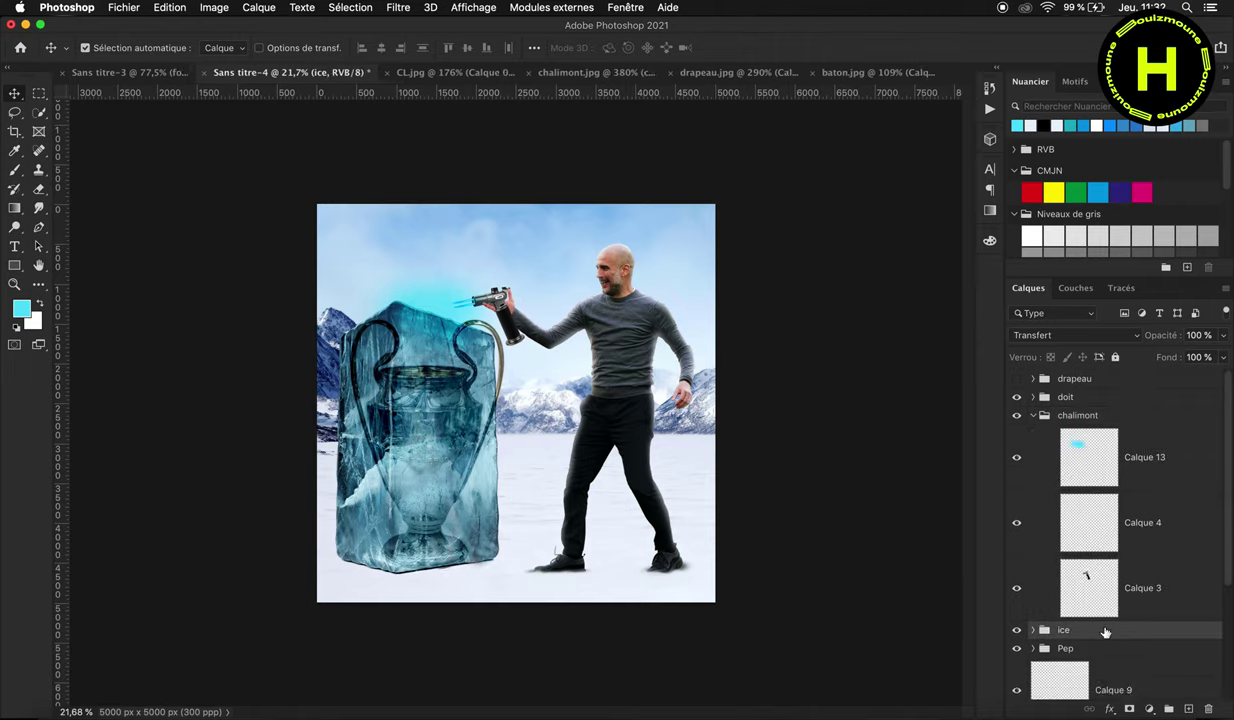
pyautogui.click(1190, 709)
pyautogui.scroll(2, 533, 289)
pyautogui.scroll(2, 533, 289)
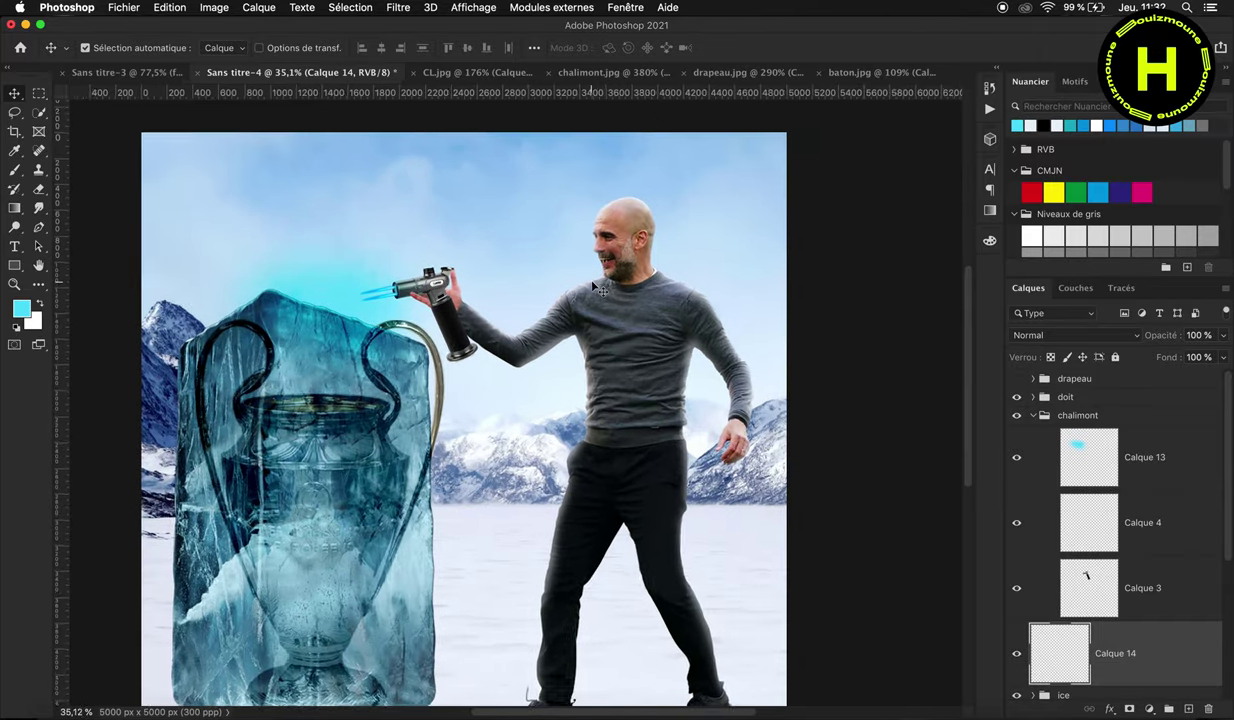
pyautogui.scroll(2, 530, 290)
pyautogui.scroll(2, 525, 291)
pyautogui.click(17, 171)
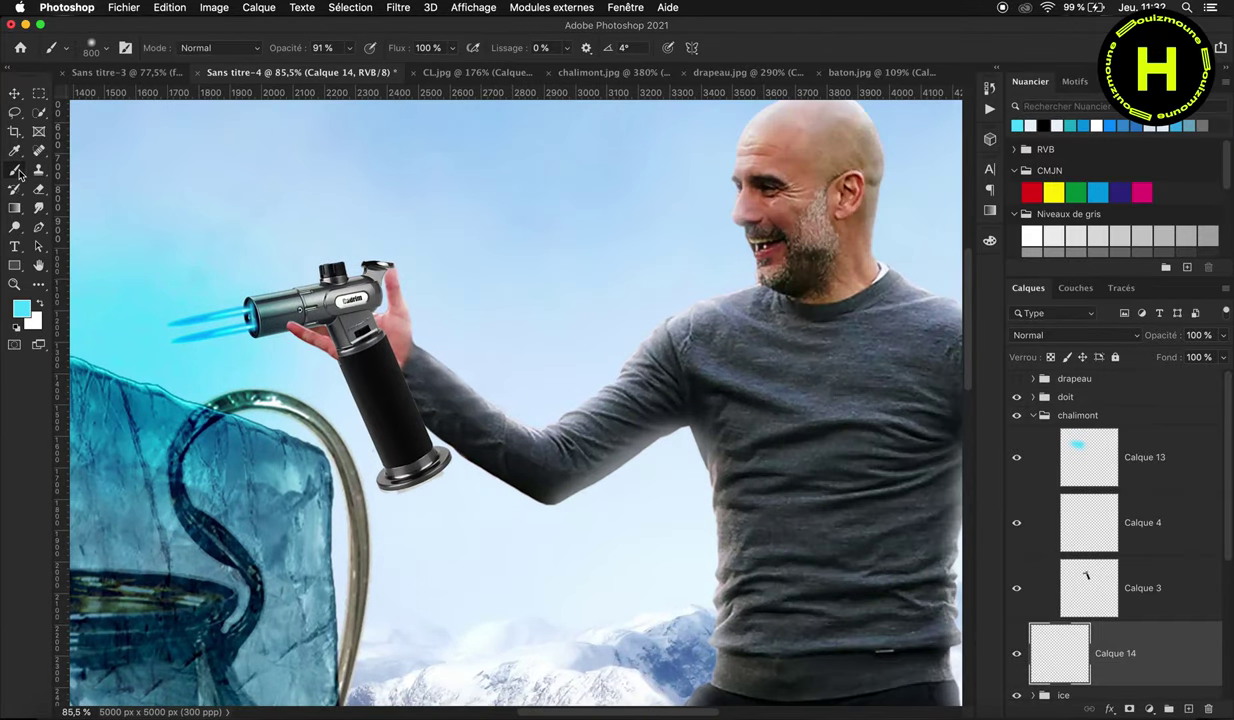
pyautogui.click(14, 327)
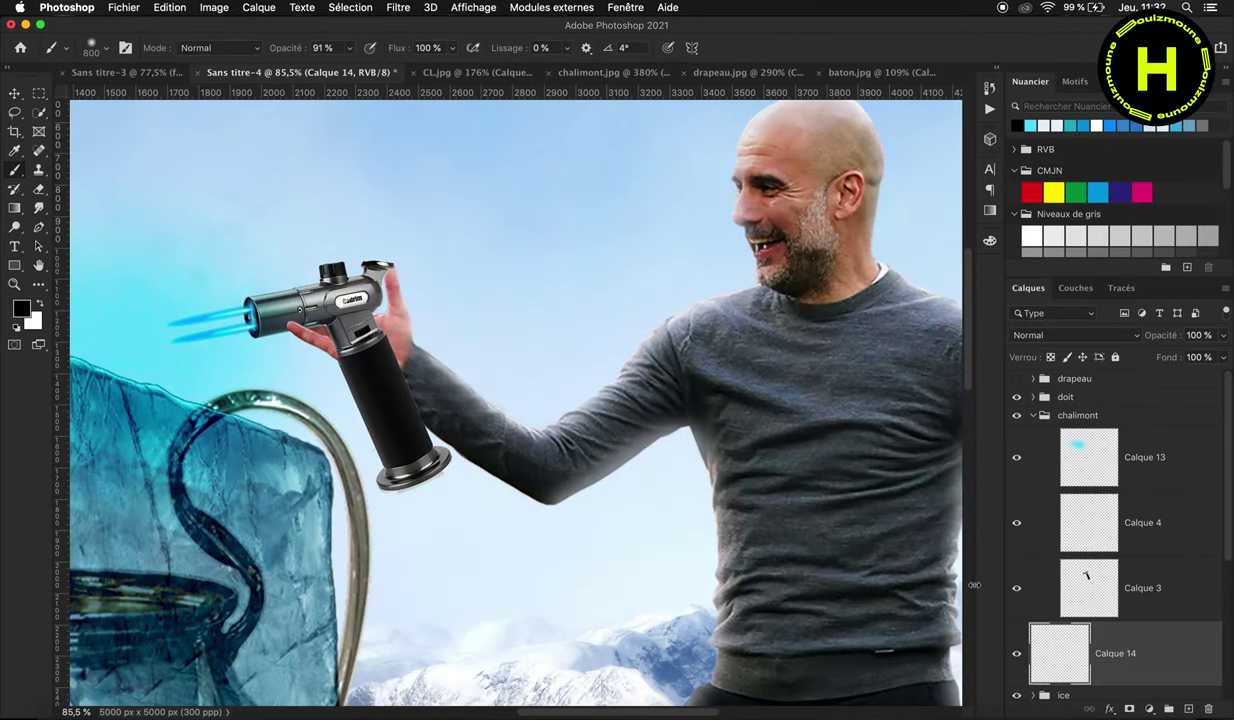
pyautogui.press('Delete')
# Step: Add a clipped layer above Calque 11 in the Pep group
pyautogui.click(1036, 648)
pyautogui.scroll(-3, 1100, 600)
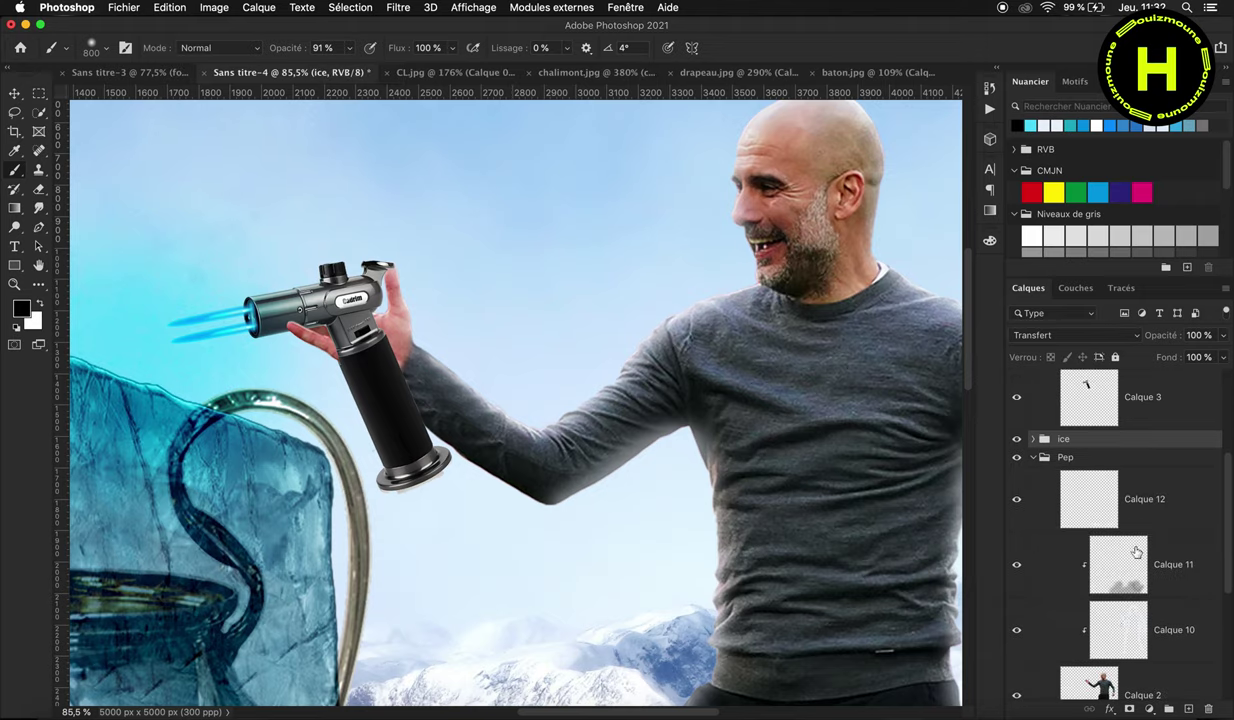
pyautogui.click(1163, 554)
pyautogui.click(1188, 707)
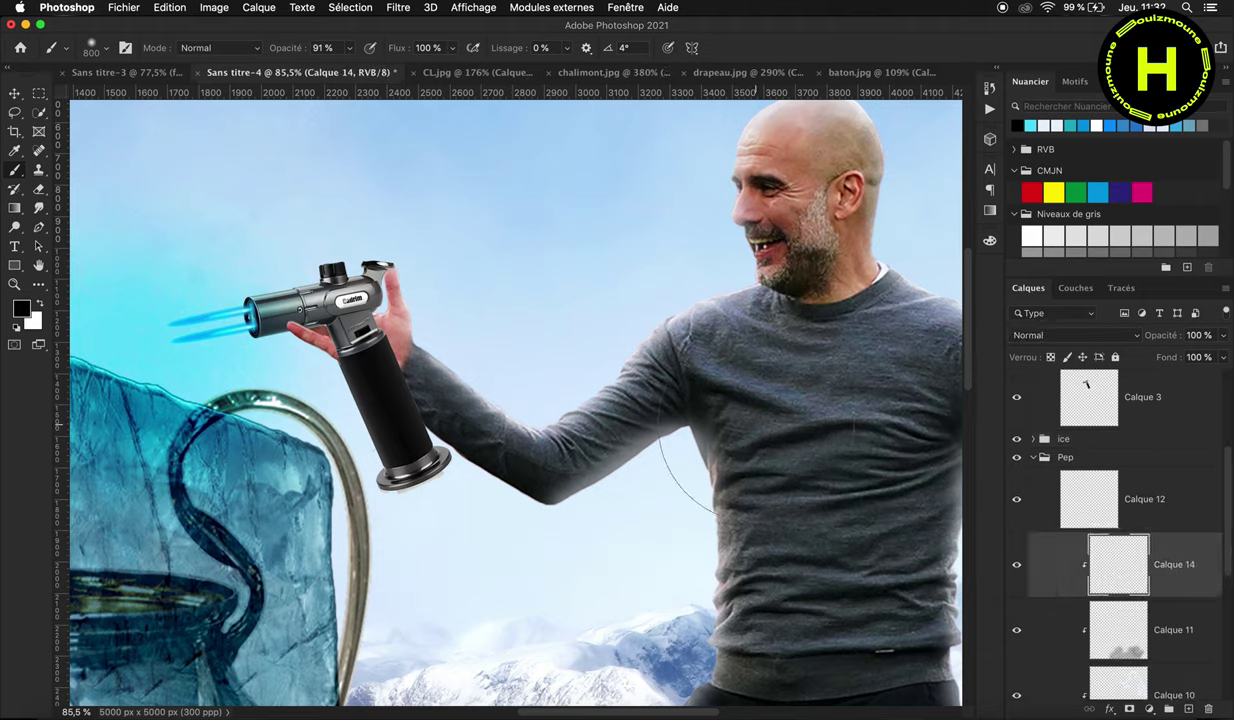
# Step: Paint a soft black shadow on the forearm with a 300 px brush at 56% opacity
pyautogui.rightClick(400, 287)
pyautogui.write('200')
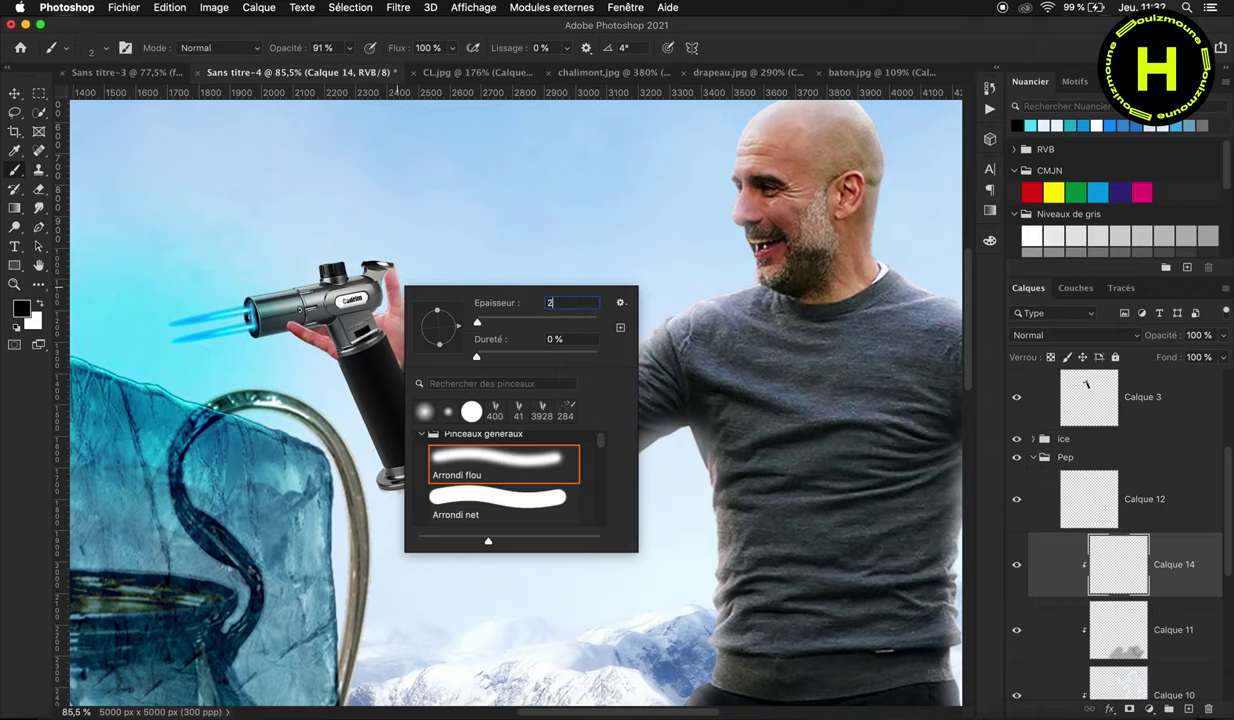
pyautogui.press('Return')
pyautogui.rightClick(399, 405)
pyautogui.write('300')
pyautogui.press('Return')
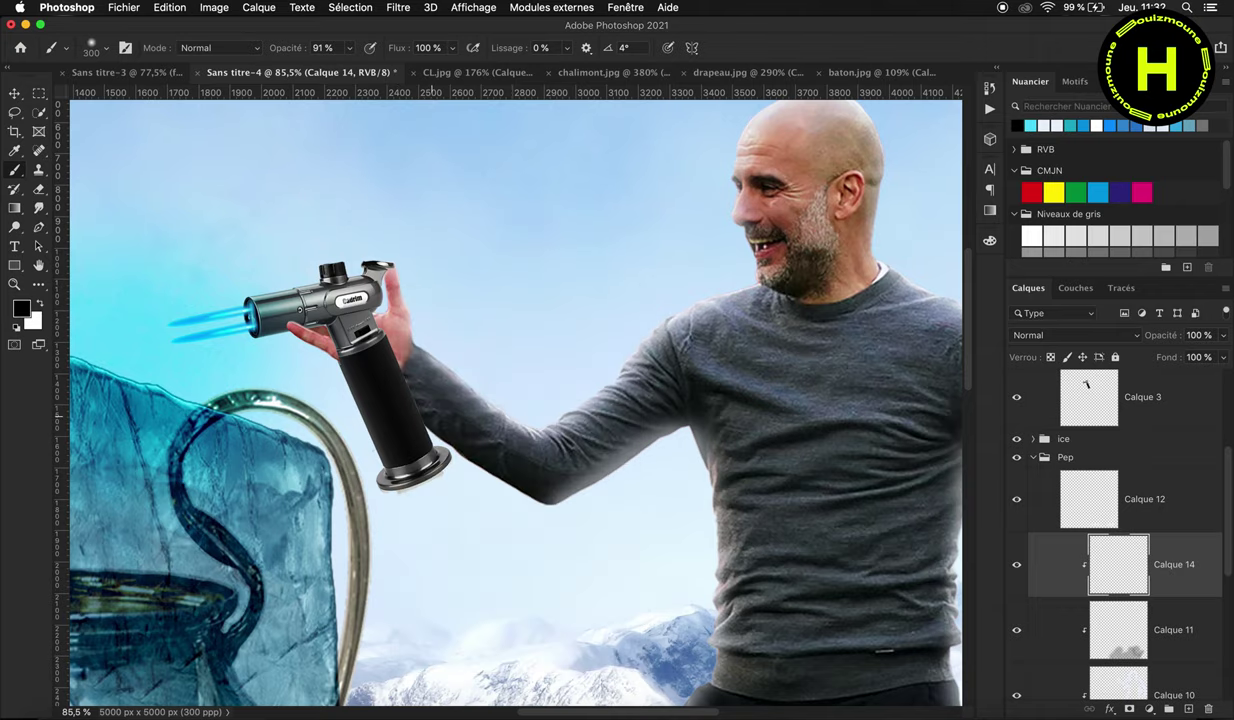
pyautogui.moveTo(295, 50); pyautogui.dragTo(248, 50)
pyautogui.moveTo(405, 375); pyautogui.dragTo(445, 415)
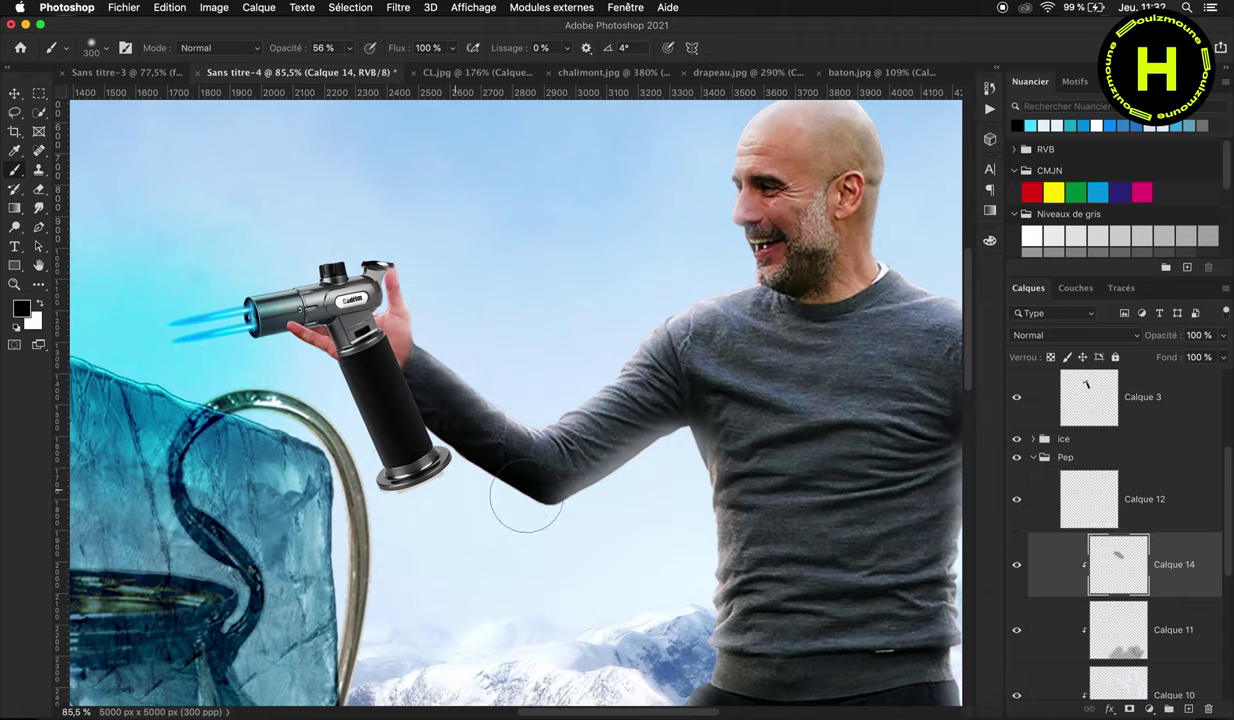
# Step: Add a new empty layer clipped to Calque 5 in the doit group
pyautogui.click(1032, 458)
pyautogui.click(1078, 402)
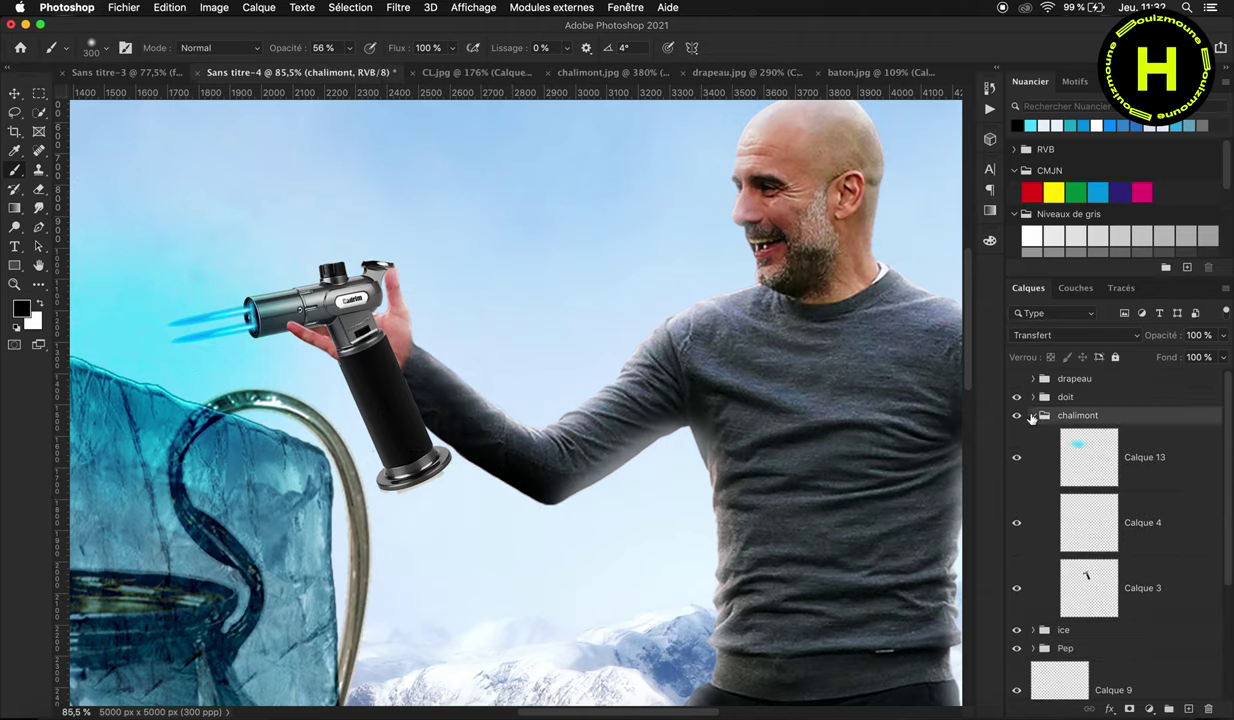
pyautogui.click(1033, 382)
pyautogui.click(1143, 439)
pyautogui.click(1188, 709)
pyautogui.keyDown('alt'); pyautogui.click(1166, 472); pyautogui.keyUp('alt')
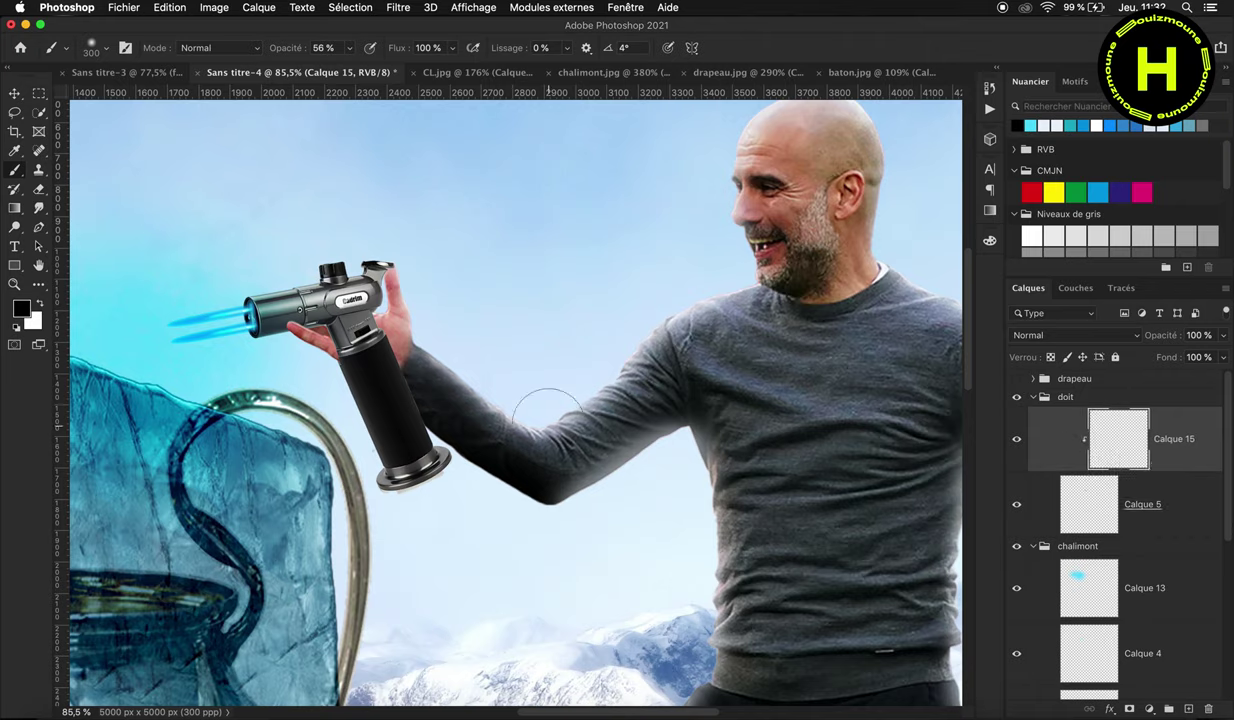
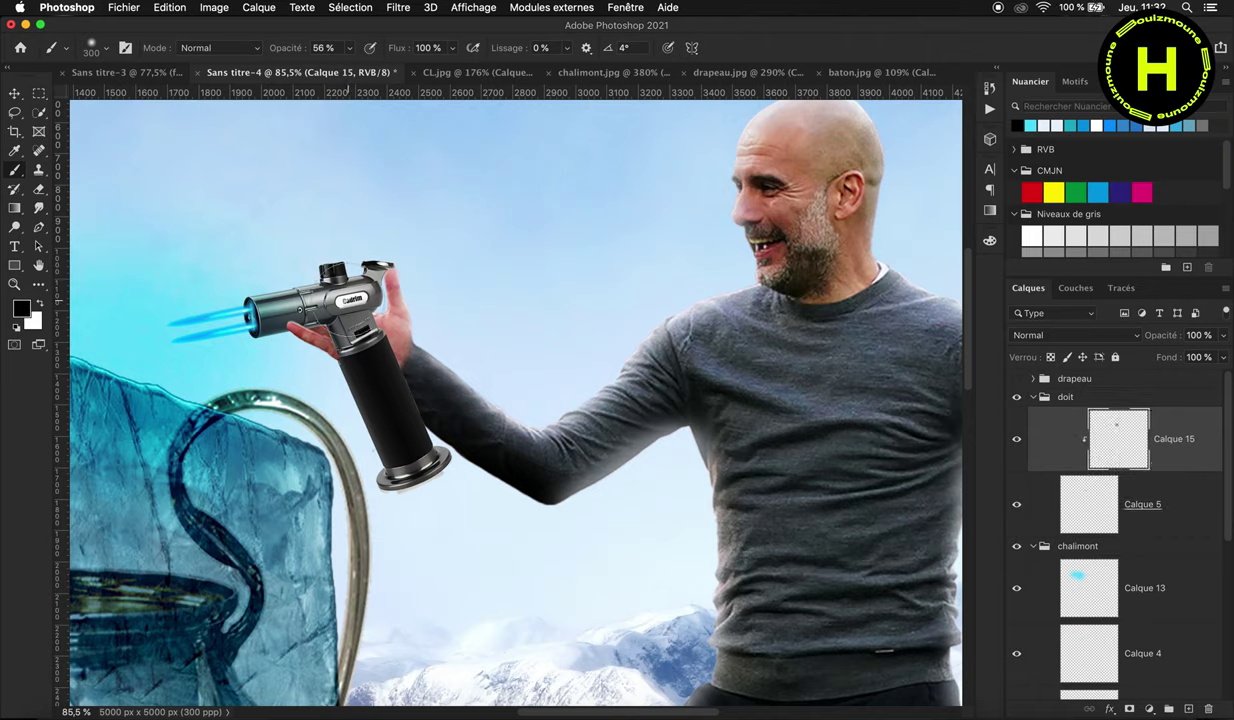
# Step: Collapse the doit group and expand the Pep group in the Layers panel
pyautogui.press('x')
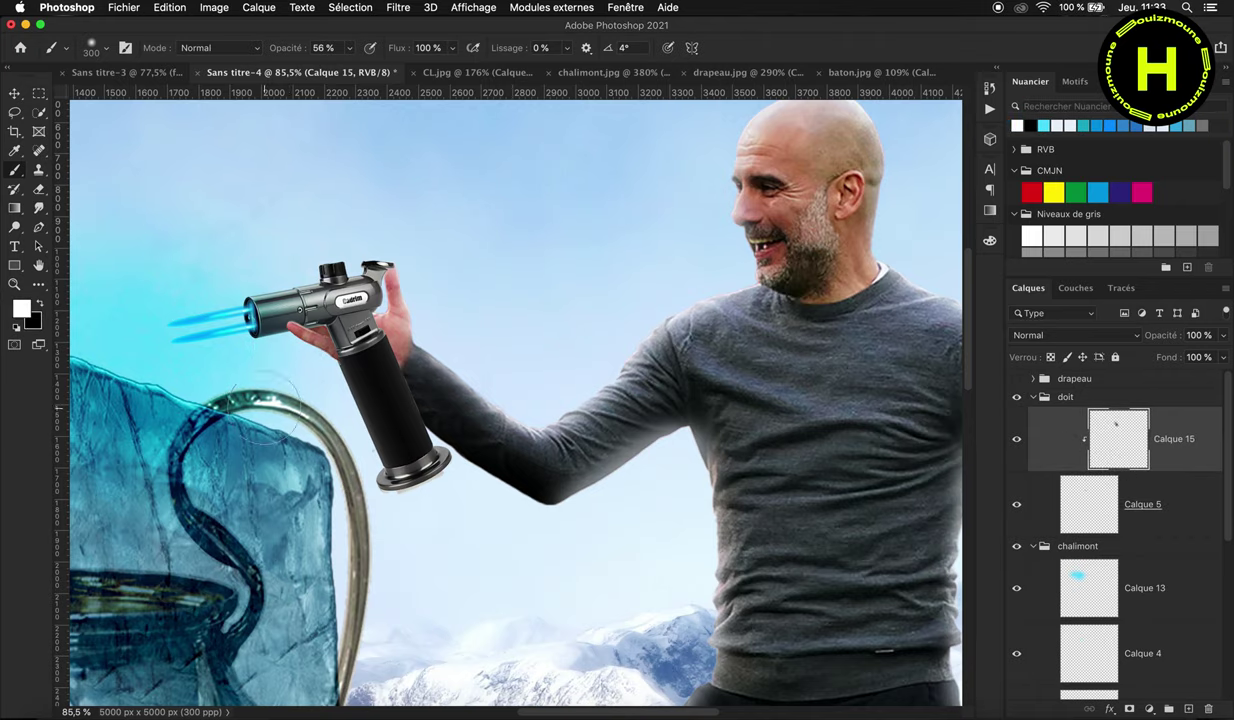
pyautogui.press('x')
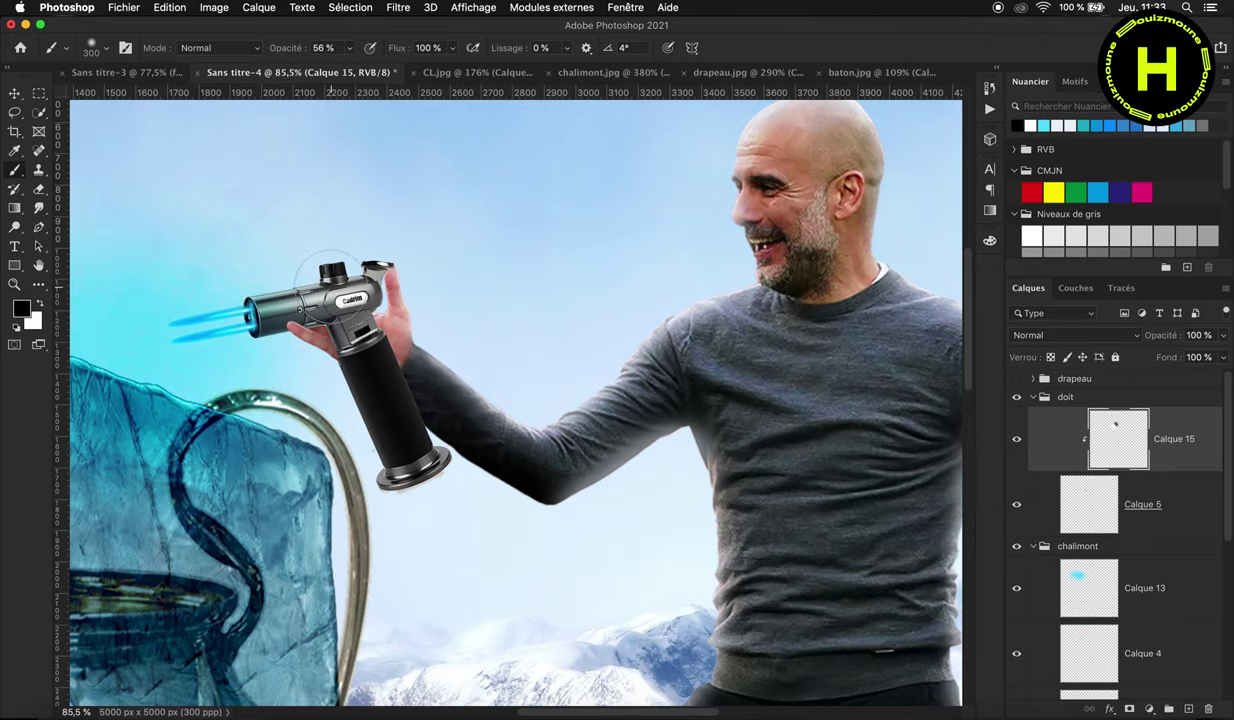
pyautogui.press('v')
pyautogui.scroll(-1, 543, 359)
pyautogui.click(1033, 397)
pyautogui.scroll(-2, 883, 453)
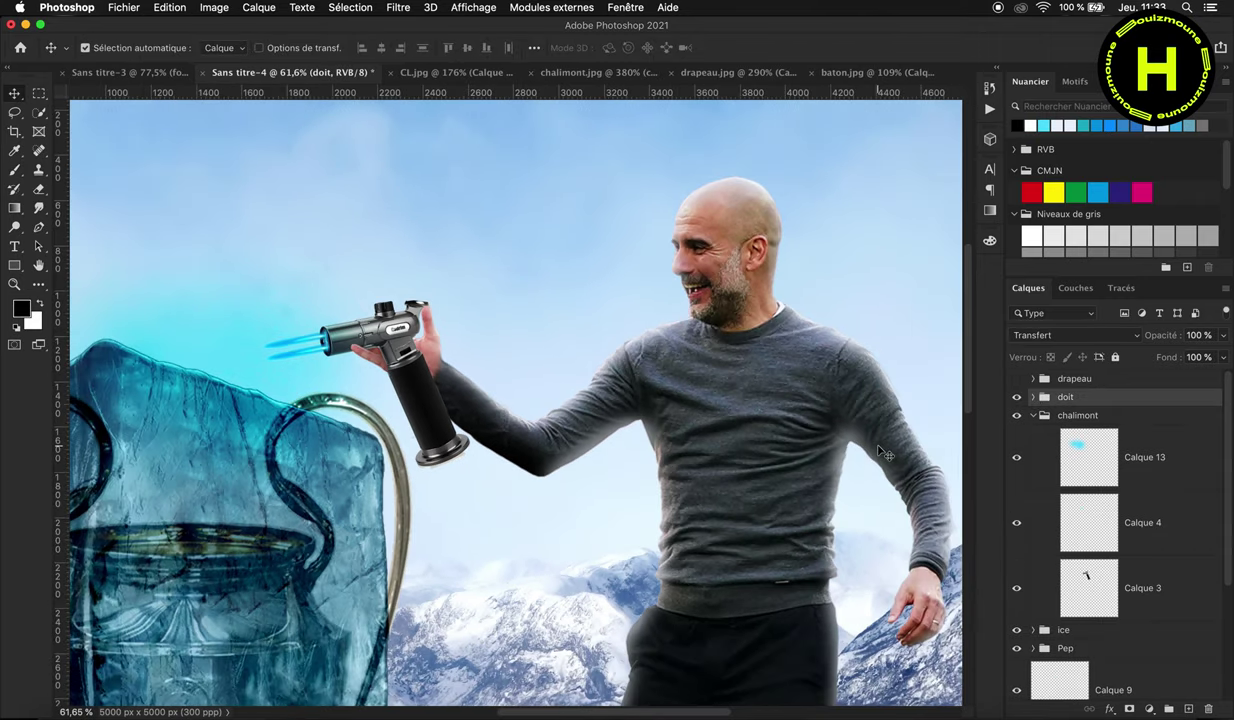
pyautogui.scroll(2, 883, 453)
pyautogui.click(1033, 648)
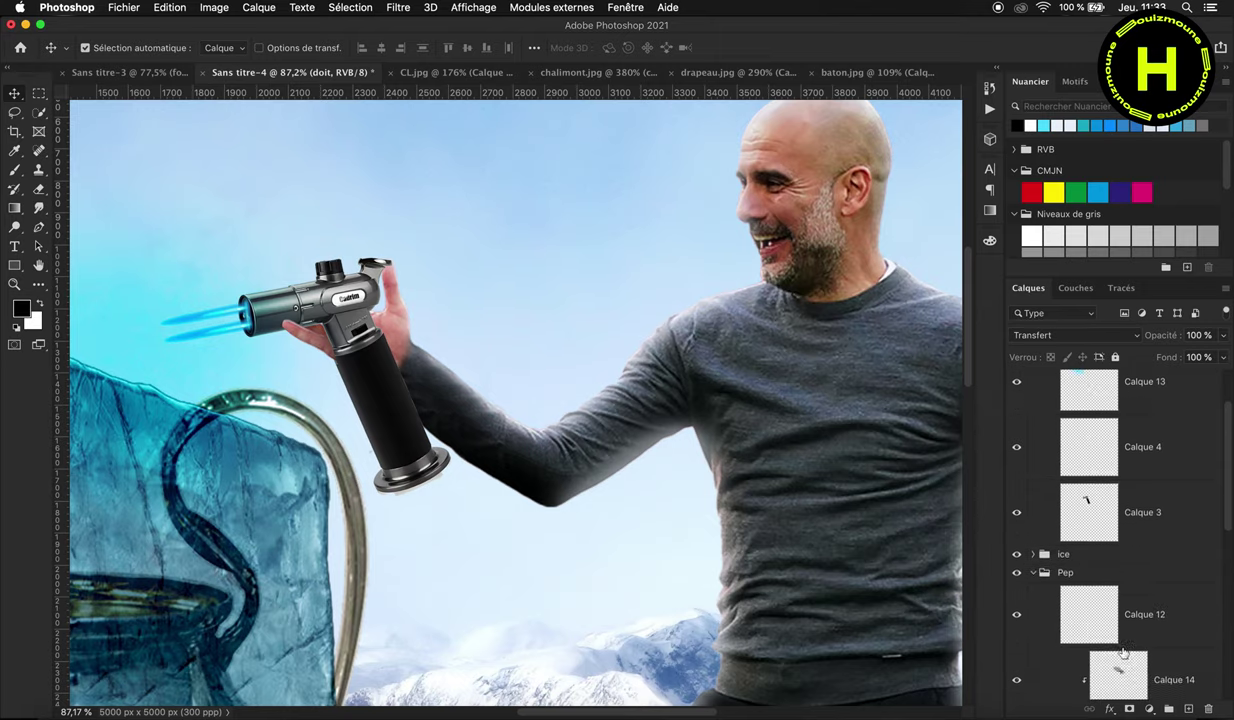
pyautogui.scroll(-2, 1090, 580)
# Step: Add a new layer above Calque 14 at 55% opacity, then collapse Pep
pyautogui.click(1100, 603)
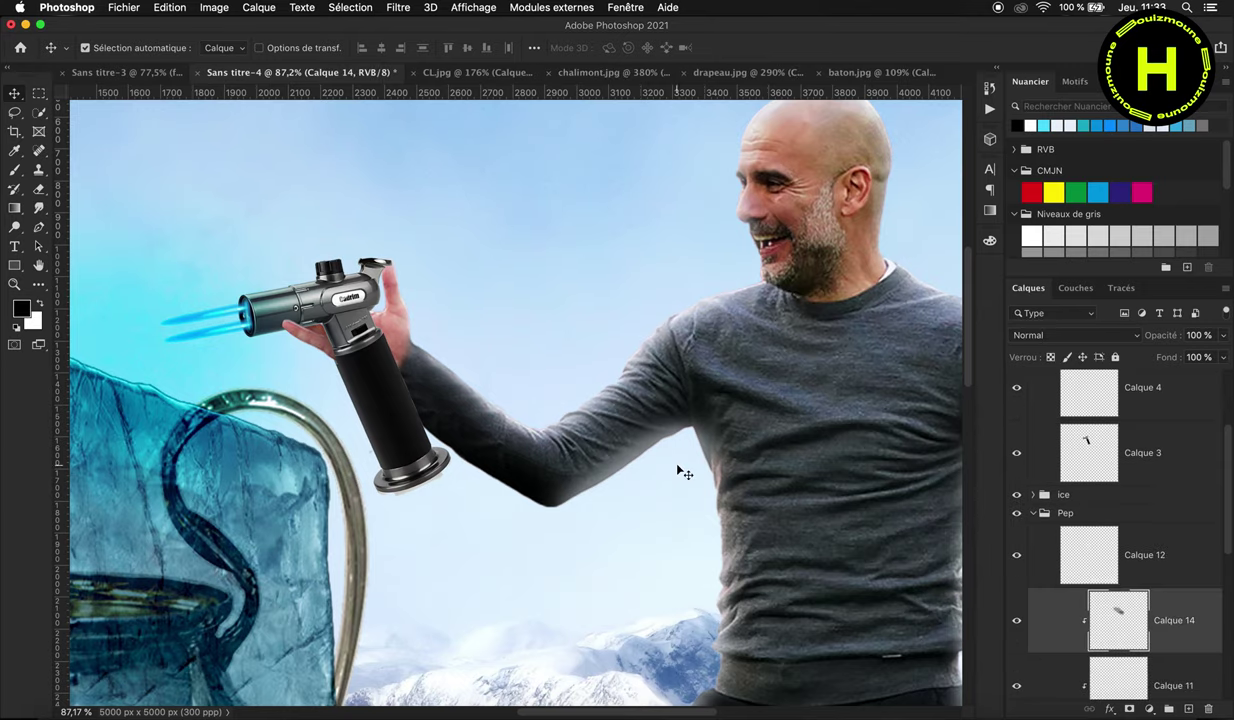
pyautogui.click(15, 170)
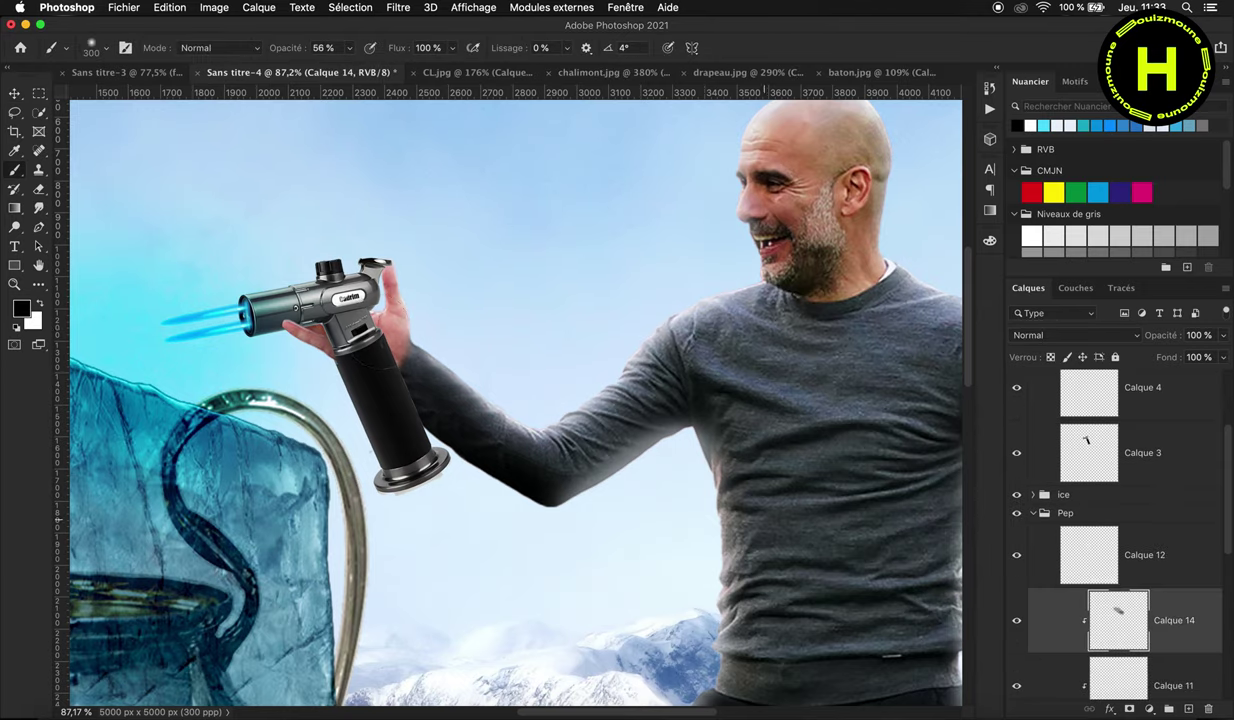
pyautogui.click(1187, 705)
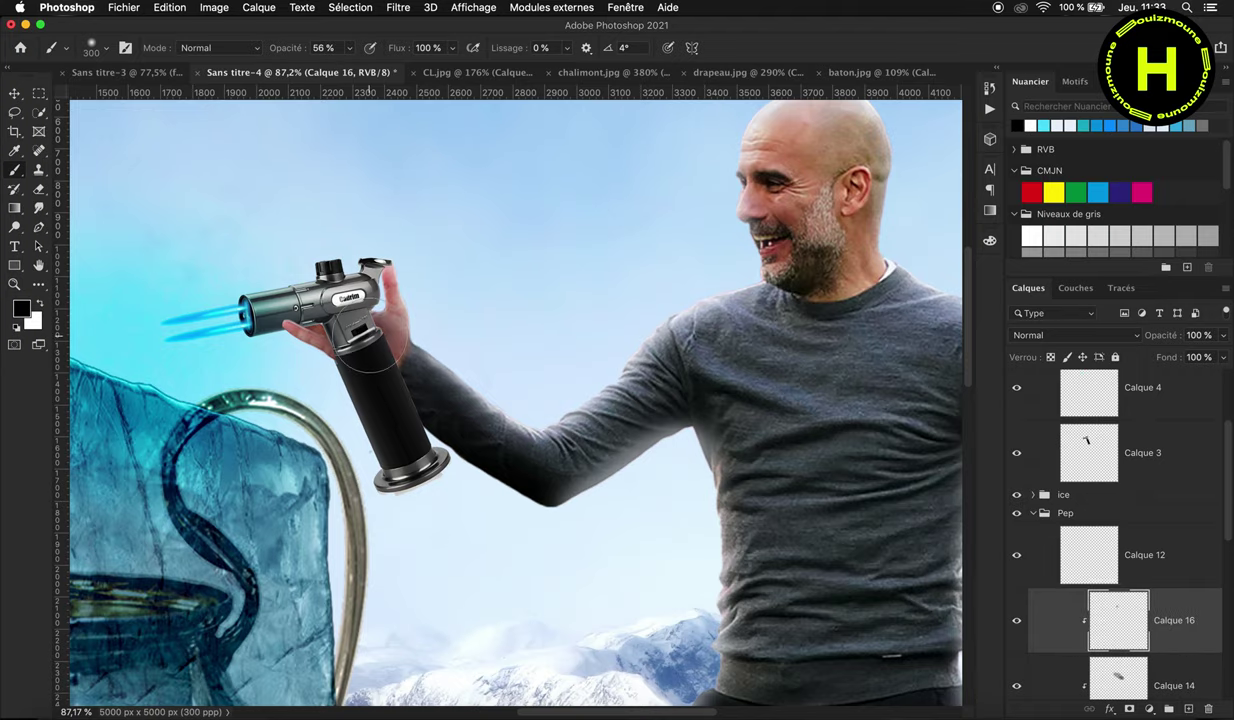
pyautogui.moveTo(1160, 335); pyautogui.dragTo(1115, 335)
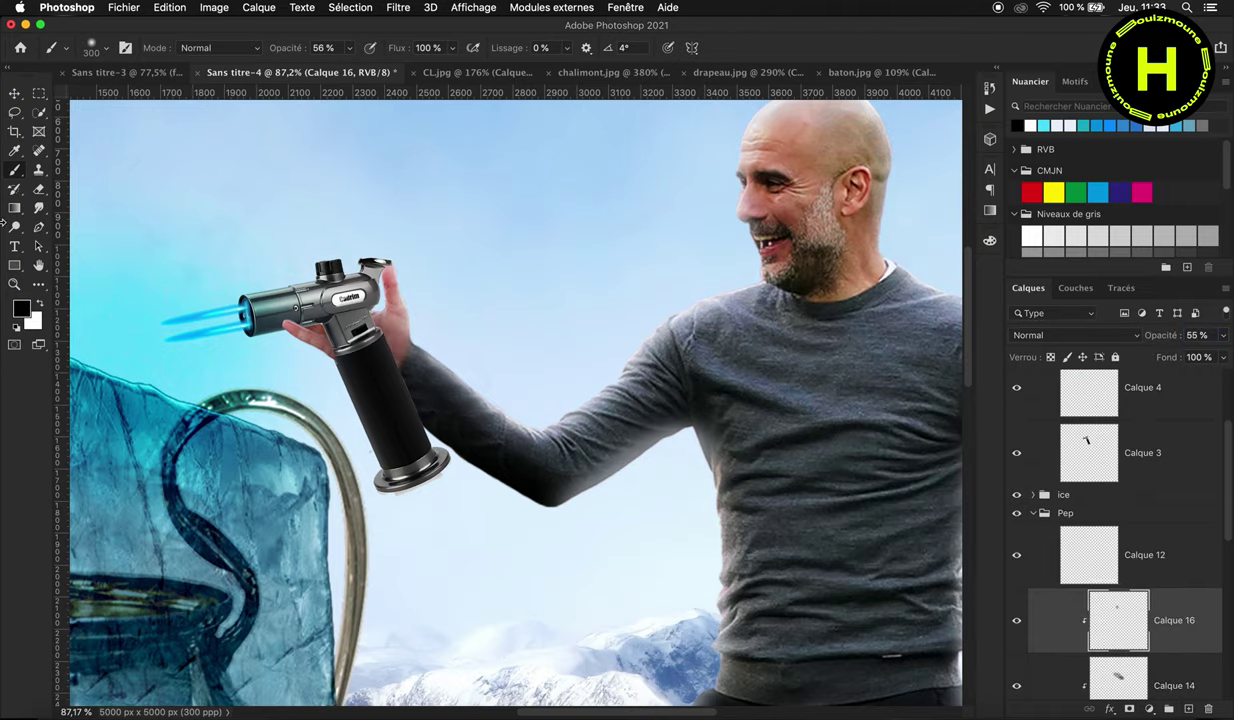
pyautogui.press('v')
pyautogui.click(1033, 513)
pyautogui.scroll(-5, 845, 463)
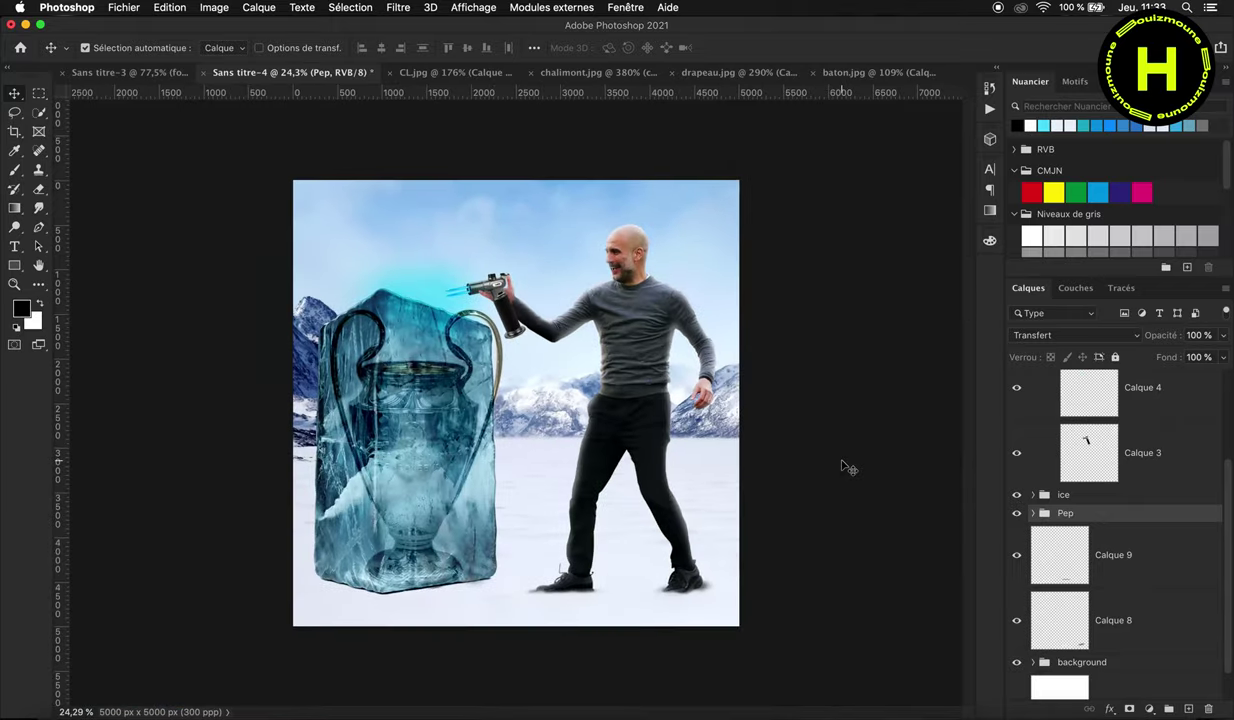
# Step: Expand the ice group, add a layer above Calque 6, and set a 500 px white brush
pyautogui.click(1050, 494)
pyautogui.click(1034, 495)
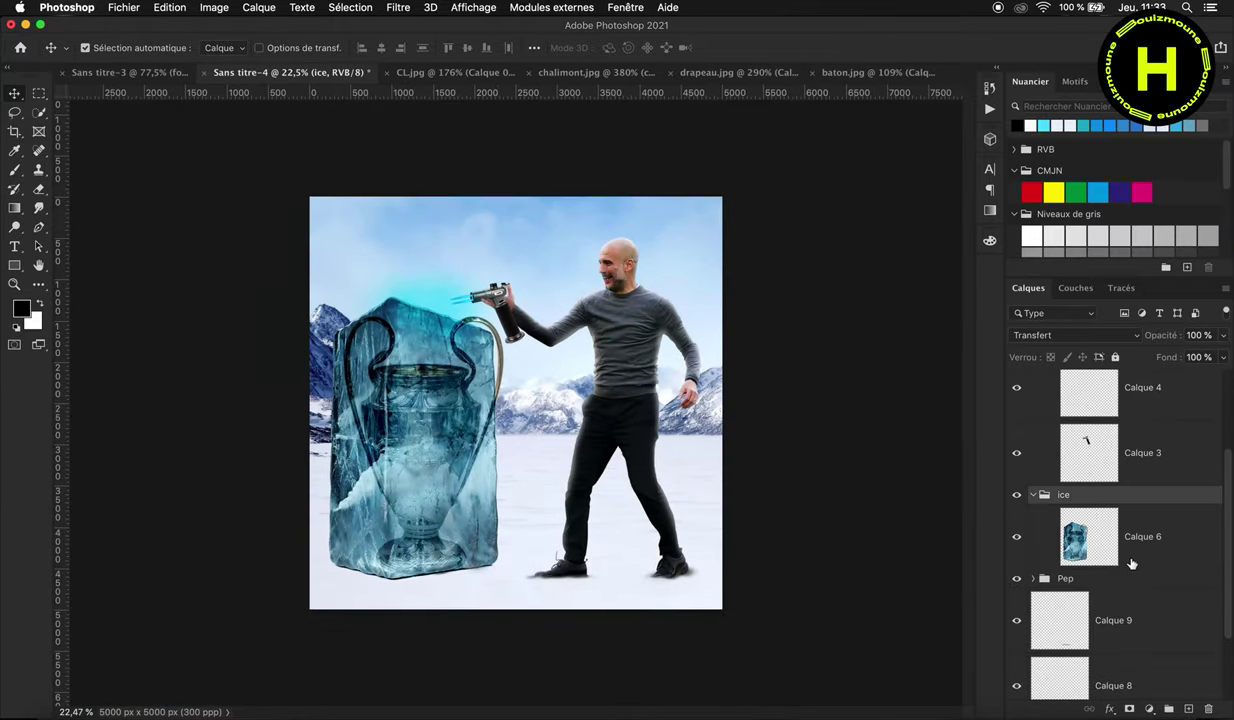
pyautogui.hotkey('ctrl', 'shift', 'alt', 'n')
pyautogui.scroll(3, 530, 470)
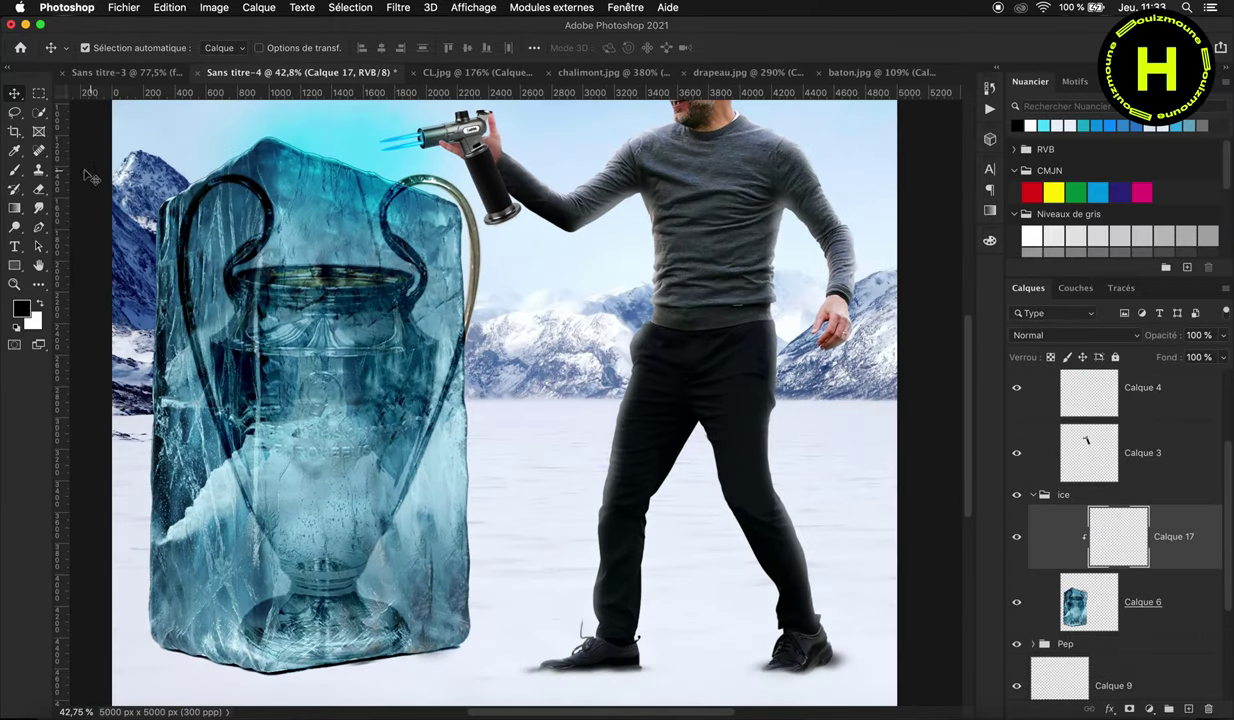
pyautogui.press('b')
pyautogui.press('x')
pyautogui.rightClick(548, 276)
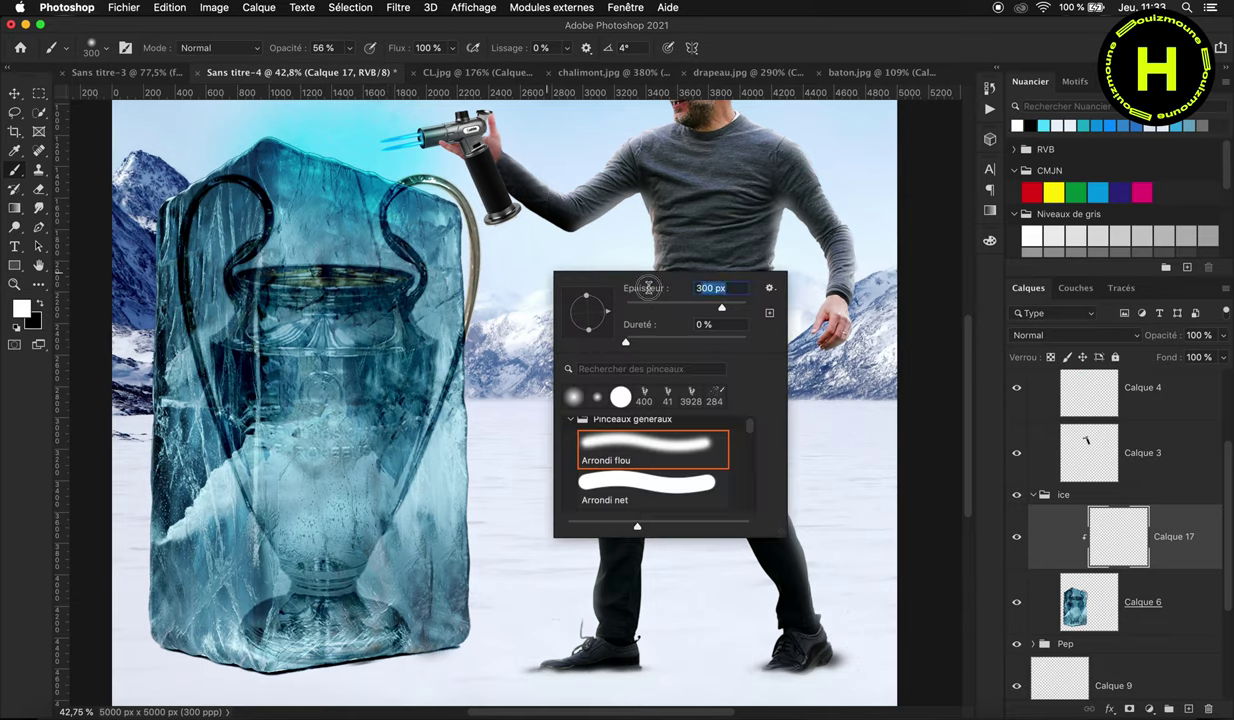
pyautogui.write('0')
pyautogui.press('Return')
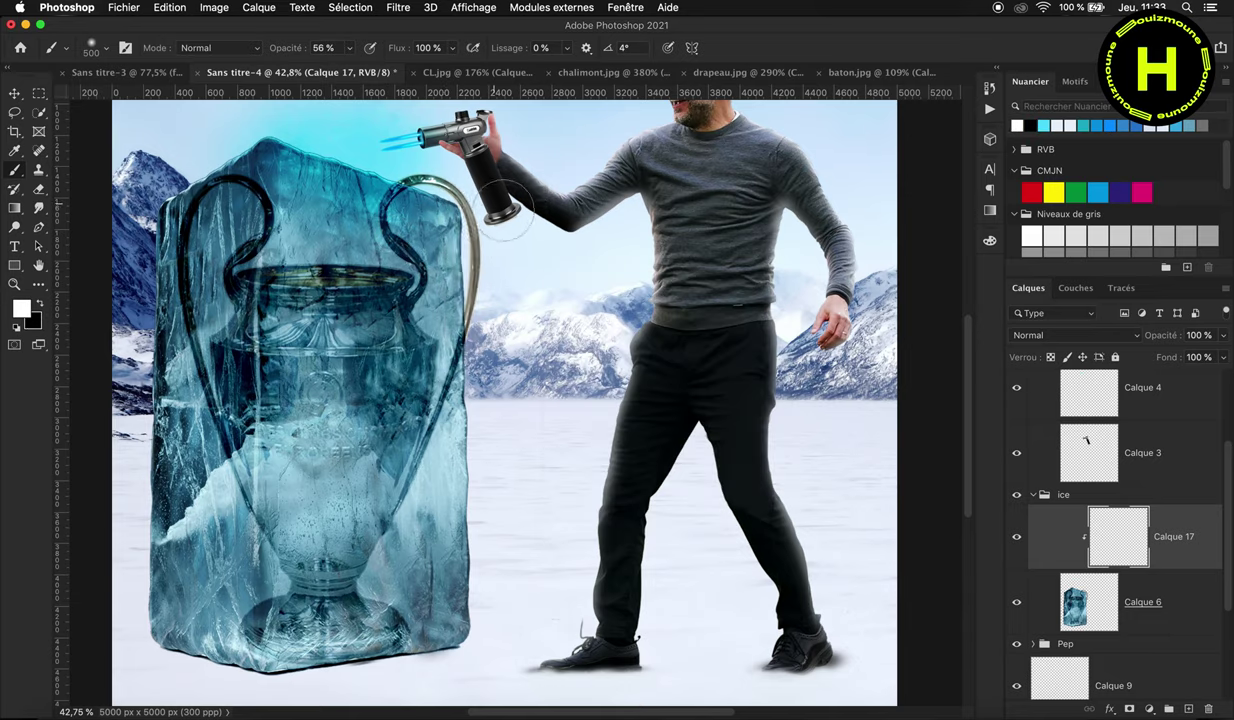
# Step: Brush white highlights on the ice's top-right edges and 17% black shading on its left and bottom
pyautogui.moveTo(500, 410)
pyautogui.mouseDown()
pyautogui.moveTo(280, 118)
pyautogui.moveTo(173, 129)
pyautogui.moveTo(340, 125)
pyautogui.mouseUp()
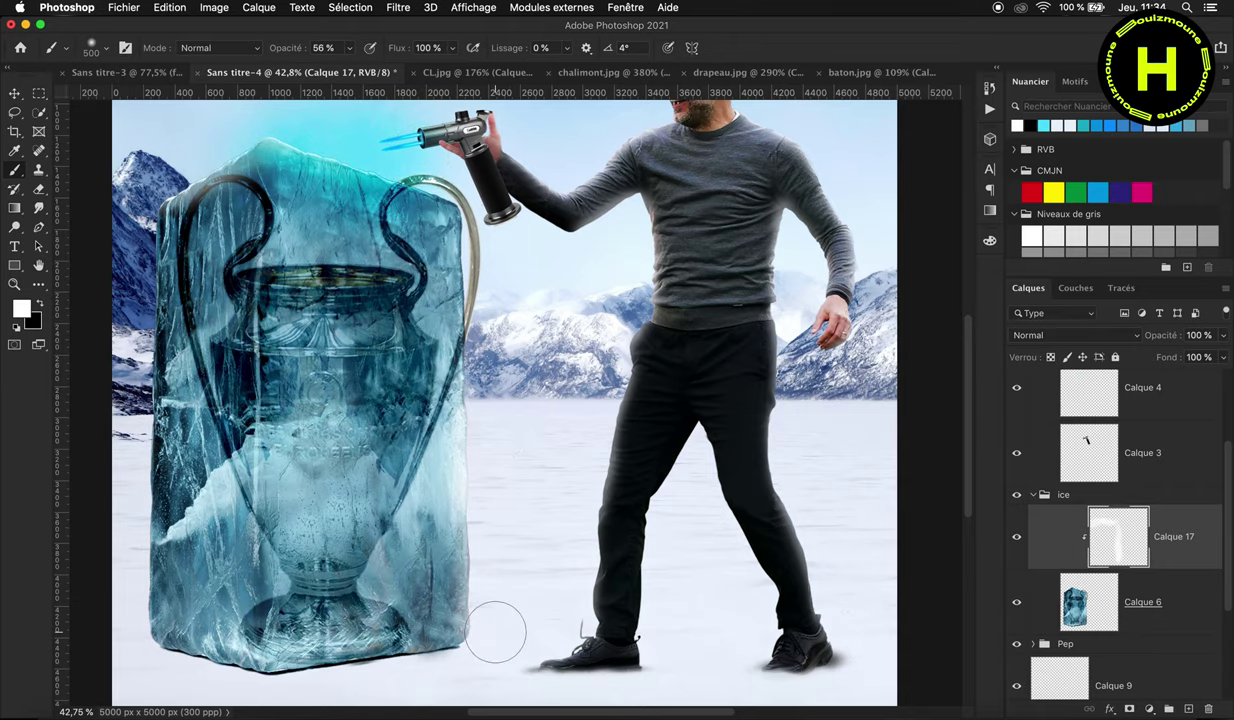
pyautogui.press('x')
pyautogui.moveTo(98, 567); pyautogui.dragTo(124, 167)
pyautogui.moveTo(284, 48); pyautogui.dragTo(245, 47)
pyautogui.moveTo(130, 598)
pyautogui.mouseDown()
pyautogui.moveTo(240, 640)
pyautogui.moveTo(290, 630)
pyautogui.moveTo(330, 660)
pyautogui.moveTo(260, 680)
pyautogui.moveTo(429, 656)
pyautogui.mouseUp()
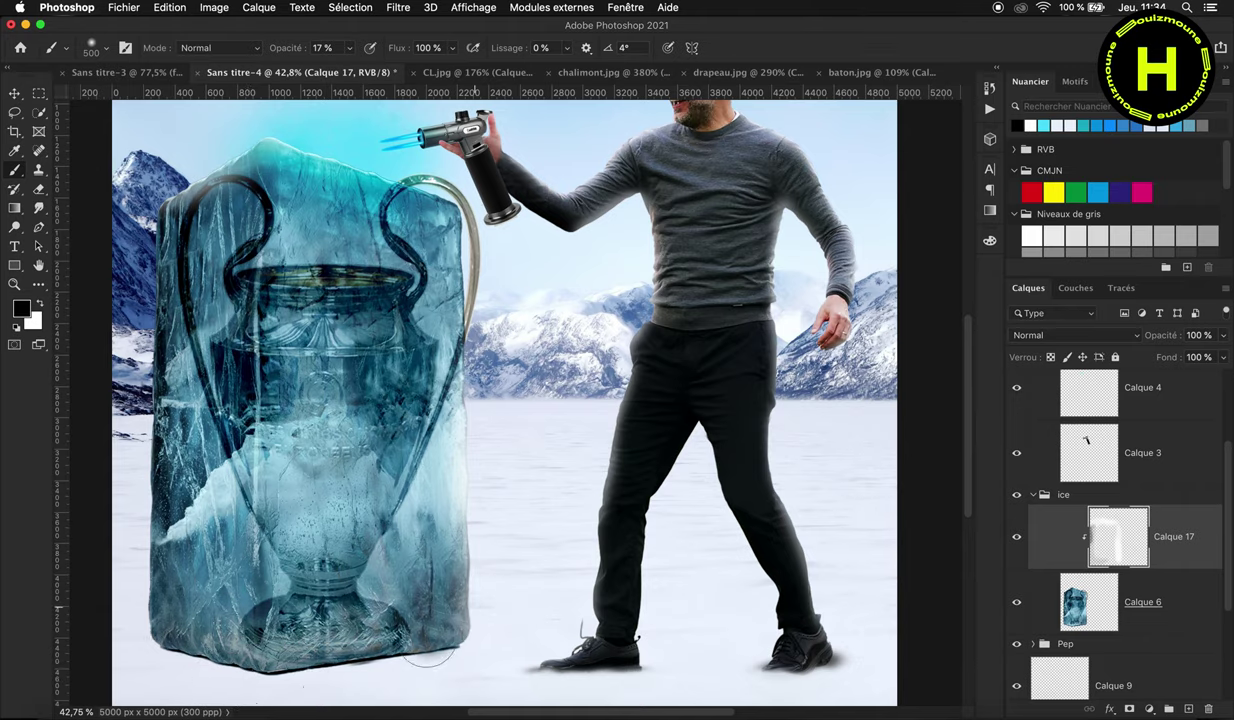
pyautogui.moveTo(183, 585); pyautogui.dragTo(437, 575)
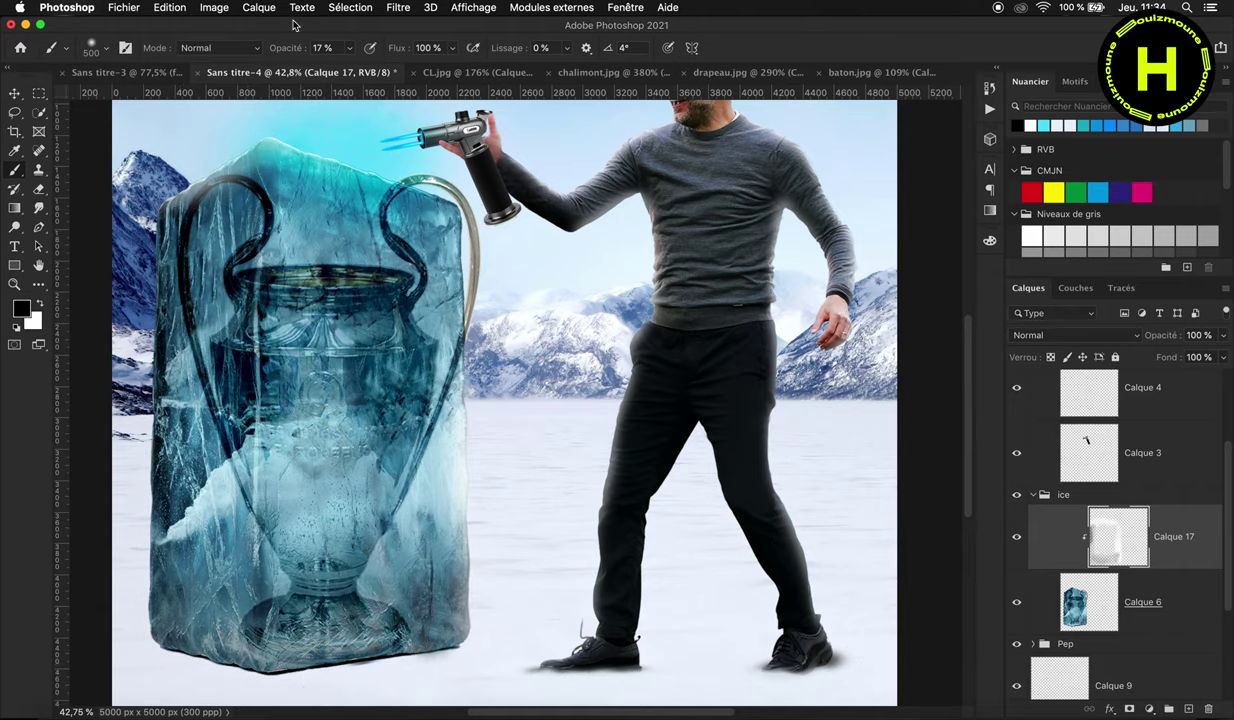
pyautogui.moveTo(287, 47); pyautogui.dragTo(262, 47)
# Step: Add a new empty layer beneath the ice group for the shadow
pyautogui.scroll(-2, 220, 380)
pyautogui.click(1112, 648)
pyautogui.click(1188, 708)
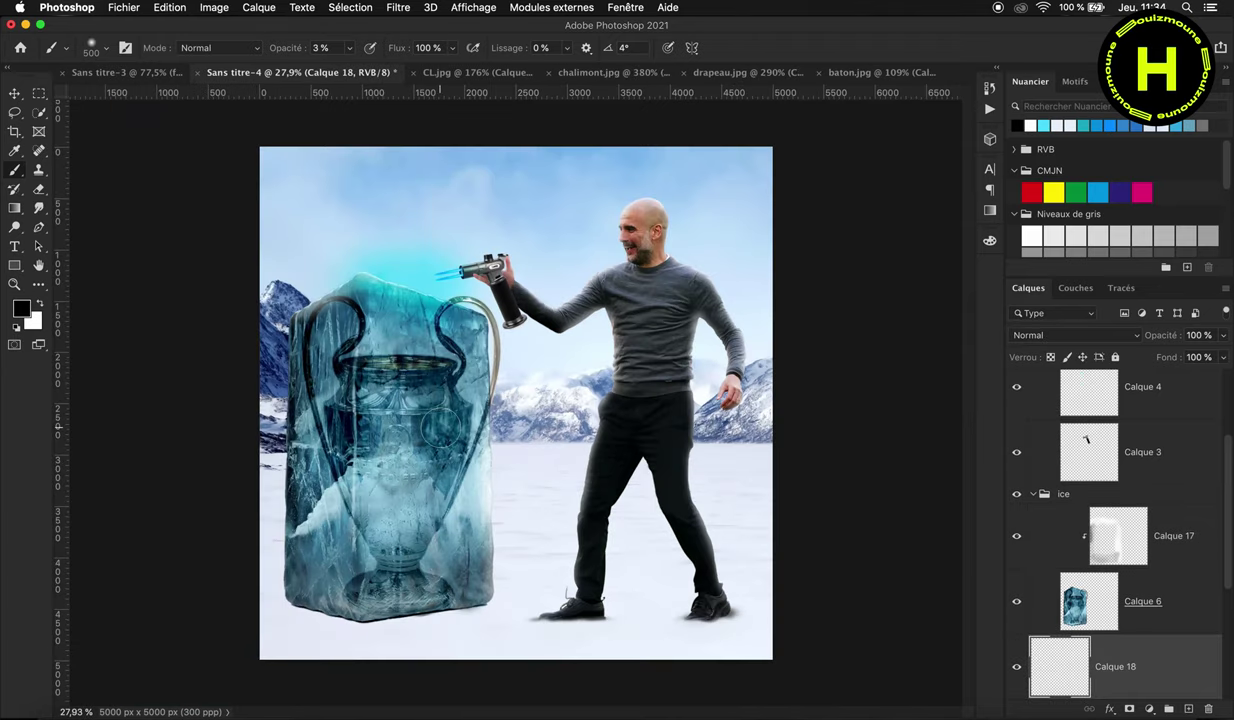
# Step: Paint a 43% dark stroke under the ice block, then squash and warp it into a curve
pyautogui.scroll(2, 400, 555)
pyautogui.moveTo(270, 48); pyautogui.dragTo(309, 55)
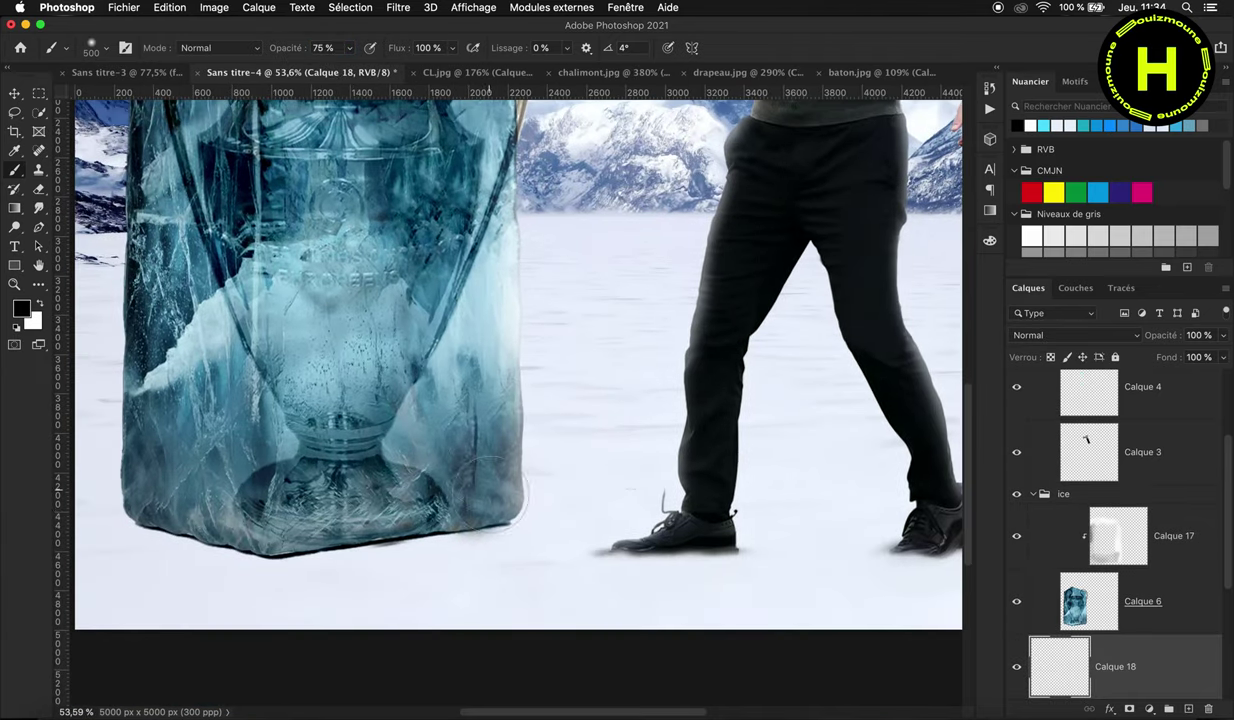
pyautogui.moveTo(488, 492); pyautogui.dragTo(278, 540)
pyautogui.press('v')
pyautogui.hotkey('ctrl', 't')
pyautogui.moveTo(438, 414)
pyautogui.mouseDown()
pyautogui.moveTo(460, 528)
pyautogui.moveTo(460, 487)
pyautogui.mouseUp()
pyautogui.rightClick(222, 485)
pyautogui.click(265, 540)
pyautogui.moveTo(191, 480)
pyautogui.mouseDown()
pyautogui.moveTo(235, 456)
pyautogui.moveTo(236, 430)
pyautogui.mouseUp()
pyautogui.moveTo(686, 480); pyautogui.dragTo(658, 446)
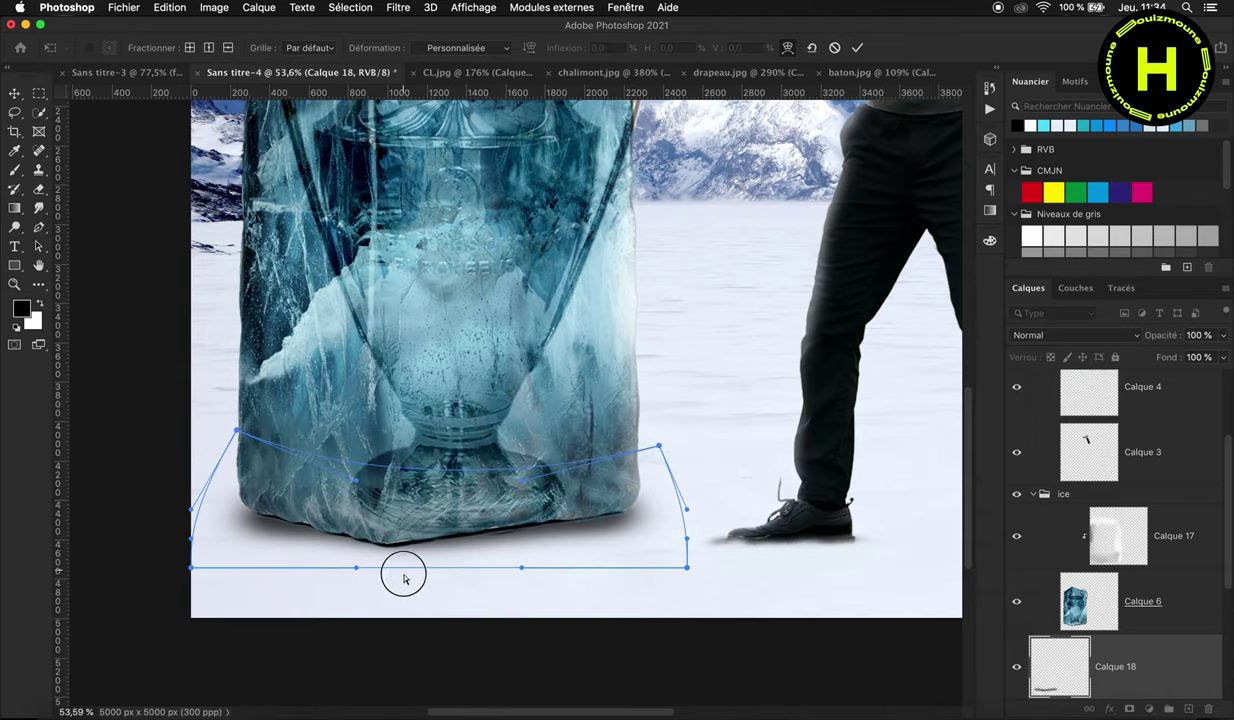
pyautogui.moveTo(361, 573); pyautogui.dragTo(347, 587)
pyautogui.press('Return')
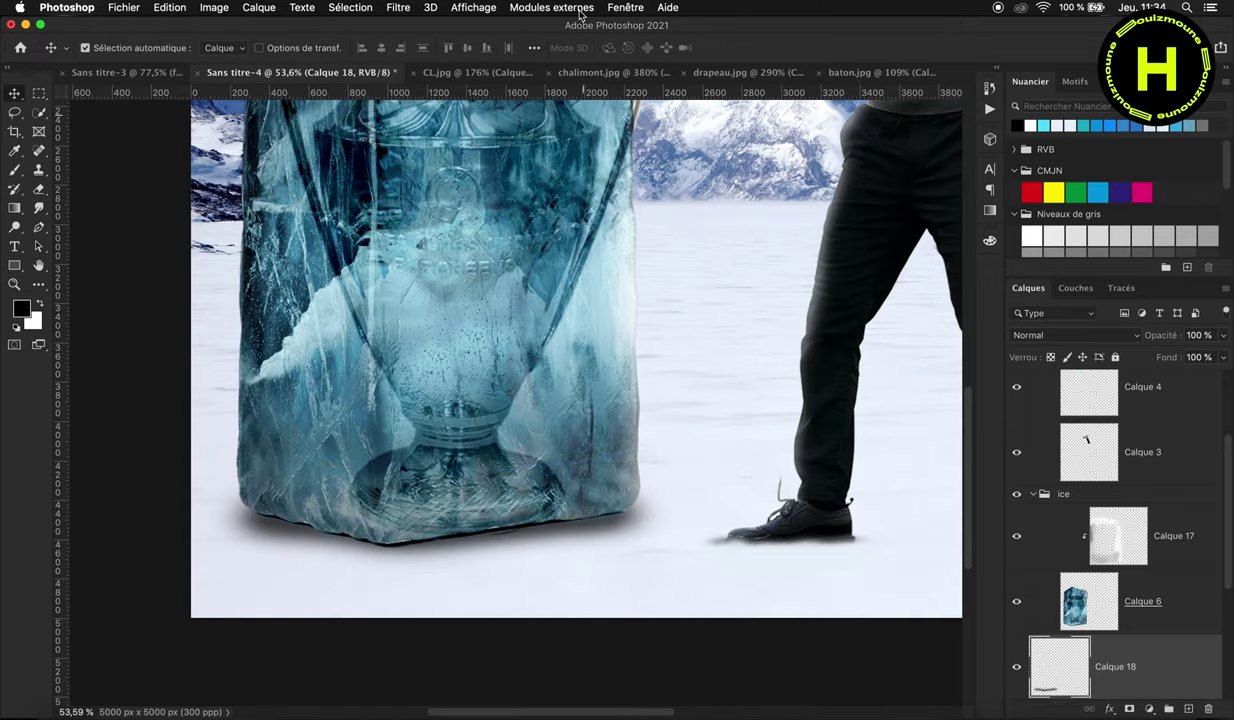
# Step: Apply a Gaussian blur to the warped shadow
pyautogui.click(398, 8)
pyautogui.click(655, 314)
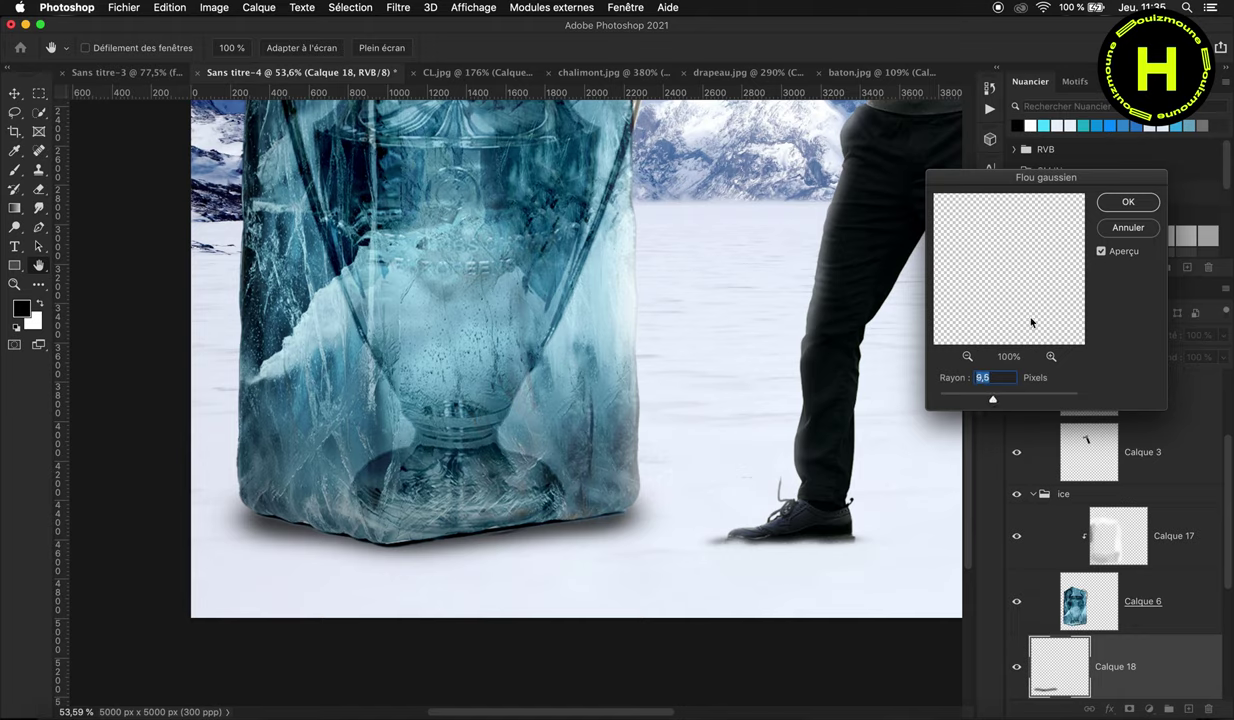
pyautogui.click(1128, 203)
pyautogui.click(313, 270)
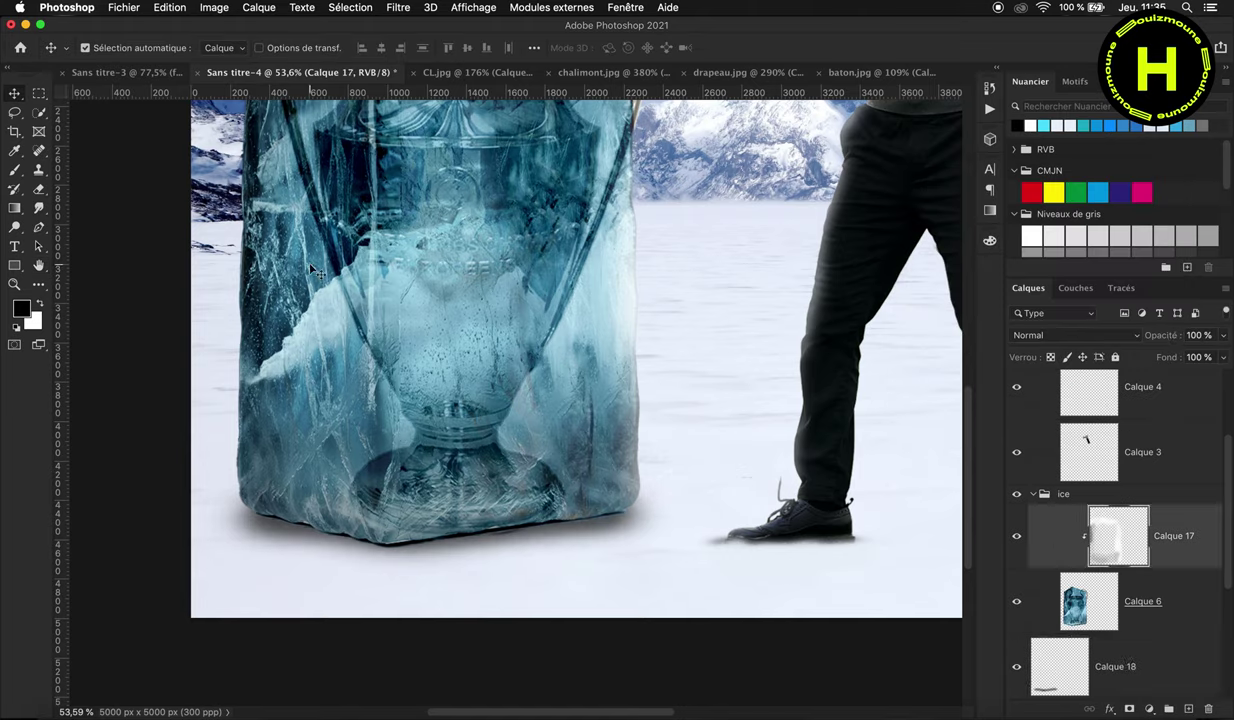
# Step: Set the brush to 900 px at 16% opacity
pyautogui.click(15, 170)
pyautogui.rightClick(691, 453)
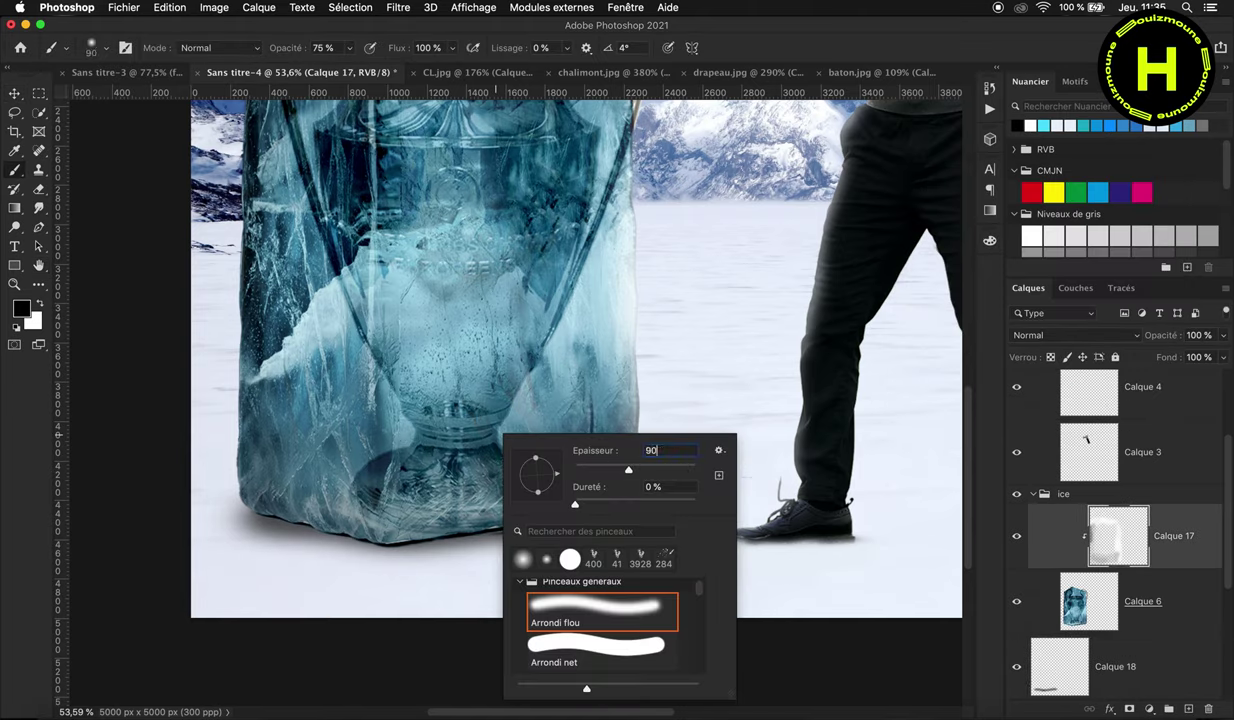
pyautogui.write('00')
pyautogui.press('Return')
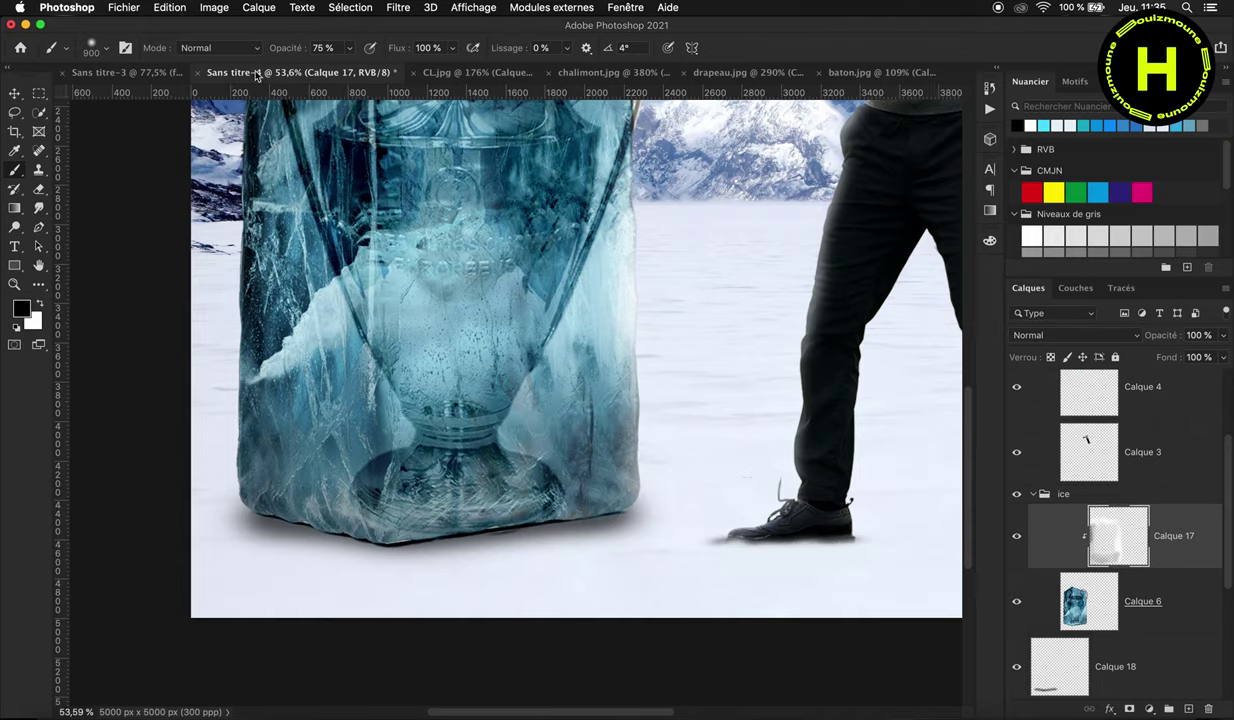
pyautogui.moveTo(288, 50); pyautogui.dragTo(248, 50)
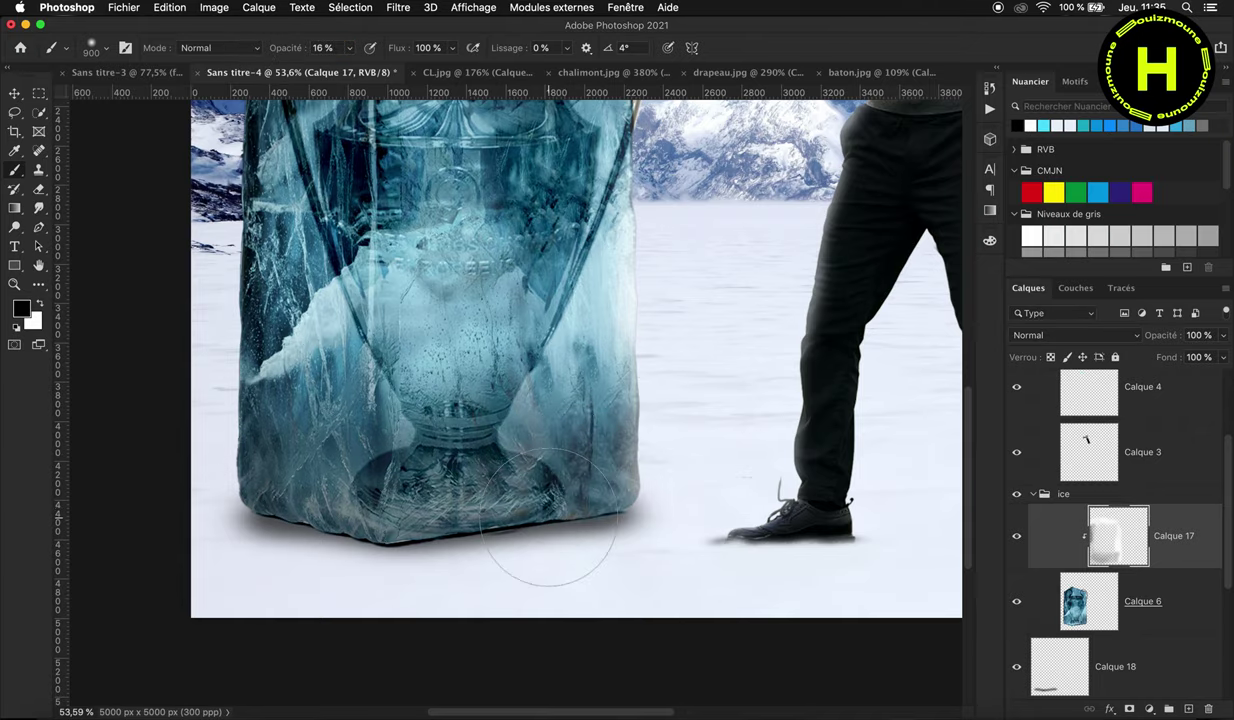
# Step: Fade the shadow layer Calque 18 to 65% opacity
pyautogui.press('v')
pyautogui.scroll(-5, 531, 477)
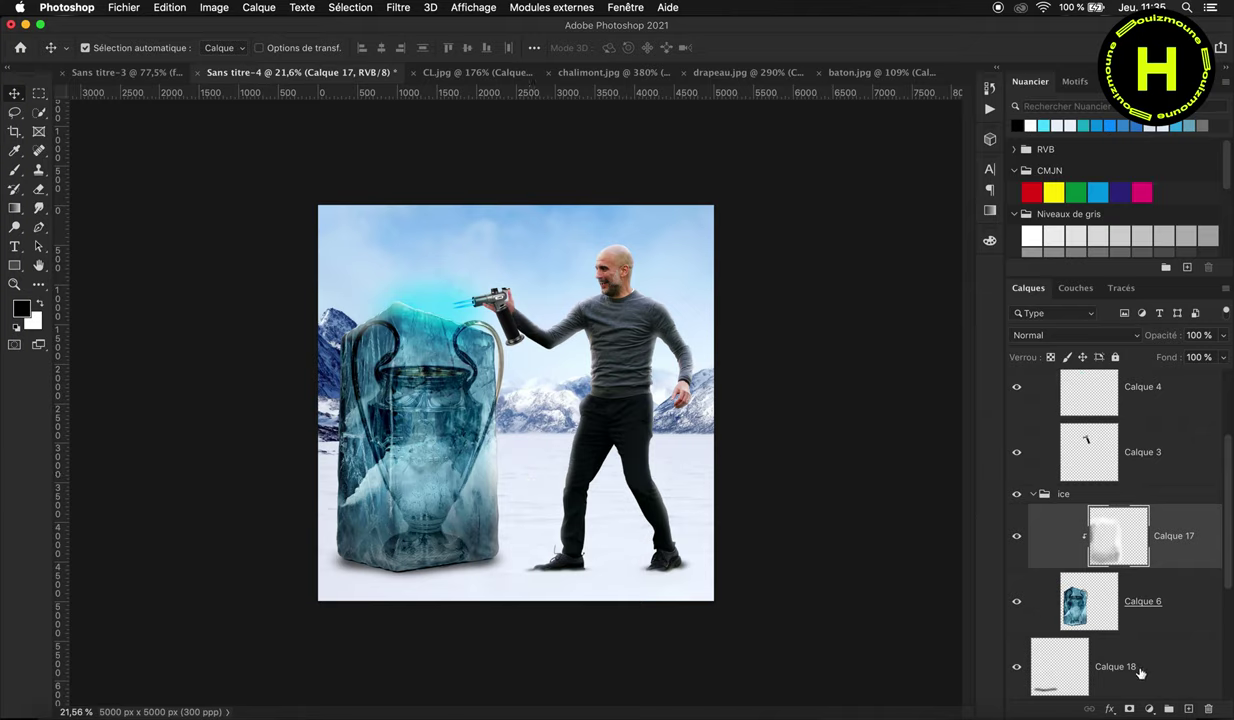
pyautogui.click(1140, 670)
pyautogui.moveTo(1150, 335); pyautogui.dragTo(1157, 341)
# Step: Reposition the Calque 18 shadow layer below Calque 6 in the ice group
pyautogui.click(1032, 494)
pyautogui.scroll(1, 1032, 490)
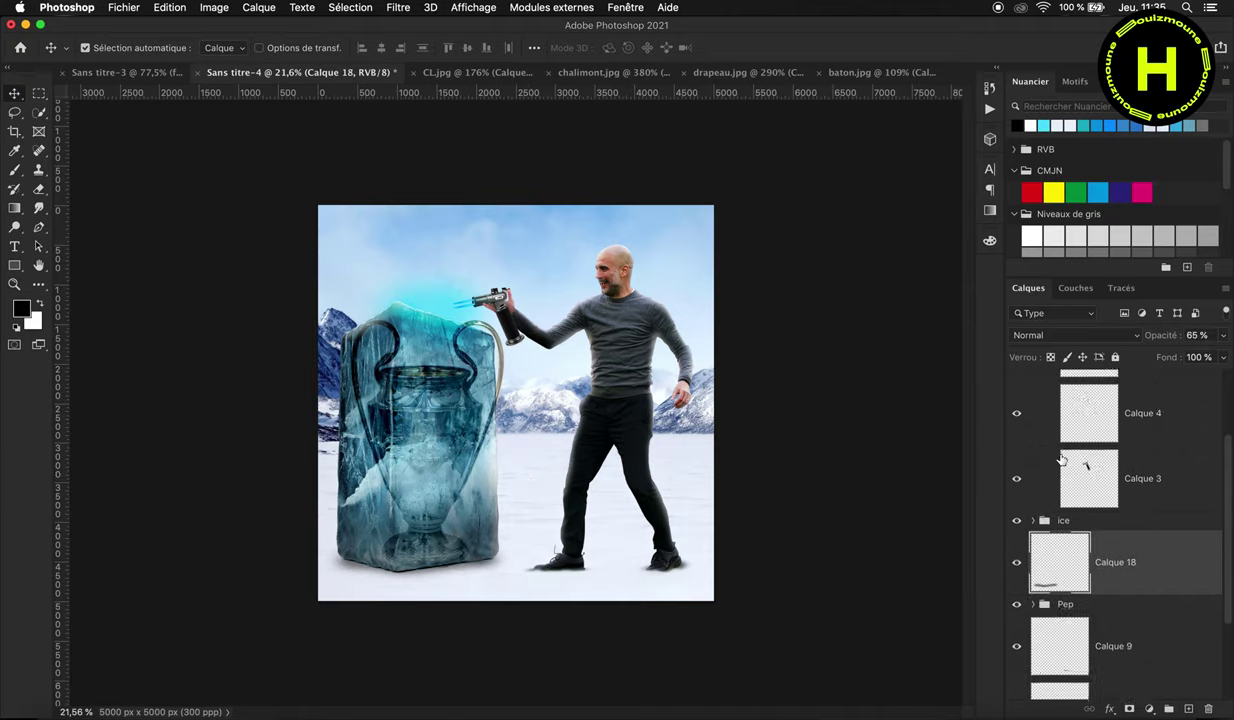
pyautogui.scroll(4, 1032, 450)
pyautogui.click(1033, 378)
pyautogui.click(1032, 411)
pyautogui.click(1032, 411)
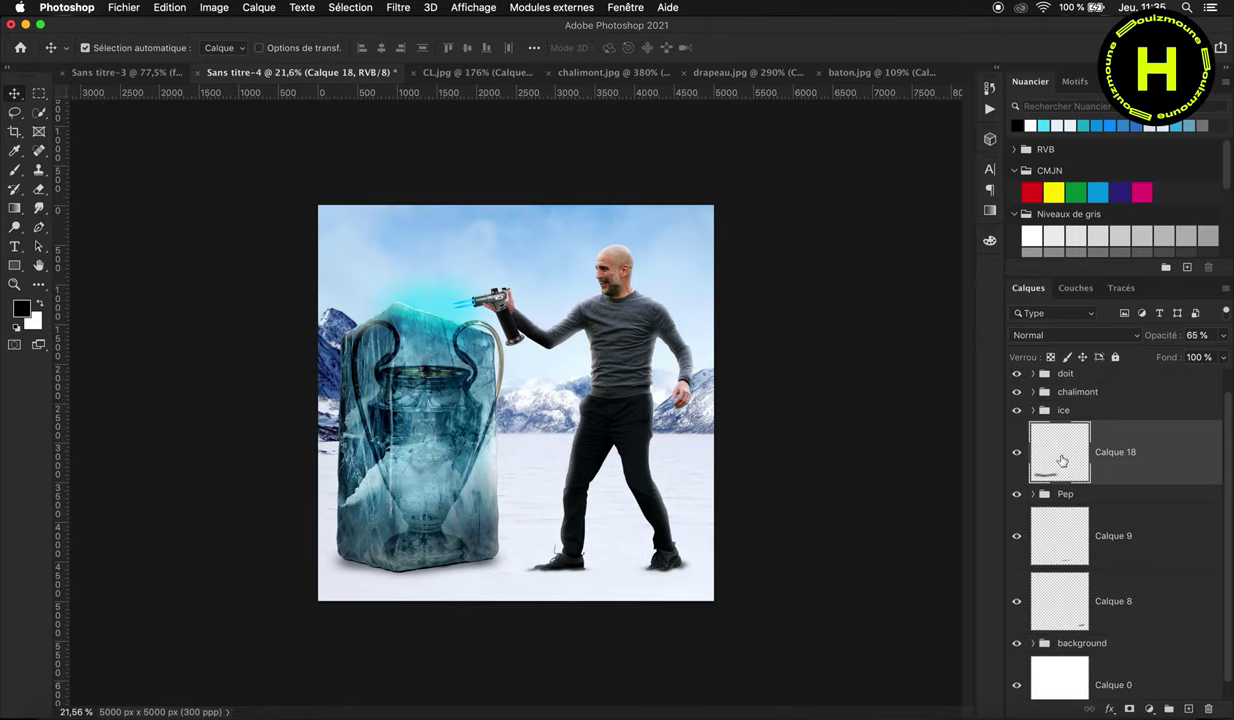
pyautogui.moveTo(1060, 460); pyautogui.dragTo(1150, 415)
pyautogui.click(1033, 433)
pyautogui.moveTo(1120, 485); pyautogui.dragTo(1109, 549)
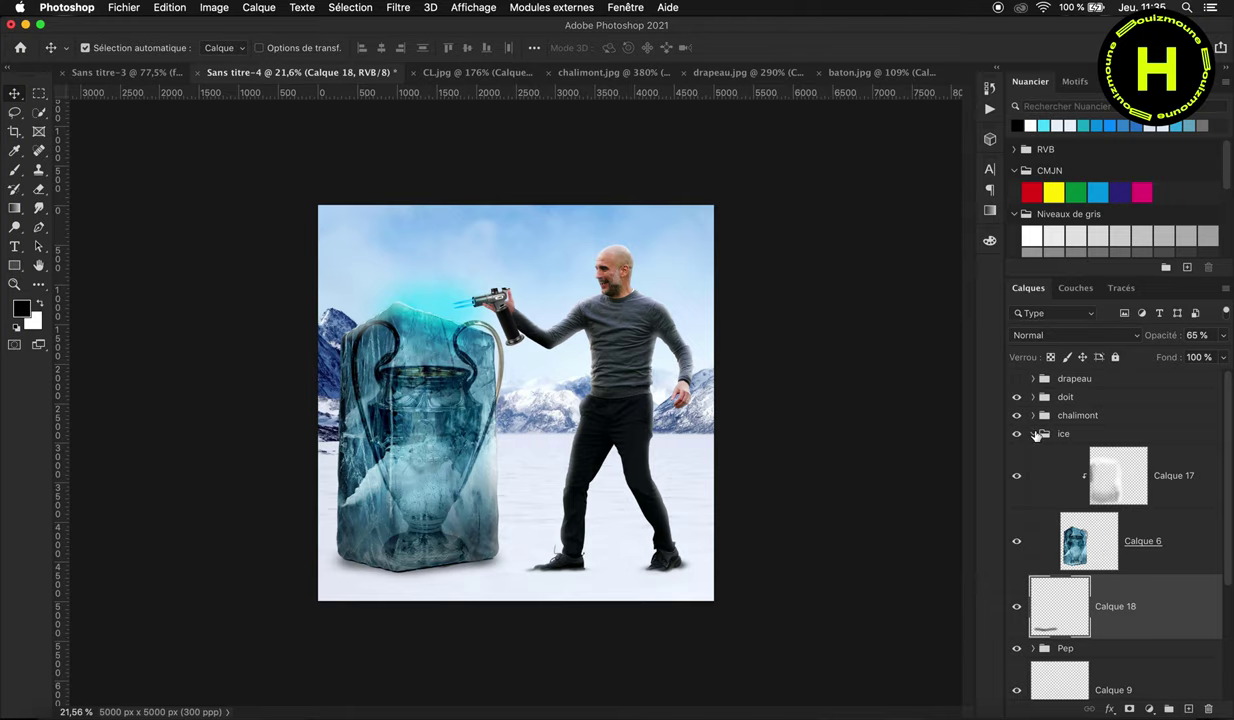
pyautogui.click(1035, 434)
# Step: Show the Manchester City flag and select its layer Calque 7 in the drapeau group
pyautogui.click(1016, 379)
pyautogui.scroll(3, 617, 418)
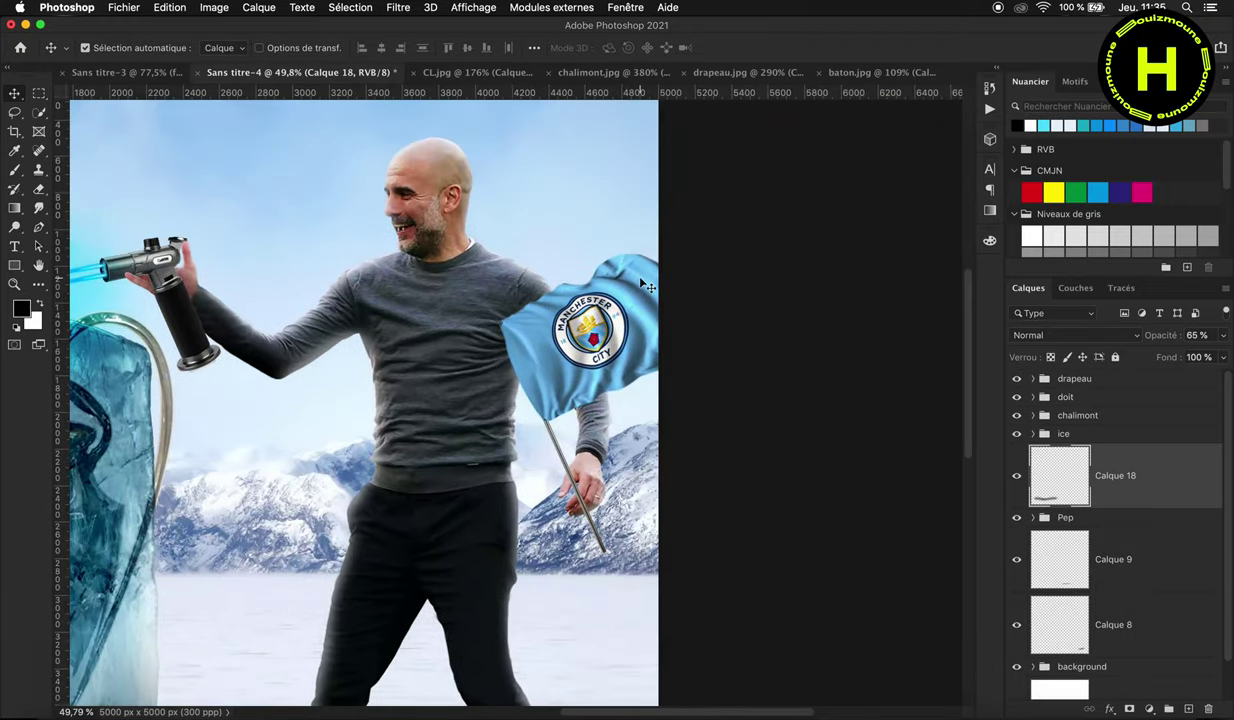
pyautogui.scroll(3, 617, 418)
pyautogui.scroll(3, 617, 418)
pyautogui.scroll(1, 617, 418)
pyautogui.click(1033, 379)
pyautogui.click(1110, 420)
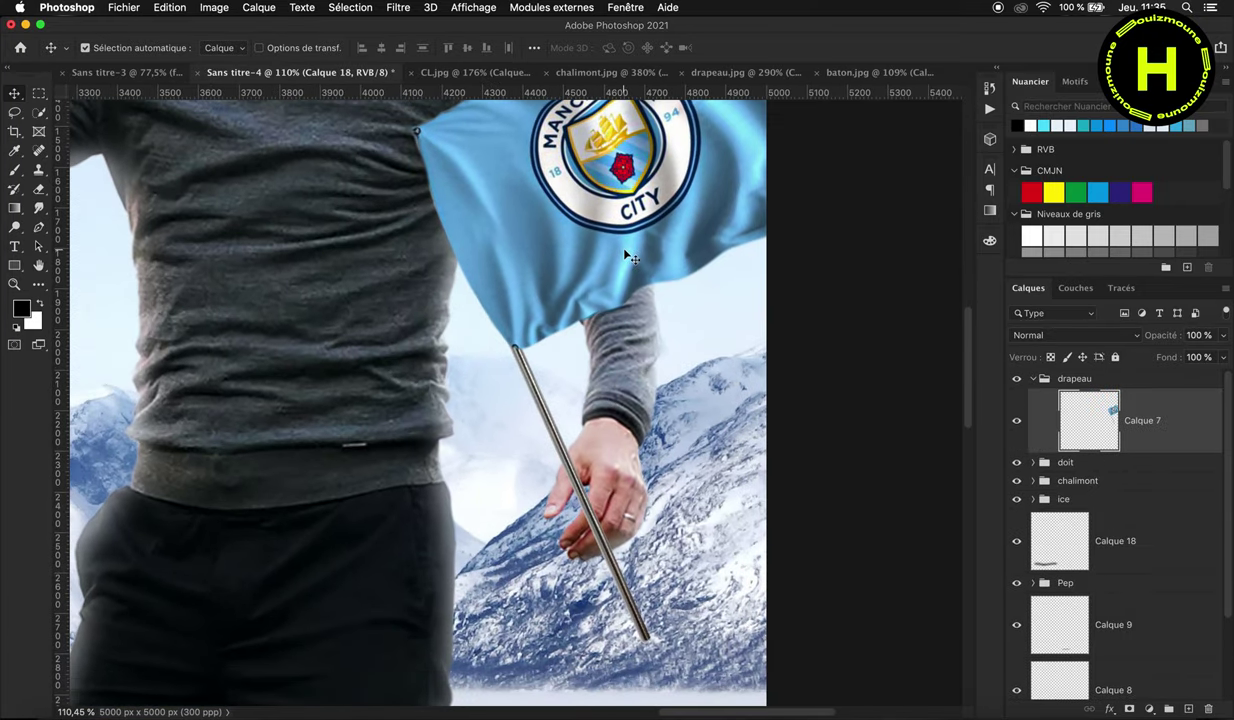
# Step: Set the Eraser to a 40 px soft round tip
pyautogui.press('e')
pyautogui.scroll(3, 586, 498)
pyautogui.rightClick(629, 487)
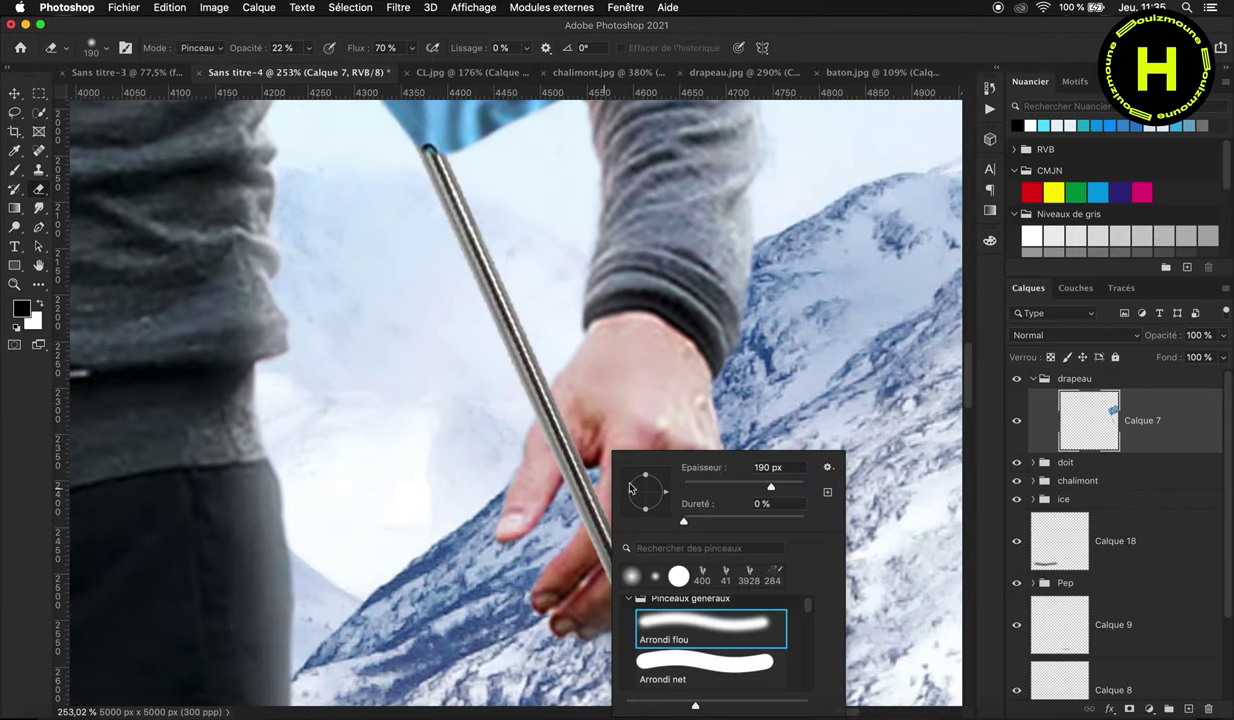
pyautogui.press('Return')
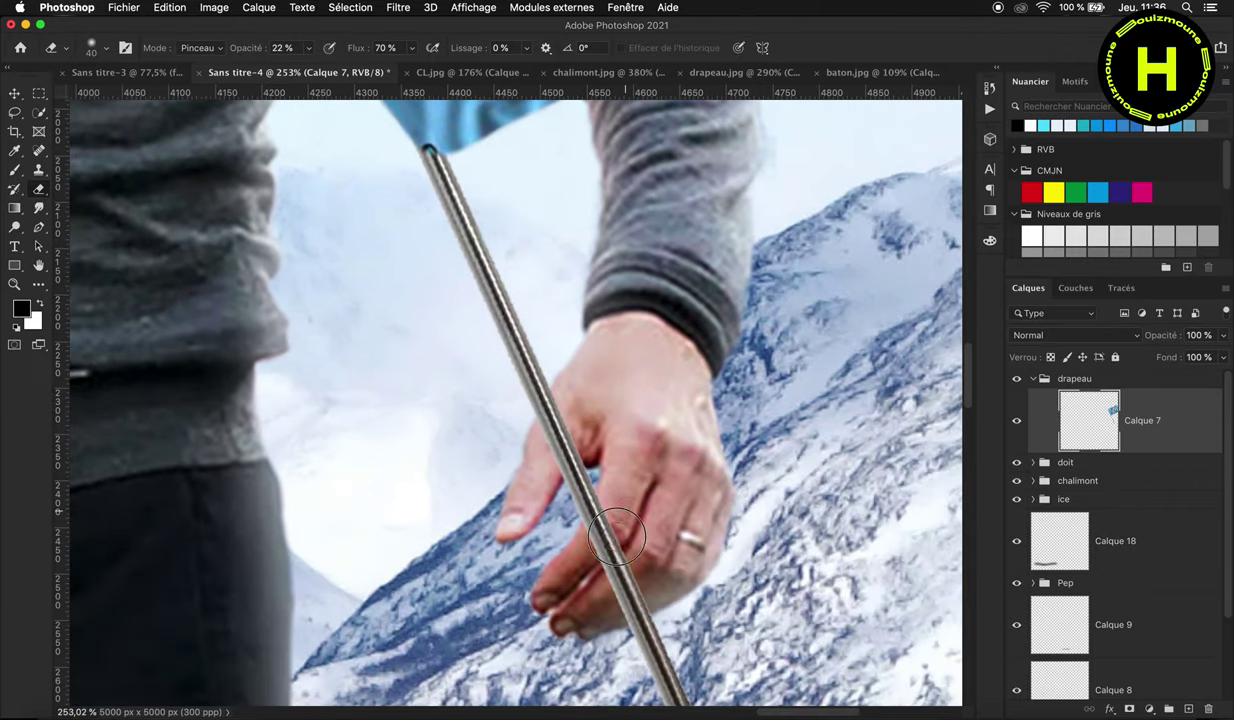
pyautogui.rightClick(576, 416)
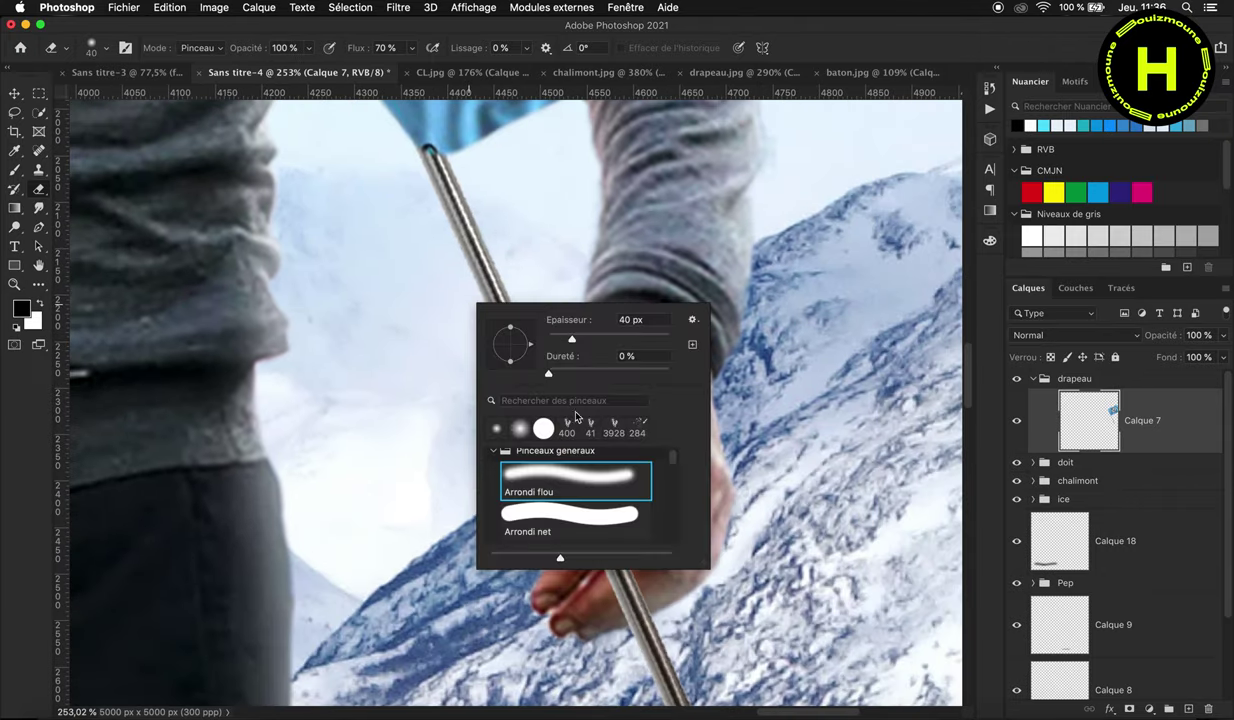
pyautogui.doubleClick(553, 494)
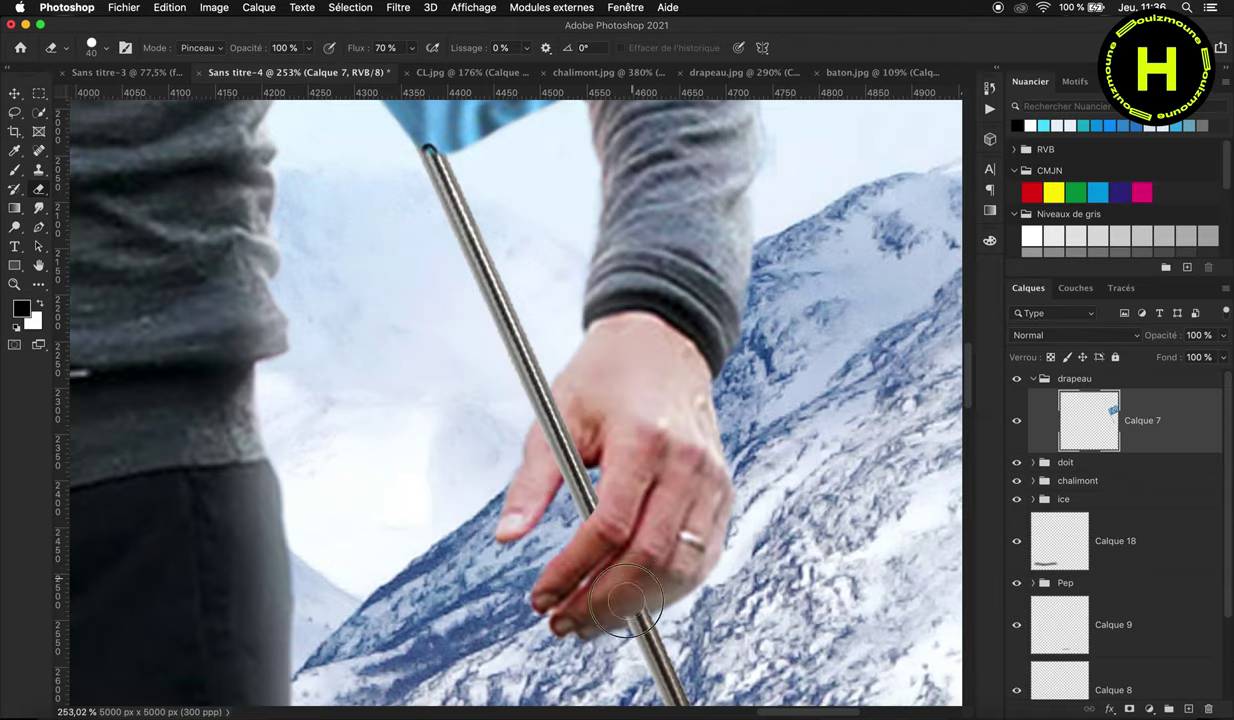
# Step: Add a new empty layer clipped to the flag layer
pyautogui.press('v')
pyautogui.scroll(-3, 660, 362)
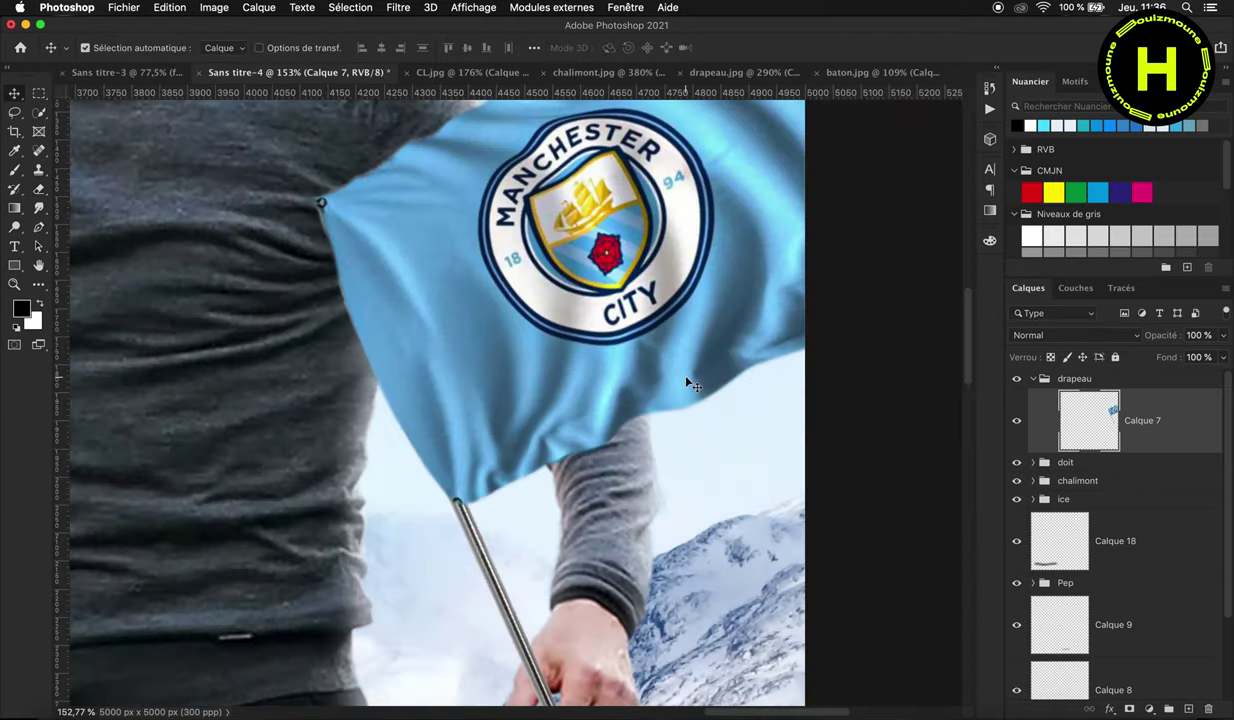
pyautogui.scroll(-2, 460, 280)
pyautogui.hotkey('ctrl', 'shift', 'alt', 'n')
pyautogui.hotkey('ctrl', 'alt', 'g')
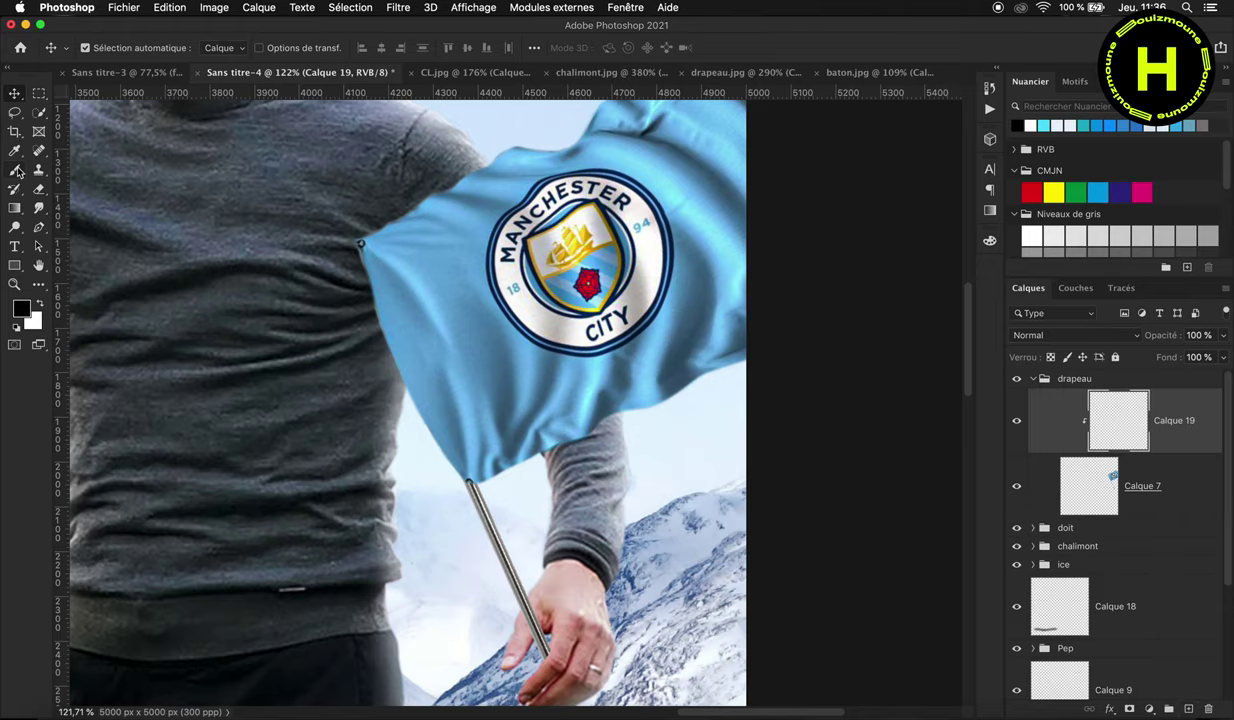
# Step: Set up the Brush at 400 px with white as the painting colour
pyautogui.click(17, 172)
pyautogui.press('x')
pyautogui.scroll(-4, 481, 151)
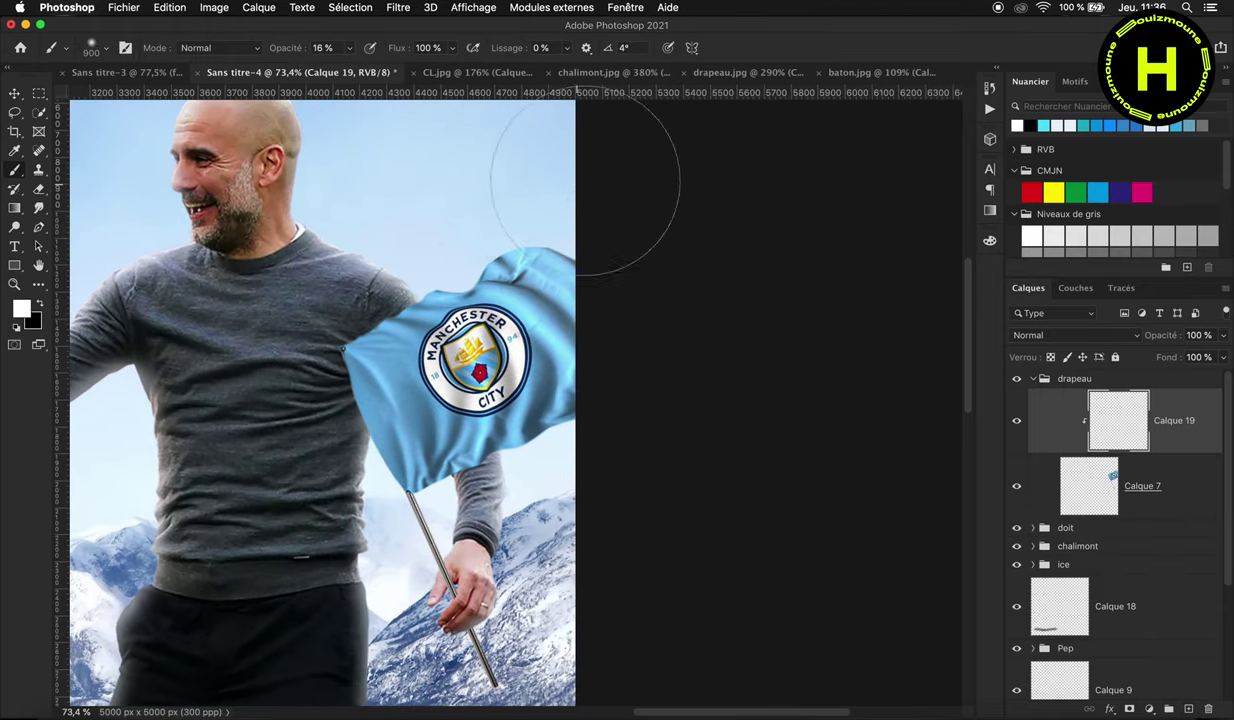
pyautogui.rightClick(340, 206)
pyautogui.write('400')
pyautogui.press('Return')
pyautogui.press('x')
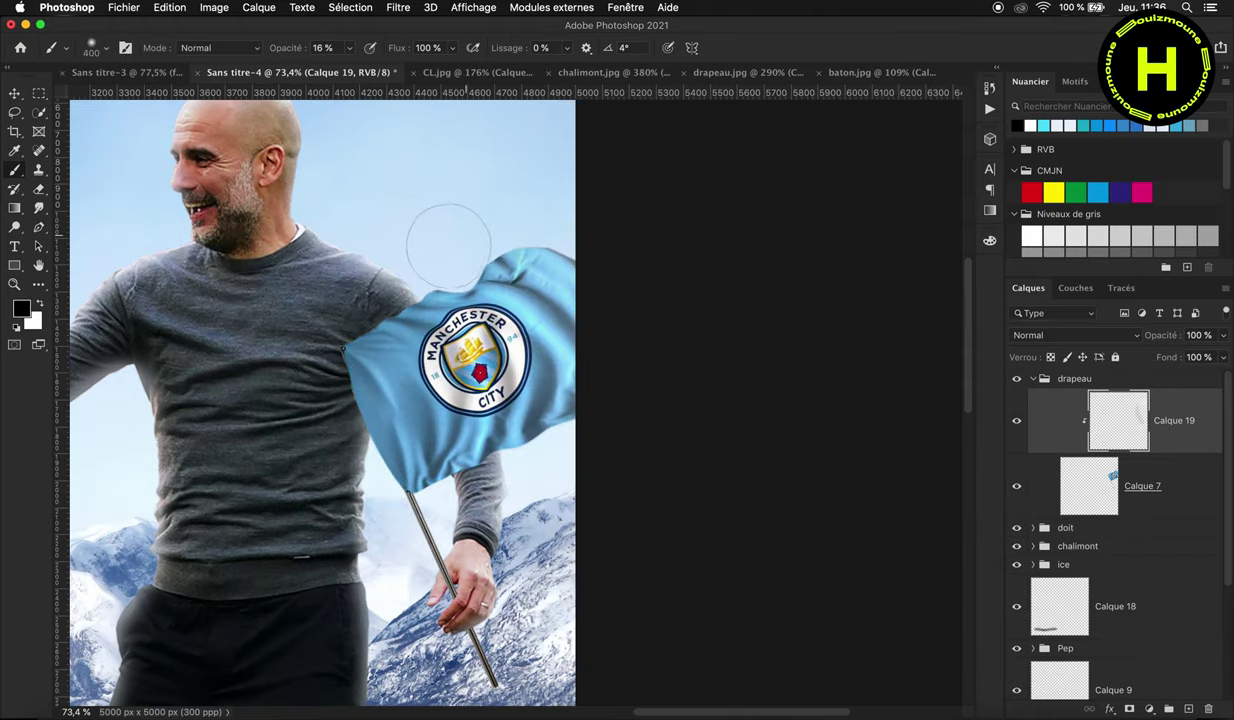
pyautogui.press('x')
# Step: Add a new layer above the doit group and try a black shading stroke, then undo it
pyautogui.press('v')
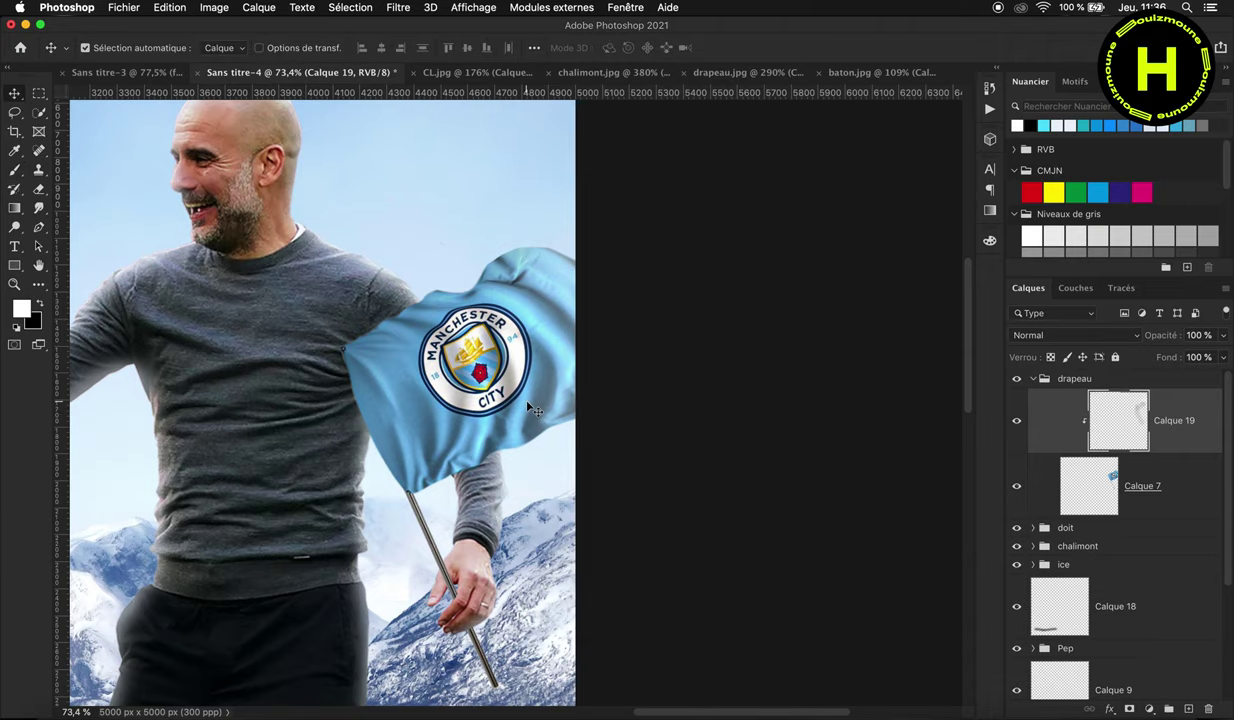
pyautogui.scroll(3, 400, 410)
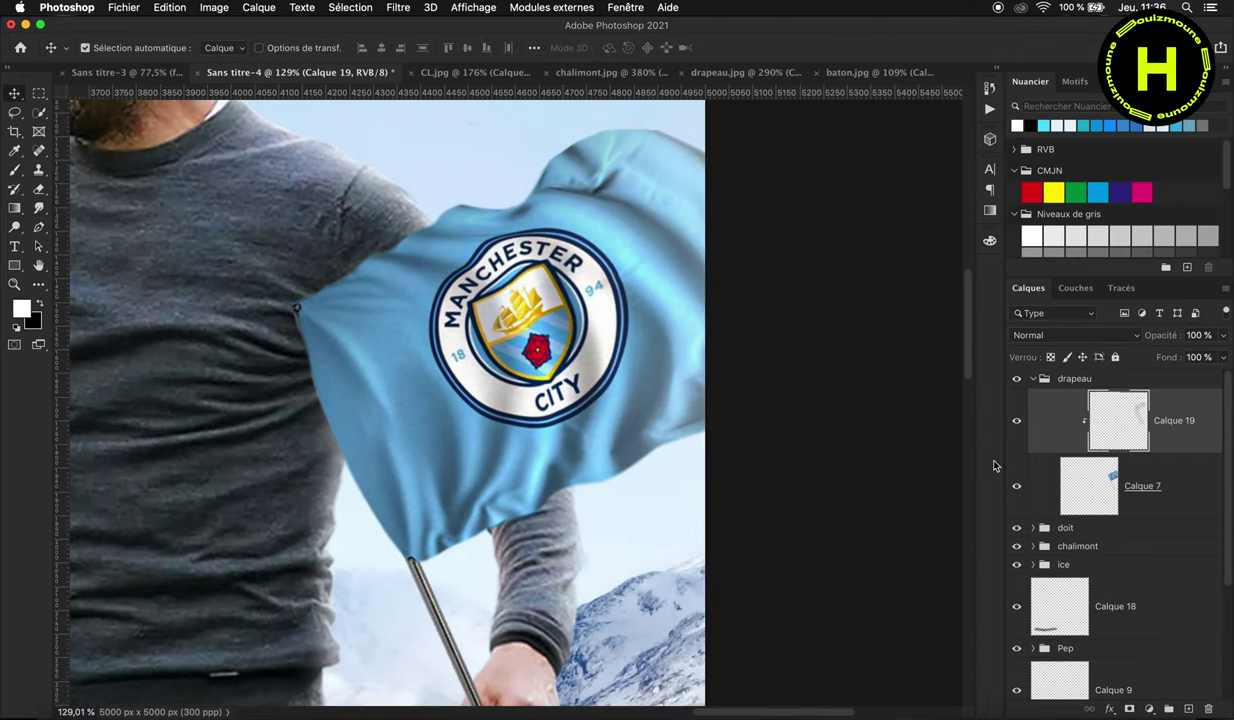
pyautogui.click(1166, 462)
pyautogui.click(1115, 529)
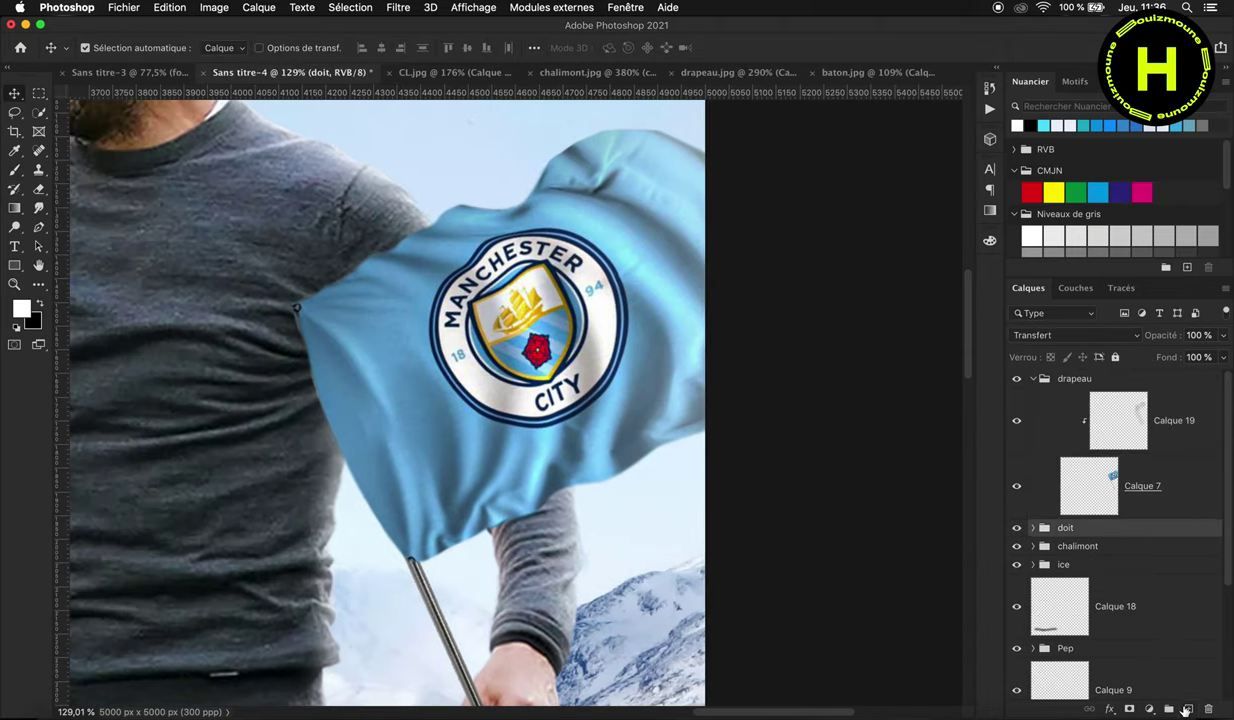
pyautogui.hotkey('ctrl', 'shift', 'alt', 'n')
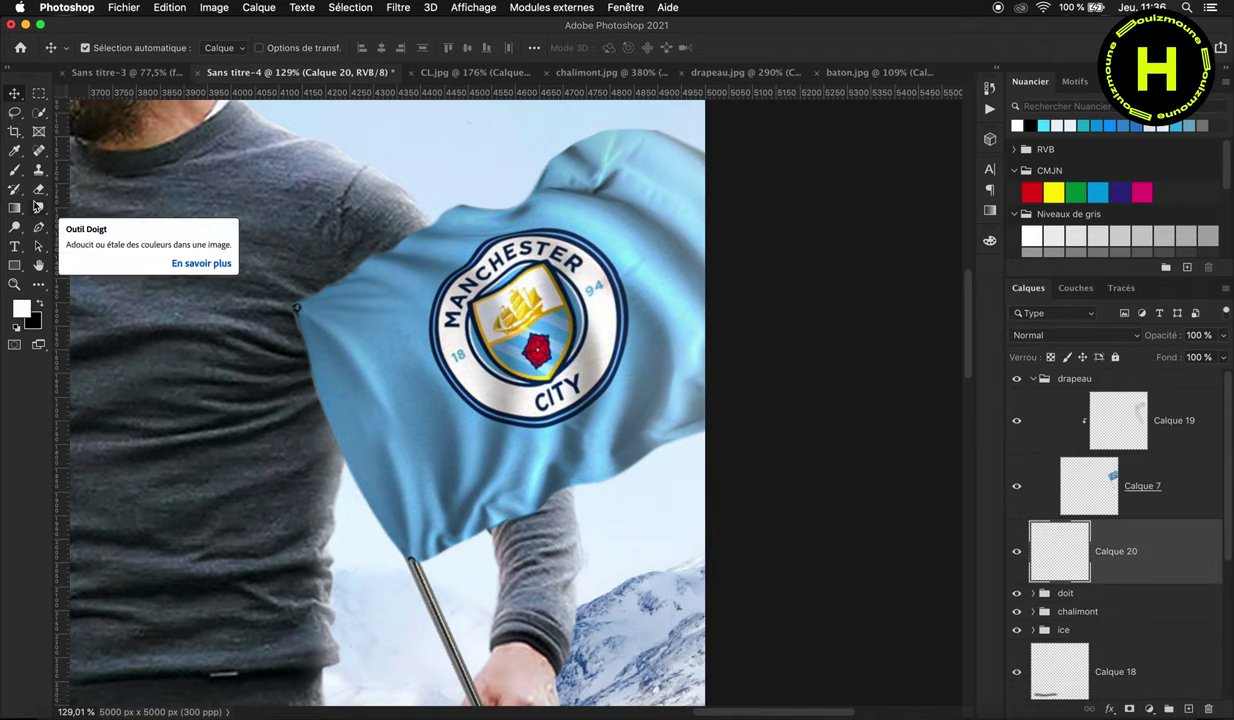
pyautogui.click(16, 171)
pyautogui.press('x')
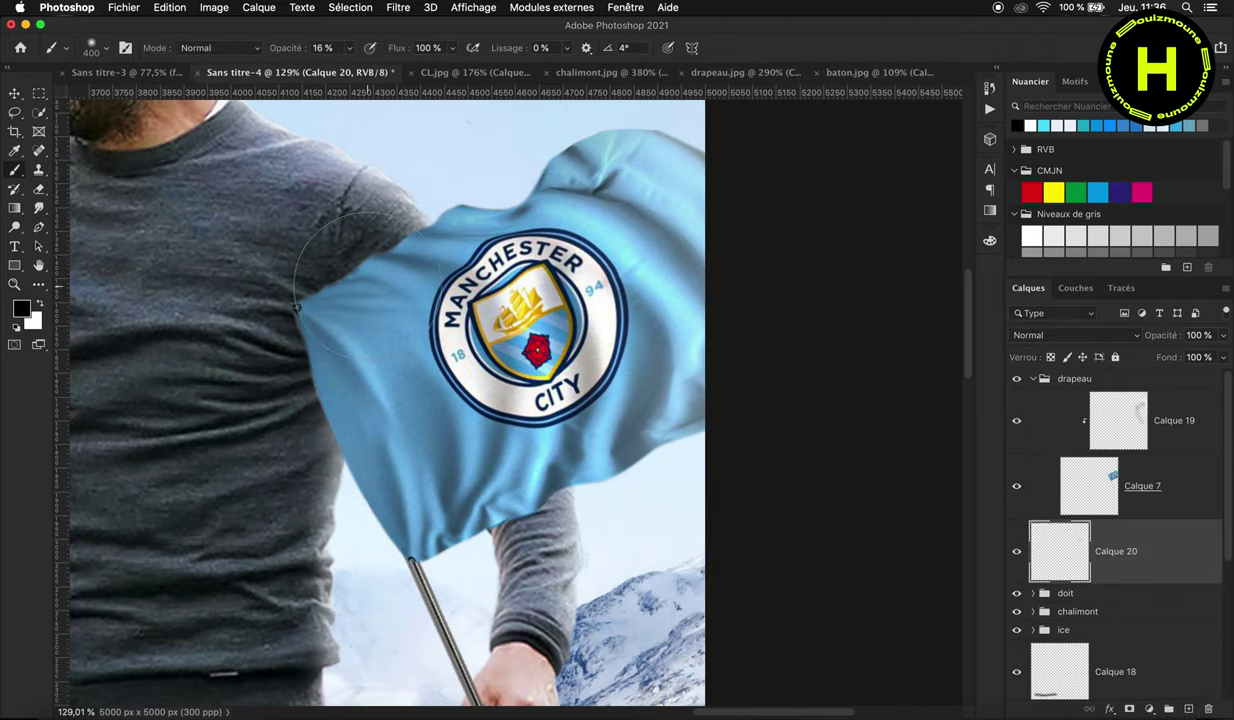
pyautogui.moveTo(365, 285); pyautogui.dragTo(305, 440)
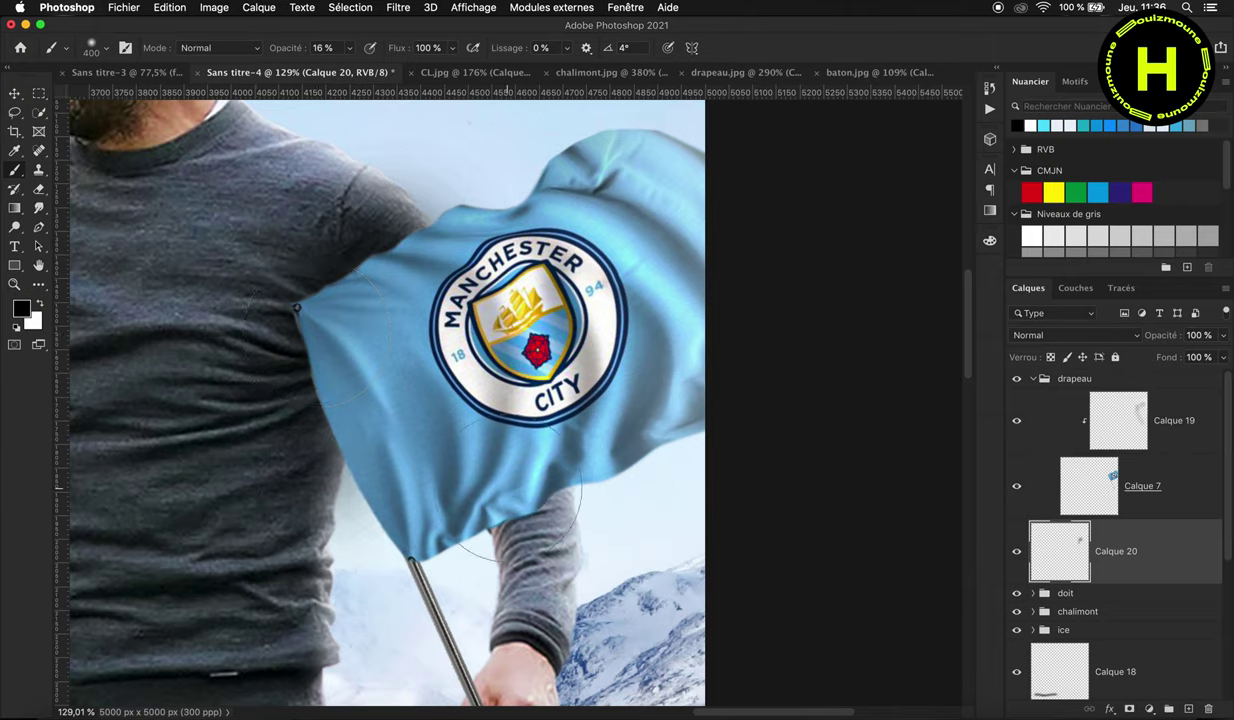
pyautogui.hotkey('ctrl', 'z')
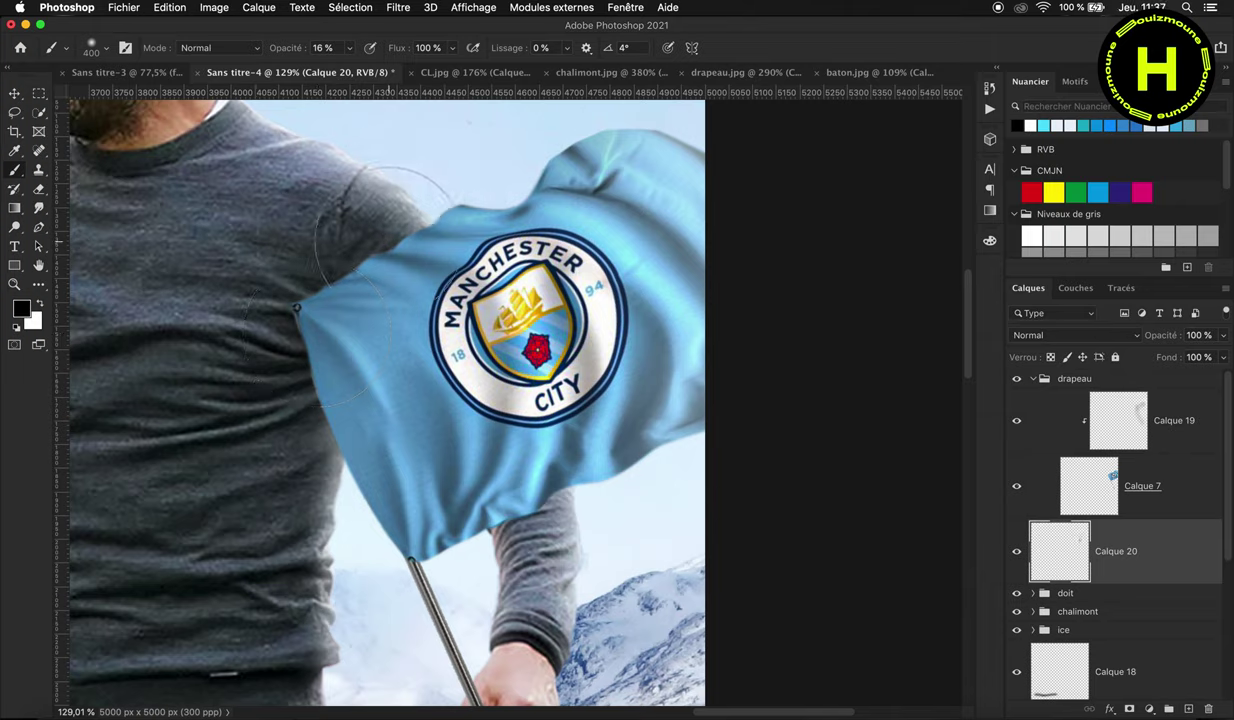
# Step: Paint black shadow below the flag with a 200 px brush at 32%; set layer opacity 72%
pyautogui.rightClick(390, 240)
pyautogui.write('2')
pyautogui.press('Return')
pyautogui.moveTo(287, 50); pyautogui.dragTo(303, 50)
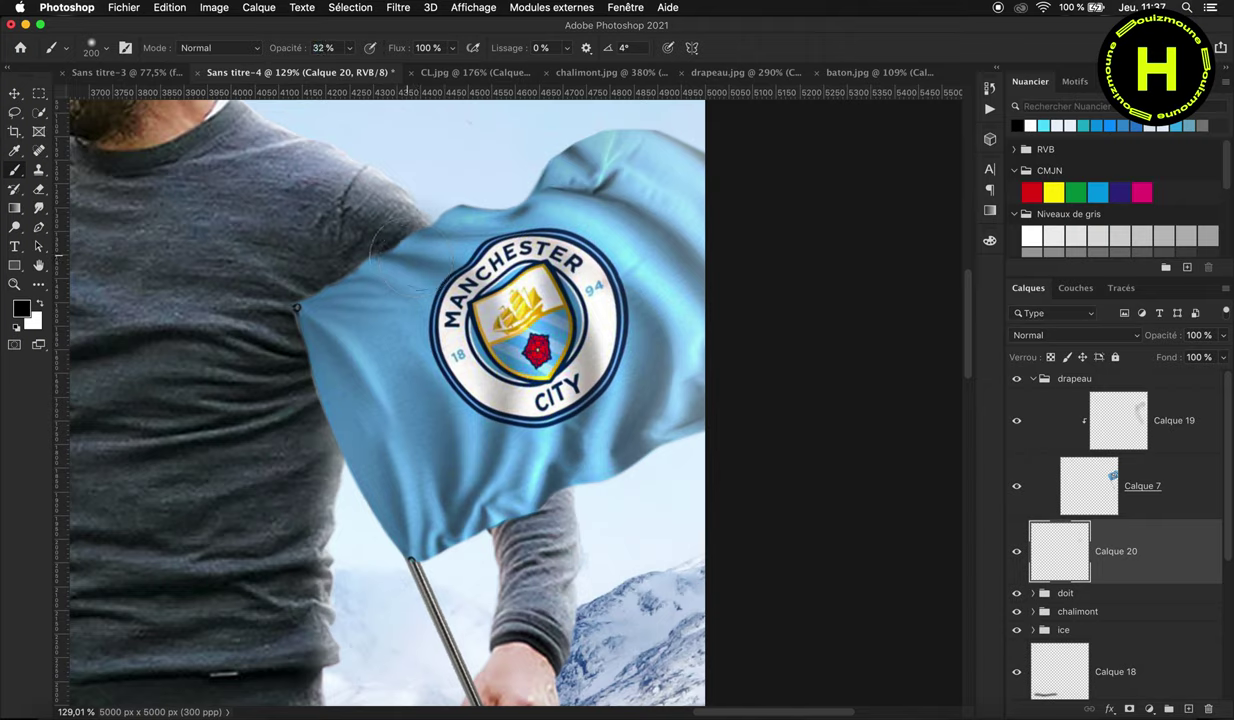
pyautogui.moveTo(313, 381); pyautogui.dragTo(316, 455)
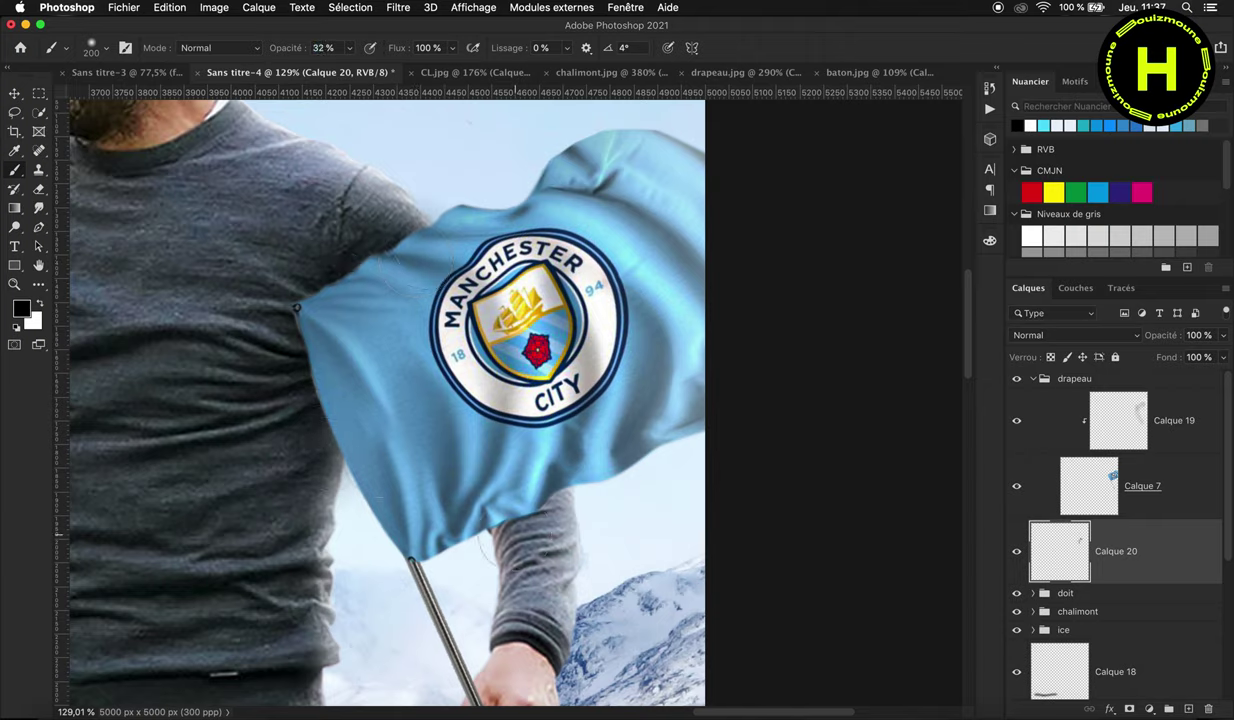
pyautogui.moveTo(468, 531); pyautogui.dragTo(508, 512)
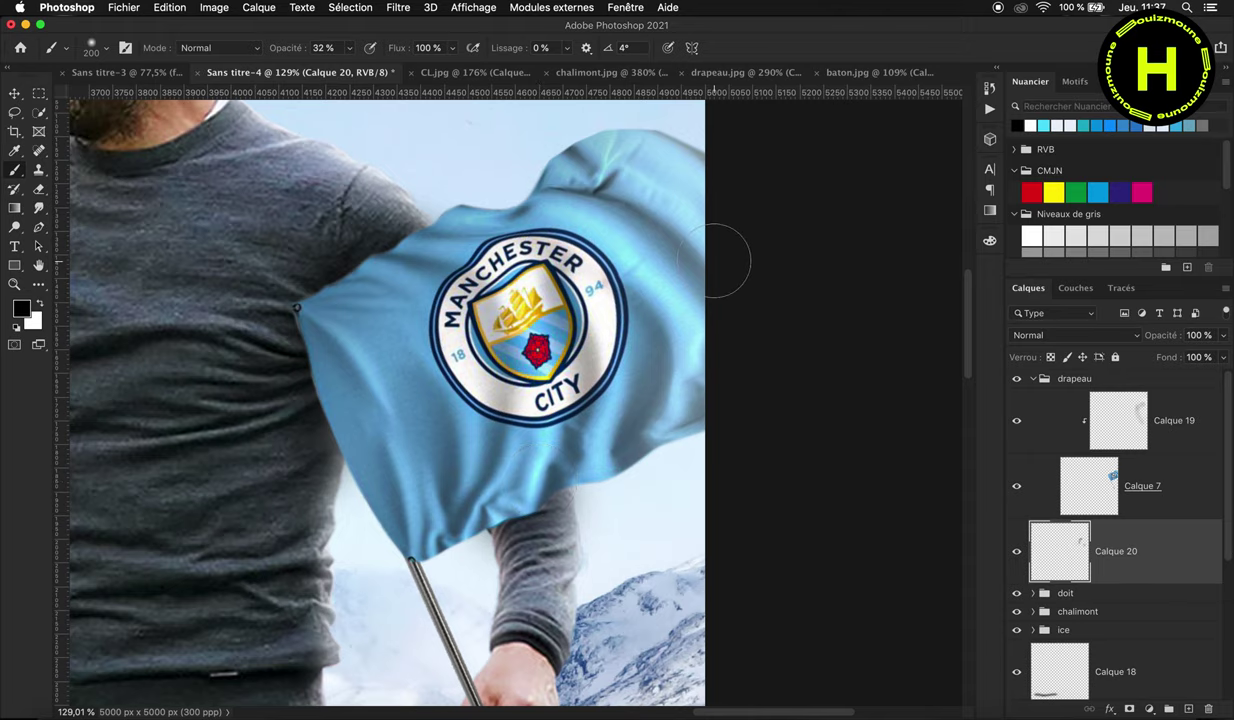
pyautogui.scroll(-5, 715, 262)
pyautogui.moveTo(1160, 336); pyautogui.dragTo(1132, 338)
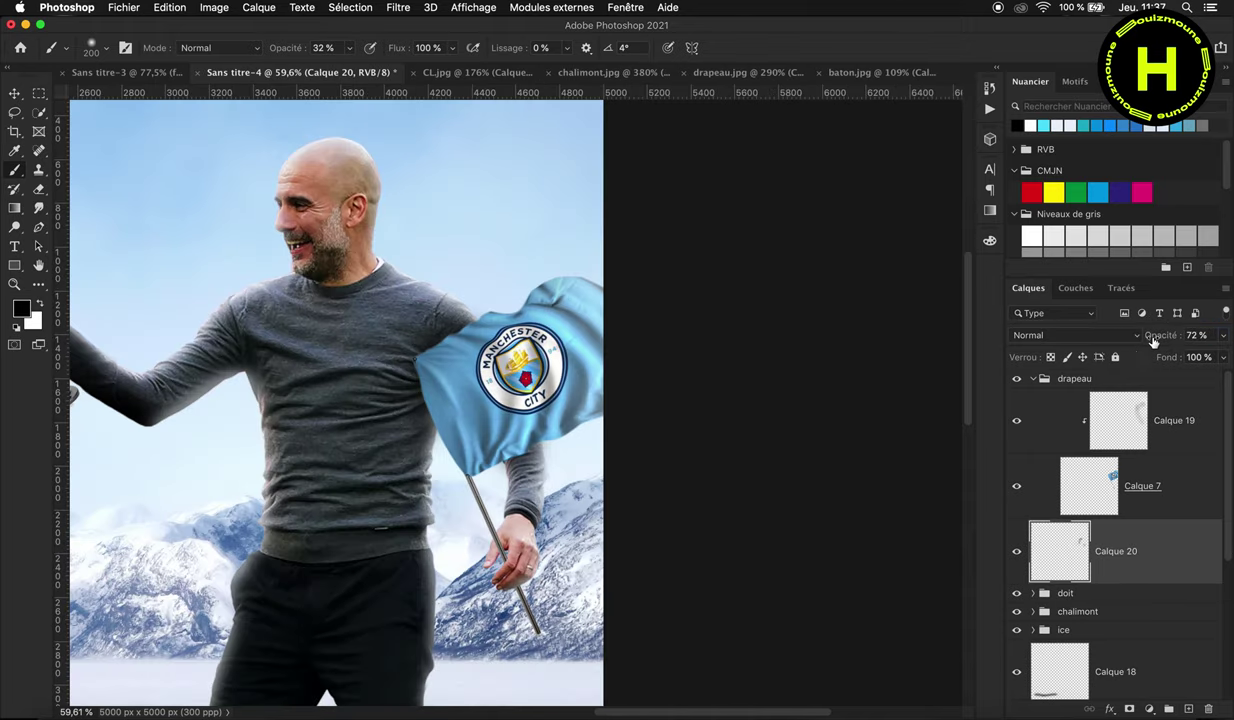
# Step: Expand the Pep group and select Calque 10 beneath the hand
pyautogui.scroll(3, 500, 420)
pyautogui.scroll(2, 470, 390)
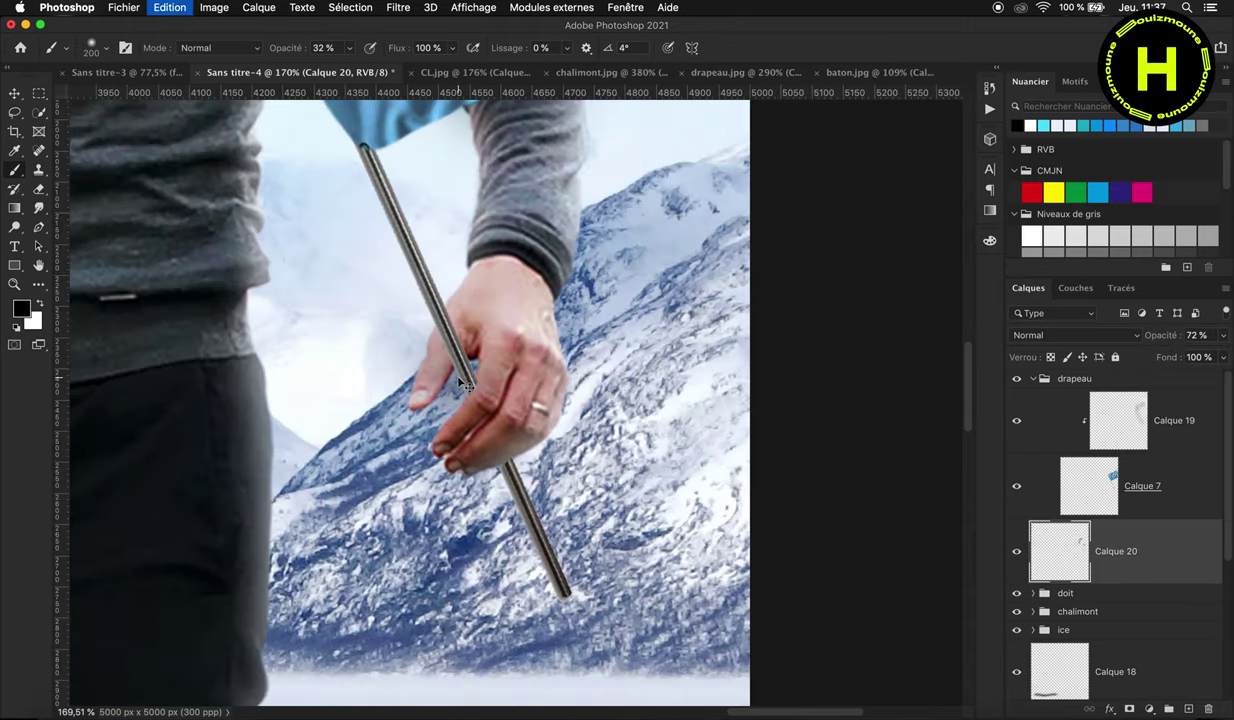
pyautogui.scroll(-2, 1032, 562)
pyautogui.click(1033, 631)
pyautogui.scroll(-3, 1034, 639)
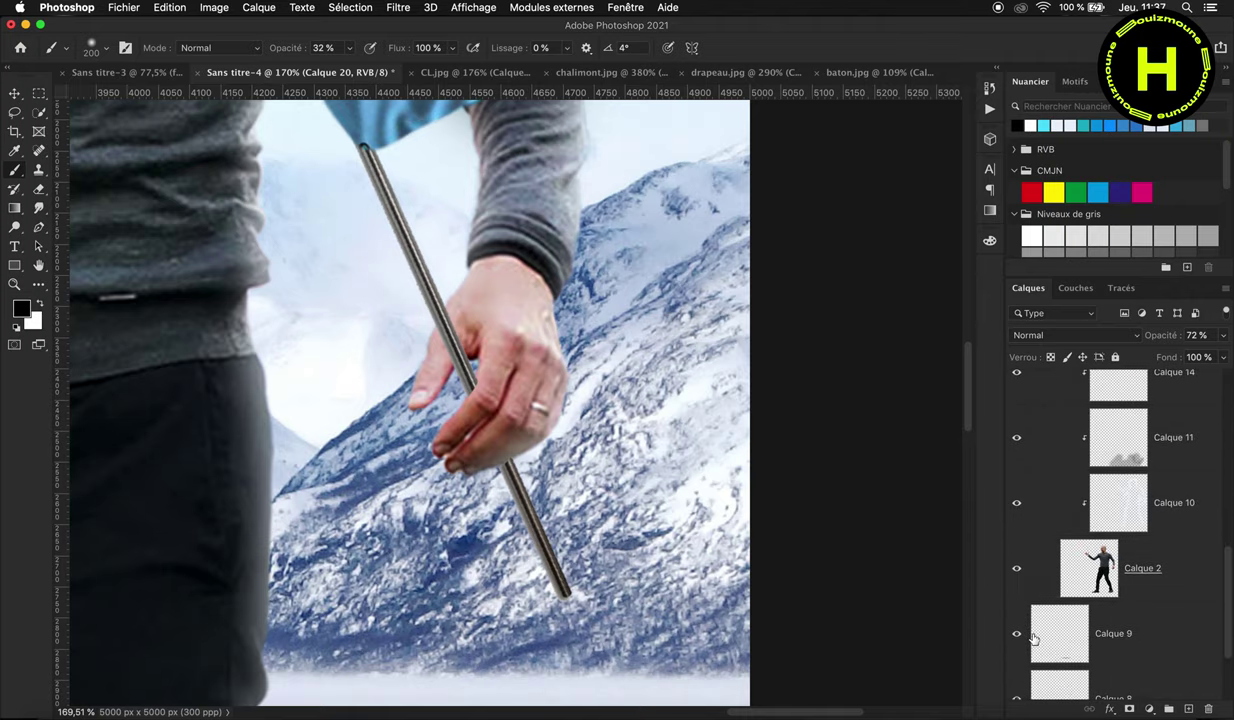
pyautogui.click(1100, 630)
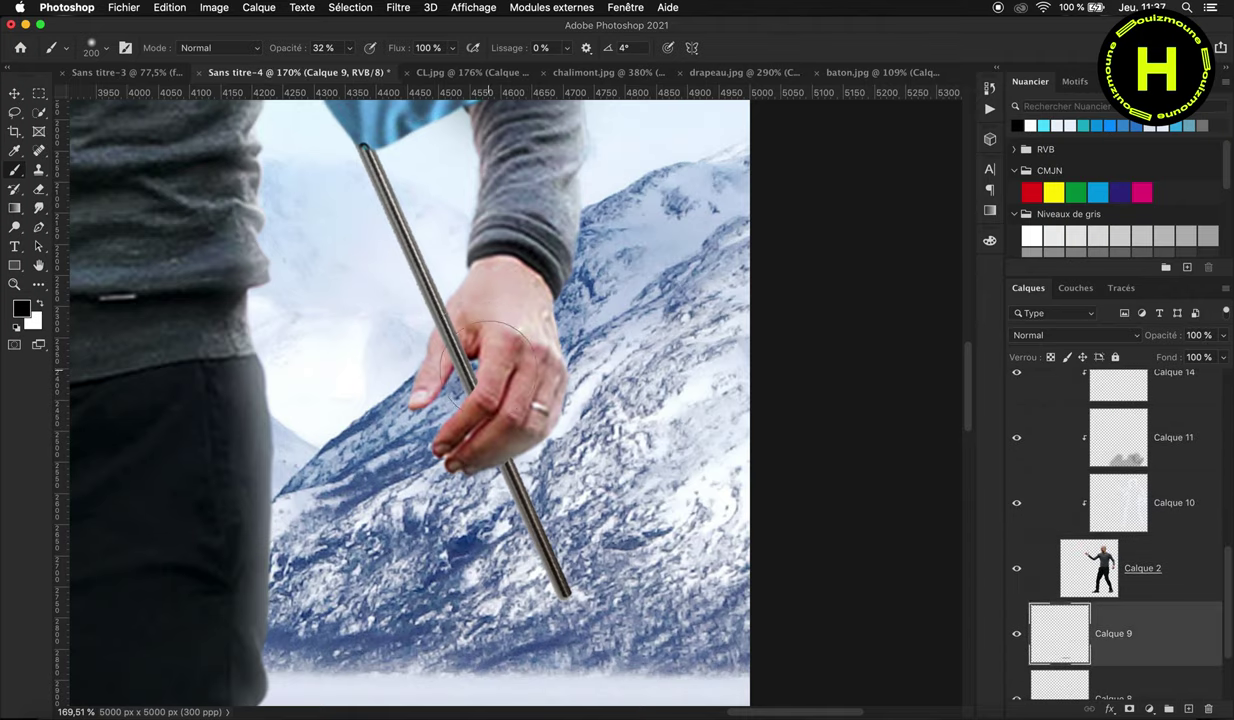
pyautogui.press('v')
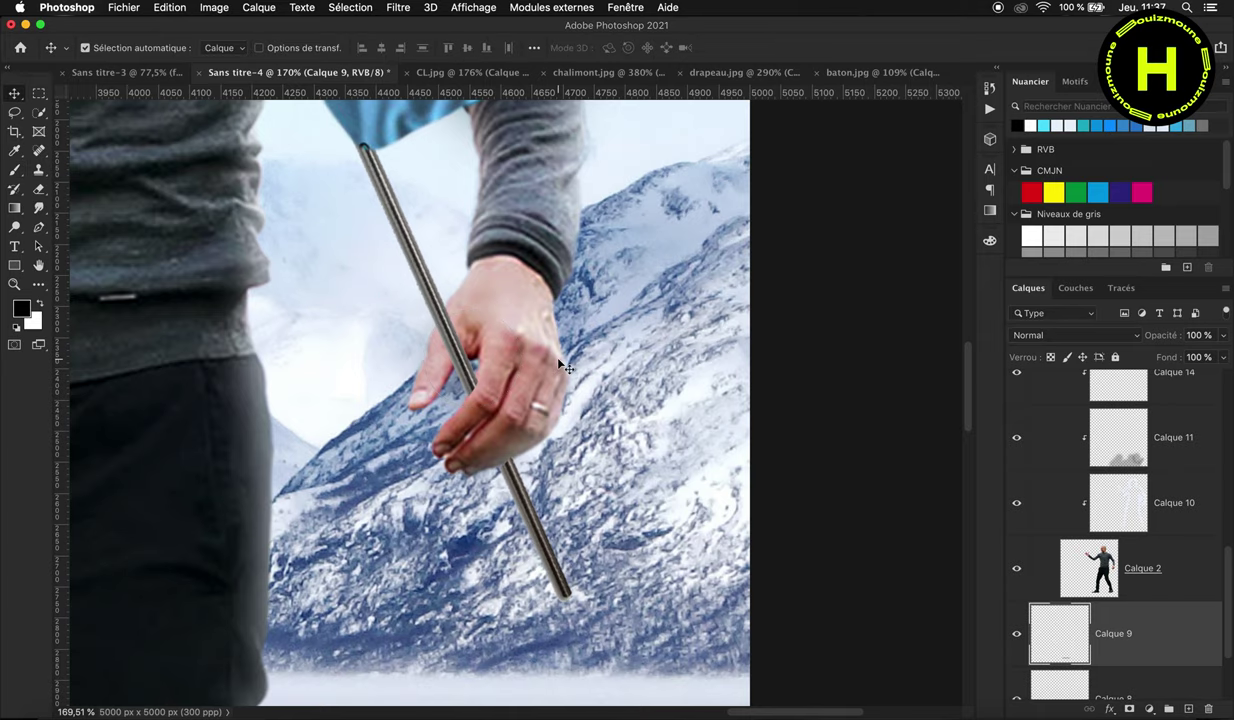
pyautogui.scroll(3, 562, 366)
pyautogui.click(540, 437)
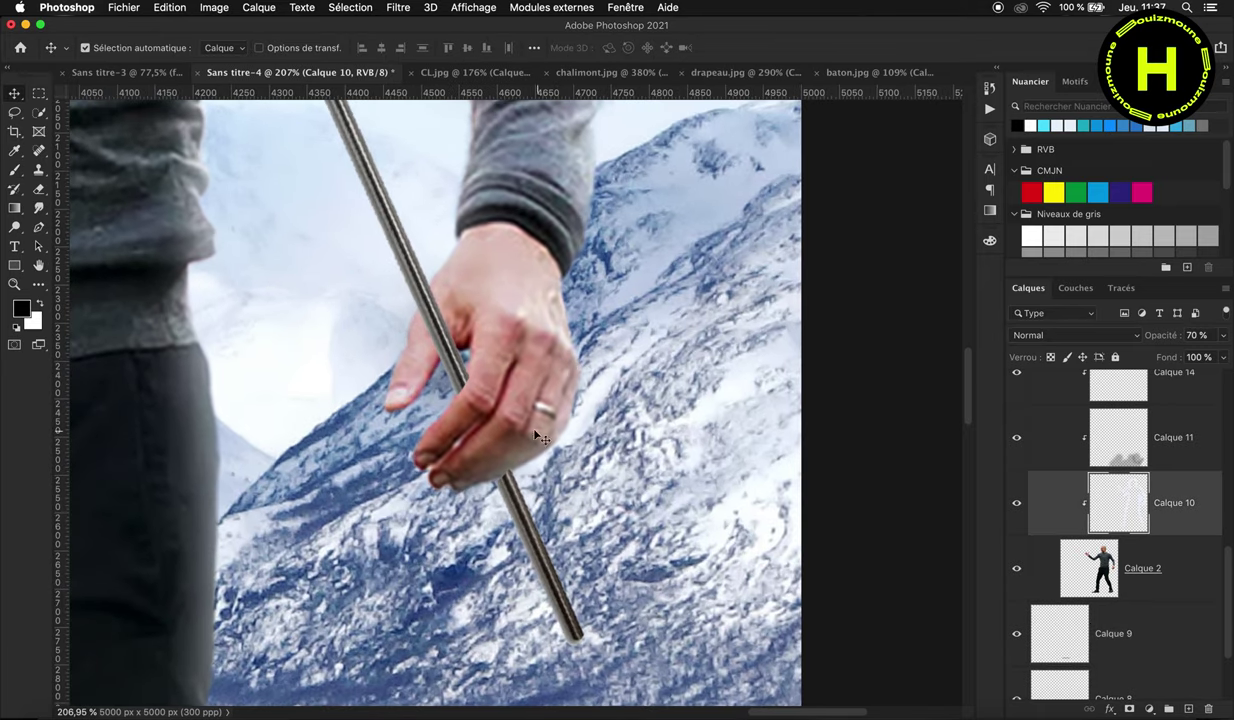
# Step: Paint 12% black shading with a 62 px brush on the hand beside the pole
pyautogui.click(16, 172)
pyautogui.rightClick(404, 320)
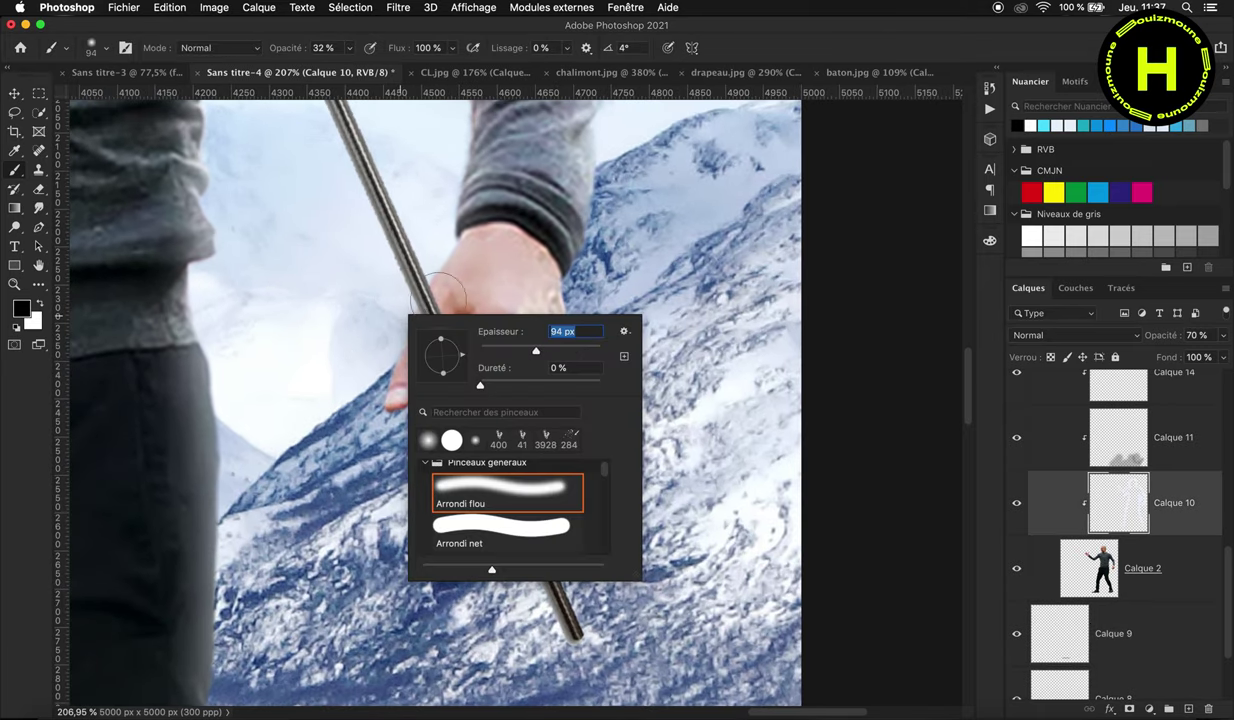
pyautogui.write('62')
pyautogui.press('Return')
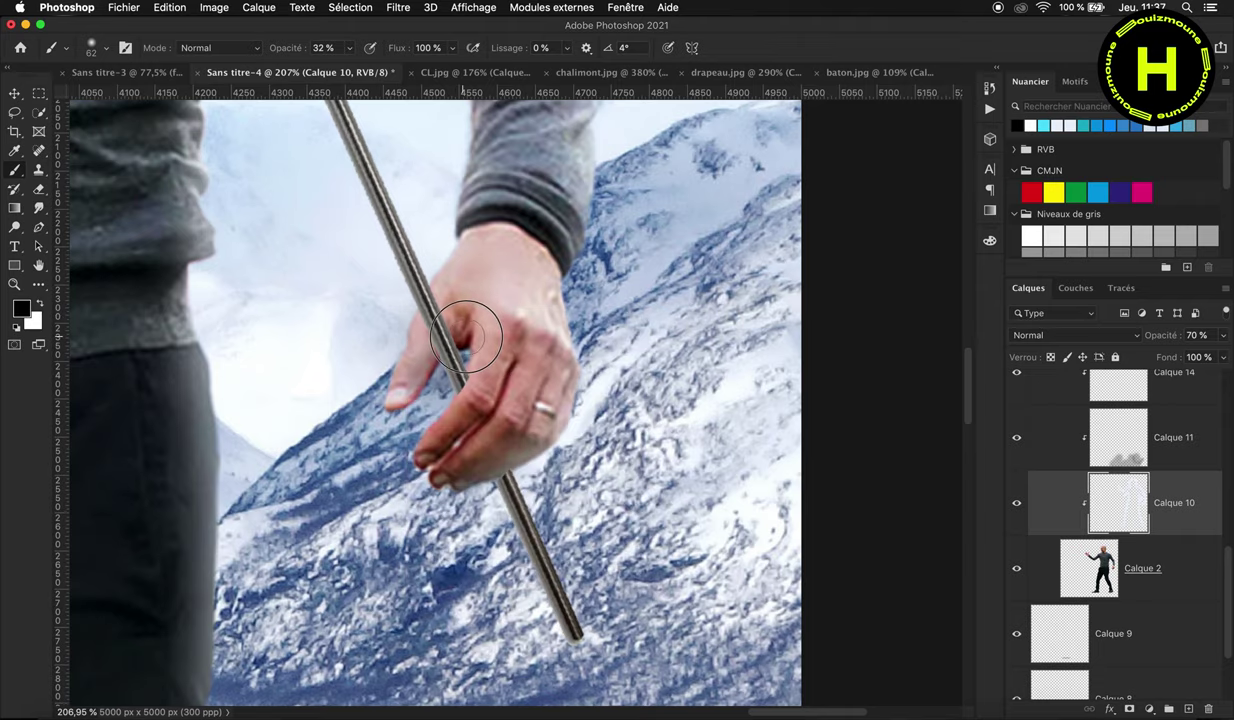
pyautogui.hotkey('ctrl', 'z')
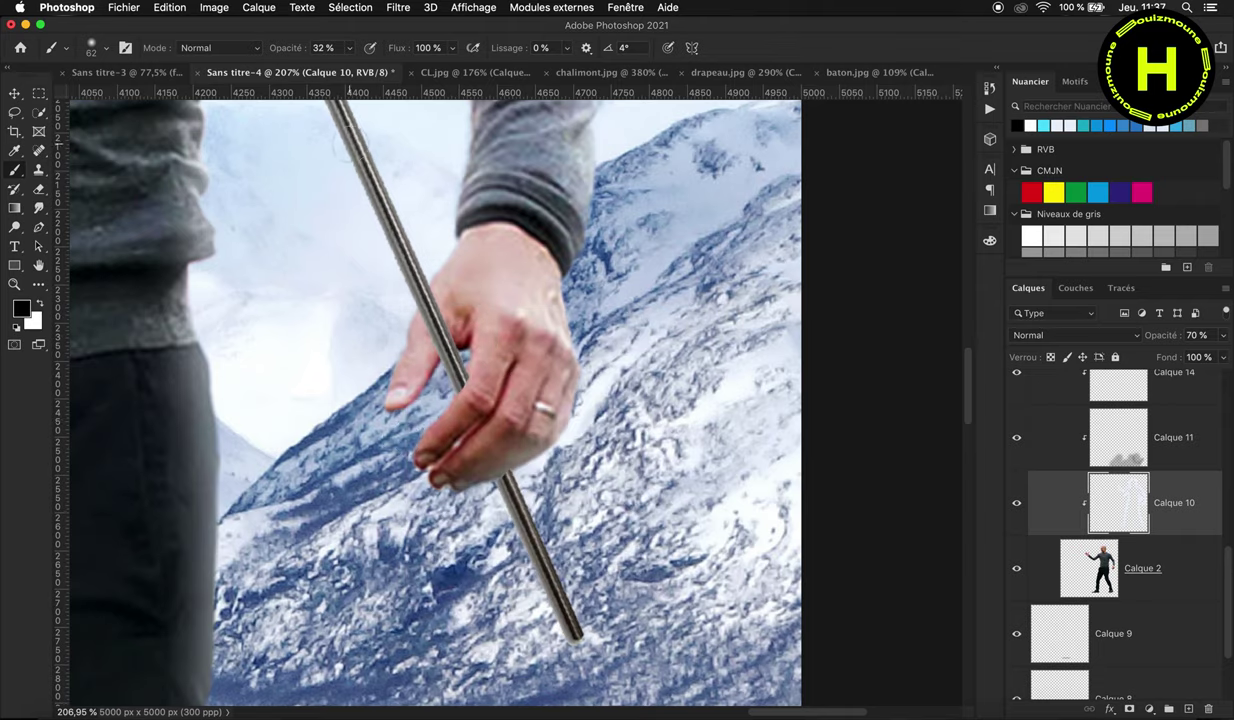
pyautogui.moveTo(296, 47); pyautogui.dragTo(258, 47)
pyautogui.moveTo(430, 370); pyautogui.dragTo(474, 344)
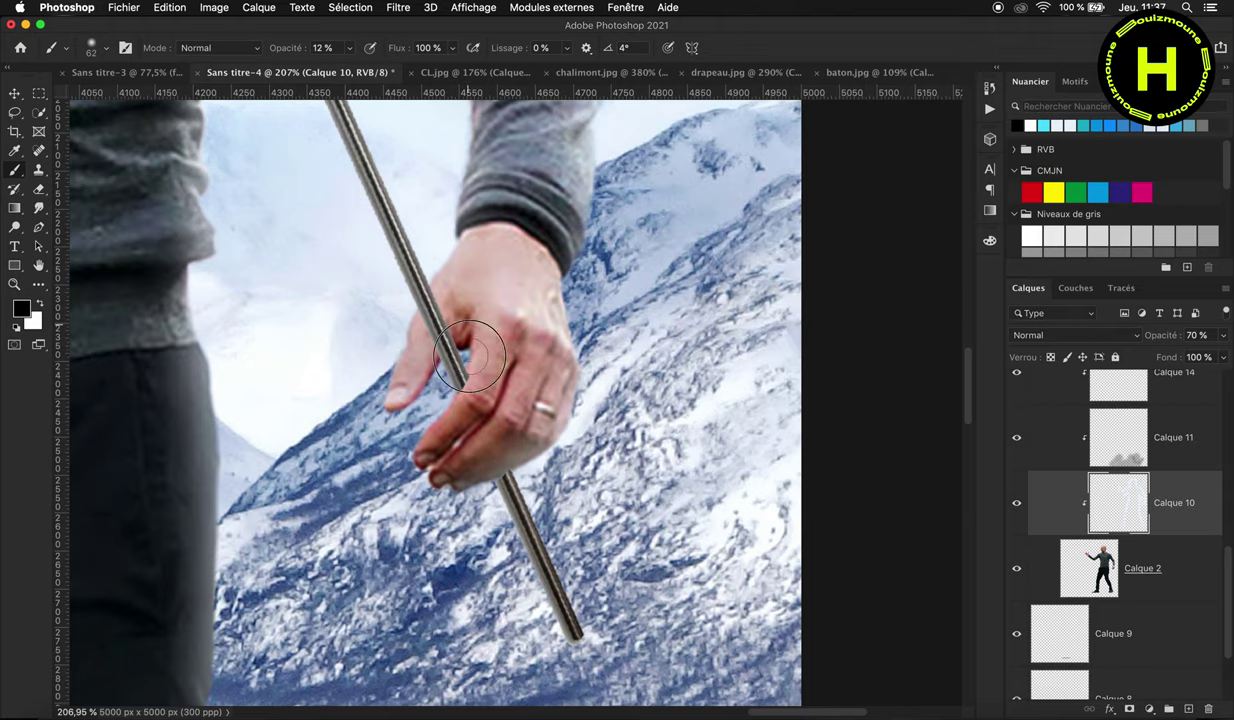
# Step: Select the flag's clipped layer Calque 19 and return to the Move tool
pyautogui.scroll(5, 1138, 403)
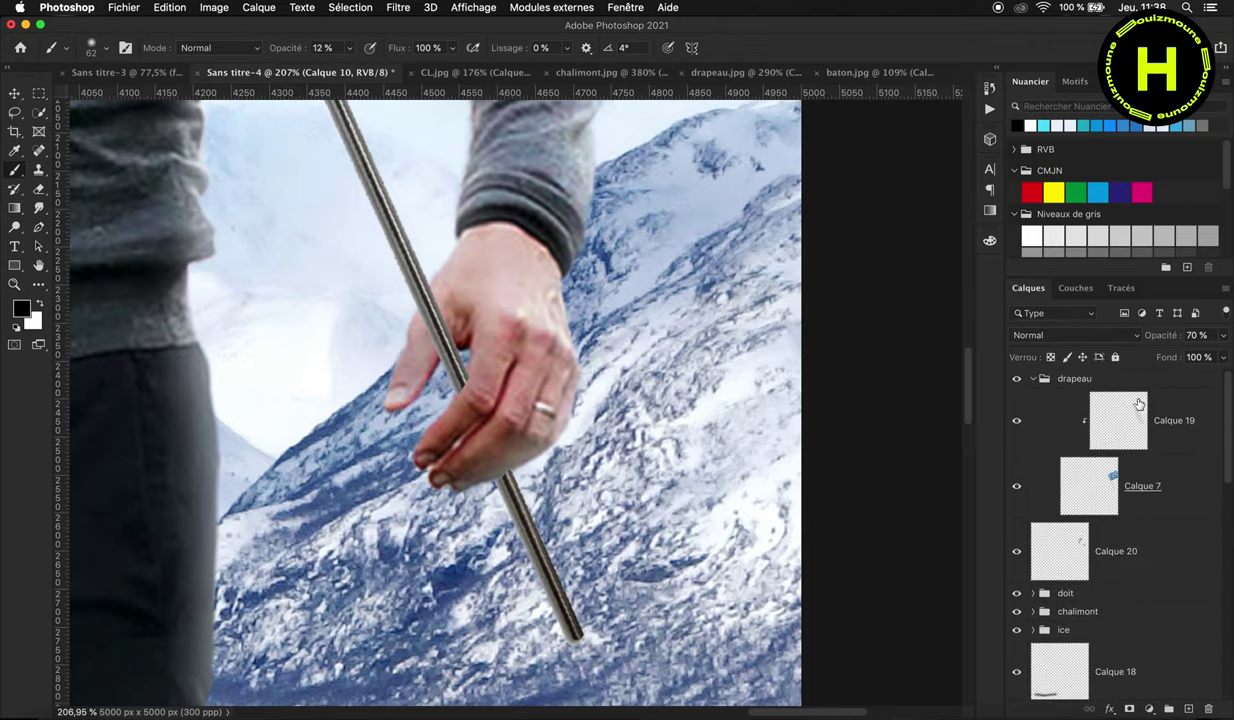
pyautogui.click(1117, 420)
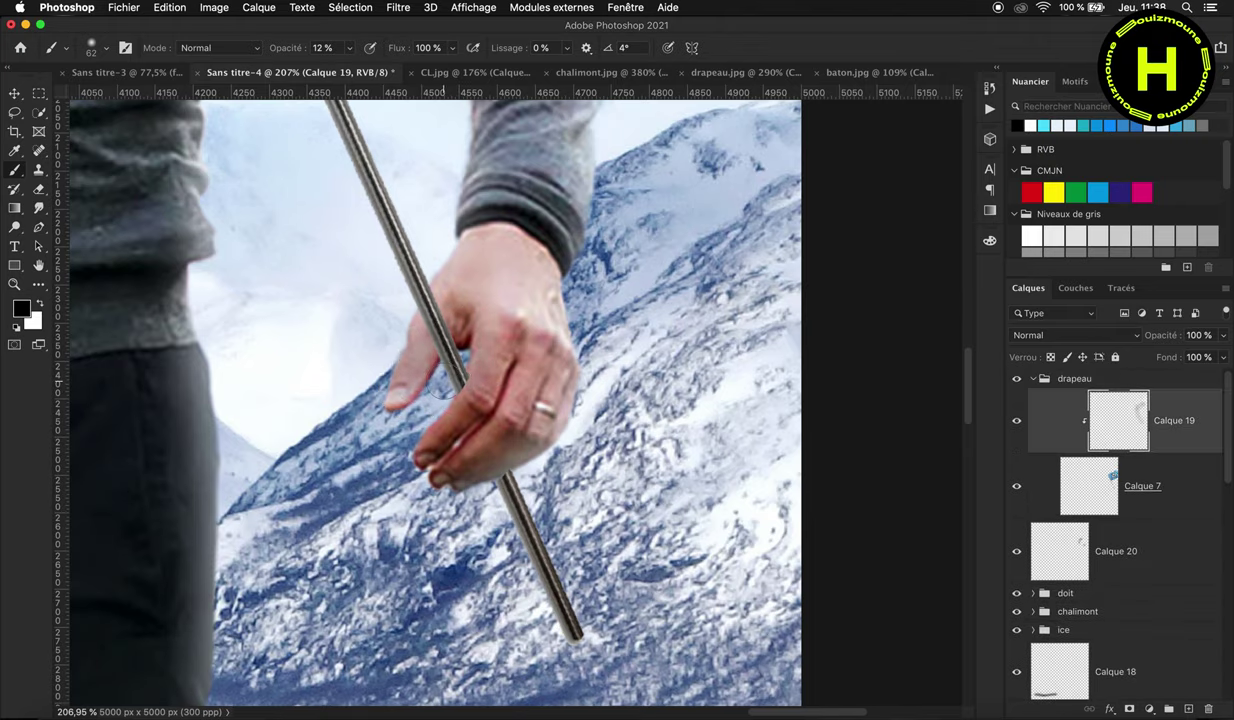
pyautogui.press('v')
pyautogui.scroll(-3, 557, 336)
pyautogui.scroll(-5, 557, 336)
pyautogui.scroll(-1, 557, 336)
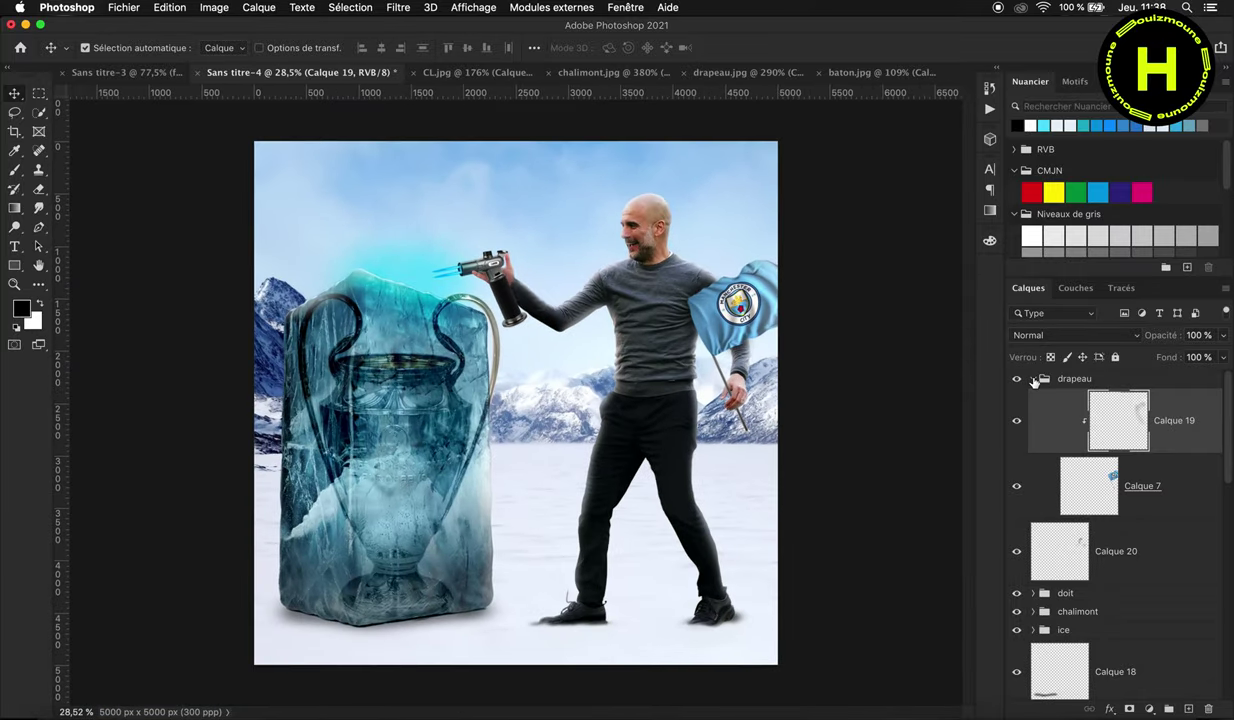
# Step: On a new layer above the drapeau group, draw a white gradient fade and stretch it over the right side
pyautogui.click(1033, 378)
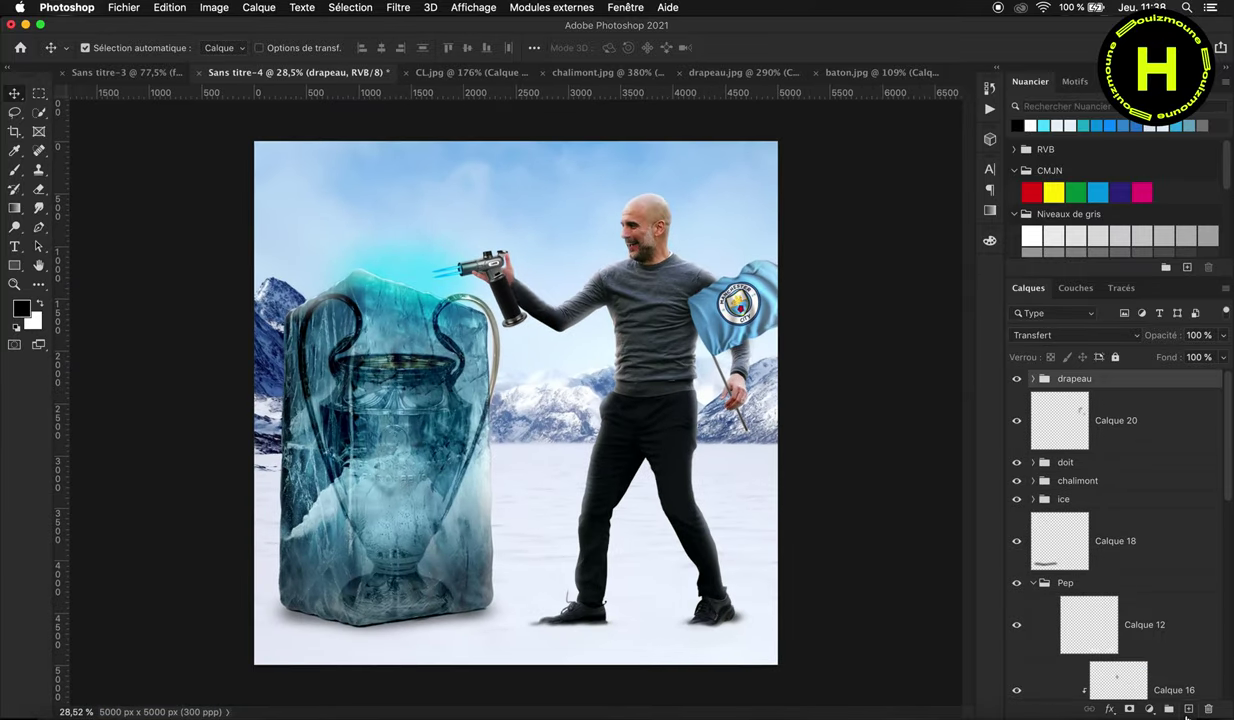
pyautogui.click(1188, 708)
pyautogui.scroll(-2, 617, 406)
pyautogui.press('z')
pyautogui.press('x')
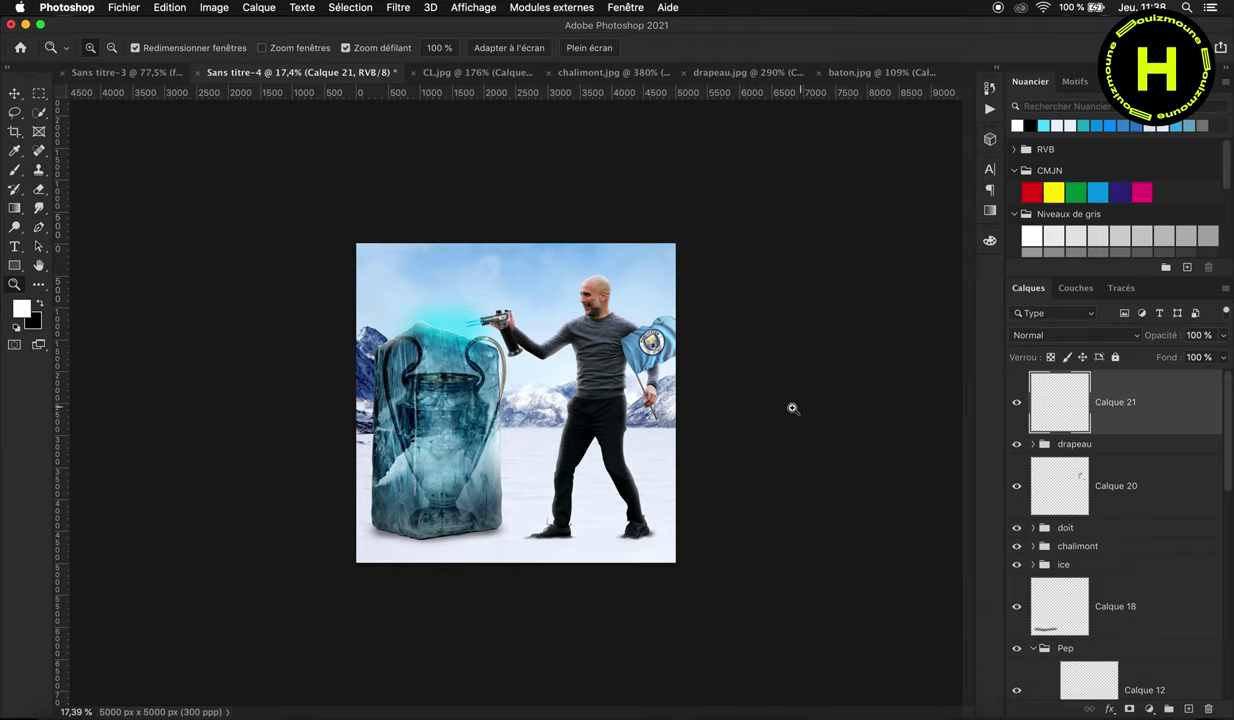
pyautogui.click(14, 208)
pyautogui.moveTo(748, 401); pyautogui.dragTo(483, 388)
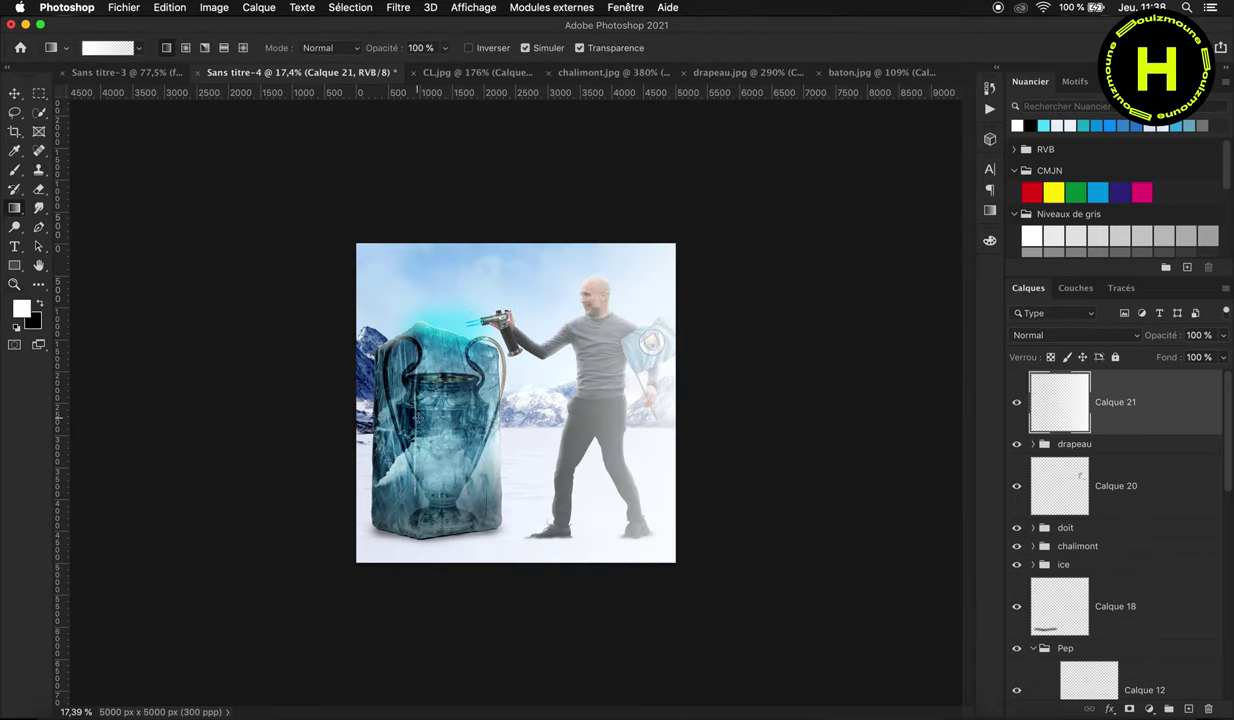
pyautogui.press('v')
pyautogui.hotkey('ctrl', 't')
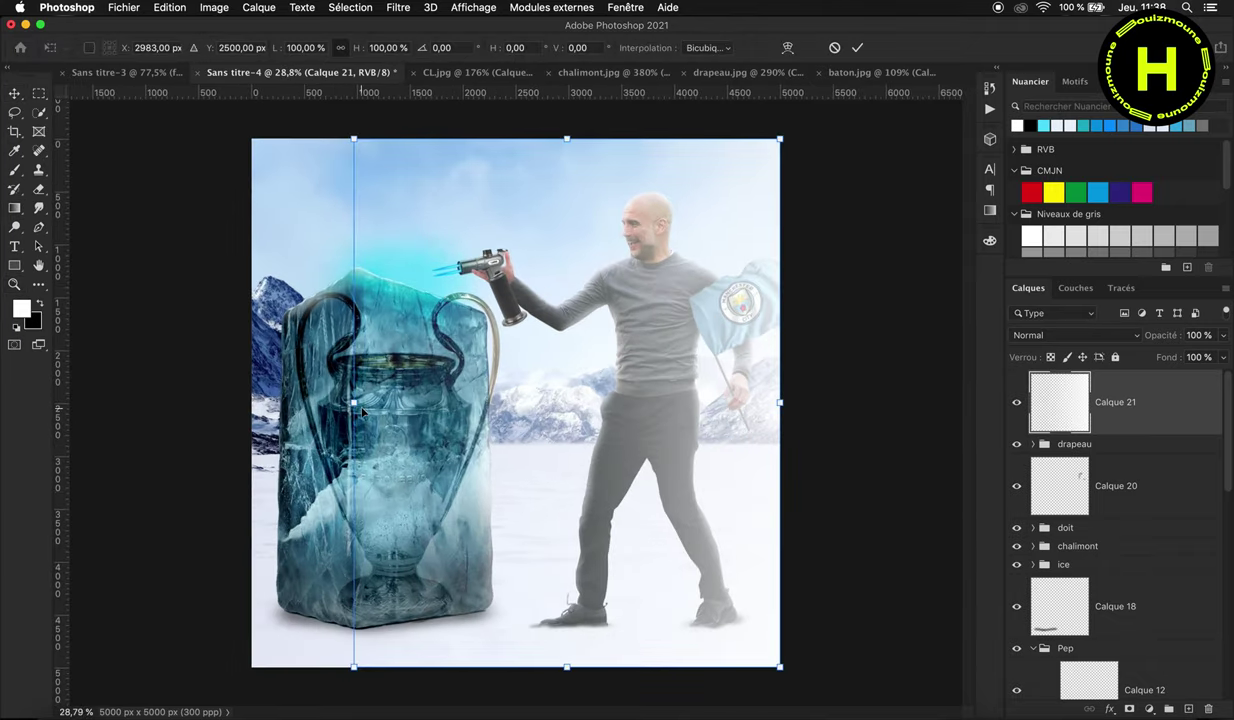
pyautogui.moveTo(690, 408)
pyautogui.mouseDown()
pyautogui.moveTo(425, 408)
pyautogui.moveTo(722, 413)
pyautogui.mouseUp()
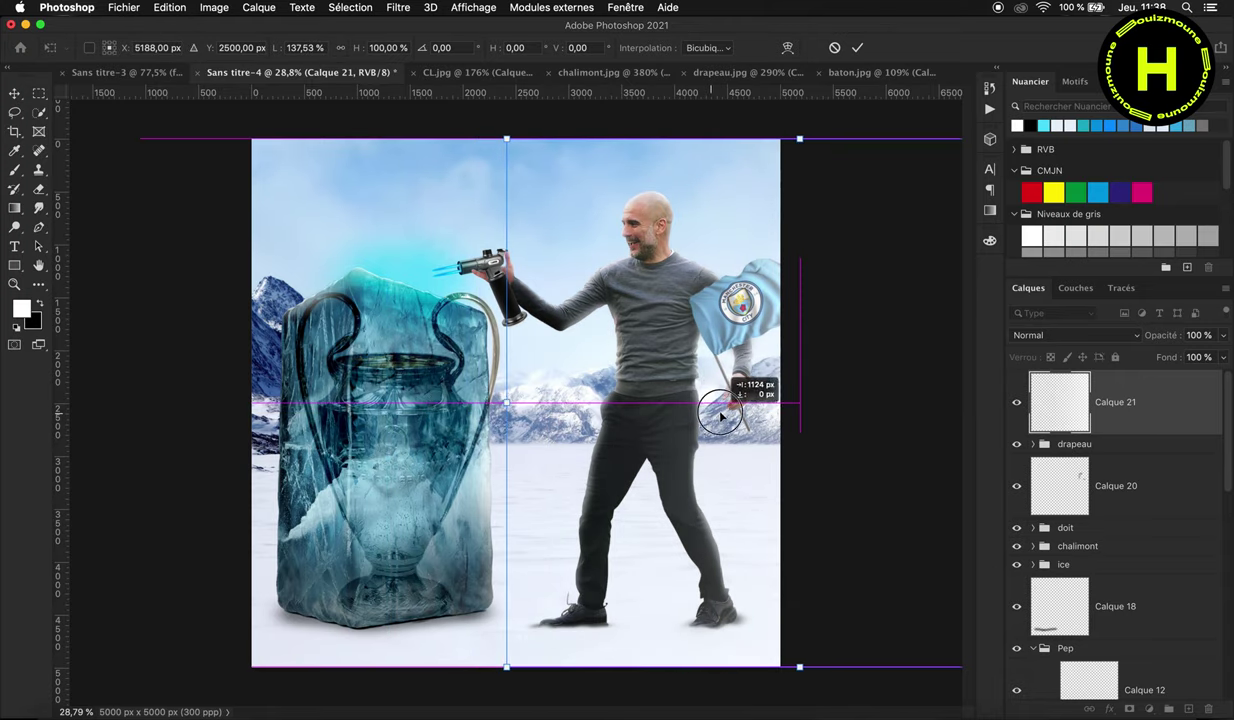
pyautogui.scroll(-2, 722, 413)
pyautogui.press('Return')
# Step: Duplicate and merge the right fade, lower its opacity, and shift it left across the poster
pyautogui.hotkey('ctrl', 'j')
pyautogui.rightClick(1142, 457)
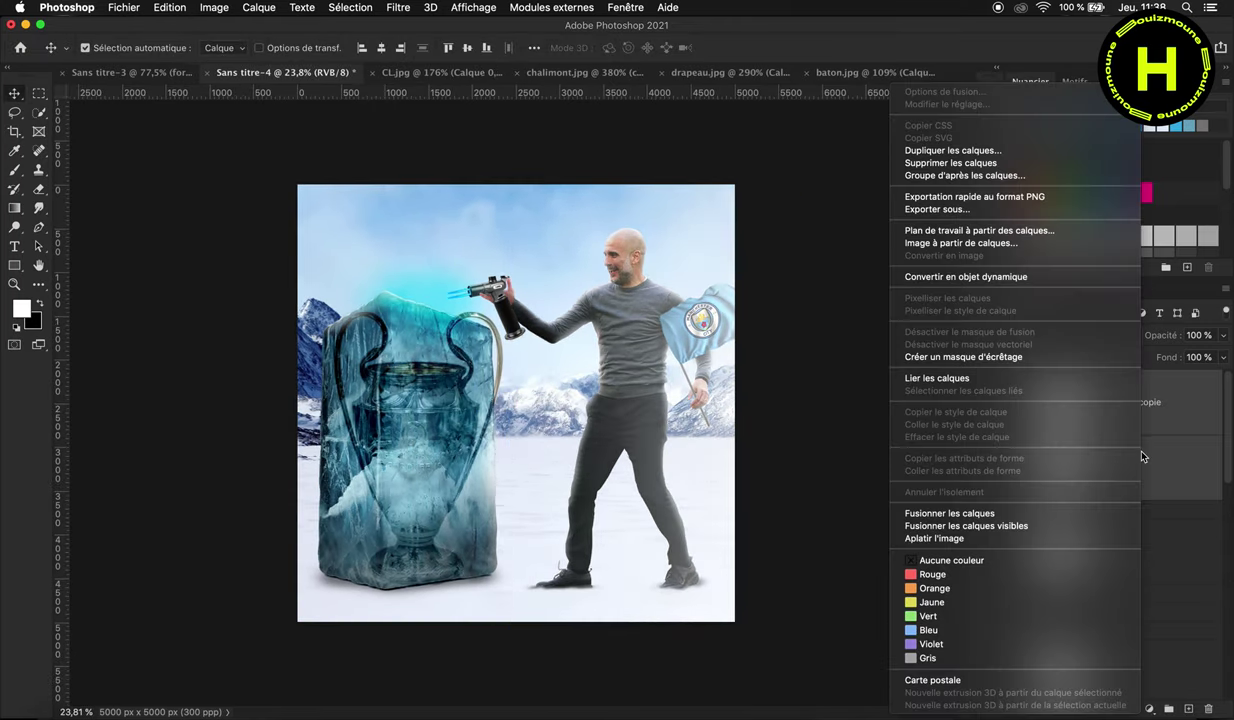
pyautogui.click(1000, 510)
pyautogui.moveTo(1140, 335)
pyautogui.mouseDown()
pyautogui.moveTo(1153, 337)
pyautogui.moveTo(1125, 337)
pyautogui.mouseUp()
pyautogui.scroll(1, 520, 403)
pyautogui.hotkey('ctrl', 't')
pyautogui.moveTo(524, 403); pyautogui.dragTo(449, 403)
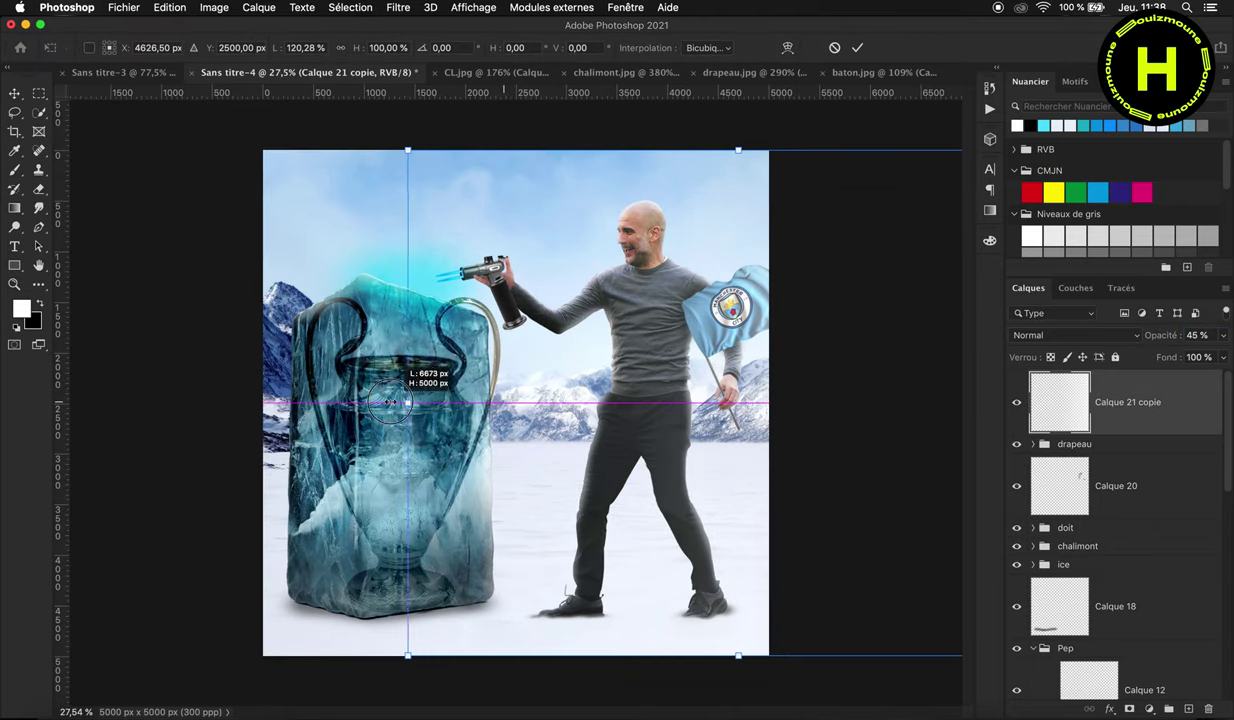
pyautogui.press('Return')
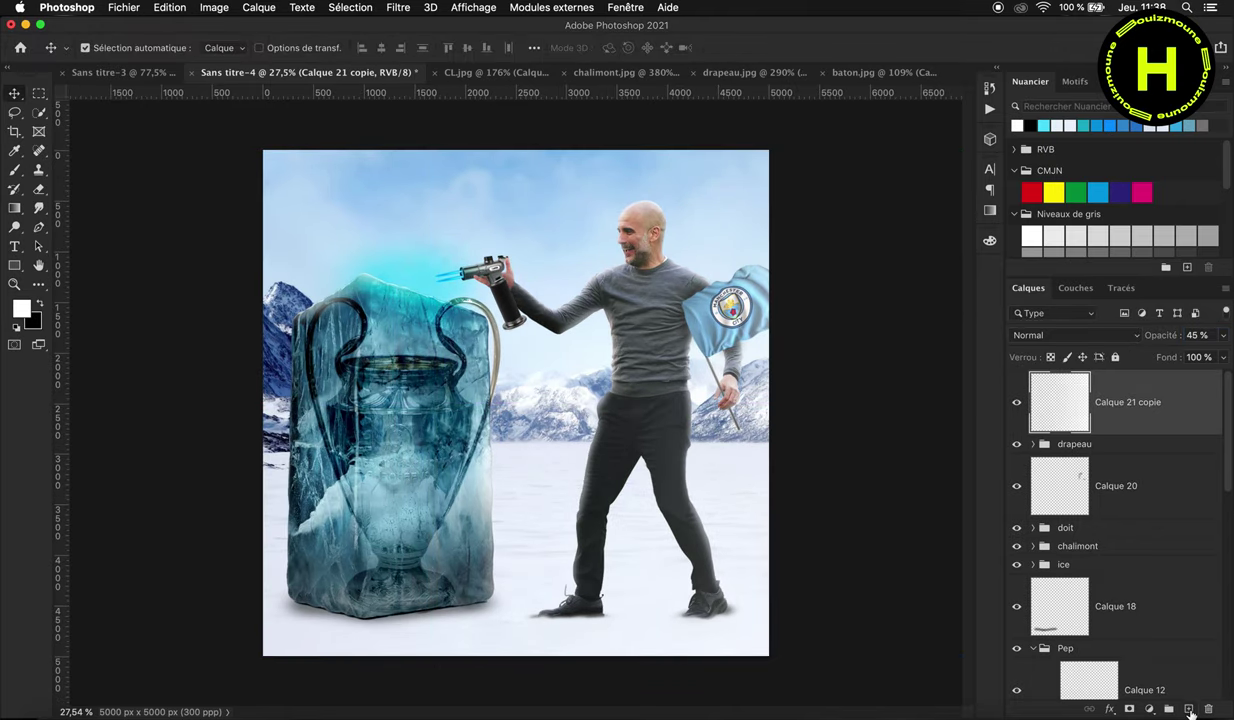
# Step: Draw a second white gradient on a new top layer and flip it to fade the left side
pyautogui.click(1189, 710)
pyautogui.click(14, 208)
pyautogui.press('x')
pyautogui.scroll(-3, 250, 418)
pyautogui.moveTo(250, 418); pyautogui.dragTo(565, 420)
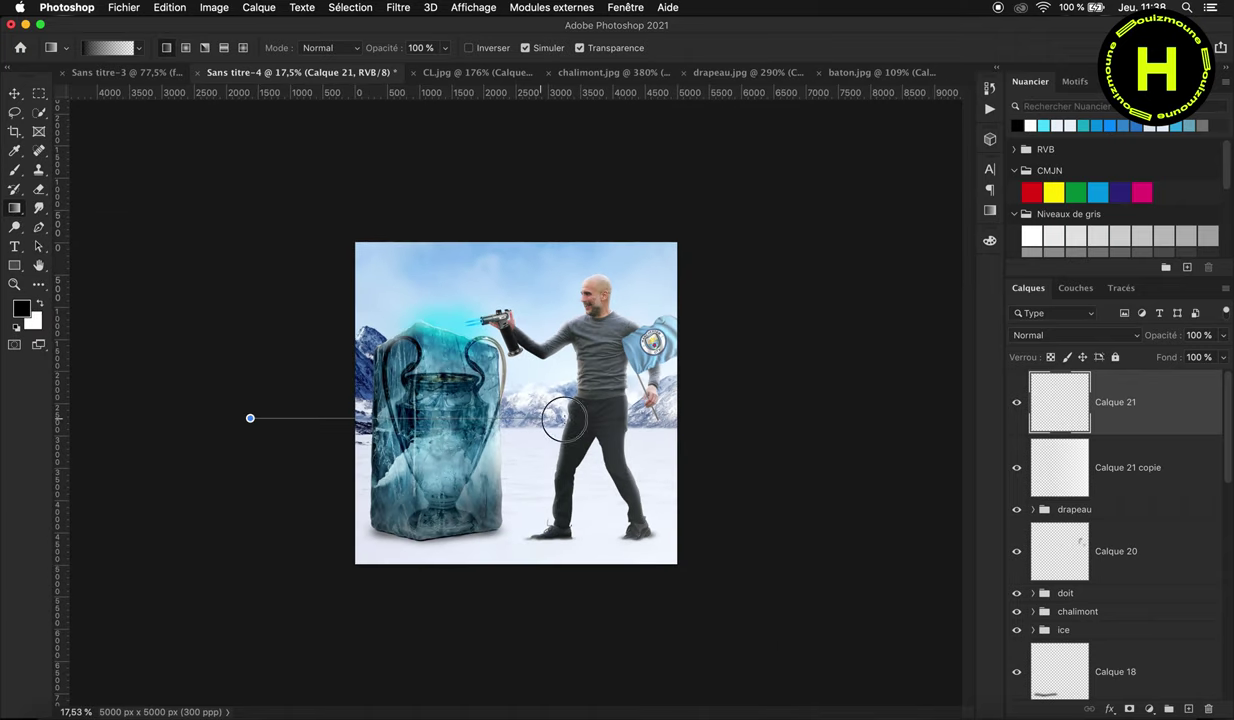
pyautogui.press('v')
pyautogui.scroll(2, 520, 407)
pyautogui.hotkey('ctrl', 't')
pyautogui.moveTo(741, 402)
pyautogui.mouseDown()
pyautogui.moveTo(773, 402)
pyautogui.moveTo(335, 413)
pyautogui.mouseUp()
pyautogui.press('Return')
# Step: Duplicate and merge the left fade, lower its opacity, and group it with the right fade
pyautogui.hotkey('ctrl', 'j')
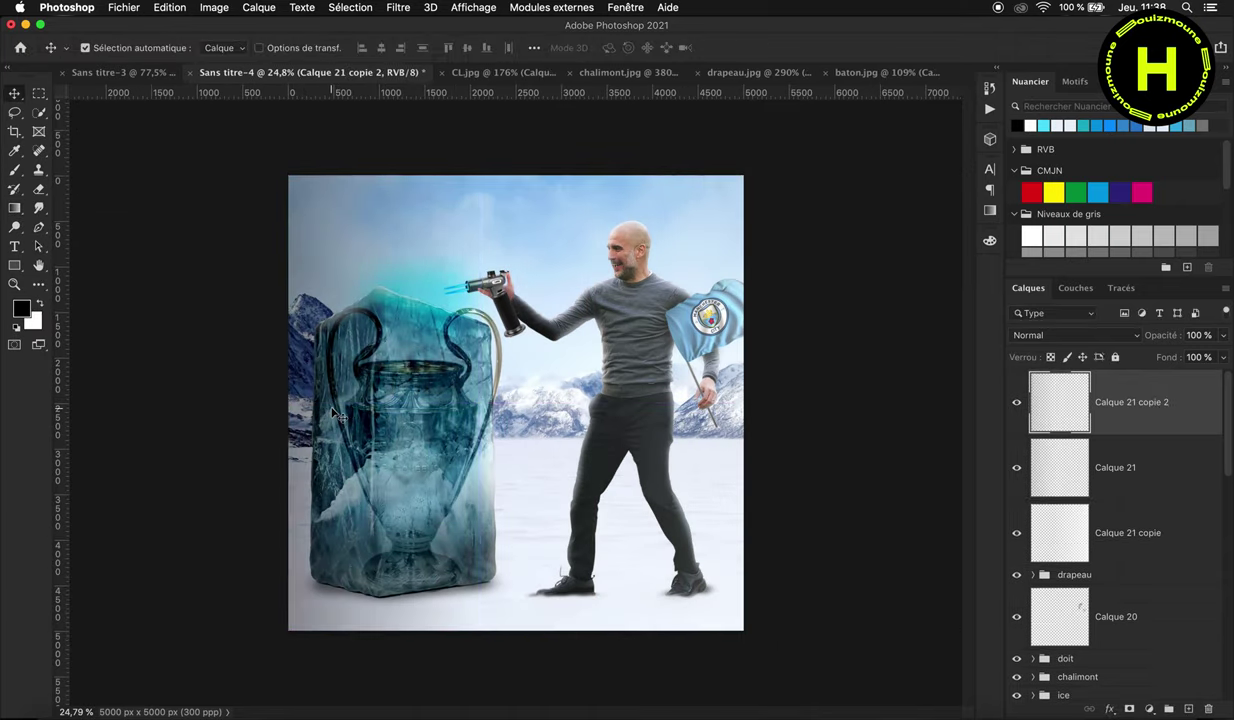
pyautogui.rightClick(1140, 467)
pyautogui.click(930, 110)
pyautogui.moveTo(1172, 336); pyautogui.dragTo(1124, 336)
pyautogui.keyDown('shift'); pyautogui.click(1191, 460); pyautogui.keyUp('shift')
pyautogui.hotkey('ctrl', 'g')
pyautogui.doubleClick(1076, 378)
pyautogui.write('degrede')
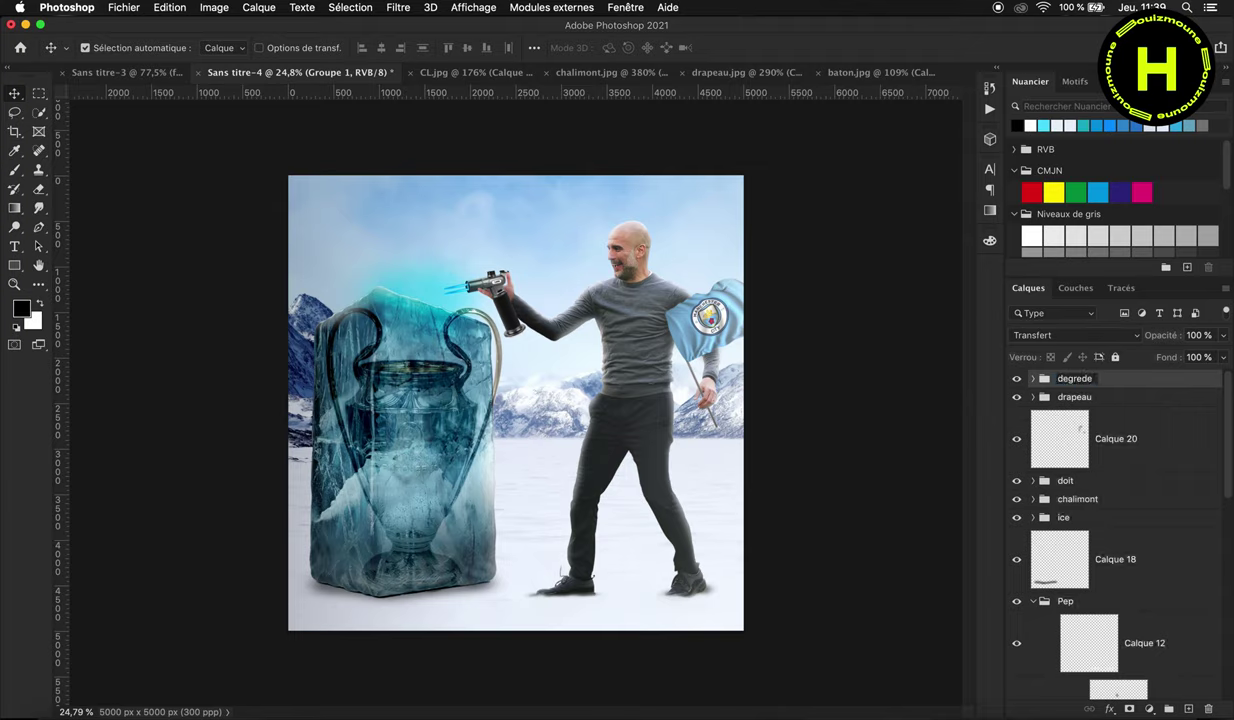
# Step: Name the new fade group 'degrade'
pyautogui.press('Return')
pyautogui.doubleClick(1085, 379)
pyautogui.write('de')
pyautogui.press('Return')
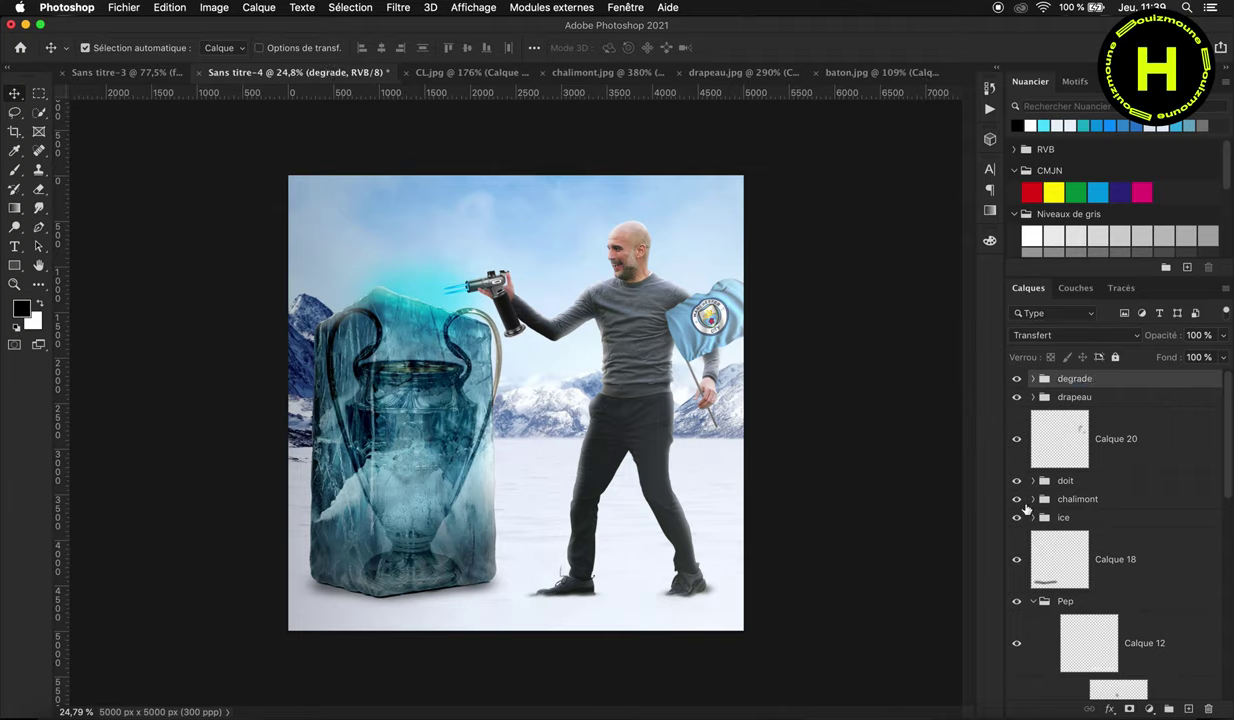
# Step: Move Calque 18 into the ice group and Calque 20 into the drapeau group
pyautogui.scroll(-3, 1076, 455)
pyautogui.click(1100, 491)
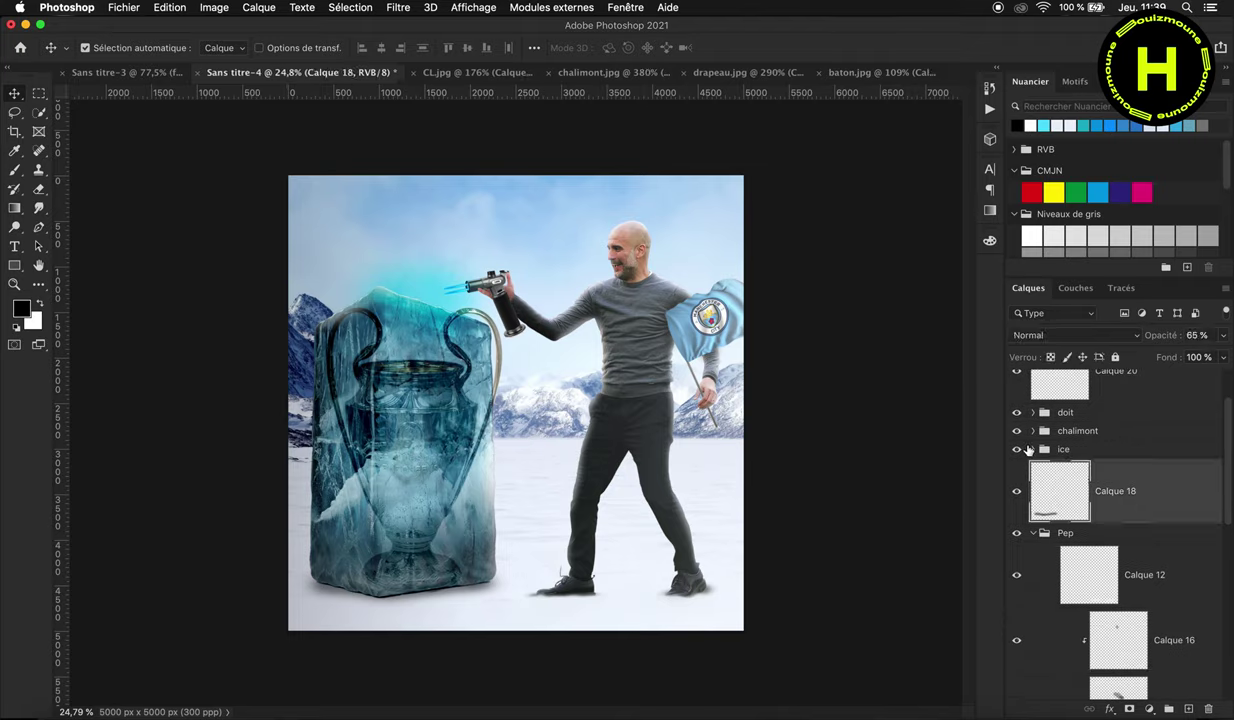
pyautogui.click(1063, 449)
pyautogui.click(1032, 449)
pyautogui.moveTo(1090, 612); pyautogui.dragTo(1100, 590)
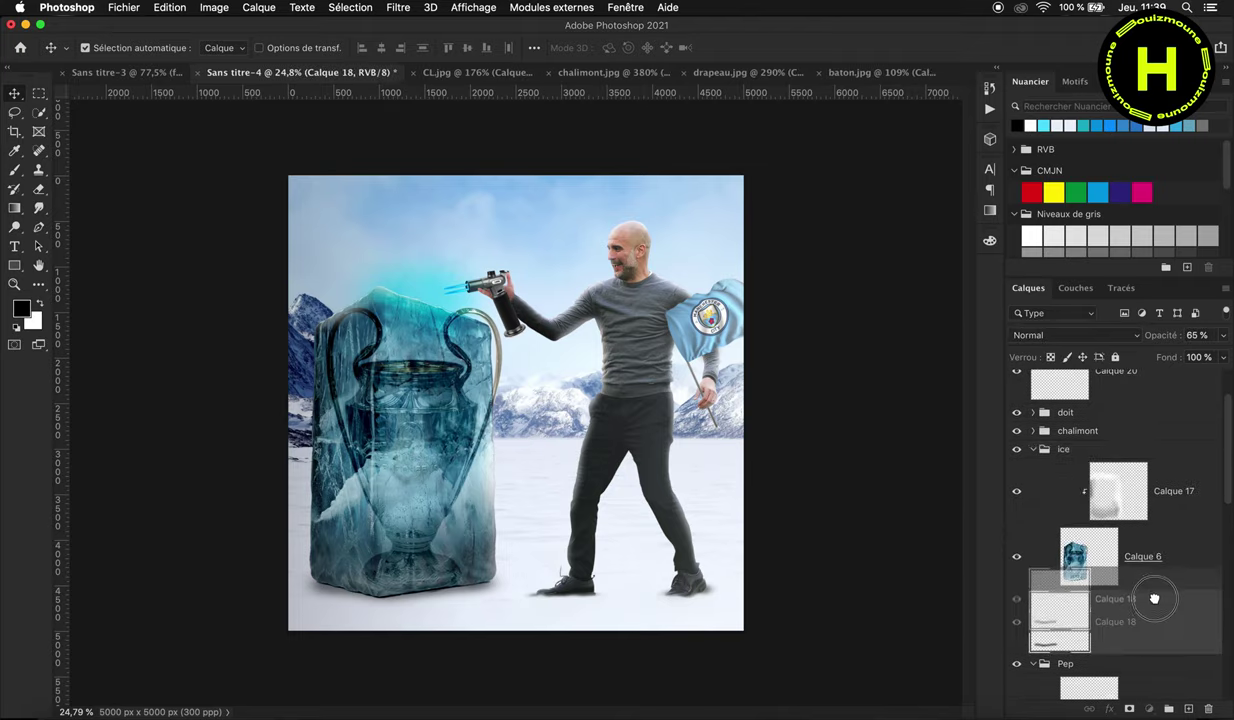
pyautogui.click(1032, 449)
pyautogui.scroll(5, 1100, 500)
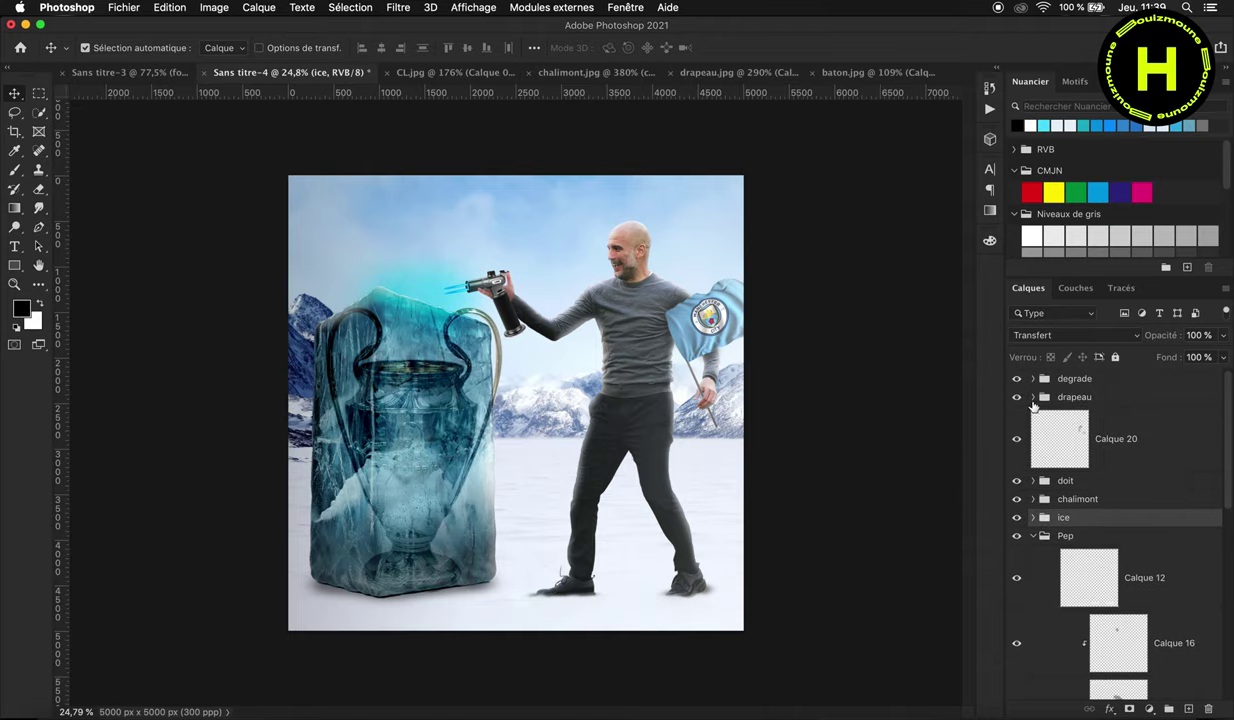
pyautogui.moveTo(1180, 569); pyautogui.dragTo(1182, 526)
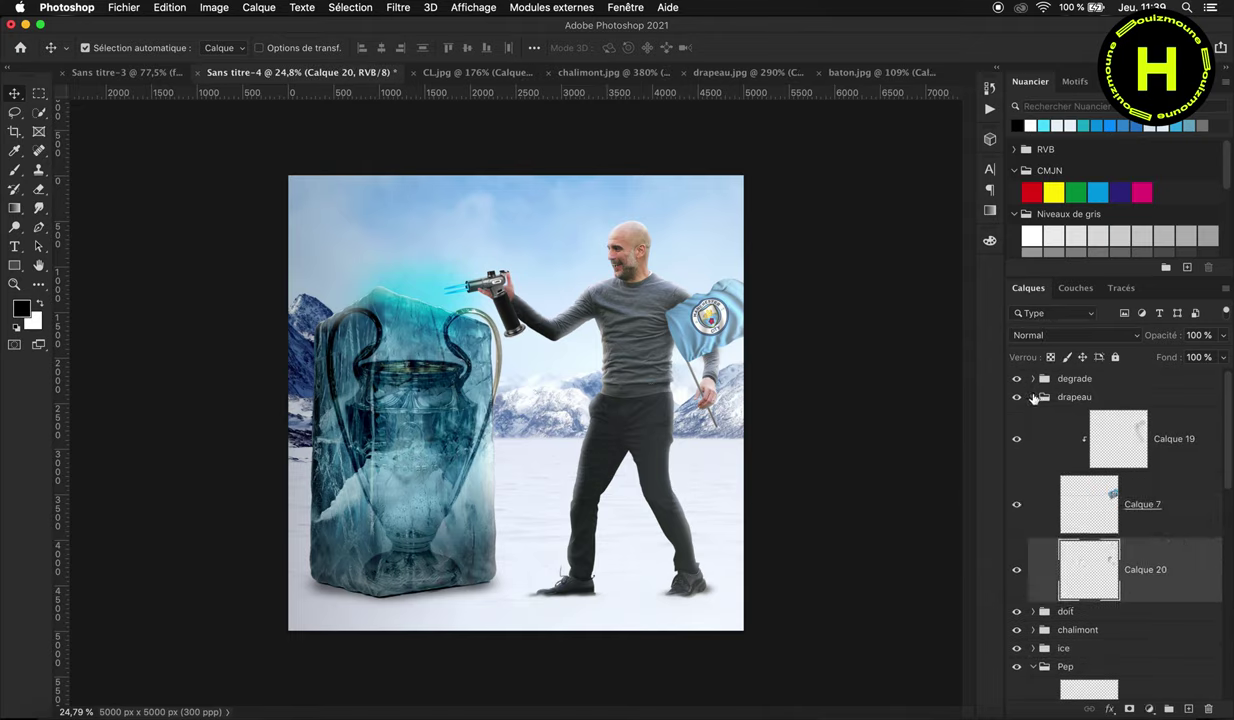
pyautogui.scroll(-5, 1097, 563)
# Step: Move Calque 9 and Calque 8 together into the Pep group
pyautogui.click(1033, 399)
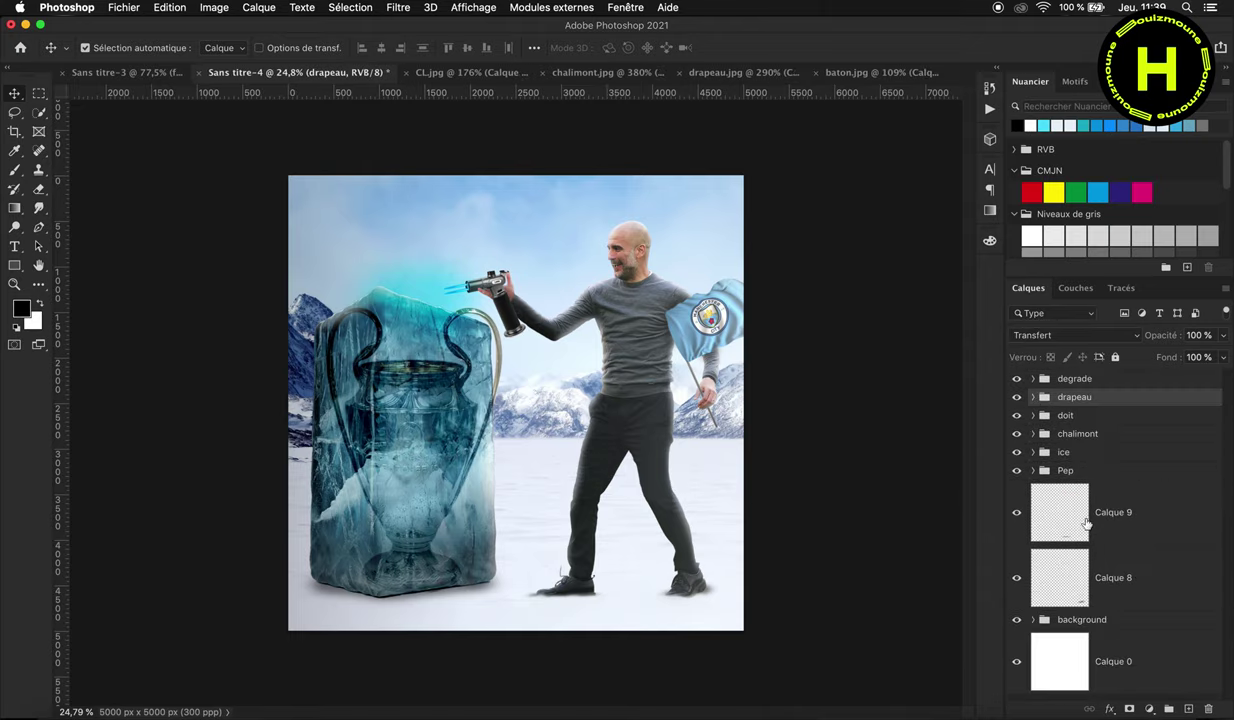
pyautogui.click(1079, 519)
pyautogui.keyDown('shift'); pyautogui.click(1130, 552); pyautogui.keyUp('shift')
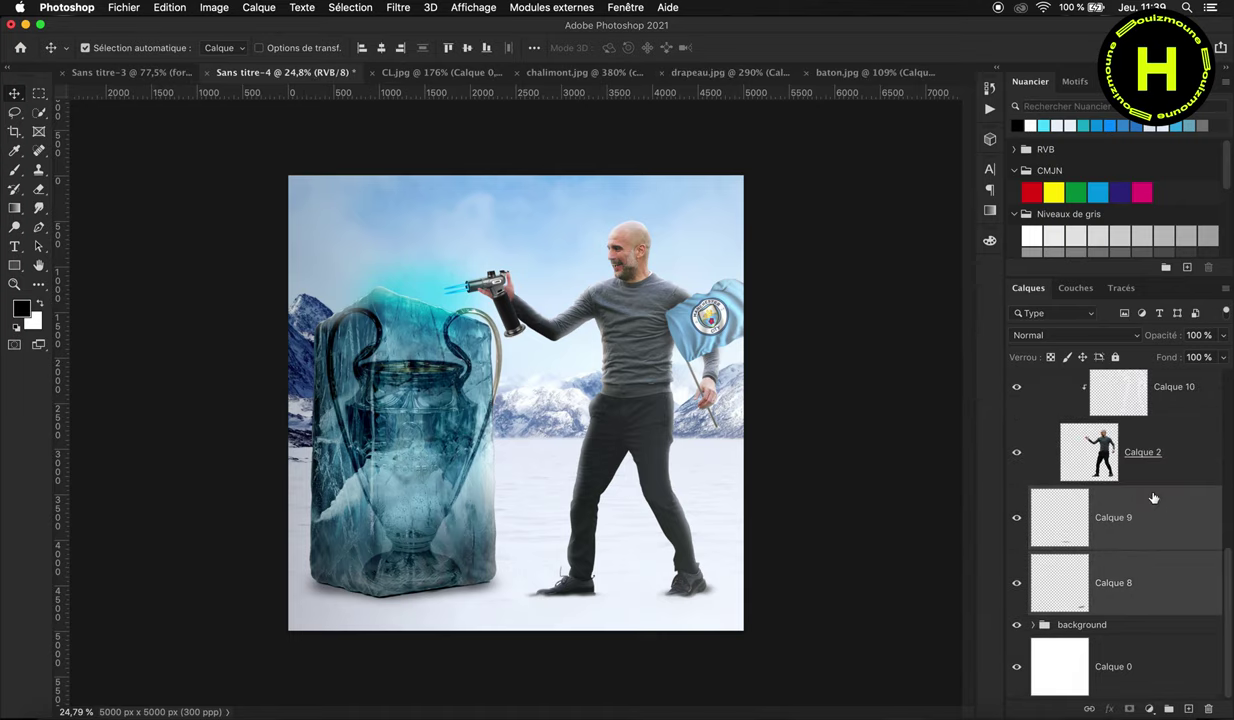
pyautogui.moveTo(1153, 497); pyautogui.dragTo(1036, 472)
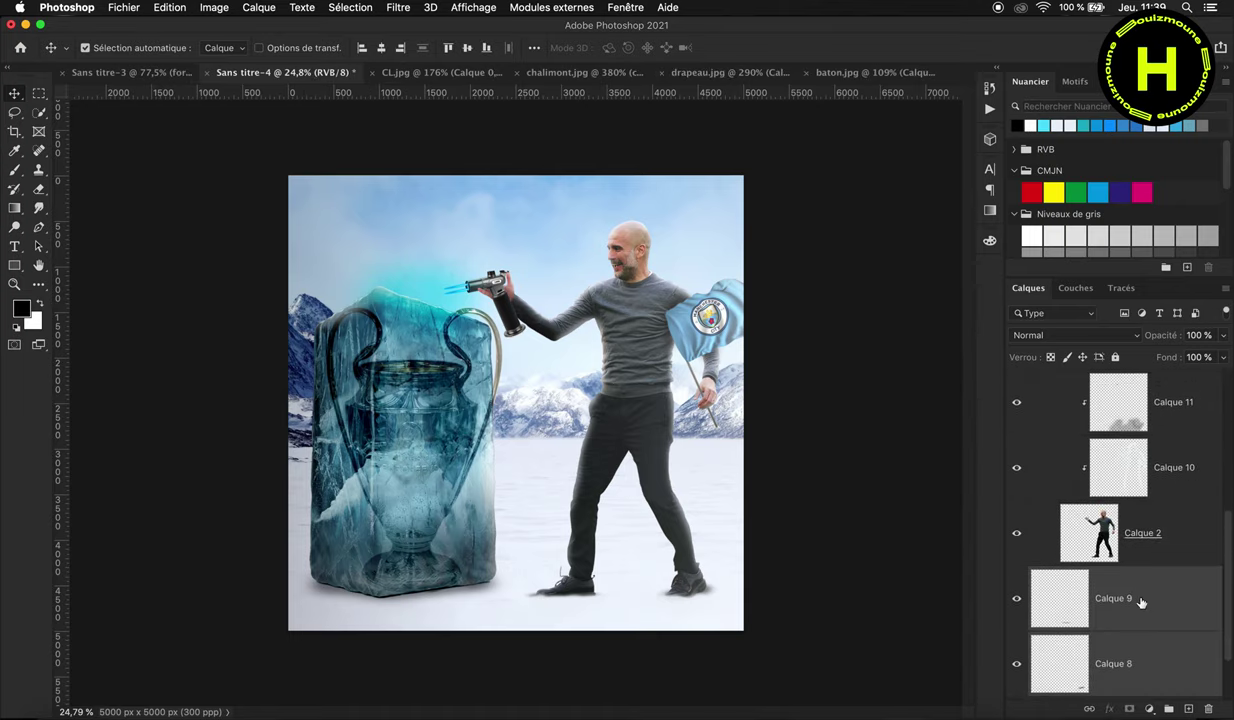
pyautogui.click(1035, 472)
pyautogui.click(1103, 479)
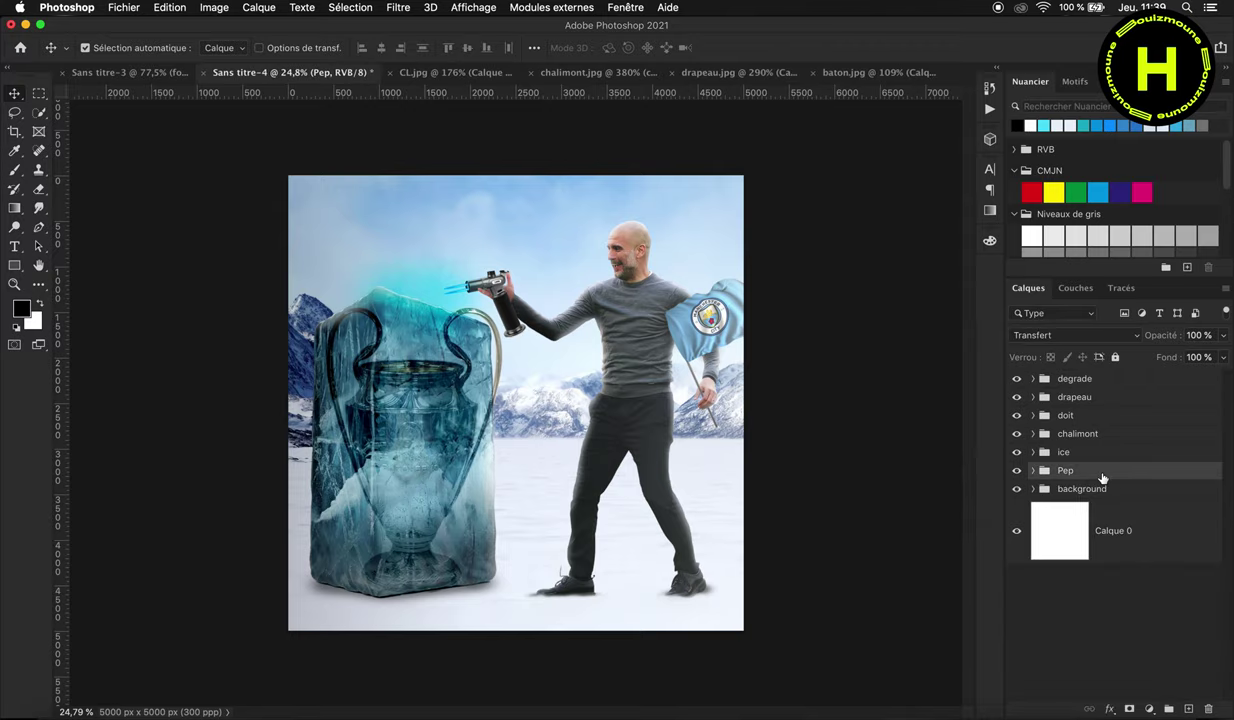
# Step: Set Calque 21 copie in the degrade group to 33% opacity
pyautogui.click(1033, 379)
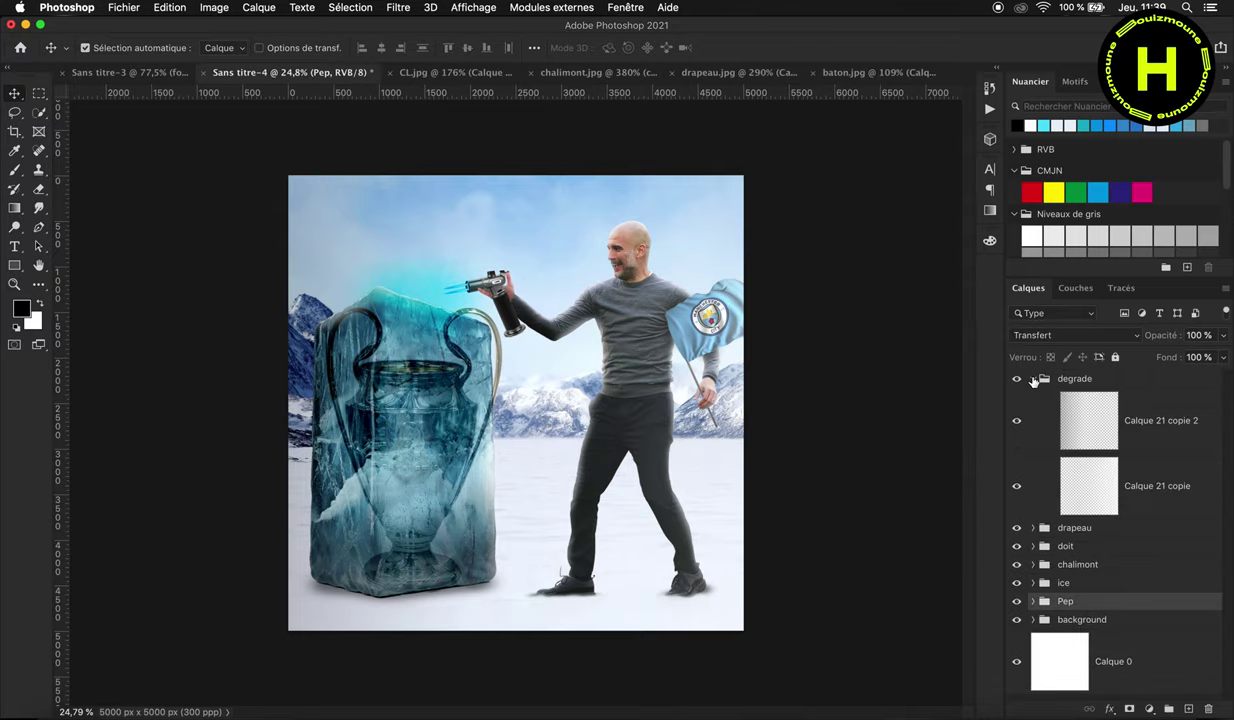
pyautogui.click(1090, 485)
pyautogui.click(1152, 337)
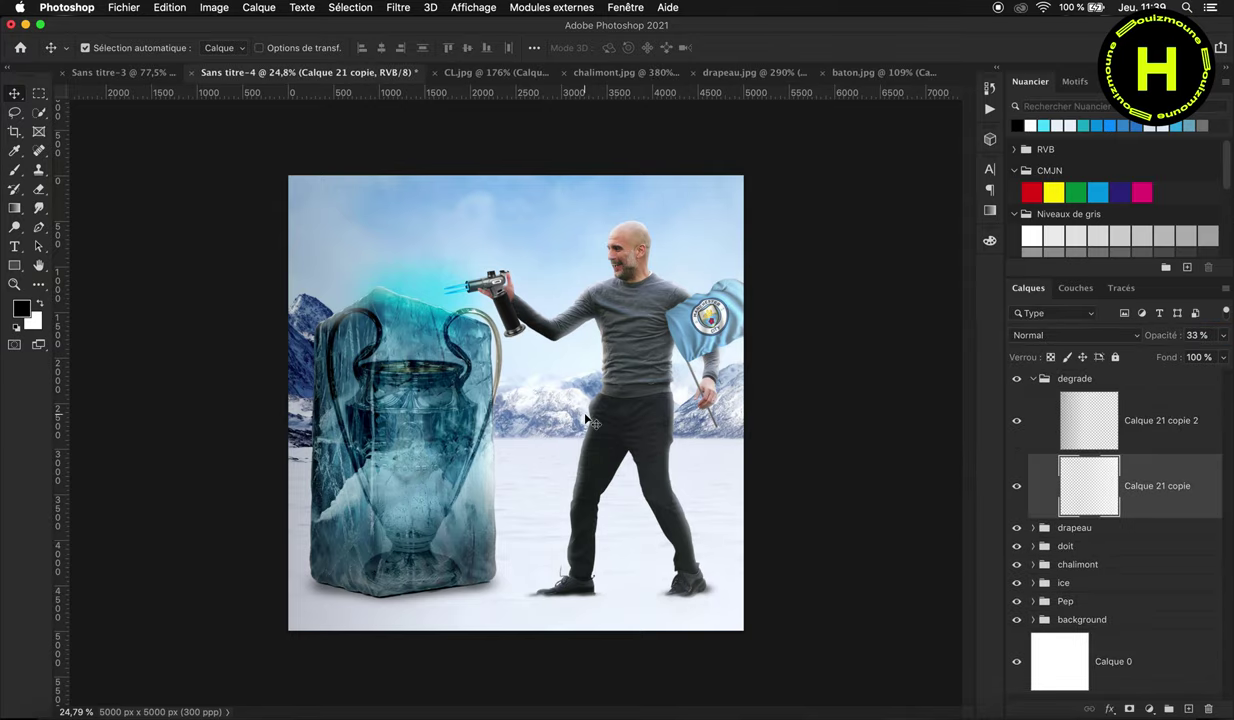
pyautogui.click(497, 75)
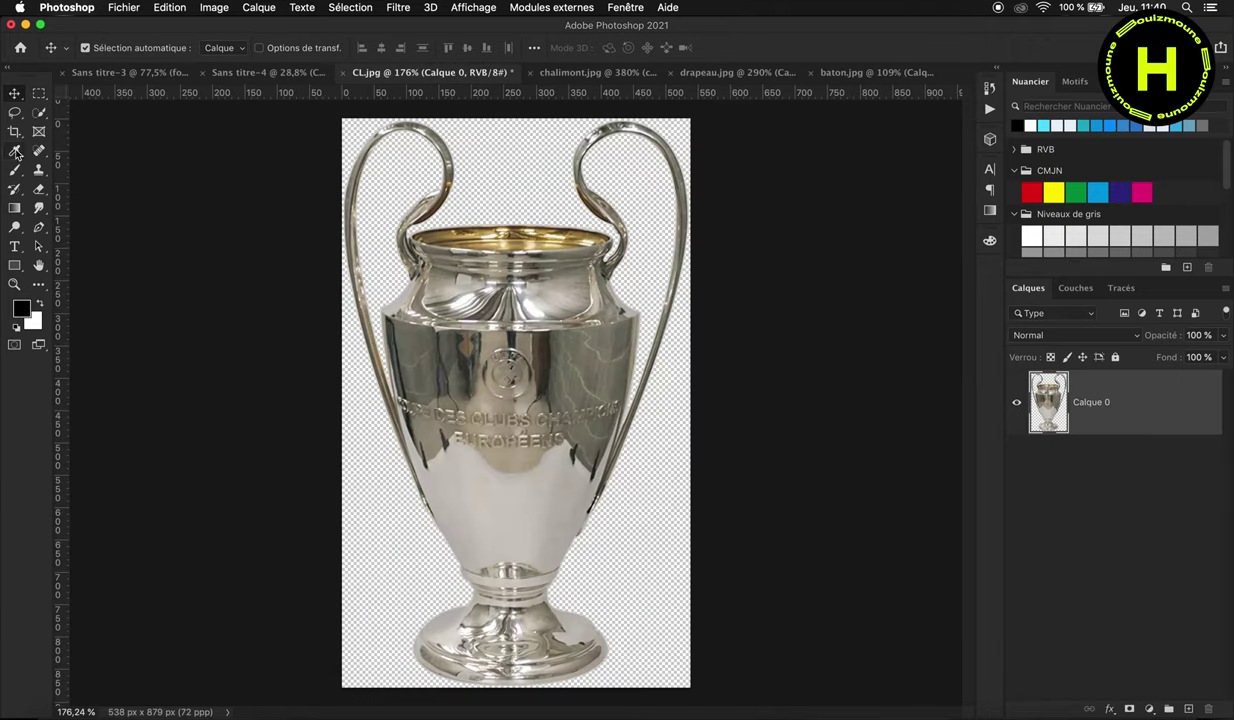
# Step: Enlarge the CL.jpg canvas around the trophy to 1052 x 1115 px with the Crop tool
pyautogui.click(15, 131)
pyautogui.hotkey('ctrl', '-')
pyautogui.moveTo(614, 574); pyautogui.dragTo(720, 625)
pyautogui.press('Return')
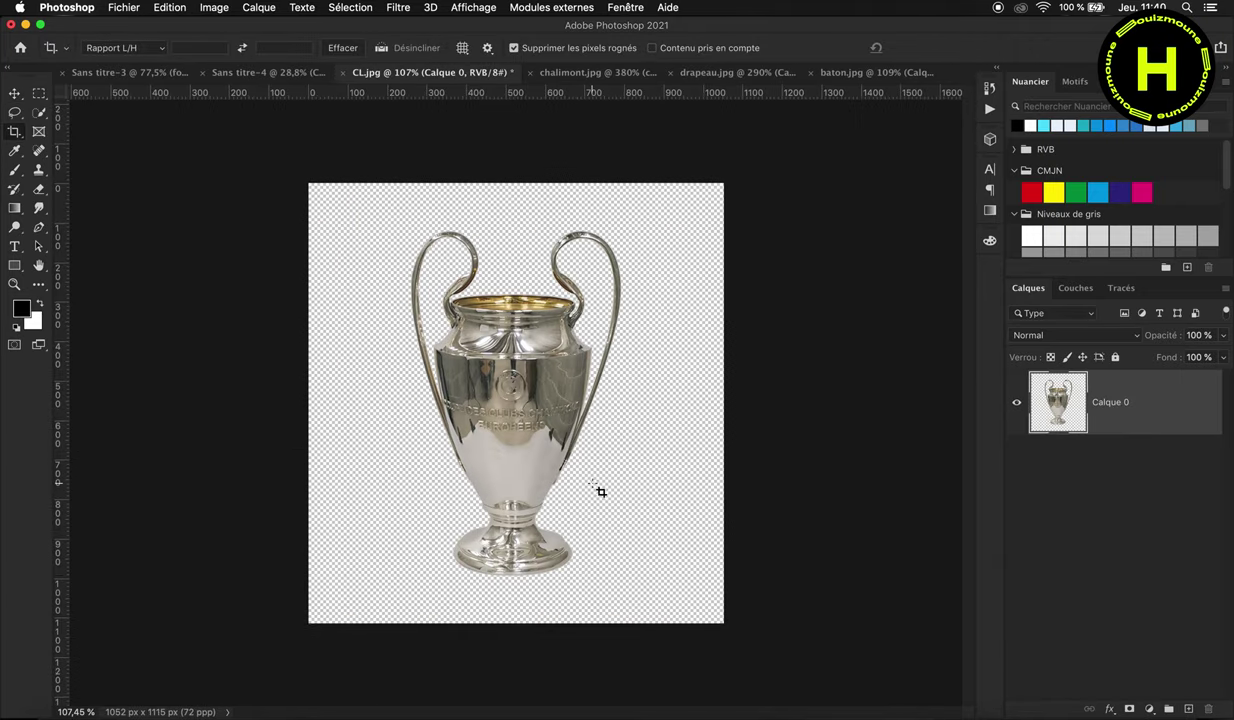
# Step: Duplicate the trophy layer and shift the original Calque 0 slightly right
pyautogui.press('v')
pyautogui.hotkey('ctrl', 'j')
pyautogui.click(1097, 485)
pyautogui.hotkey('ctrl', 't')
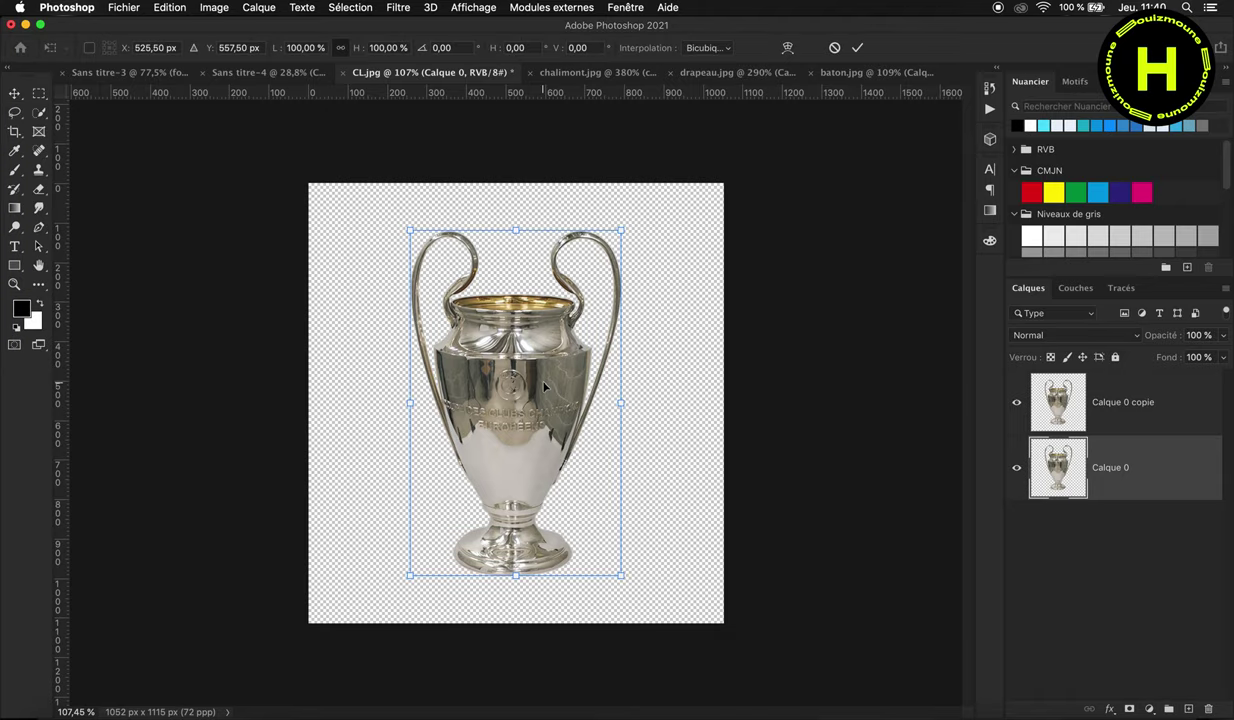
pyautogui.moveTo(543, 390); pyautogui.dragTo(578, 390)
pyautogui.press('Return')
pyautogui.click(597, 82)
pyautogui.click(712, 85)
# Step: Close the drapeau.jpg and baton.jpg documents without saving
pyautogui.click(603, 73)
pyautogui.click(605, 255)
pyautogui.click(813, 73)
pyautogui.click(752, 72)
pyautogui.click(480, 253)
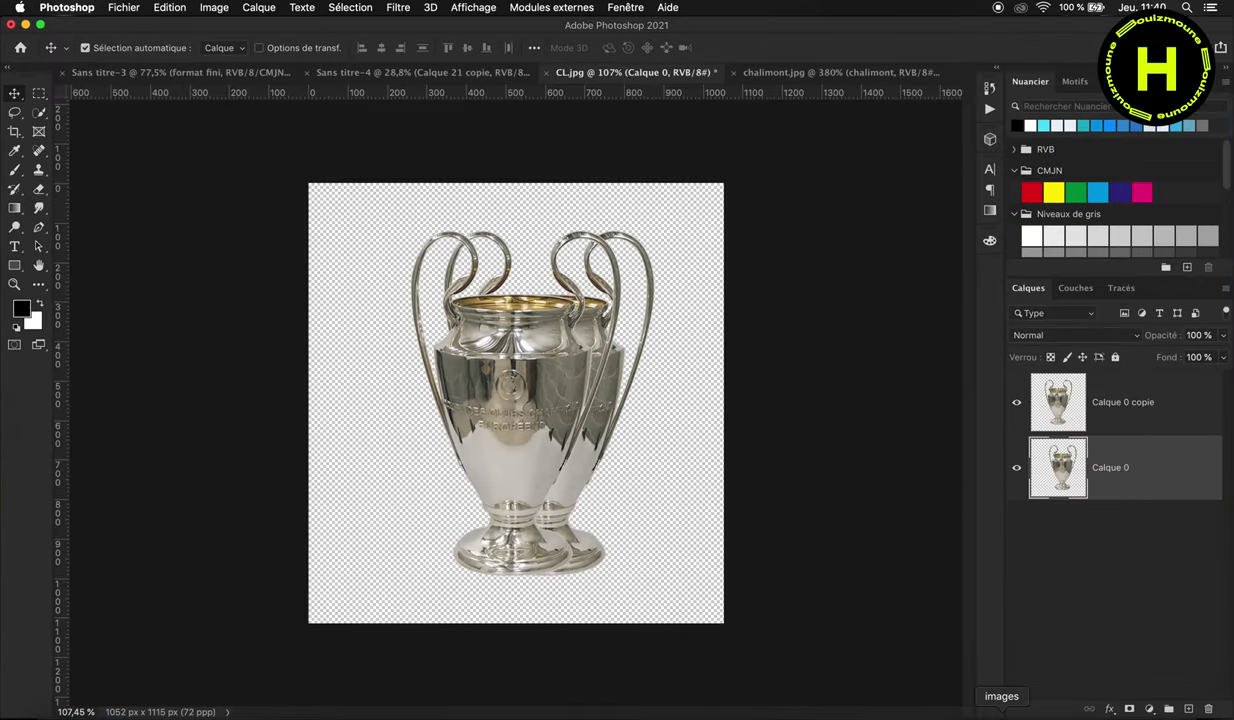
# Step: Place the barca flag above both trophies, rasterize it, and erase its white background
pyautogui.moveTo(1000, 708); pyautogui.dragTo(940, 456)
pyautogui.press('Return')
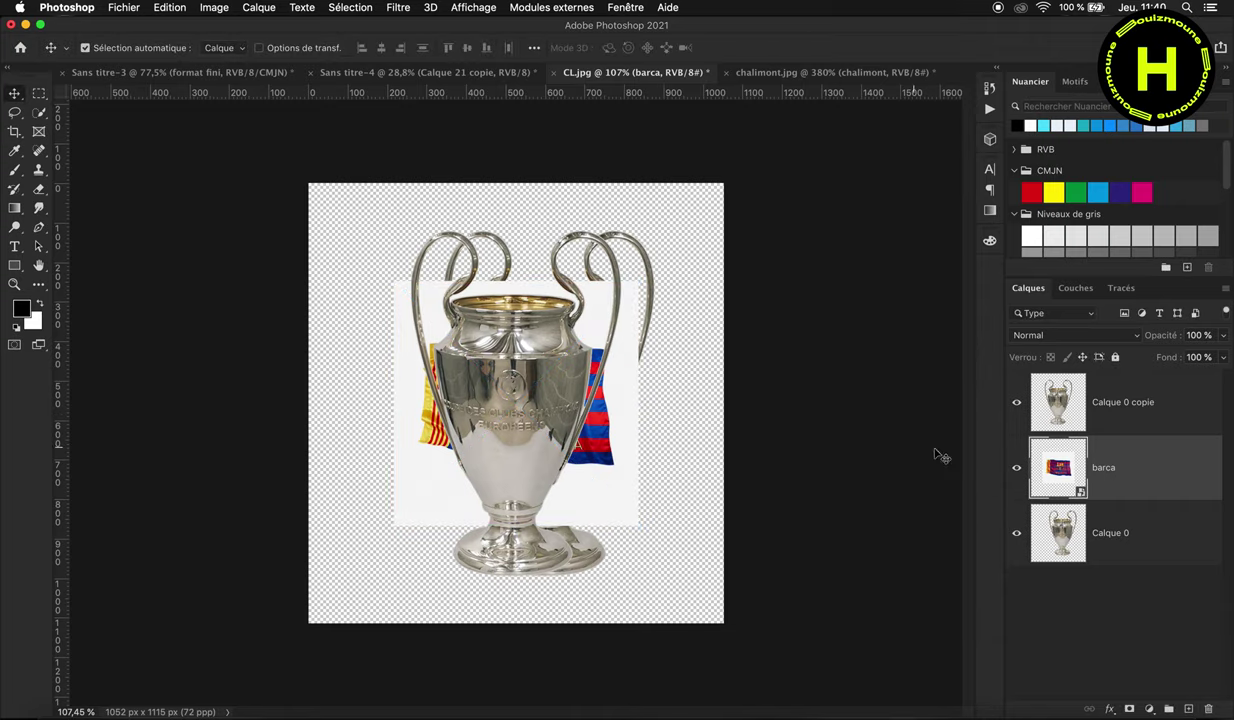
pyautogui.moveTo(1100, 467); pyautogui.dragTo(1160, 402)
pyautogui.rightClick(1138, 421)
pyautogui.click(940, 322)
pyautogui.click(38, 188)
pyautogui.rightClick(38, 188)
pyautogui.click(100, 214)
pyautogui.click(482, 303)
# Step: Rotate, enlarge and warp the barca flag so it wraps around the trophy like a scarf
pyautogui.hotkey('ctrl', 't')
pyautogui.moveTo(634, 309); pyautogui.dragTo(578, 496)
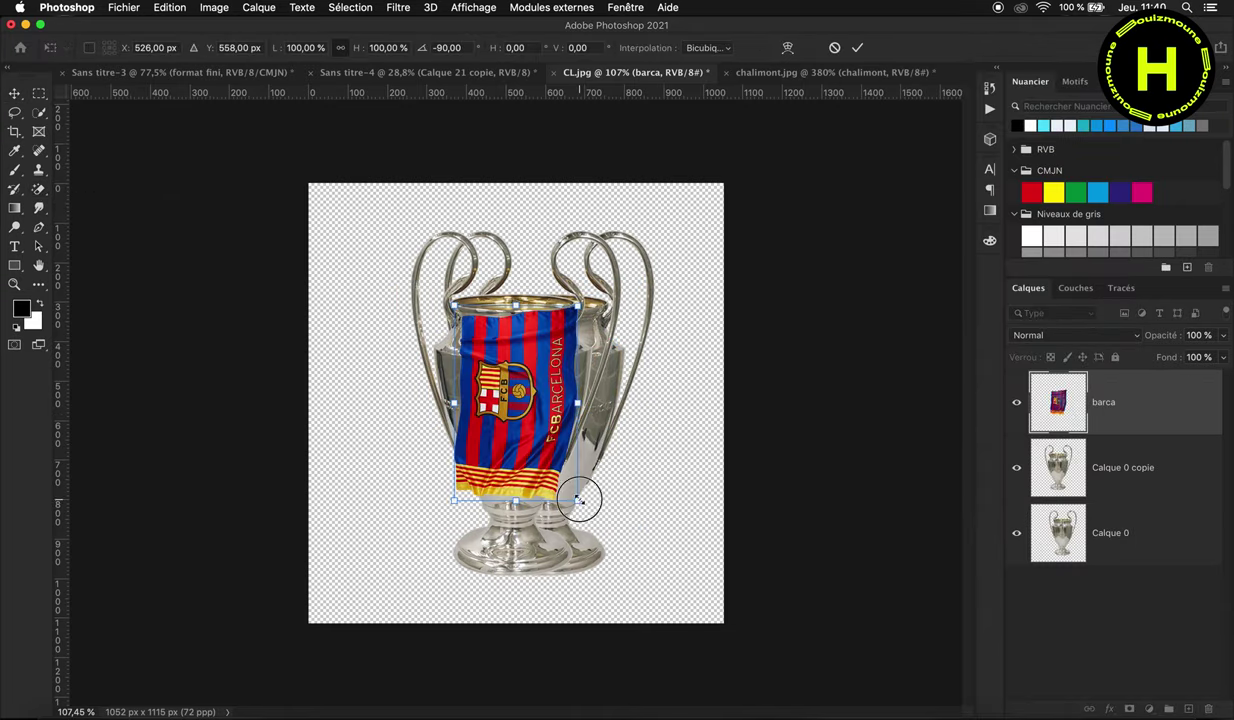
pyautogui.hotkey('ctrl', '+')
pyautogui.moveTo(471, 354); pyautogui.dragTo(458, 343)
pyautogui.rightClick(296, 223)
pyautogui.click(328, 180)
pyautogui.rightClick(424, 357)
pyautogui.click(481, 457)
pyautogui.moveTo(306, 226); pyautogui.dragTo(411, 185)
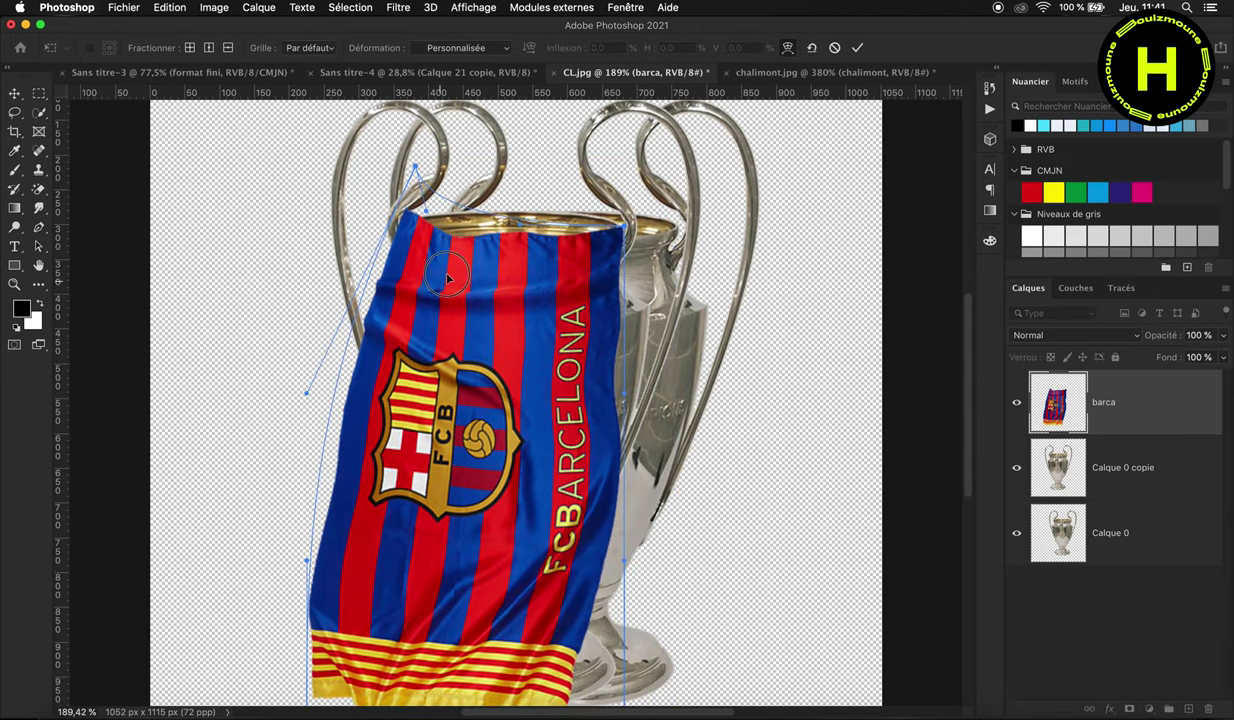
pyautogui.scroll(-3, 520, 400)
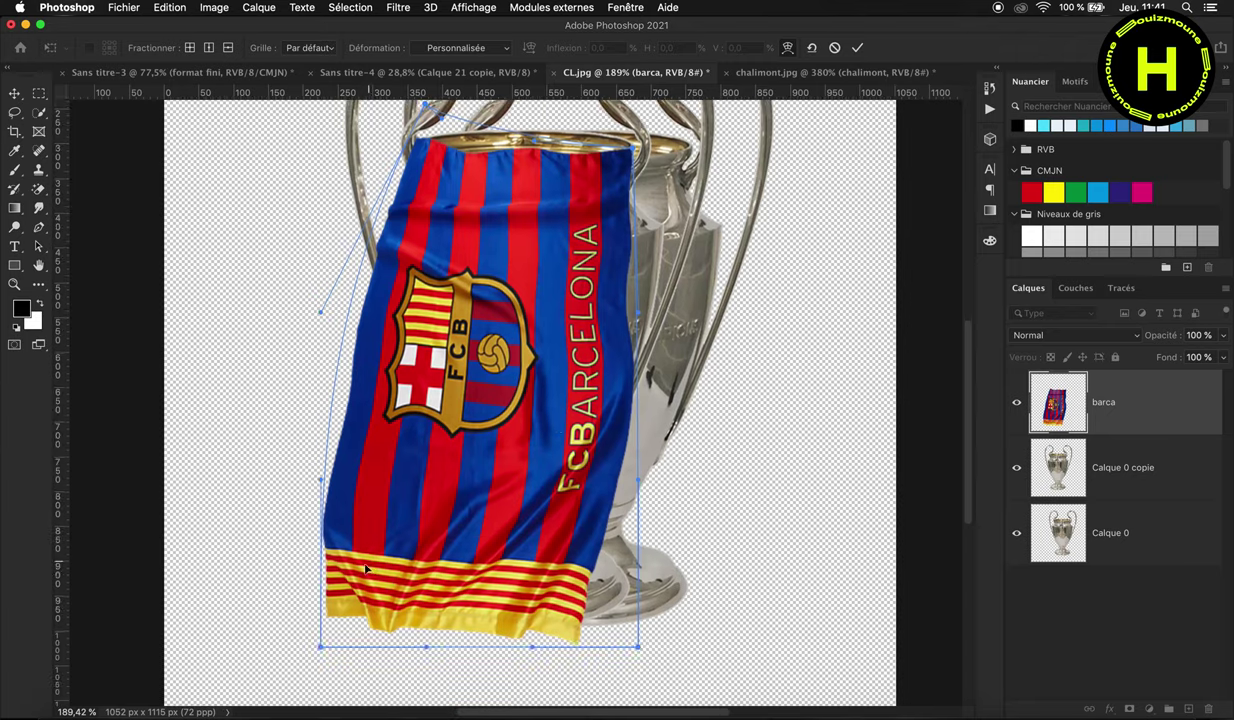
pyautogui.moveTo(311, 643); pyautogui.dragTo(399, 592)
pyautogui.moveTo(620, 640)
pyautogui.mouseDown()
pyautogui.moveTo(596, 590)
pyautogui.moveTo(635, 565)
pyautogui.mouseUp()
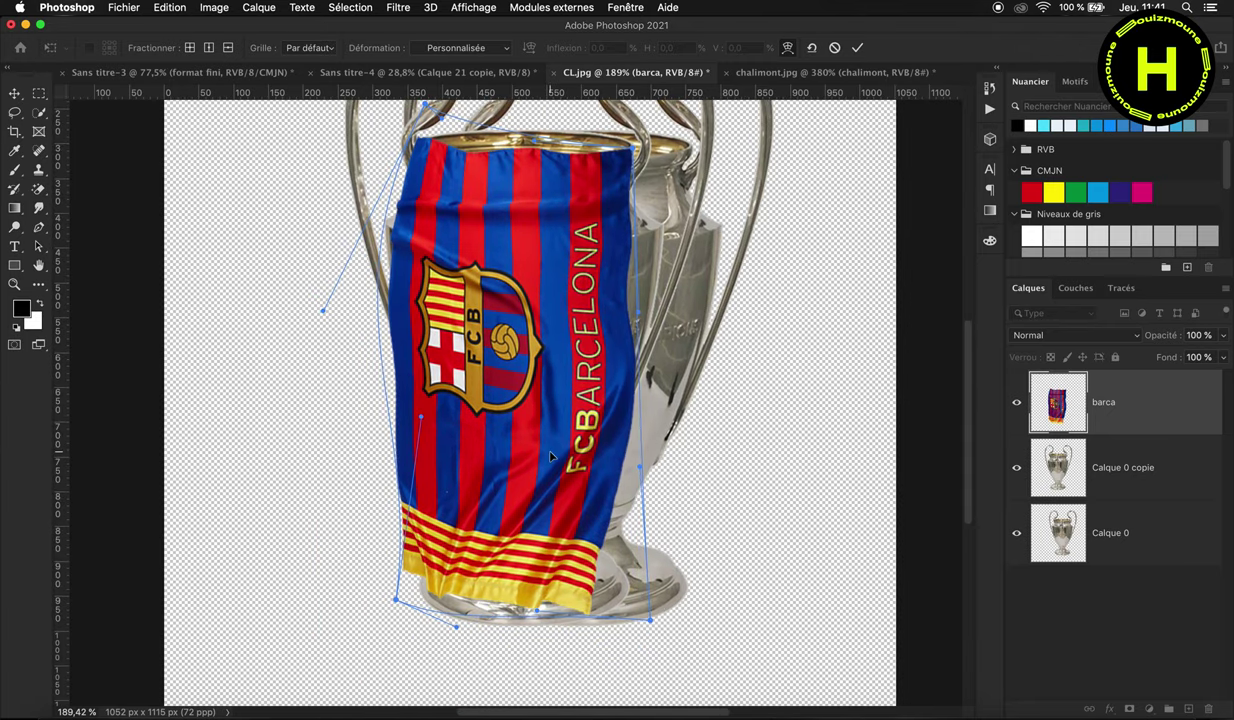
pyautogui.press('Return')
# Step: Add a new layer clipped to the flag and paint on it with a 160 px brush
pyautogui.click(1186, 708)
pyautogui.rightClick(1100, 402)
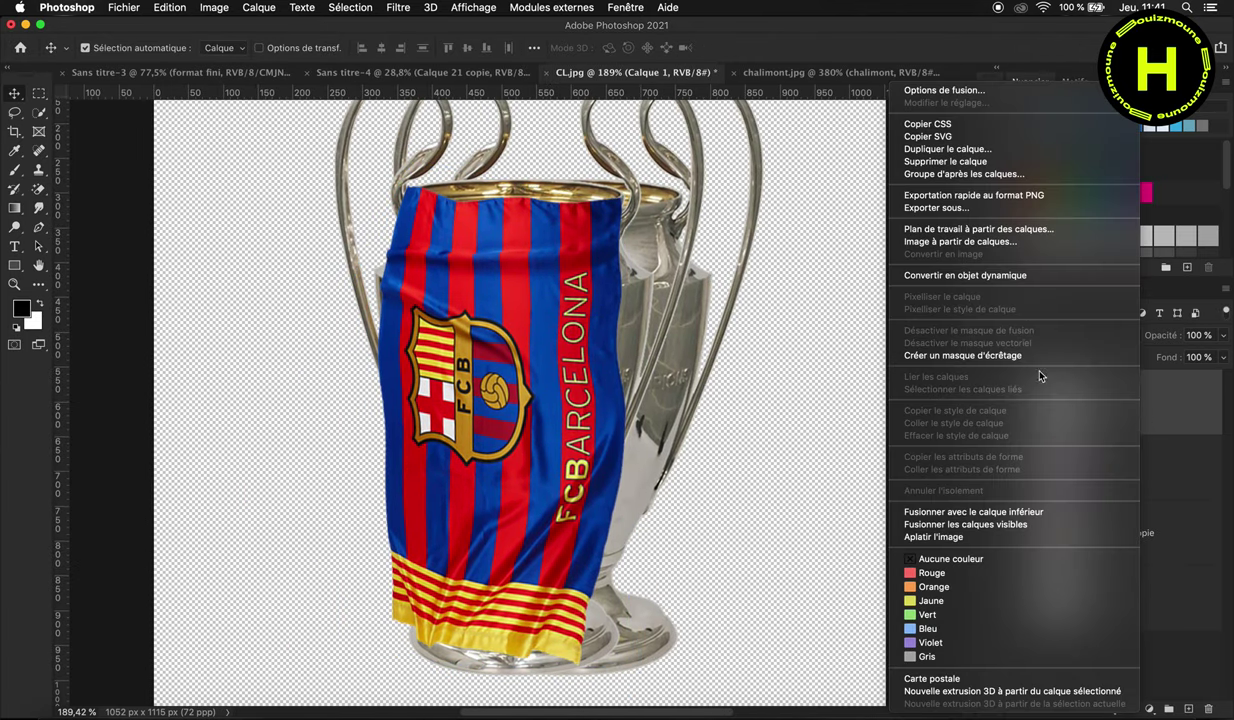
pyautogui.click(950, 394)
pyautogui.press('b')
pyautogui.scroll(3, 520, 400)
pyautogui.rightClick(652, 232)
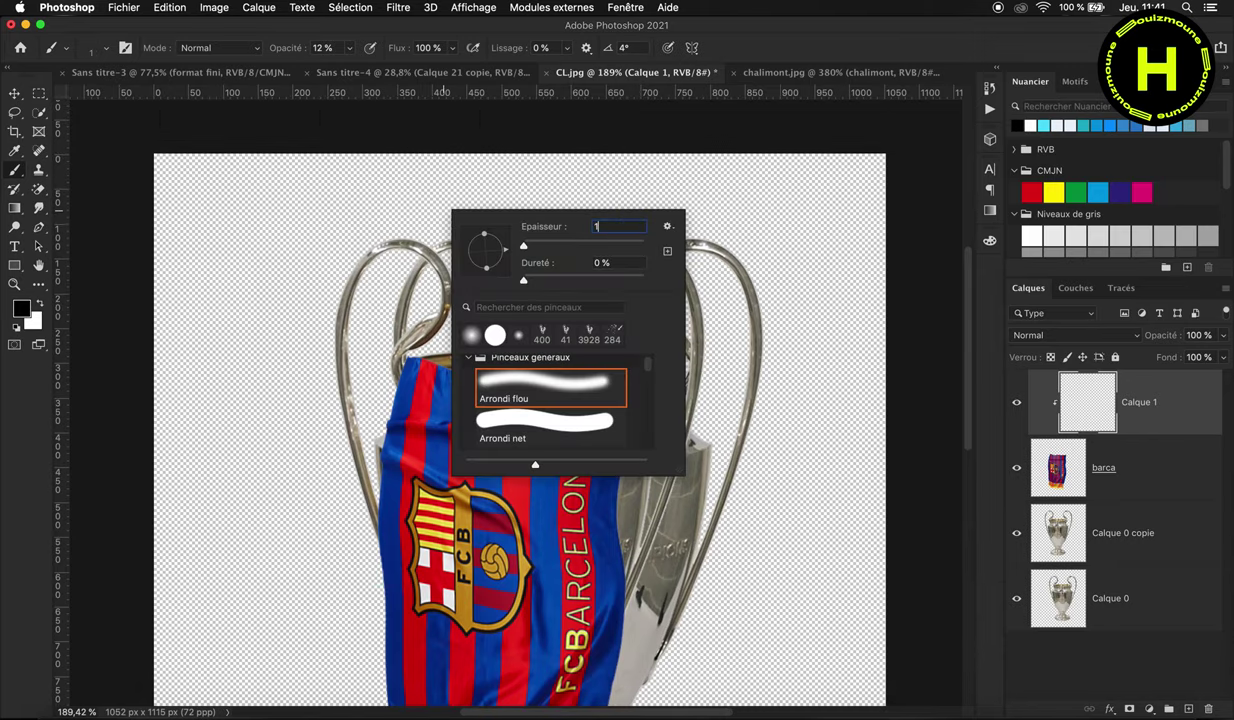
pyautogui.write('60')
pyautogui.press('Return')
pyautogui.moveTo(462, 370); pyautogui.dragTo(508, 372)
pyautogui.scroll(-5, 508, 372)
pyautogui.moveTo(550, 520); pyautogui.dragTo(470, 535)
pyautogui.scroll(5, 490, 600)
# Step: Select all the trophy layers and merge the visible layers into one
pyautogui.press('v')
pyautogui.hotkey('ctrl', '0')
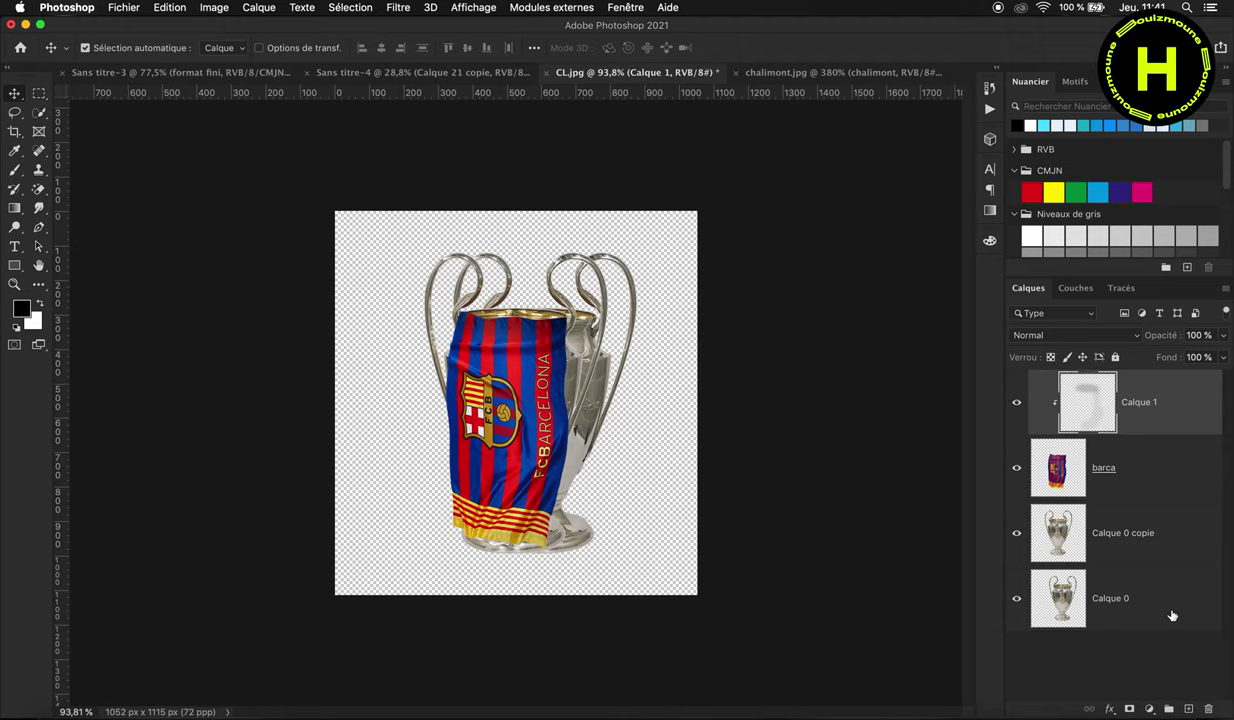
pyautogui.keyDown('shift'); pyautogui.click(1130, 598); pyautogui.keyUp('shift')
pyautogui.rightClick(1130, 570)
pyautogui.click(1019, 525)
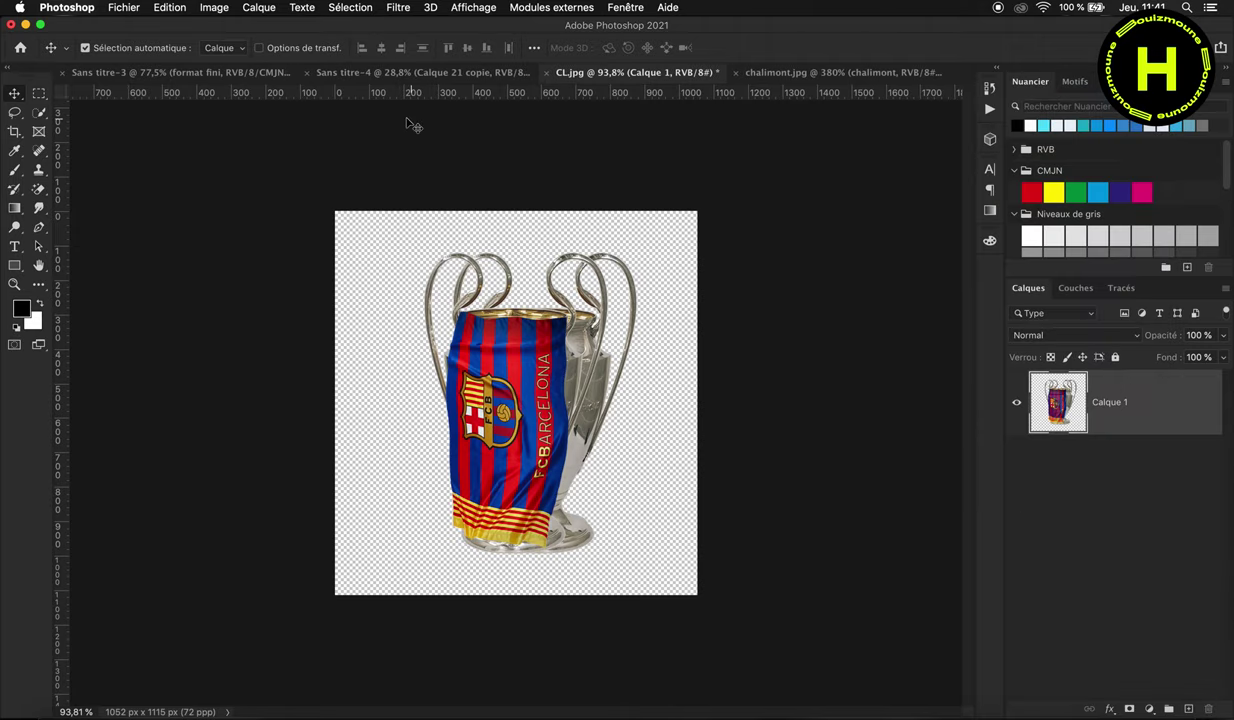
# Step: Bring the merged Barça trophy into Sans titre-4 and scale it at the bottom right beside the man's feet
pyautogui.moveTo(424, 126); pyautogui.dragTo(498, 387)
pyautogui.hotkey('ctrl', 't')
pyautogui.moveTo(598, 476); pyautogui.dragTo(672, 521)
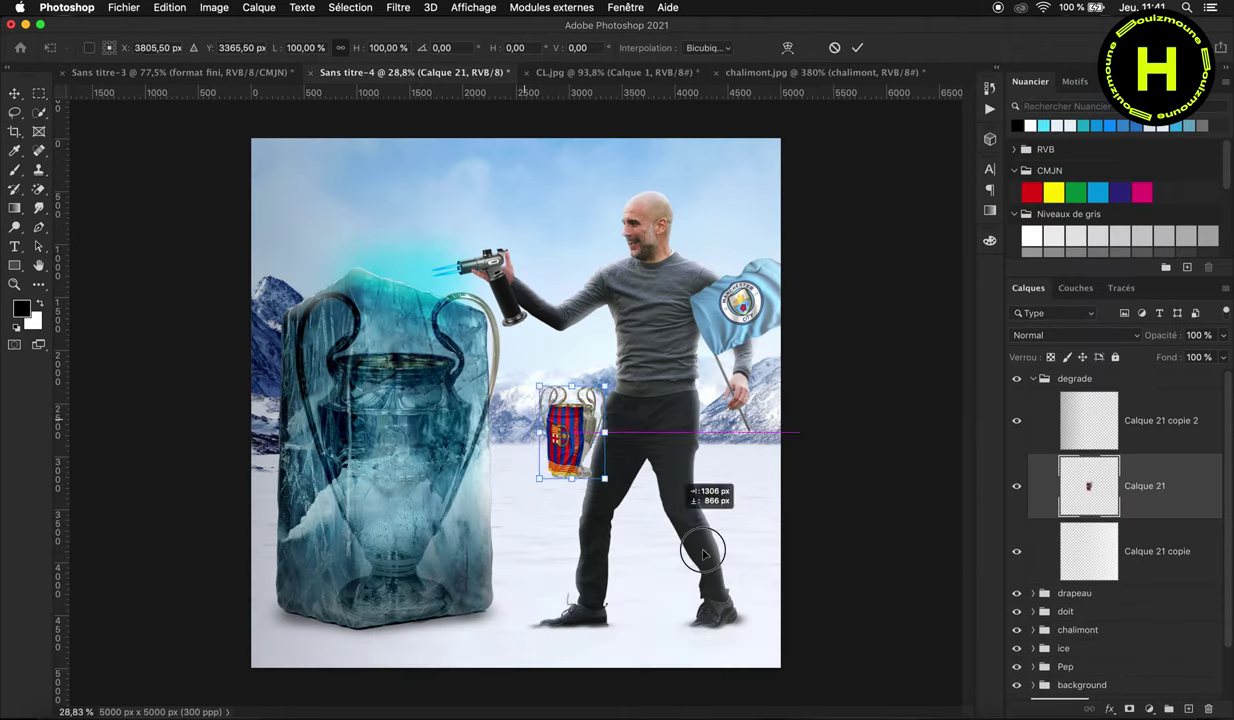
pyautogui.moveTo(578, 446); pyautogui.dragTo(722, 622)
pyautogui.moveTo(683, 562); pyautogui.dragTo(743, 597)
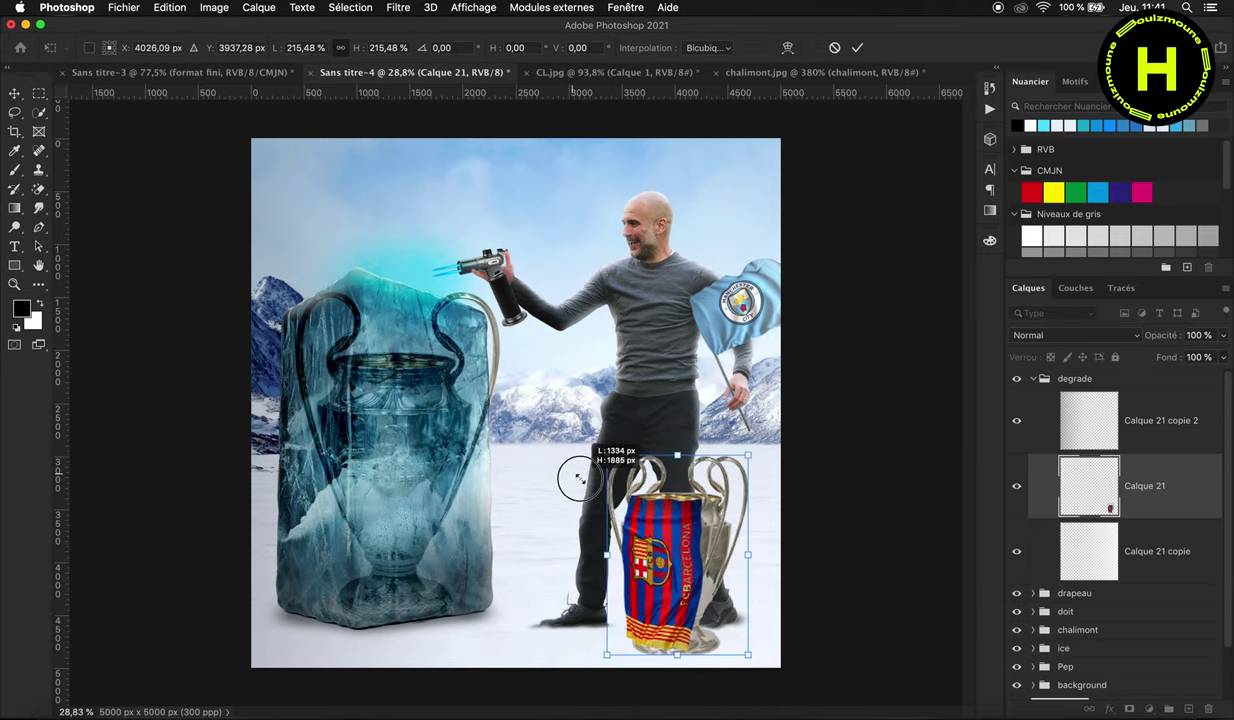
pyautogui.moveTo(645, 456); pyautogui.dragTo(658, 484)
pyautogui.press('Return')
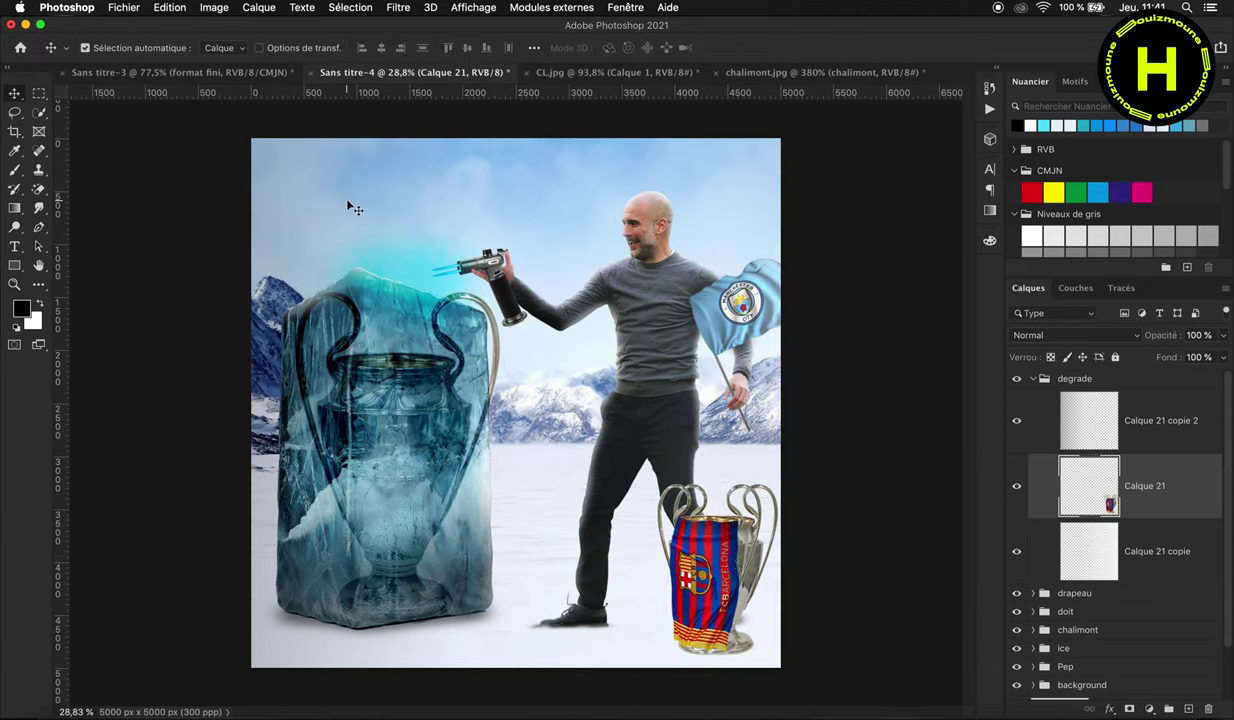
pyautogui.click(355, 209)
pyautogui.moveTo(1160, 335); pyautogui.dragTo(1095, 335)
pyautogui.scroll(1, 604, 311)
pyautogui.scroll(-1, 604, 311)
pyautogui.click(1034, 666)
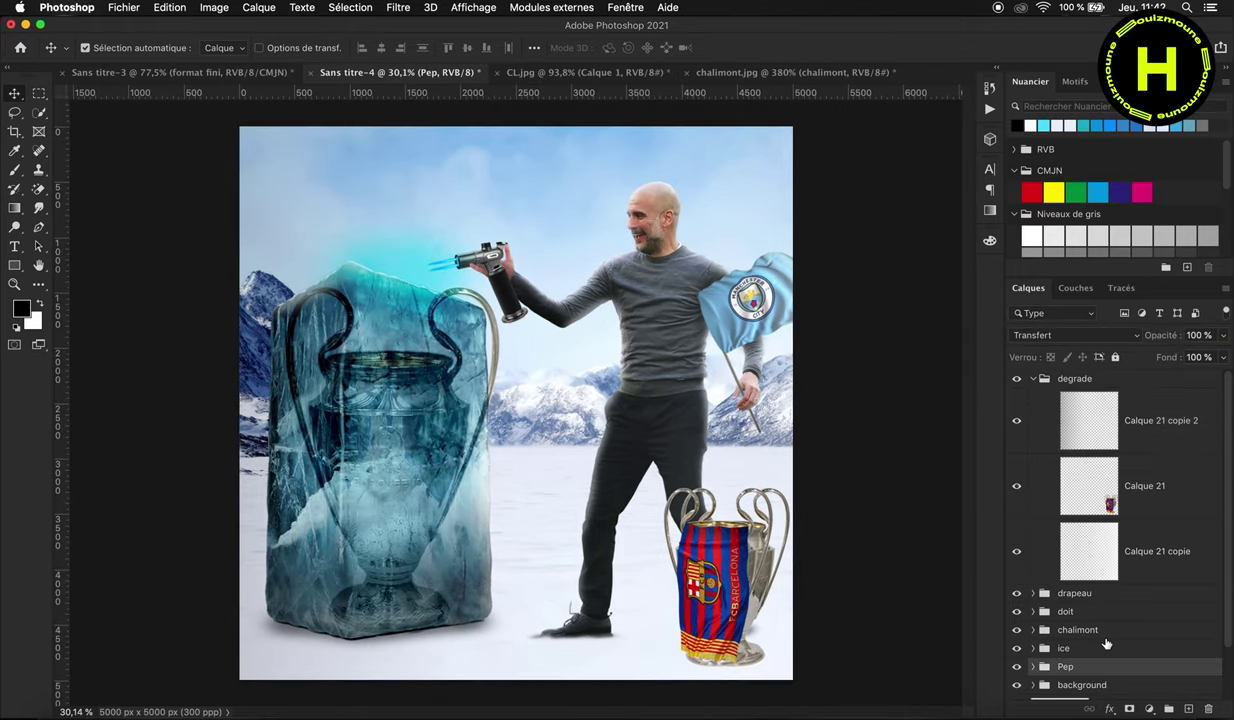
# Step: Darken background layer Calque 1 with Curves and lower its saturation with Ctrl+U
pyautogui.scroll(-5, 1100, 520)
pyautogui.click(1164, 479)
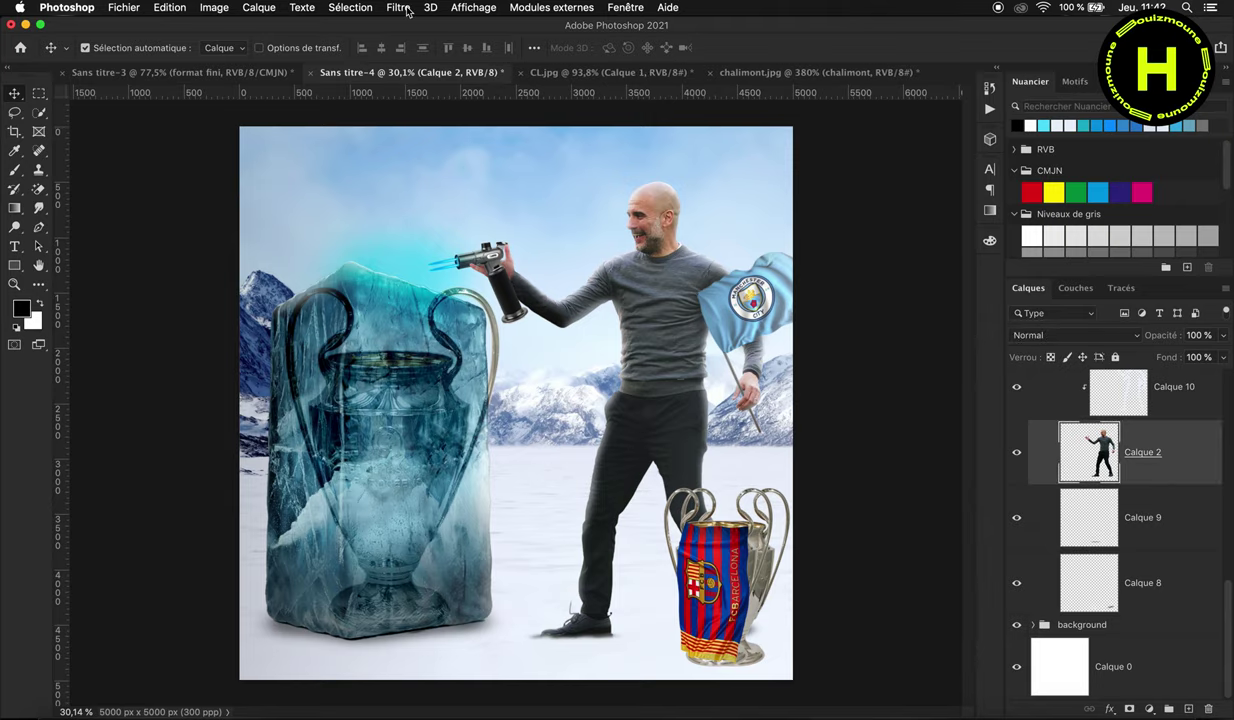
pyautogui.click(1045, 625)
pyautogui.click(1034, 625)
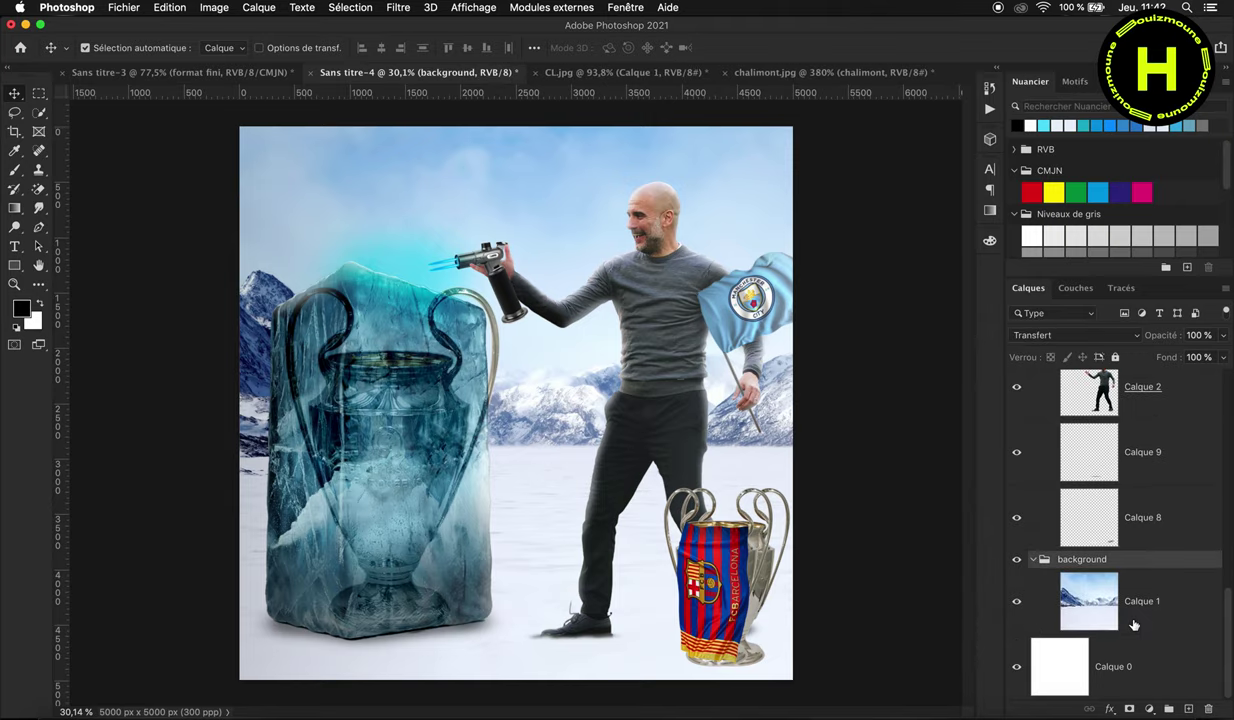
pyautogui.click(1055, 615)
pyautogui.hotkey('ctrl', 'm')
pyautogui.moveTo(1026, 298); pyautogui.dragTo(1048, 309)
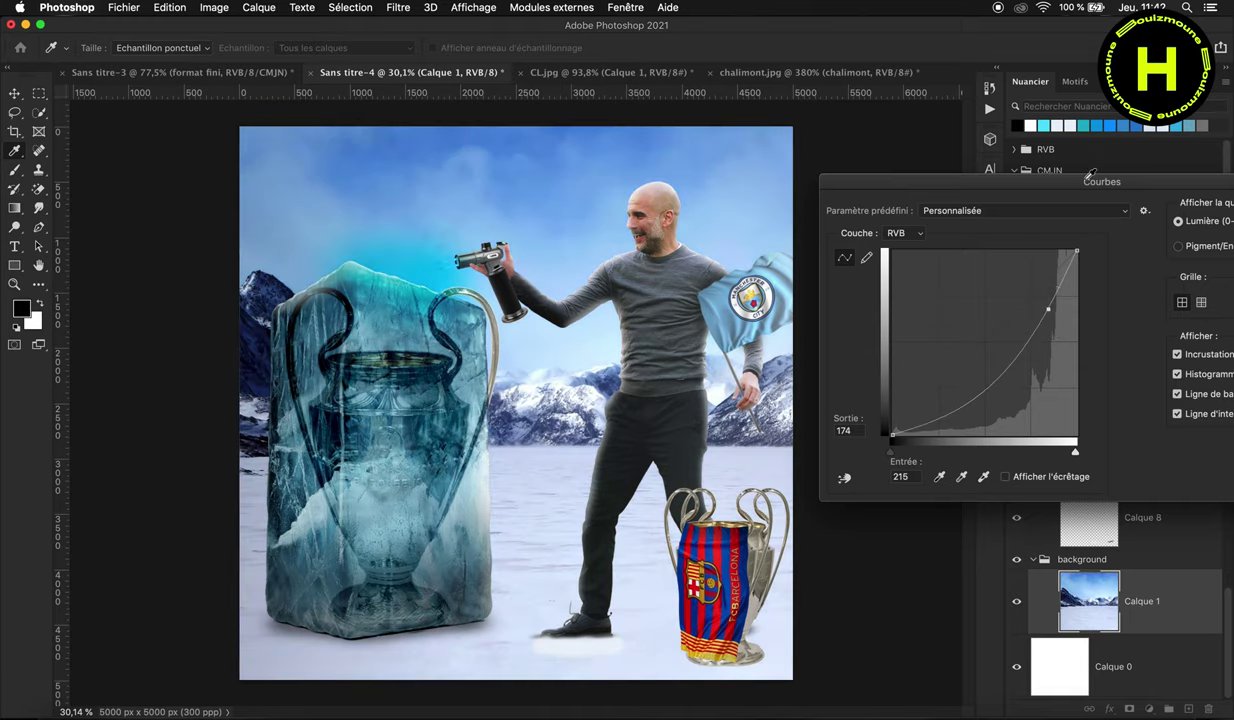
pyautogui.moveTo(1093, 178); pyautogui.dragTo(955, 204)
pyautogui.click(1147, 219)
pyautogui.hotkey('ctrl', 'u')
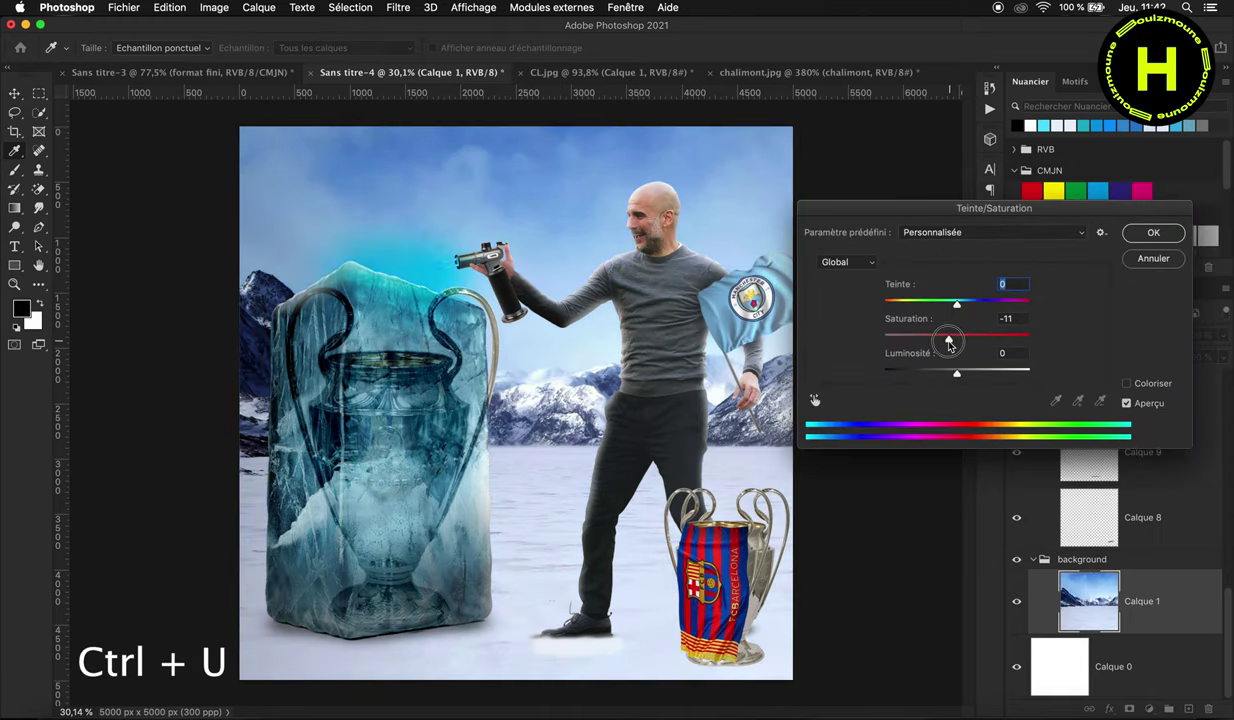
pyautogui.click(1124, 234)
# Step: Replace the sky with a deeper blue cloudy sky using Edition > Remplacement du ciel
pyautogui.click(214, 7)
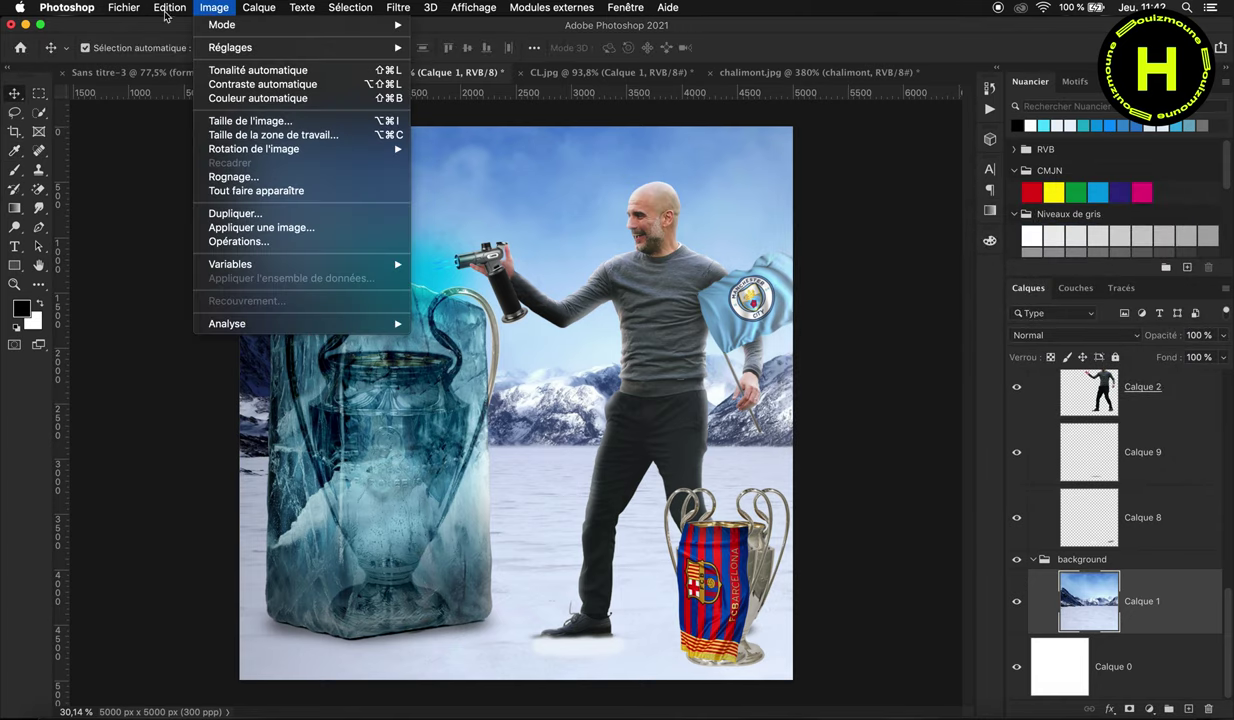
pyautogui.click(218, 390)
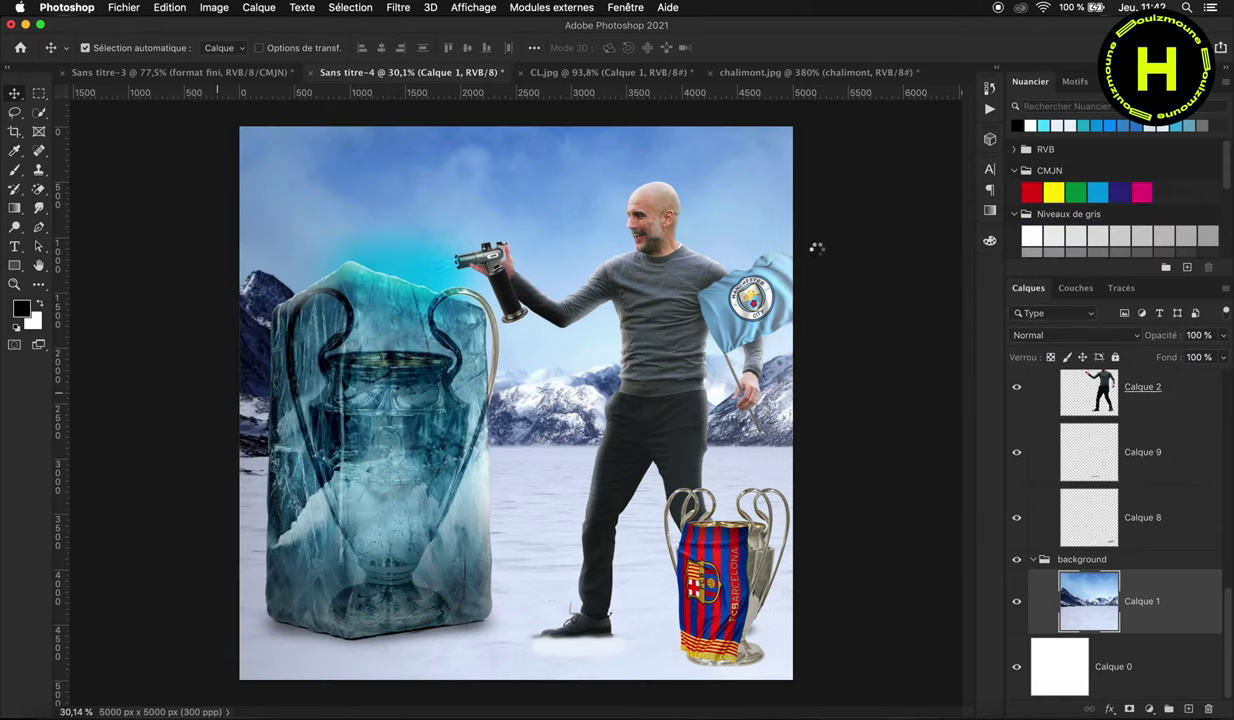
pyautogui.click(1104, 142)
pyautogui.click(1141, 421)
pyautogui.click(1156, 565)
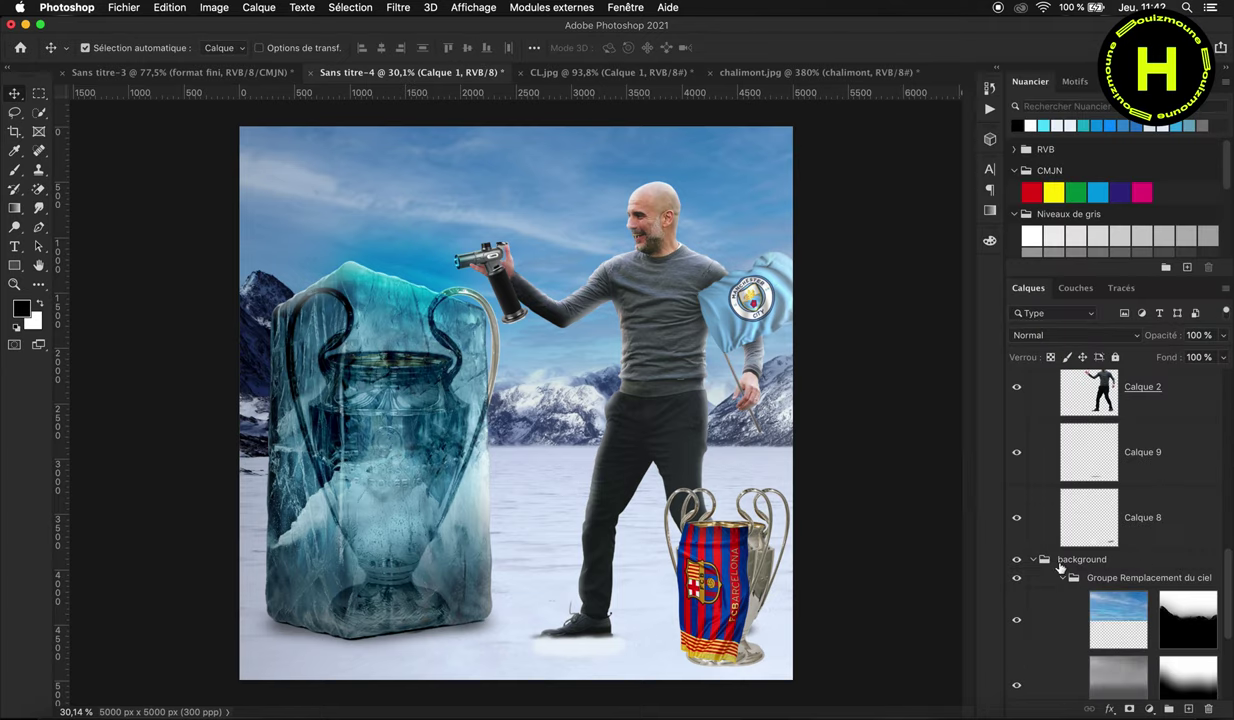
pyautogui.click(1033, 559)
pyautogui.click(1033, 635)
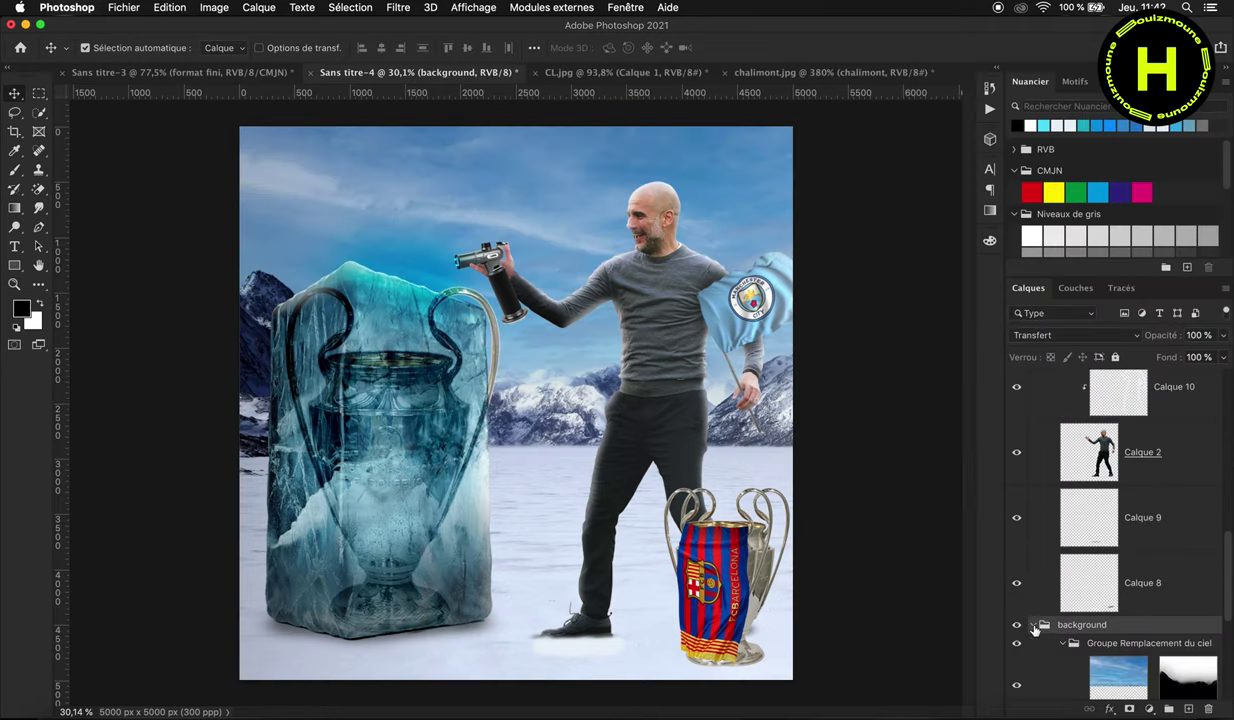
pyautogui.scroll(-3, 1085, 408)
pyautogui.scroll(3, 1085, 408)
# Step: Add a Teinte/Saturation adjustment layer above the sky replacement group at −2 saturation
pyautogui.click(1062, 468)
pyautogui.click(1112, 595)
pyautogui.hotkey('ctrl', 'u')
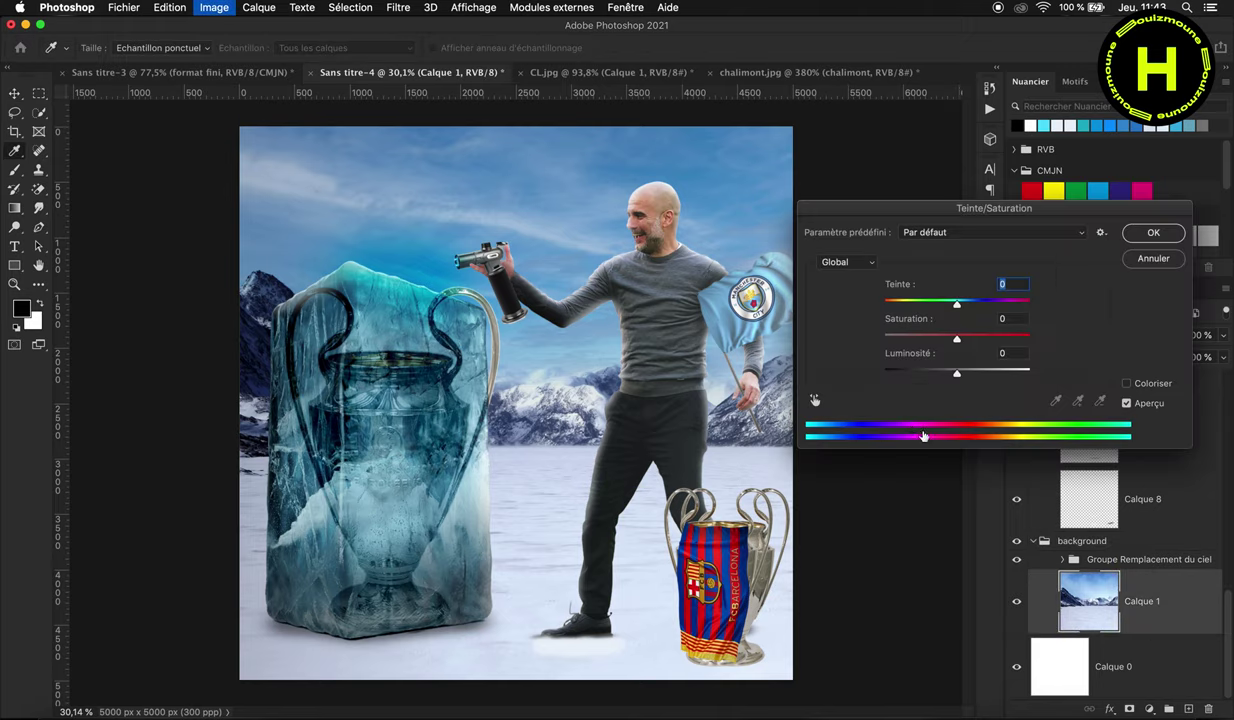
pyautogui.click(1151, 259)
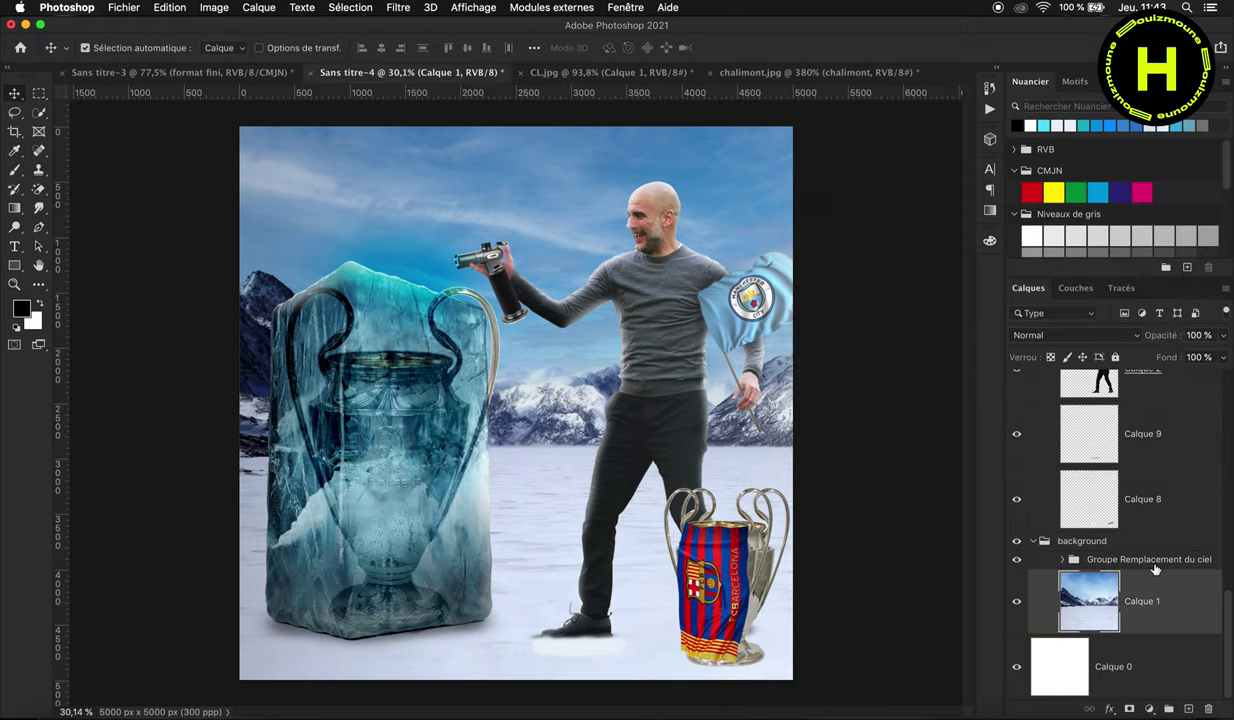
pyautogui.click(1120, 559)
pyautogui.click(1149, 709)
pyautogui.click(1095, 553)
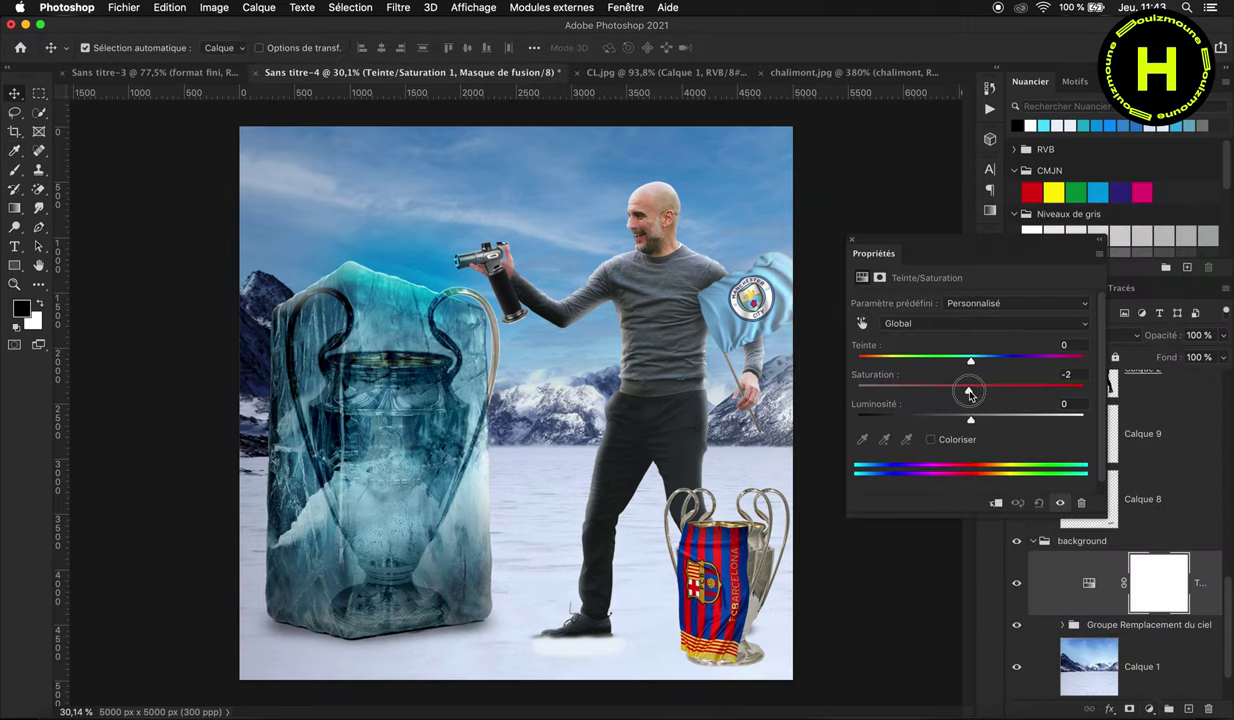
pyautogui.click(851, 240)
# Step: Select the man's layer Calque 2 and launch Filtre Camera Raw on it
pyautogui.click(1035, 541)
pyautogui.click(1140, 466)
pyautogui.click(398, 7)
pyautogui.click(461, 125)
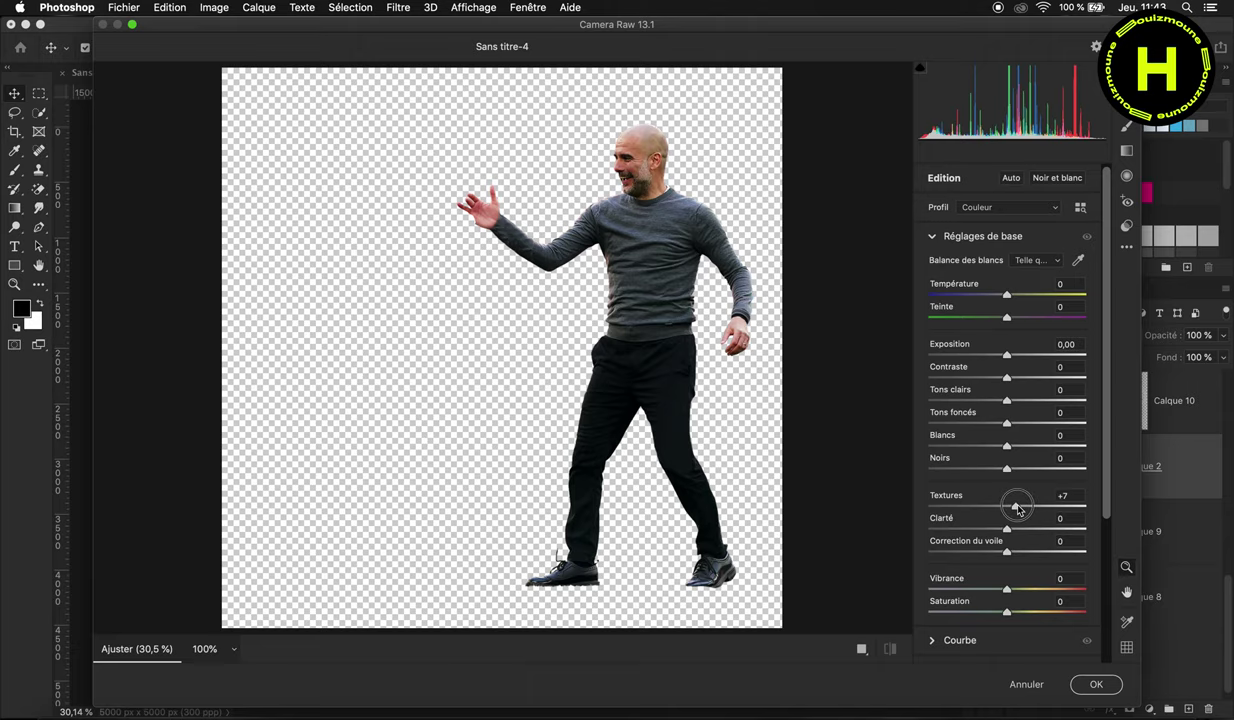
# Step: In Camera Raw set Textures +22, Clarté +13 and Blancs +8, then apply
pyautogui.moveTo(1018, 509); pyautogui.dragTo(1020, 507)
pyautogui.moveTo(640, 151); pyautogui.dragTo(890, 339)
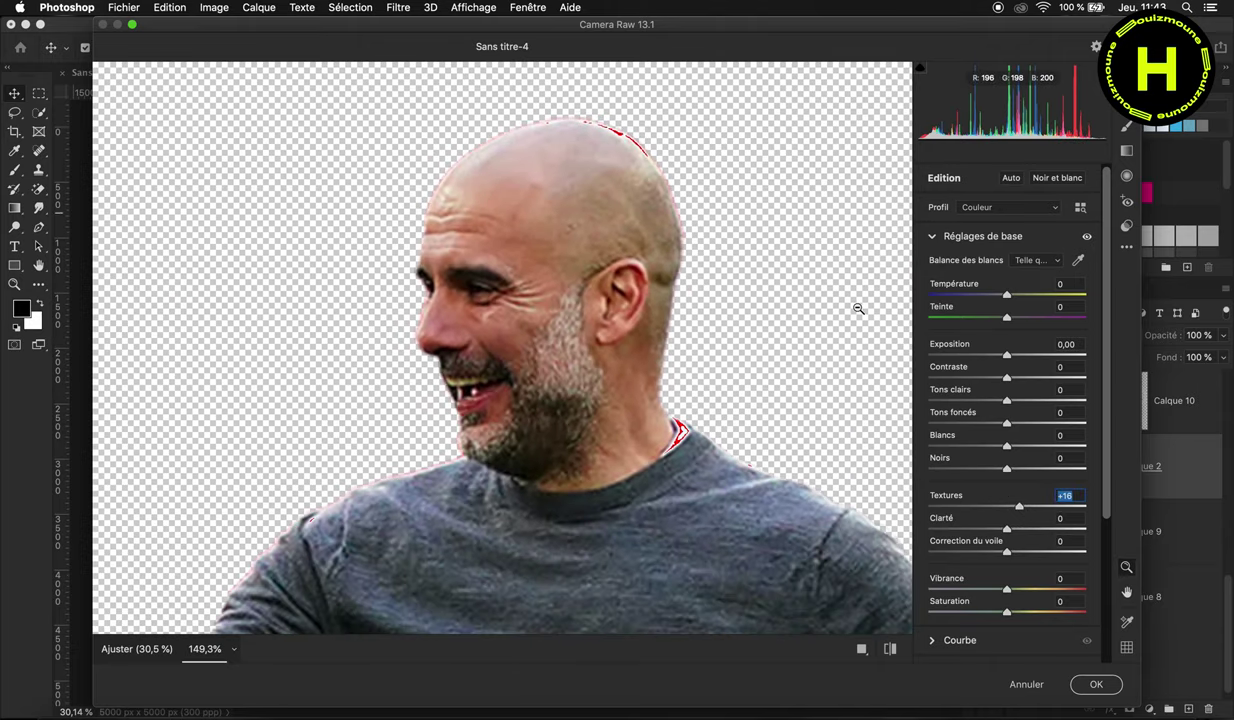
pyautogui.moveTo(1025, 534); pyautogui.dragTo(1017, 538)
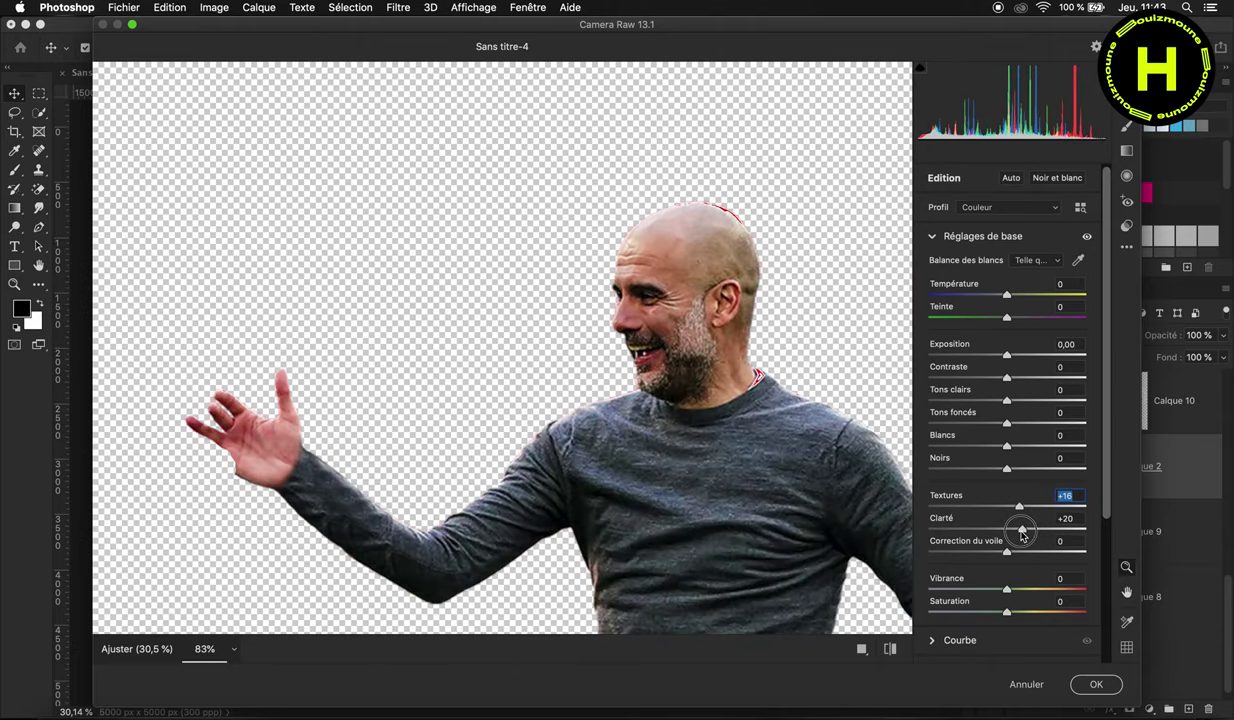
pyautogui.moveTo(1008, 456); pyautogui.dragTo(1016, 453)
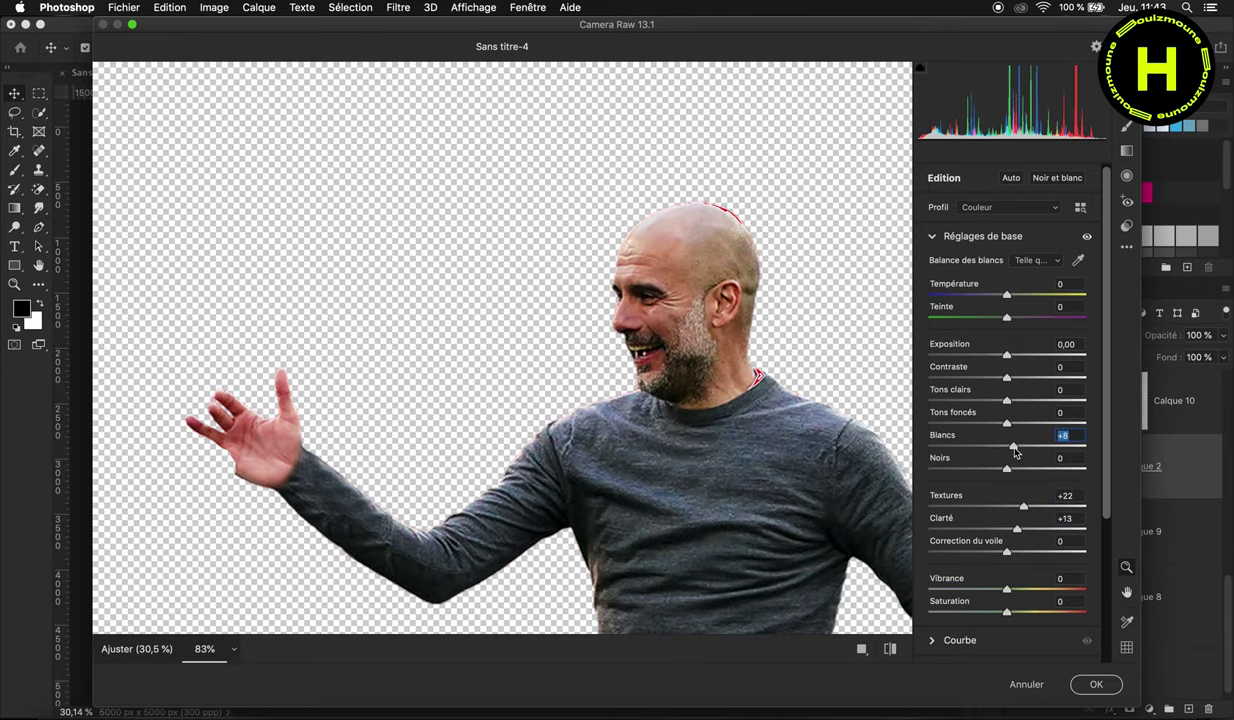
pyautogui.click(1095, 686)
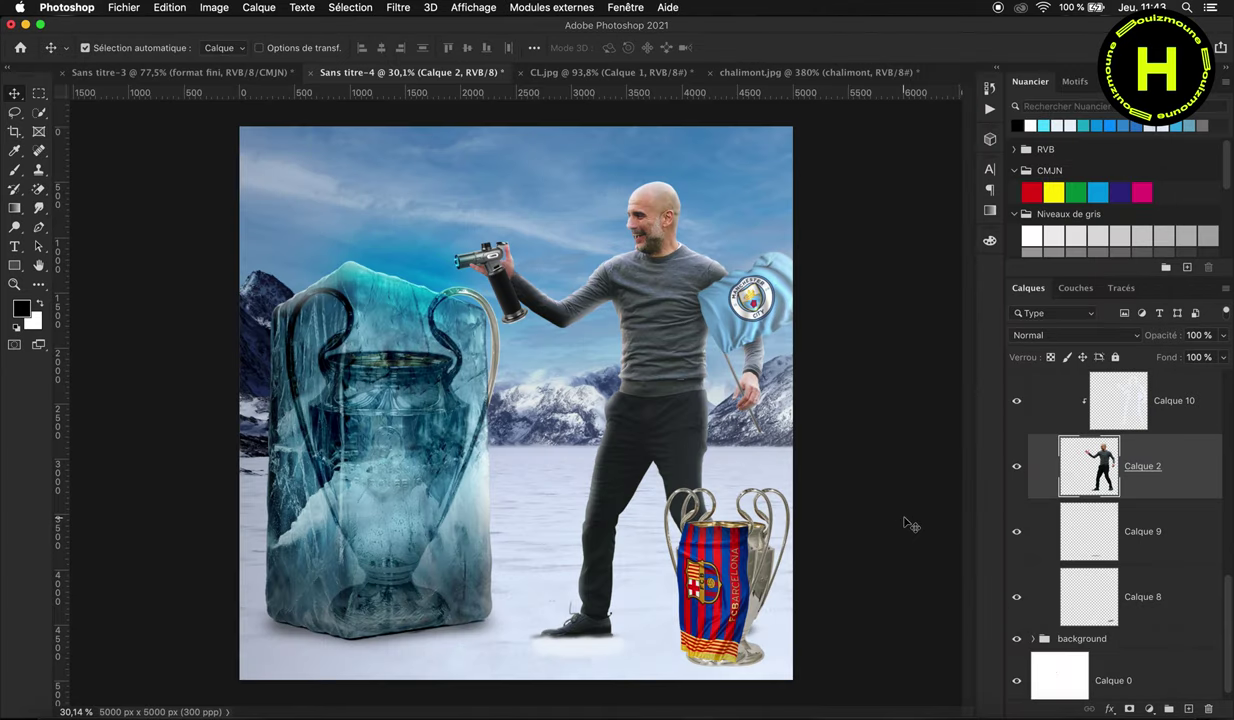
pyautogui.scroll(-2, 1162, 553)
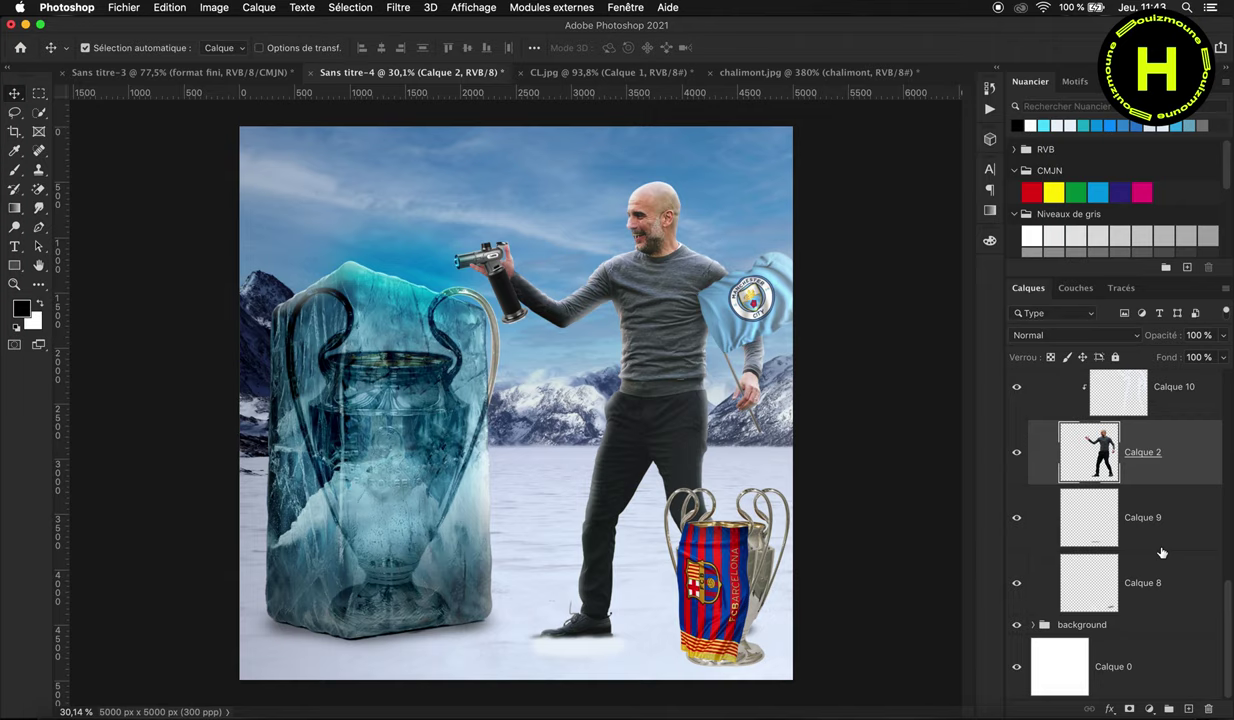
# Step: In the chalimont group, move flame layer Calque 4 above Calque 13
pyautogui.scroll(10, 1162, 553)
pyautogui.click(1028, 385)
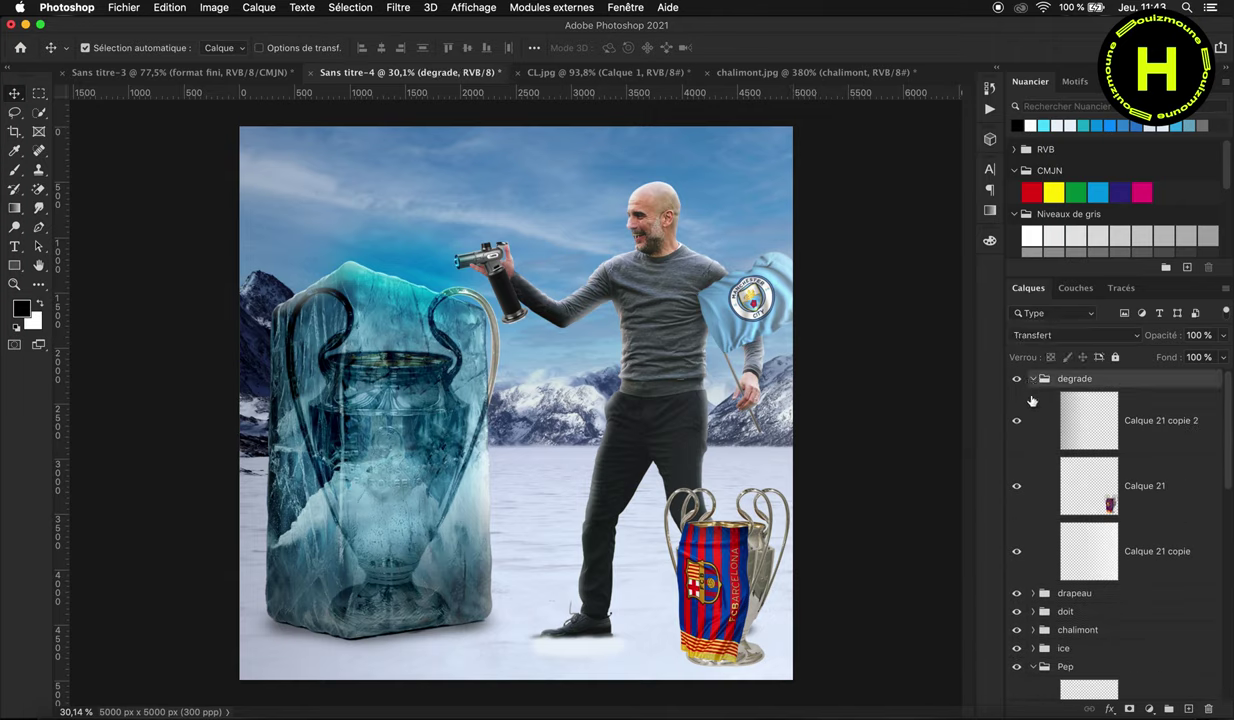
pyautogui.click(1033, 380)
pyautogui.click(1031, 434)
pyautogui.click(1033, 433)
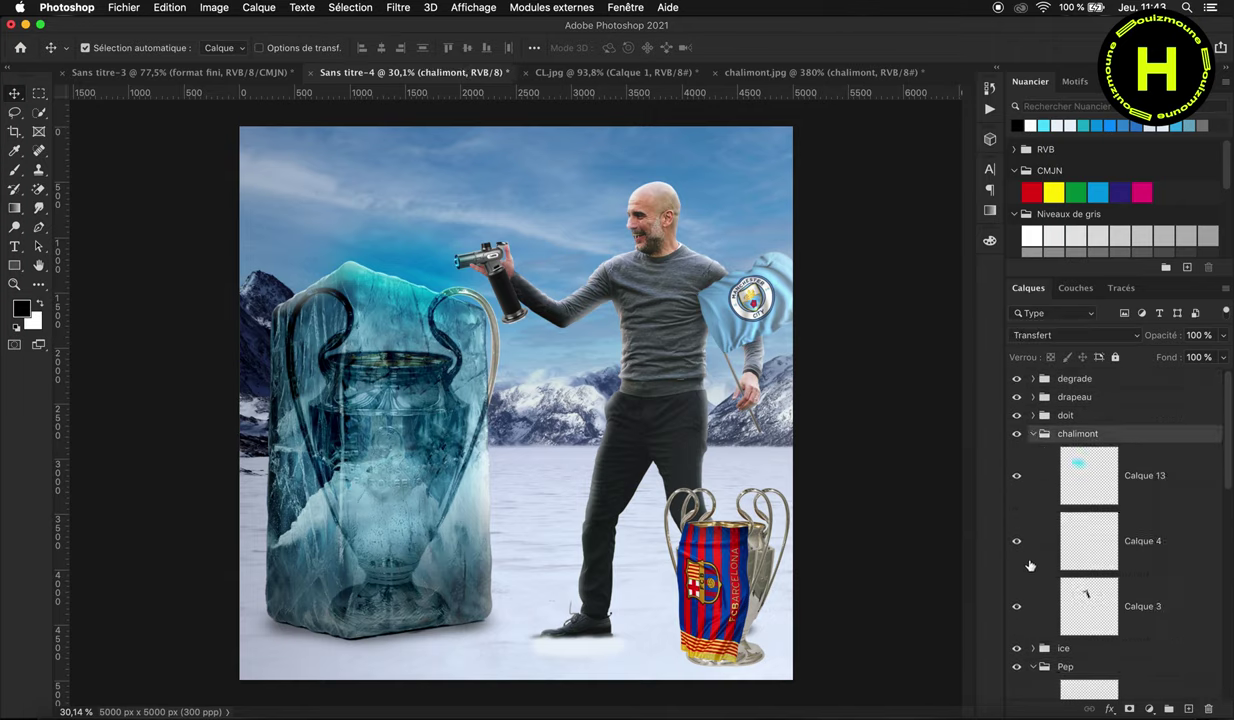
pyautogui.click(1146, 572)
pyautogui.hotkey('ctrl', 't')
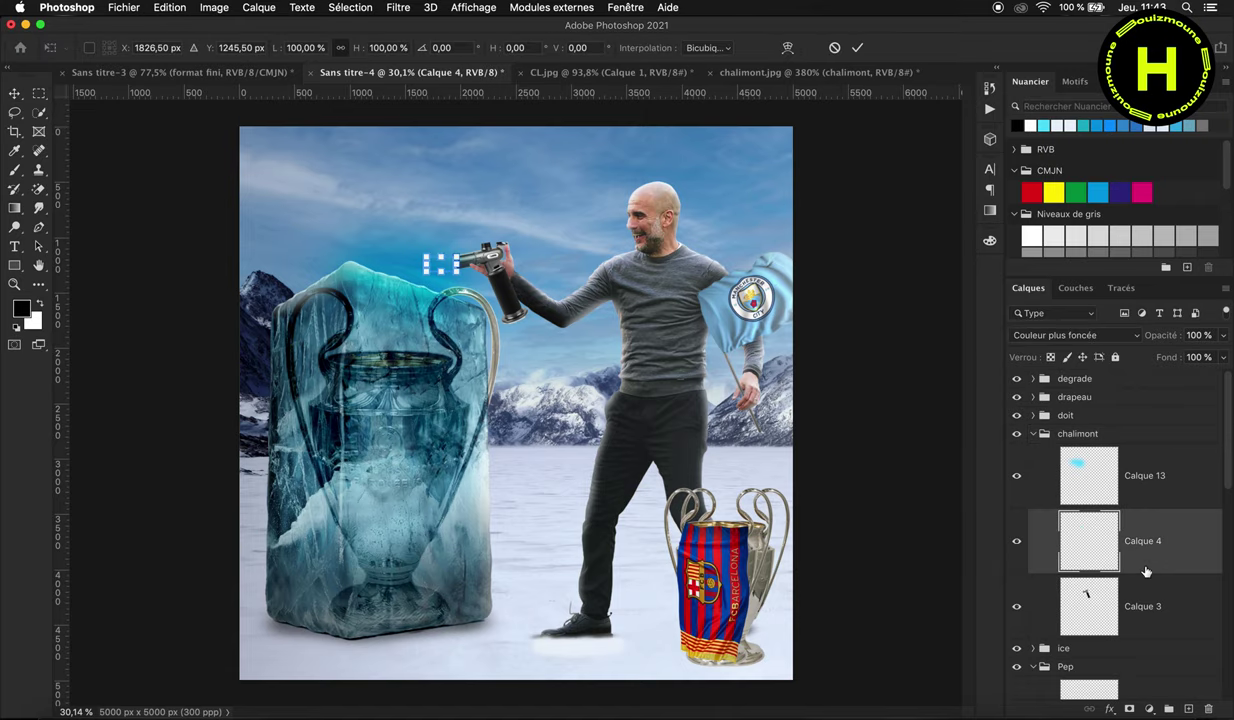
pyautogui.scroll(6, 395, 258)
pyautogui.press('Return')
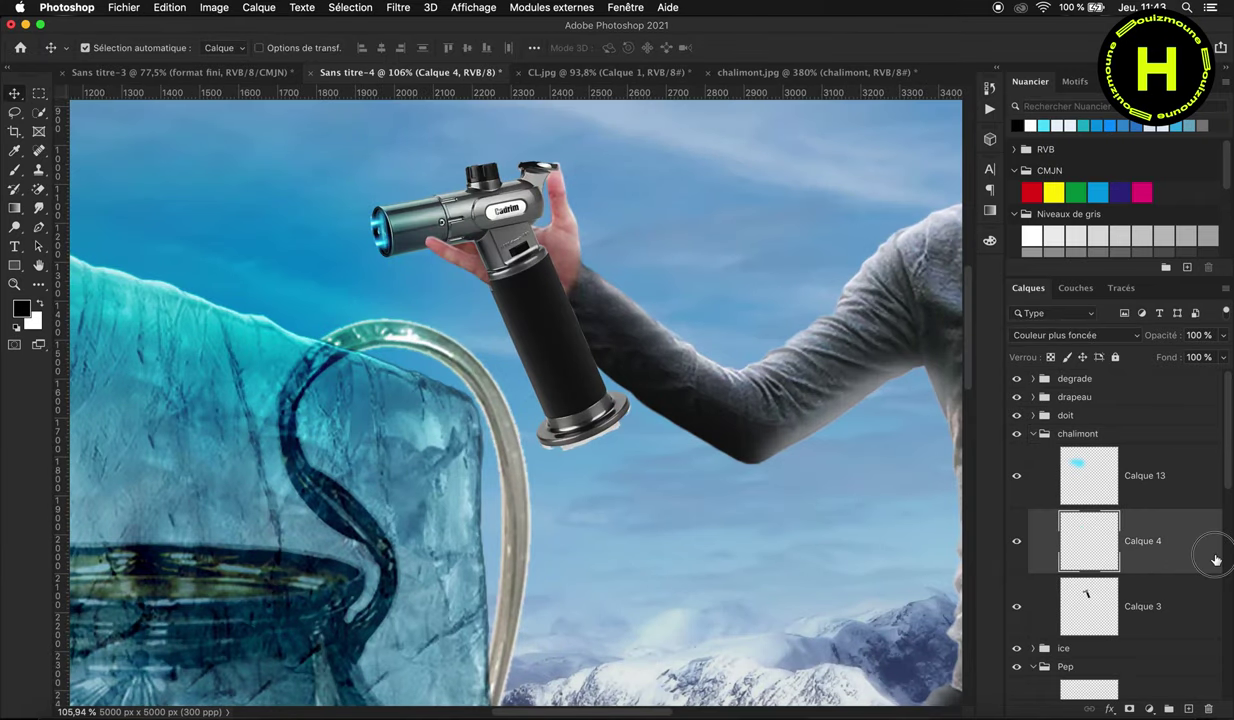
pyautogui.moveTo(1210, 548); pyautogui.dragTo(1198, 460)
pyautogui.click(1017, 540)
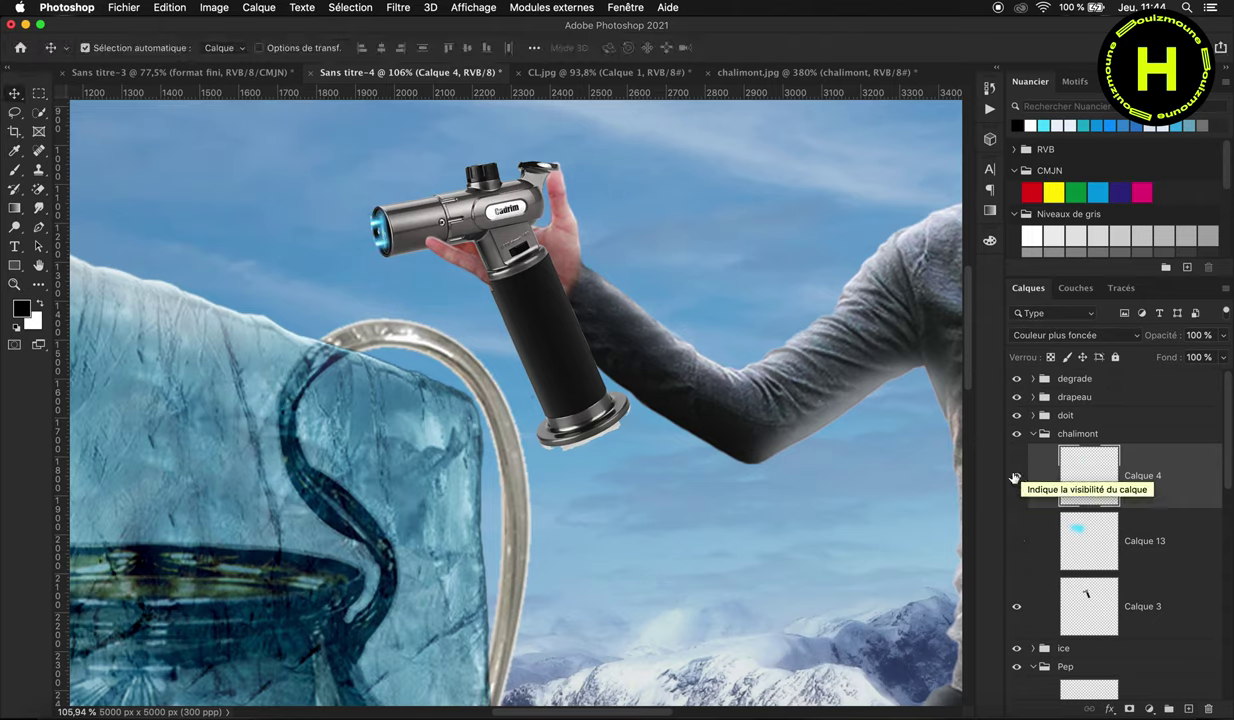
# Step: Blend Calque 4 in Produit mode and move the blue flames onto the torch nozzle
pyautogui.click(1077, 335)
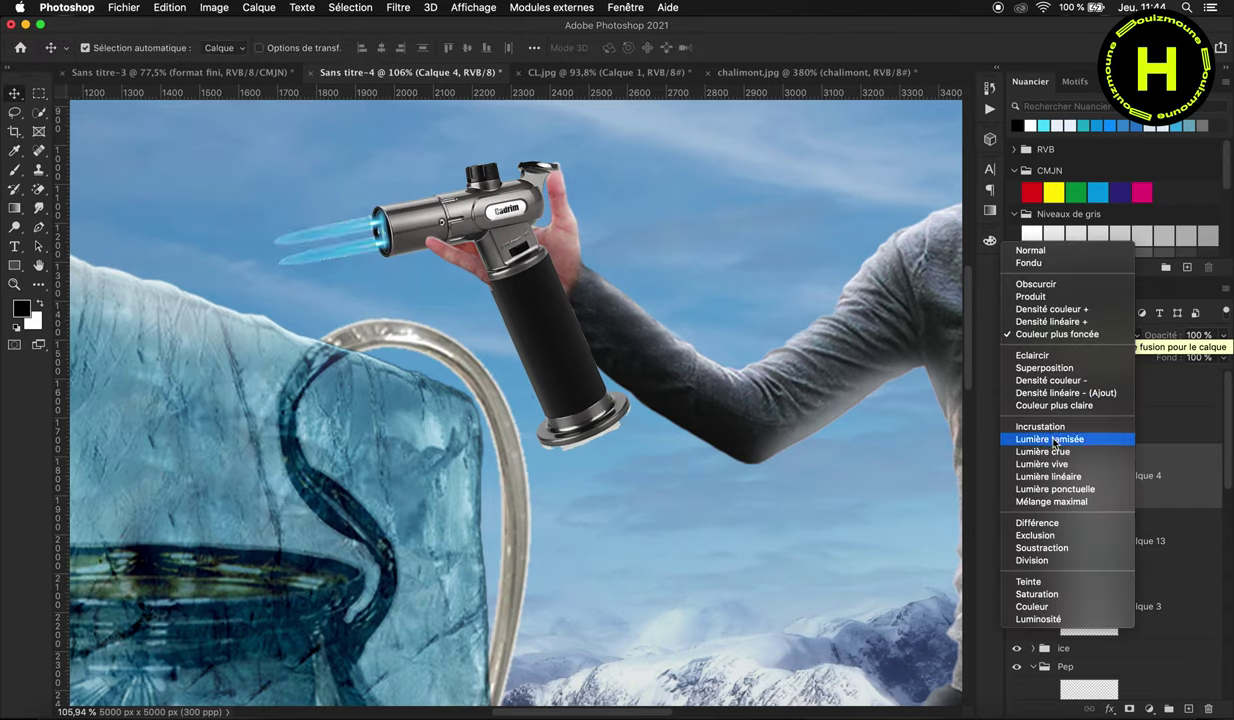
pyautogui.click(1066, 297)
pyautogui.click(1017, 543)
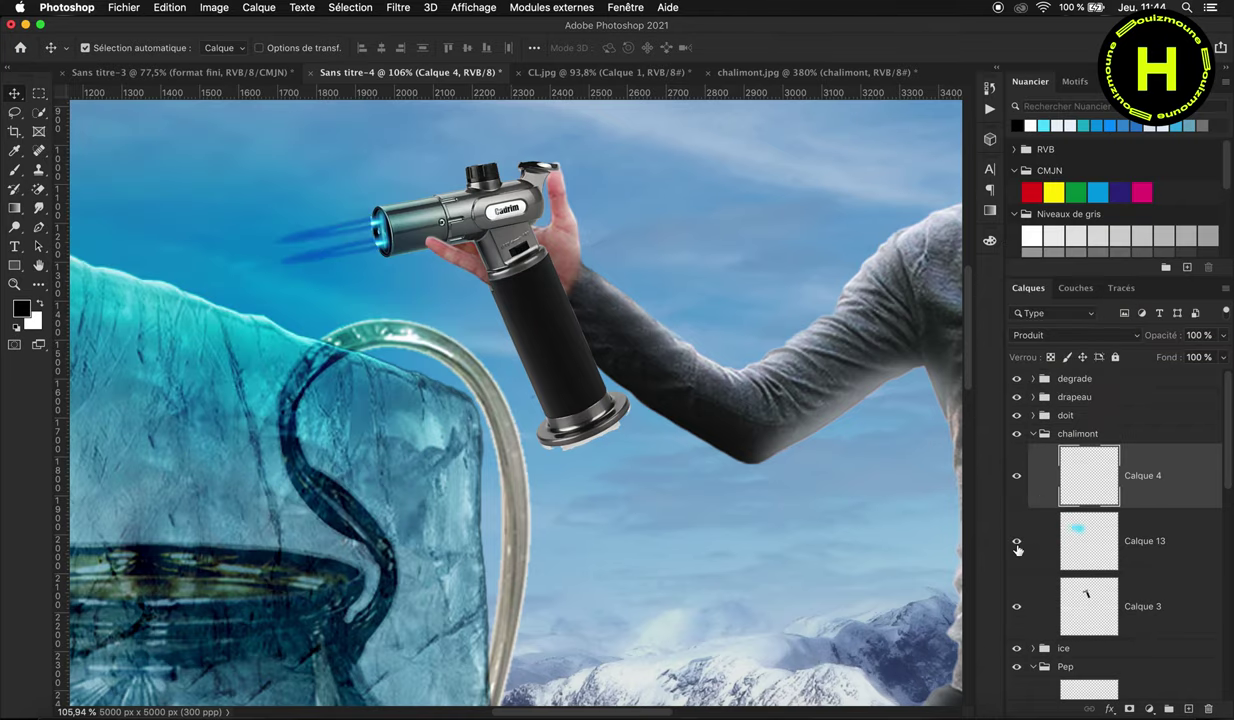
pyautogui.scroll(2, 375, 242)
pyautogui.press('super+t')
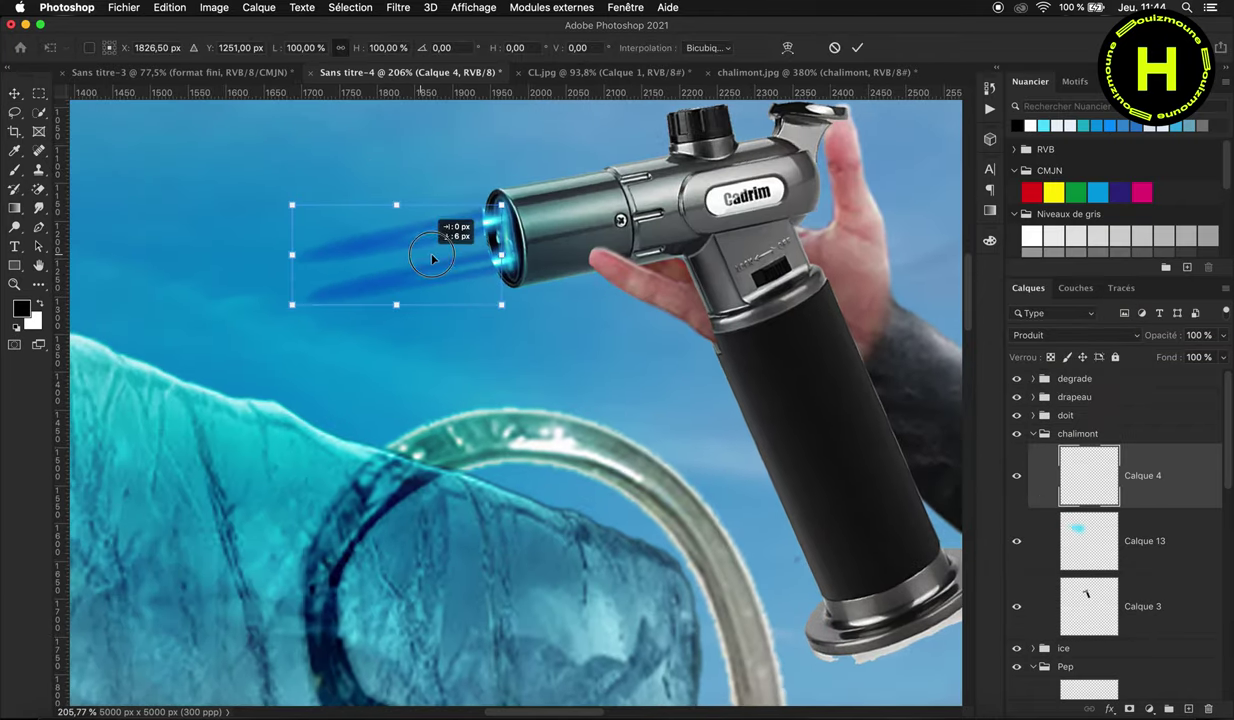
pyautogui.moveTo(380, 246); pyautogui.dragTo(440, 258)
pyautogui.press('Return')
pyautogui.scroll(-2, 440, 258)
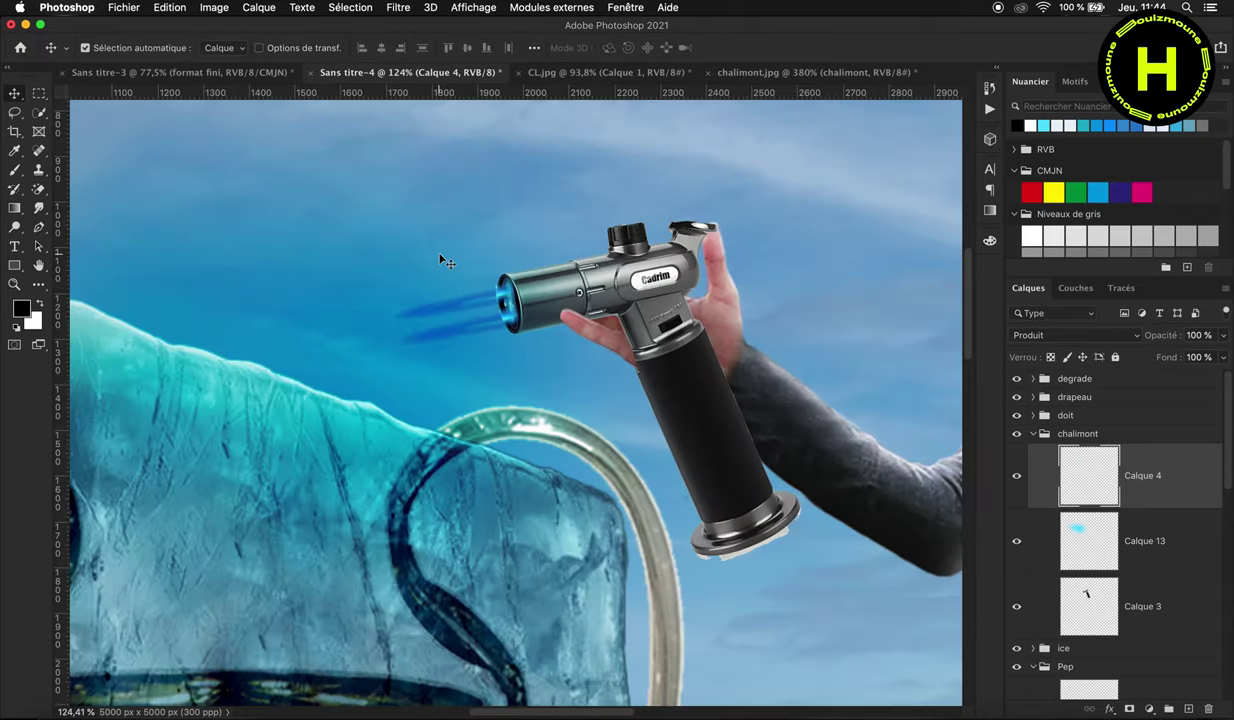
pyautogui.scroll(-3, 440, 260)
pyautogui.scroll(-2, 440, 260)
pyautogui.click(1034, 434)
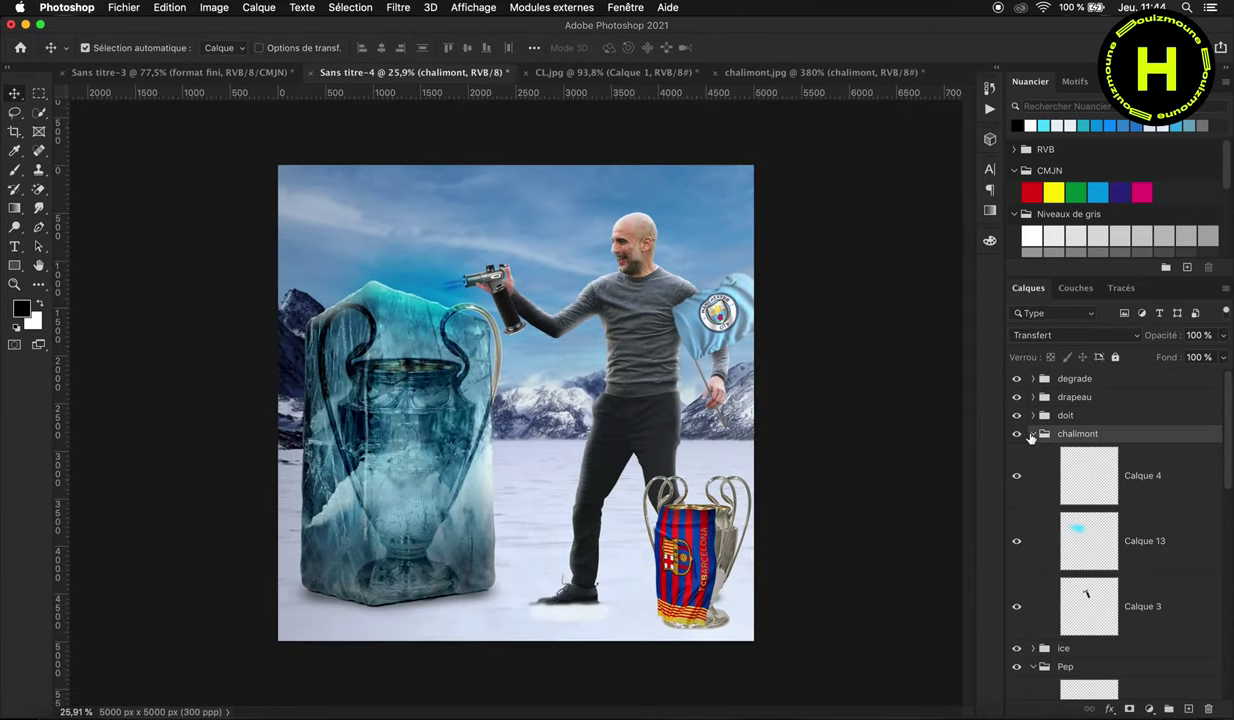
# Step: Lower Calque 14's opacity to 67% and add a new empty layer above Calque 21
pyautogui.scroll(-1, 1025, 500)
pyautogui.scroll(-1, 1018, 550)
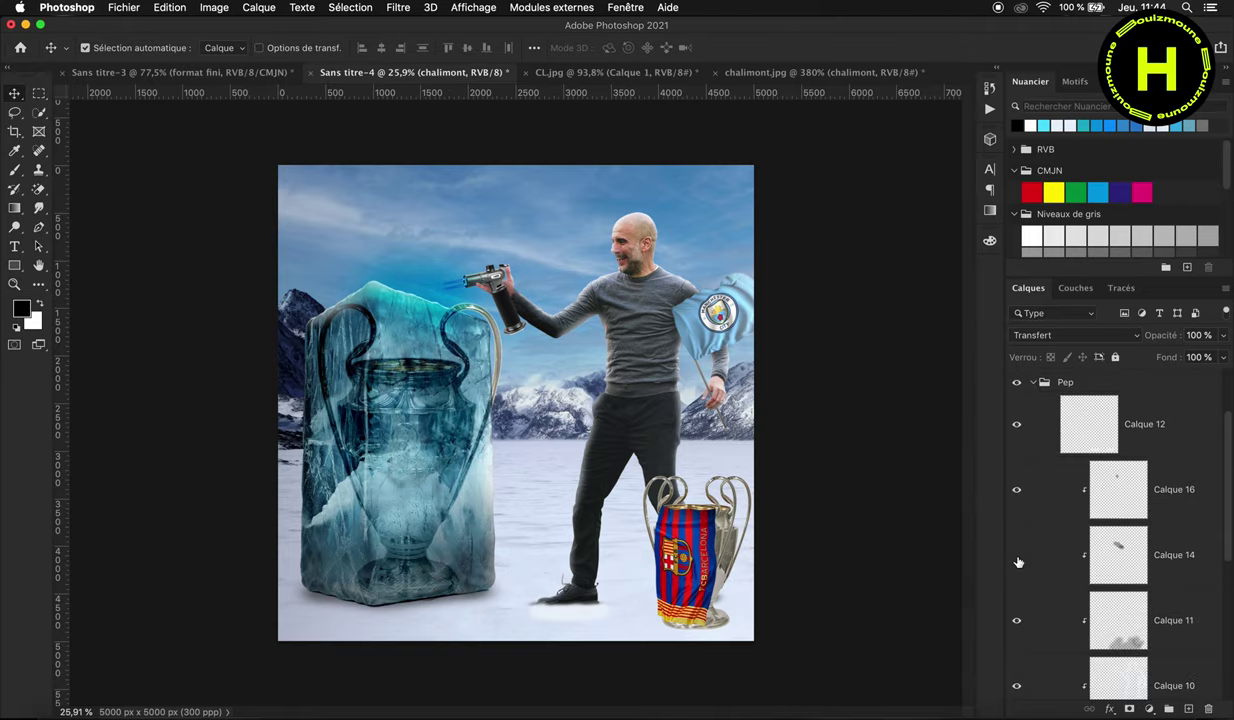
pyautogui.click(1178, 575)
pyautogui.click(1163, 337)
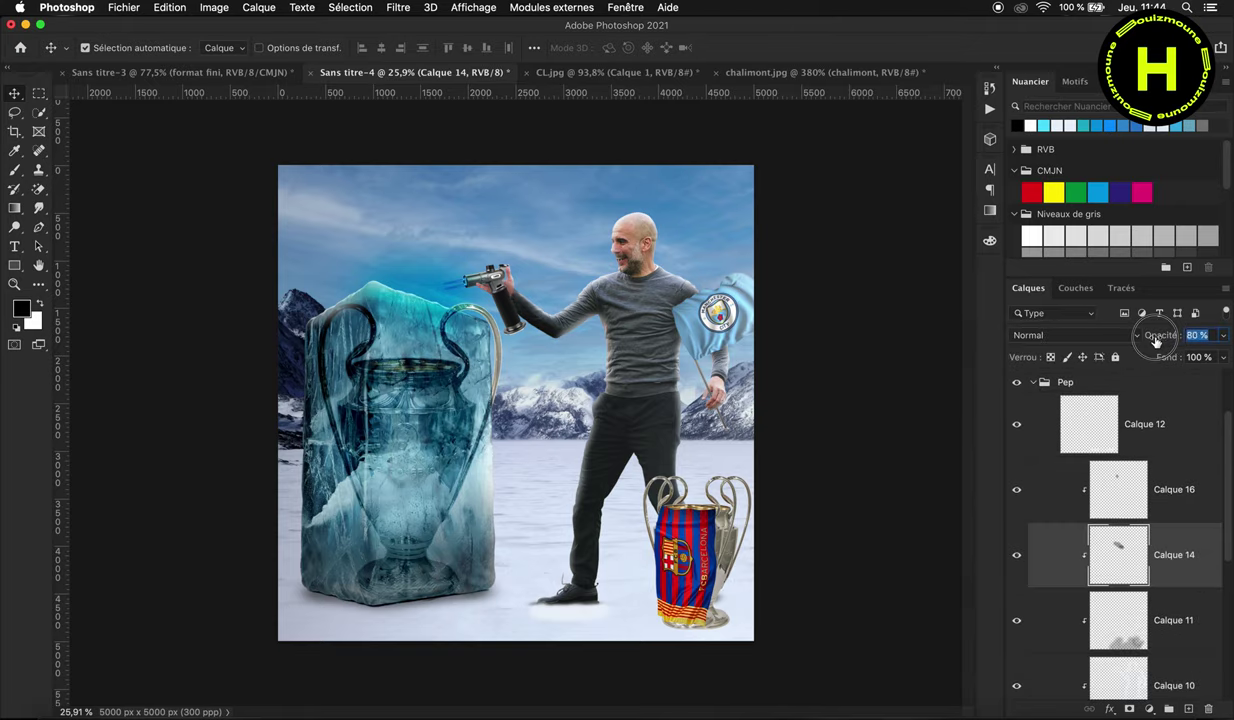
pyautogui.moveTo(1155, 341); pyautogui.dragTo(1150, 343)
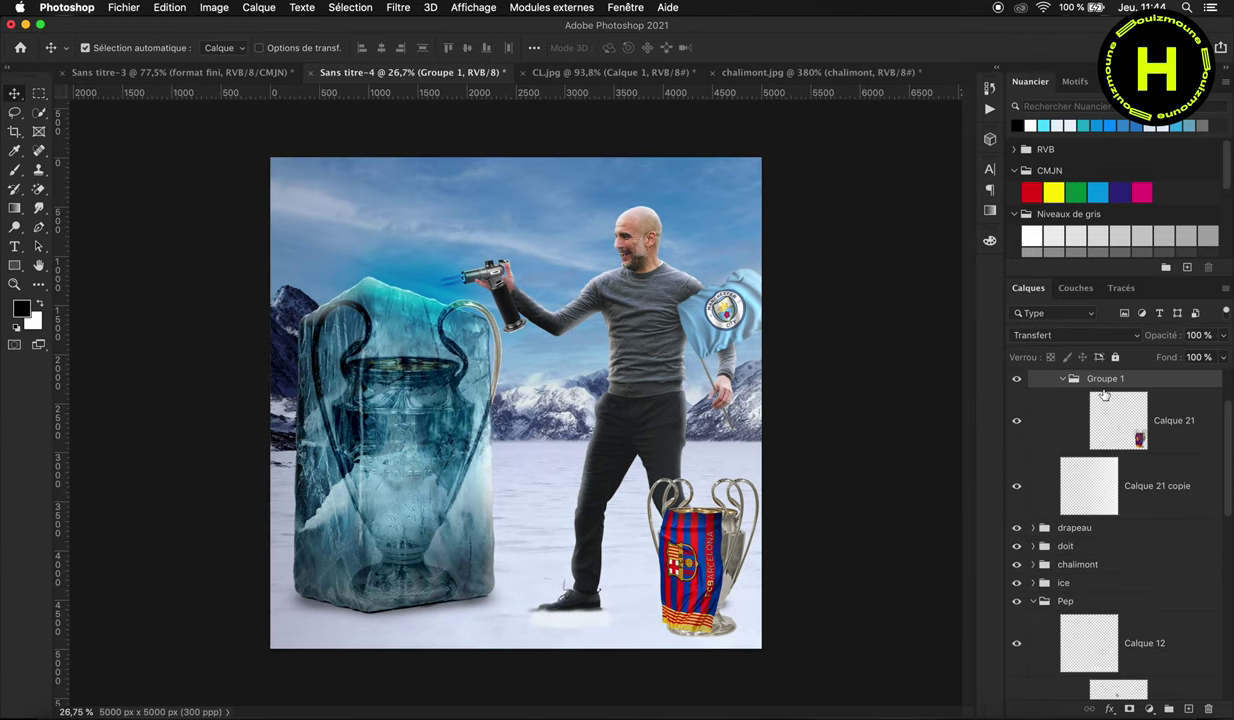
pyautogui.hotkey('ctrl', 'shift', 'alt', 'n')
# Step: Clip the new layer to Calque 21 and paint soft black shading on the trophy base
pyautogui.rightClick(1197, 443)
pyautogui.click(995, 440)
pyautogui.press('b')
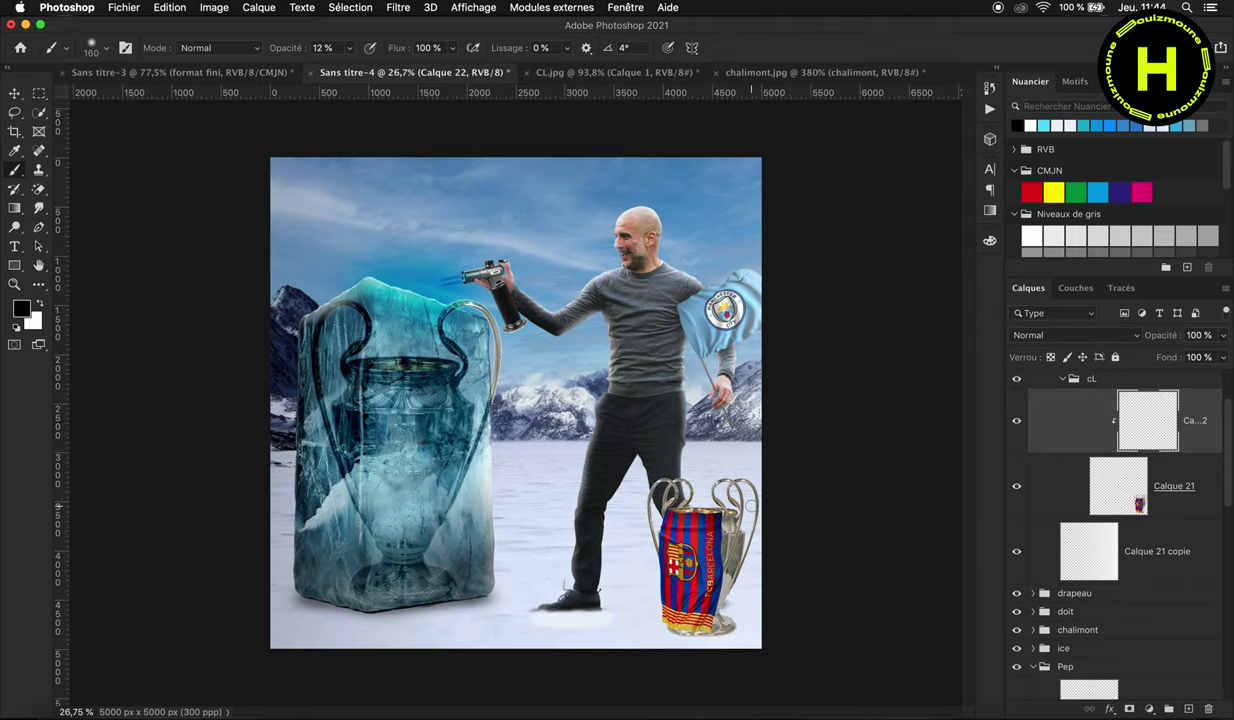
pyautogui.press('x')
pyautogui.rightClick(838, 500)
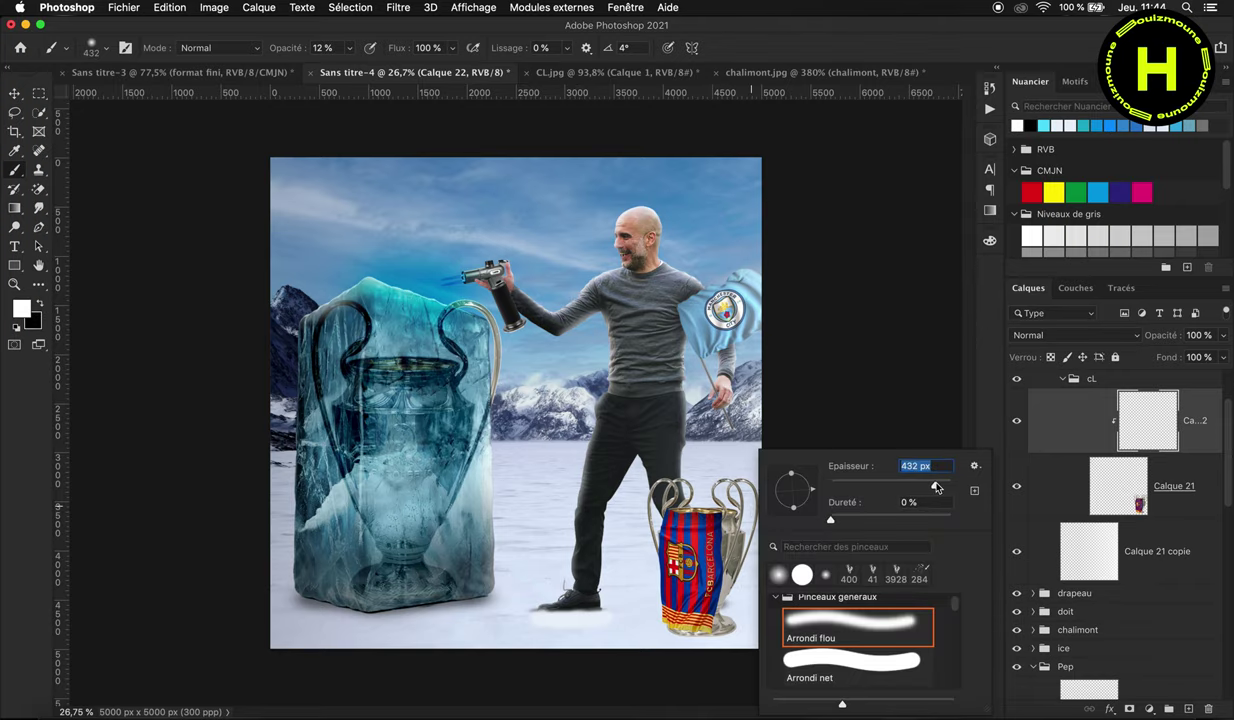
pyautogui.press('Return')
pyautogui.scroll(1, 760, 348)
pyautogui.scroll(3, 760, 348)
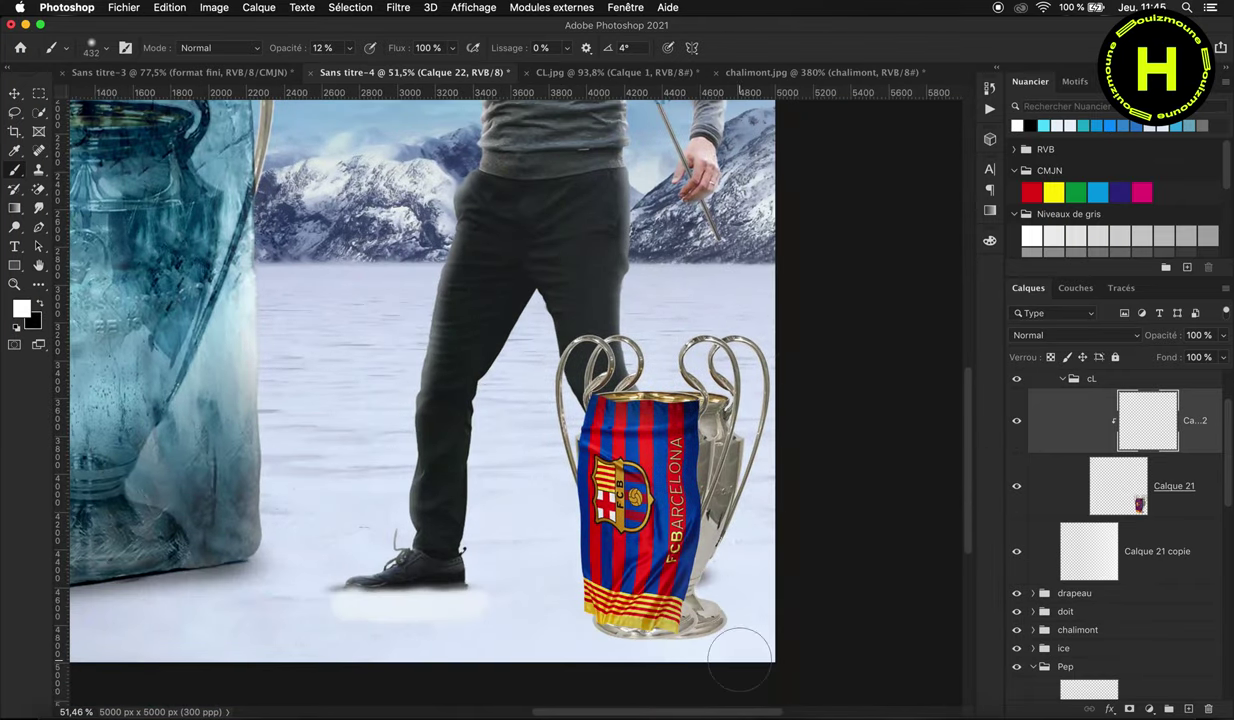
pyautogui.press('x')
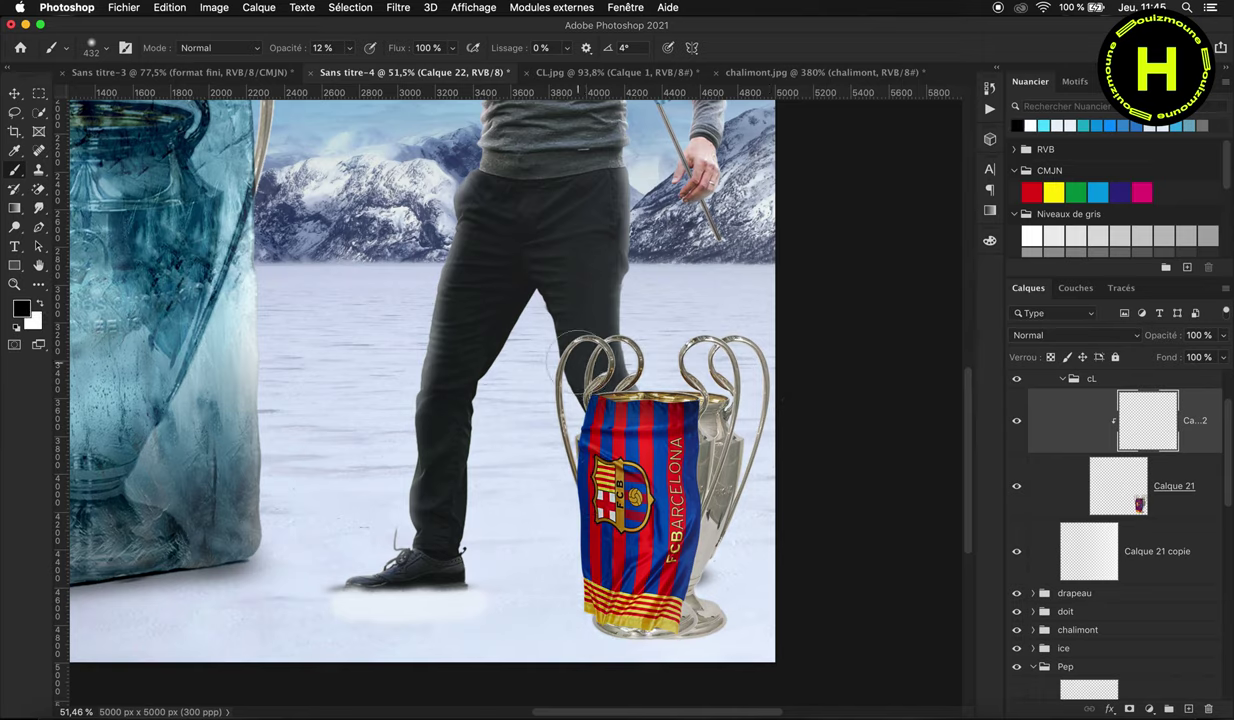
pyautogui.moveTo(551, 620)
pyautogui.mouseDown()
pyautogui.moveTo(587, 628)
pyautogui.moveTo(700, 580)
pyautogui.moveTo(668, 638)
pyautogui.mouseUp()
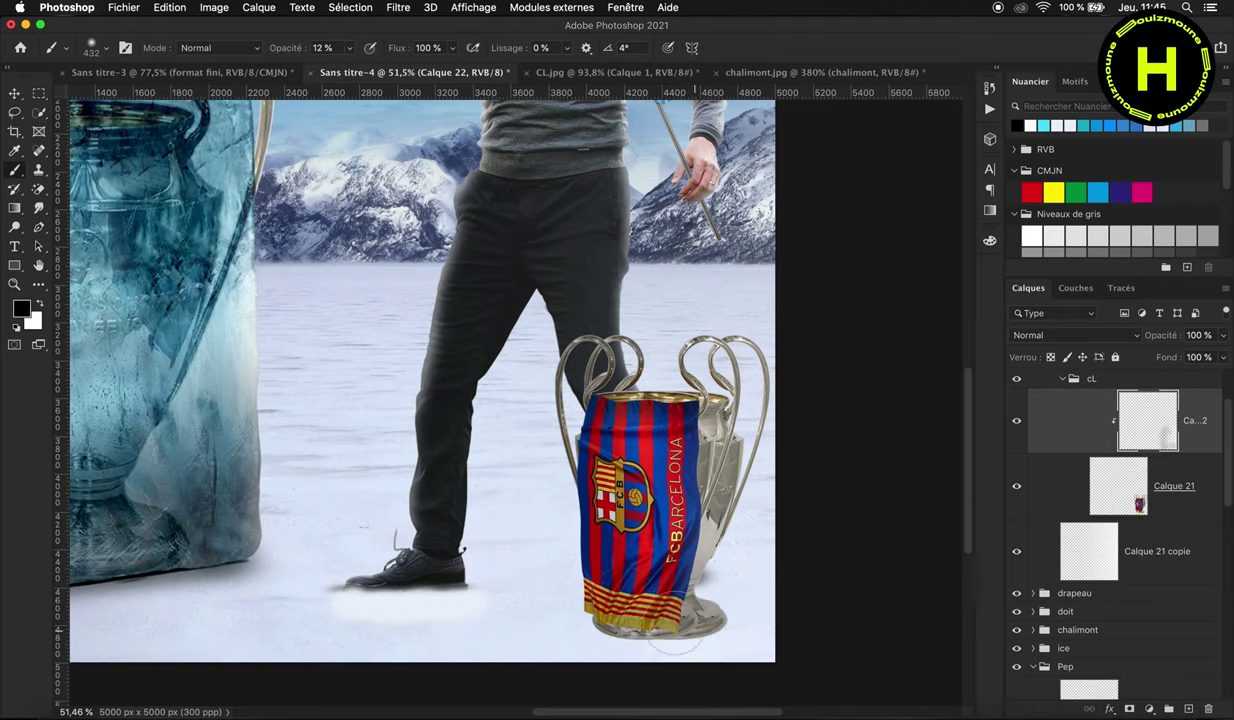
# Step: Paint a dark shadow on a new layer under the trophy and squash it flat
pyautogui.press('v')
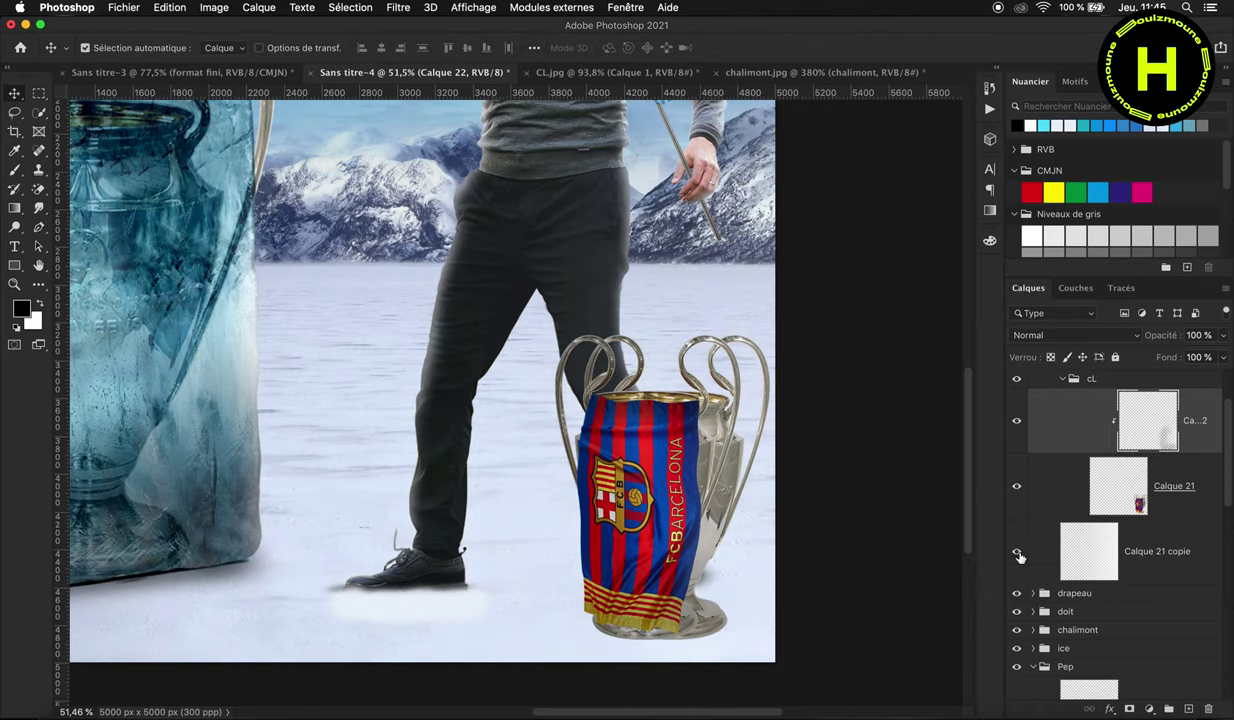
pyautogui.click(1141, 533)
pyautogui.click(1188, 708)
pyautogui.press('b')
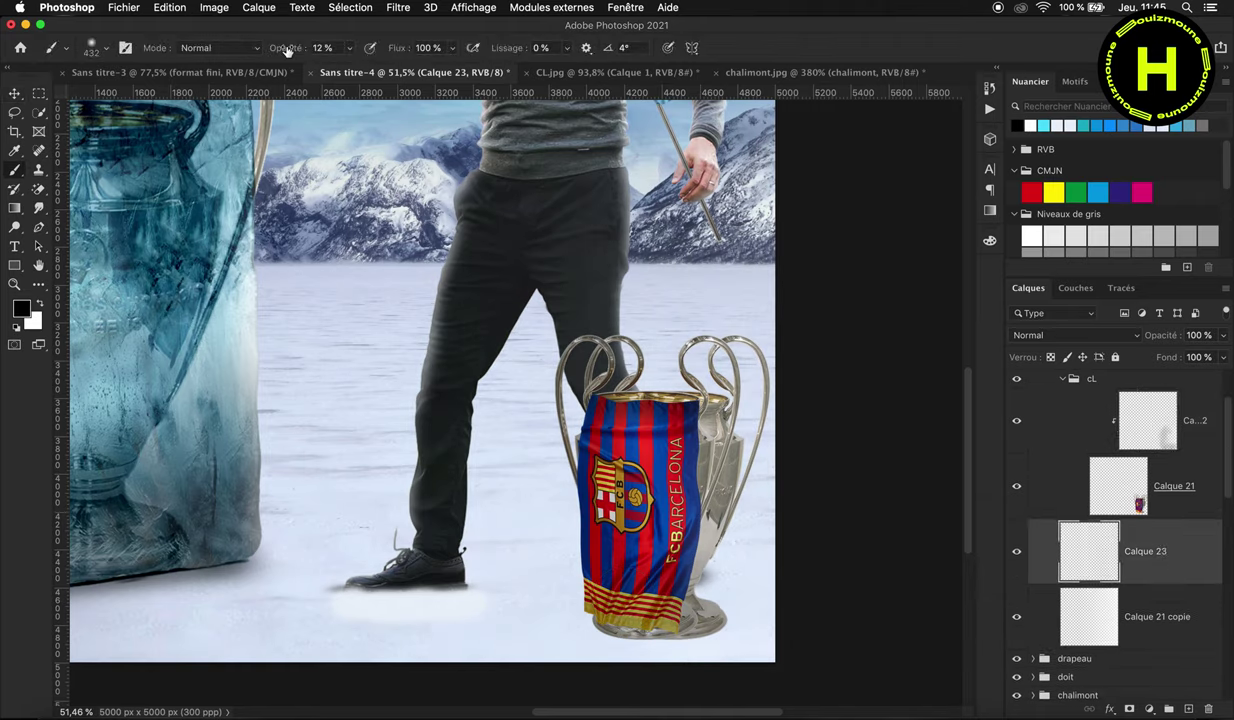
pyautogui.moveTo(625, 645); pyautogui.dragTo(715, 640)
pyautogui.press('v')
pyautogui.hotkey('ctrl', 't')
pyautogui.moveTo(656, 551)
pyautogui.mouseDown()
pyautogui.moveTo(656, 601)
pyautogui.moveTo(711, 630)
pyautogui.mouseUp()
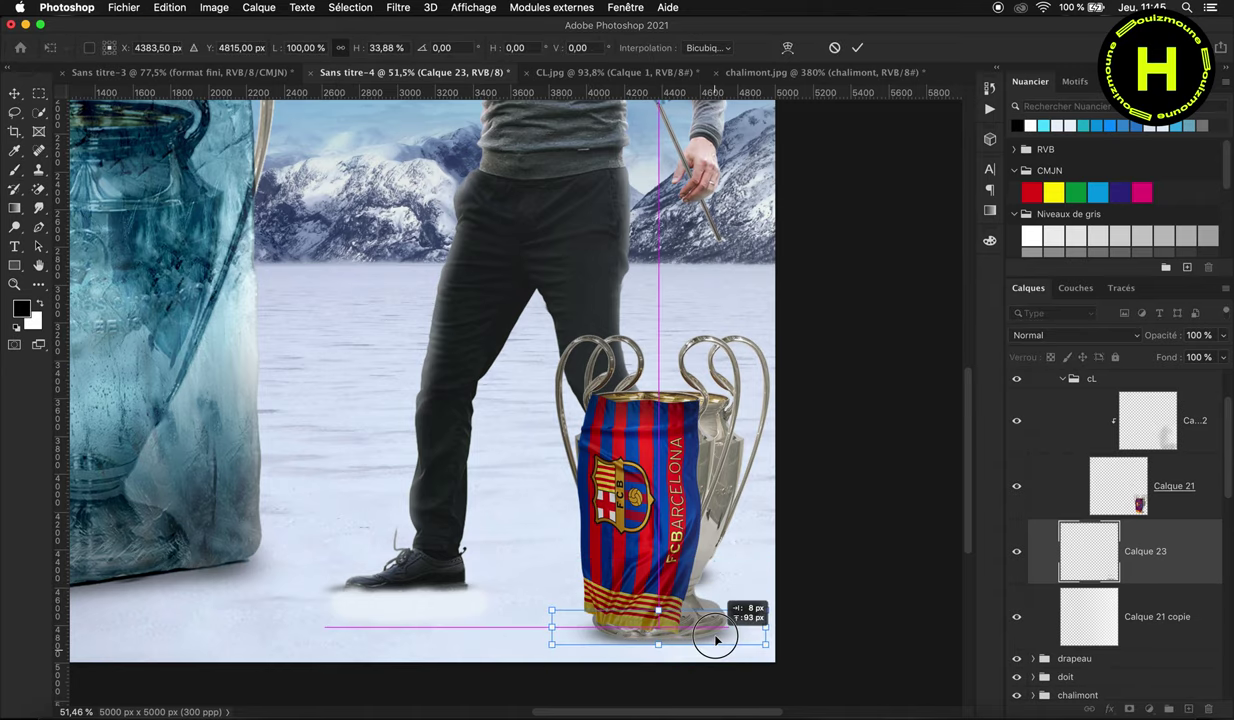
pyautogui.press('Return')
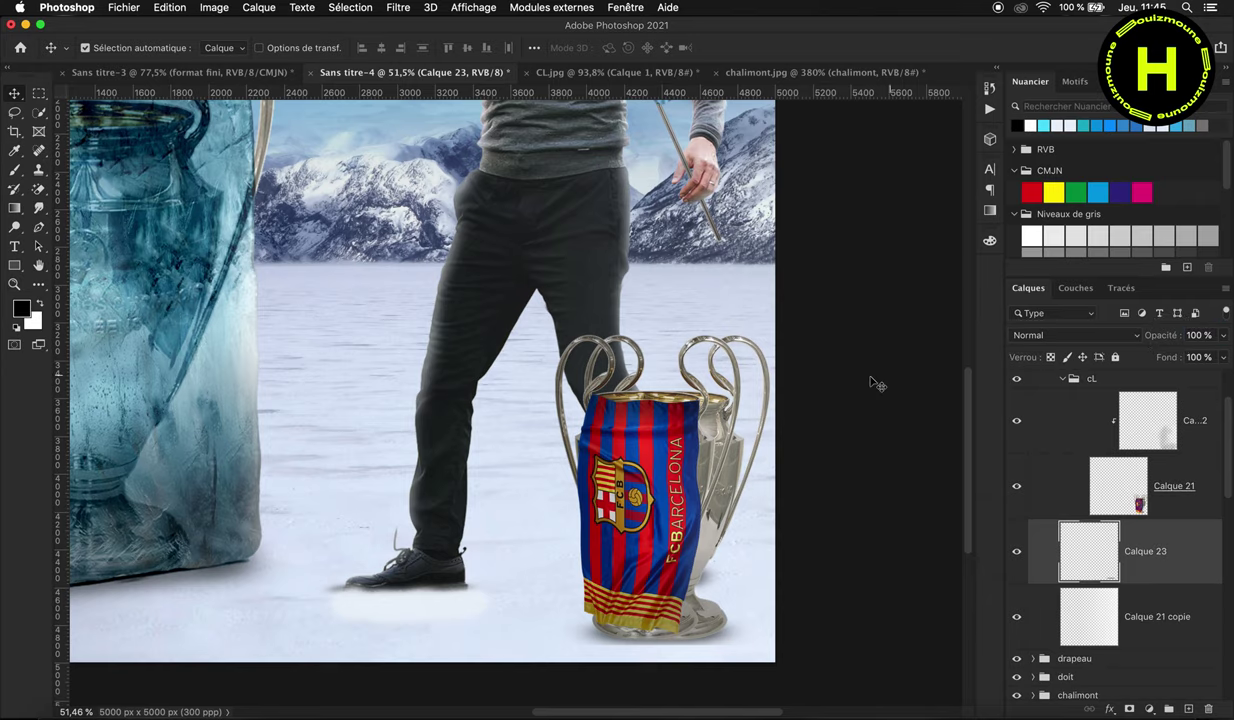
pyautogui.hotkey('ctrl', '0')
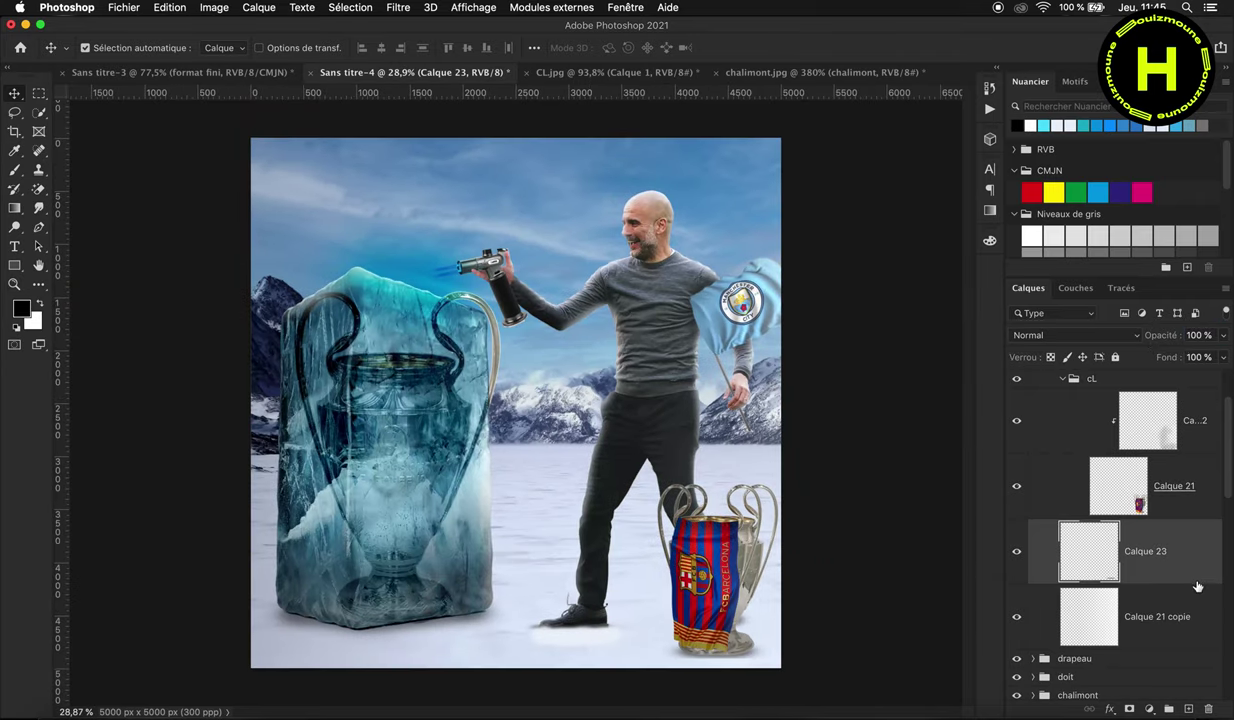
# Step: Move the shadow layer Calque 23 into the cL group
pyautogui.doubleClick(1198, 586)
pyautogui.click(1184, 201)
pyautogui.moveTo(1180, 555); pyautogui.dragTo(1188, 520)
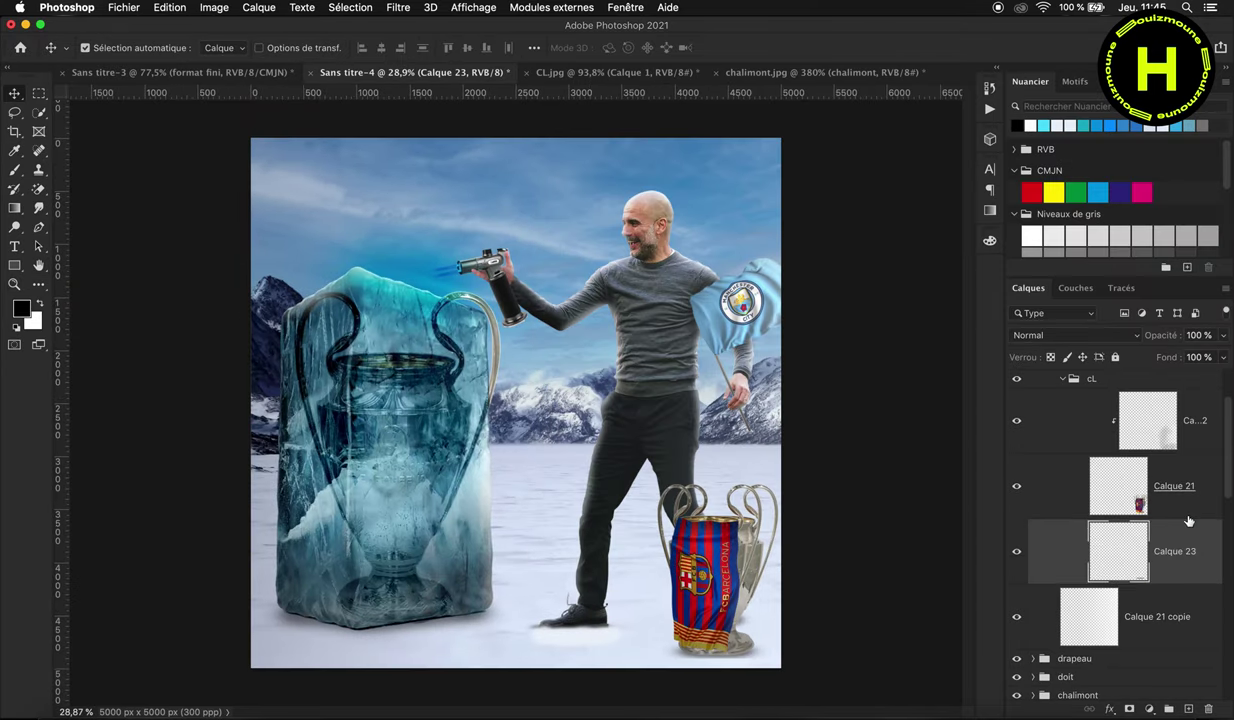
pyautogui.click(1063, 383)
# Step: Move Calque 21 copie into the degrade group, adjust its opacity and shift it right
pyautogui.click(1108, 430)
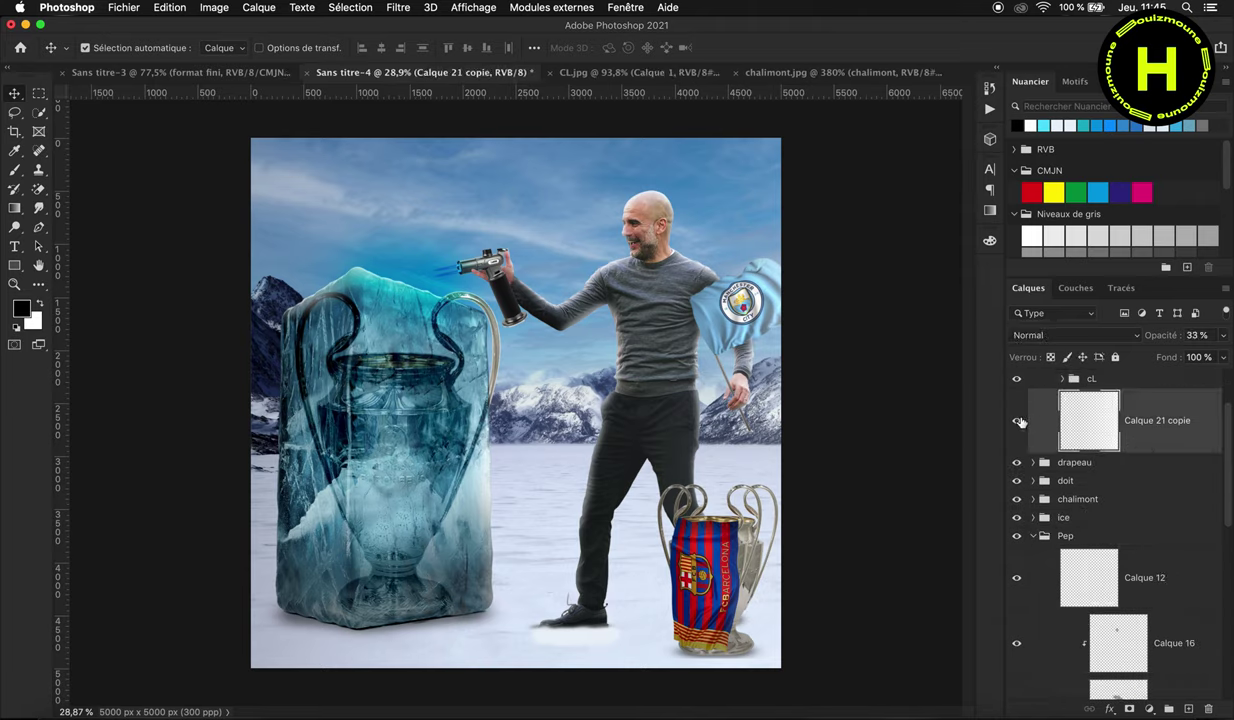
pyautogui.scroll(2, 1134, 449)
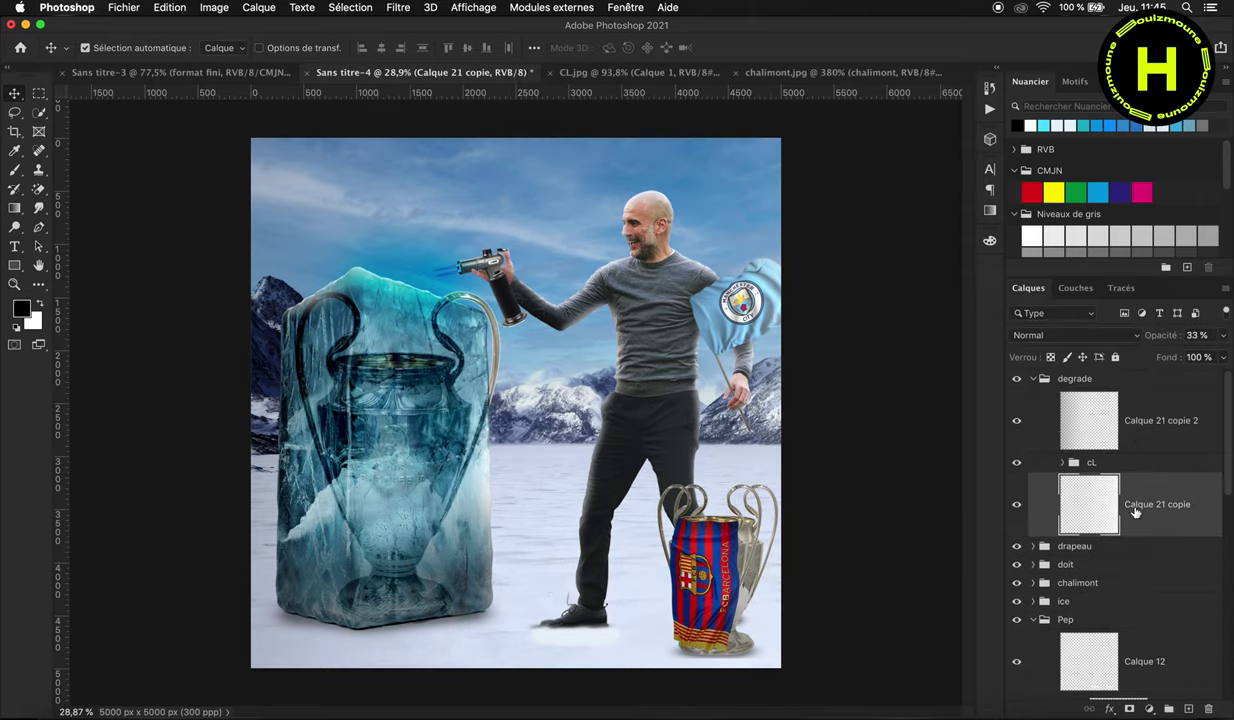
pyautogui.moveTo(1116, 462); pyautogui.dragTo(1144, 457)
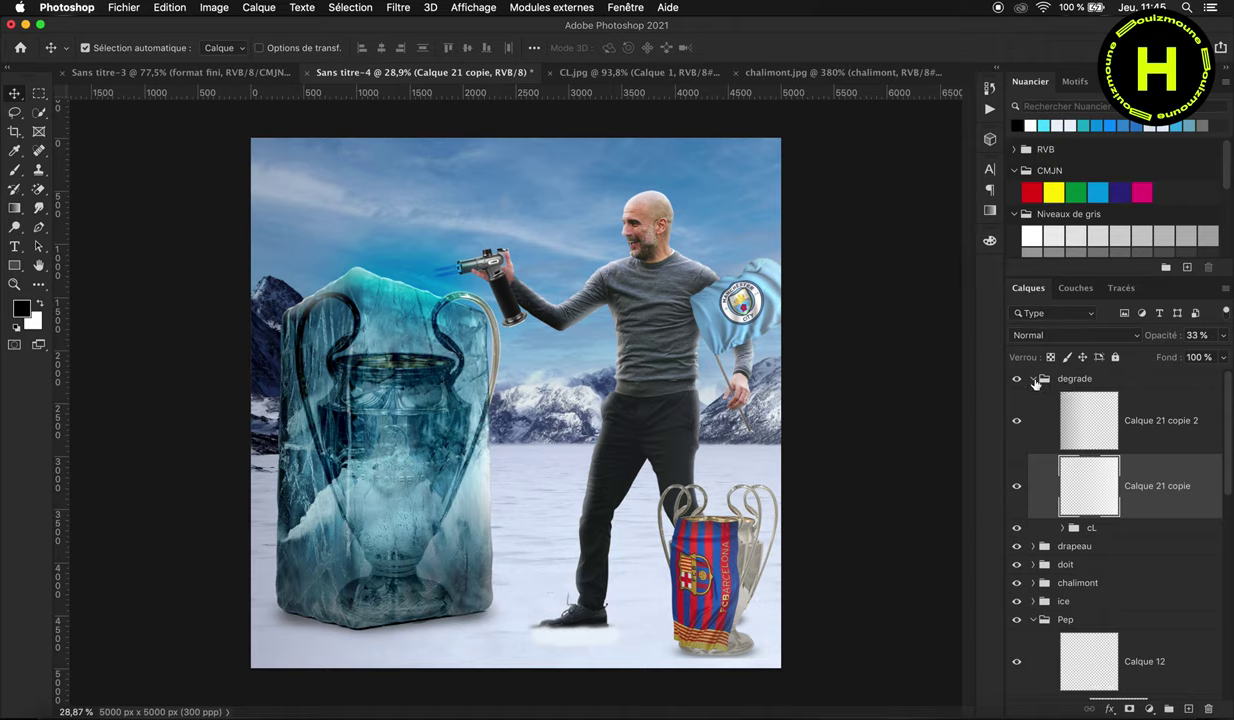
pyautogui.moveTo(1166, 336); pyautogui.dragTo(1171, 341)
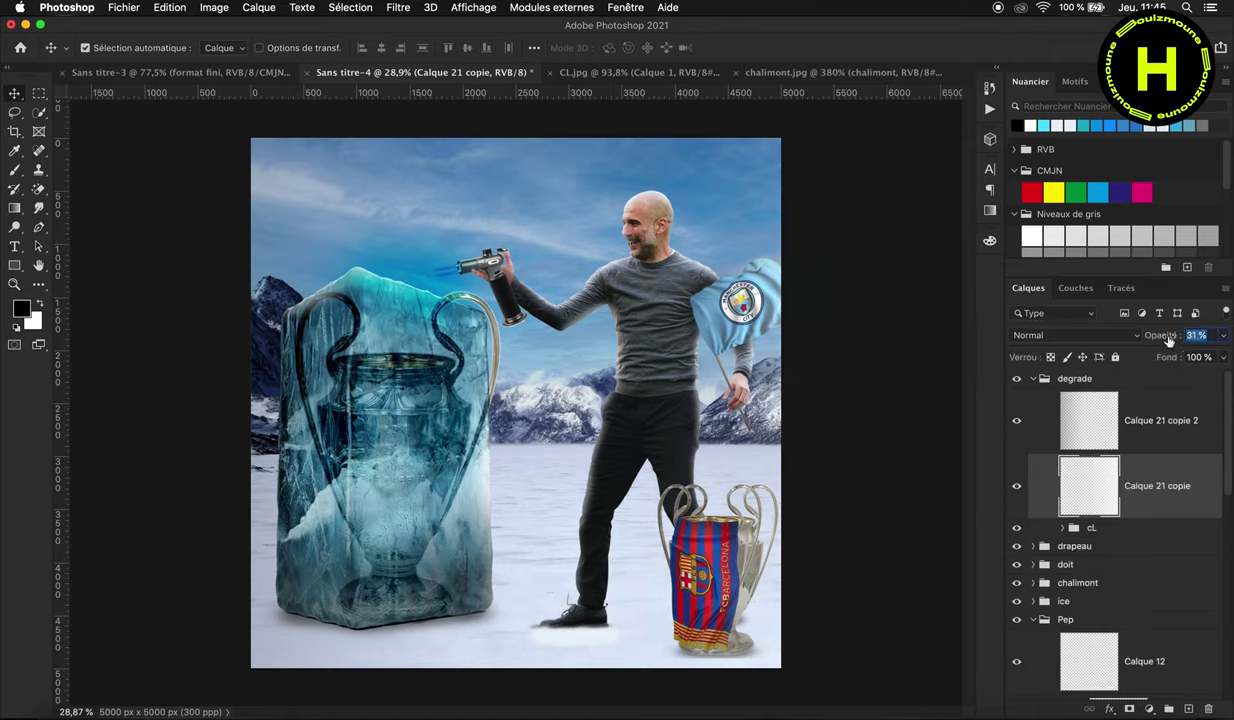
pyautogui.hotkey('ctrl', 't')
pyautogui.moveTo(540, 420); pyautogui.dragTo(636, 444)
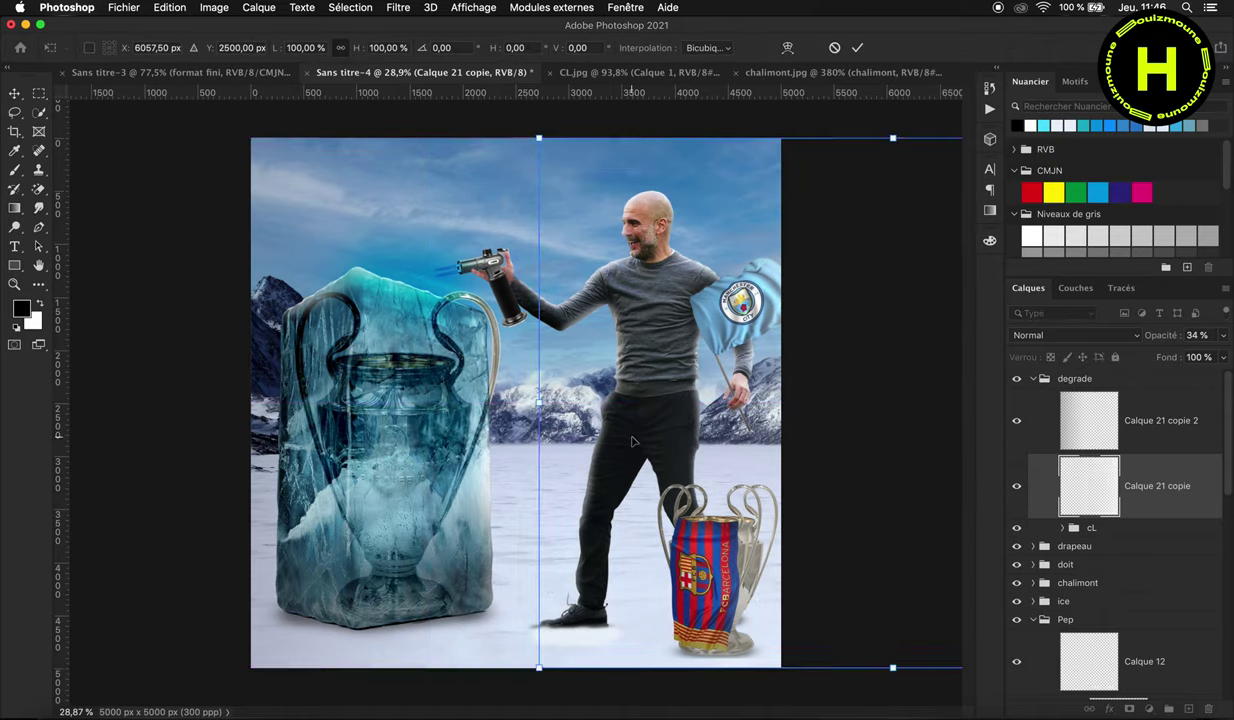
pyautogui.press('Return')
pyautogui.doubleClick(1110, 553)
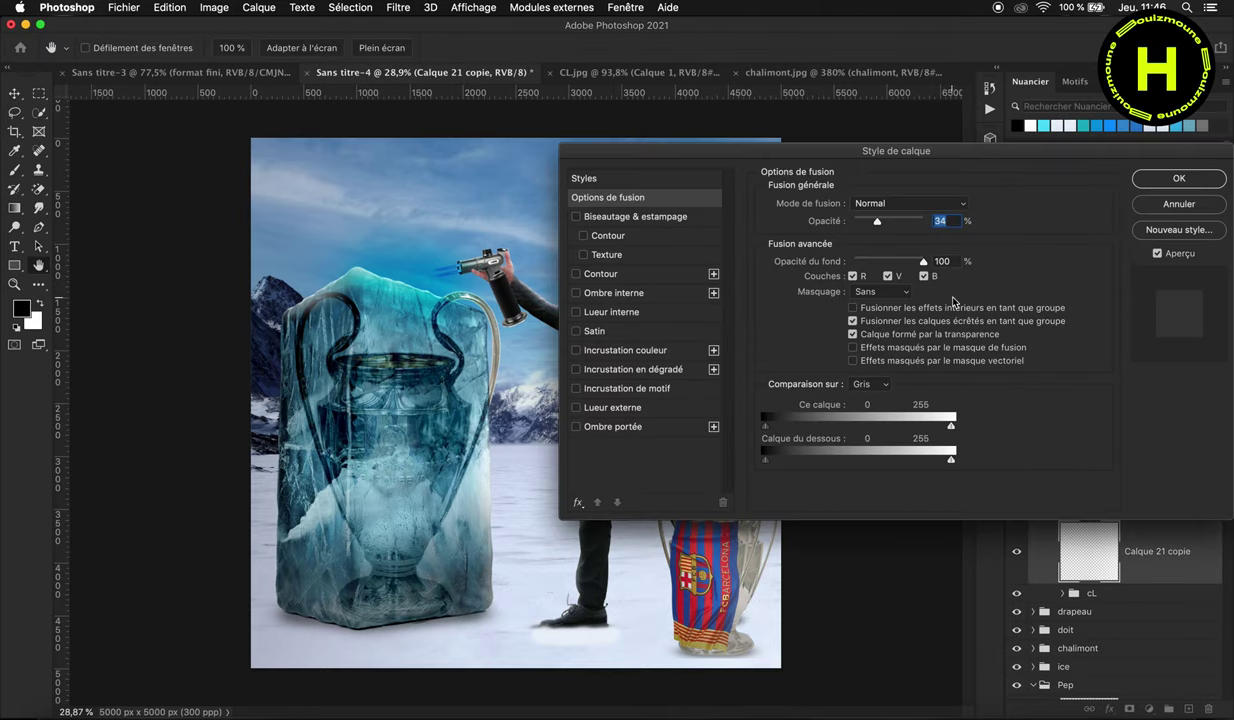
pyautogui.click(1143, 205)
# Step: Merge the gradient layers into Calque 21 copie 3 at 76% opacity and collapse the groups
pyautogui.click(1150, 490)
pyautogui.rightClick(1133, 493)
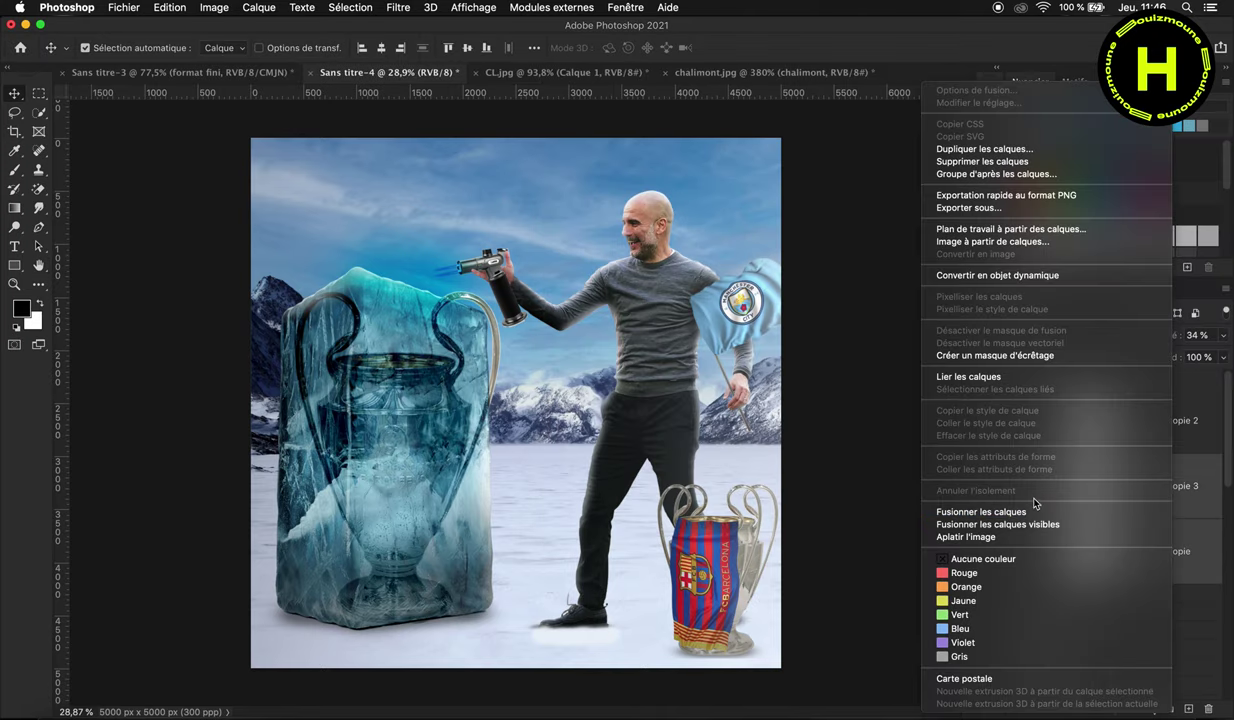
pyautogui.click(1090, 493)
pyautogui.moveTo(1176, 337); pyautogui.dragTo(1155, 343)
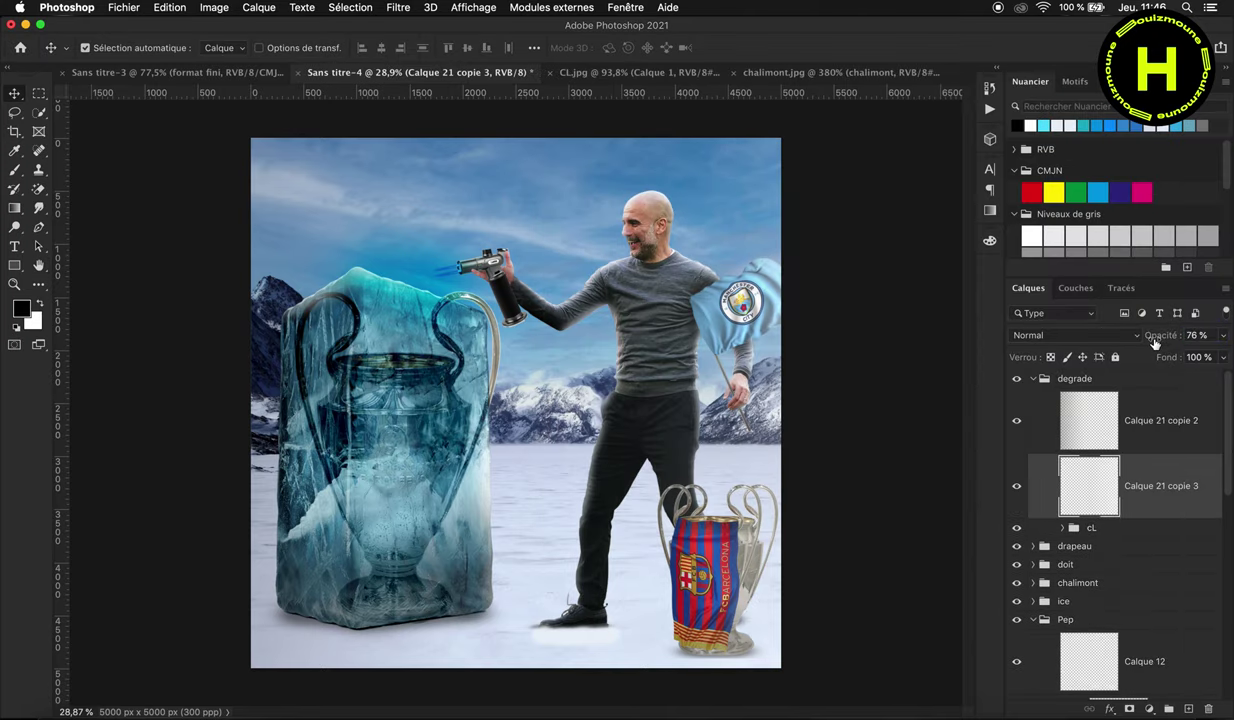
pyautogui.click(1033, 379)
pyautogui.click(1033, 470)
# Step: Add an enlarged white 'PEP' title in Outline style at the poster's top-left
pyautogui.press('t')
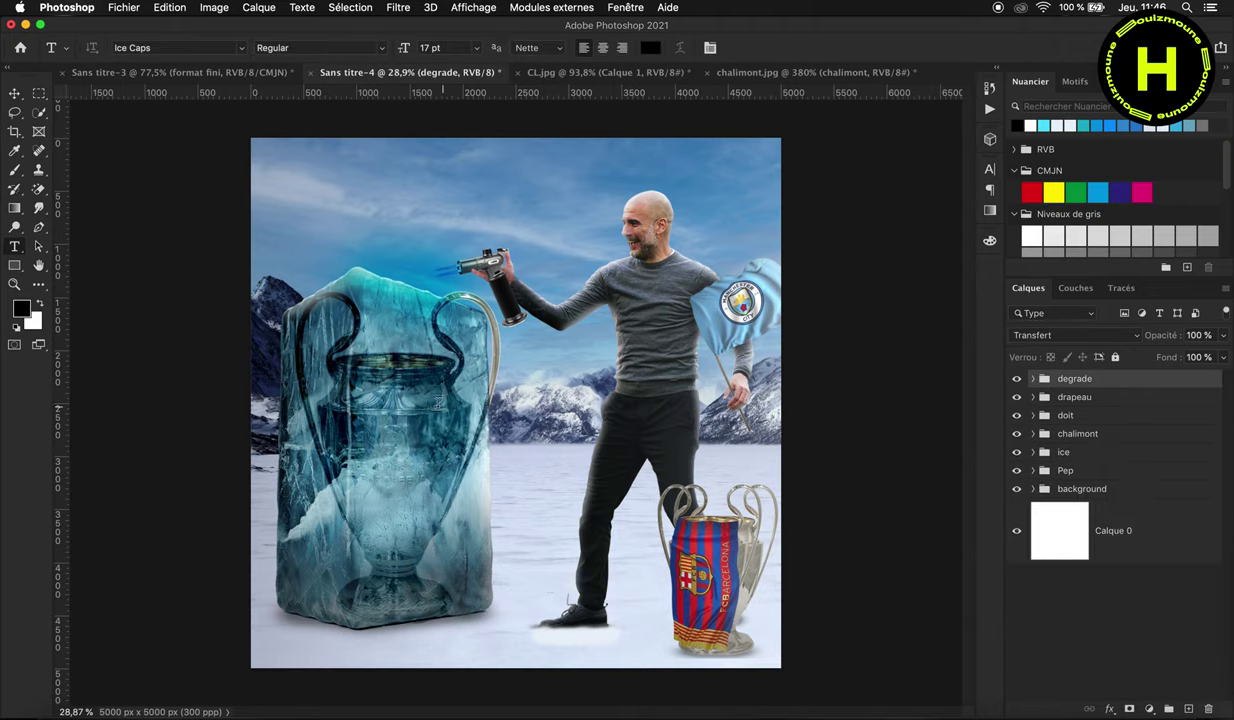
pyautogui.click(421, 262)
pyautogui.write('PEP')
pyautogui.press('super+a')
pyautogui.click(950, 260)
pyautogui.click(814, 291)
pyautogui.click(1120, 282)
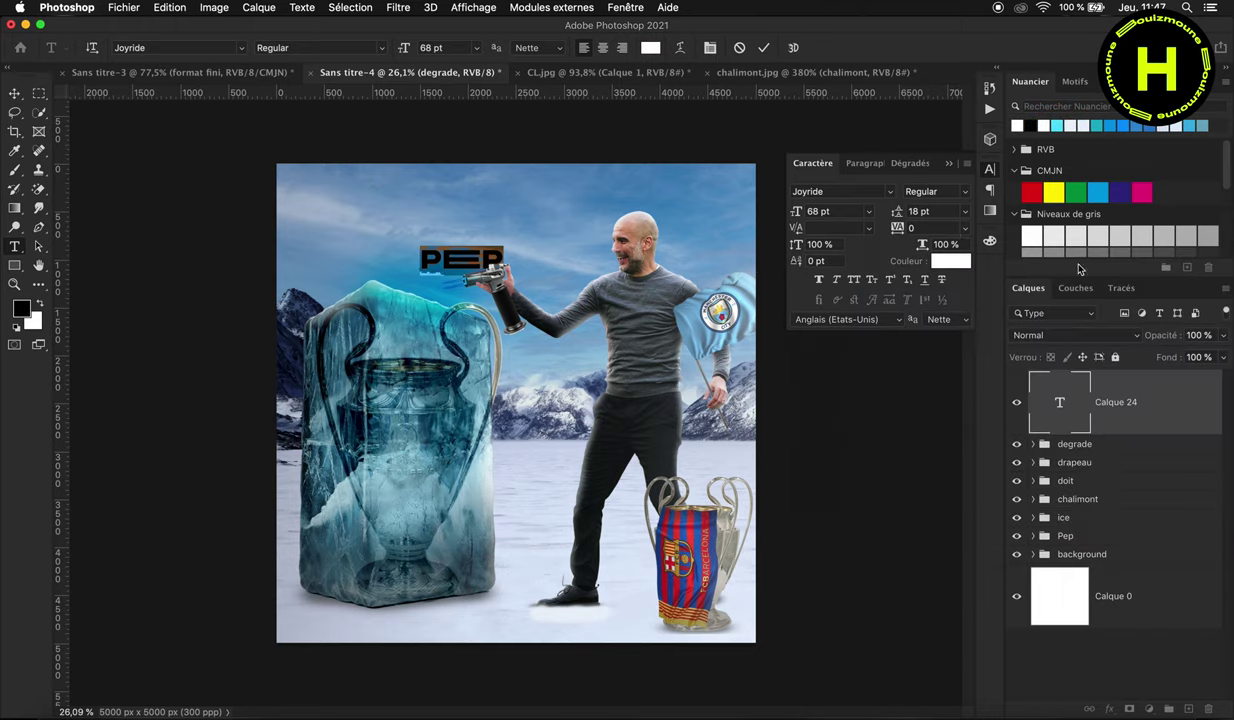
pyautogui.click(966, 191)
pyautogui.click(950, 207)
pyautogui.moveTo(797, 212); pyautogui.dragTo(830, 213)
pyautogui.press('Escape')
pyautogui.press('v')
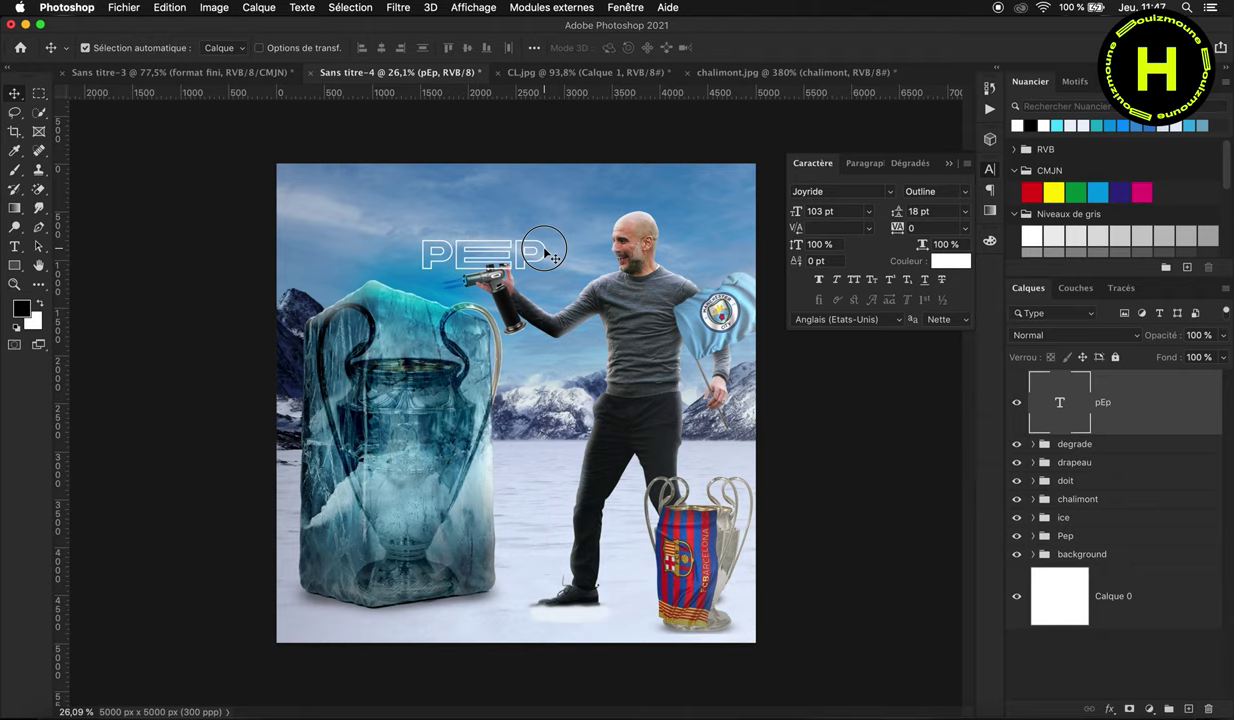
pyautogui.moveTo(542, 255); pyautogui.dragTo(424, 199)
# Step: Add a 'GUARDIOLA' text line in Regular style directly under PEP
pyautogui.press('t')
pyautogui.click(418, 285)
pyautogui.write('GUARDIOLA')
pyautogui.press('super+a')
pyautogui.click(966, 191)
pyautogui.click(963, 188)
pyautogui.press('Escape')
pyautogui.press('v')
pyautogui.moveTo(600, 270); pyautogui.dragTo(465, 238)
# Step: Scale the PEP and GUARDIOLA title layers down together
pyautogui.keyDown('shift'); pyautogui.click(1100, 467); pyautogui.keyUp('shift')
pyautogui.hotkey('ctrl', 't')
pyautogui.moveTo(633, 260); pyautogui.dragTo(570, 240)
pyautogui.press('Return')
# Step: Duplicate the GUARDIOLA text layer and move the copy down the poster
pyautogui.press('t')
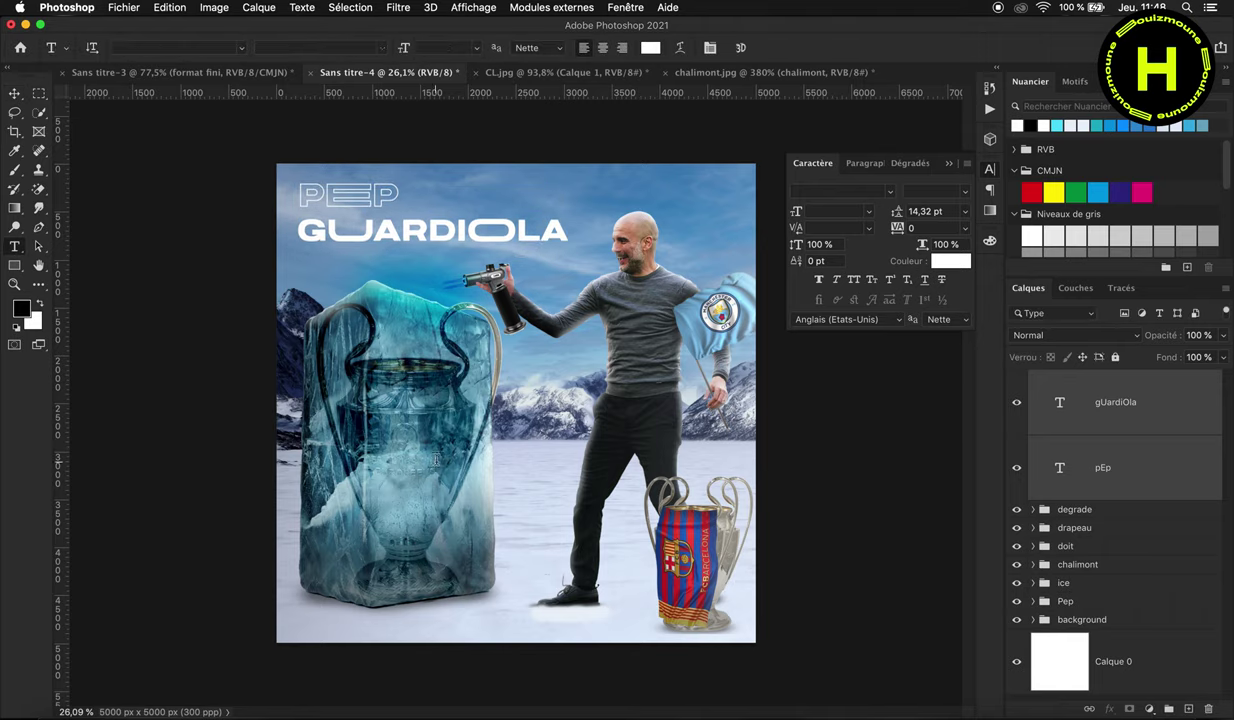
pyautogui.click(487, 509)
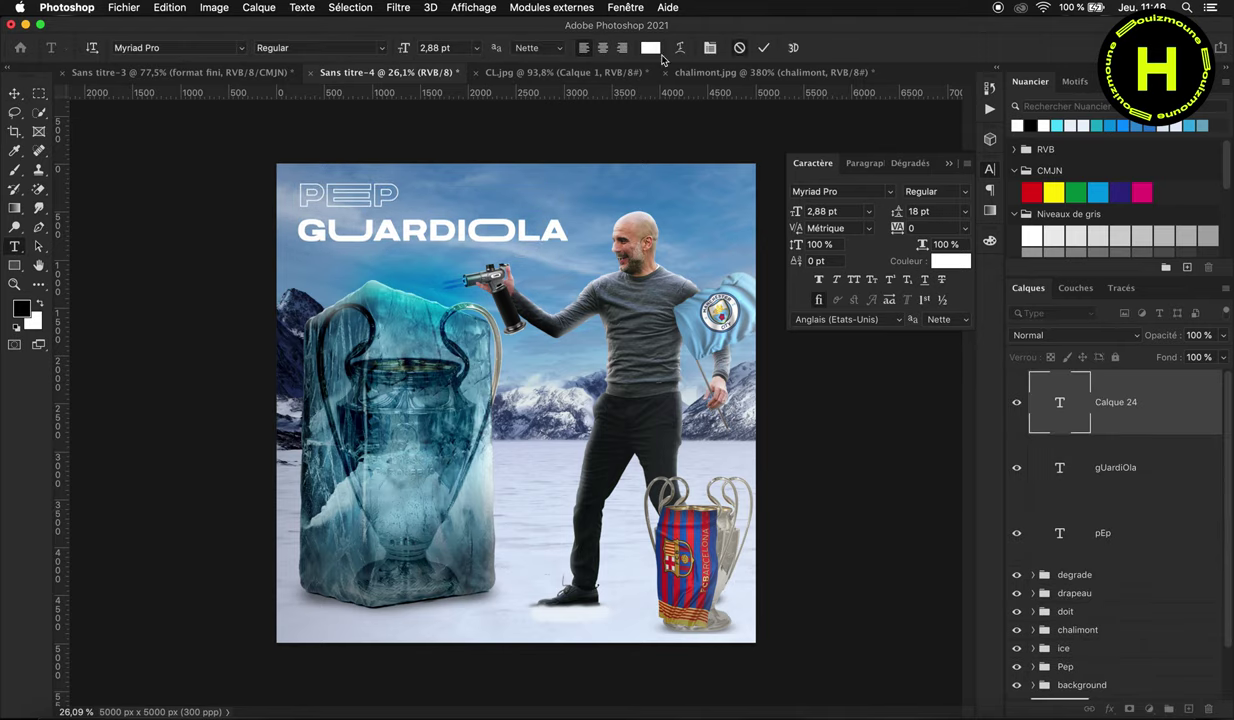
pyautogui.press('Escape')
pyautogui.press('v')
pyautogui.hotkey('ctrl', 'j')
pyautogui.hotkey('ctrl', 't')
pyautogui.moveTo(540, 498); pyautogui.dragTo(540, 577)
pyautogui.press('Return')
# Step: Change the copy's wording to 'LOADING . . .' with the dots in Outline style
pyautogui.doubleClick(540, 577)
pyautogui.hotkey('ctrl', 'a')
pyautogui.press('BackSpace')
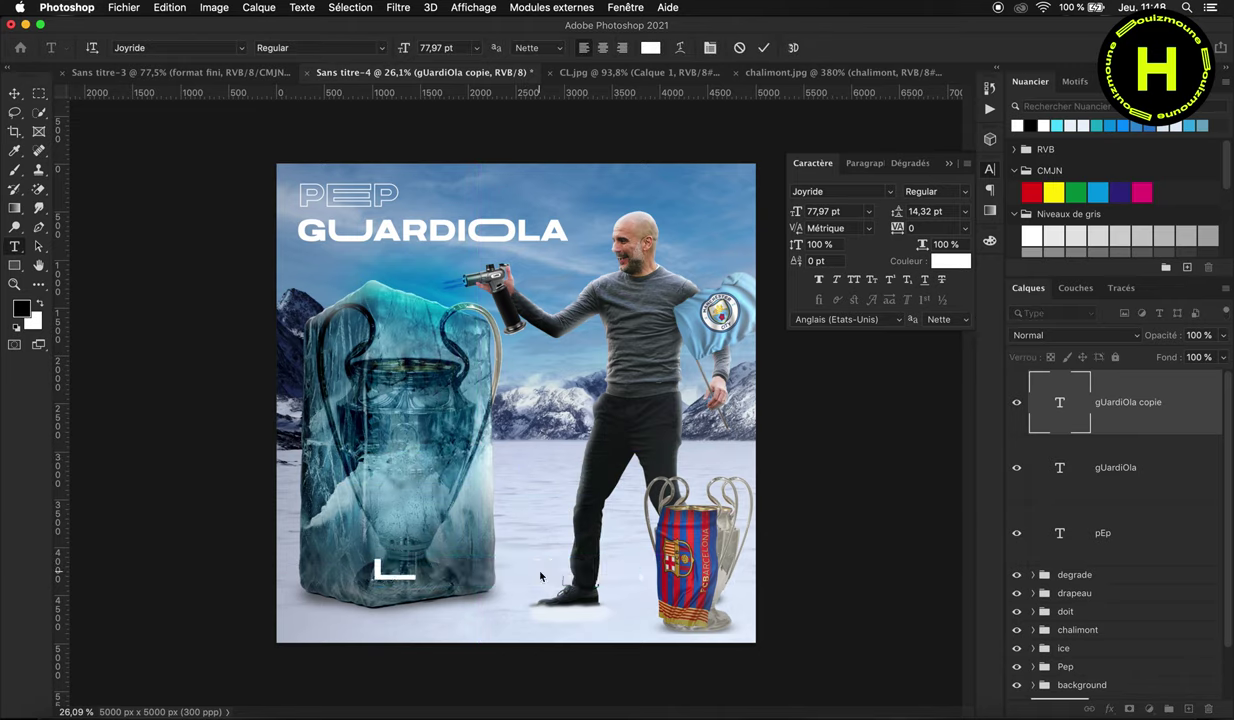
pyautogui.write('LOADING')
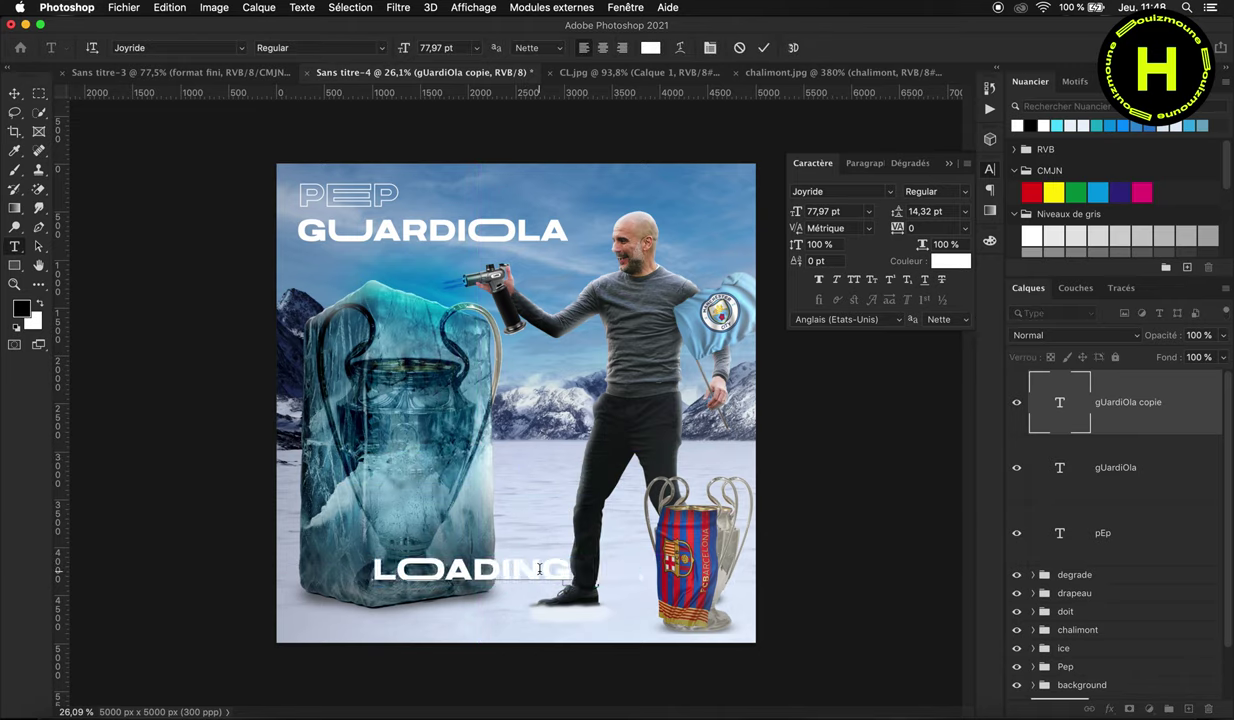
pyautogui.hotkey('shift', 'Left')
pyautogui.hotkey('shift', 'Left')
pyautogui.hotkey('shift', 'Left')
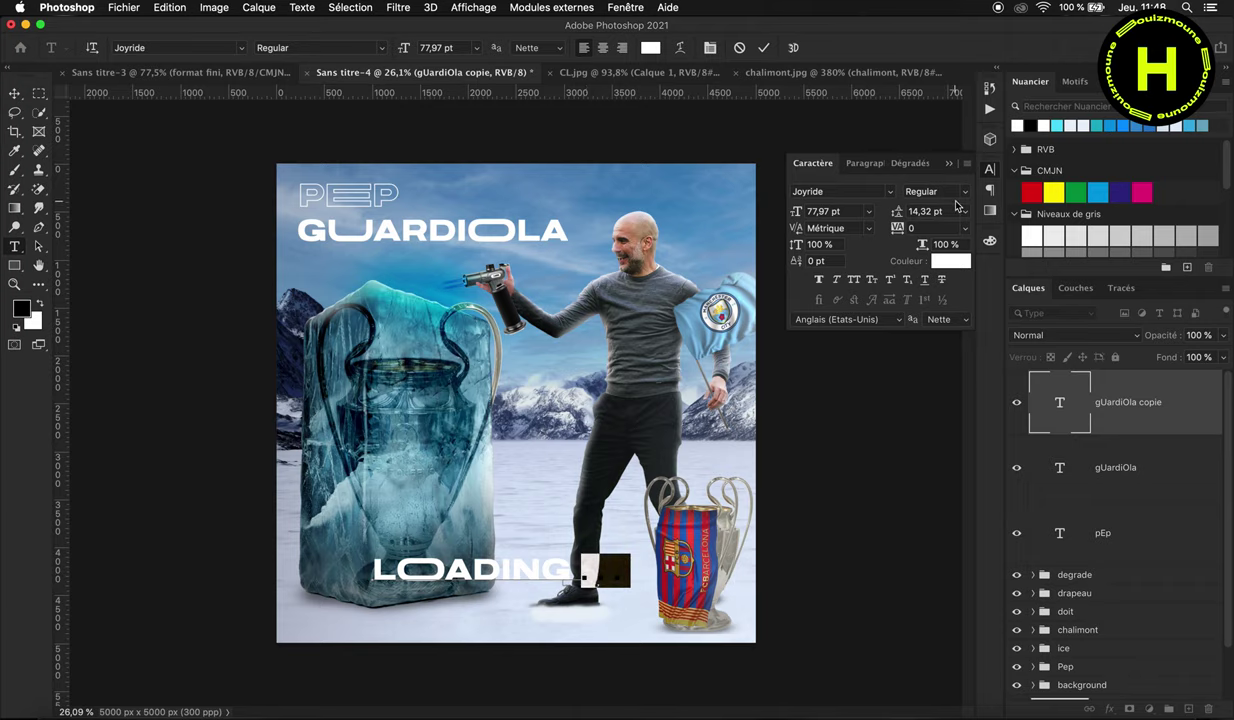
pyautogui.click(928, 191)
pyautogui.click(966, 206)
pyautogui.click(763, 47)
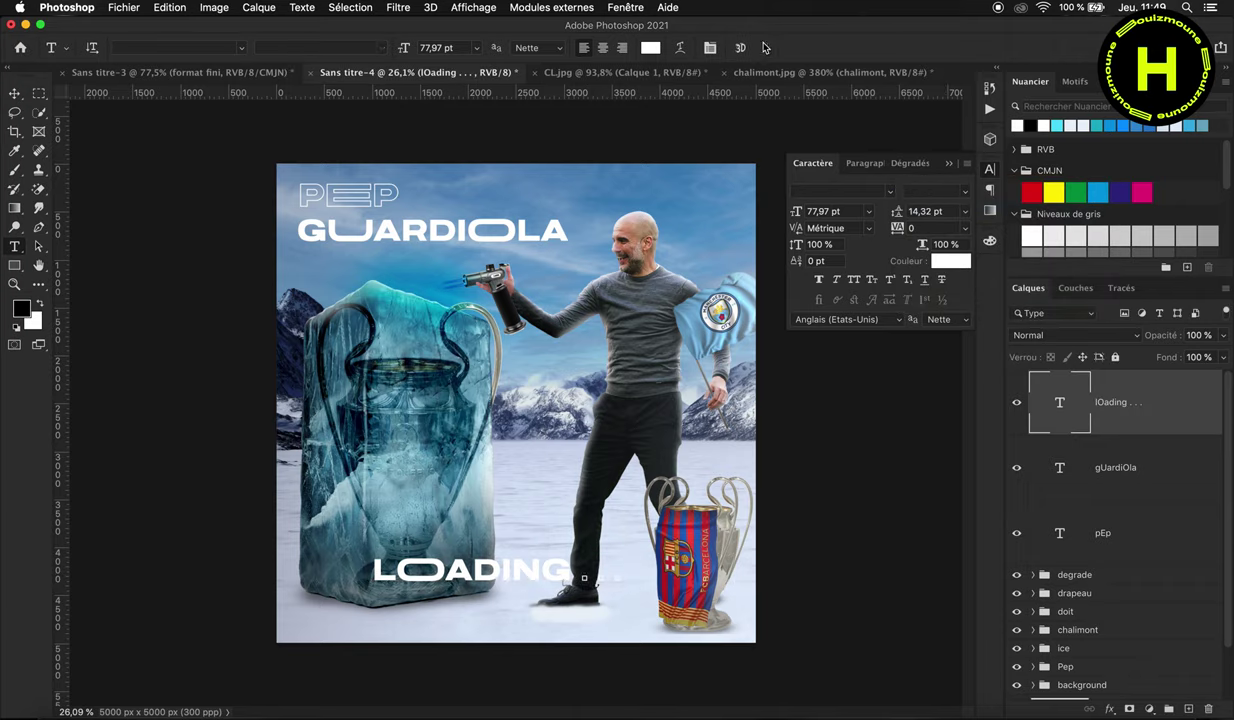
# Step: Scale the LOADING line down and shift it slightly right and lower
pyautogui.click(16, 95)
pyautogui.hotkey('ctrl', 't')
pyautogui.moveTo(628, 578); pyautogui.dragTo(600, 570)
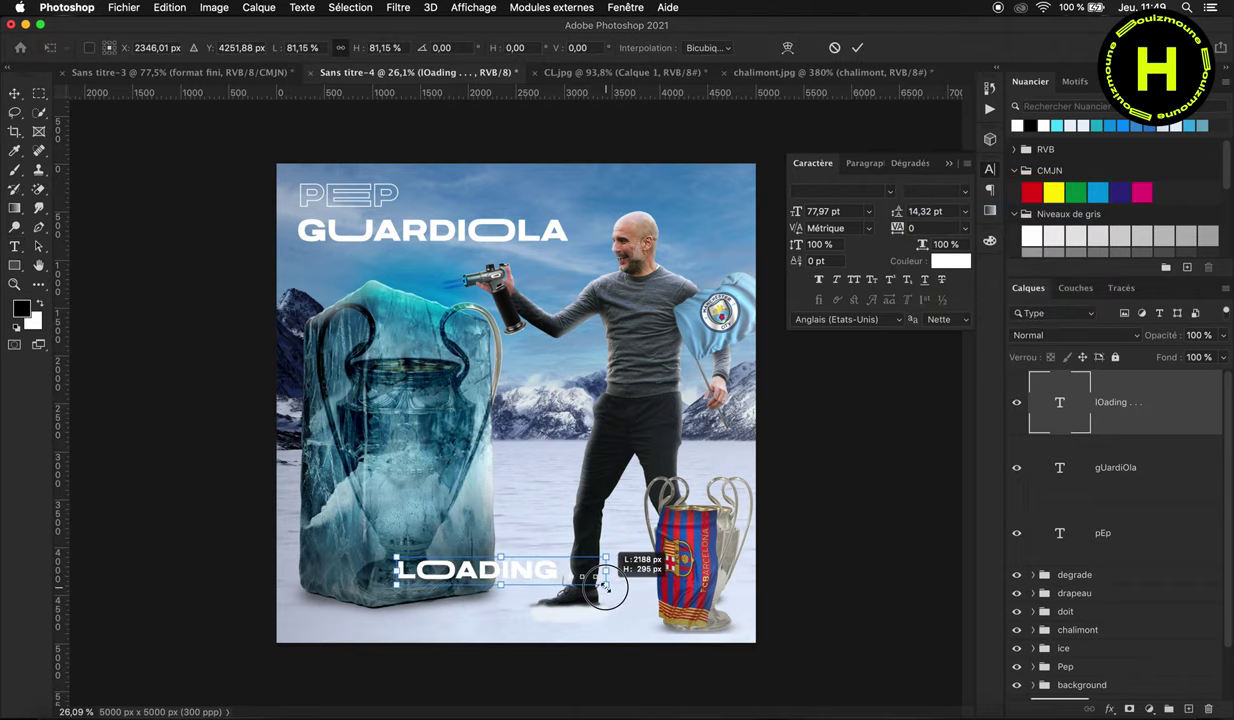
pyautogui.press('Return')
pyautogui.hotkey('shift', 'Right')
pyautogui.hotkey('shift', 'Right')
pyautogui.hotkey('shift', 'Right')
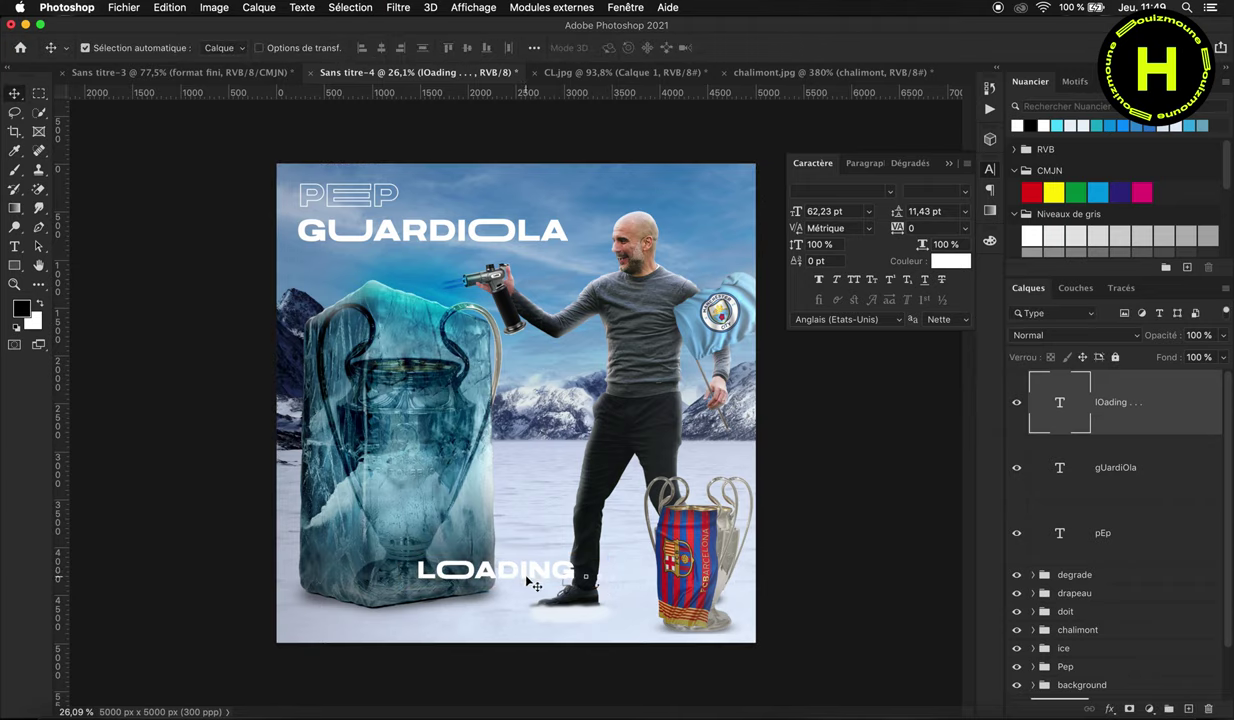
pyautogui.moveTo(528, 580); pyautogui.dragTo(528, 600)
pyautogui.click(1033, 575)
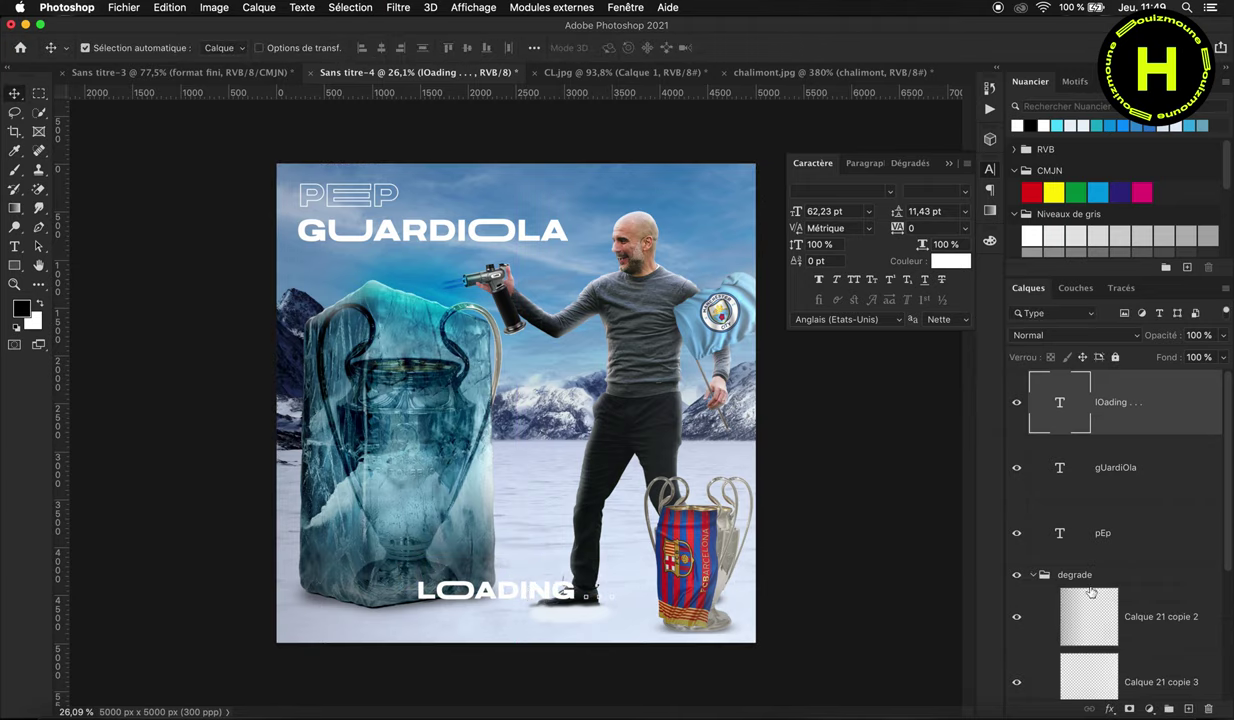
# Step: Draw a dark gradient over the poster's bottom on a new layer in the degrade group
pyautogui.click(1140, 617)
pyautogui.hotkey('ctrl', '-')
pyautogui.click(15, 209)
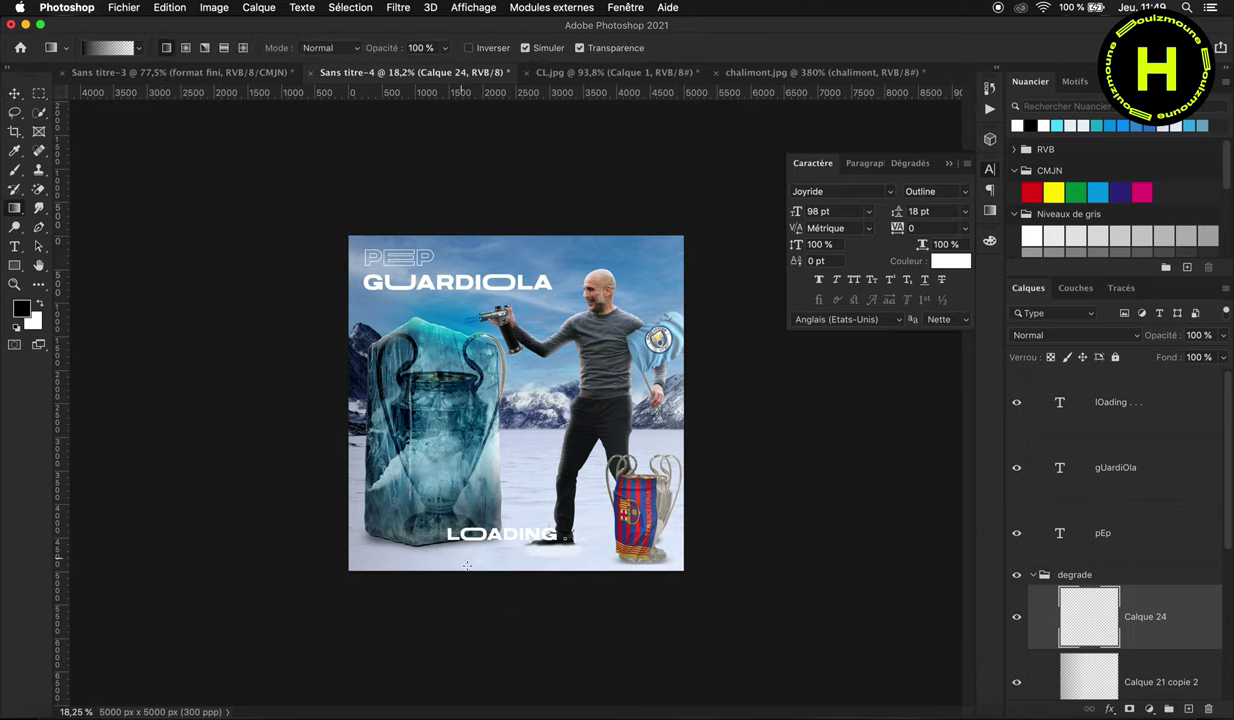
pyautogui.moveTo(516, 600); pyautogui.dragTo(513, 360)
pyautogui.hotkey('ctrl', '+')
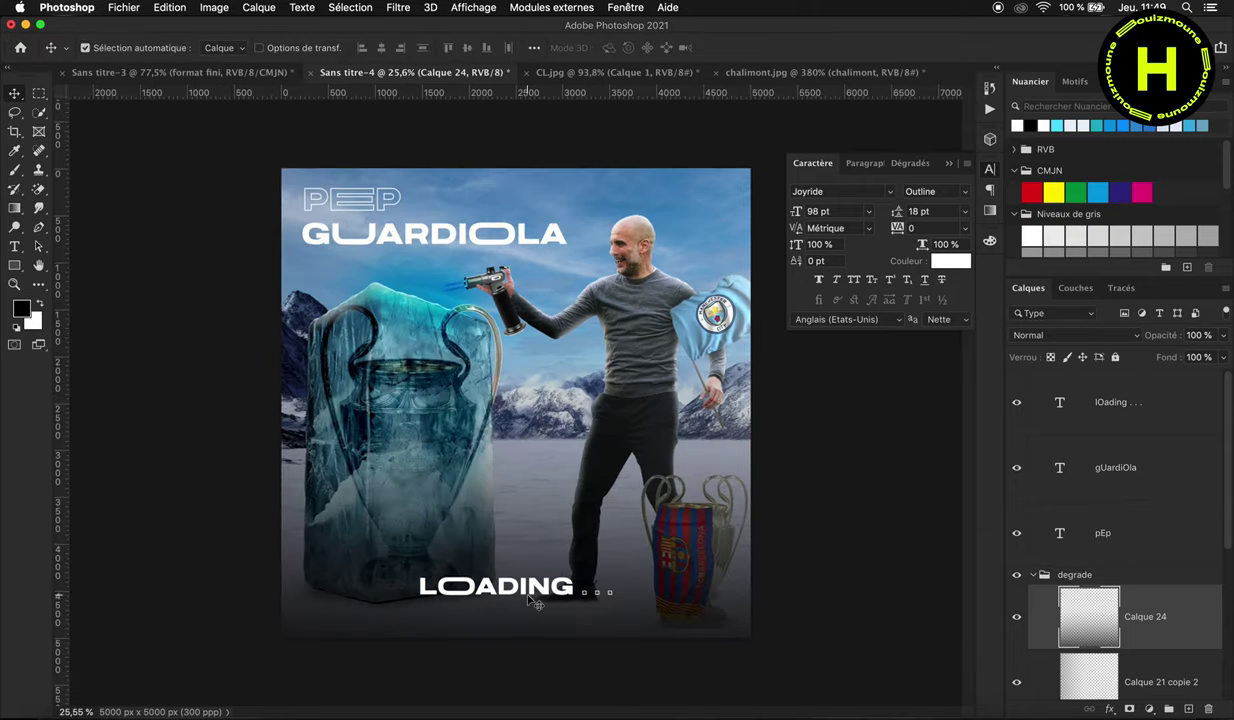
pyautogui.hotkey('ctrl', 't')
pyautogui.moveTo(515, 343); pyautogui.dragTo(515, 172)
pyautogui.press('Return')
pyautogui.moveTo(565, 469); pyautogui.dragTo(655, 527)
# Step: Merge the two gradient layers, lower their opacity and push the gradient further down
pyautogui.hotkey('ctrl', '-')
pyautogui.keyDown('shift'); pyautogui.click(1145, 682); pyautogui.keyUp('shift')
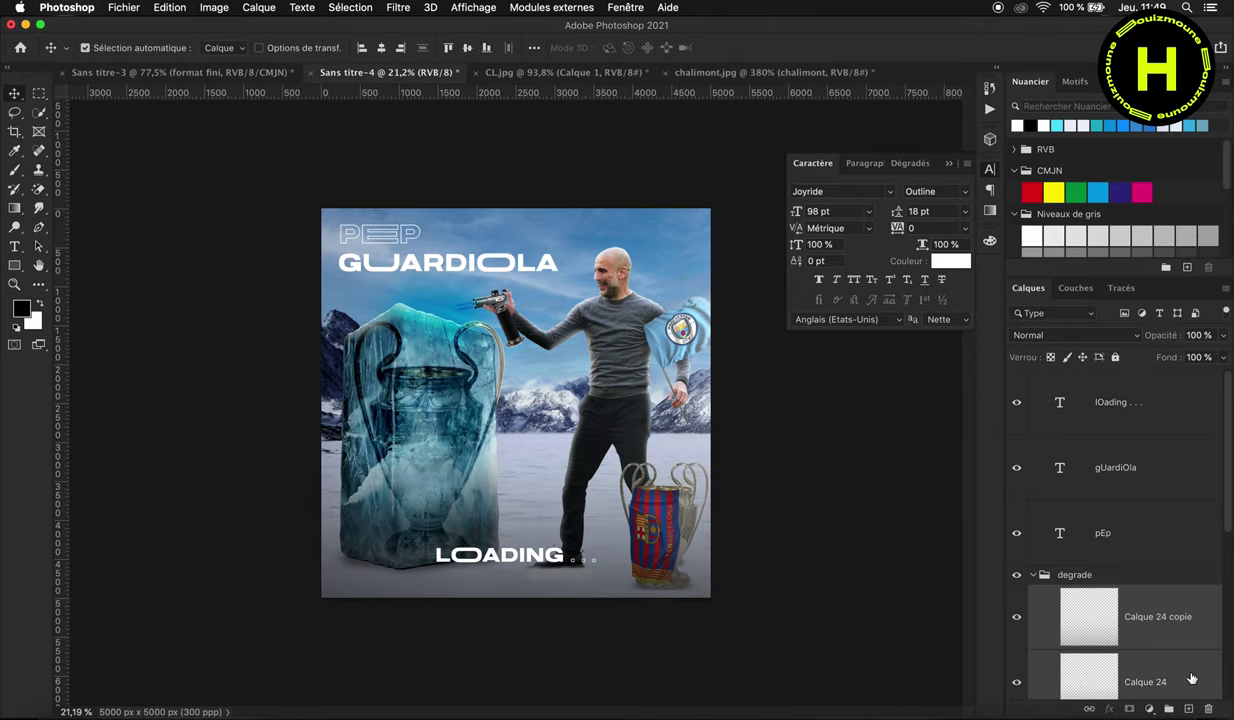
pyautogui.rightClick(1150, 675)
pyautogui.click(1000, 511)
pyautogui.press('6')
pyautogui.press('1')
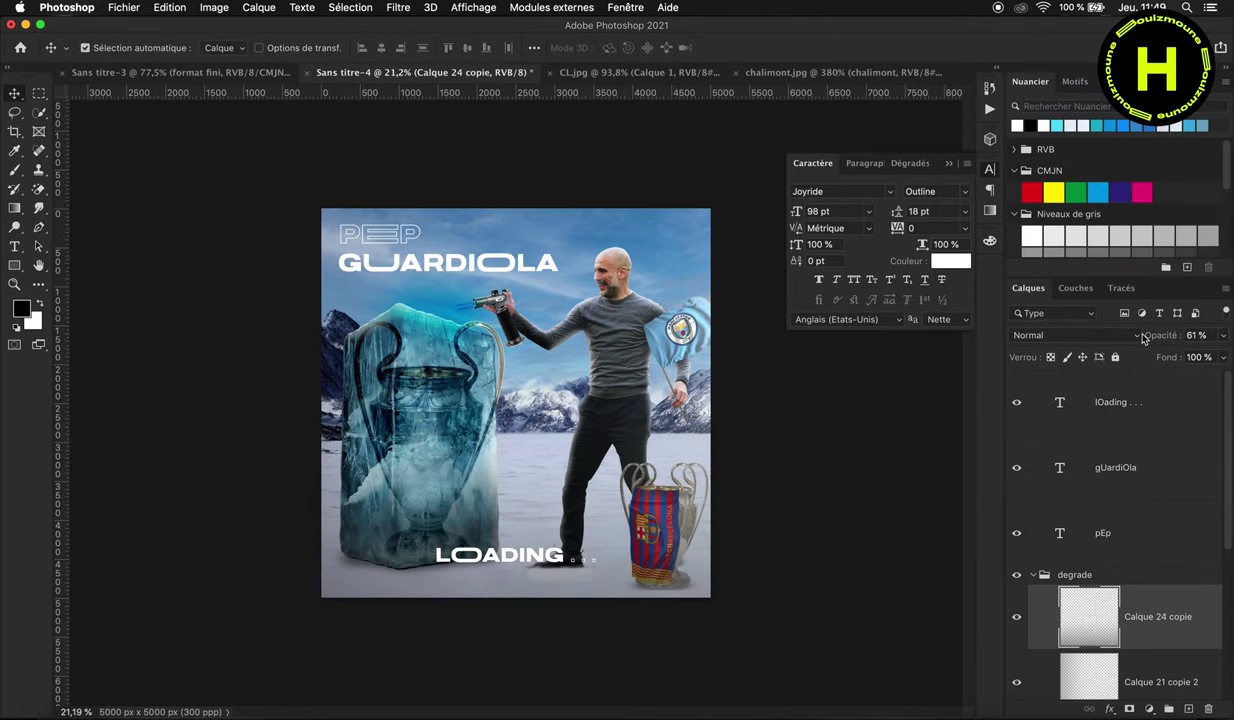
pyautogui.hotkey('ctrl', 't')
pyautogui.moveTo(690, 472); pyautogui.dragTo(690, 540)
pyautogui.press('Return')
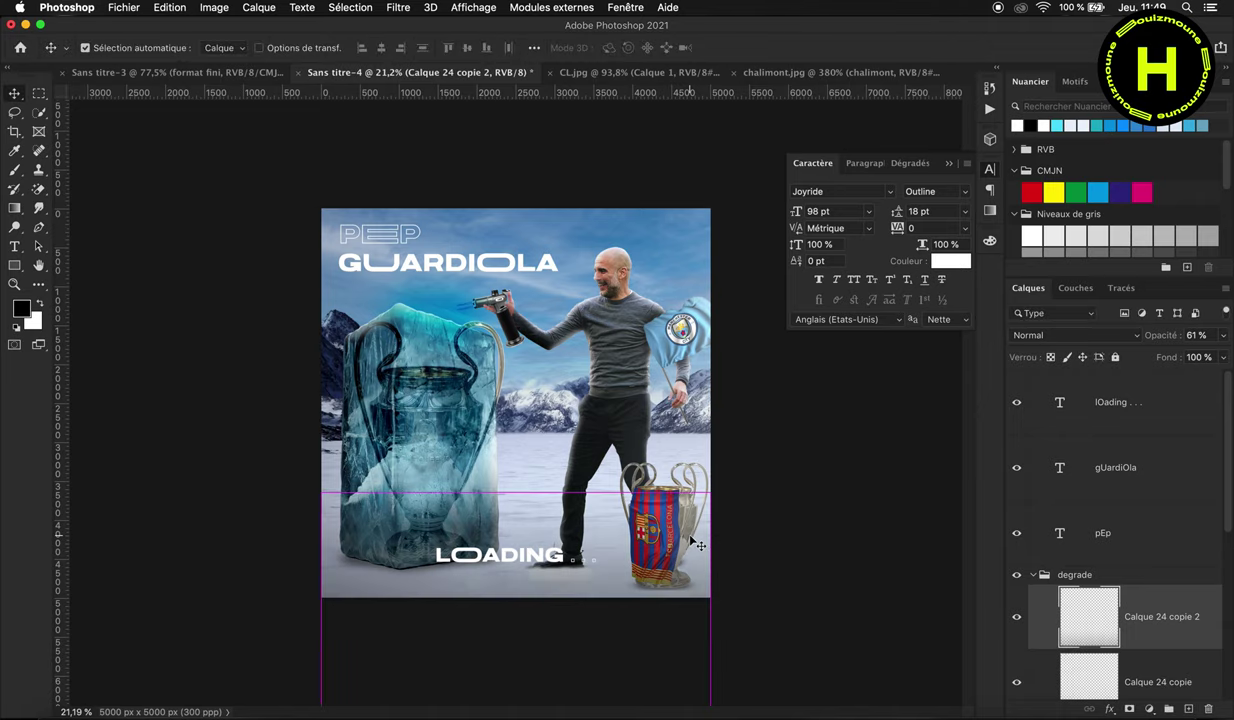
# Step: Duplicate and merge the gradient again, raising its opacity to 88%
pyautogui.hotkey('ctrl', 'j')
pyautogui.rightClick(1136, 668)
pyautogui.click(960, 490)
pyautogui.press('8')
pyautogui.press('8')
pyautogui.hotkey('ctrl', '+')
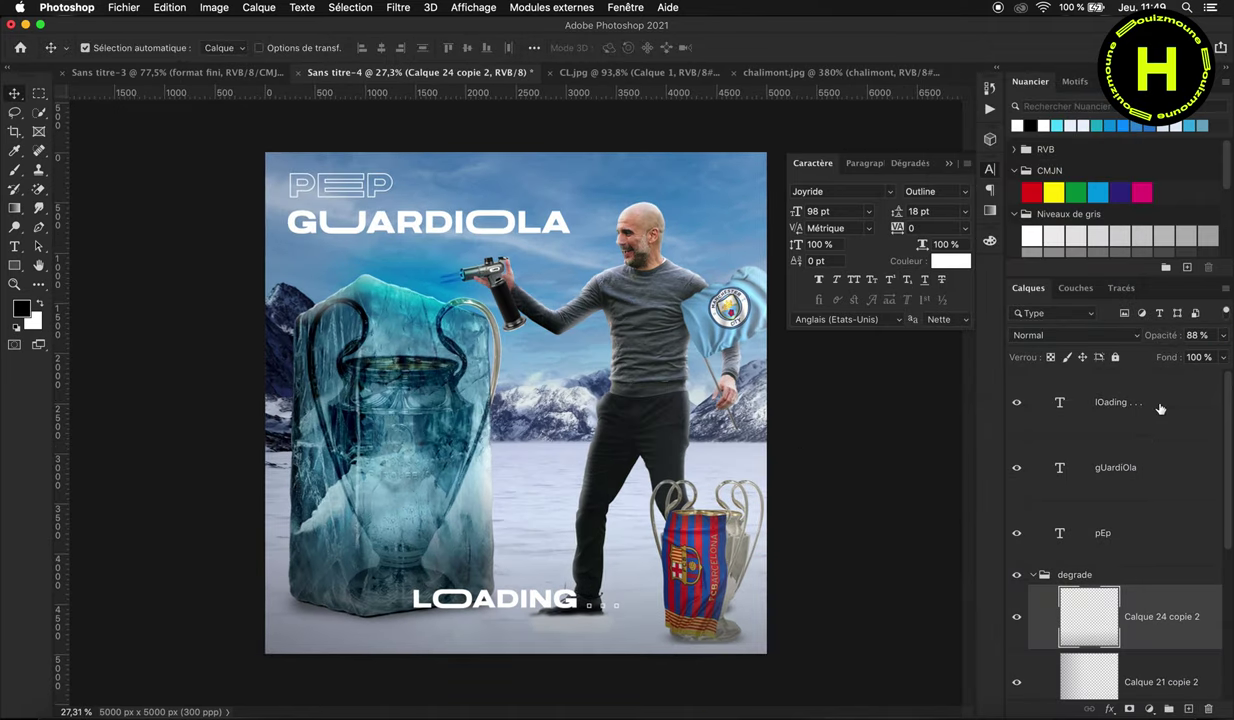
# Step: Give LOADING a drop shadow: 22% opacity, 4 px distance, 20% spread, 18 px size
pyautogui.doubleClick(1160, 408)
pyautogui.click(612, 427)
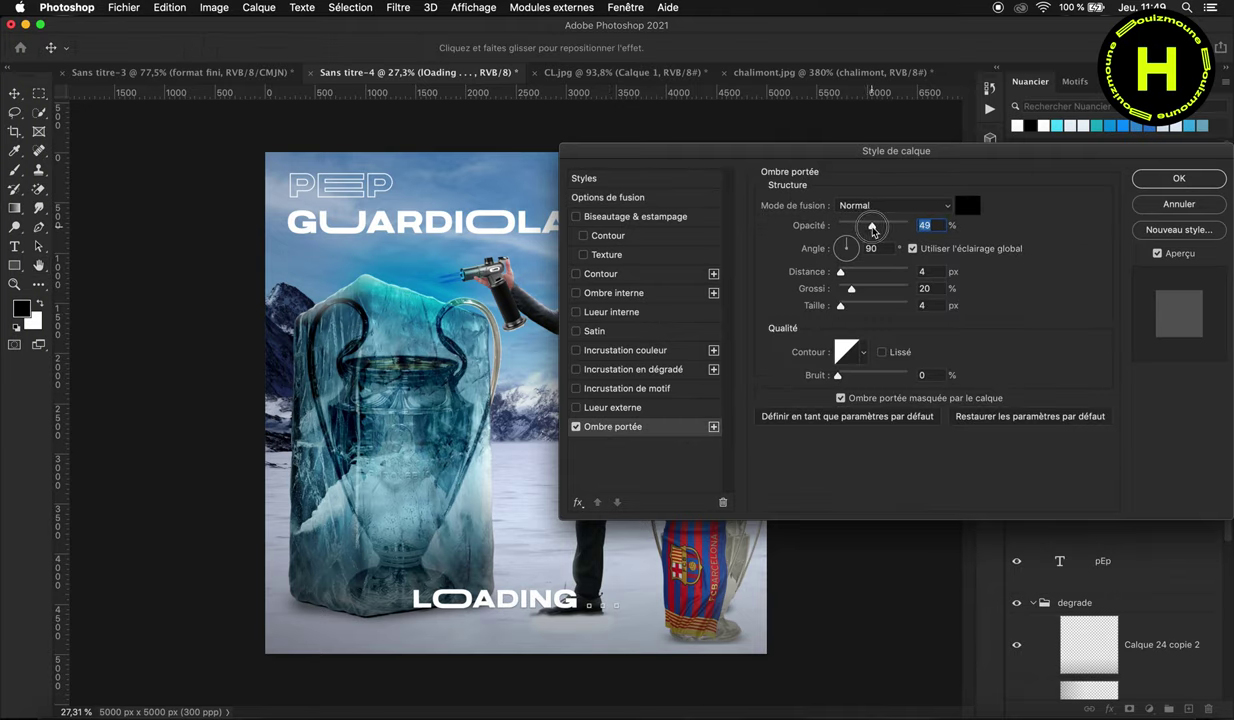
pyautogui.moveTo(842, 307); pyautogui.dragTo(847, 307)
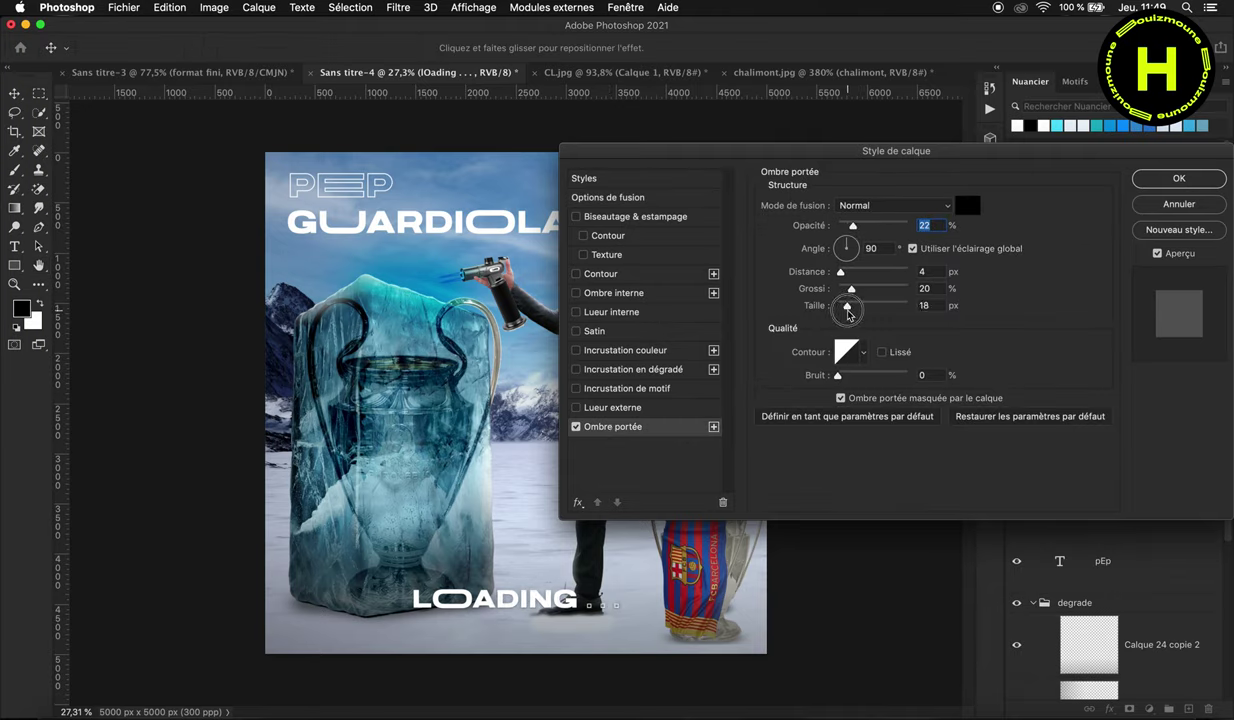
pyautogui.click(1162, 180)
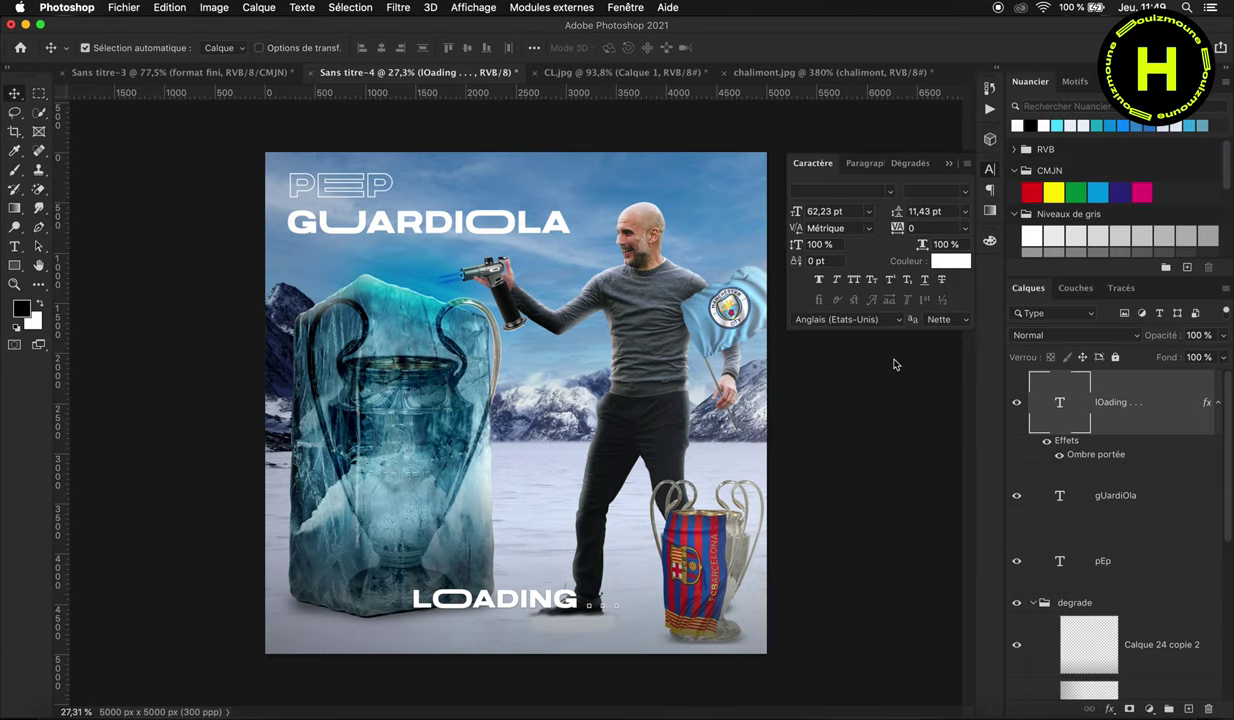
# Step: Set the Calque 24 copie 2 gradient layer's opacity to 75%
pyautogui.scroll(-1, 650, 455)
pyautogui.scroll(-1, 655, 455)
pyautogui.click(1160, 644)
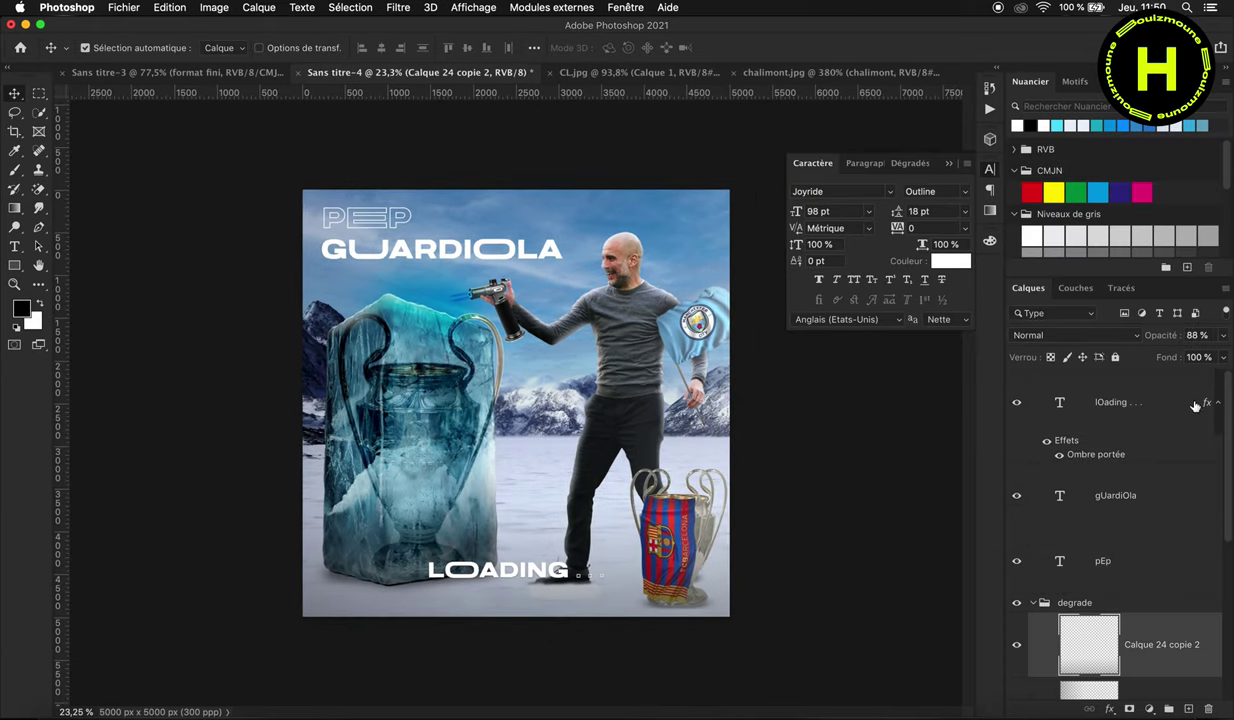
pyautogui.moveTo(1190, 336); pyautogui.dragTo(1185, 340)
pyautogui.write('75')
pyautogui.press('Return')
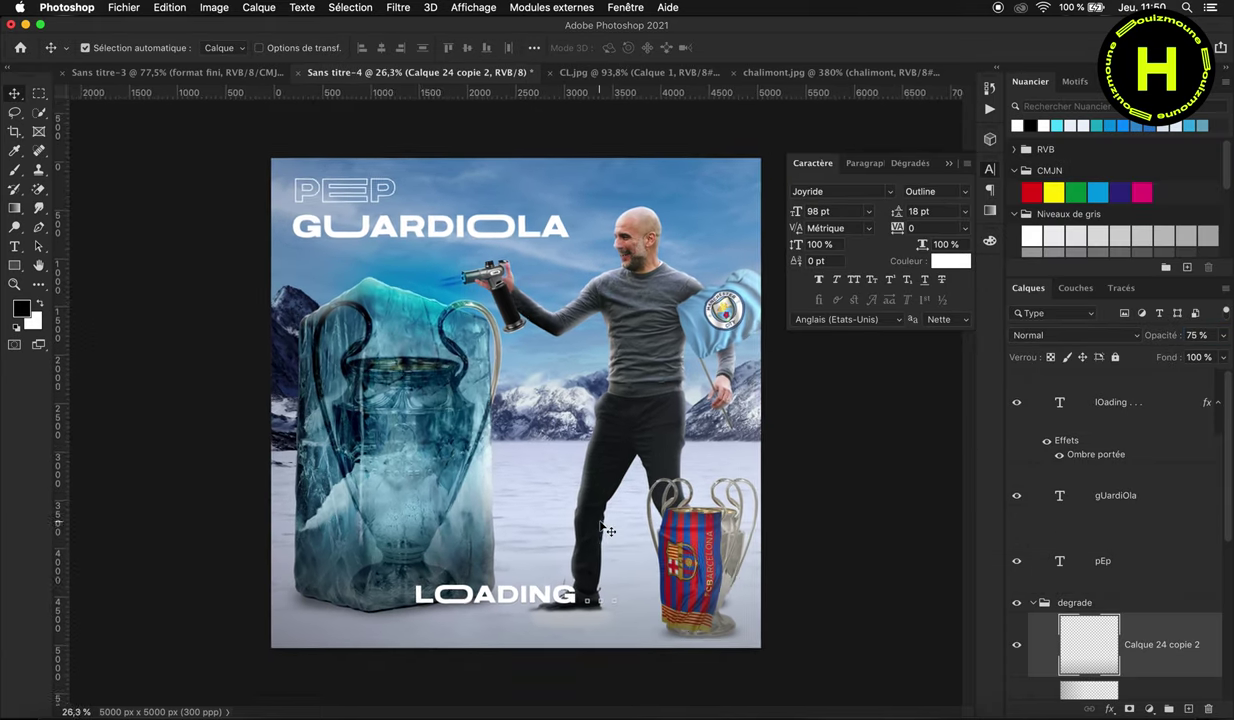
# Step: Move the Barcelona trophy group cL further right
pyautogui.scroll(3, 655, 455)
pyautogui.scroll(-1, 1125, 654)
pyautogui.scroll(-4, 1125, 654)
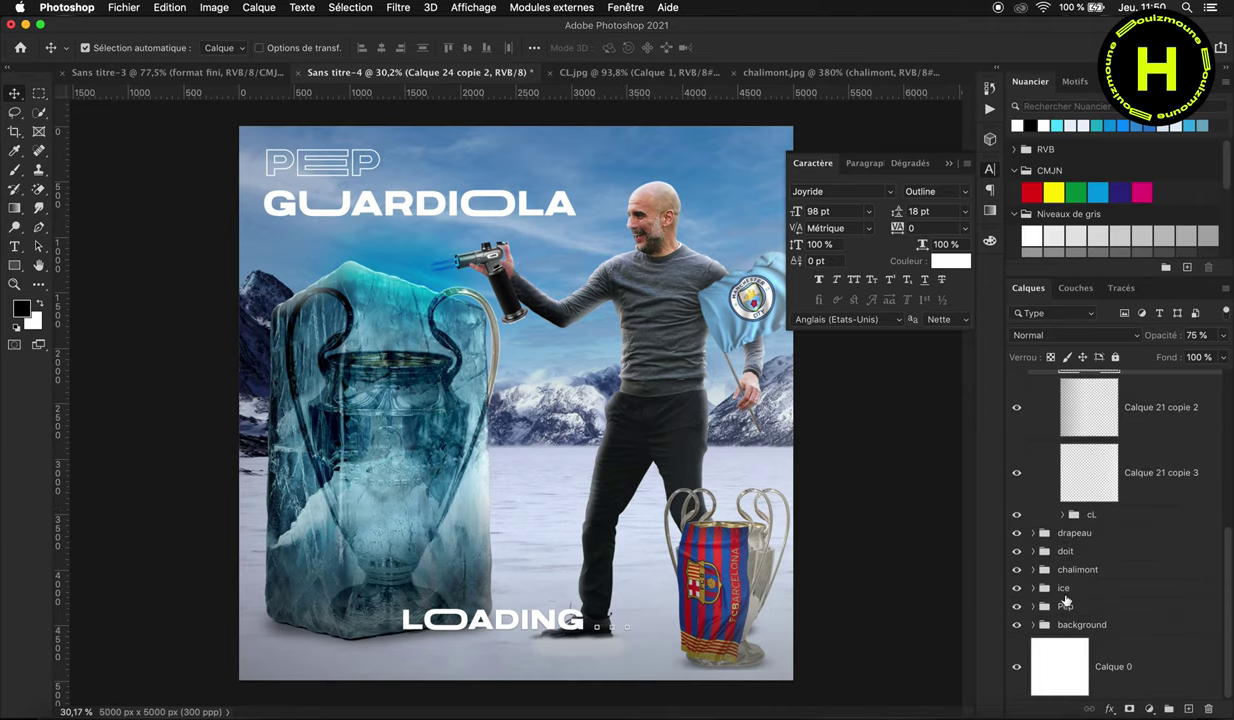
pyautogui.click(1092, 514)
pyautogui.hotkey('ctrl', 't')
pyautogui.moveTo(690, 572); pyautogui.dragTo(764, 577)
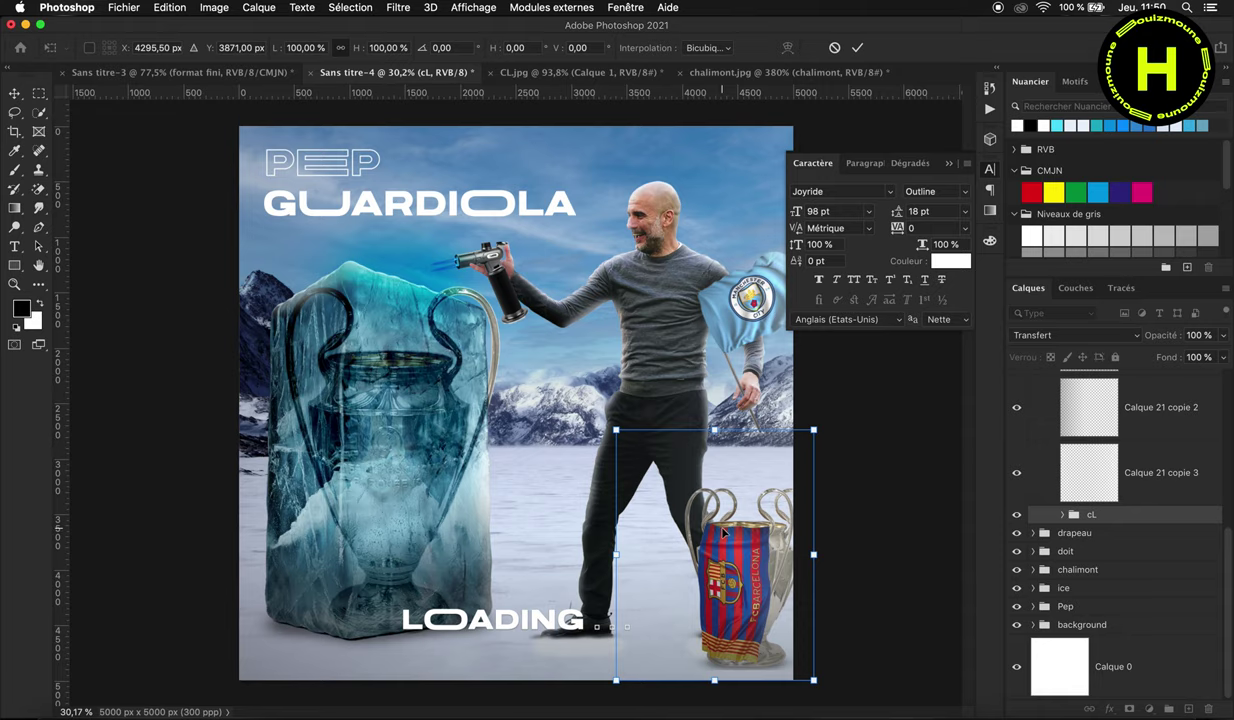
pyautogui.press('Return')
pyautogui.scroll(-2, 744, 386)
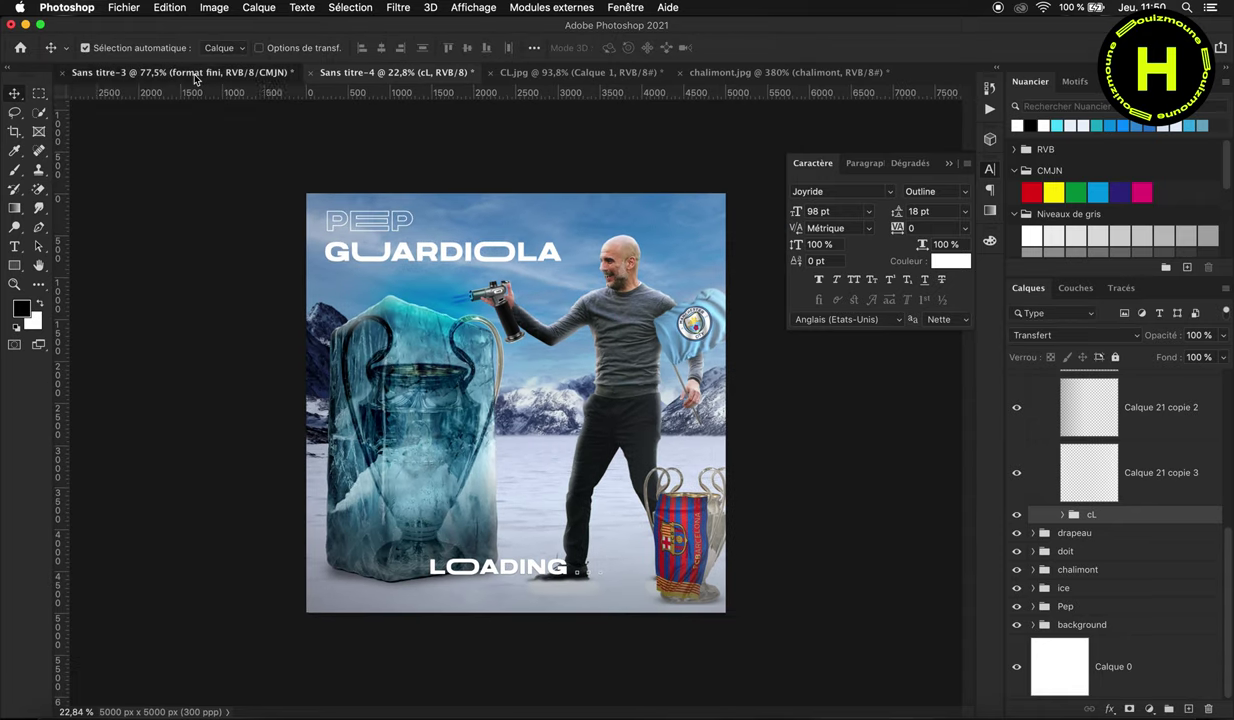
# Step: Compare with the reference poster, shrink the PEP GUARDIOLA title, then drag in and enlarge the ice texture
pyautogui.click(196, 76)
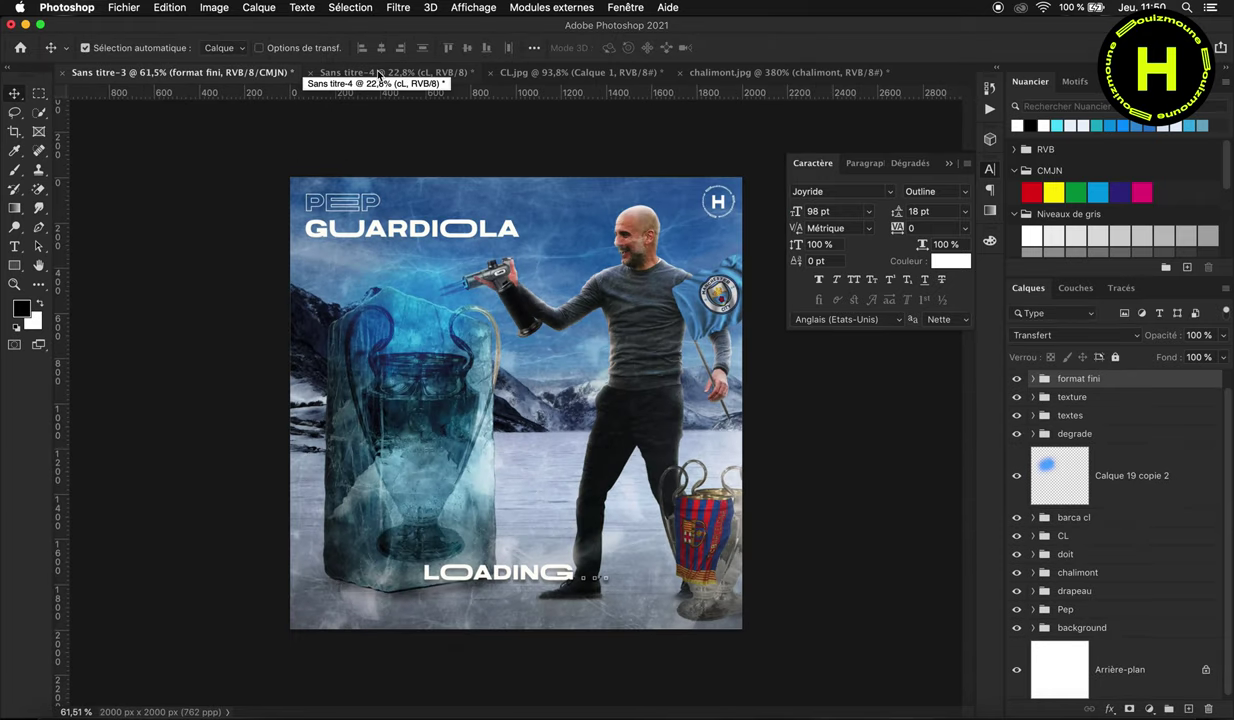
pyautogui.click(379, 76)
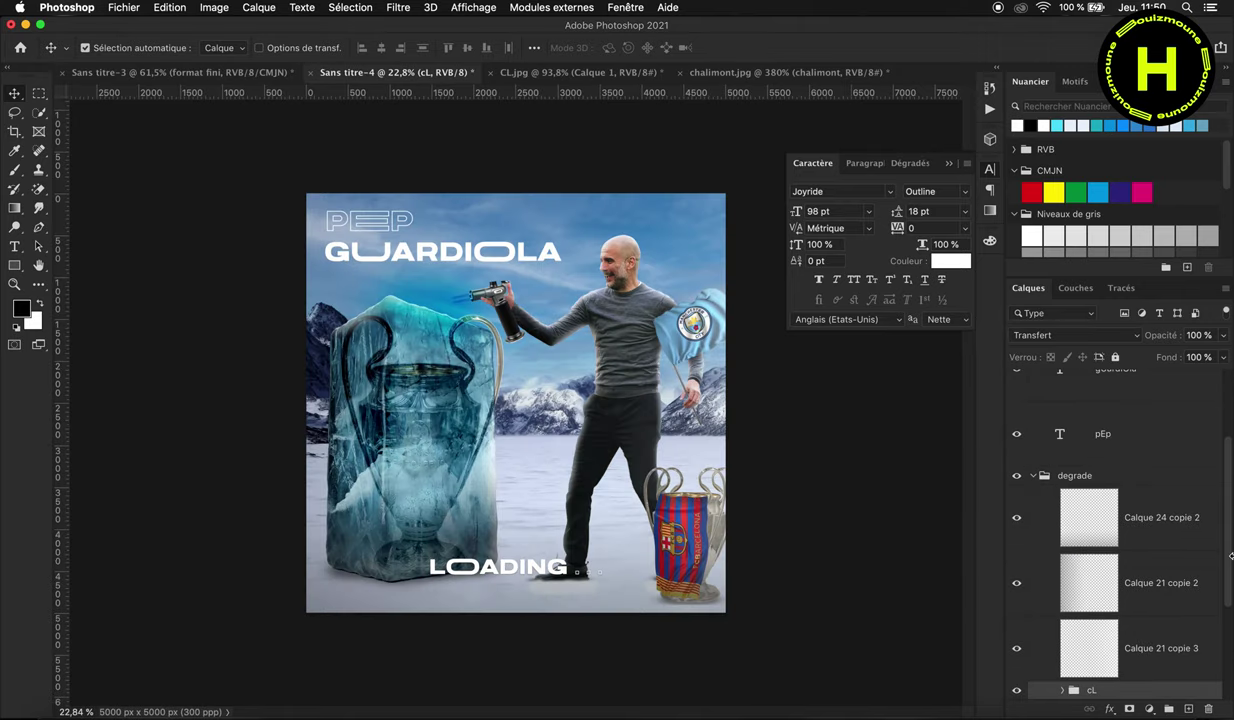
pyautogui.click(1102, 433)
pyautogui.scroll(3, 1115, 480)
pyautogui.keyDown('shift'); pyautogui.click(1115, 495); pyautogui.keyUp('shift')
pyautogui.hotkey('ctrl', 't')
pyautogui.moveTo(560, 262); pyautogui.dragTo(491, 250)
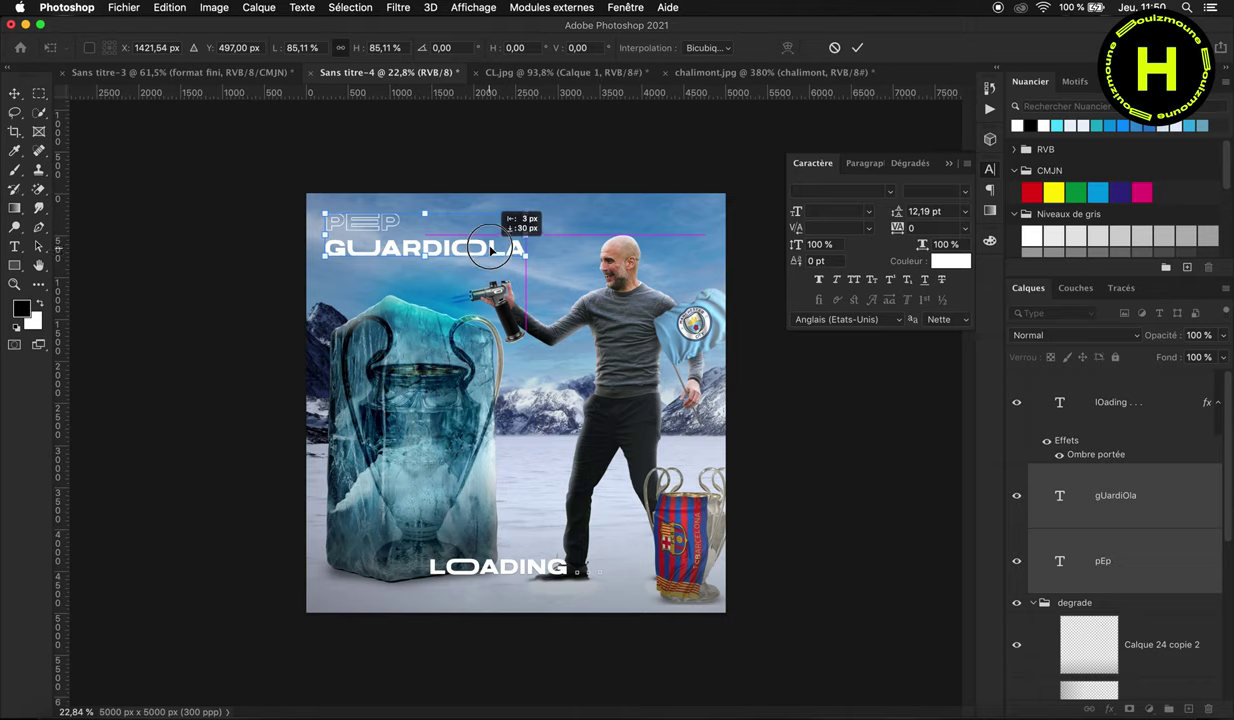
pyautogui.press('Return')
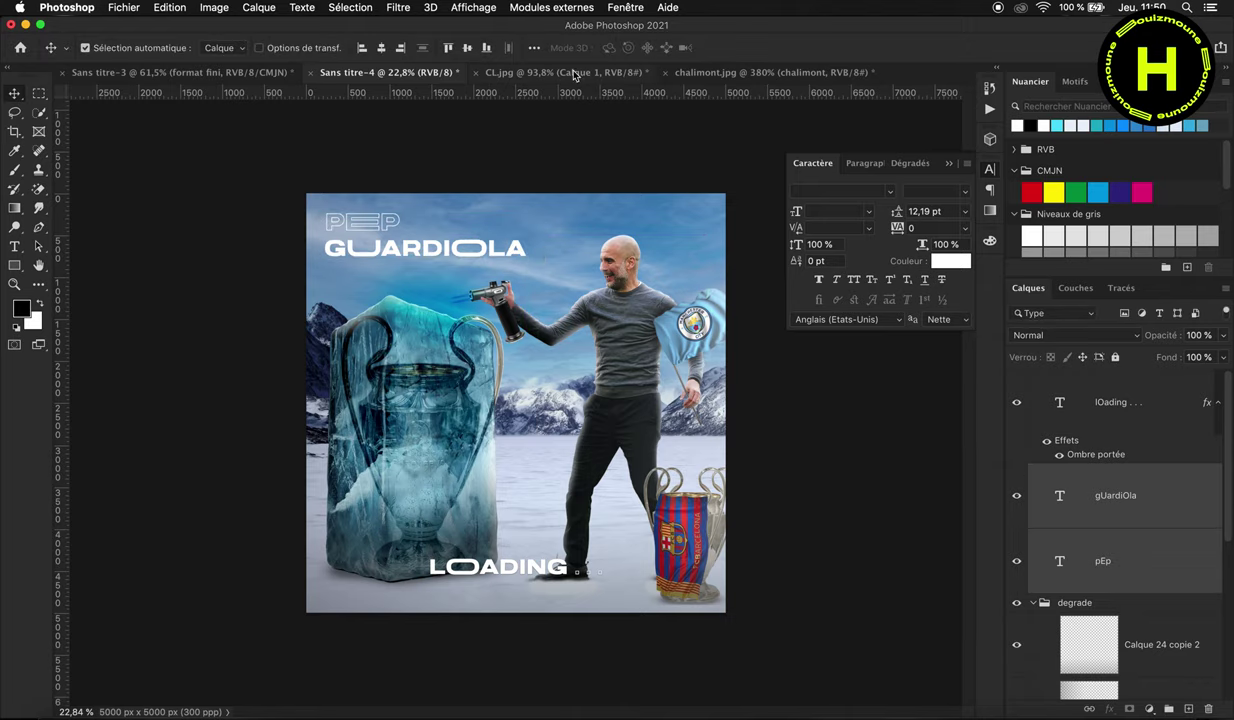
pyautogui.moveTo(575, 77); pyautogui.dragTo(515, 400)
pyautogui.moveTo(653, 606); pyautogui.dragTo(779, 683)
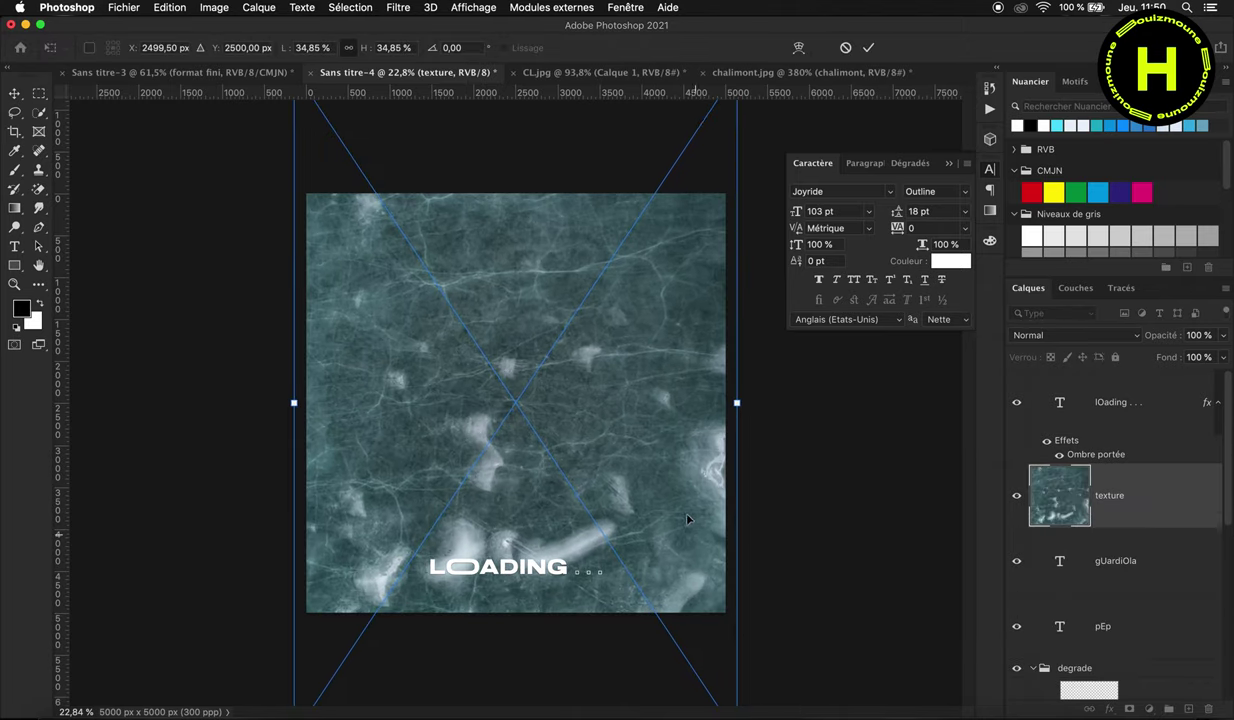
# Step: Centre and commit the texture, then move its layer above the text layers
pyautogui.moveTo(687, 519); pyautogui.dragTo(687, 539)
pyautogui.press('Return')
pyautogui.moveTo(1150, 495); pyautogui.dragTo(1160, 390)
# Step: Group the three title text layers and name the group 'textes'
pyautogui.keyDown('shift'); pyautogui.click(1143, 626); pyautogui.keyUp('shift')
pyautogui.hotkey('ctrl', 'g')
pyautogui.doubleClick(1068, 443)
pyautogui.write('tezts')
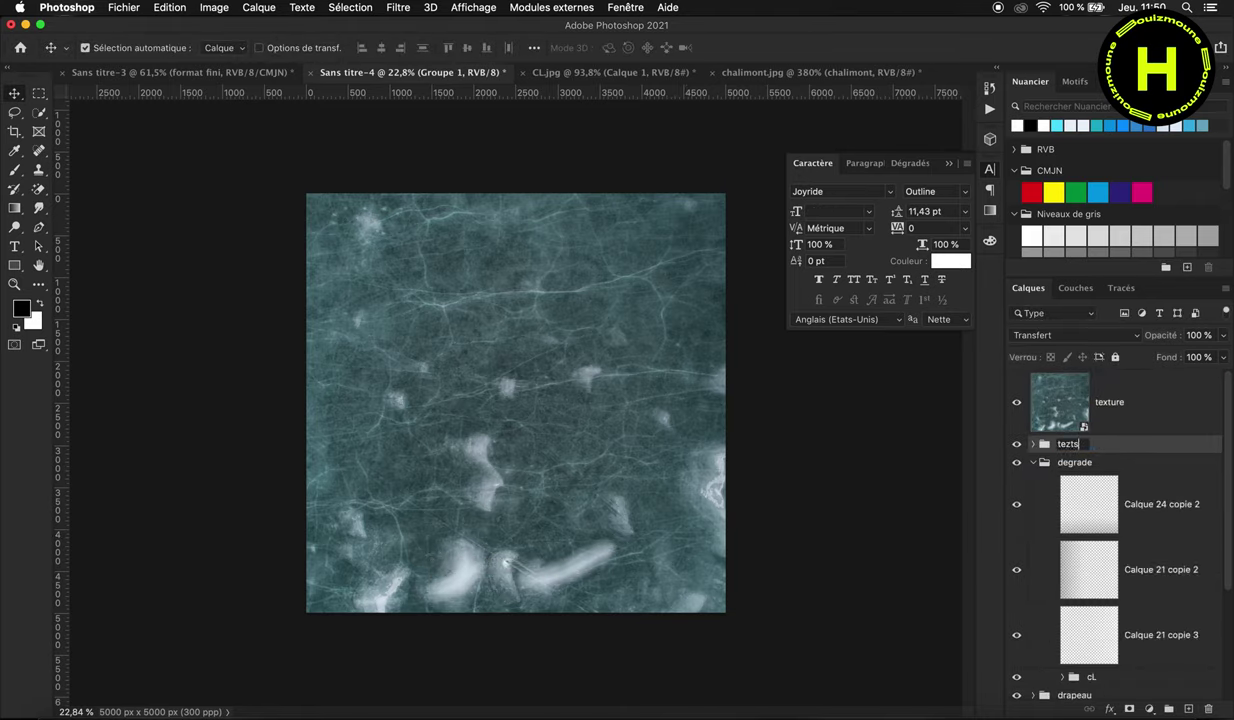
pyautogui.write('xte')
pyautogui.press('Return')
# Step: Set the texture layer's blend mode to Lumière tamisée
pyautogui.click(1110, 402)
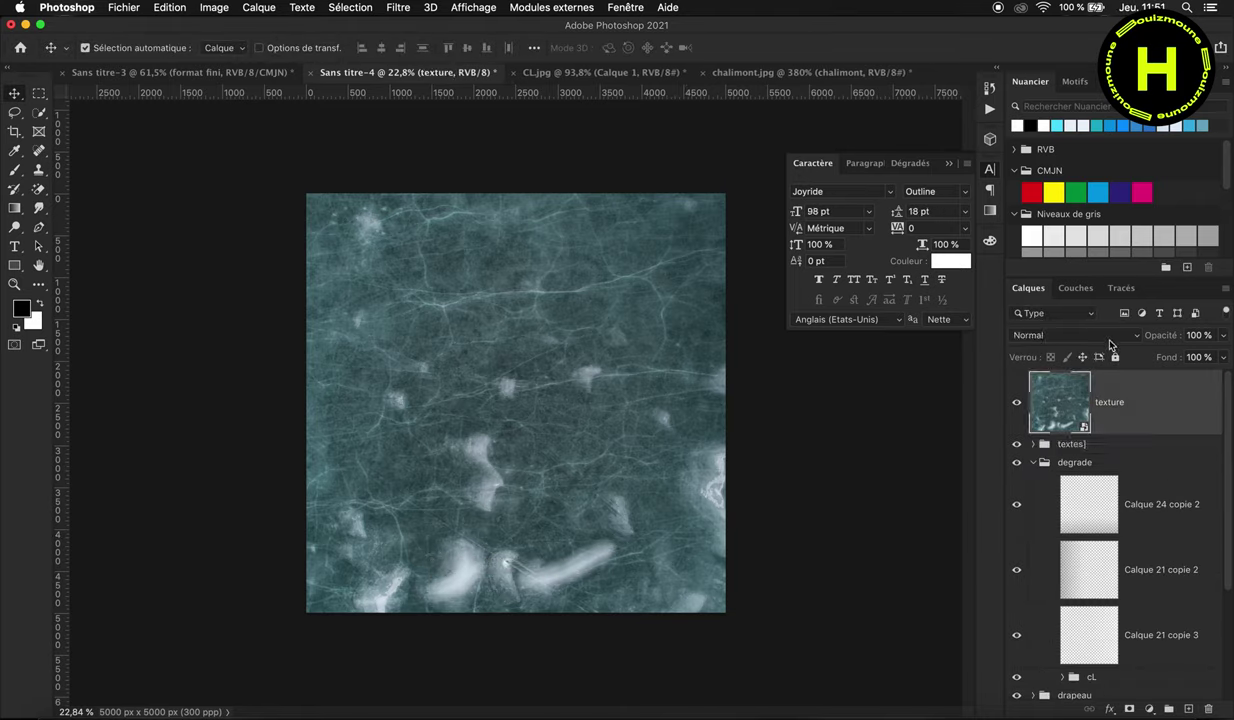
pyautogui.click(1075, 335)
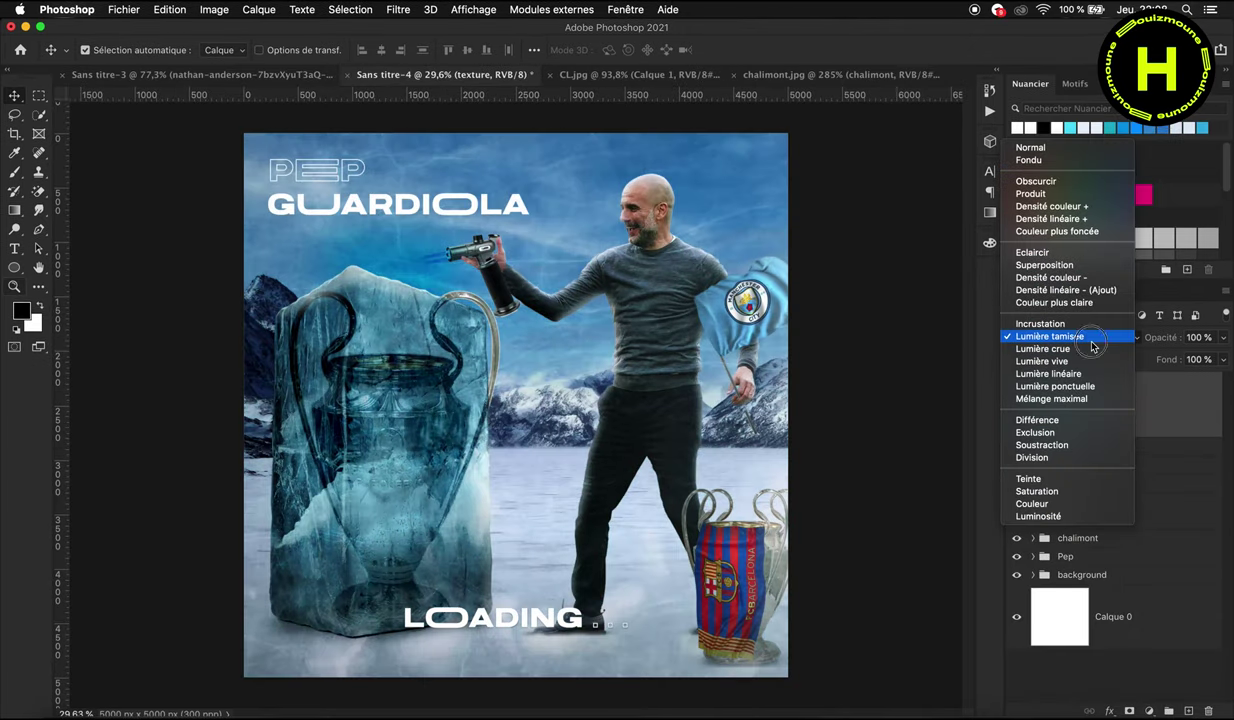
pyautogui.click(1090, 337)
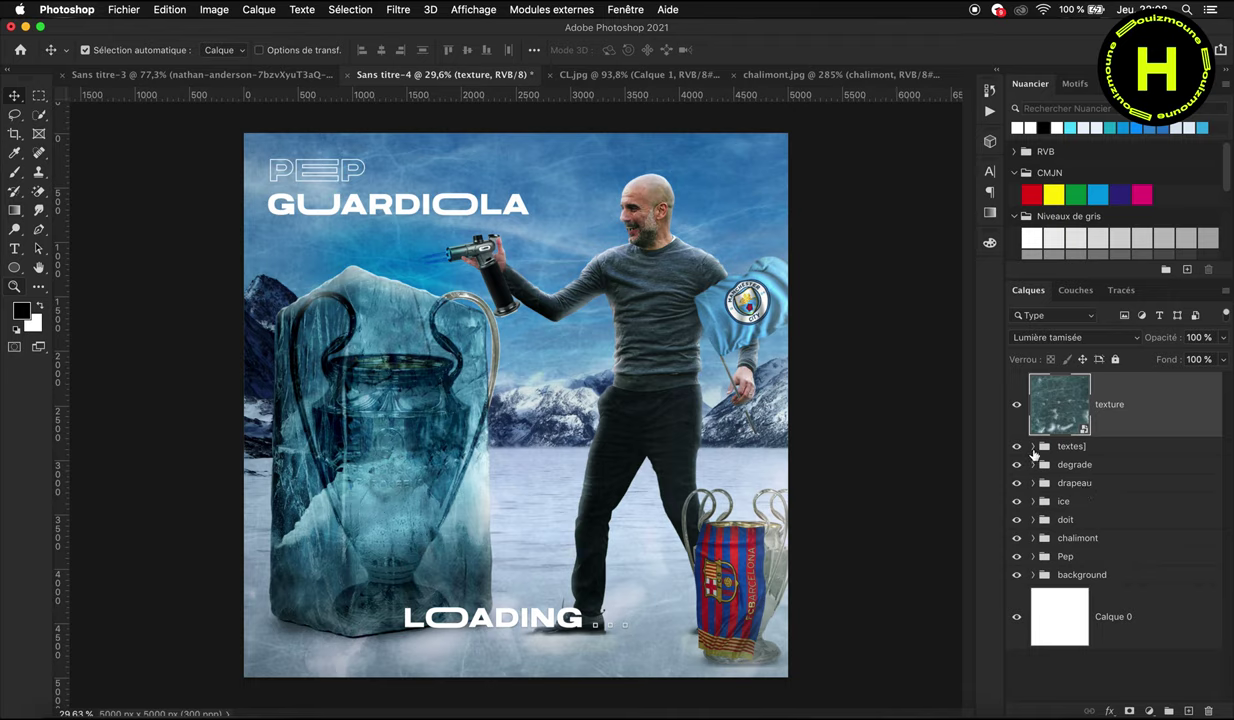
# Step: Move the cL group out of the degrade group
pyautogui.click(1033, 447)
pyautogui.click(1033, 447)
pyautogui.click(1033, 465)
pyautogui.click(1033, 465)
pyautogui.click(1033, 465)
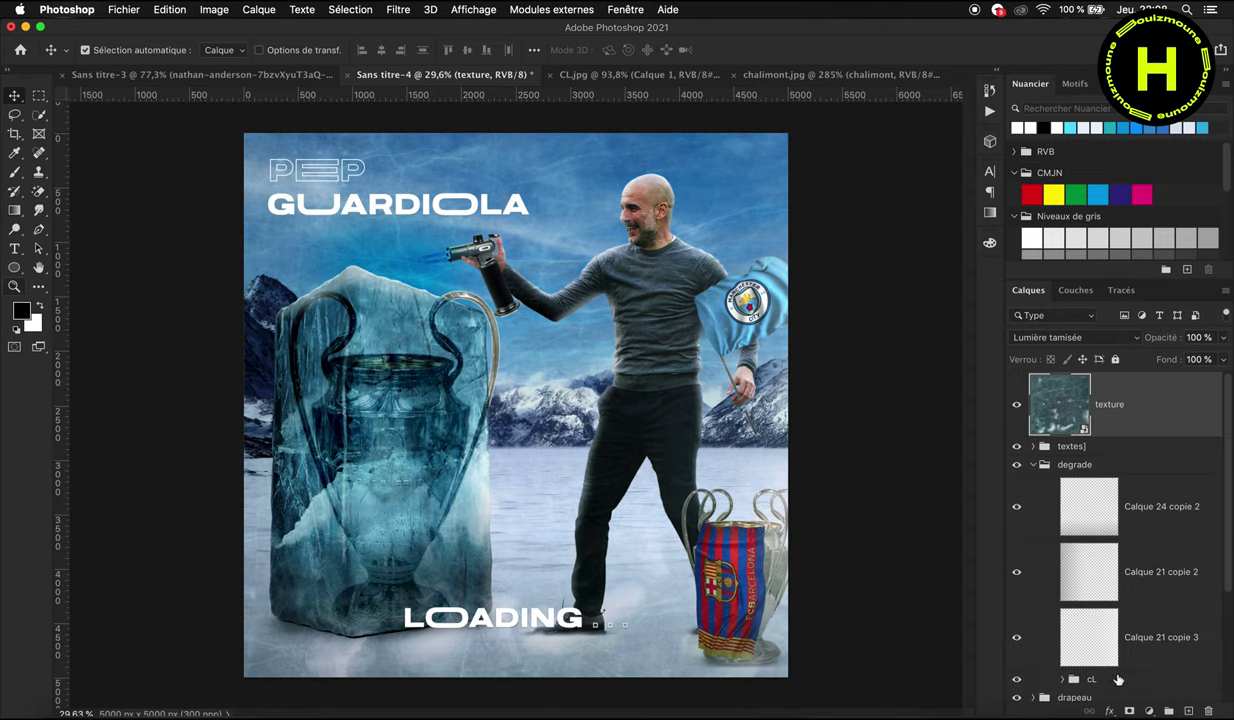
pyautogui.moveTo(1118, 679); pyautogui.dragTo(1131, 601)
pyautogui.scroll(3, 1070, 480)
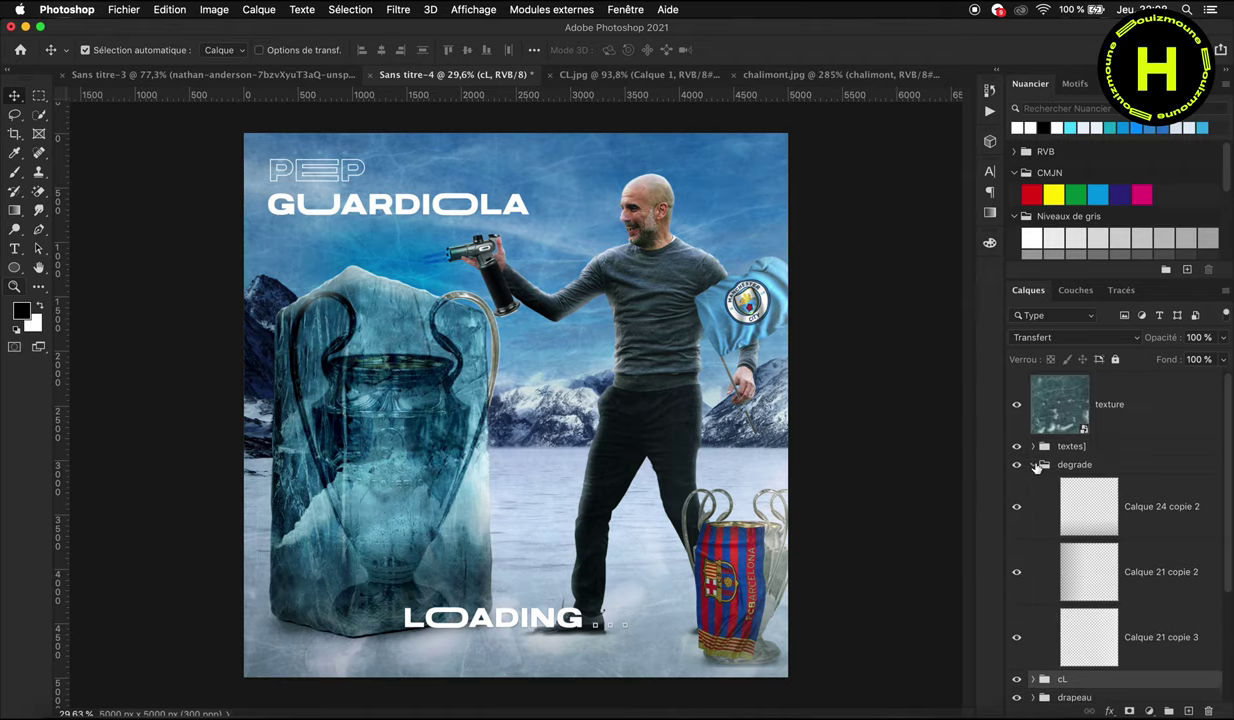
pyautogui.click(1035, 465)
# Step: Nudge the Barcelona trophy group slightly right and down
pyautogui.click(1033, 483)
pyautogui.click(1033, 483)
pyautogui.hotkey('ctrl', 't')
pyautogui.moveTo(761, 568); pyautogui.dragTo(773, 580)
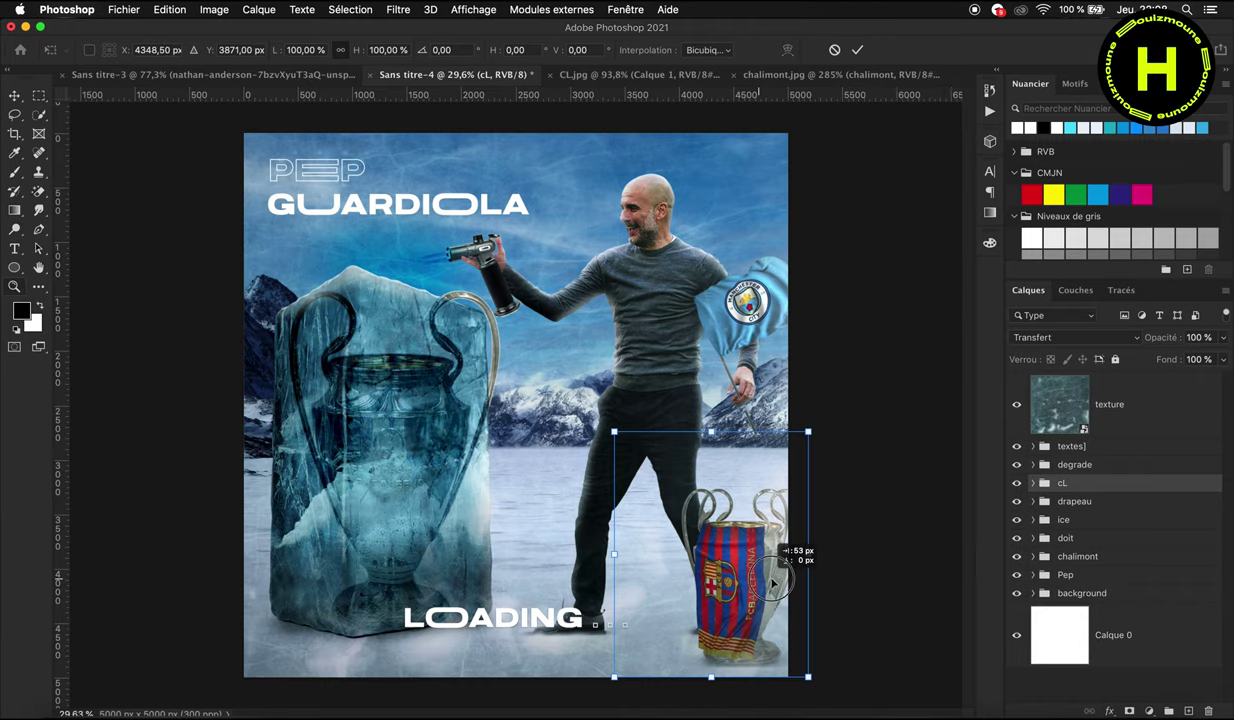
pyautogui.press('Return')
# Step: Select Calque 22 in the cL group and set the brush size to 1159 px
pyautogui.click(1033, 483)
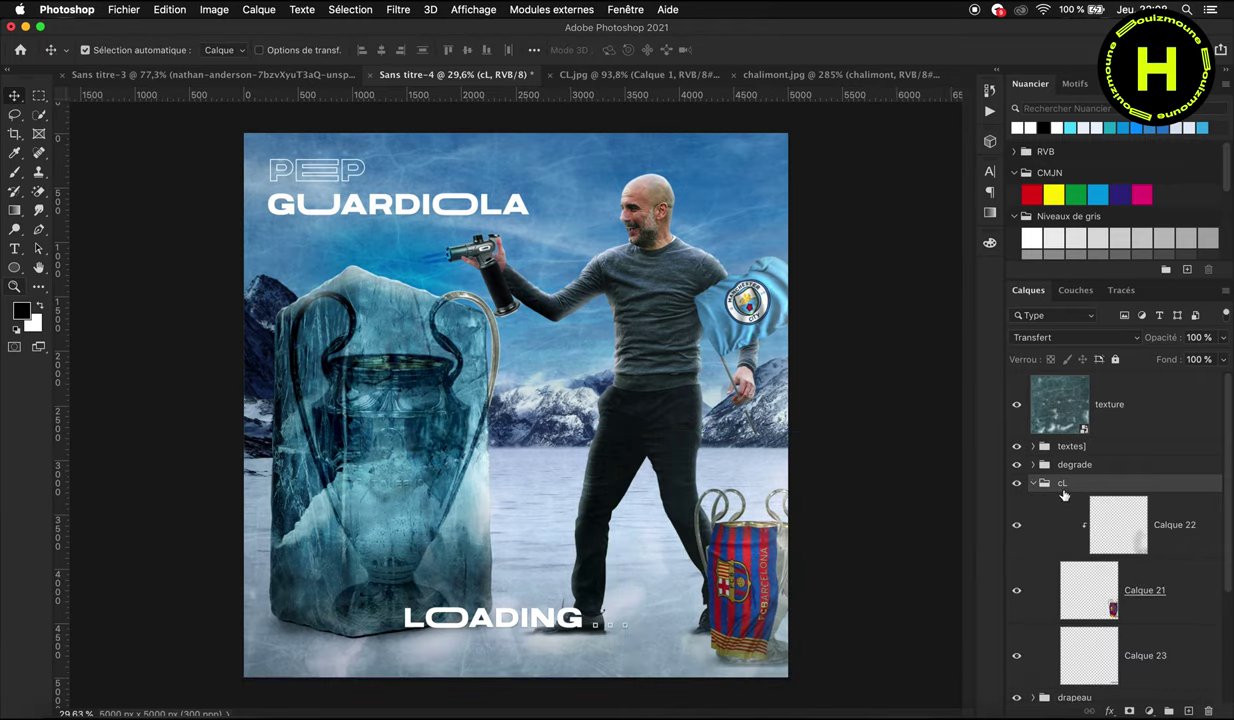
pyautogui.click(1104, 515)
pyautogui.click(15, 172)
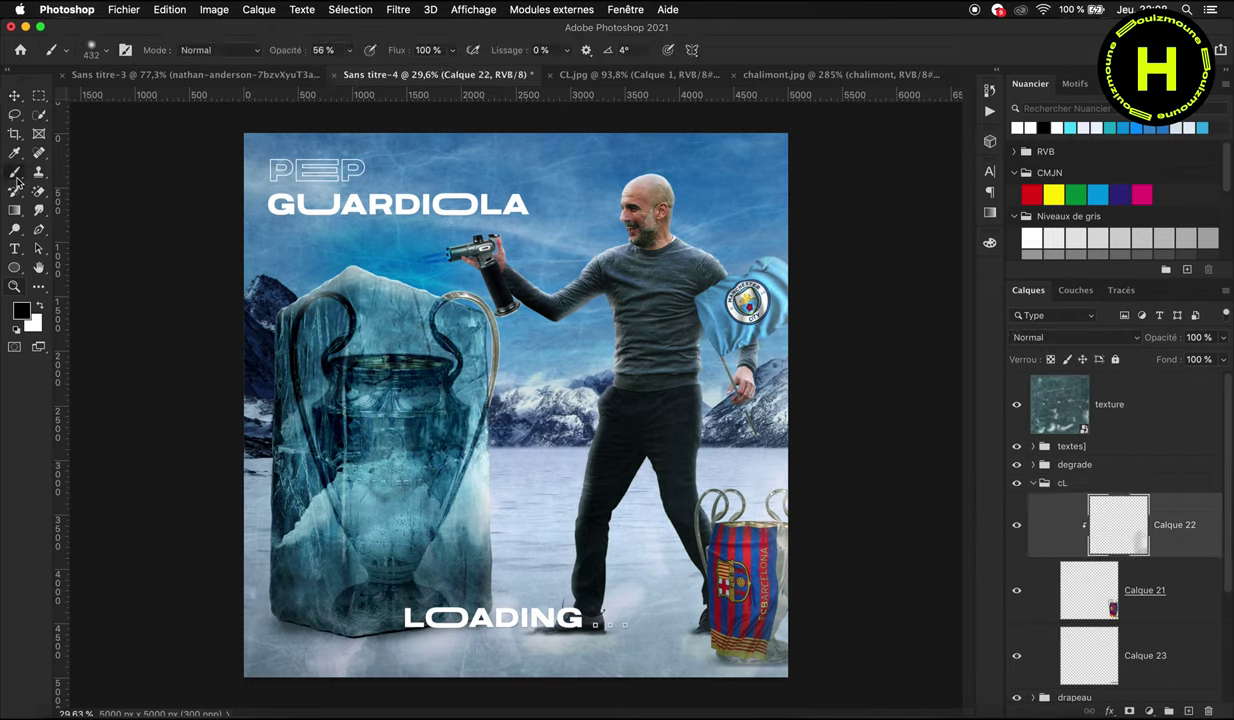
pyautogui.rightClick(520, 525)
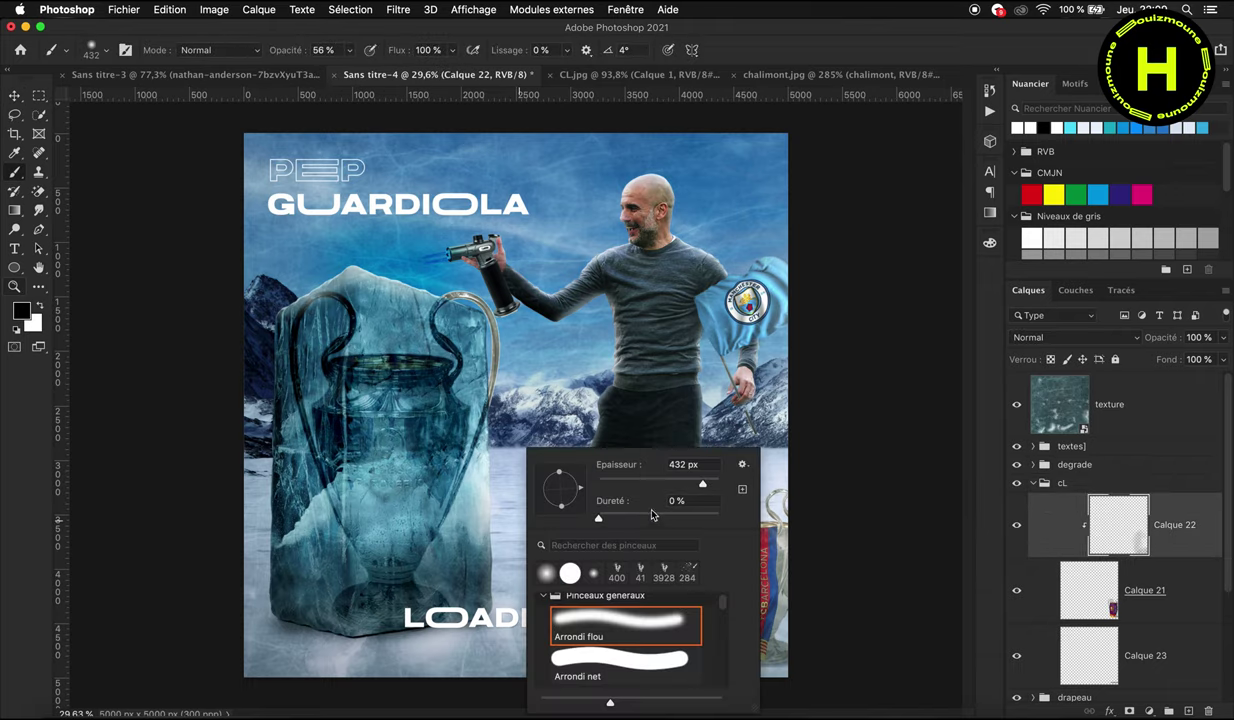
pyautogui.moveTo(702, 488); pyautogui.dragTo(708, 484)
pyautogui.press('Return')
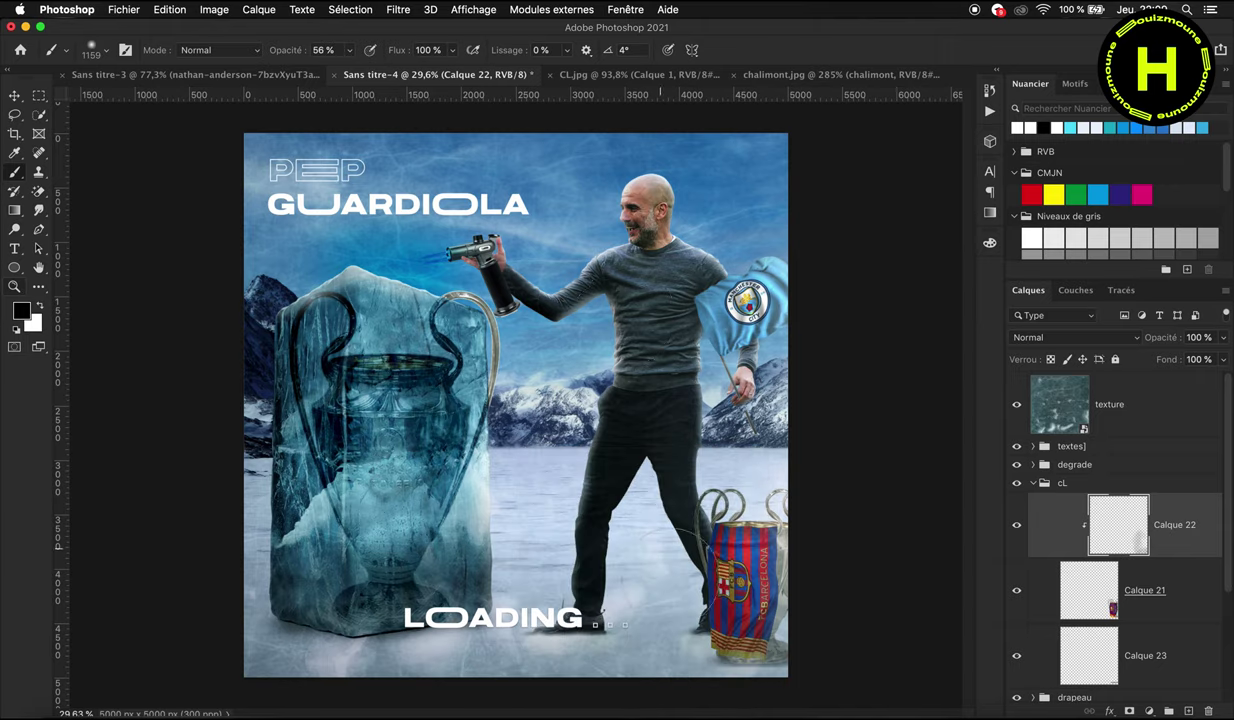
# Step: Paint a soft patch on Calque 22's mask around the Barcelona trophy's lower right
pyautogui.moveTo(660, 560); pyautogui.dragTo(690, 630)
pyautogui.hotkey('ctrl', 'z')
pyautogui.moveTo(655, 640); pyautogui.dragTo(645, 665)
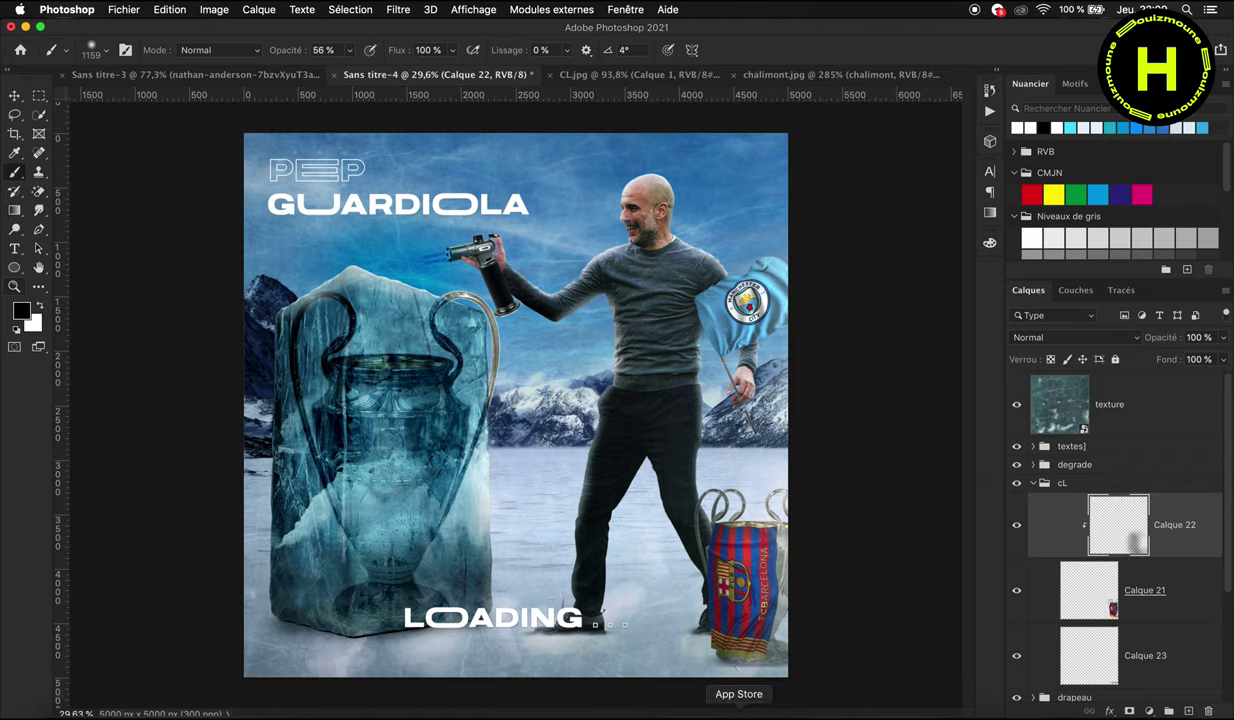
pyautogui.press('x')
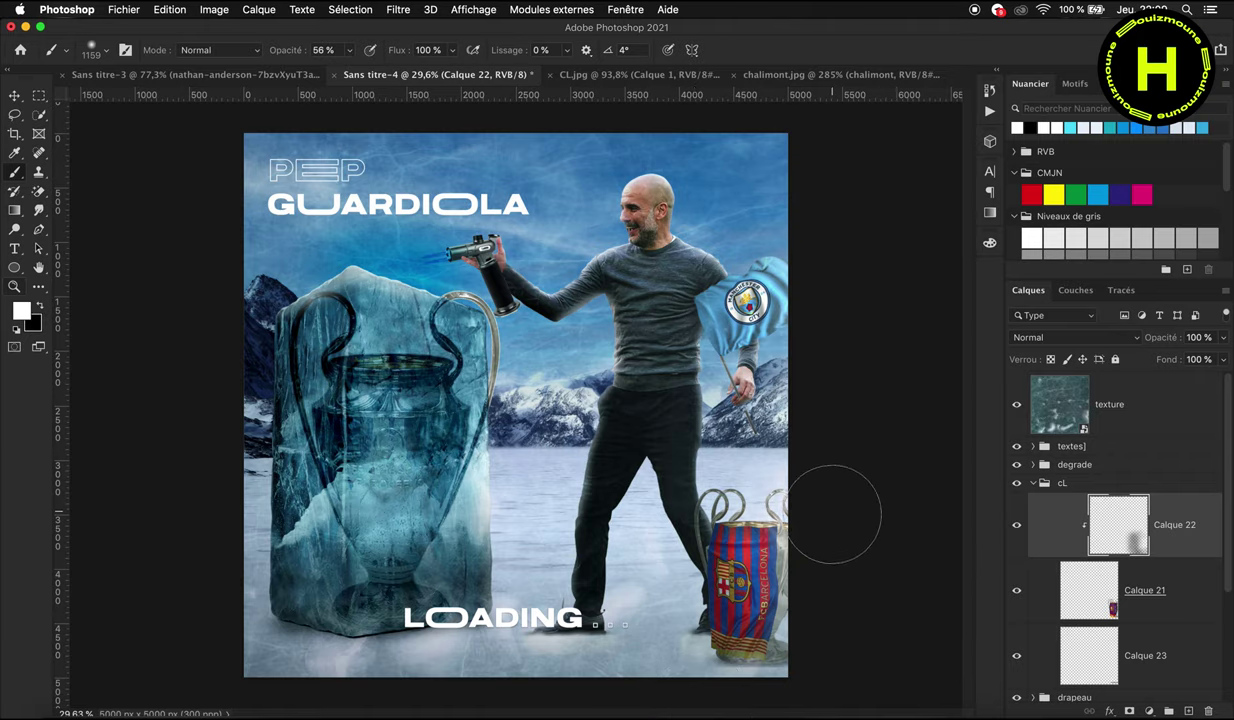
pyautogui.hotkey('ctrl', 'z')
pyautogui.press('v')
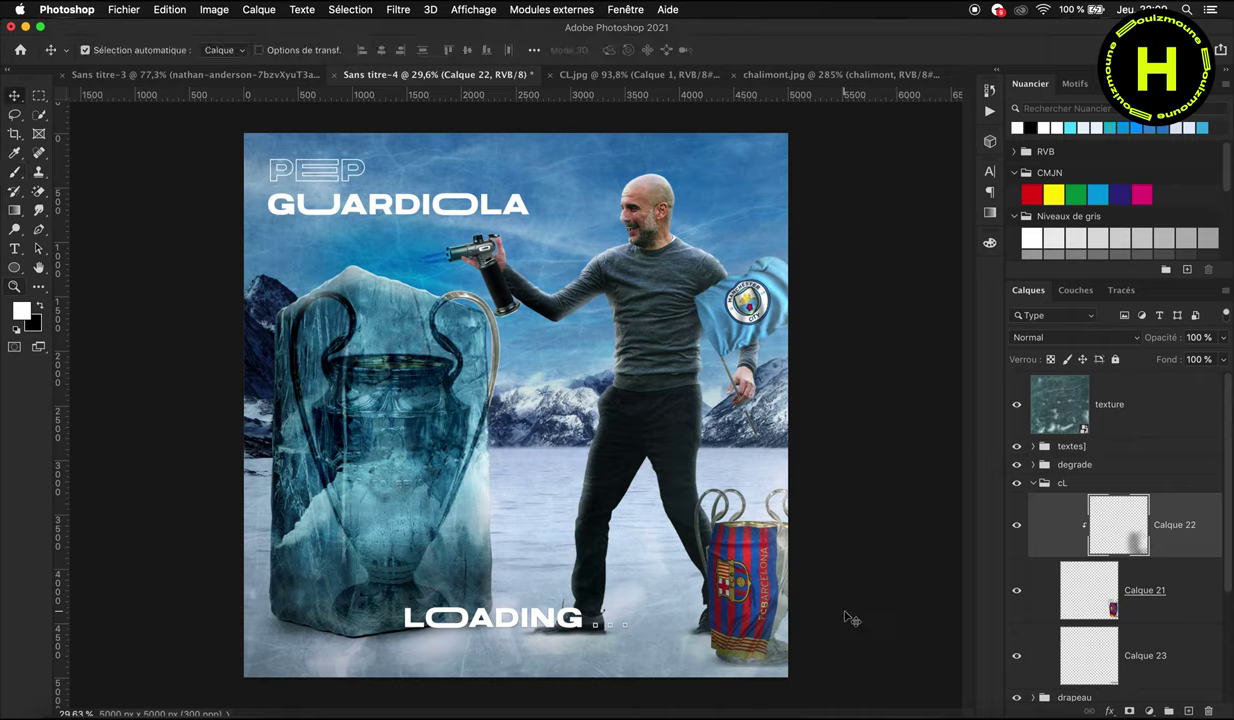
pyautogui.click(1034, 484)
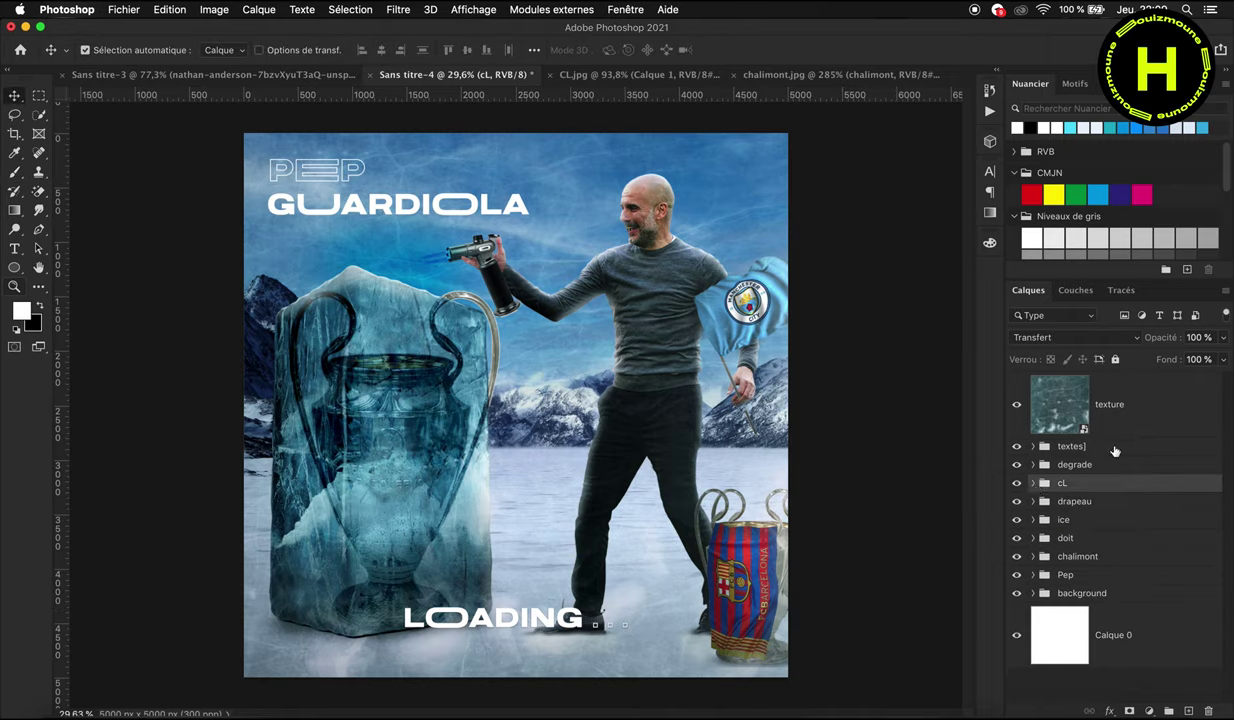
# Step: In the degrade group, raise Calque 24 copie 2 to 100% opacity
pyautogui.click(1034, 465)
pyautogui.click(1020, 506)
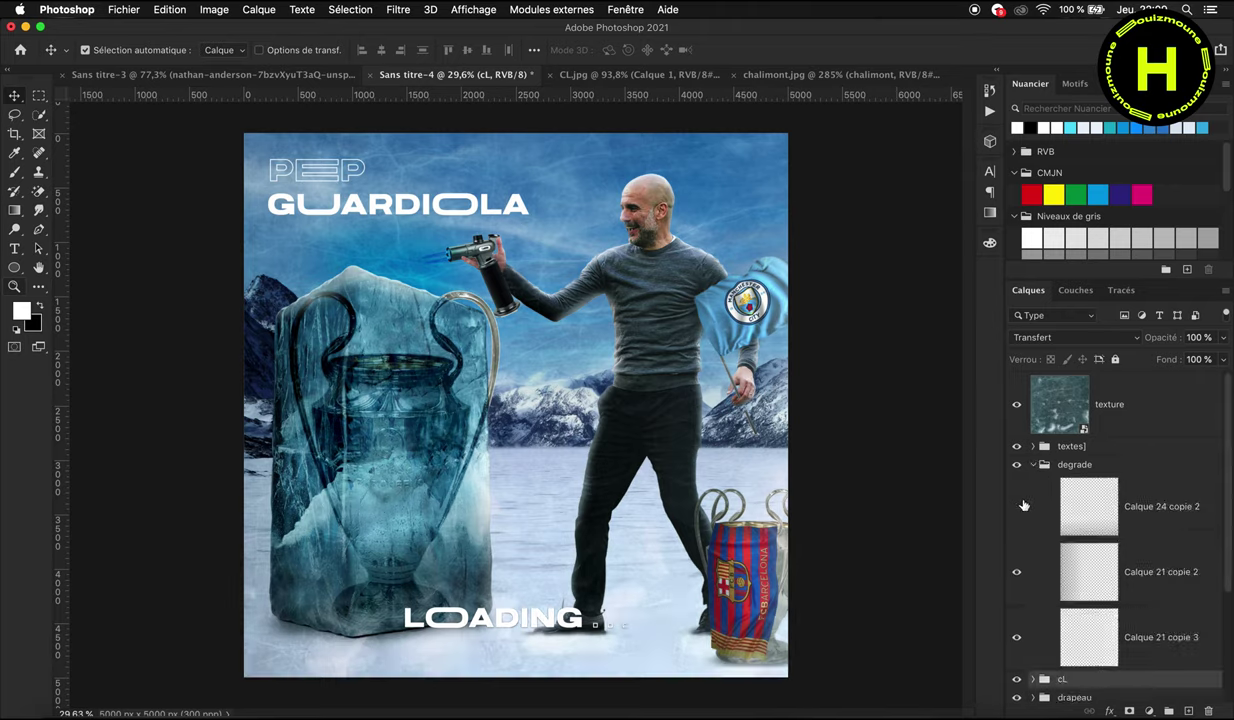
pyautogui.click(1020, 506)
pyautogui.click(1119, 502)
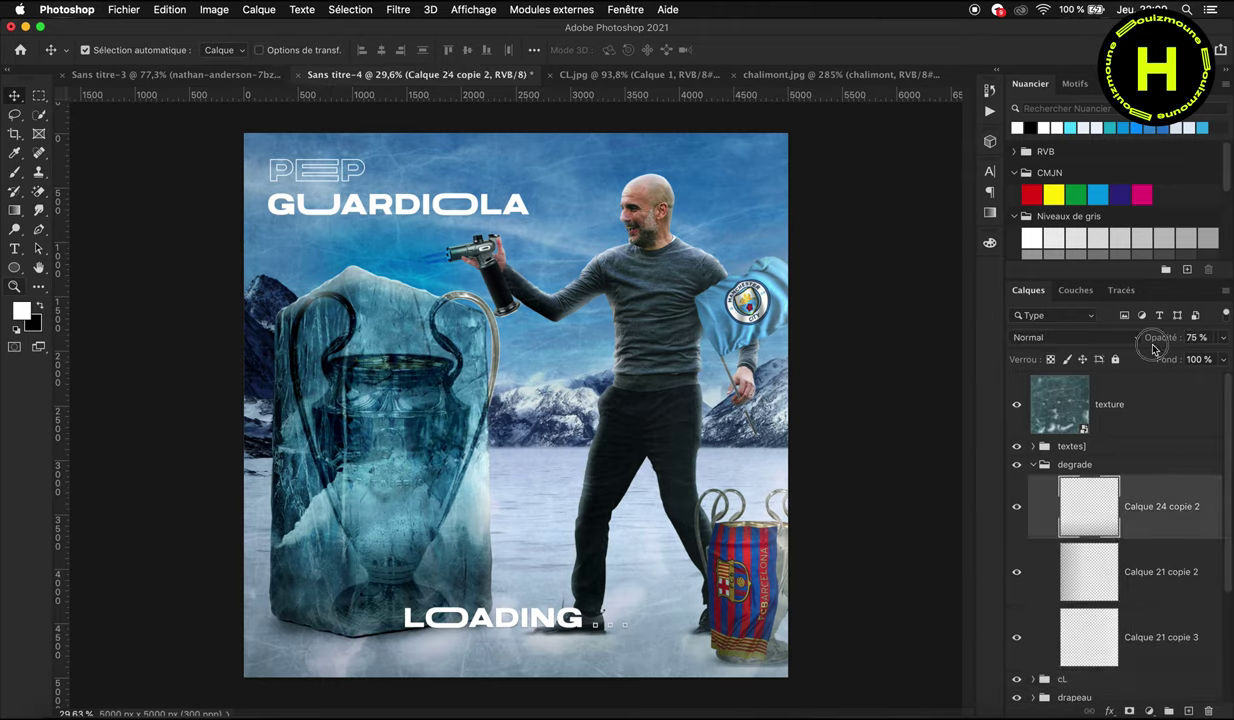
pyautogui.moveTo(1169, 347); pyautogui.dragTo(1180, 344)
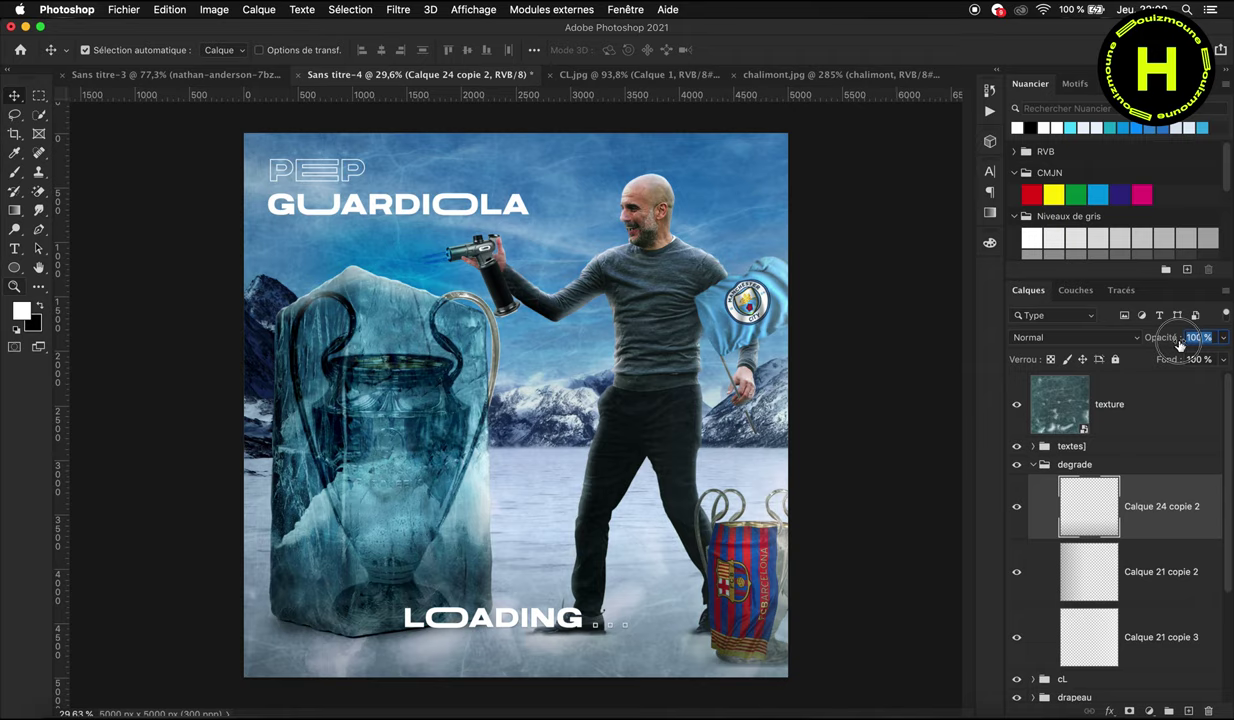
pyautogui.click(1198, 341)
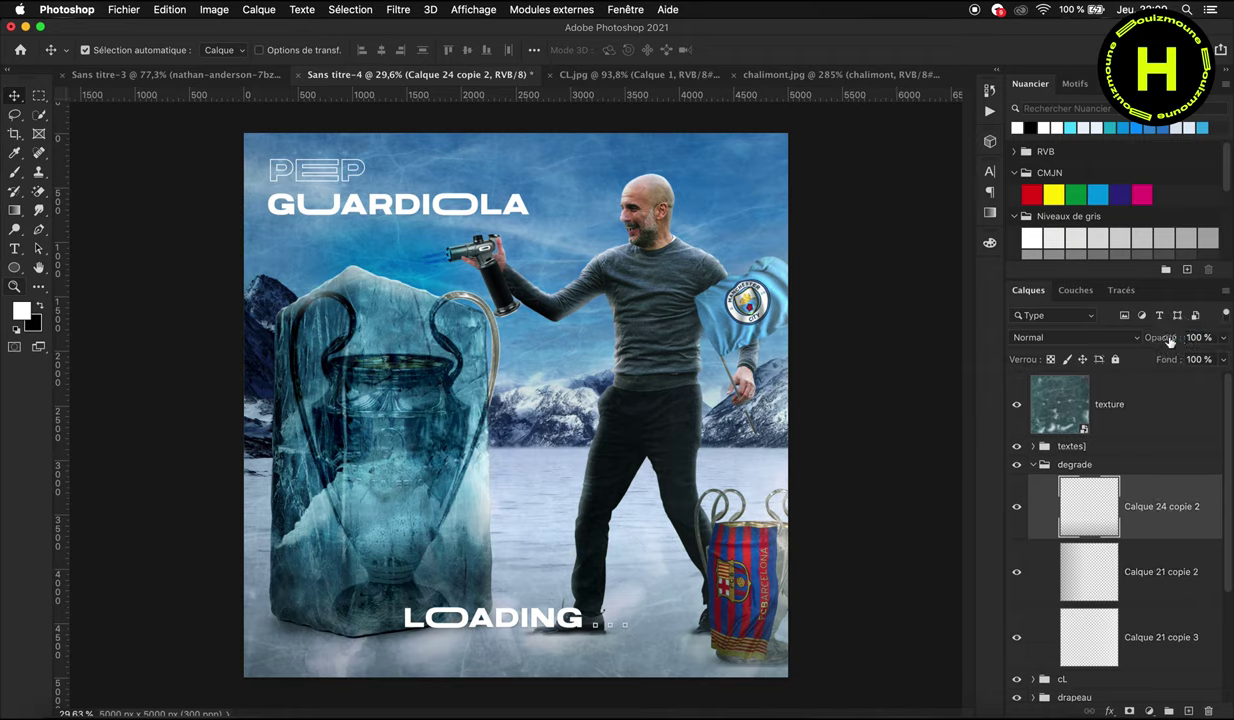
# Step: Duplicate it as Calque 24 copie 3 at 70% opacity, then select the top texture layer
pyautogui.hotkey('ctrl', 'j')
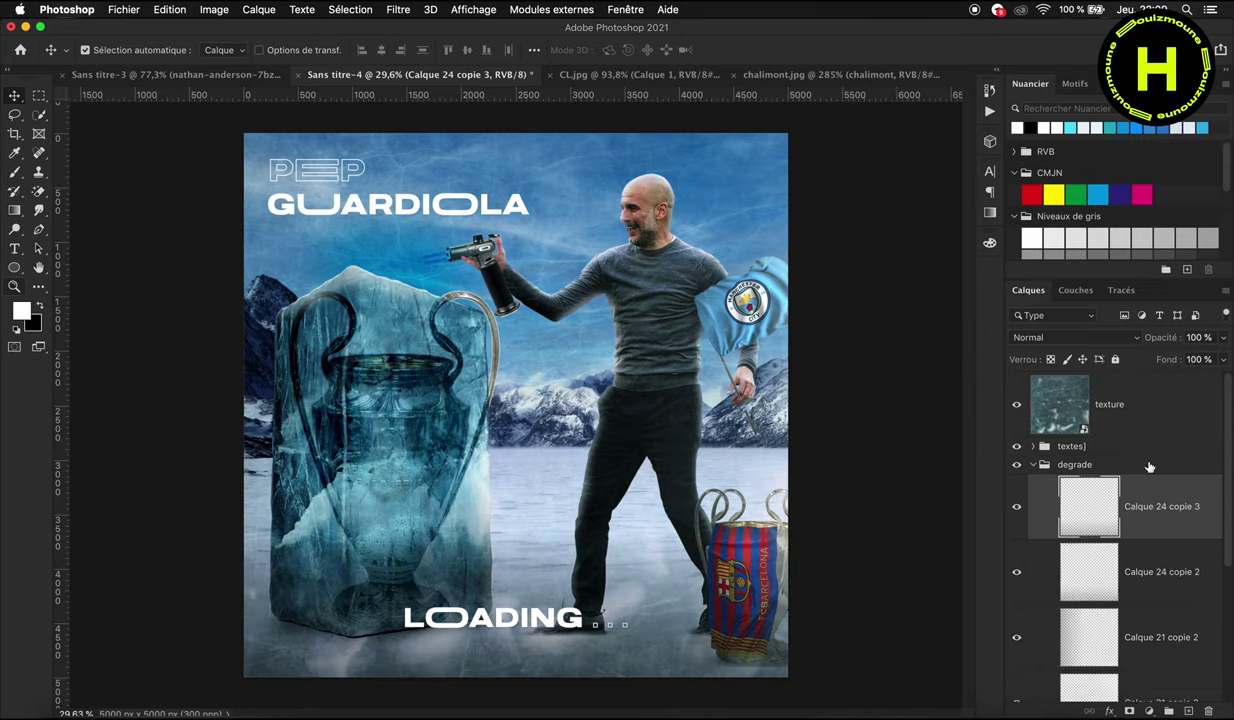
pyautogui.rightClick(1148, 549)
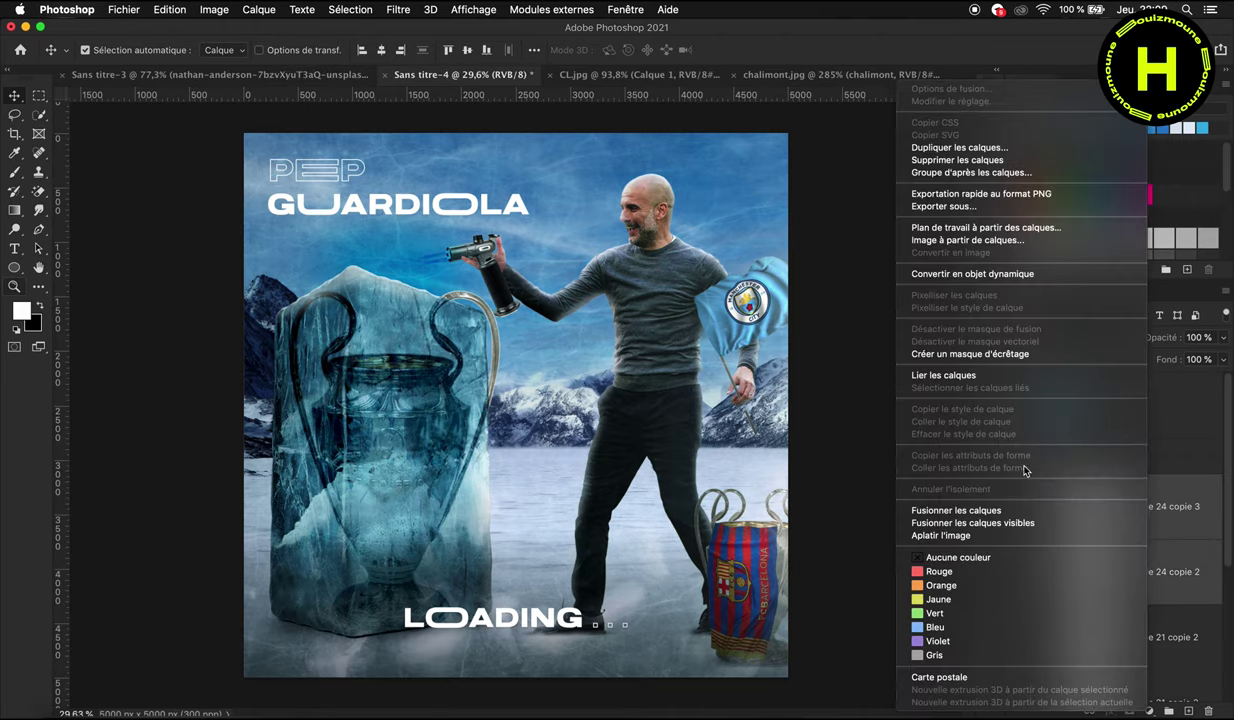
pyautogui.click(1016, 510)
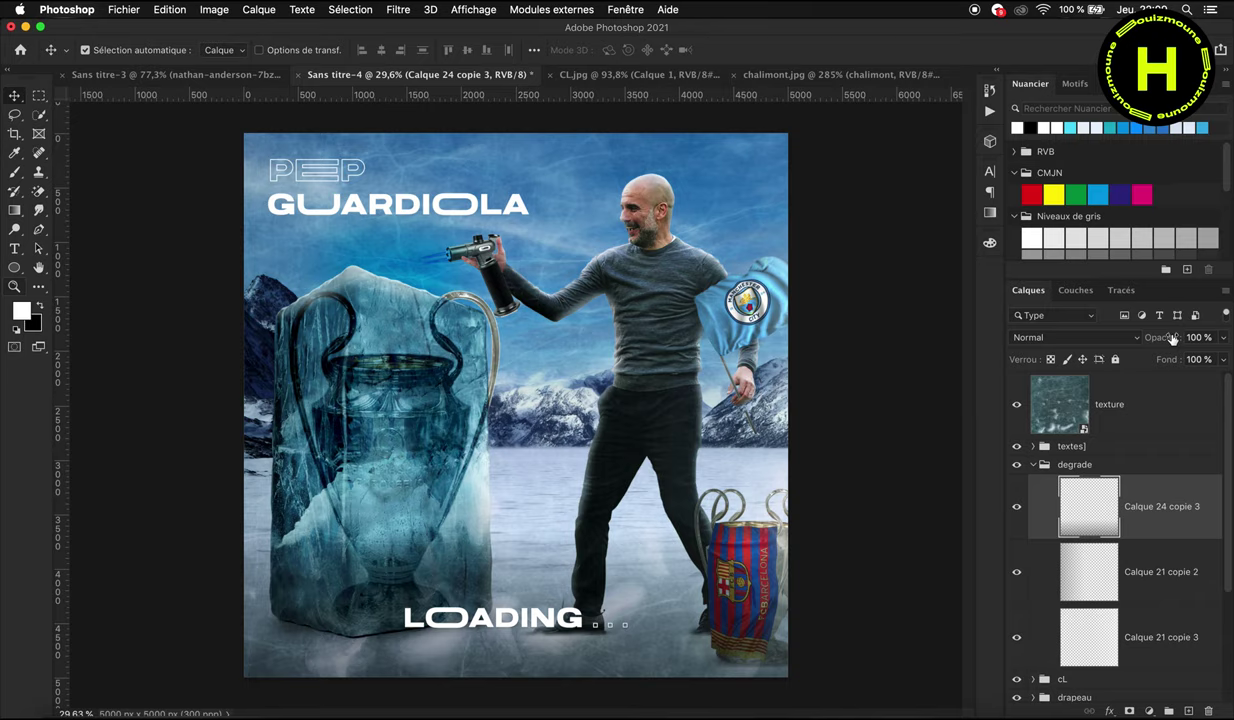
pyautogui.moveTo(1172, 339)
pyautogui.mouseDown()
pyautogui.moveTo(1151, 342)
pyautogui.moveTo(1173, 343)
pyautogui.mouseUp()
pyautogui.click(1135, 431)
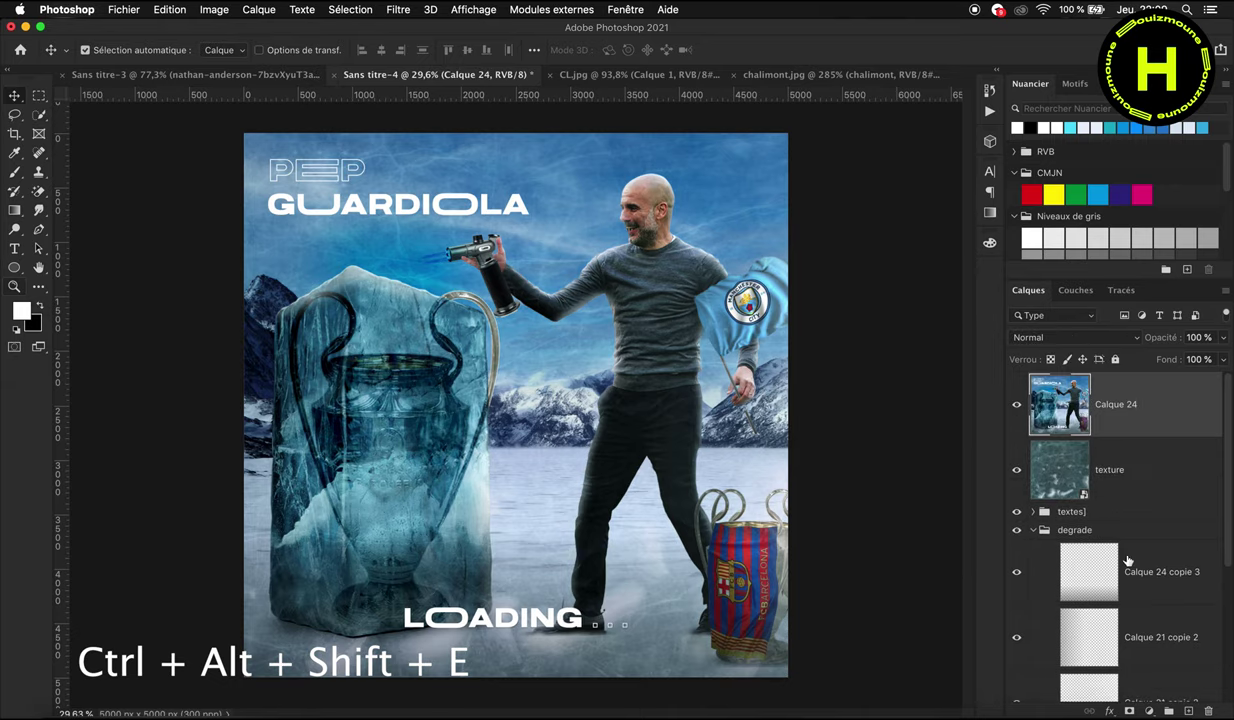
# Step: Add a Color Lookup layer using FallColors.look and lower its opacity to 49%
pyautogui.click(1149, 711)
pyautogui.click(1100, 589)
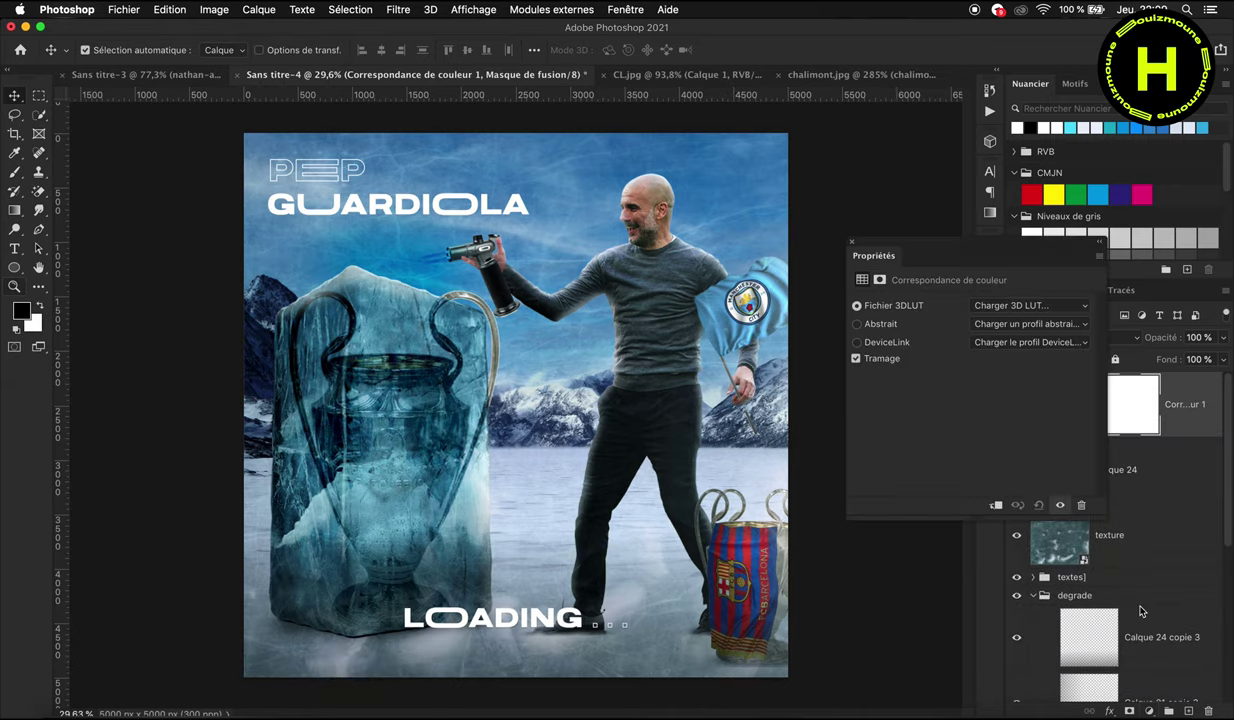
pyautogui.click(998, 312)
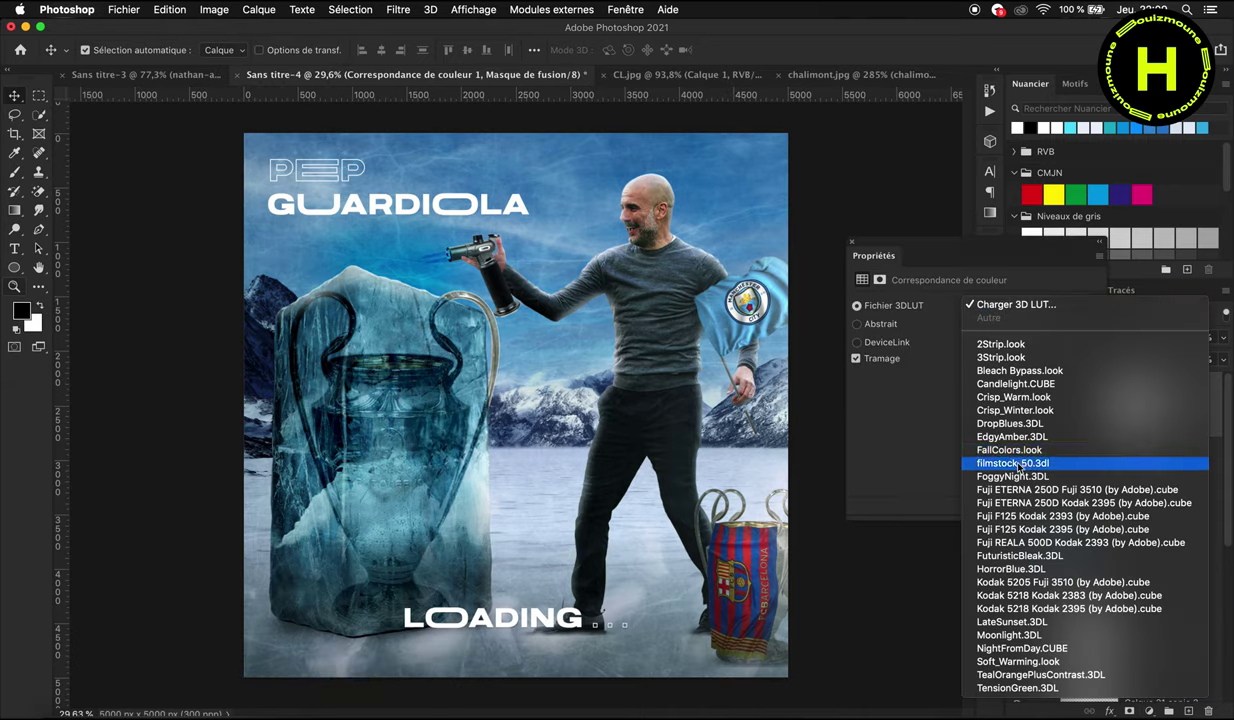
pyautogui.click(1017, 452)
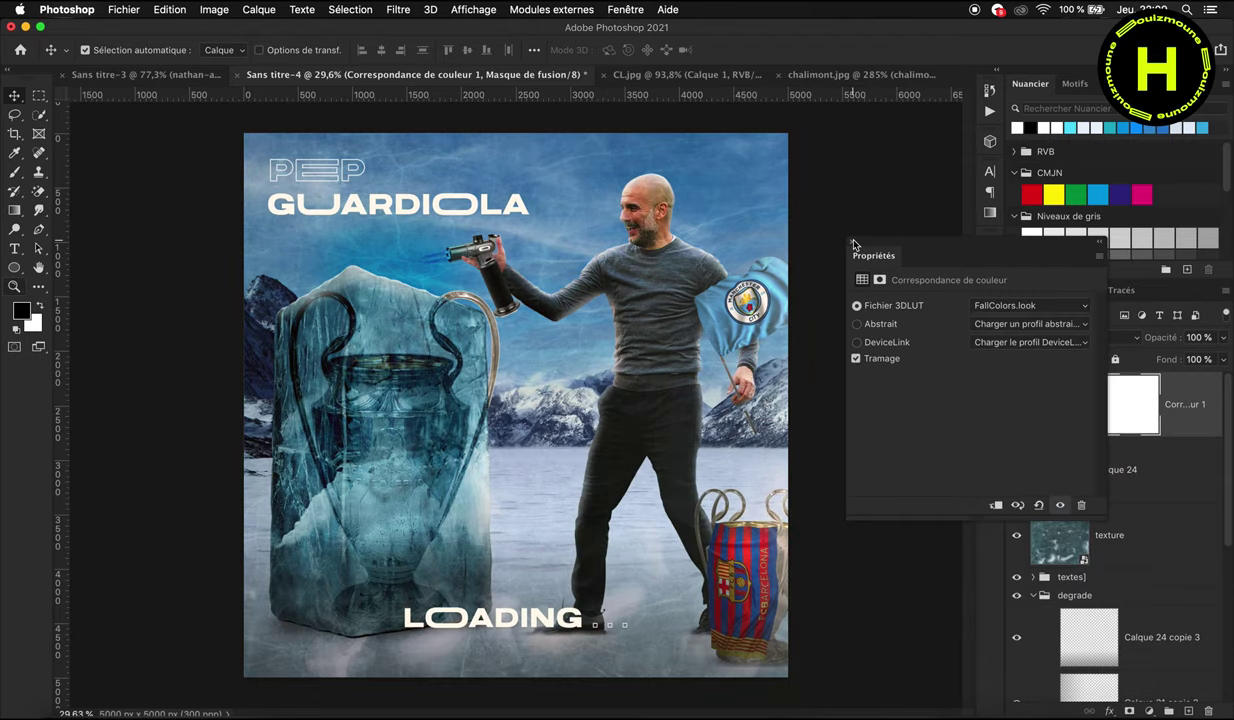
pyautogui.click(852, 243)
pyautogui.moveTo(1177, 340); pyautogui.dragTo(1153, 338)
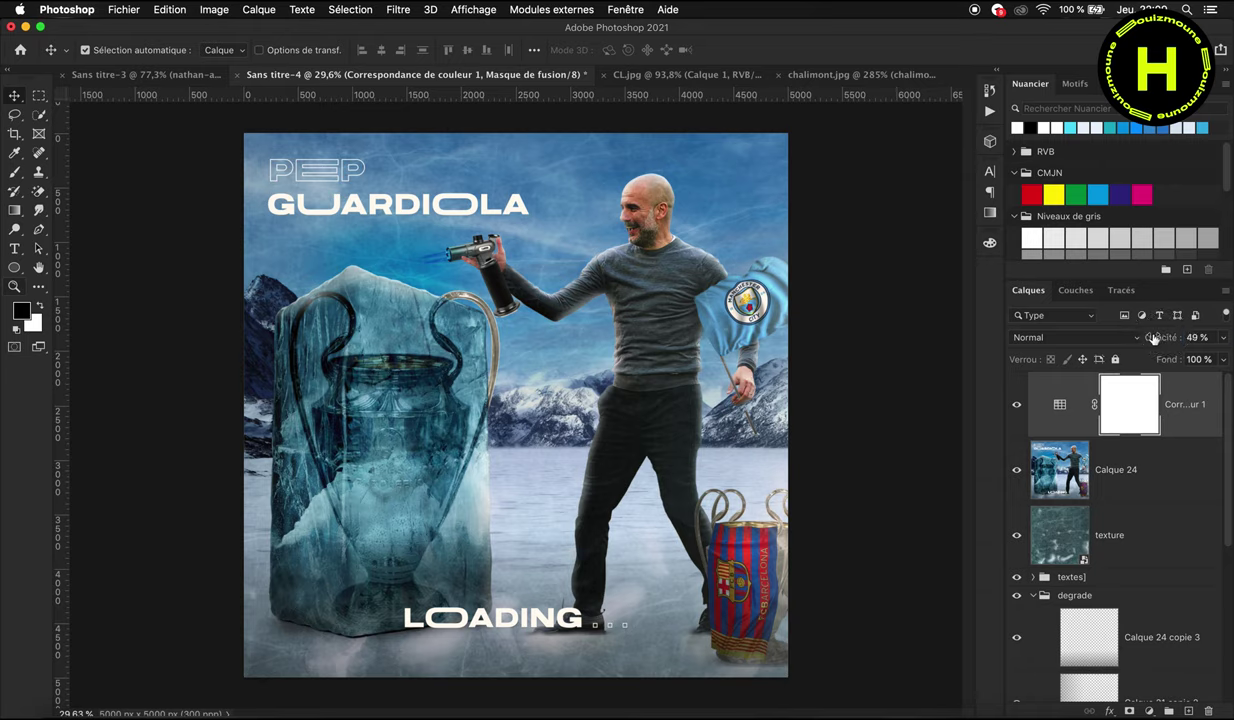
# Step: Open the Camera Raw Filter on the merged Calque 24 layer
pyautogui.click(1146, 468)
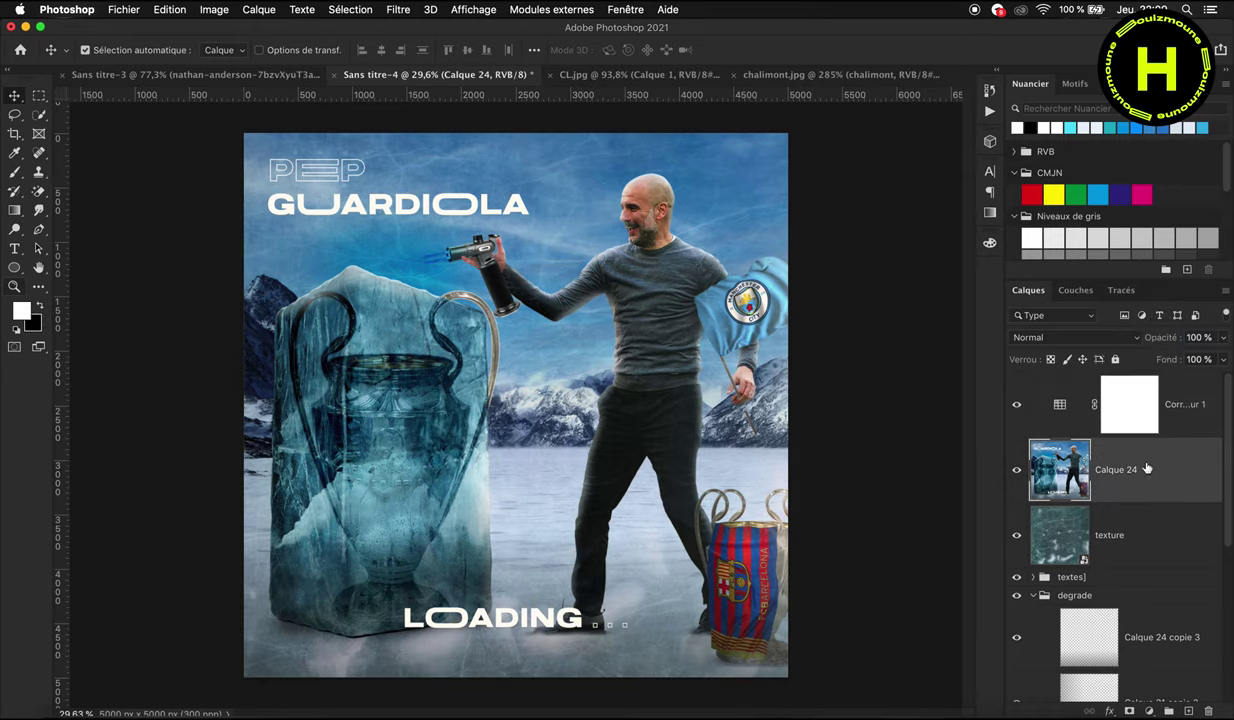
pyautogui.click(398, 9)
pyautogui.click(424, 121)
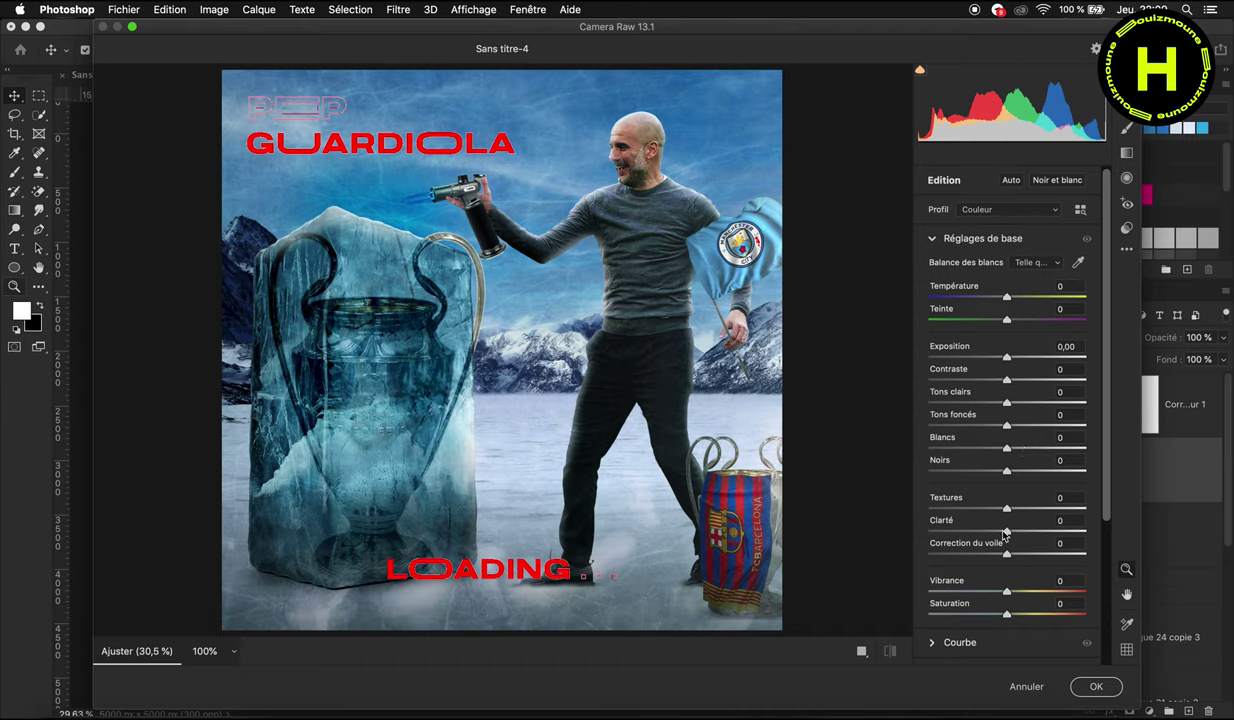
# Step: Set Dehaze and Texture to +15, Shadows +17, Whites +9 and Blacks −26
pyautogui.moveTo(1007, 553); pyautogui.dragTo(1018, 556)
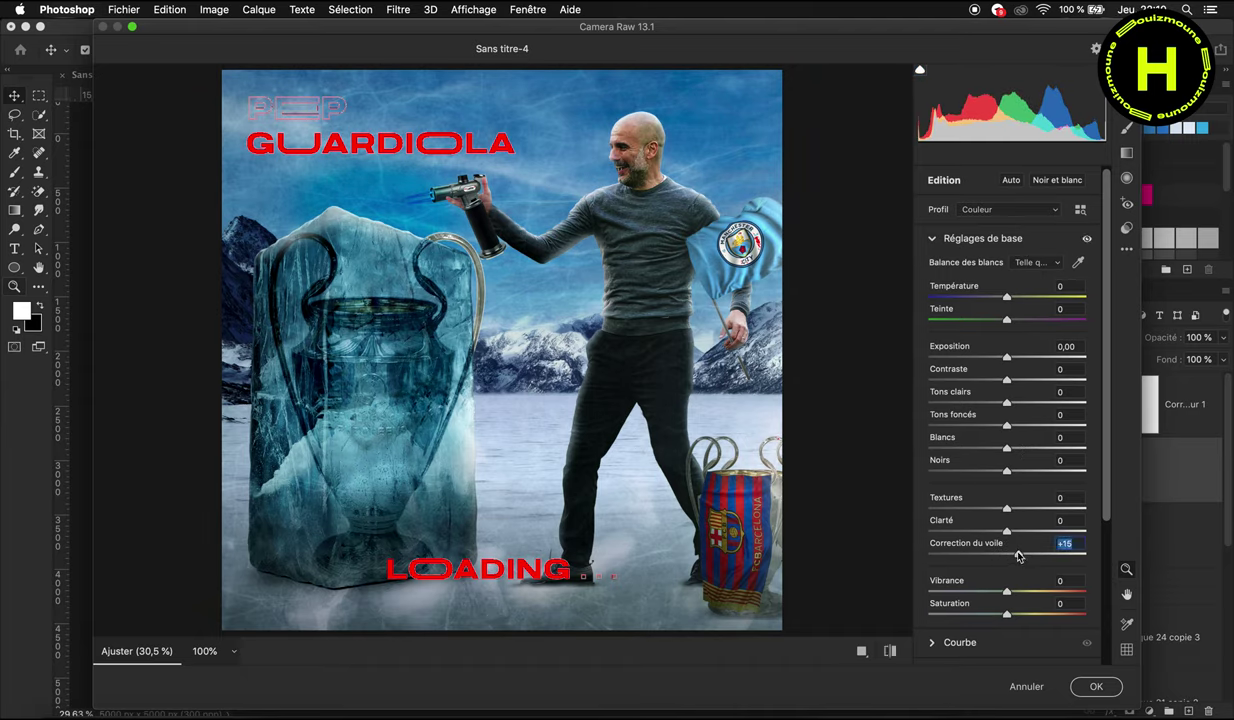
pyautogui.moveTo(1010, 512); pyautogui.dragTo(1021, 512)
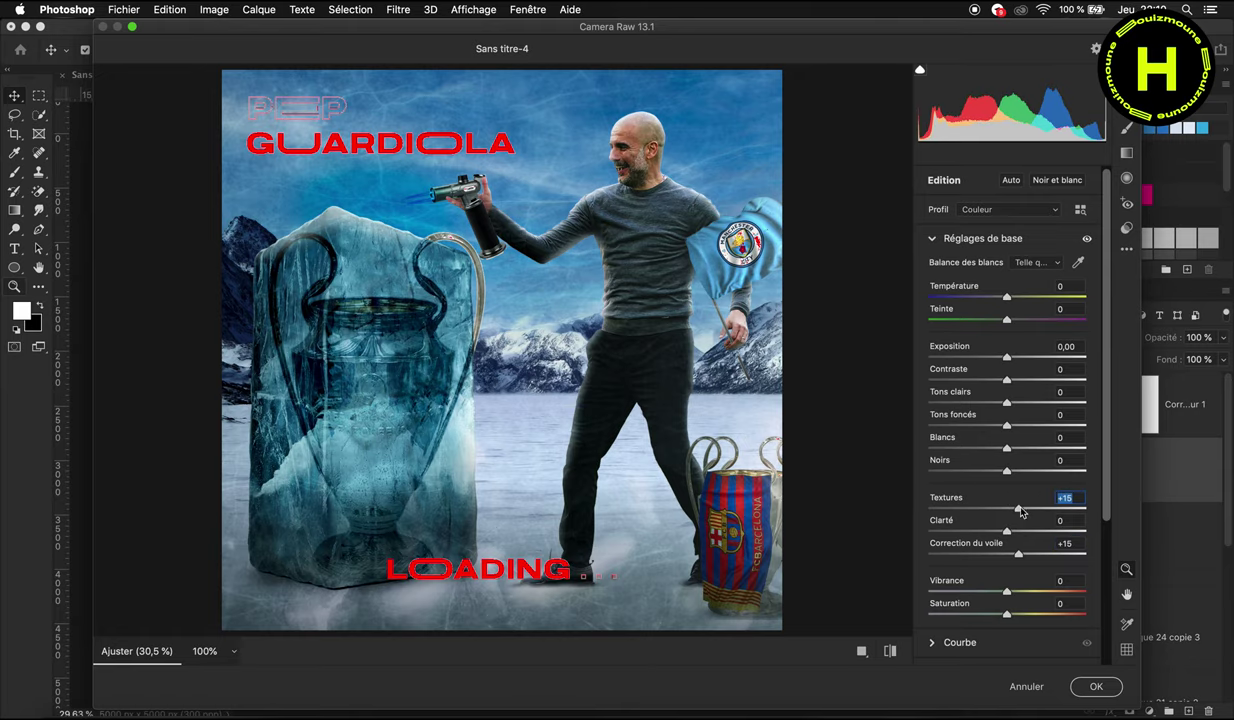
pyautogui.click(1007, 450)
pyautogui.moveTo(1022, 451)
pyautogui.mouseDown()
pyautogui.moveTo(1018, 428)
pyautogui.moveTo(988, 481)
pyautogui.mouseUp()
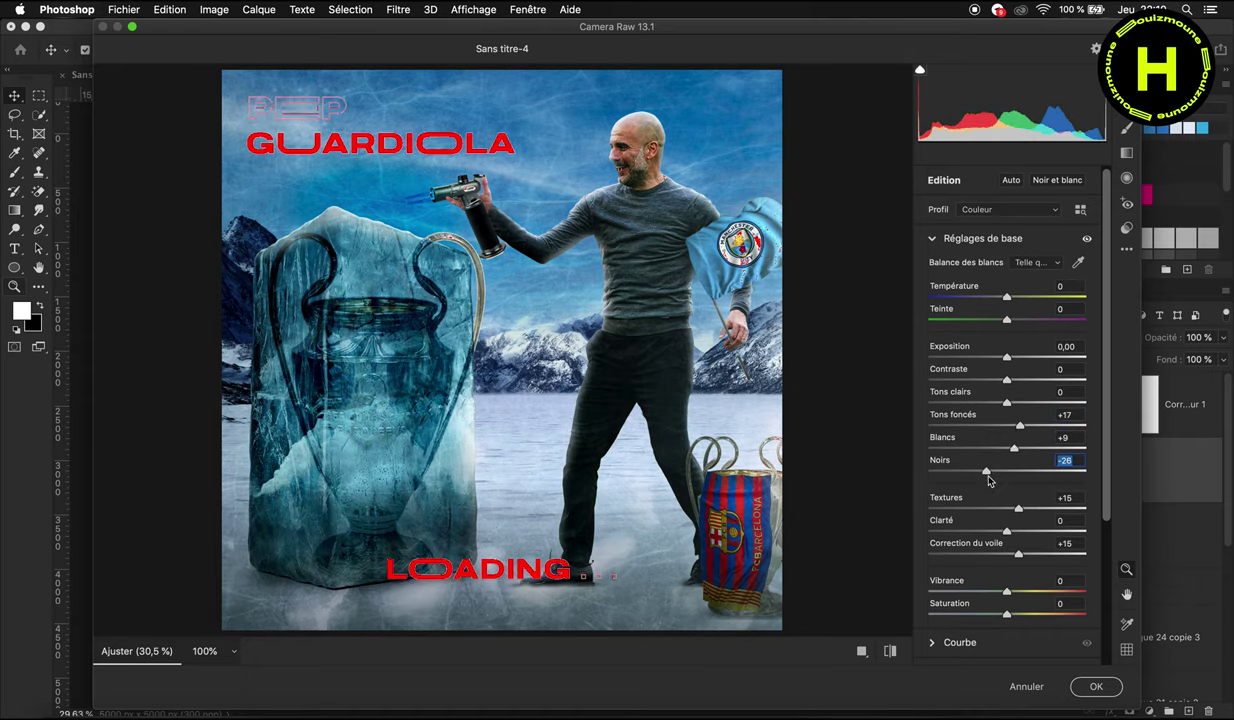
# Step: Boost blue saturation to +20 in Color Mixer, set Vibrance −13, and apply the grade
pyautogui.click(1019, 240)
pyautogui.click(998, 328)
pyautogui.moveTo(1007, 432)
pyautogui.mouseDown()
pyautogui.moveTo(1021, 432)
pyautogui.moveTo(995, 457)
pyautogui.mouseUp()
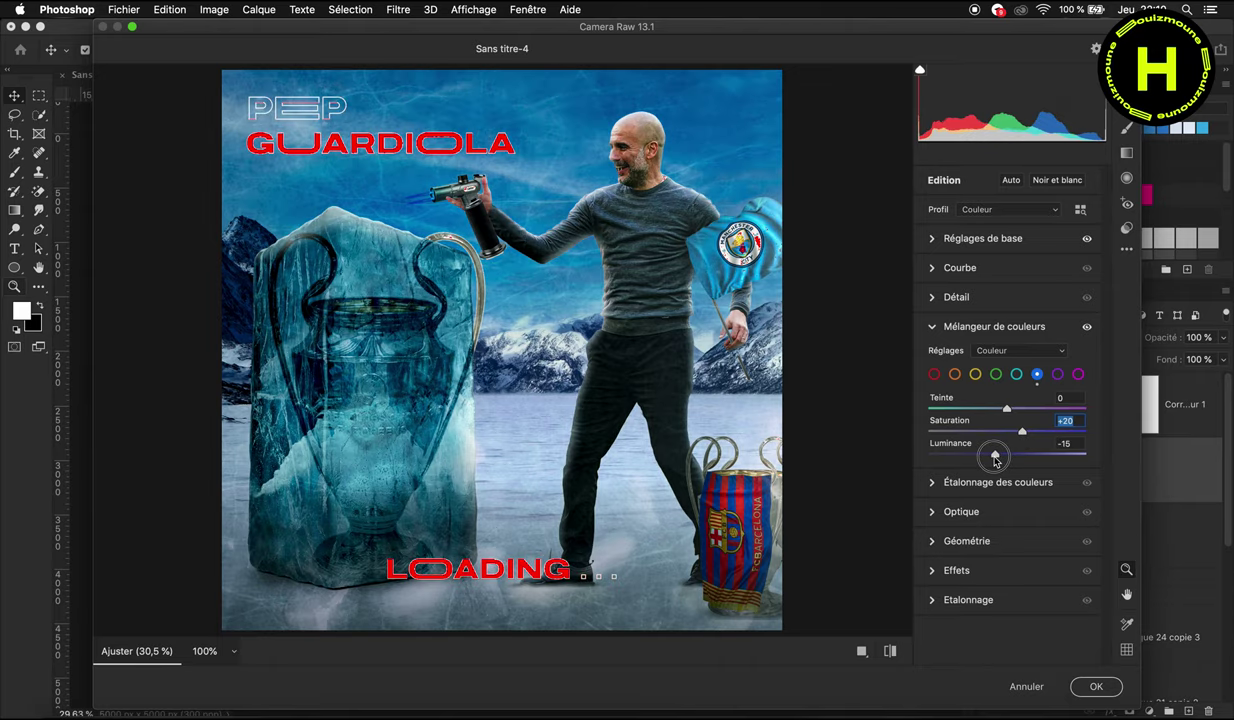
pyautogui.click(1030, 239)
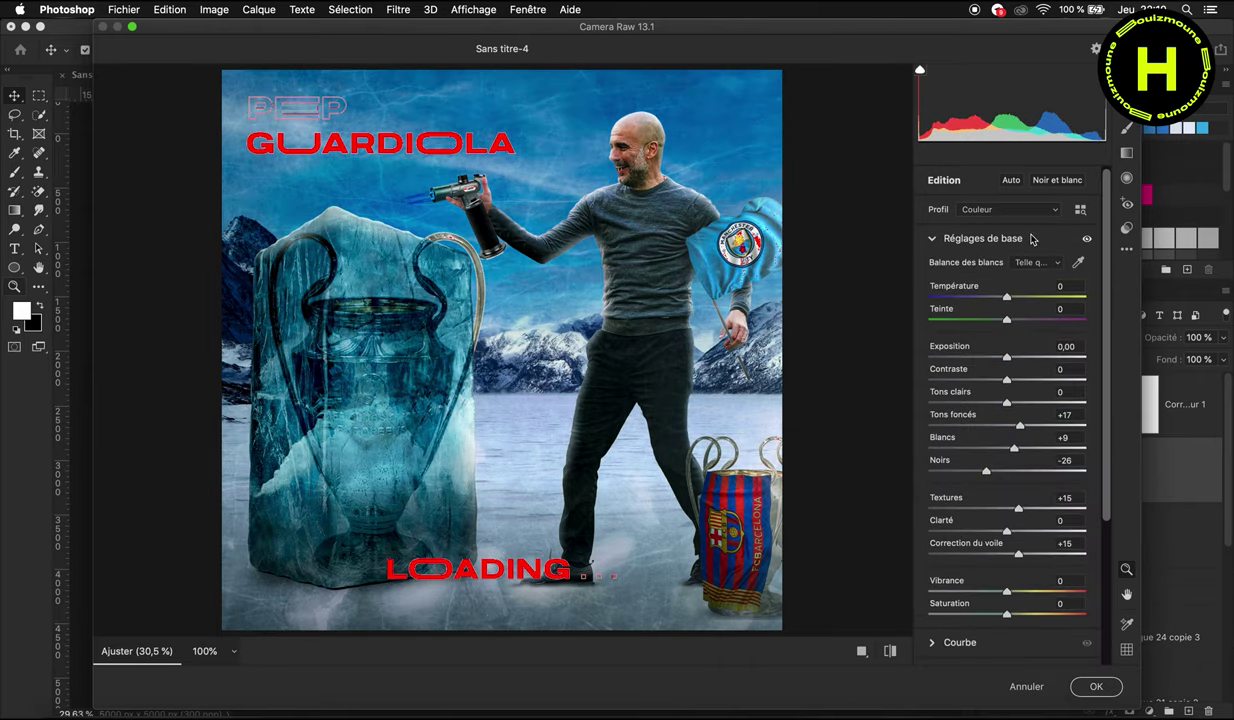
pyautogui.moveTo(1006, 594); pyautogui.dragTo(996, 594)
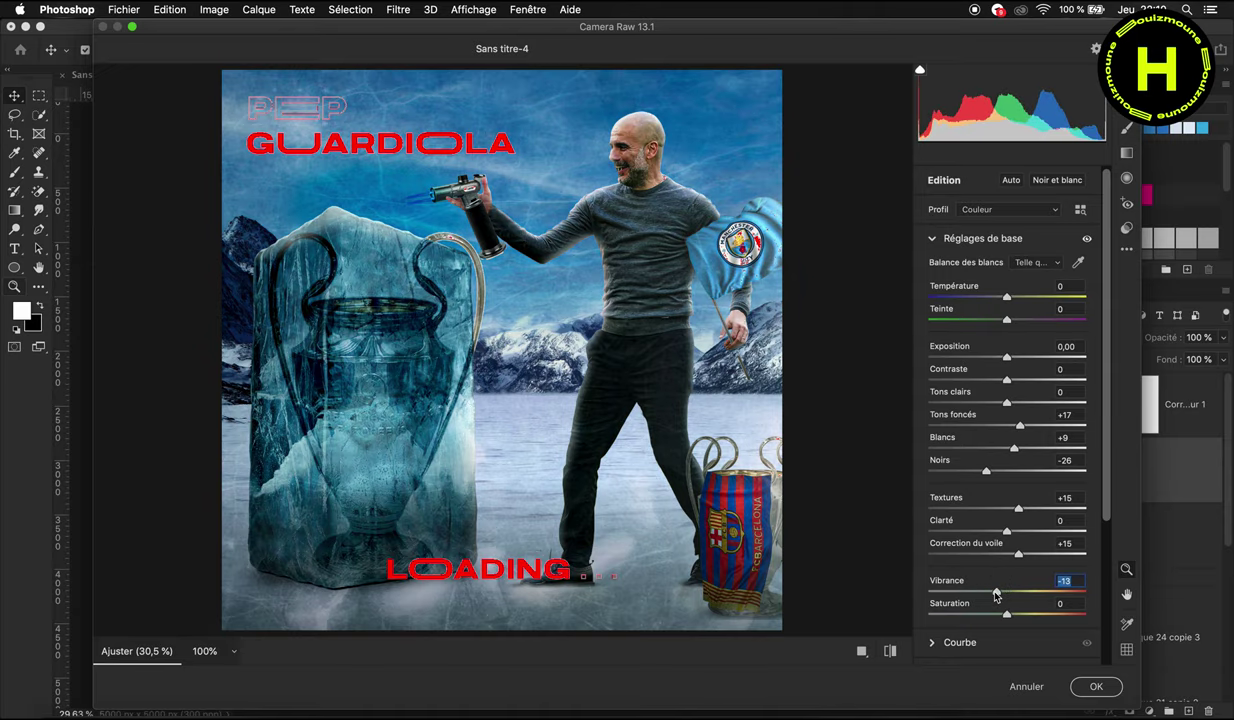
pyautogui.click(1096, 686)
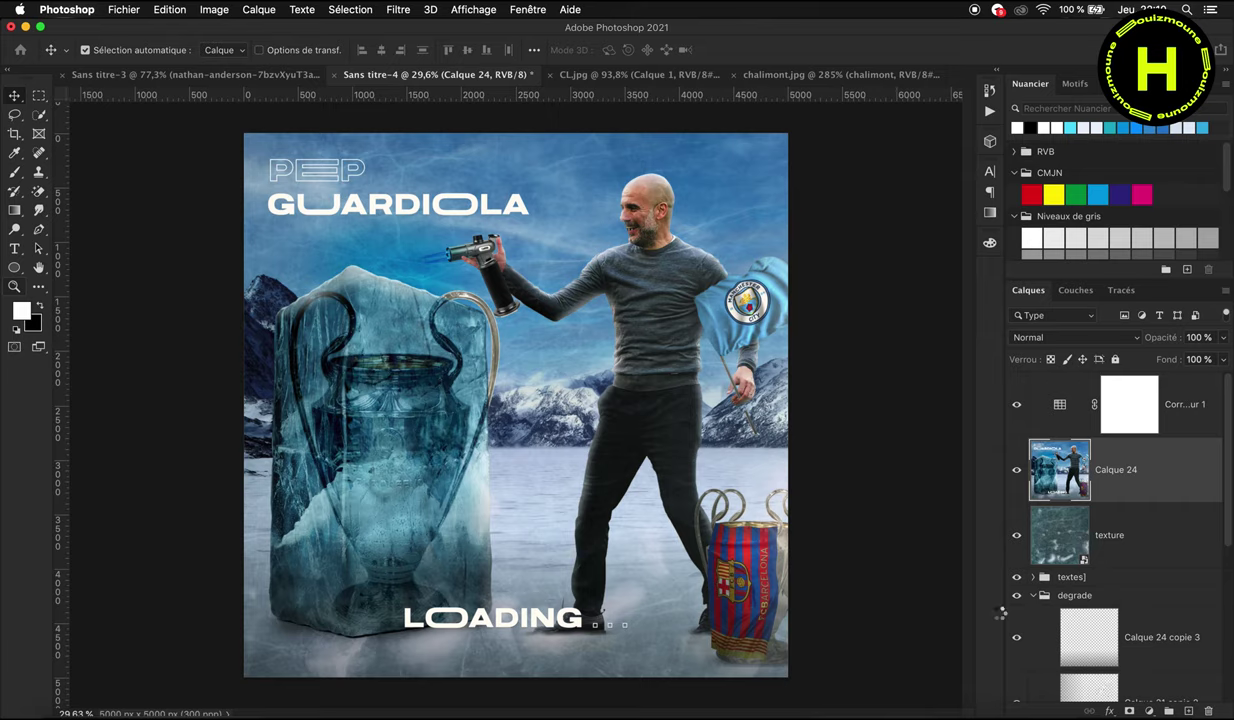